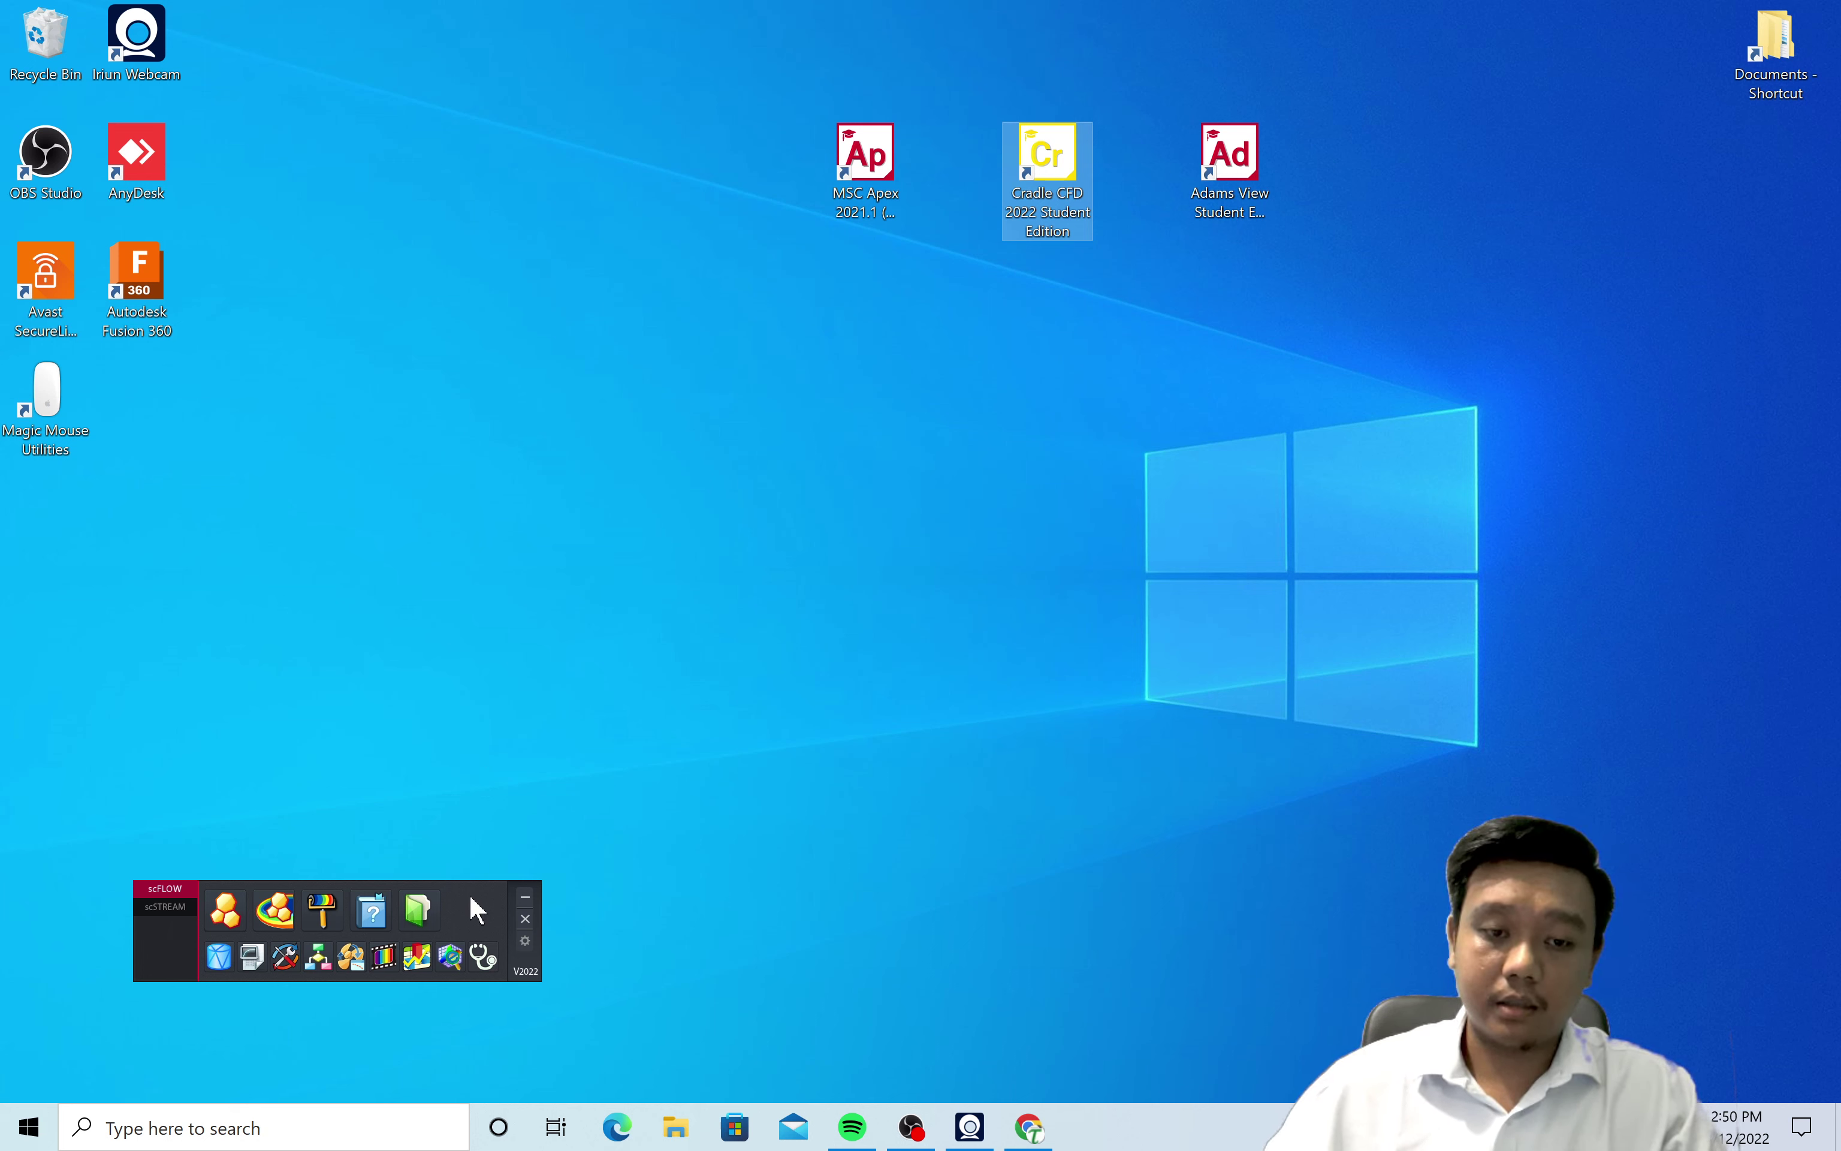
Launch the scFLOW preprocessor and browse for the new project's work folder to Documents > CRADLE_CFD > particle_tracking > cyclone_separator.
{"action": "left_click_drag", "start_coordinate": [471, 897], "coordinate": [466, 904]}
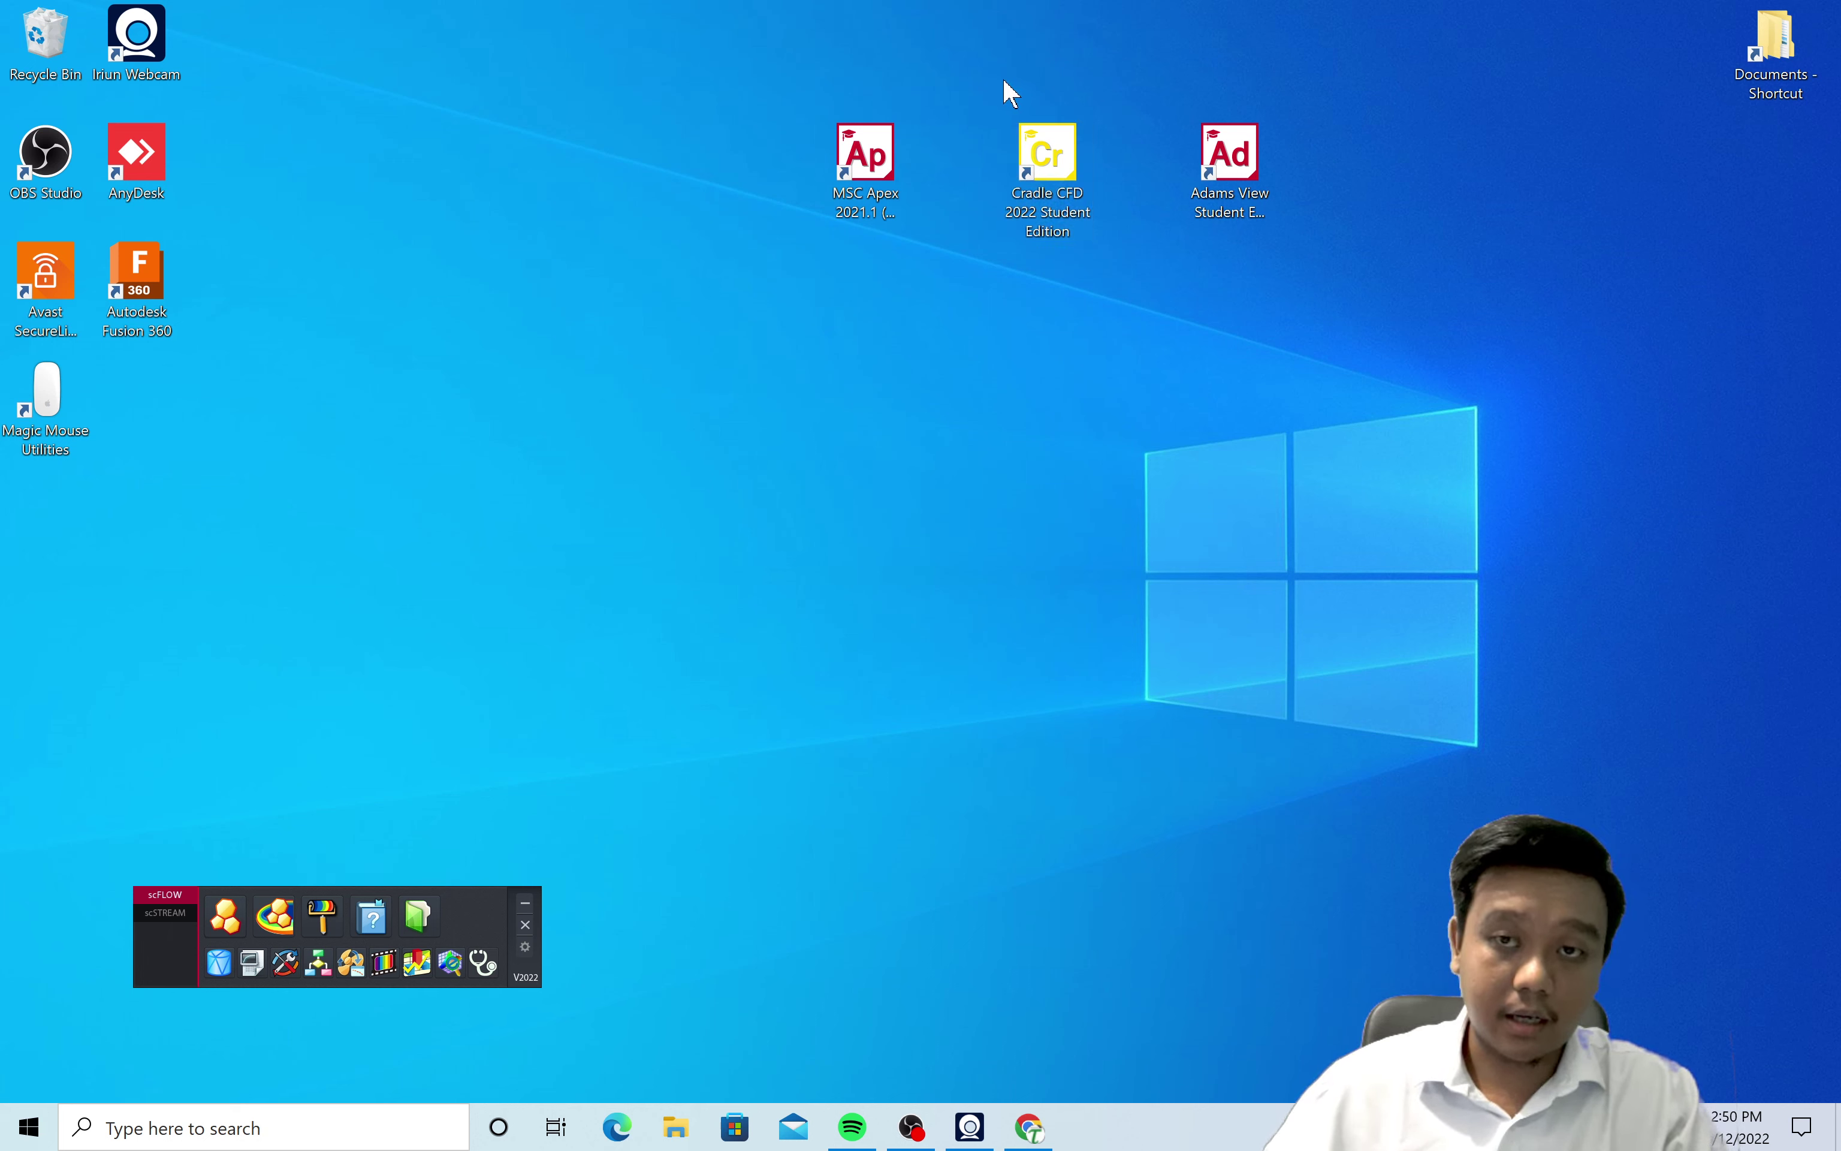
{"action": "left_click", "coordinate": [242, 919]}
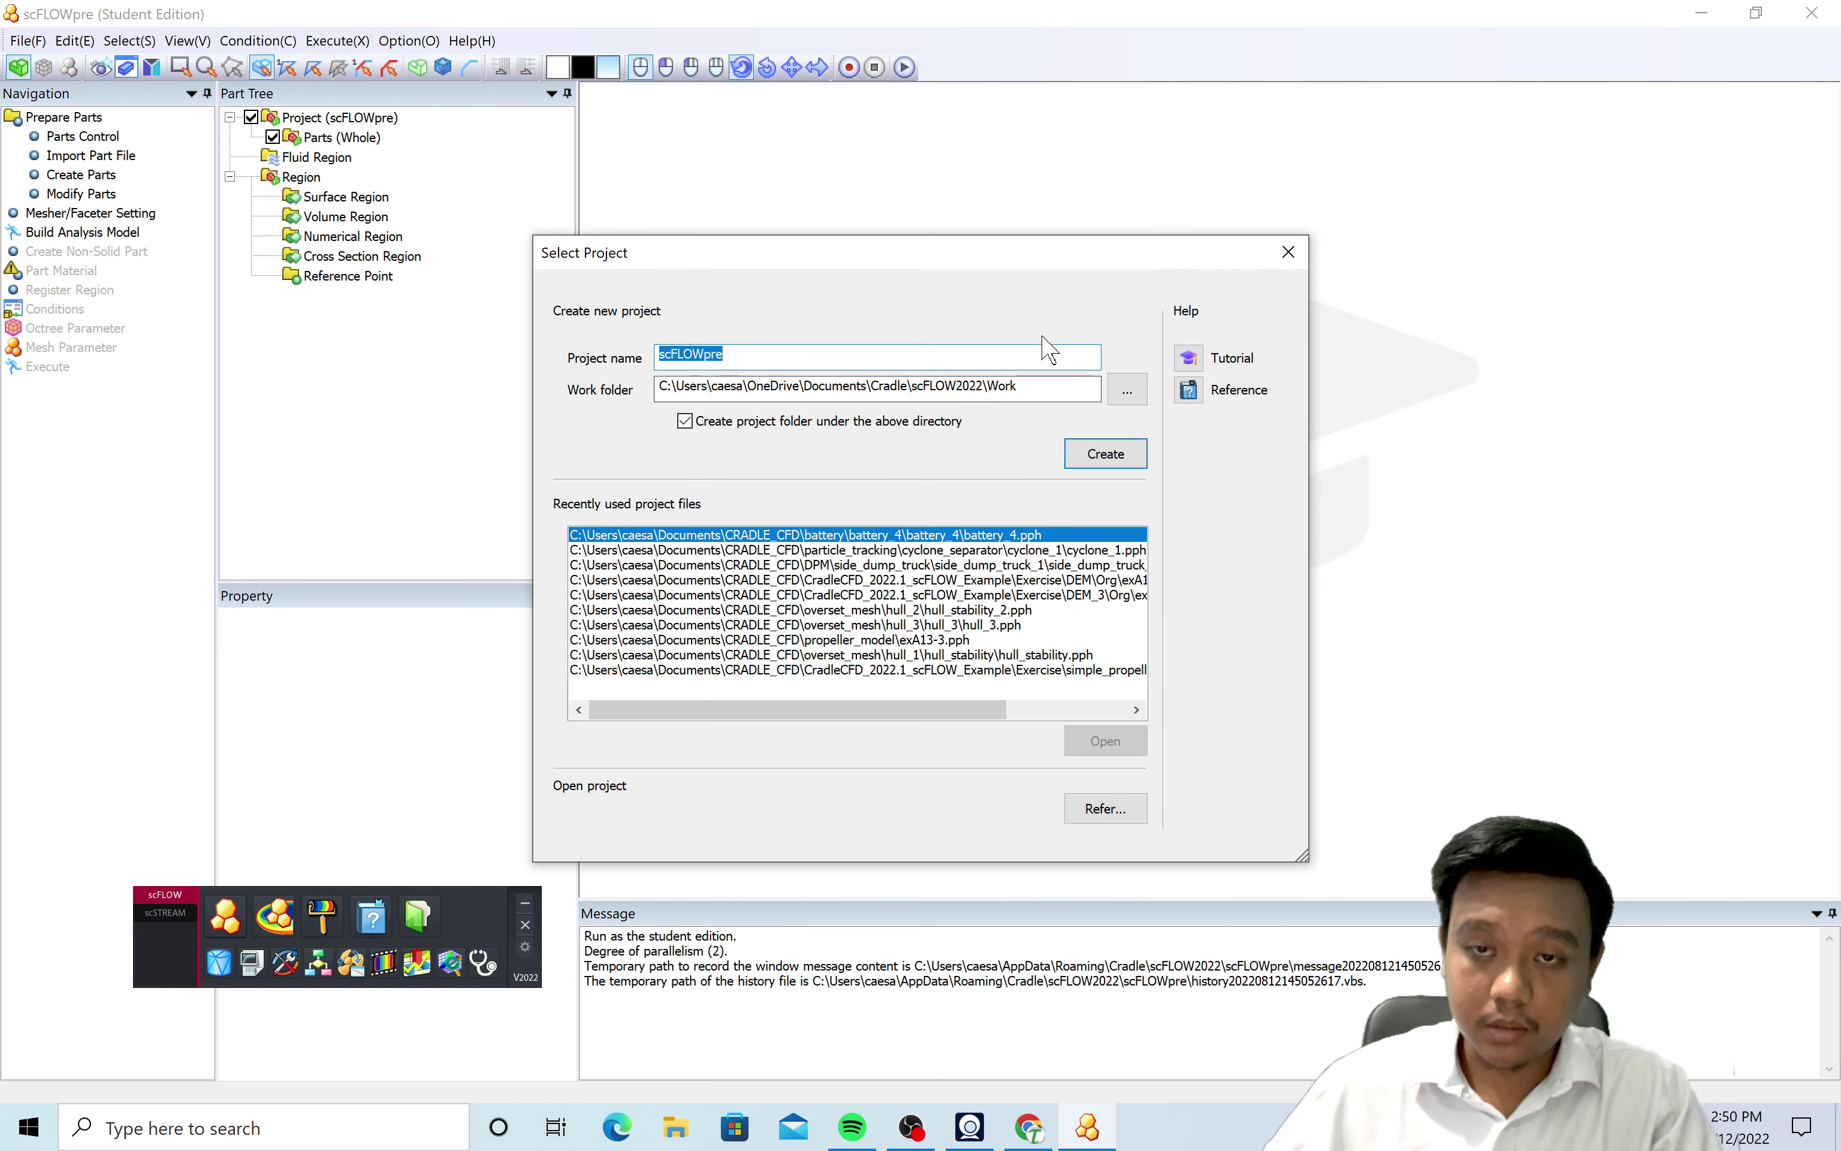
{"action": "left_click", "coordinate": [1127, 389]}
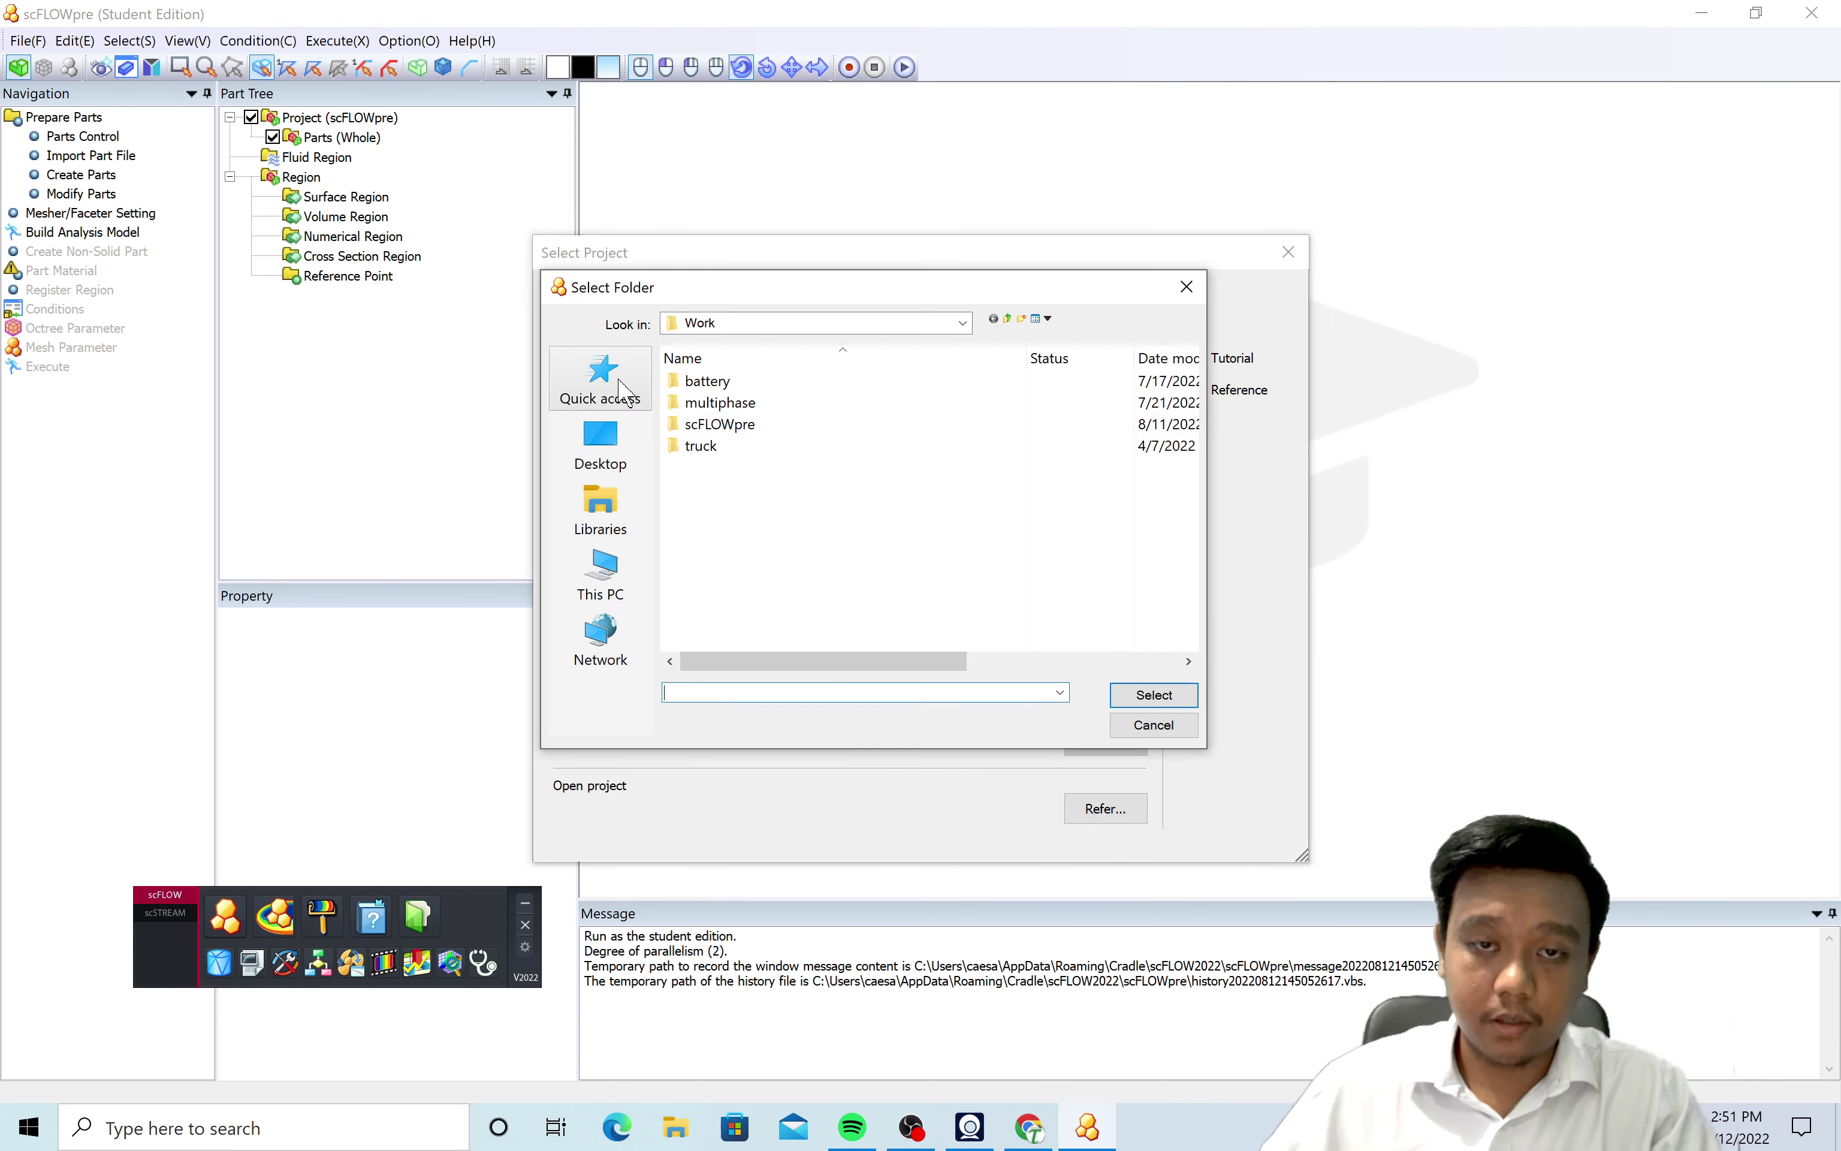
{"action": "left_click", "coordinate": [601, 378]}
{"action": "double_click", "coordinate": [760, 576]}
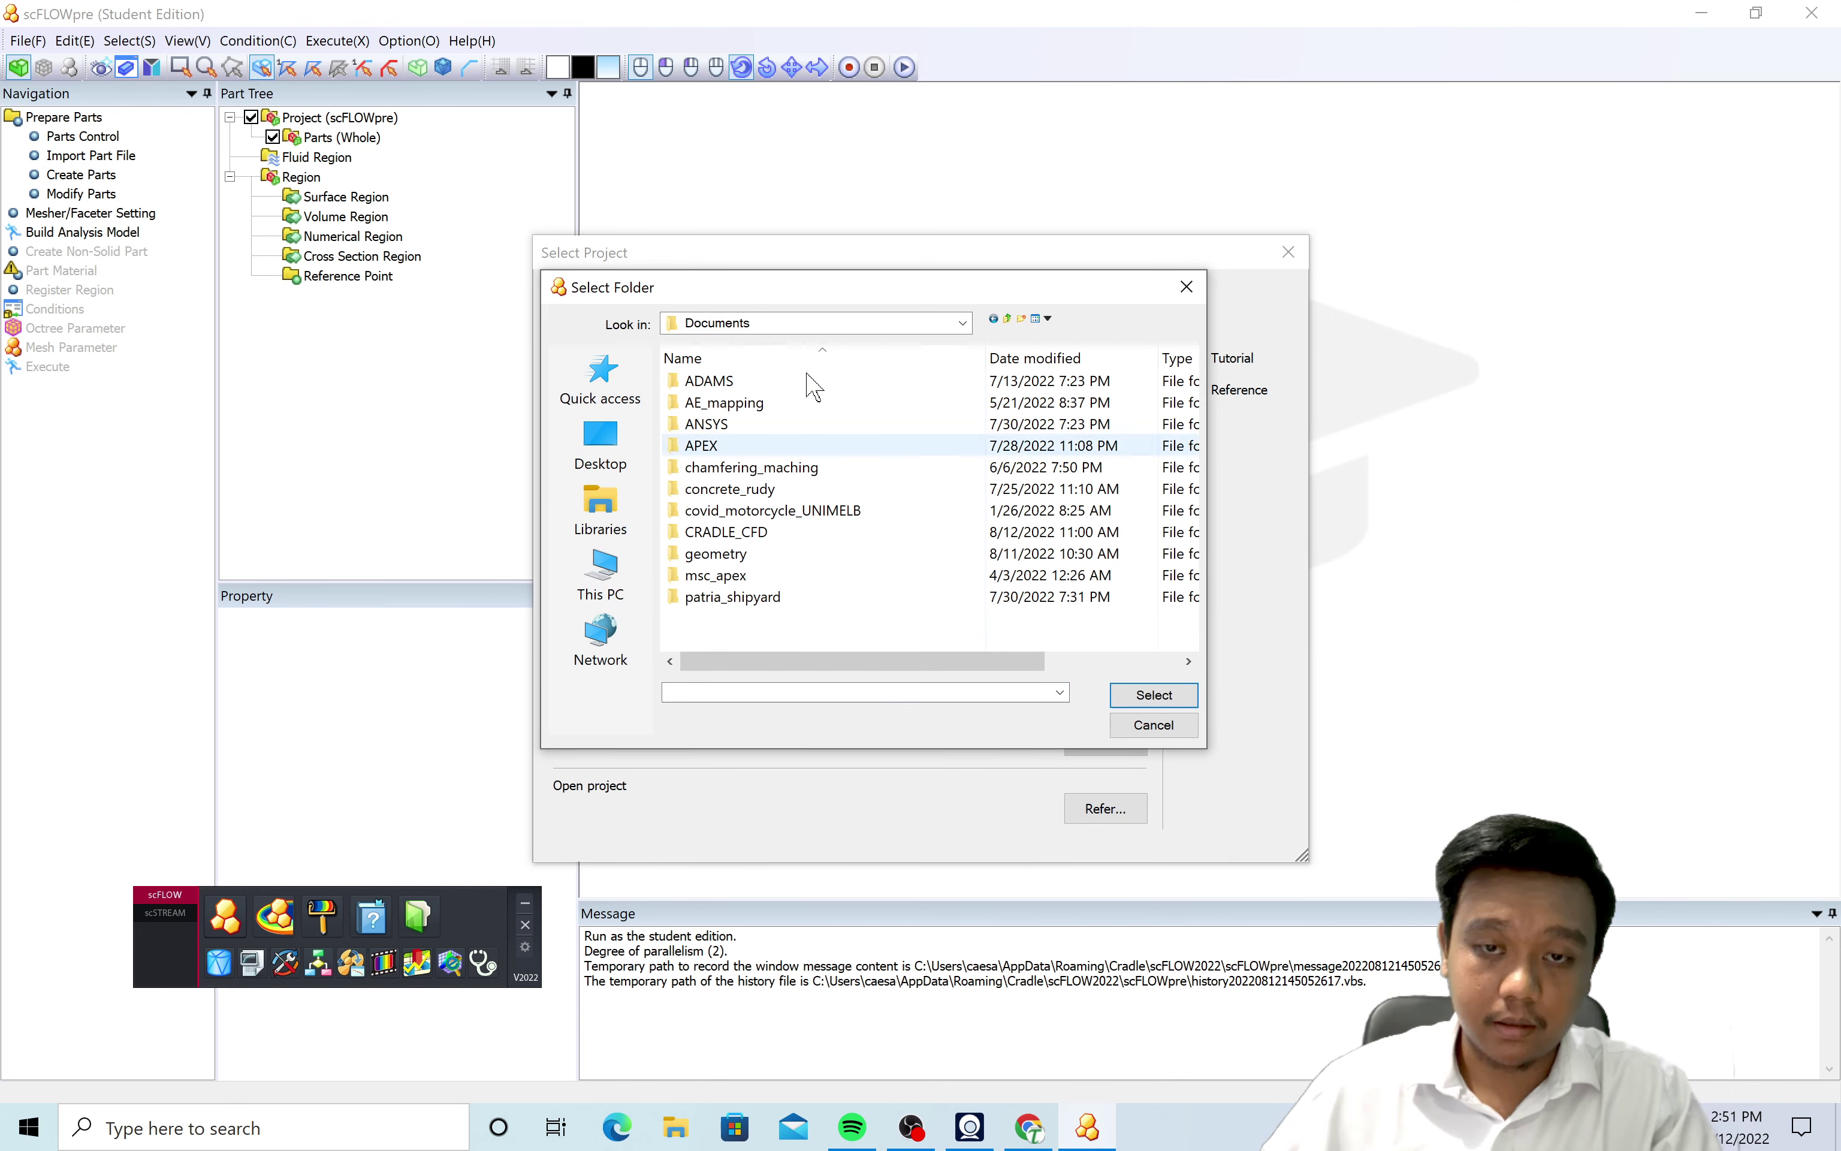
{"action": "double_click", "coordinate": [726, 531]}
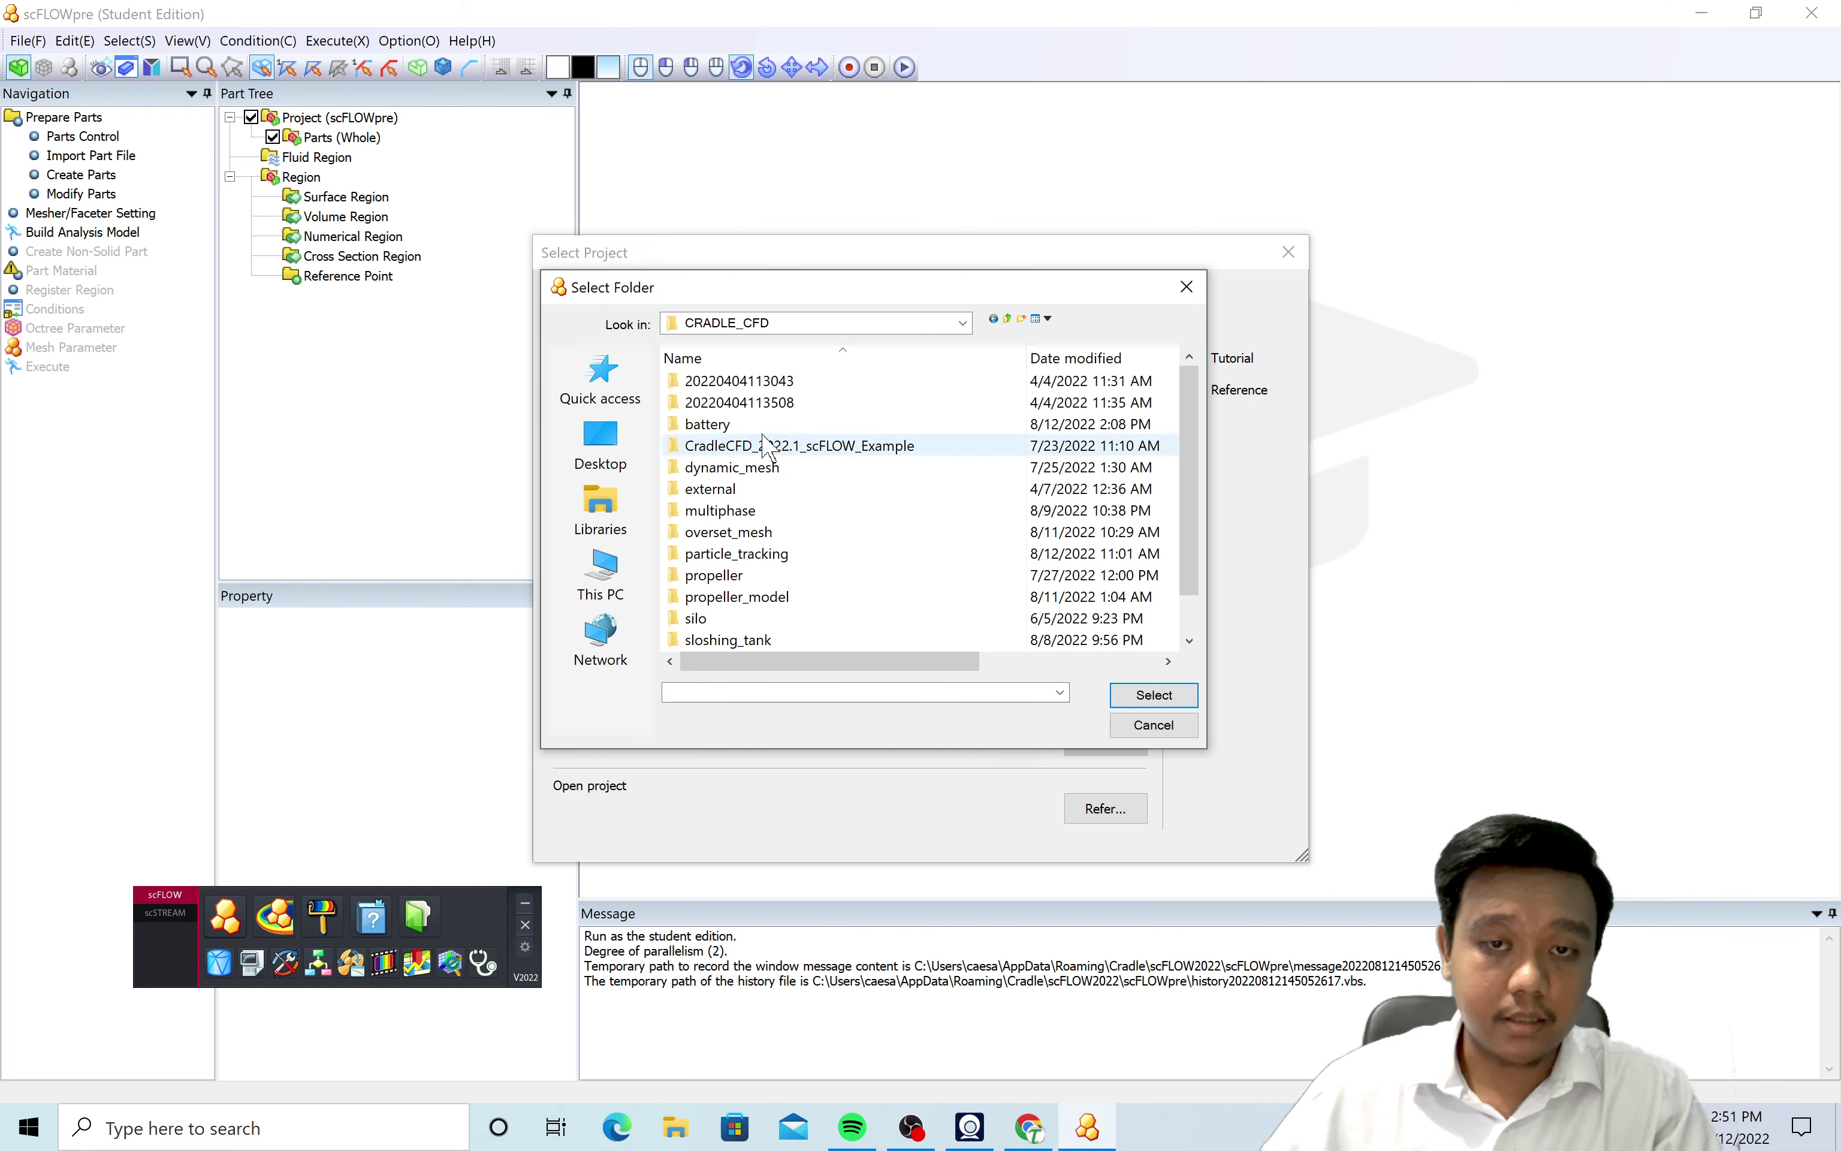
{"action": "double_click", "coordinate": [787, 554]}
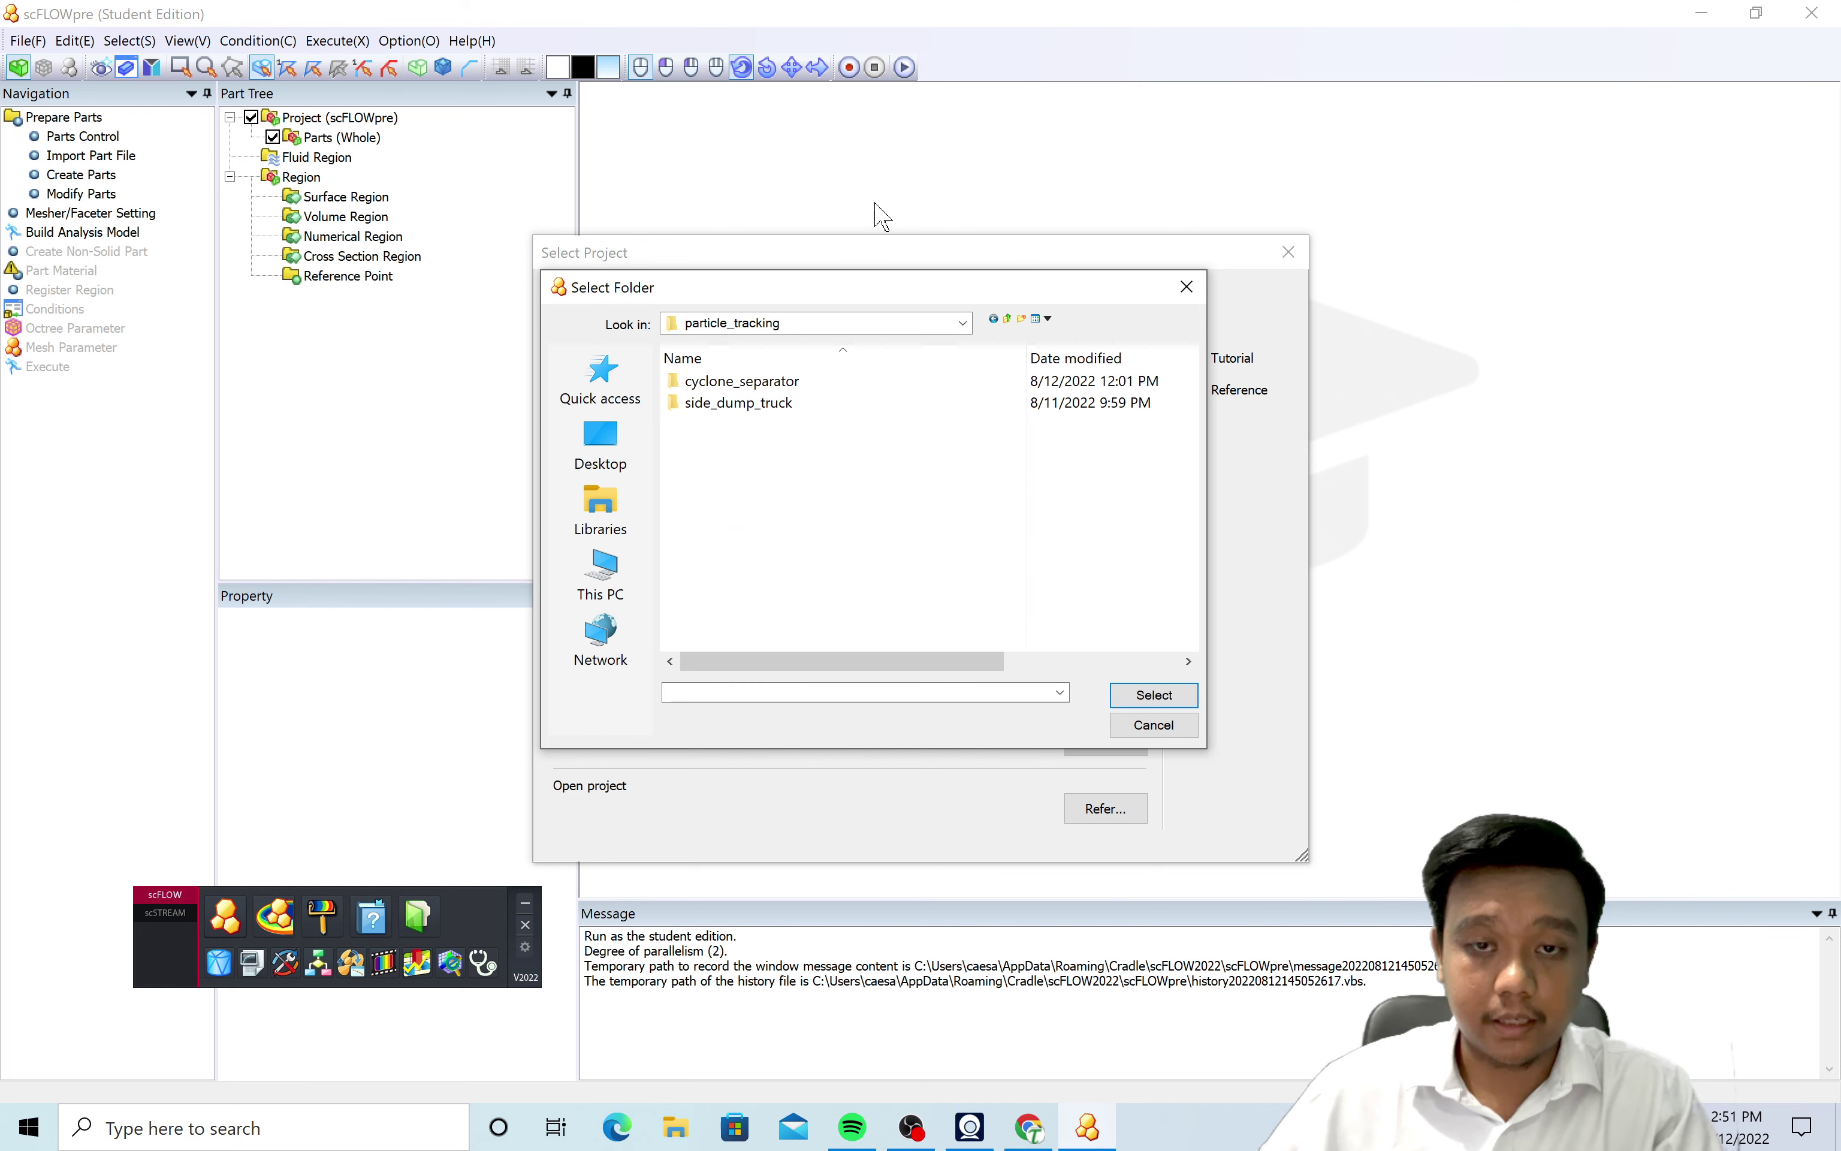
{"action": "left_click", "coordinate": [818, 381]}
{"action": "double_click", "coordinate": [819, 382]}
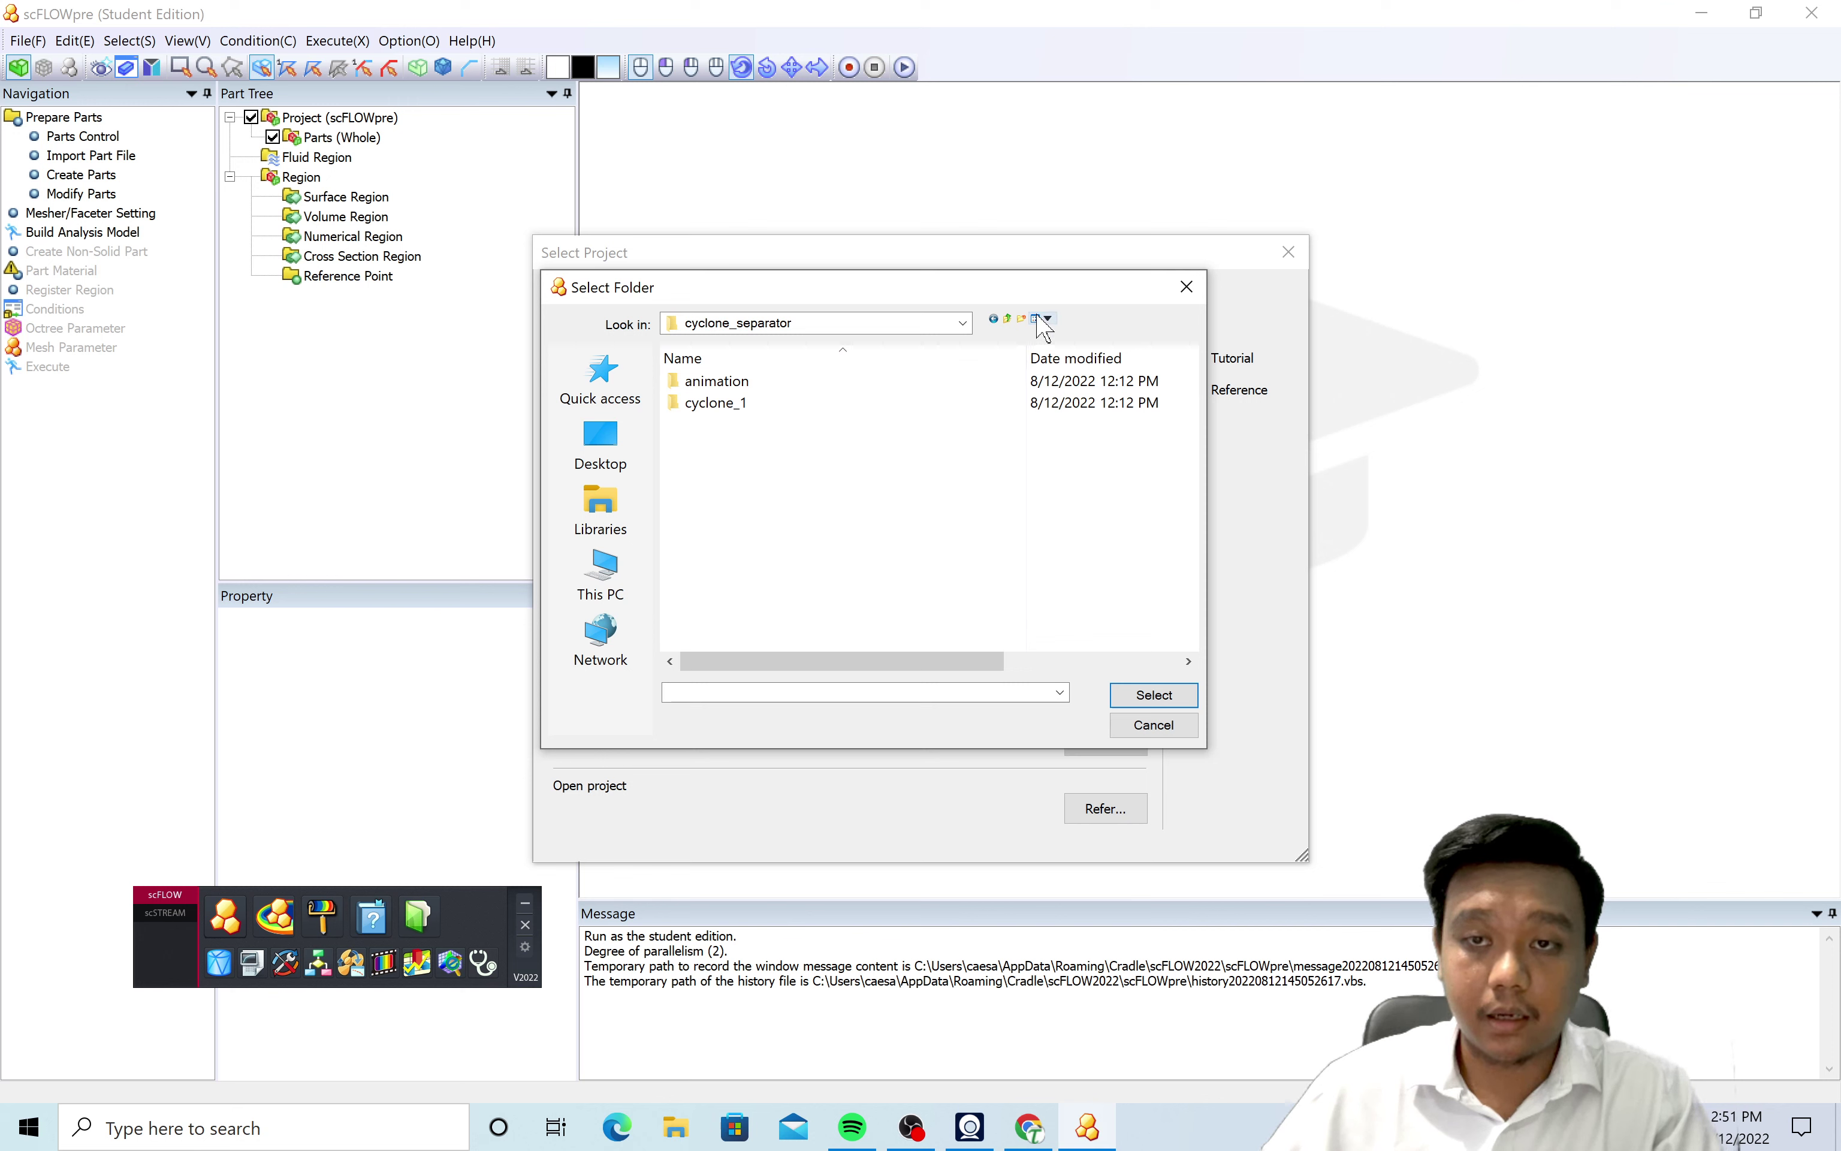
Create a folder named cyclone_2 inside cyclone_separator and select it as the project's work folder.
{"action": "left_click", "coordinate": [1022, 318]}
{"action": "type", "text": "cy"}
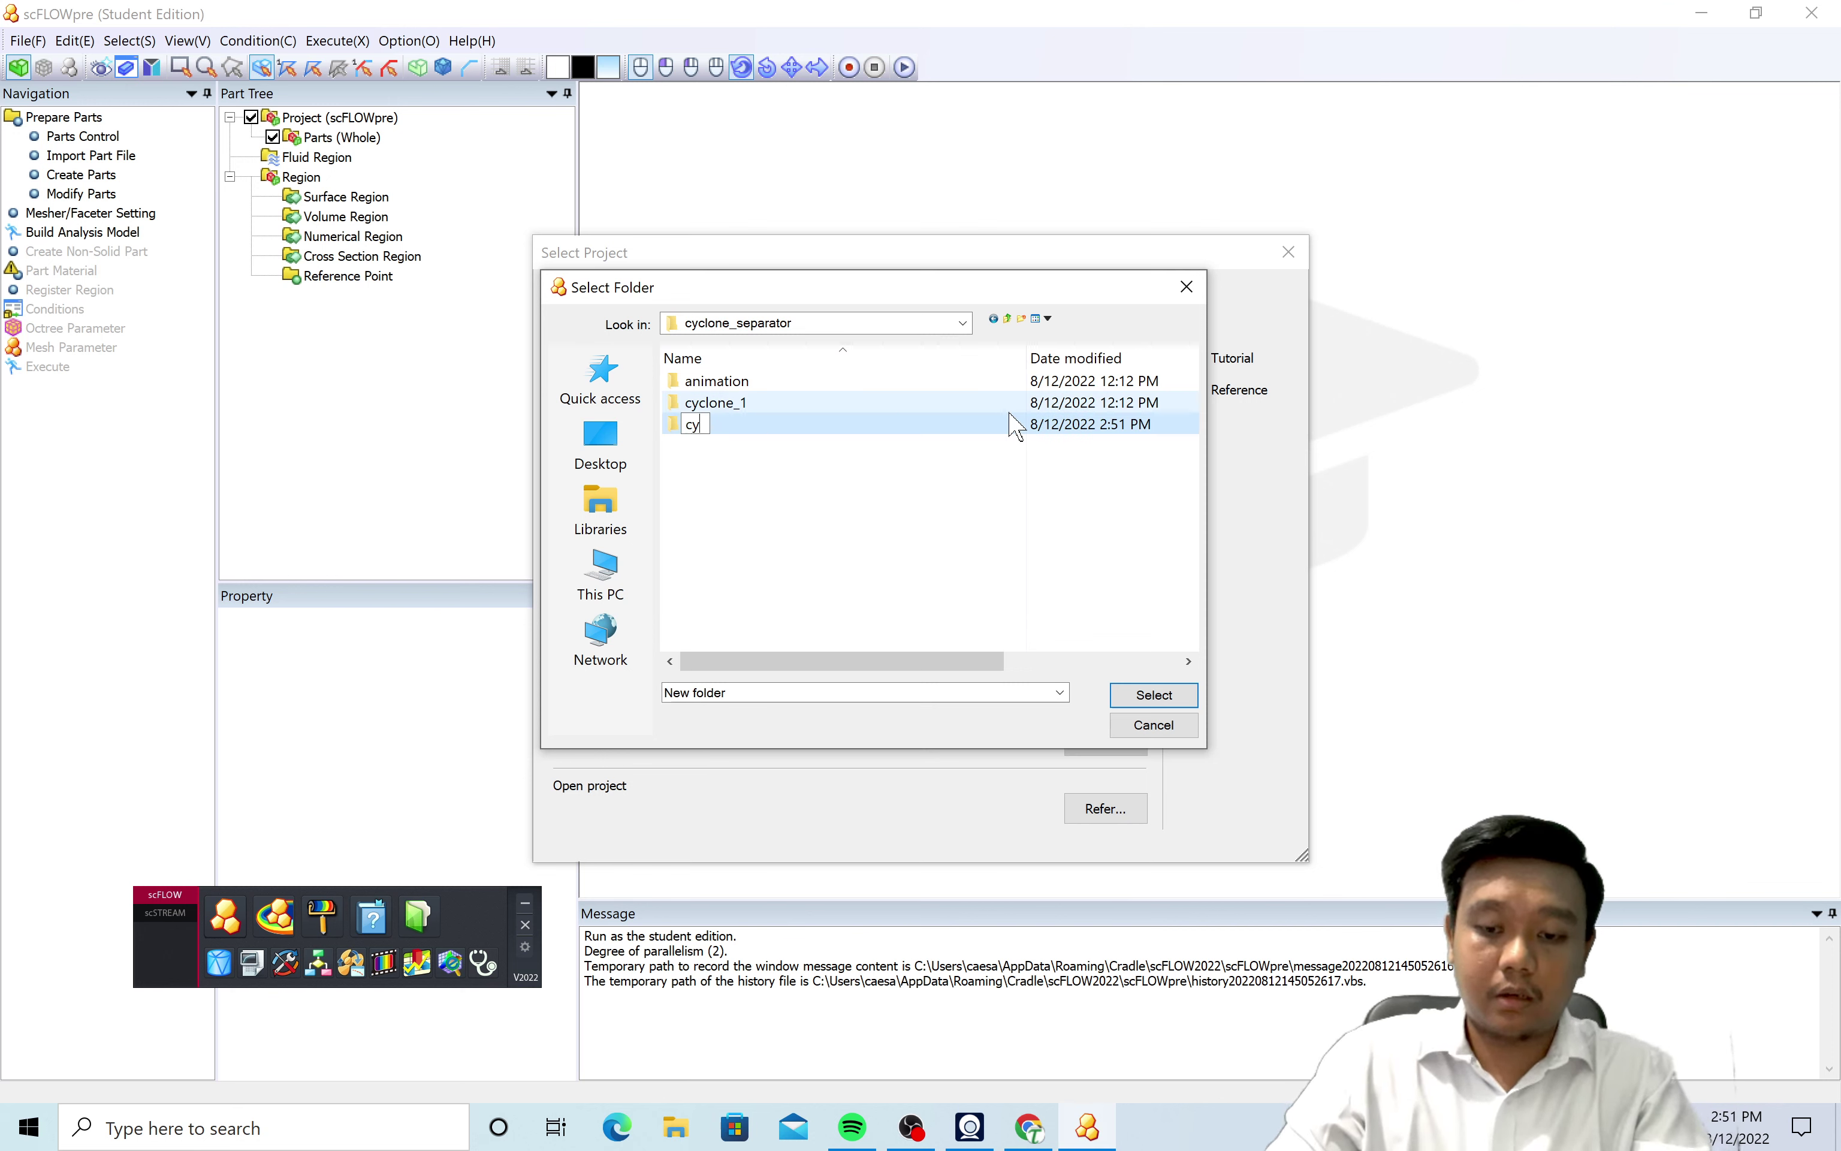
{"action": "type", "text": "clo"}
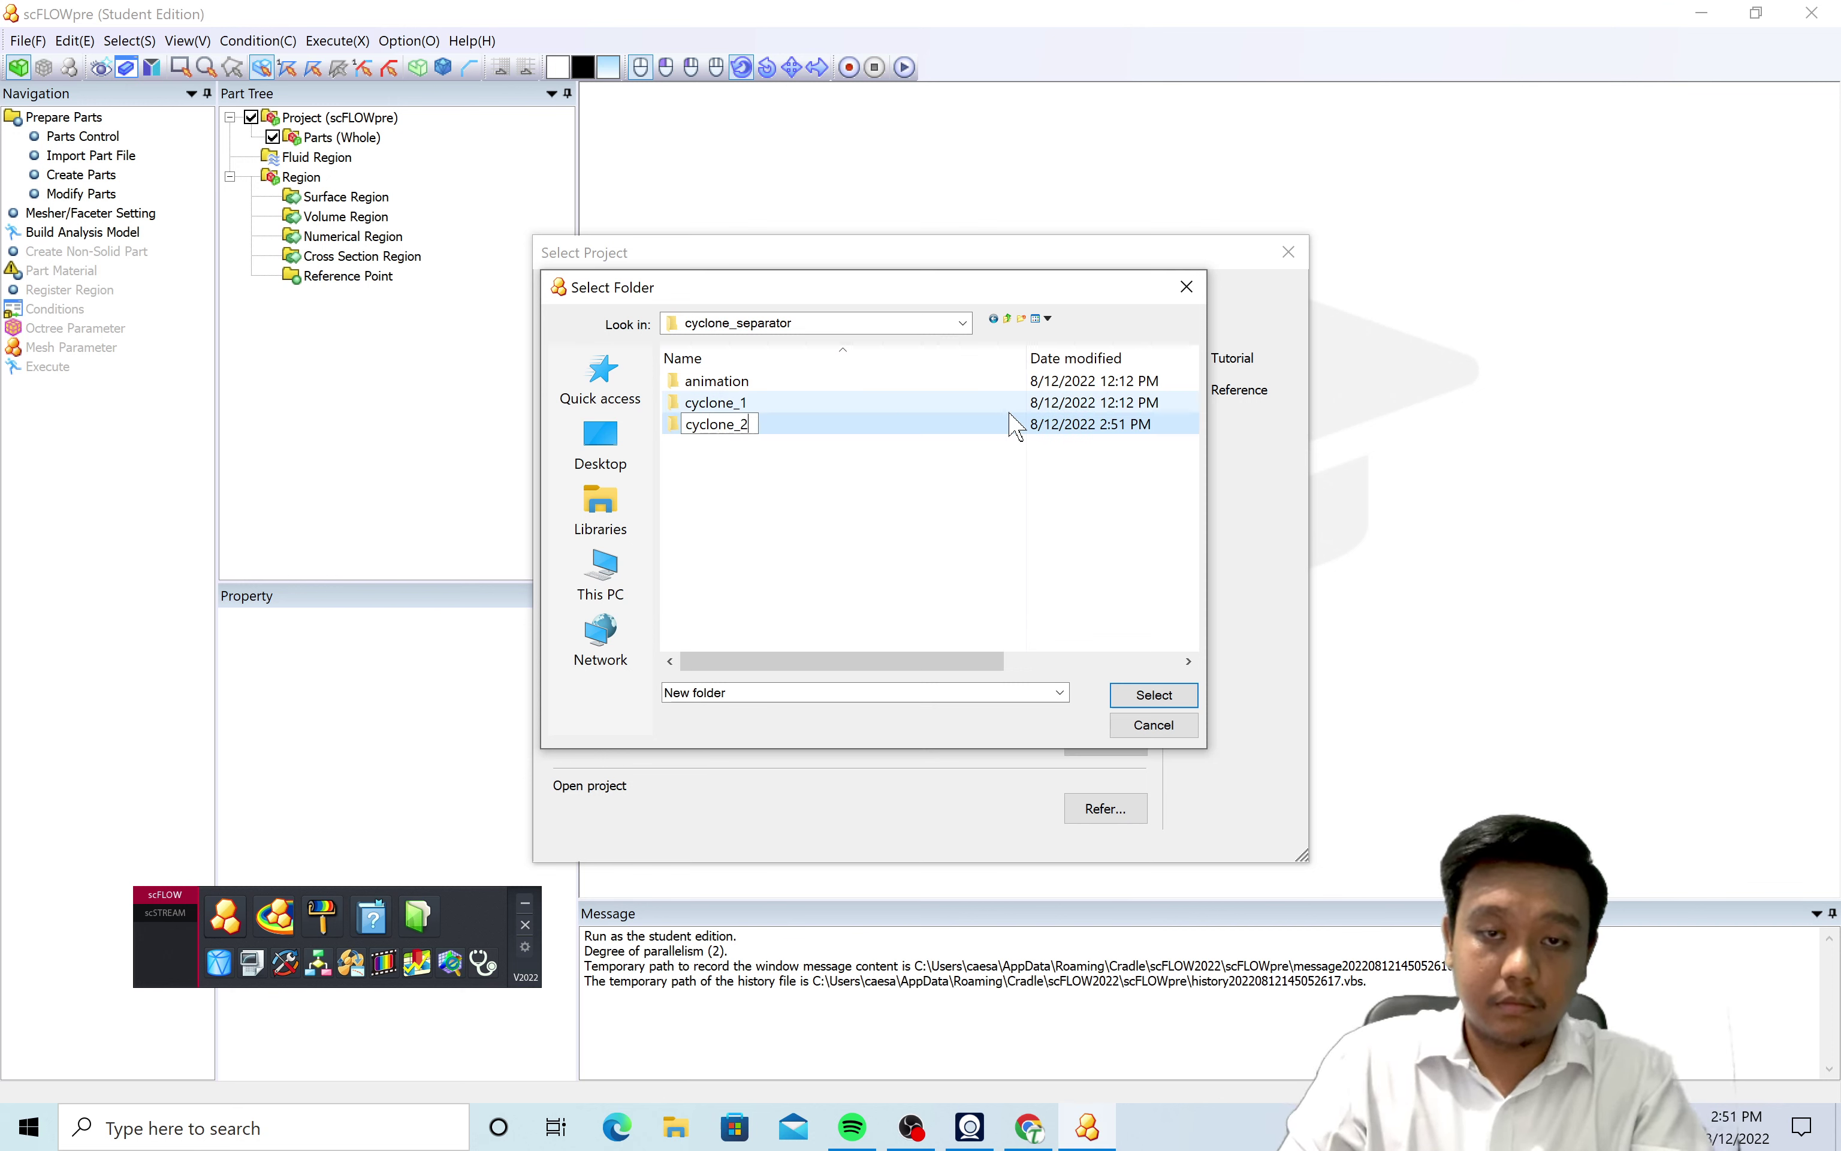
{"action": "type", "text": "ne_2"}
{"action": "key", "text": "Return"}
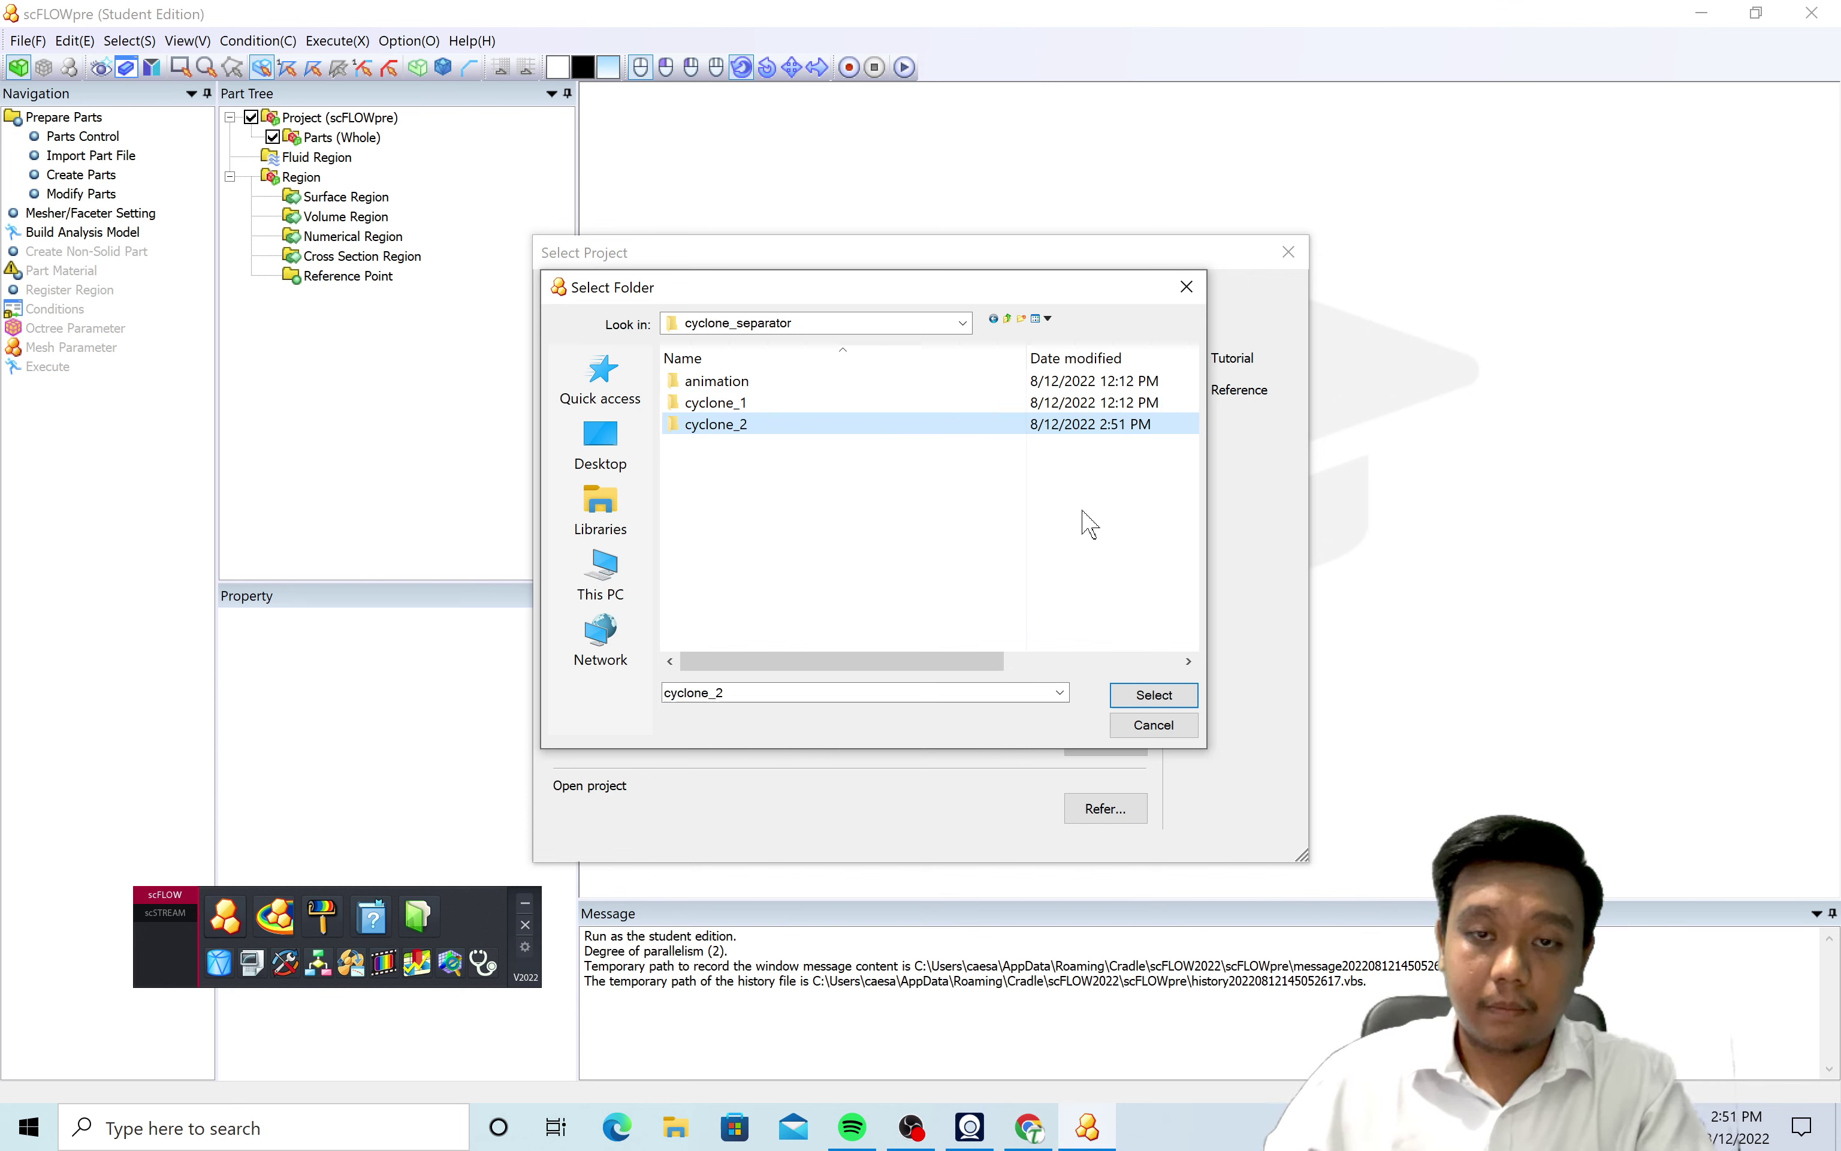
{"action": "left_click", "coordinate": [1155, 694]}
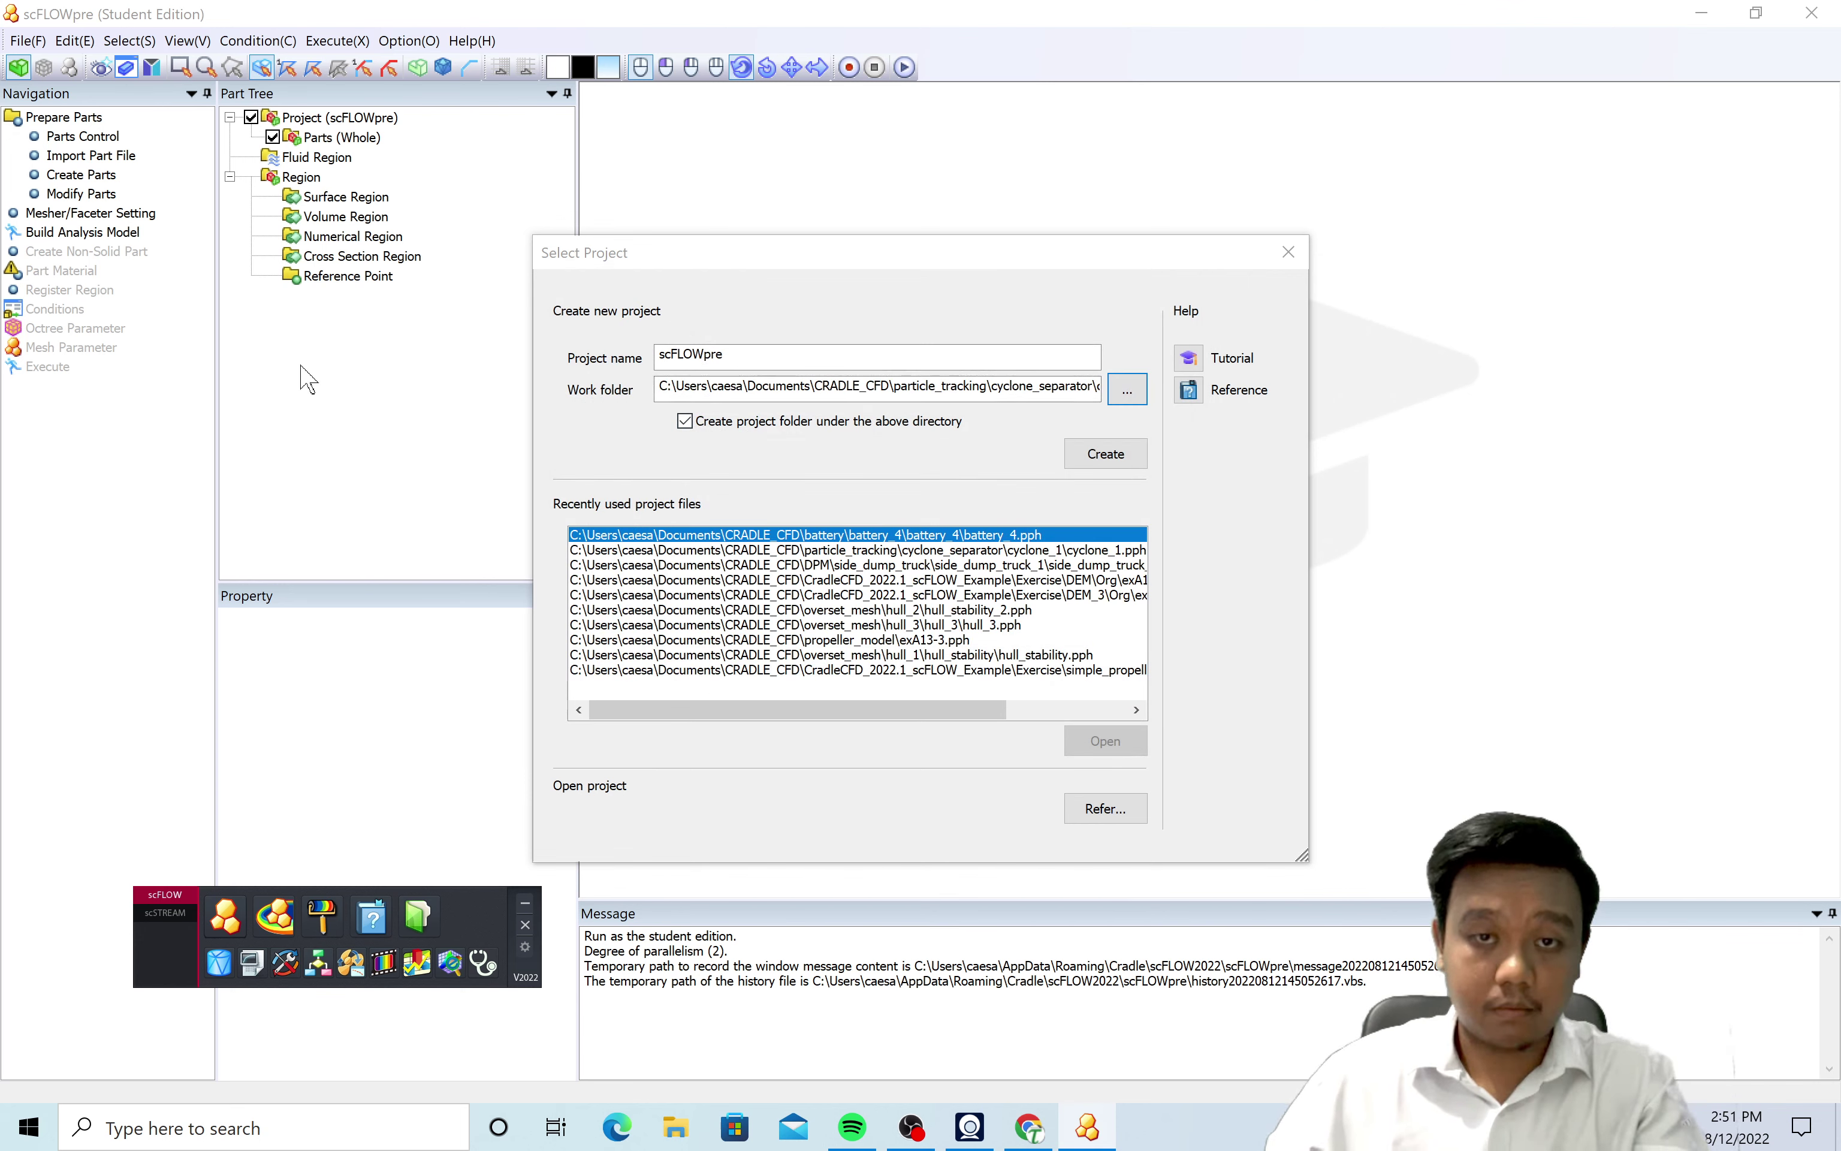
Name the project cycl2 and create it.
{"action": "key", "text": "shift+Tab"}
{"action": "key", "text": "shift+Tab"}
{"action": "type", "text": "cycl"}
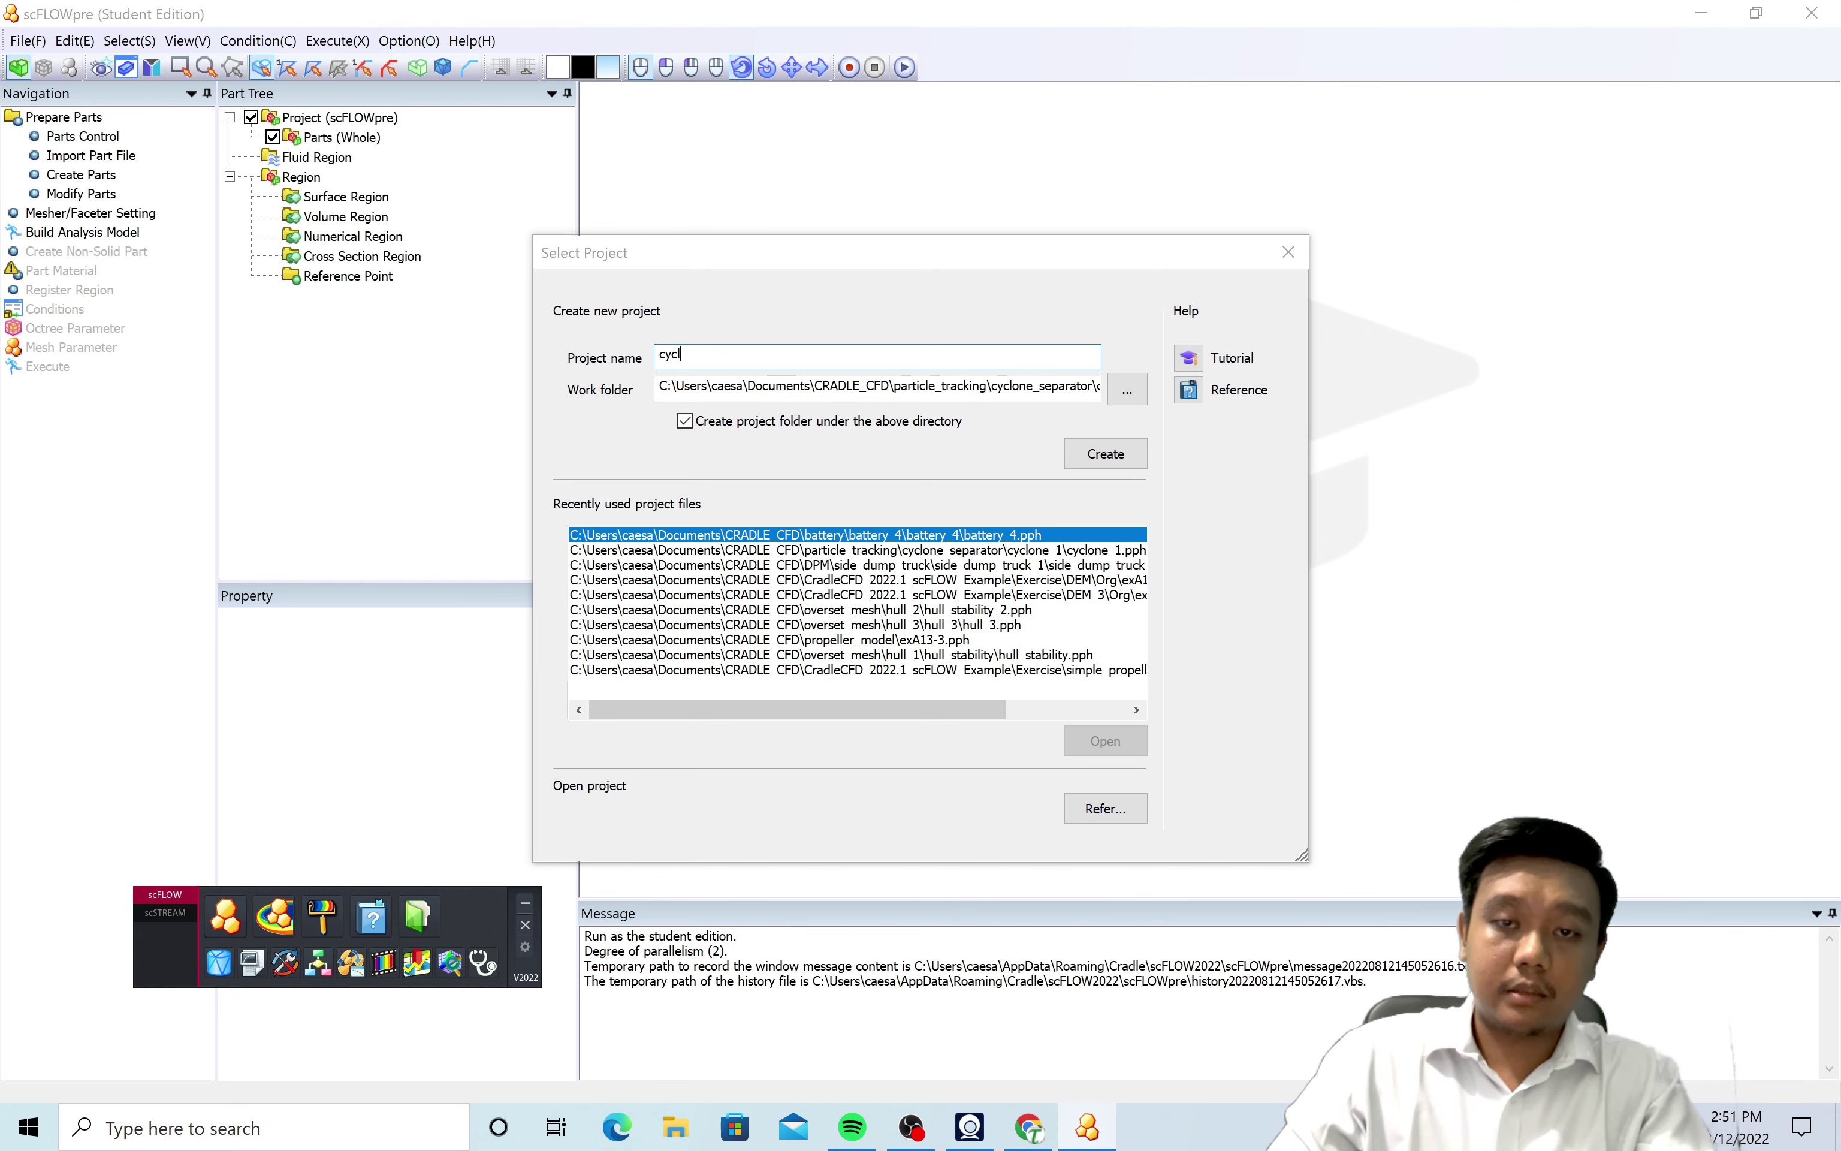
{"action": "type", "text": "2"}
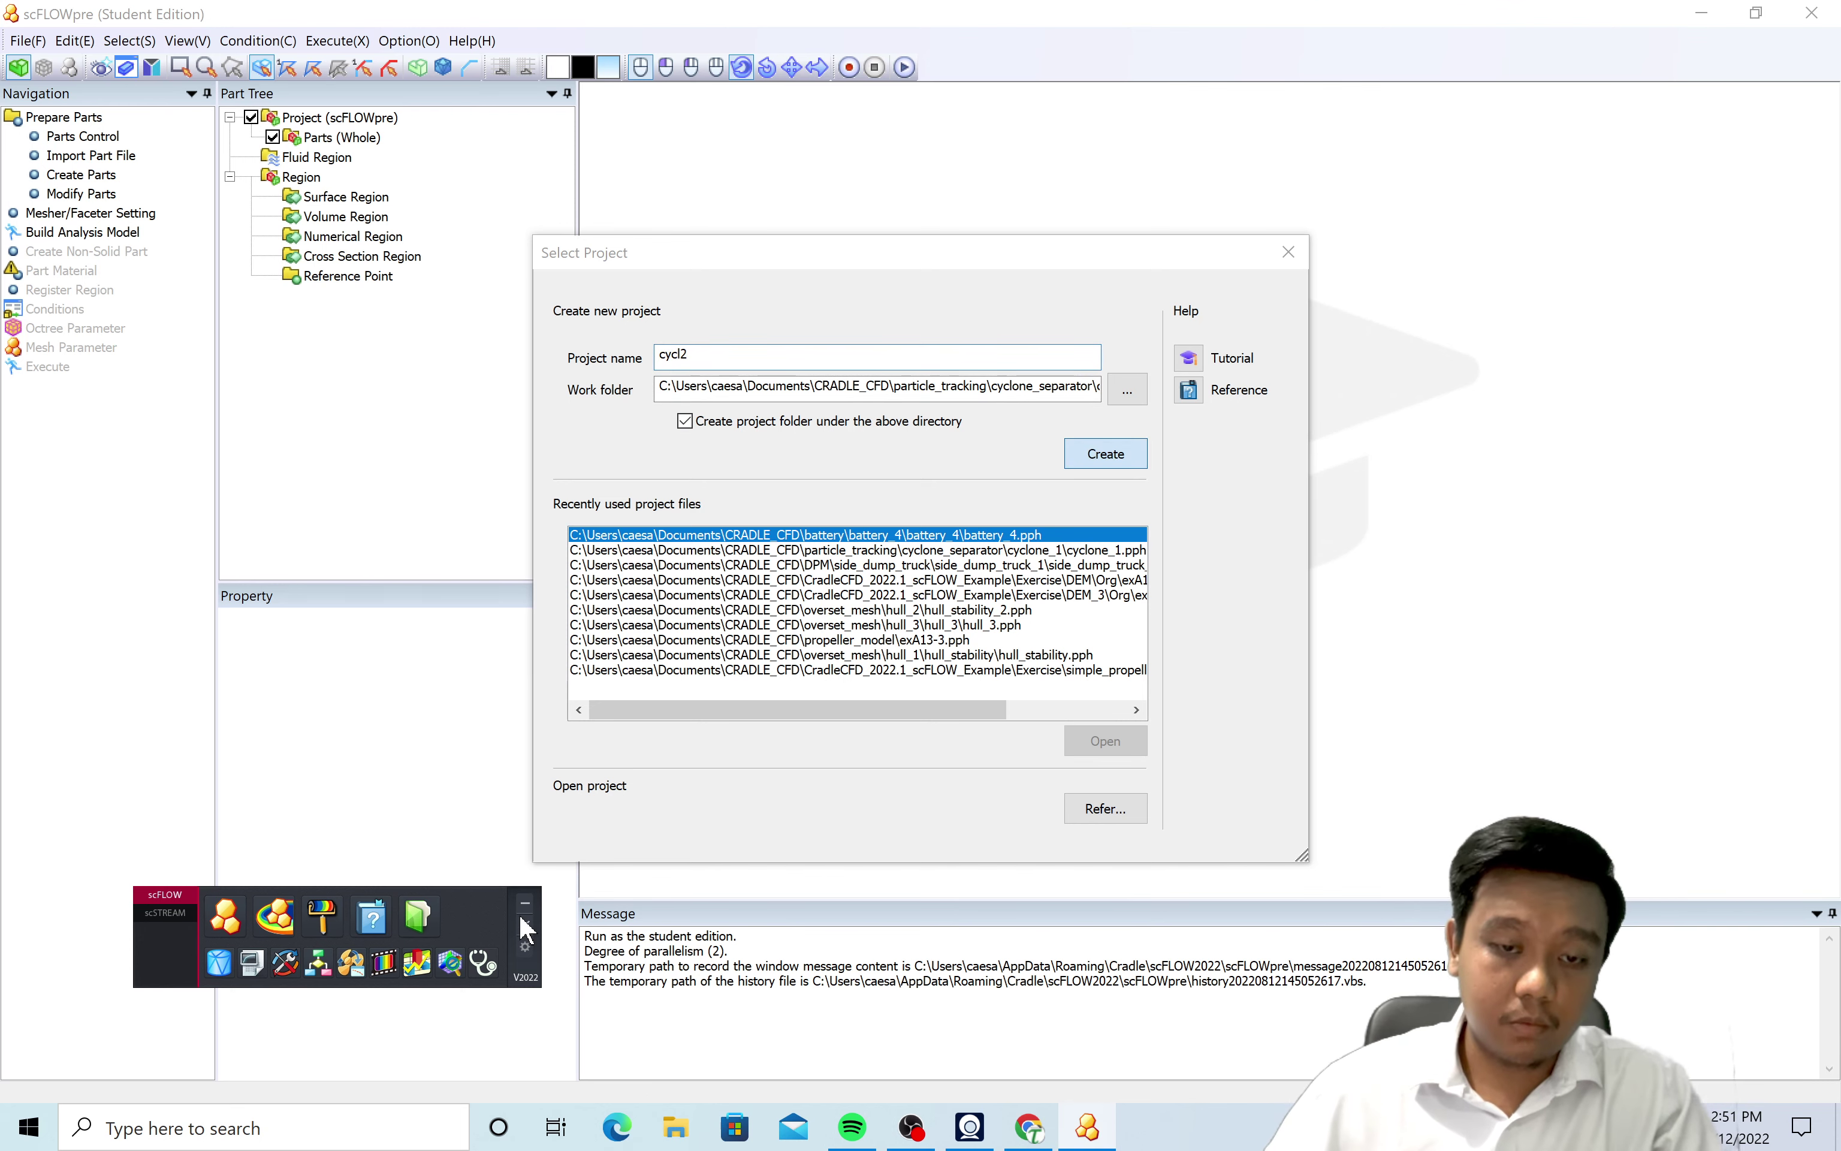
{"action": "key", "text": "Return"}
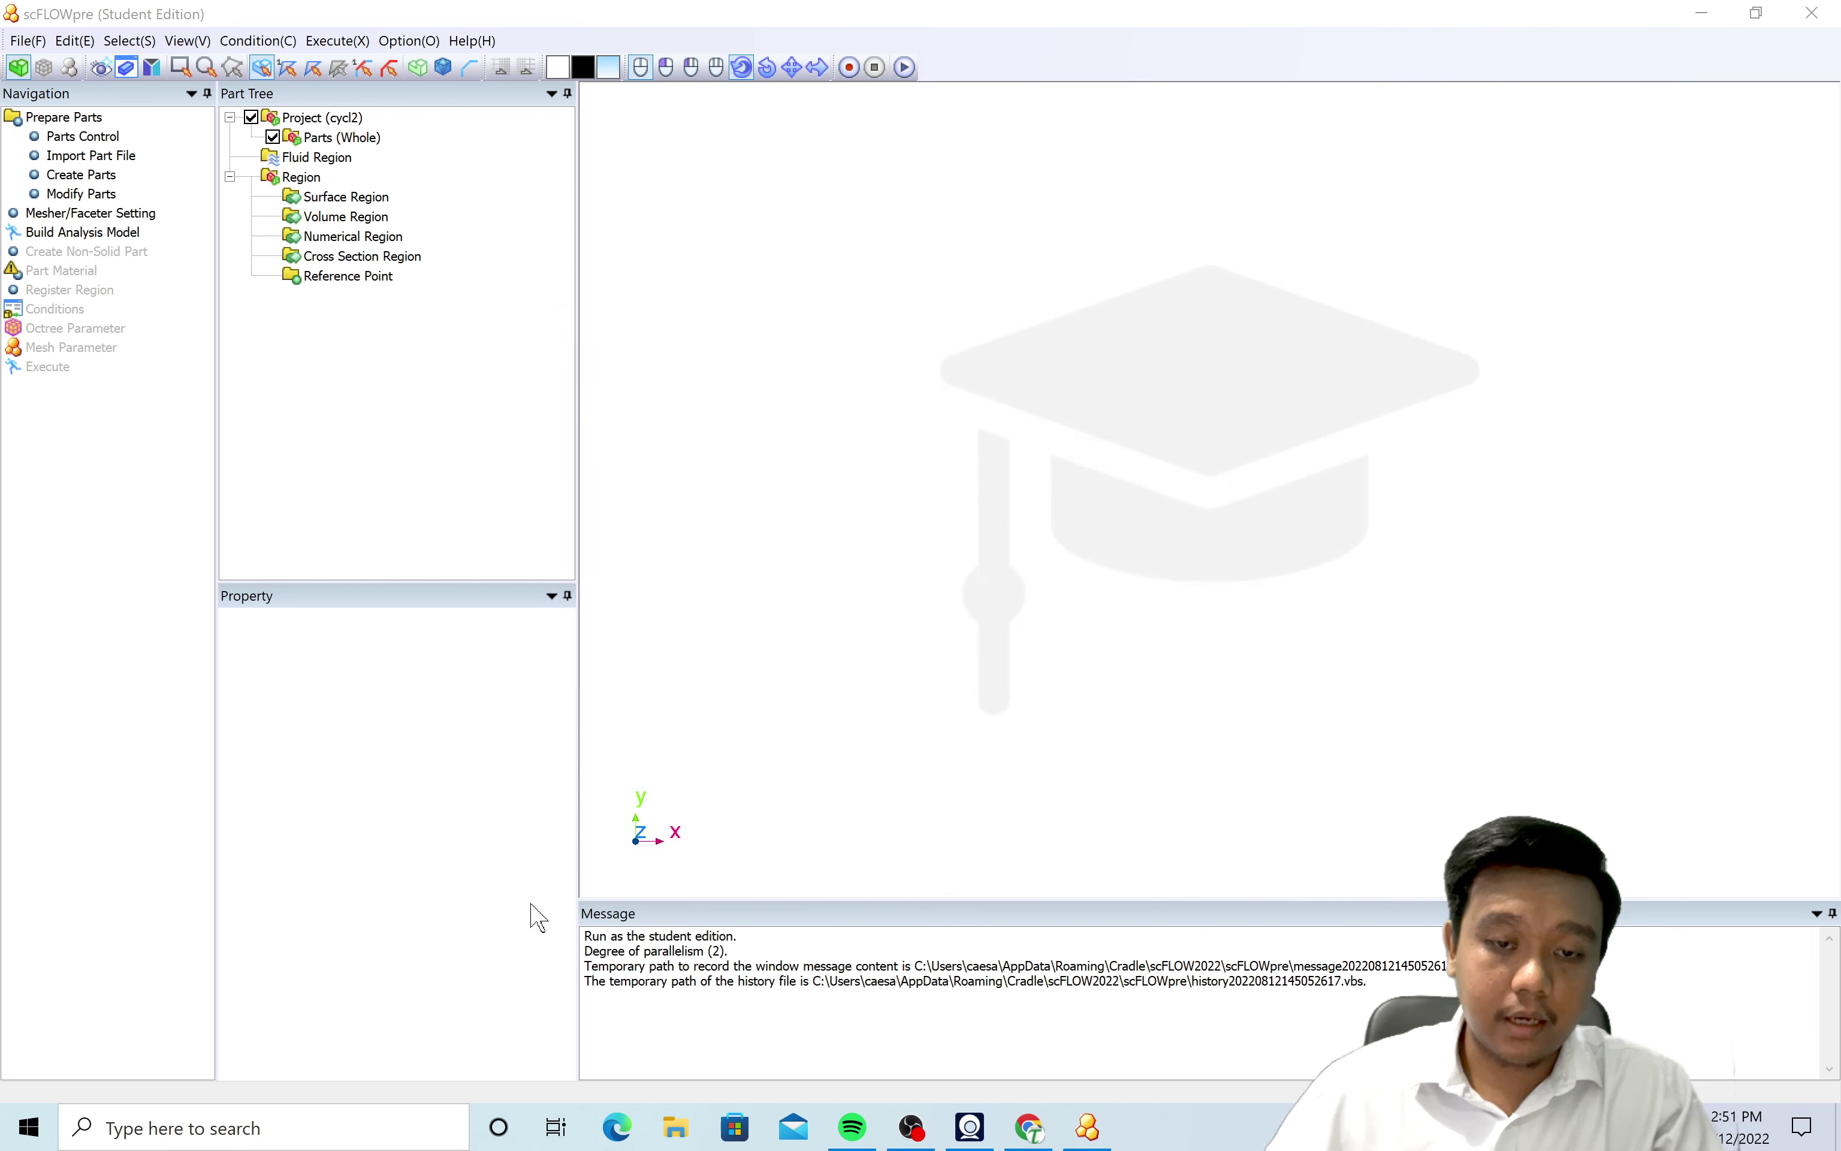
{"action": "left_click", "coordinate": [28, 40]}
{"action": "left_click", "coordinate": [133, 91]}
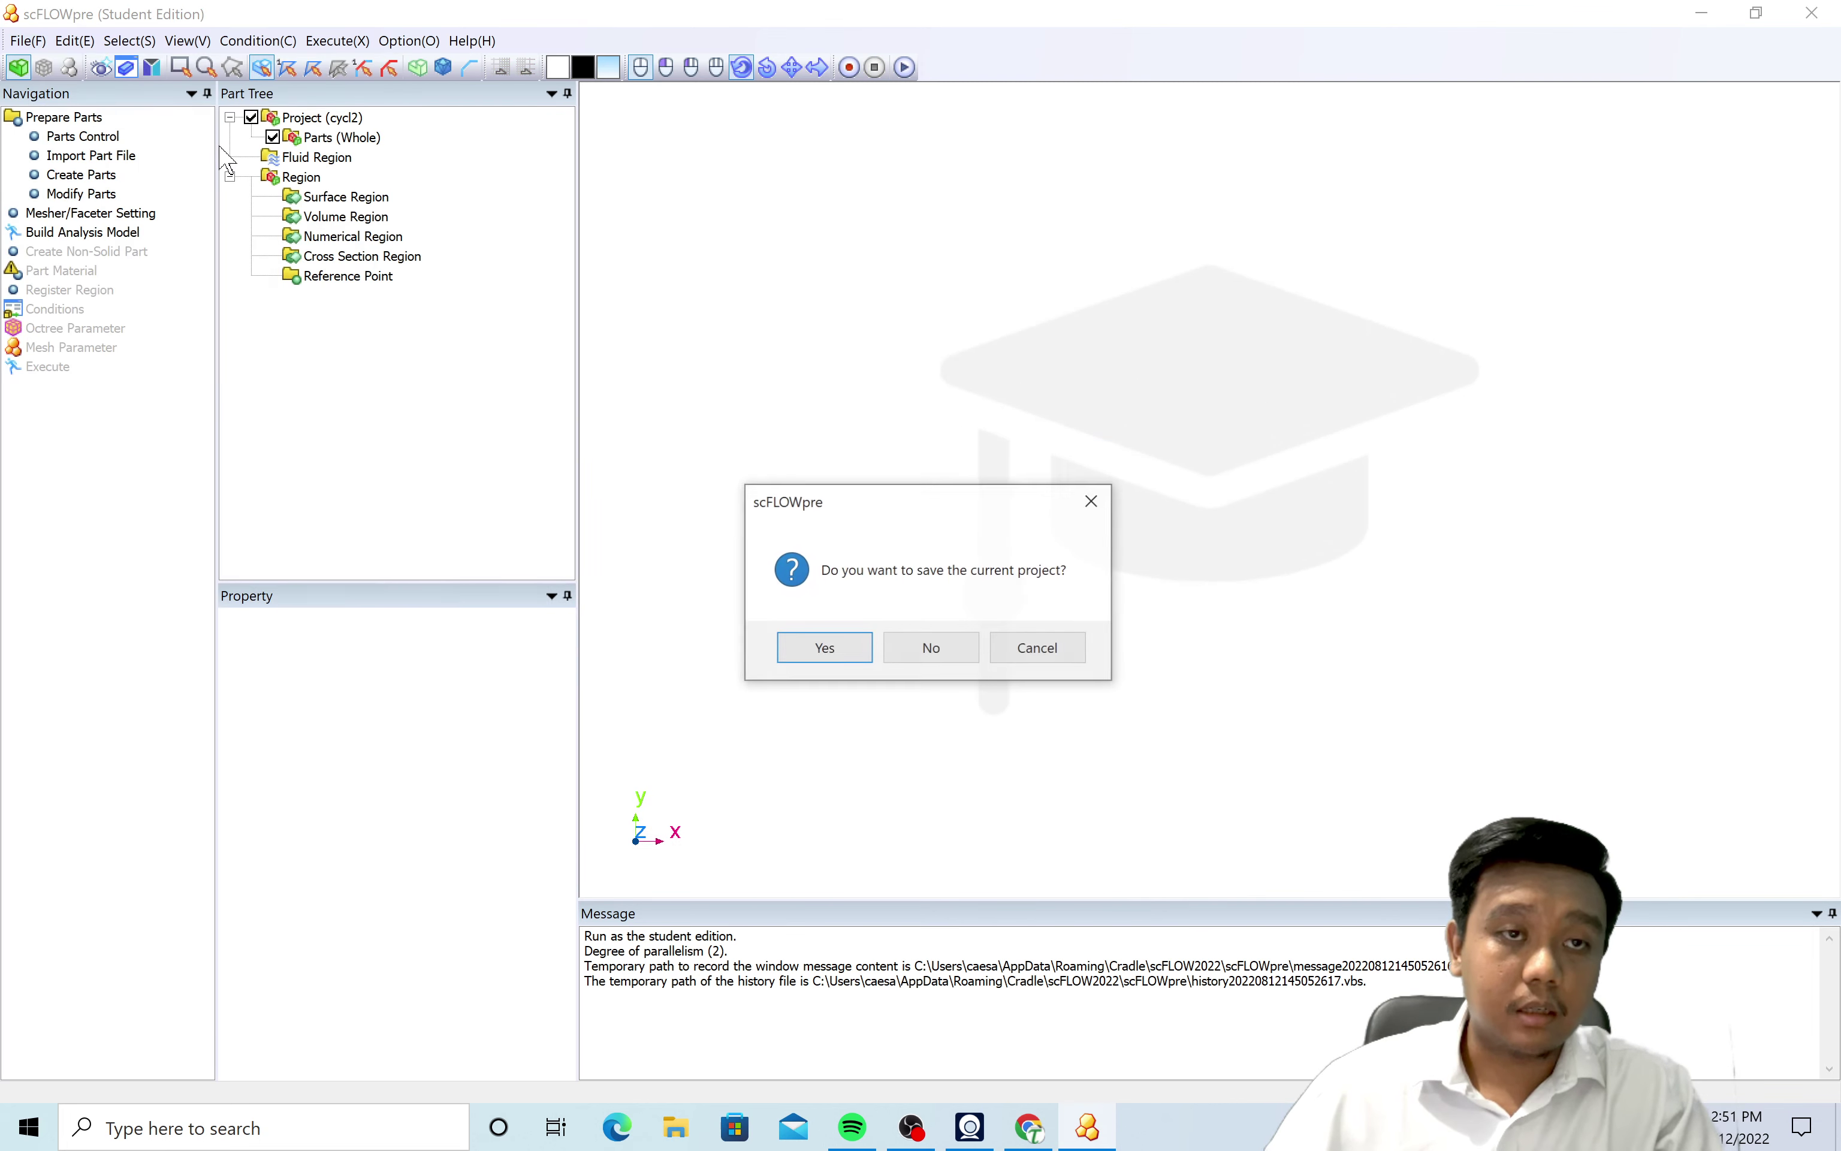
{"action": "left_click", "coordinate": [1092, 500]}
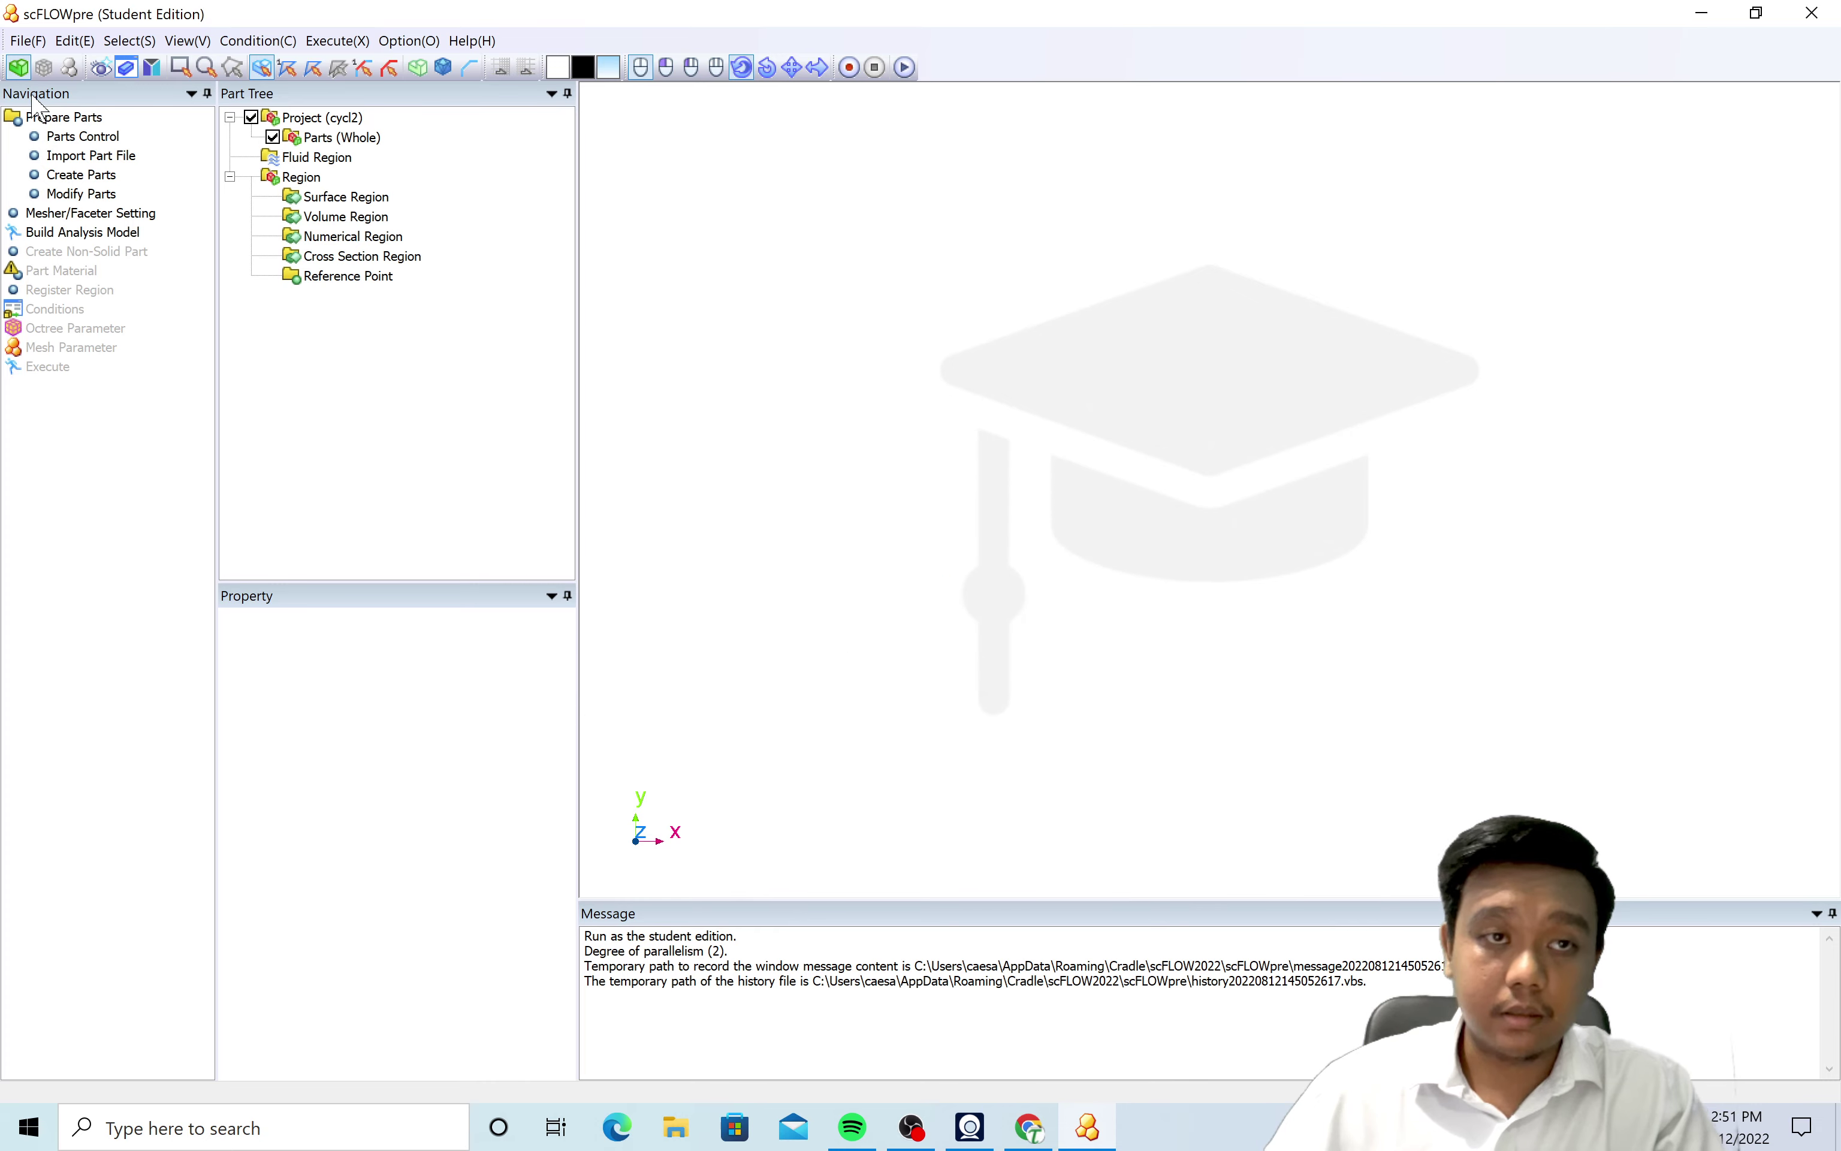
Import the cyclone_separator X_T geometry file from the Downloads folder, listing all file types.
{"action": "left_click", "coordinate": [28, 40]}
{"action": "left_click", "coordinate": [84, 200]}
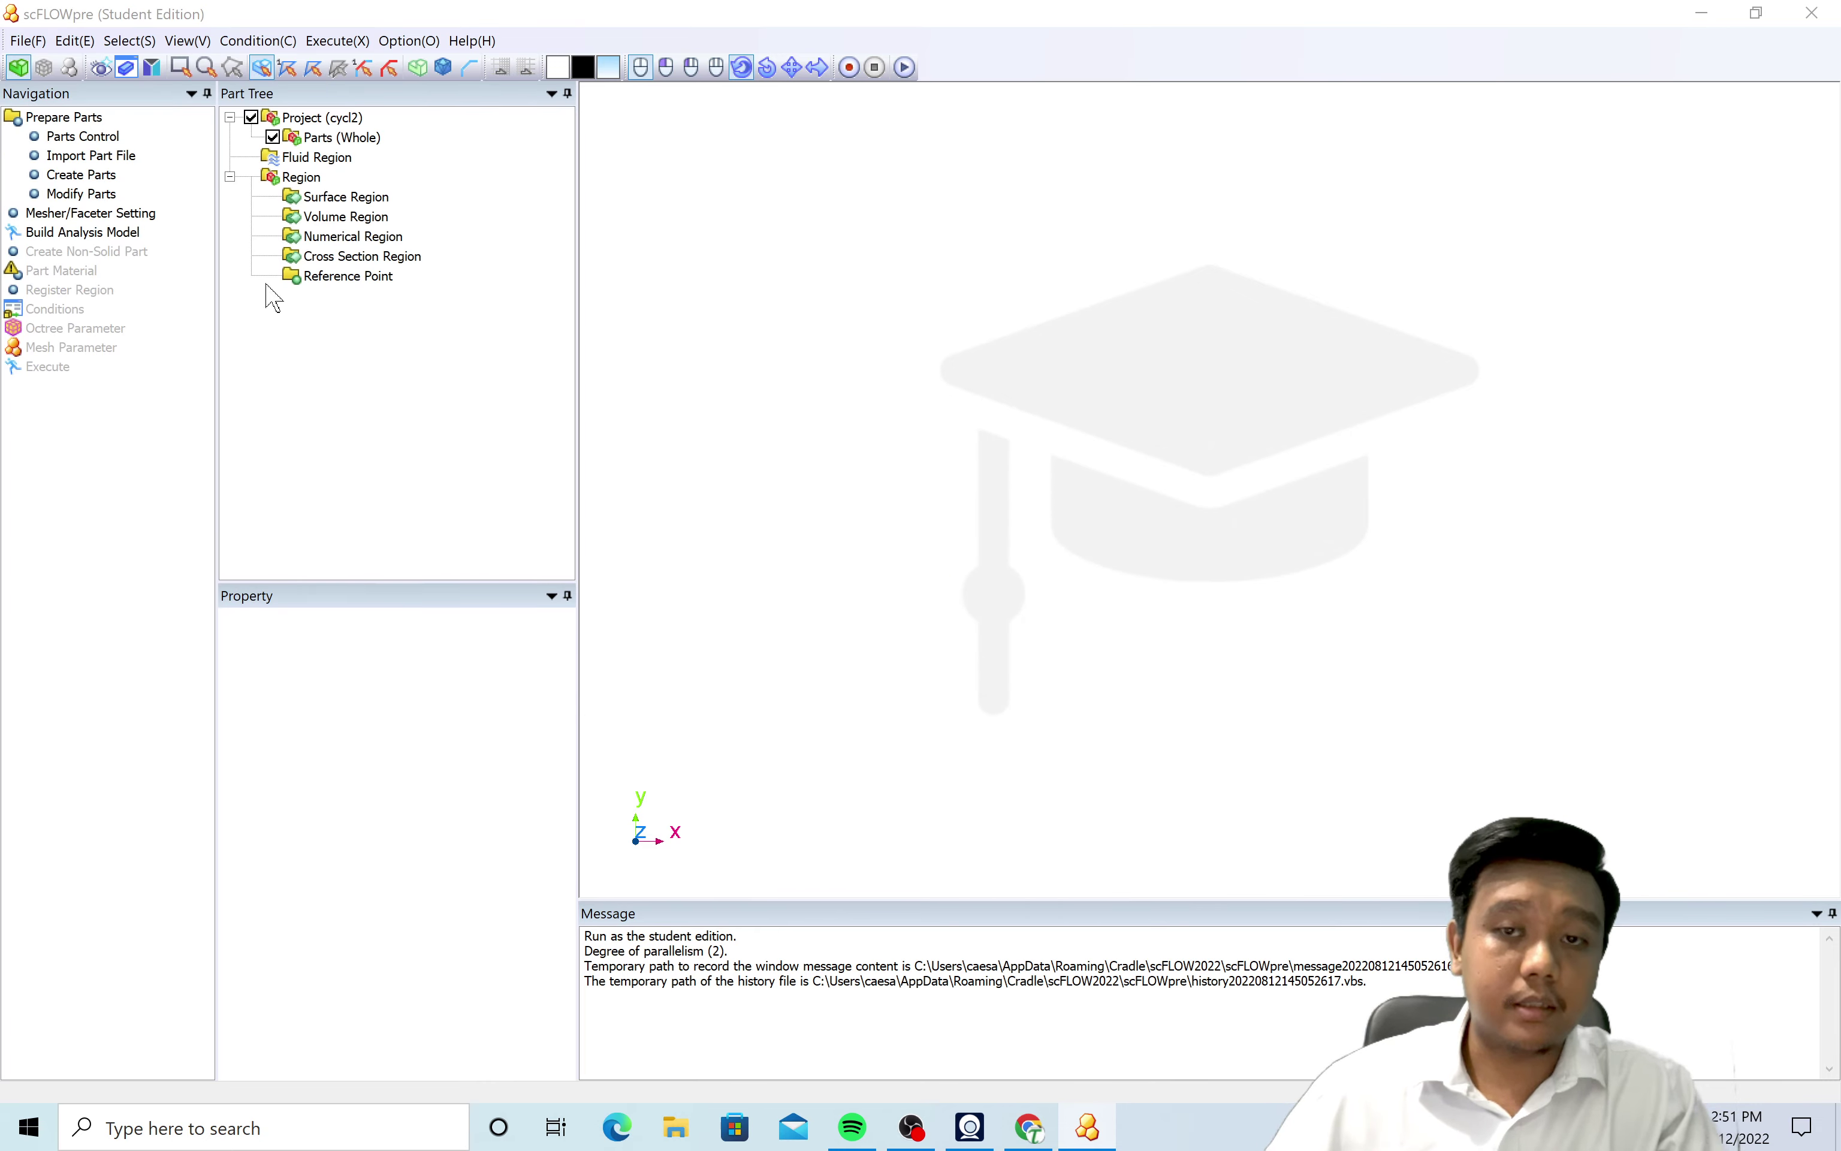
{"action": "left_click", "coordinate": [95, 235]}
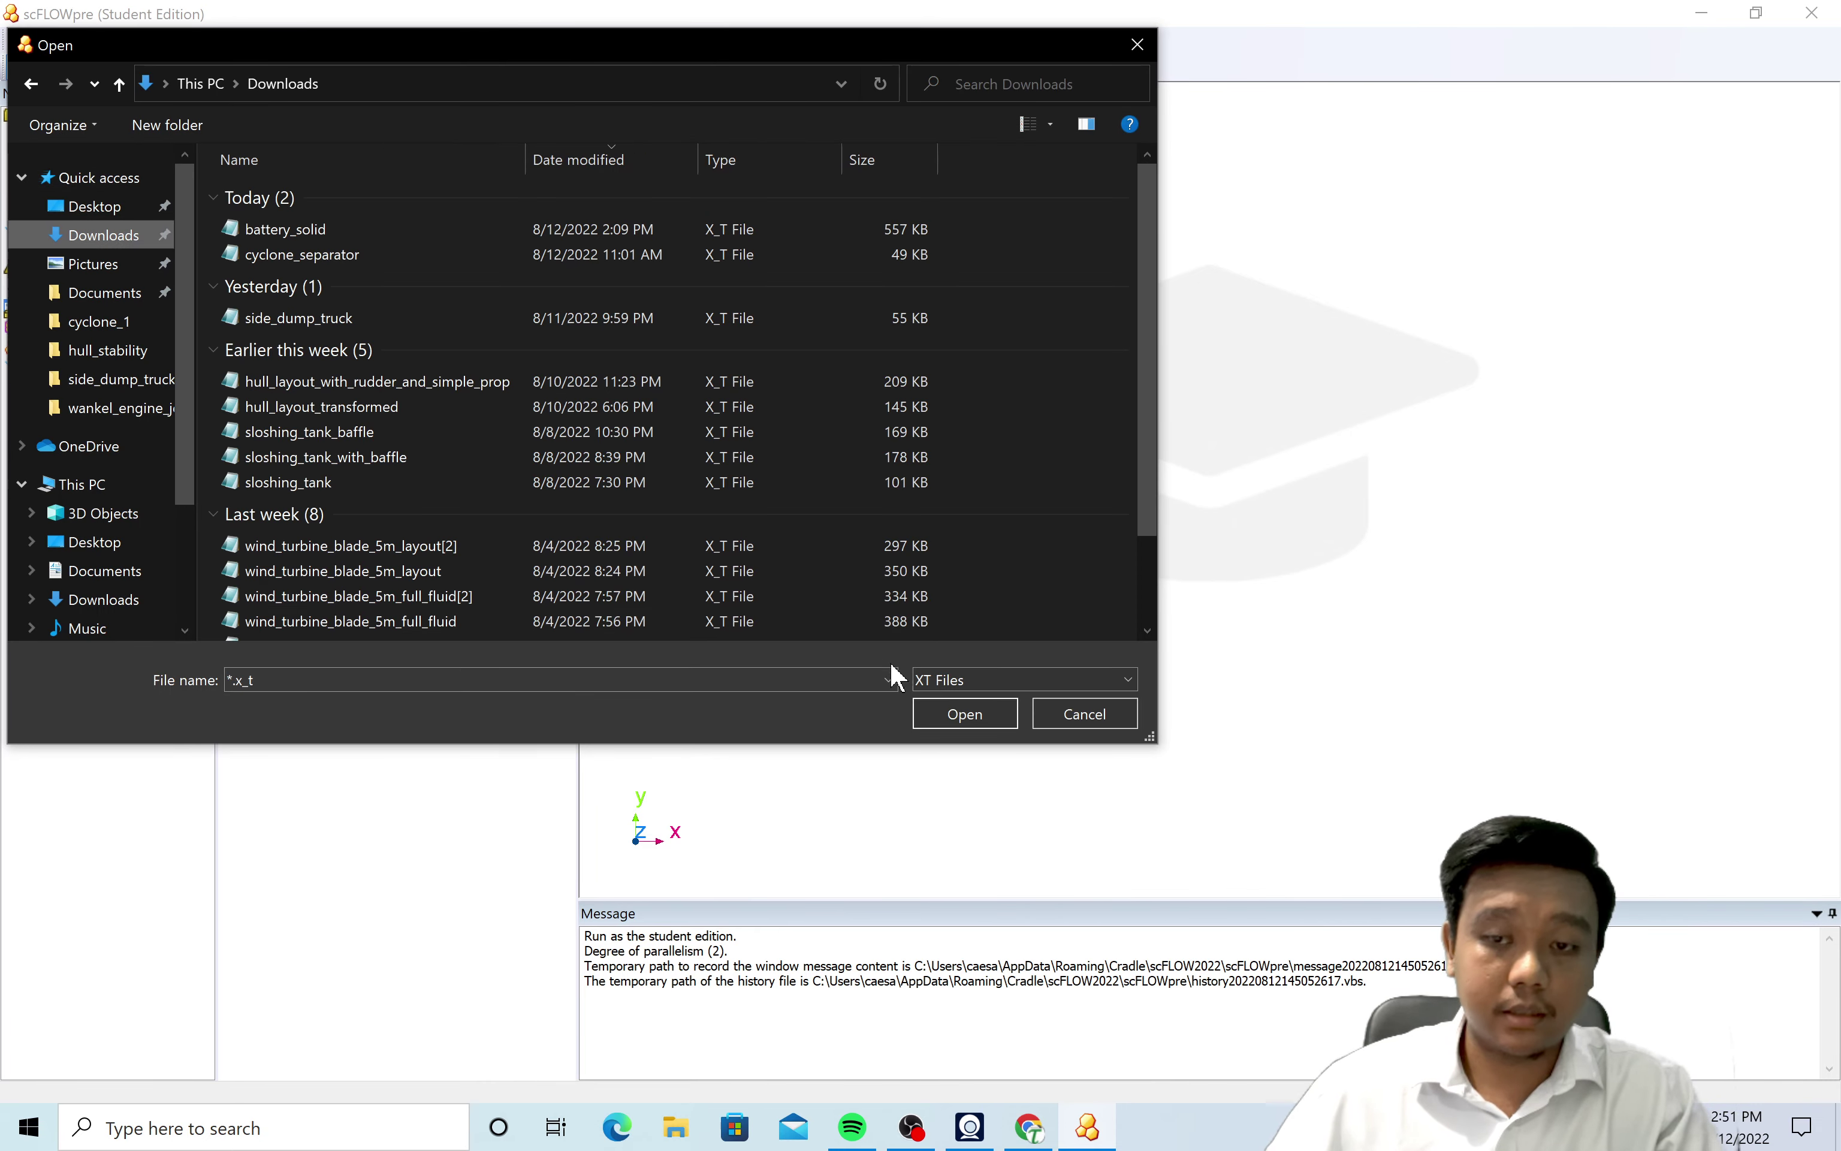
{"action": "left_click", "coordinate": [978, 677]}
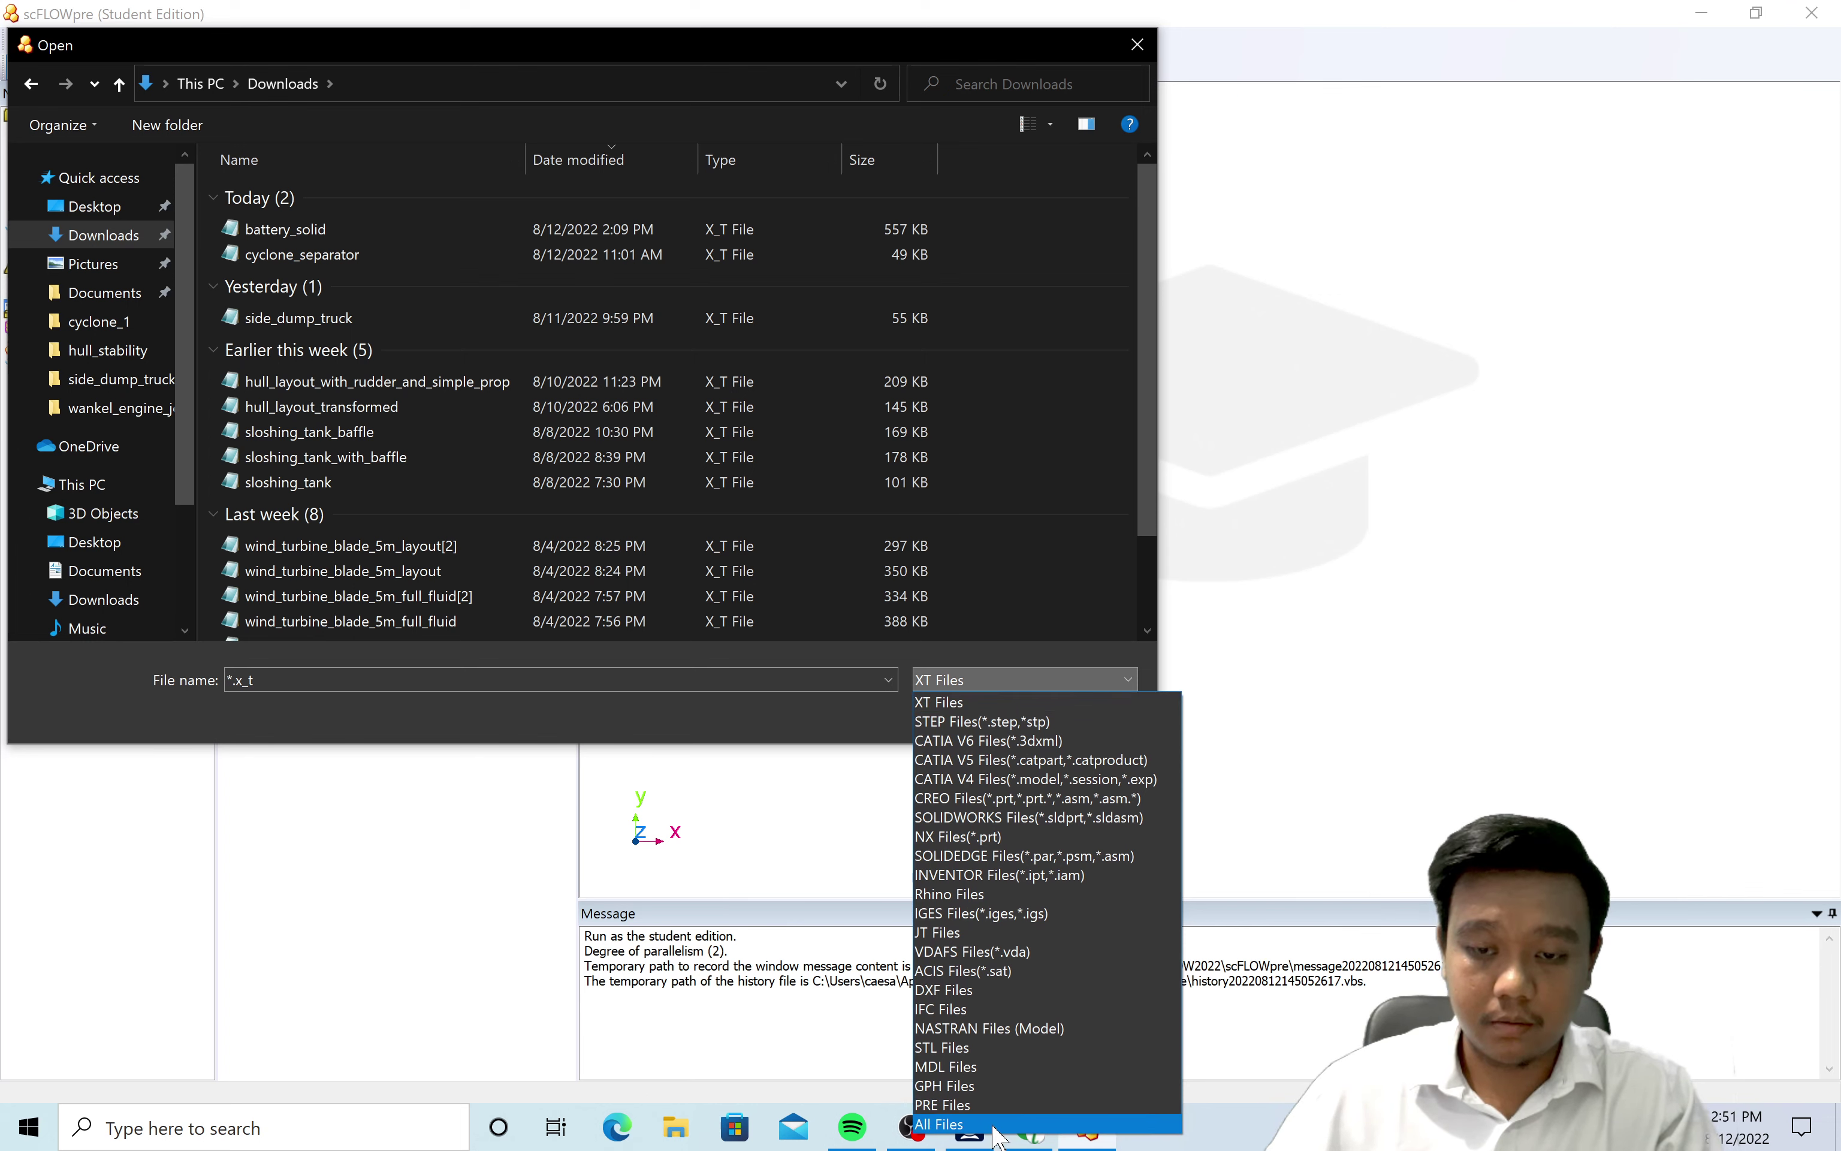
{"action": "left_click", "coordinate": [943, 1123]}
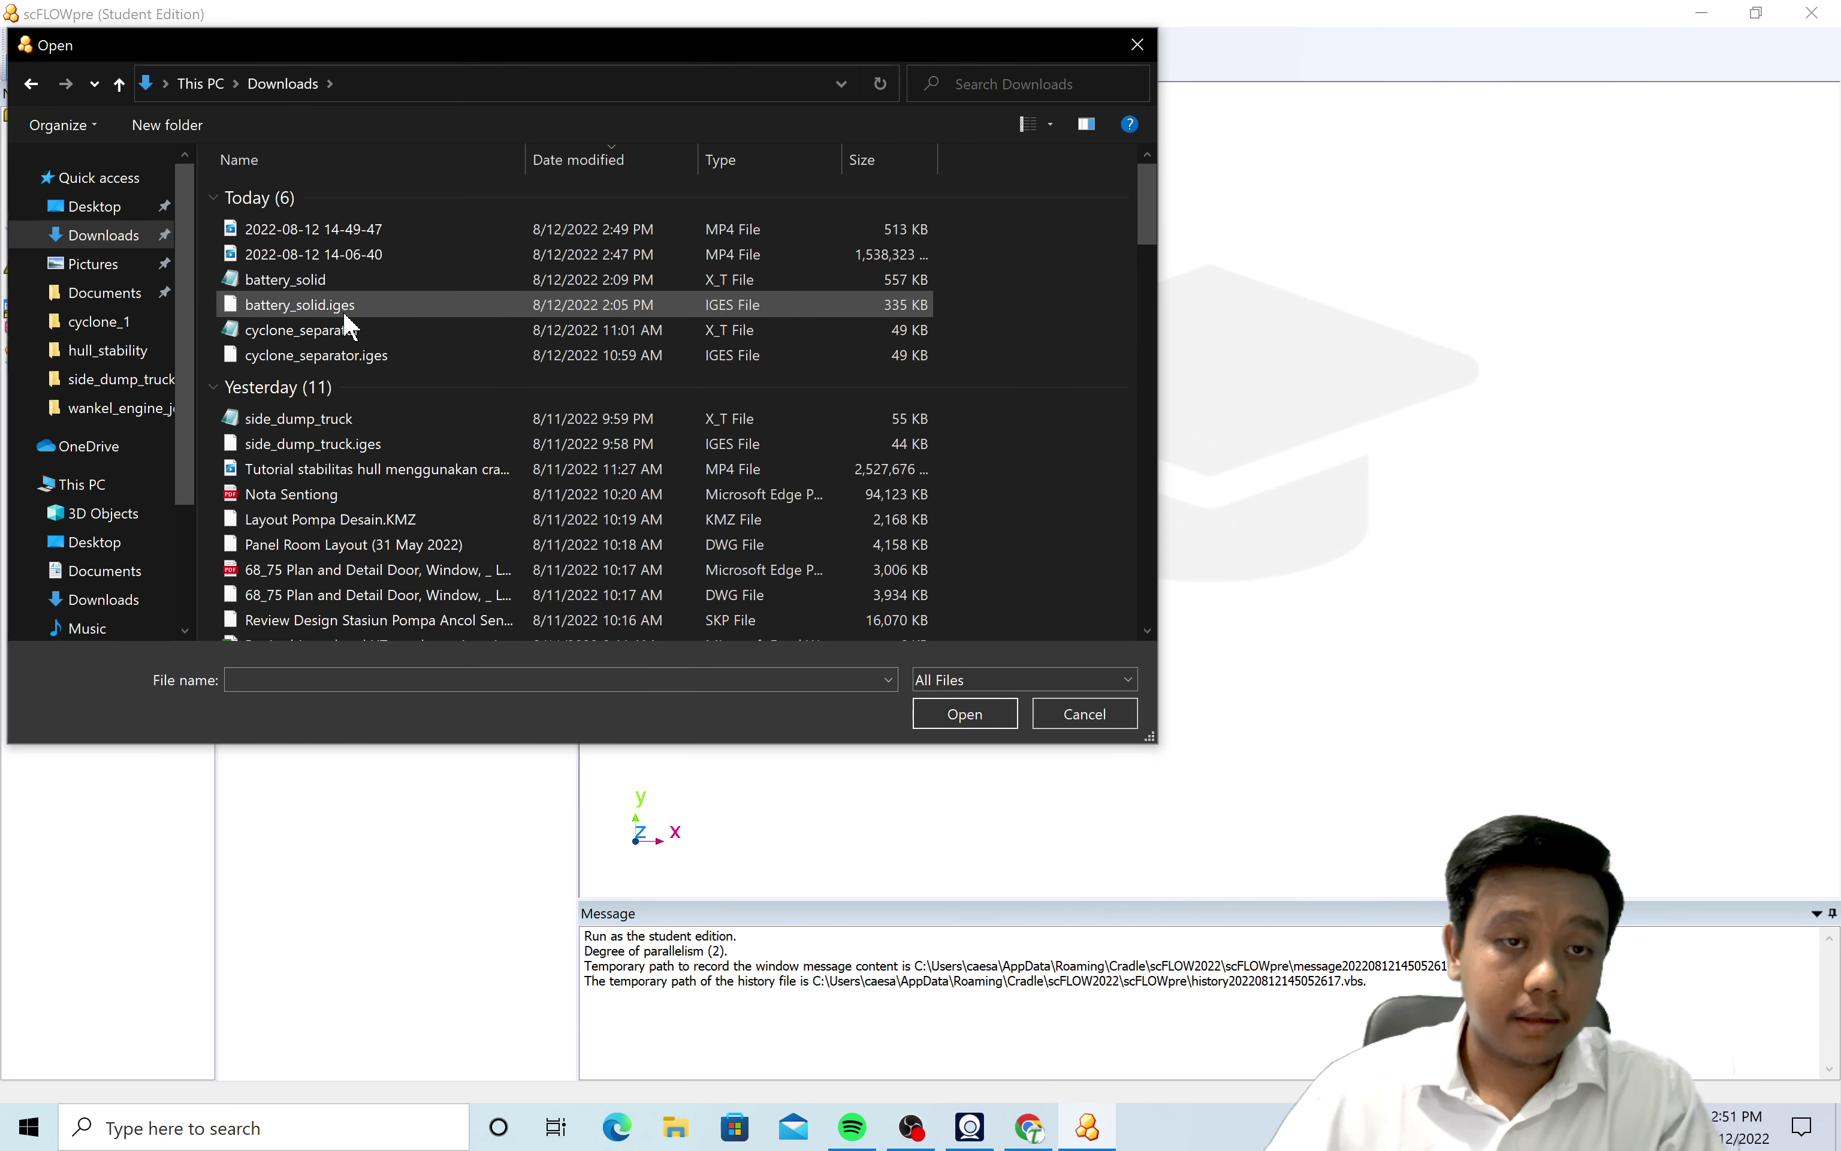
{"action": "double_click", "coordinate": [344, 329]}
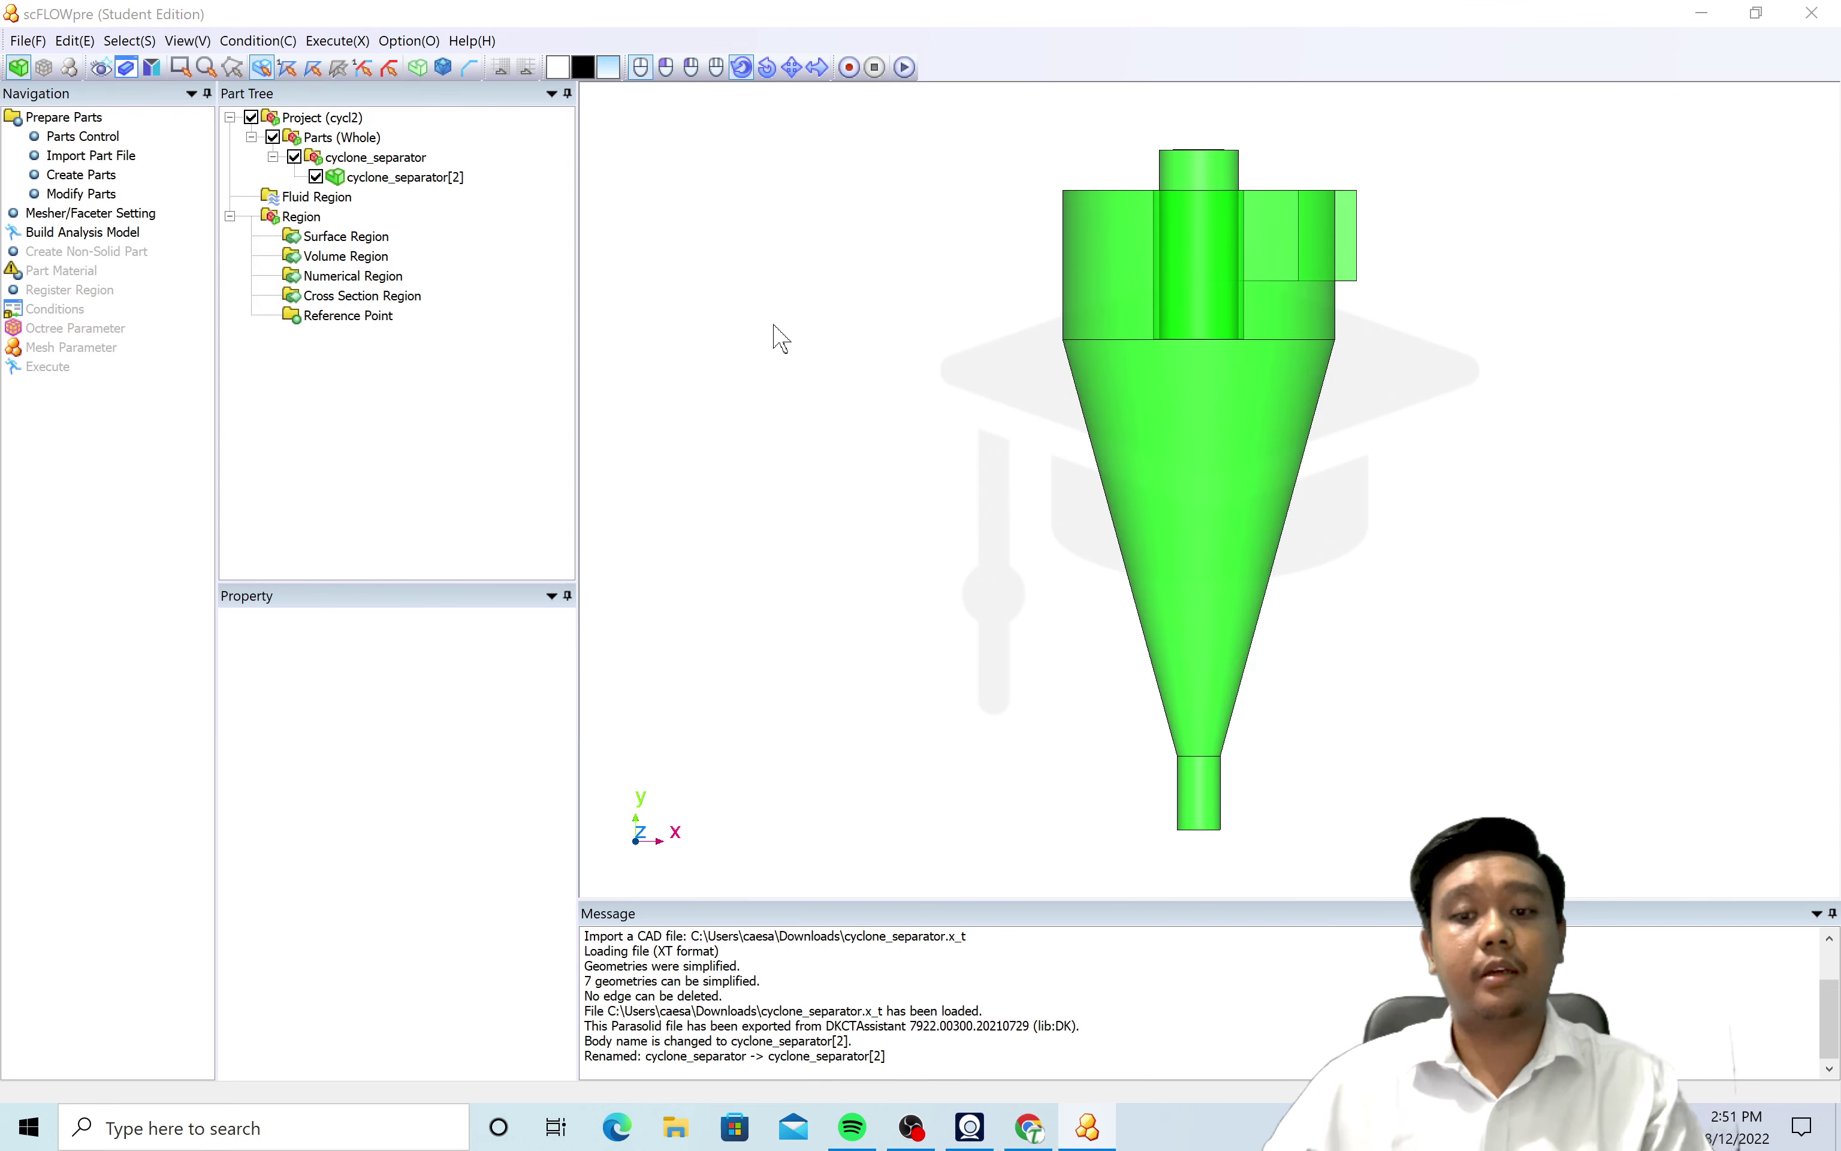
Build the analysis model from the imported cyclone separator part.
{"action": "mouse_move", "coordinate": [937, 460]}
{"action": "left_mouse_down"}
{"action": "mouse_move", "coordinate": [772, 534]}
{"action": "mouse_move", "coordinate": [793, 649]}
{"action": "mouse_move", "coordinate": [1045, 350]}
{"action": "left_mouse_up"}
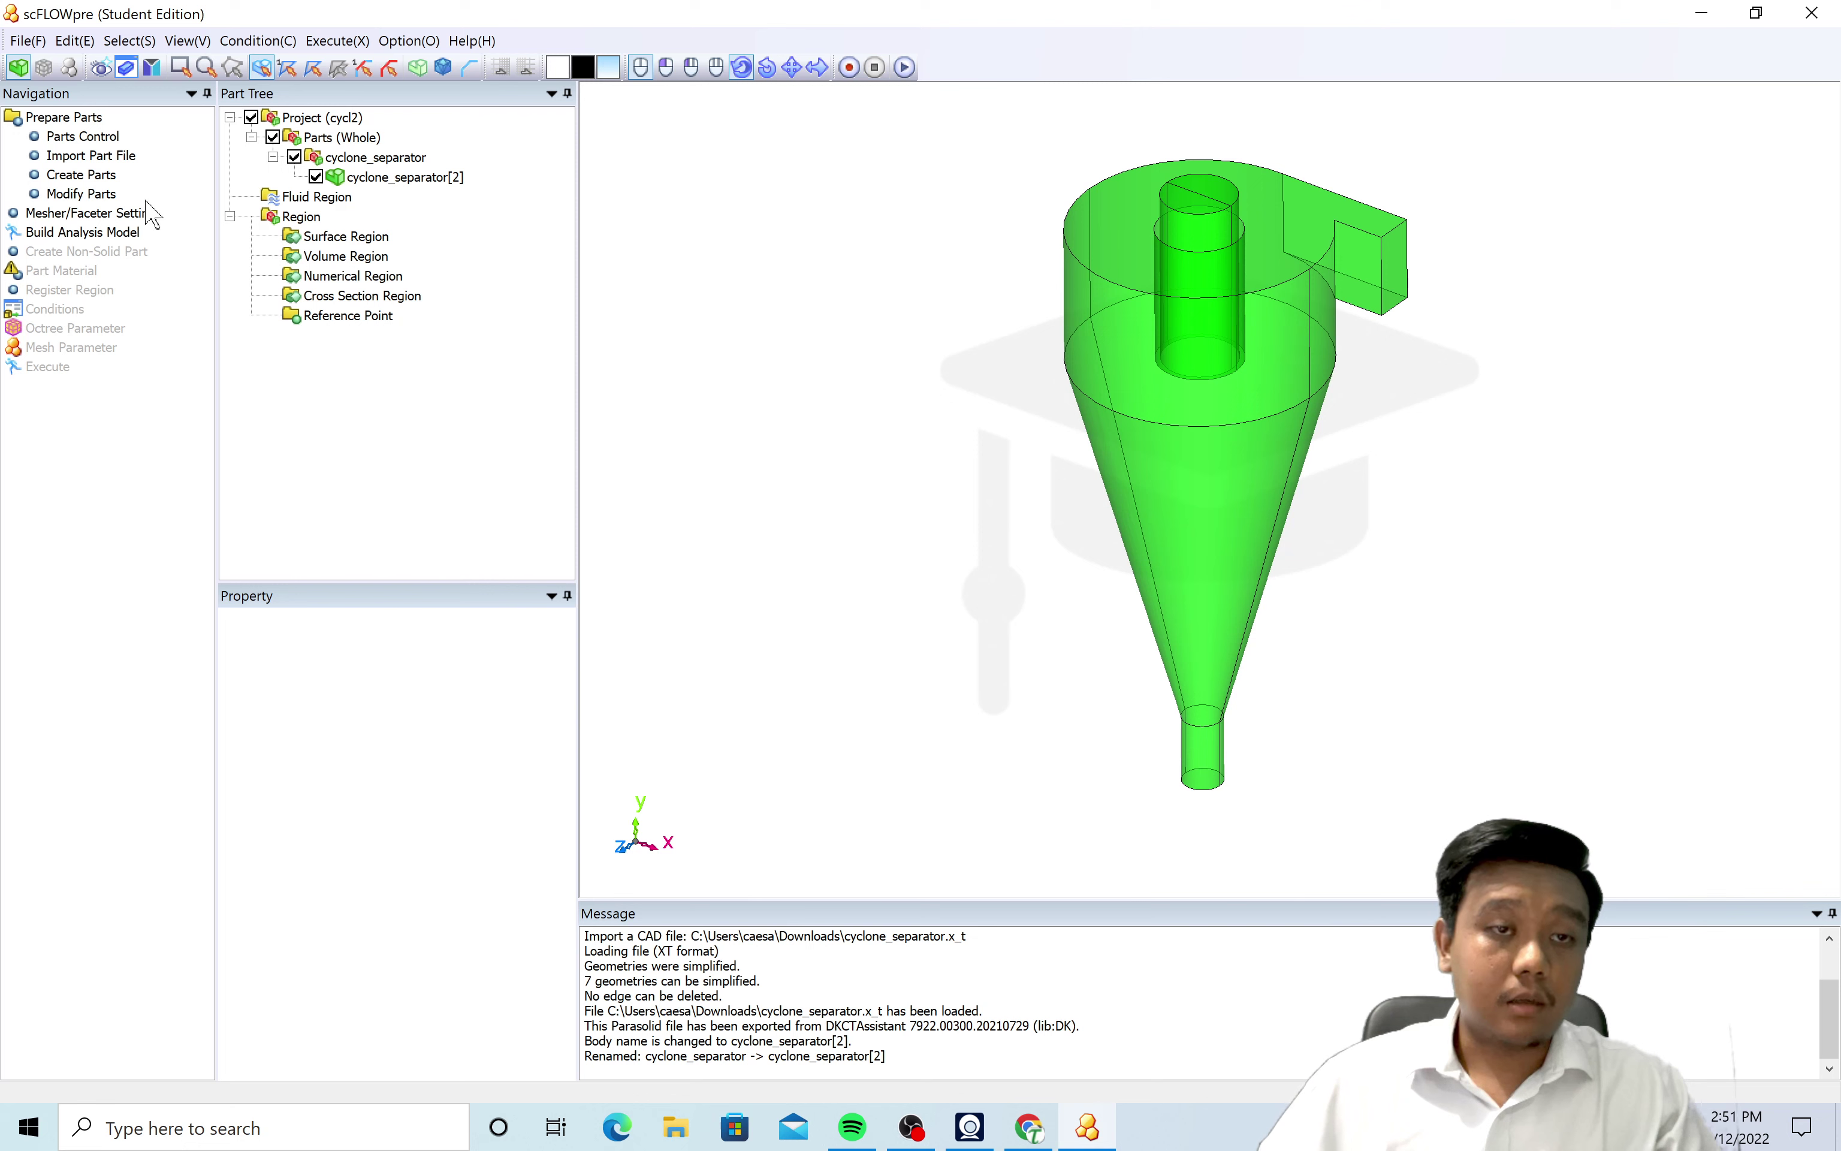
{"action": "left_click", "coordinate": [94, 234]}
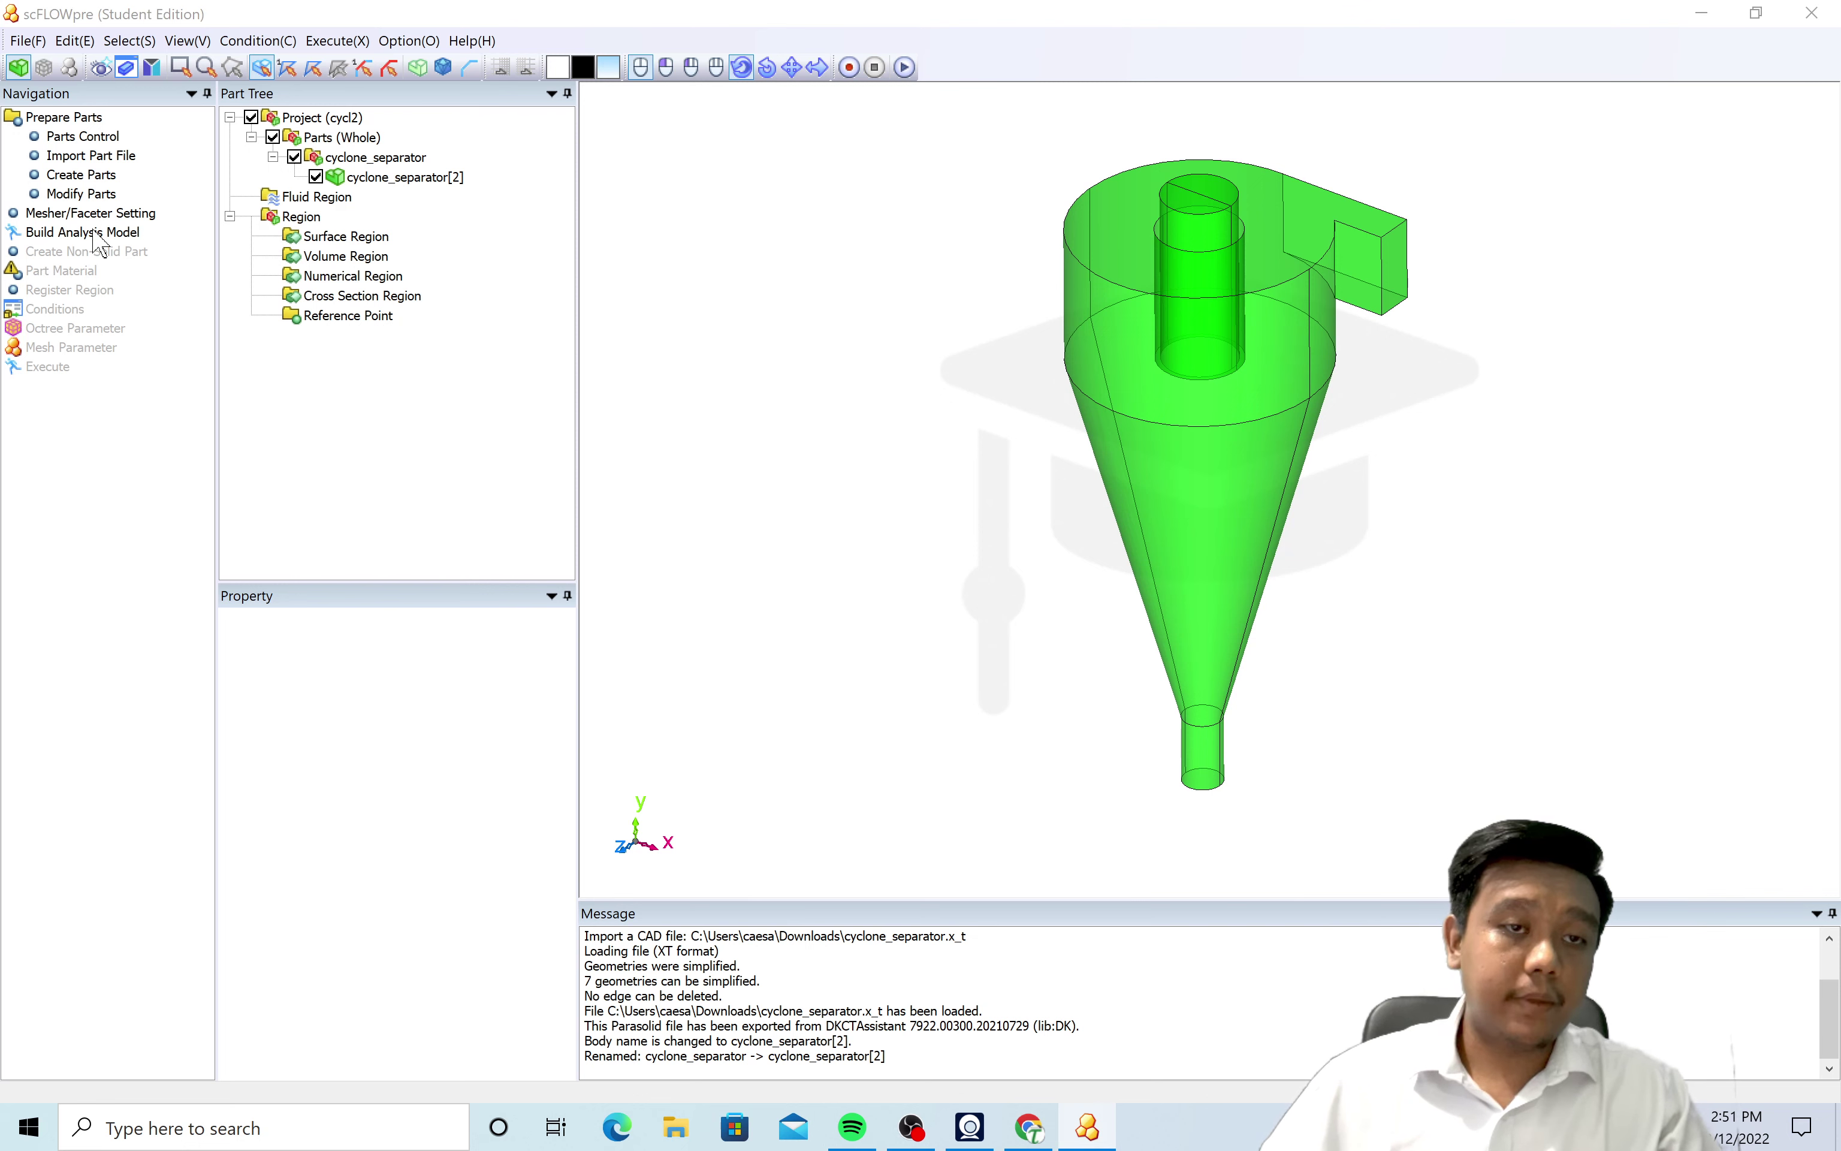
{"action": "left_click", "coordinate": [1028, 652]}
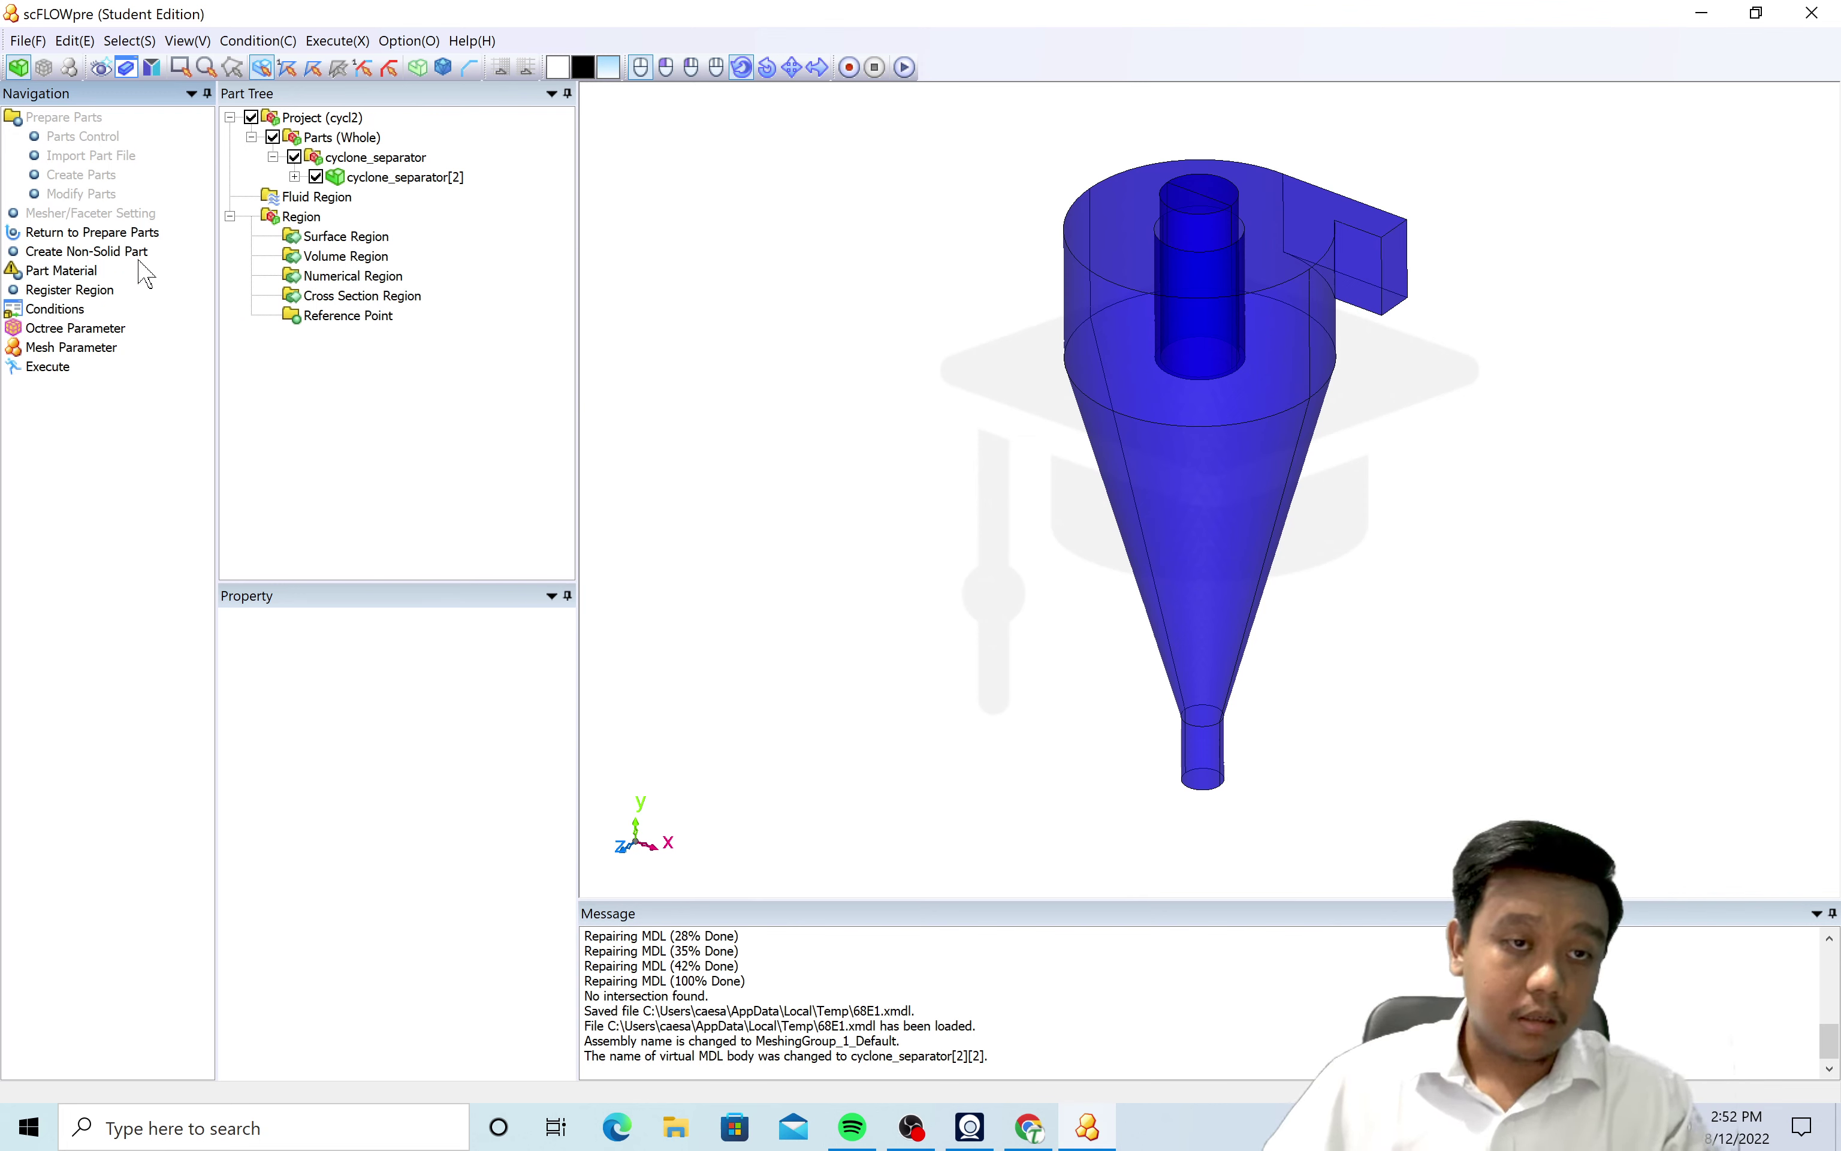
Assign the cyclone separator part the Fluid attribute with the material air(incompressible/20C).
{"action": "left_click", "coordinate": [90, 273]}
{"action": "left_click", "coordinate": [623, 355]}
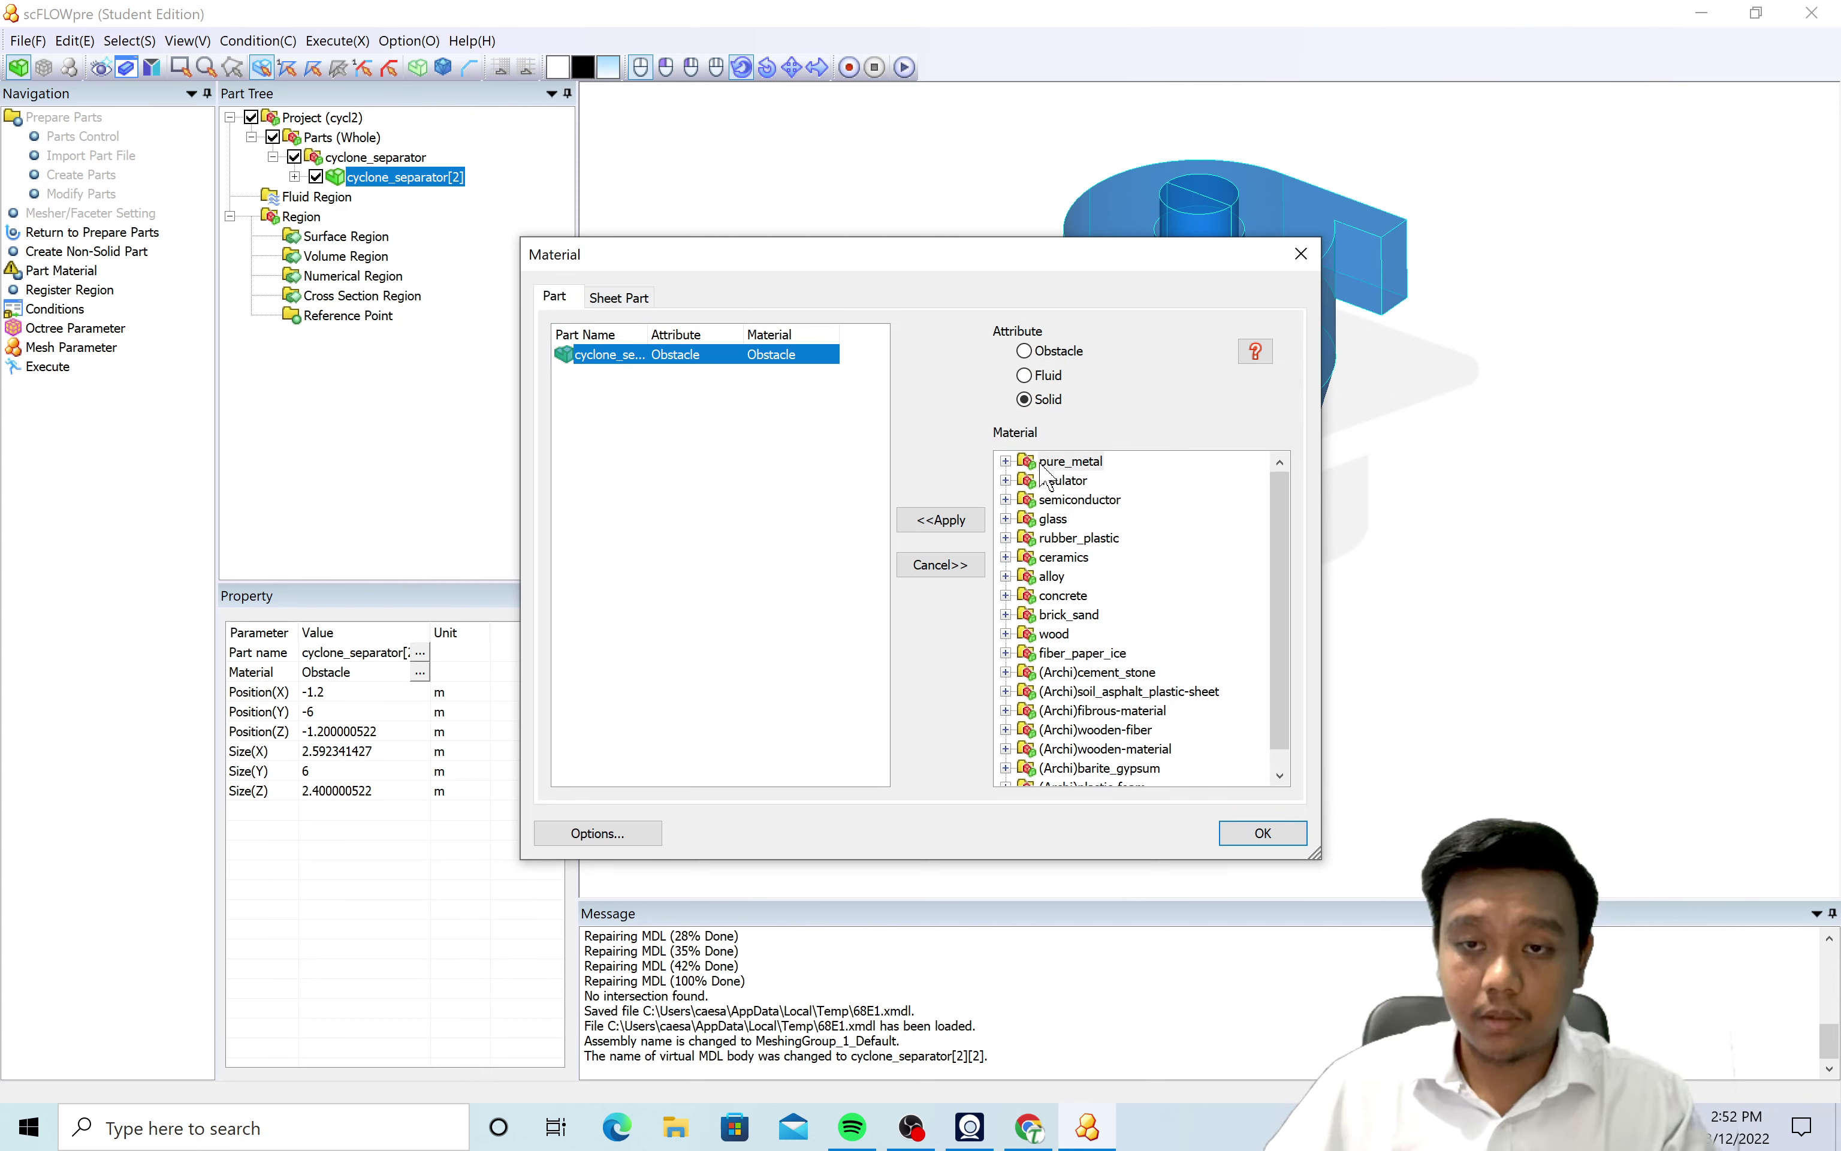
{"action": "left_click", "coordinate": [1025, 375]}
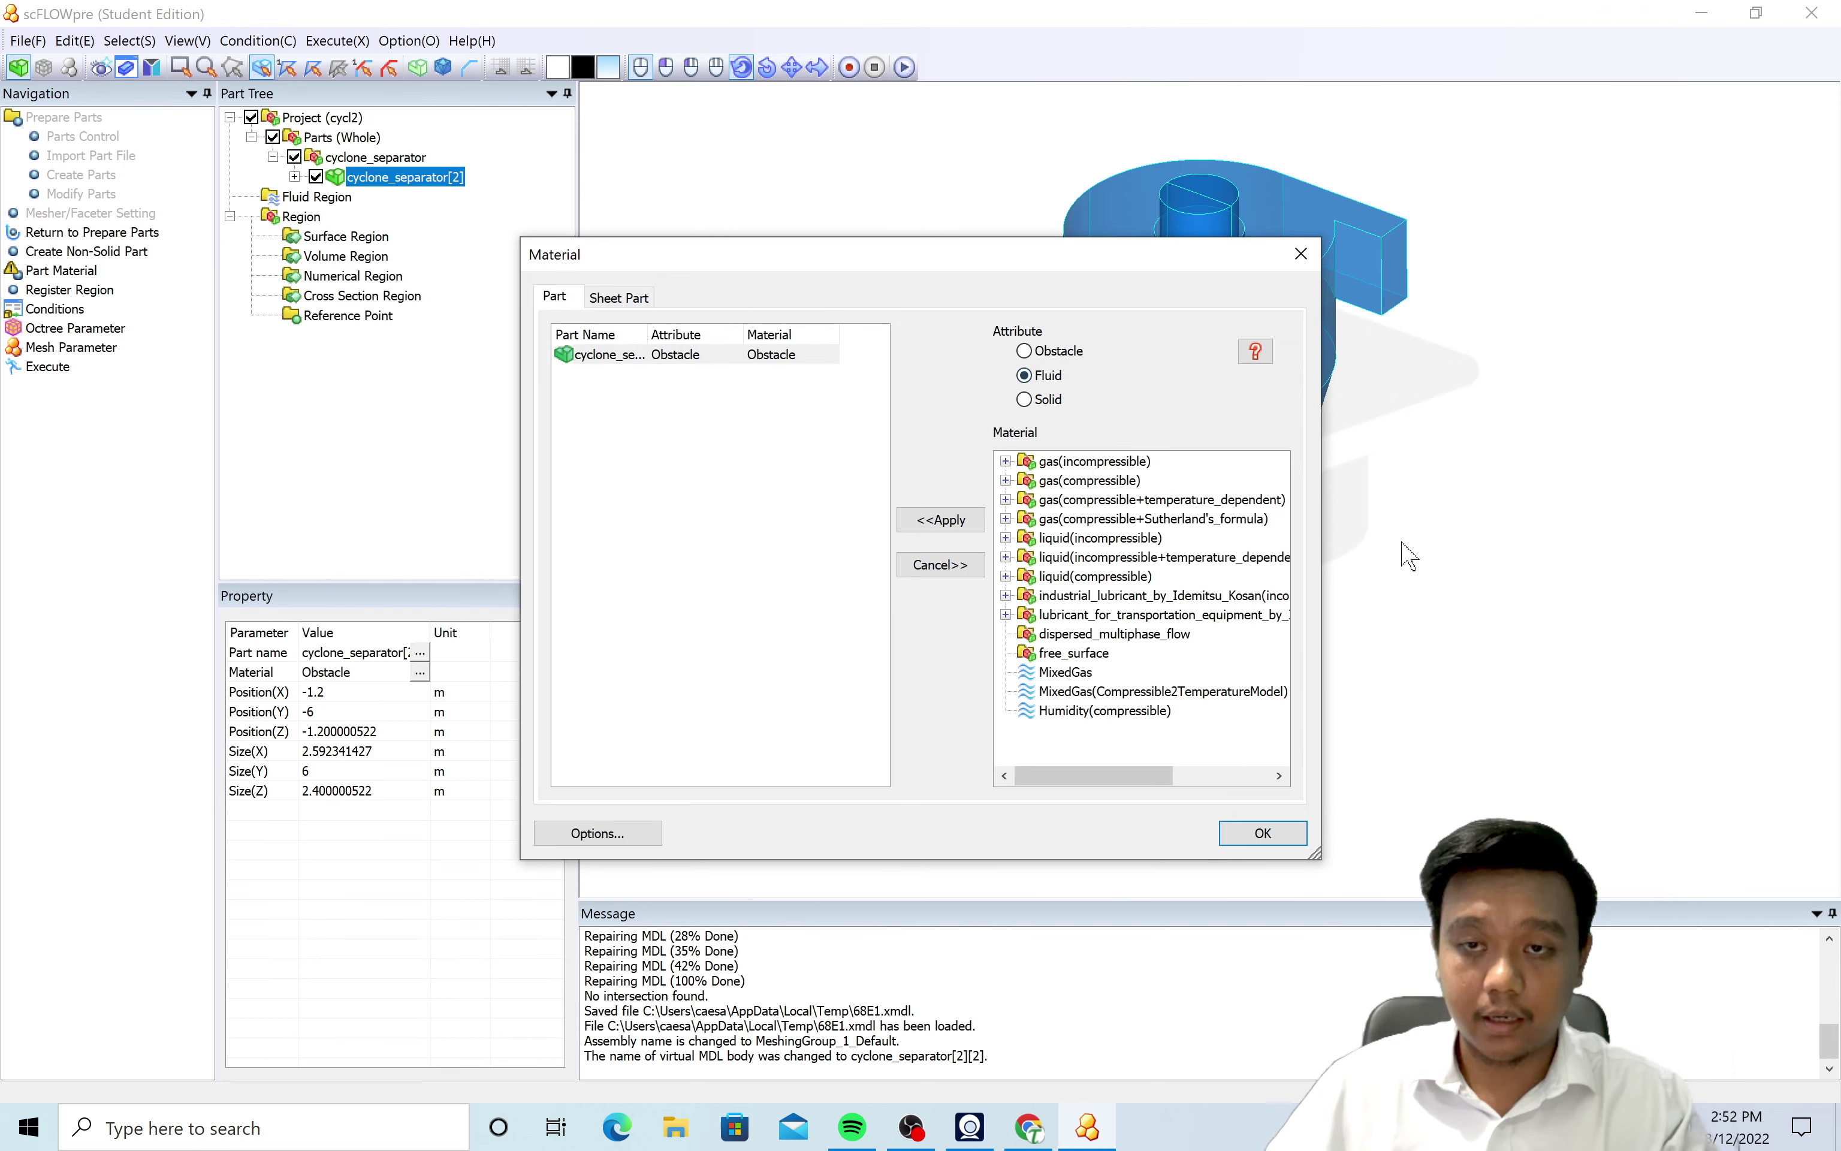
{"action": "left_click", "coordinate": [1005, 462]}
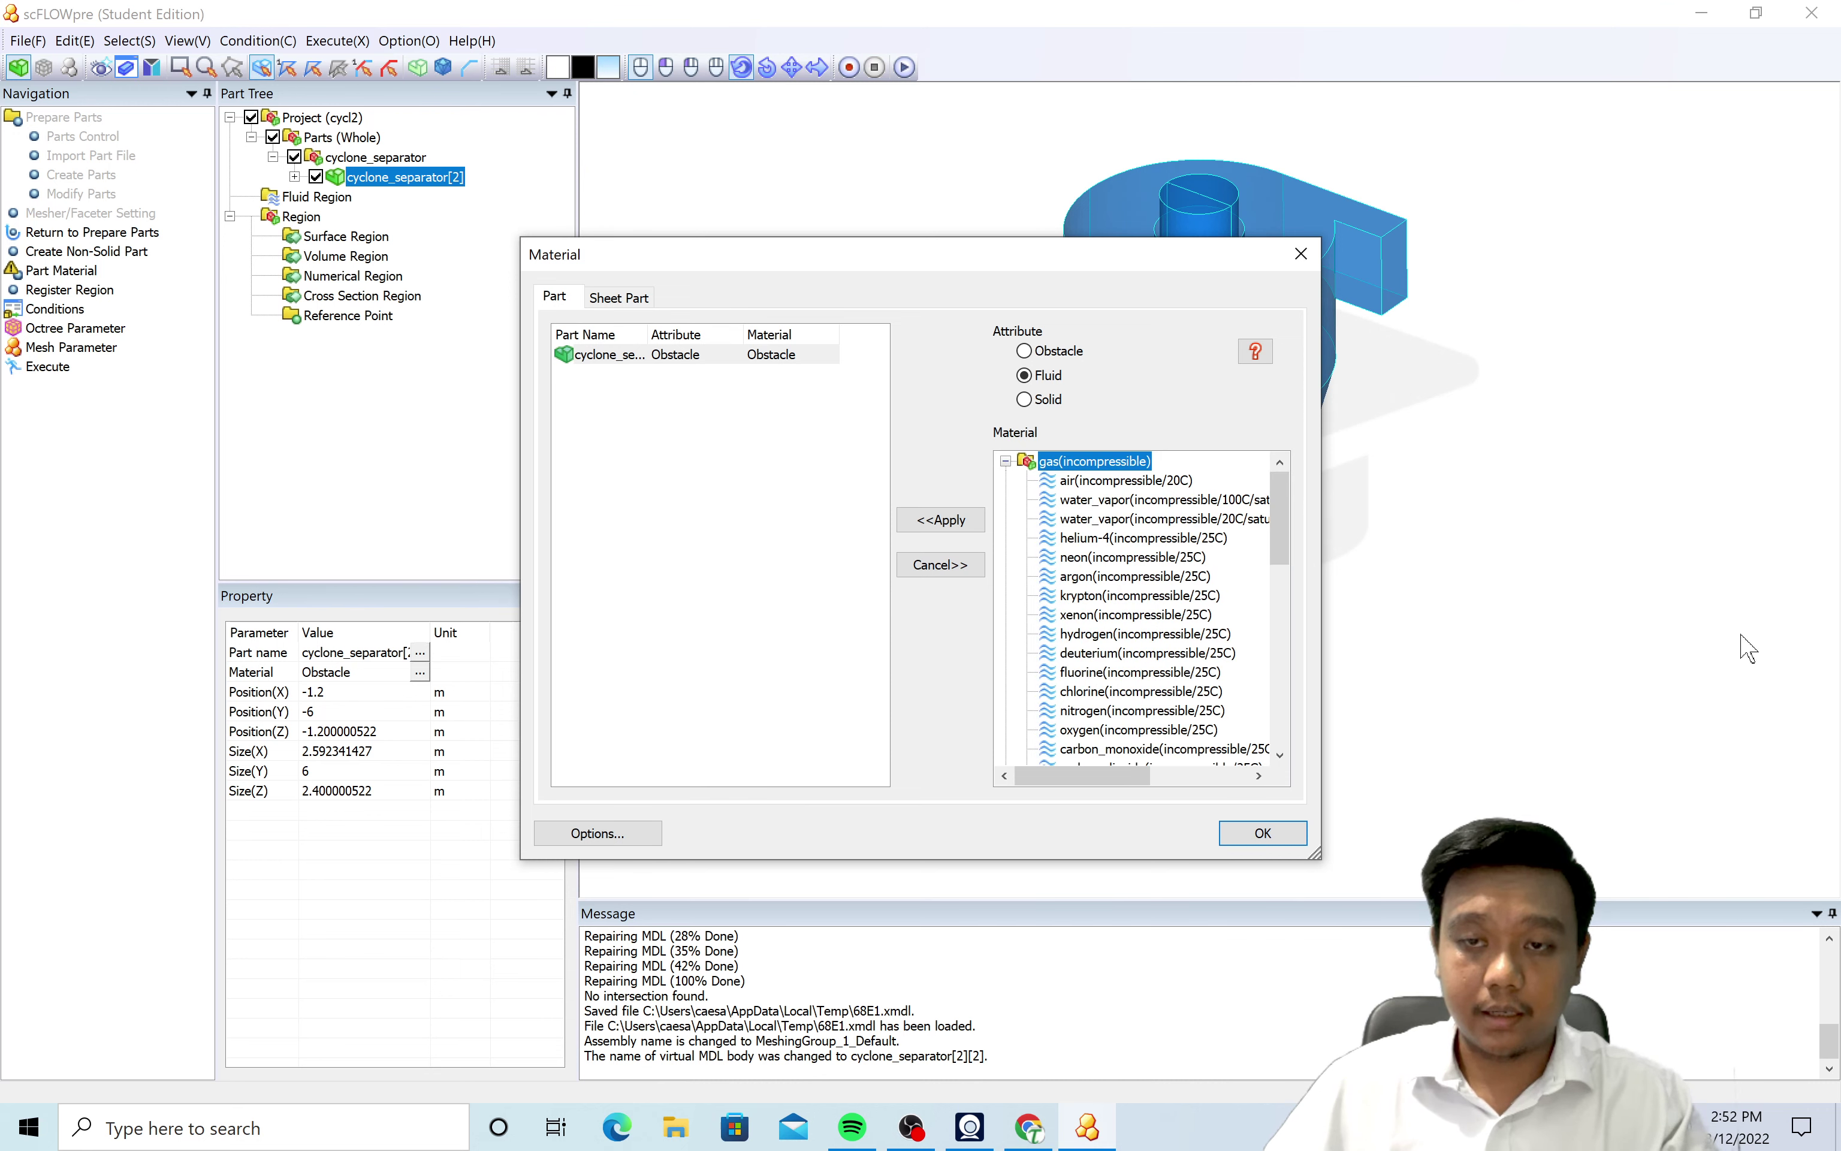
{"action": "left_click", "coordinate": [1138, 482]}
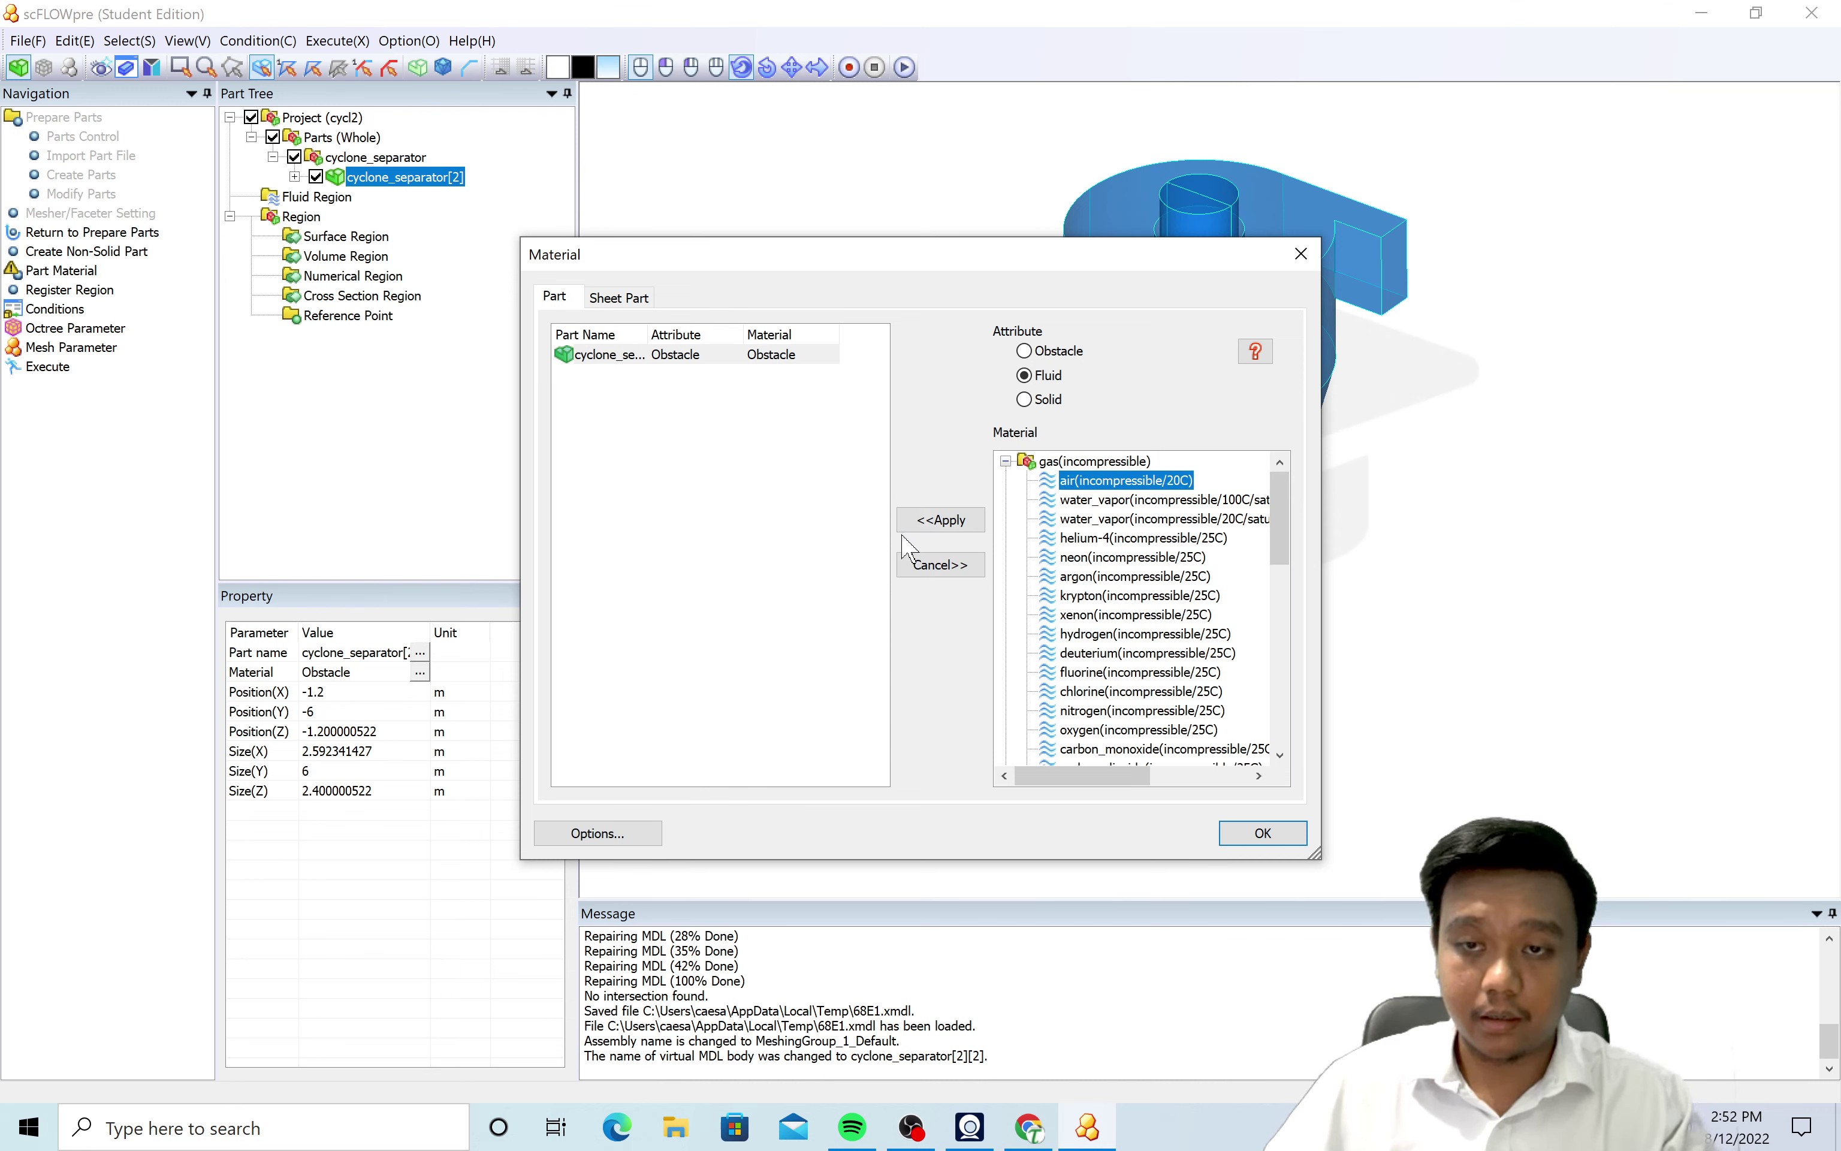
{"action": "left_click", "coordinate": [943, 522]}
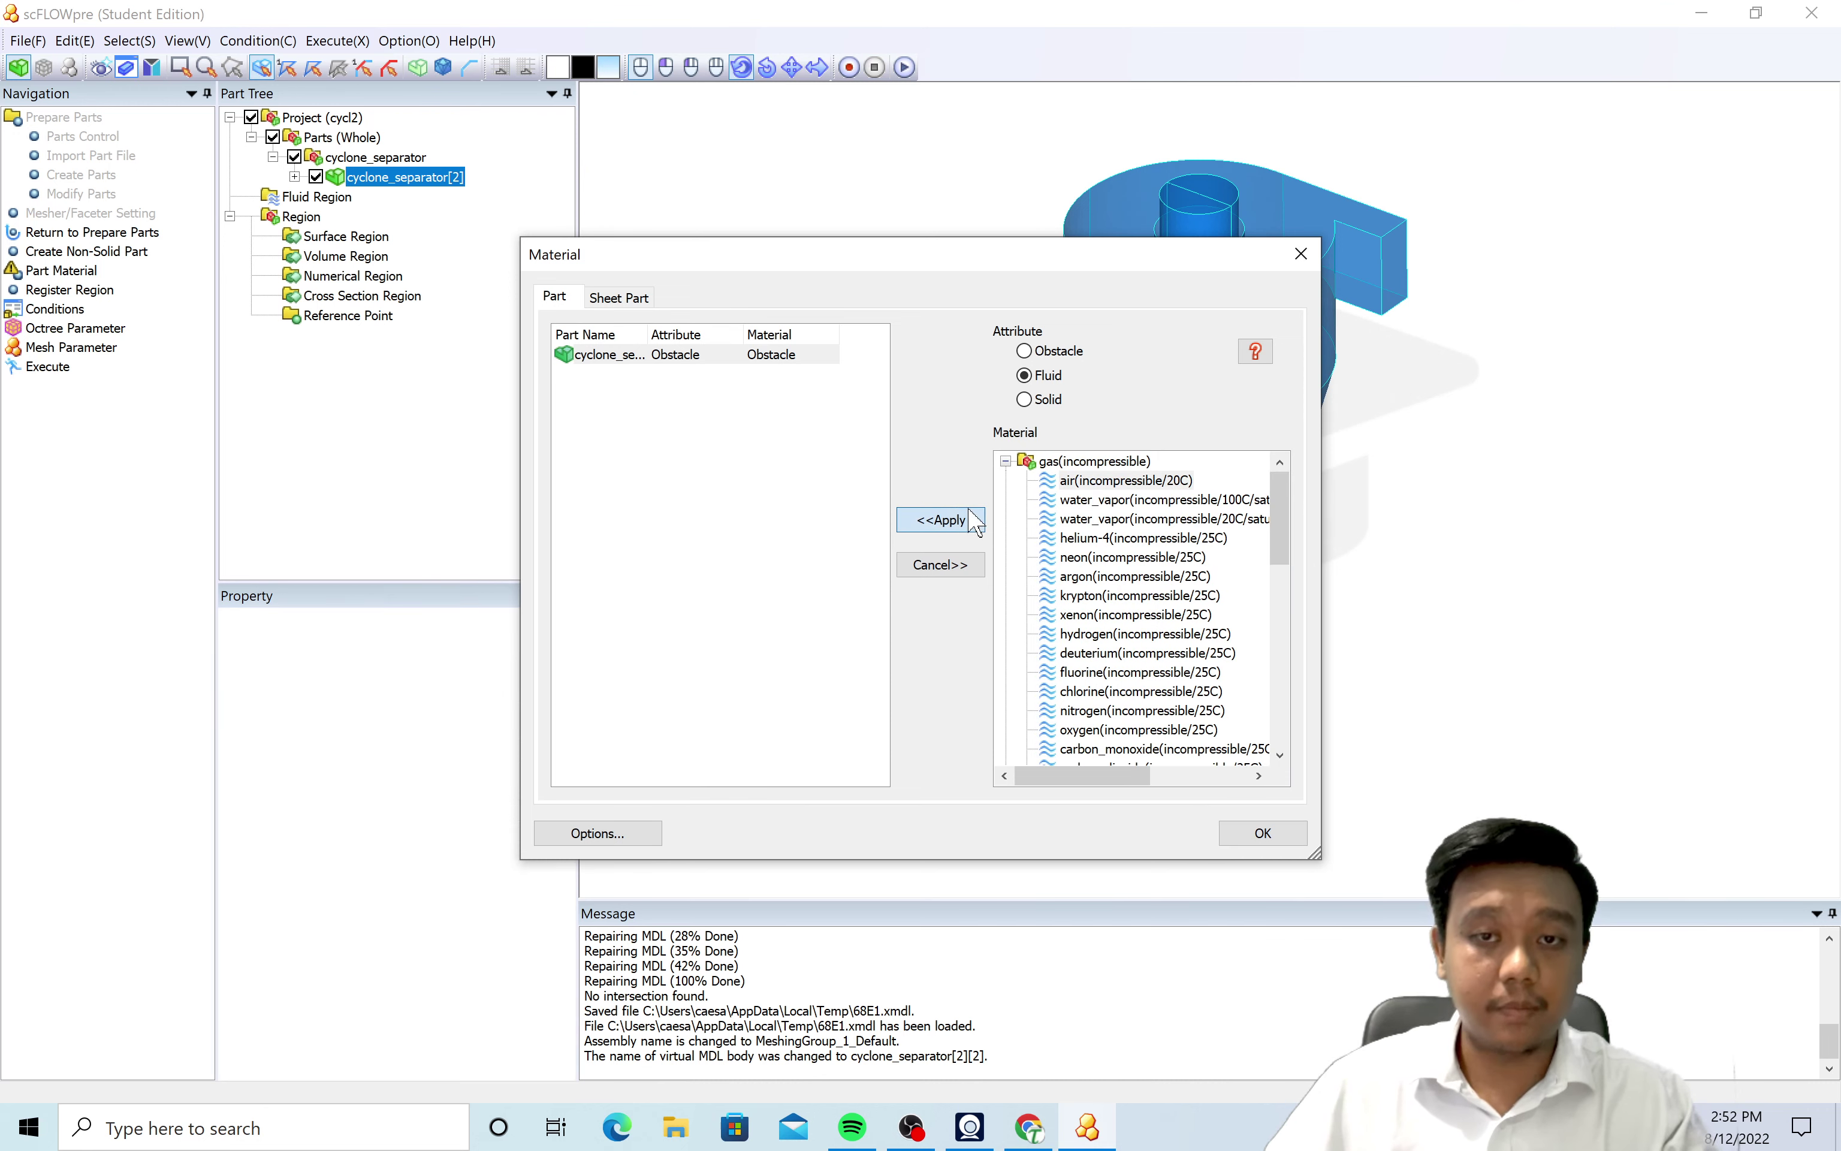
{"action": "left_click", "coordinate": [1262, 833]}
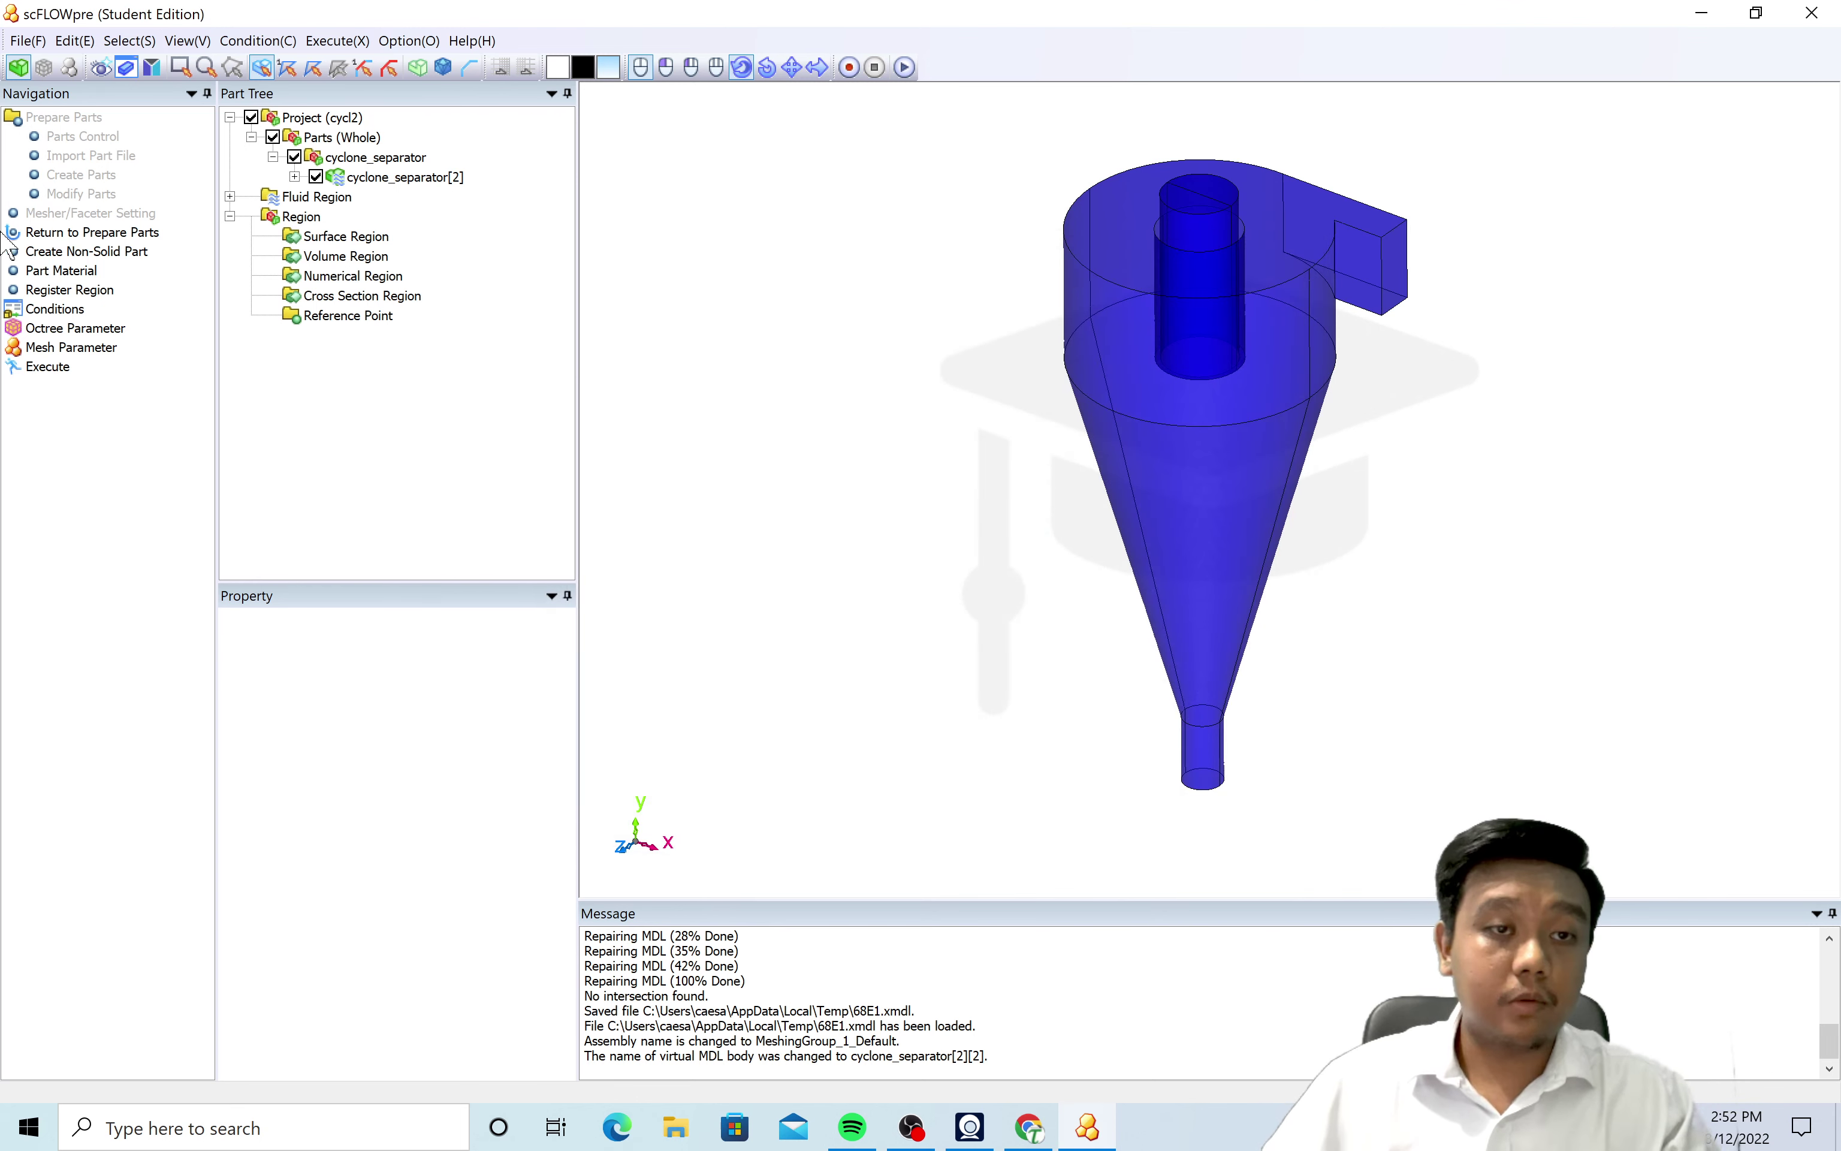
Register the rectangular end face of the side duct as a surface region named inlet.
{"action": "double_click", "coordinate": [67, 290]}
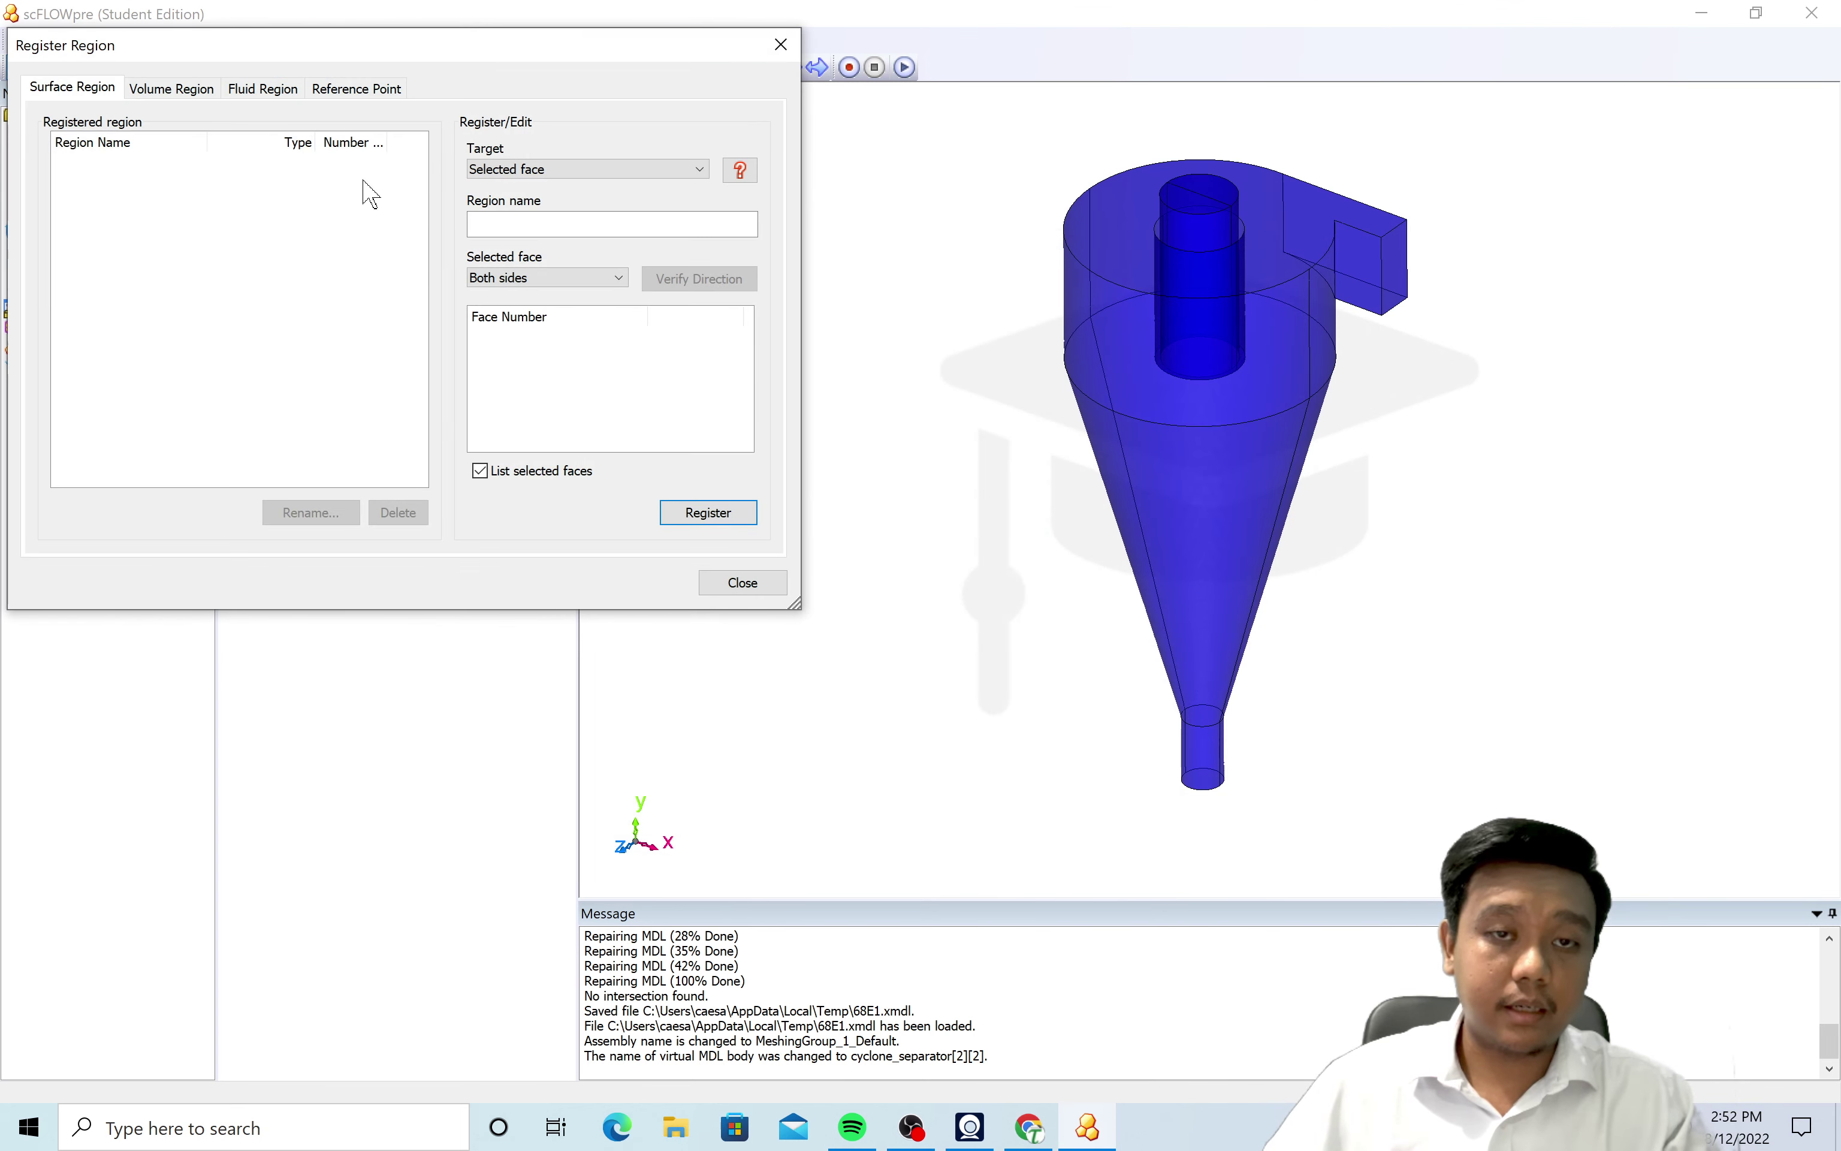
{"action": "left_click", "coordinate": [1378, 286]}
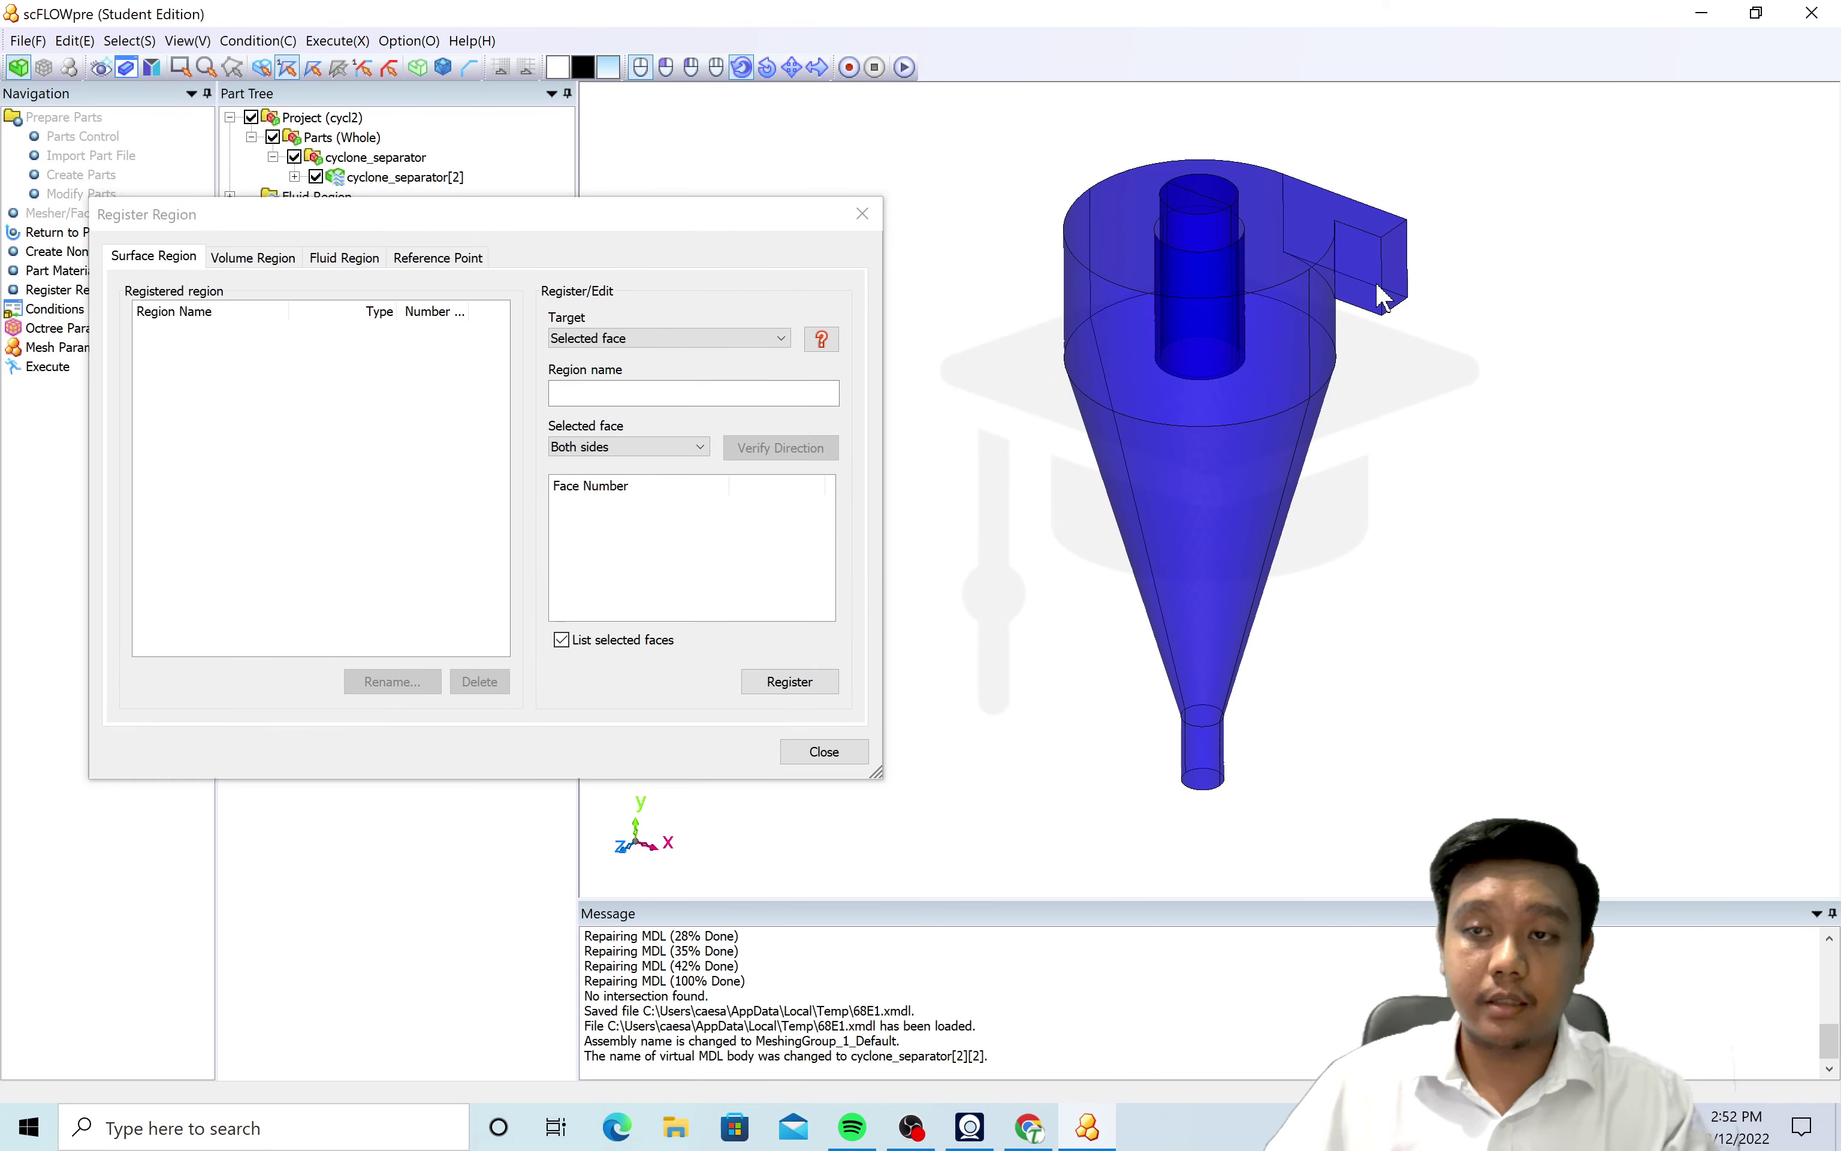
{"action": "left_click", "coordinate": [1397, 280]}
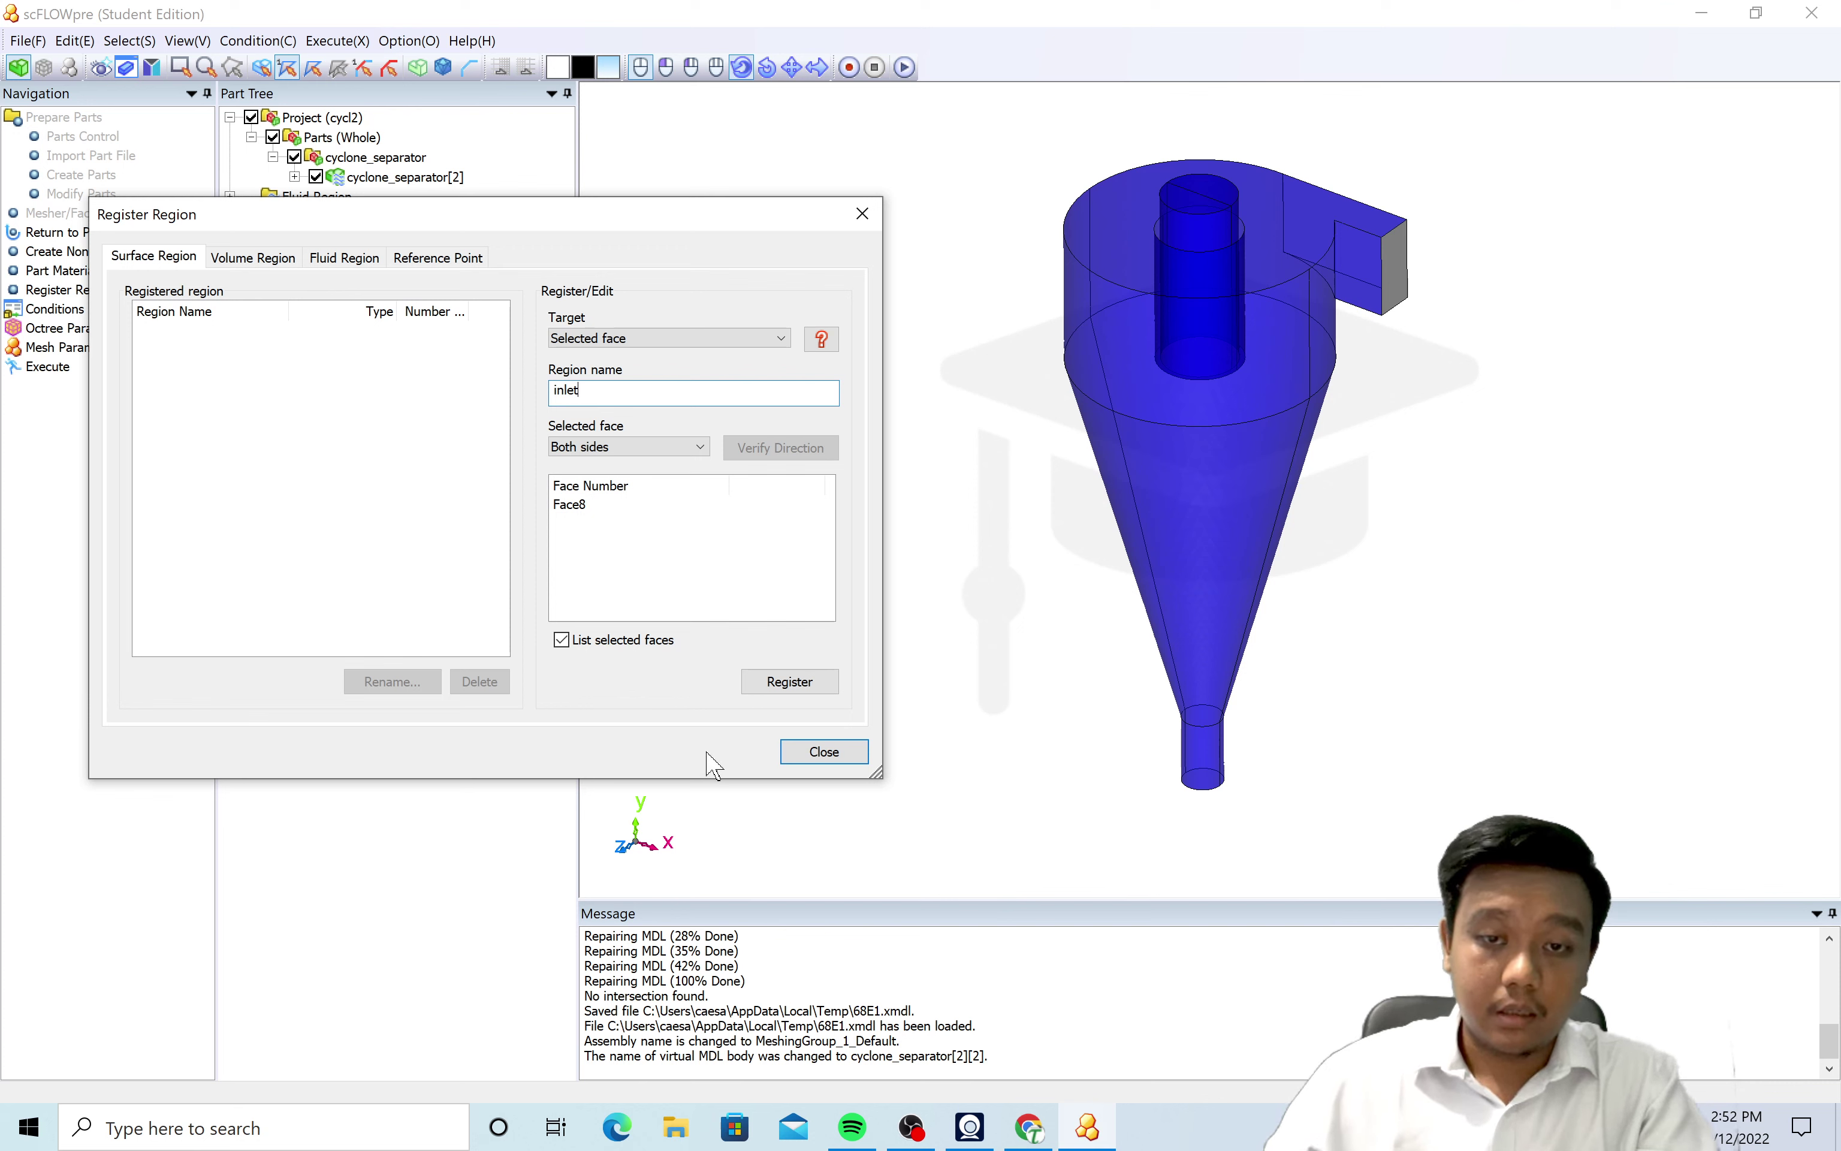
{"action": "left_click", "coordinate": [790, 681]}
Register both half-circle faces on top of the central pipe as a surface region named outlet_air.
{"action": "left_click", "coordinate": [1200, 194]}
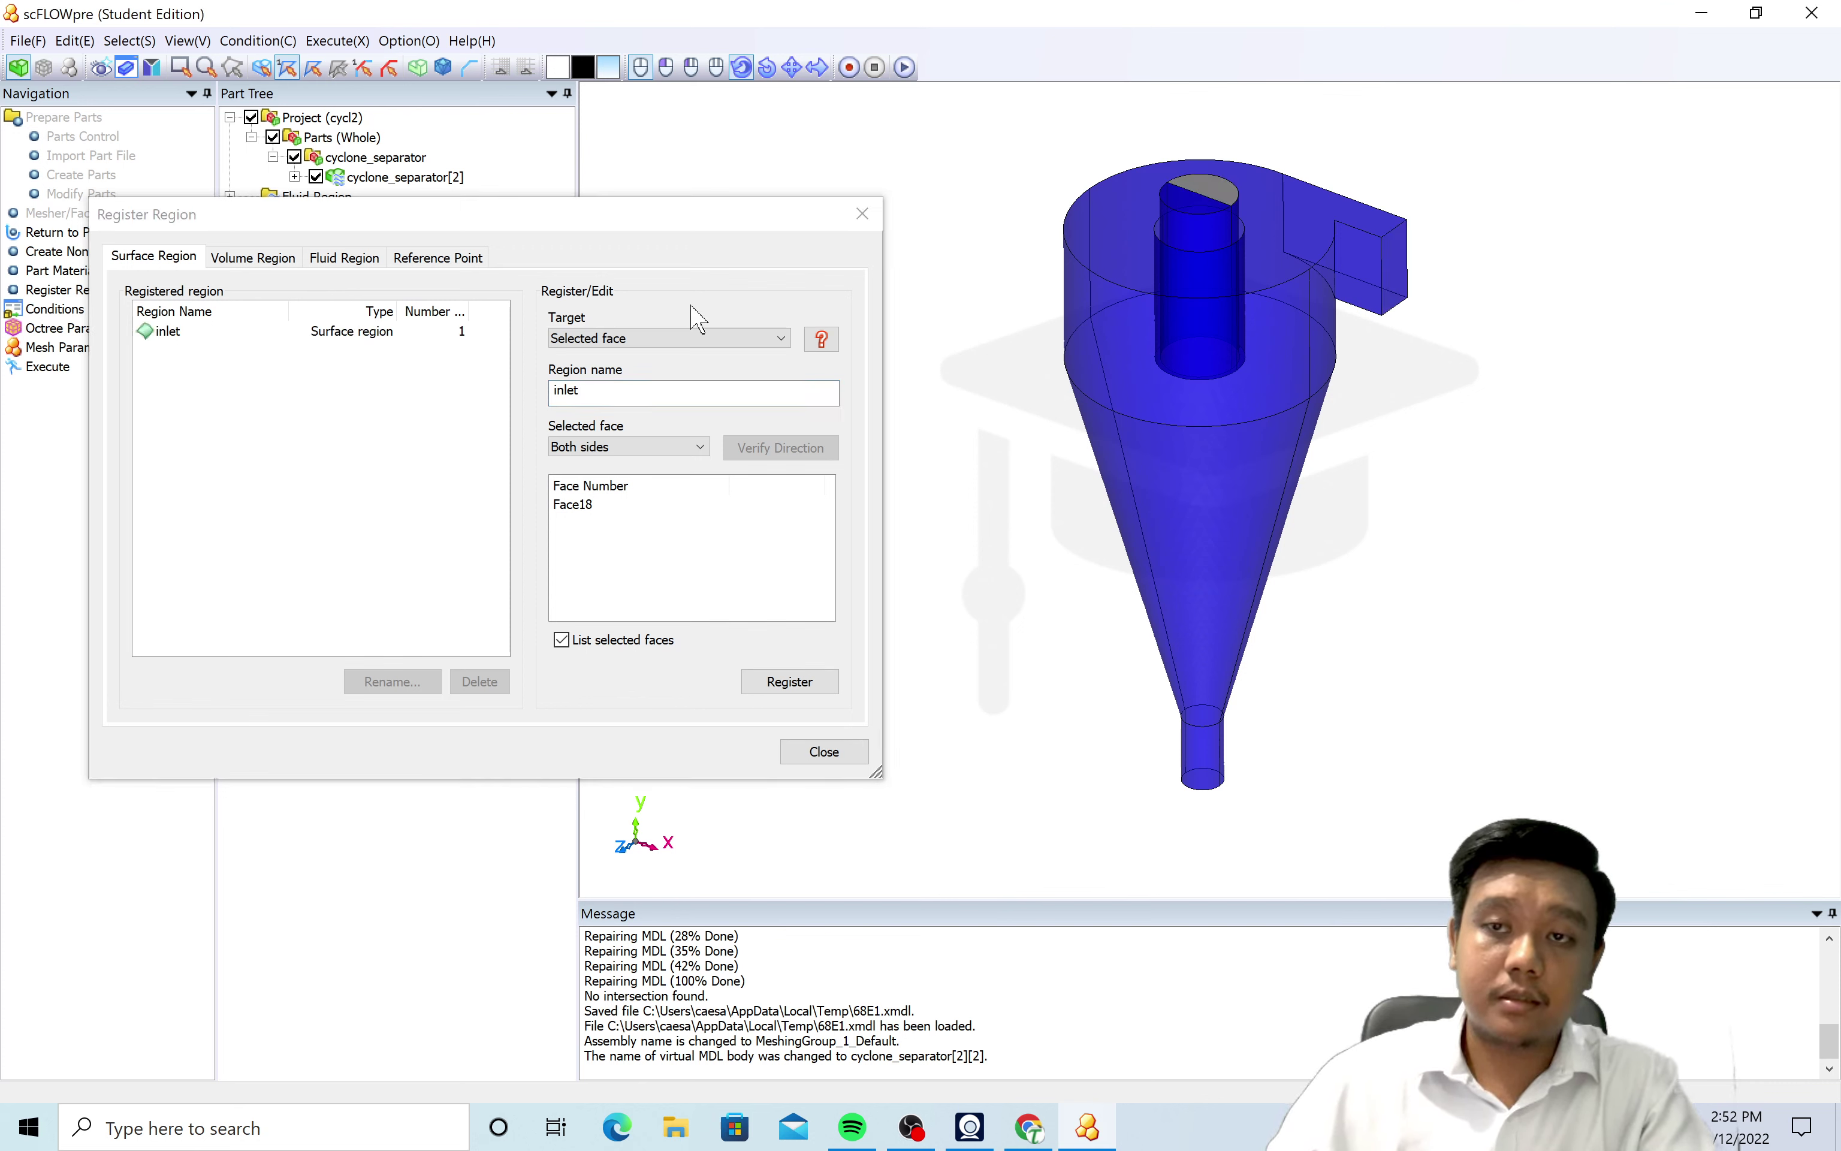
{"action": "left_click", "coordinate": [1183, 207], "text": "ctrl"}
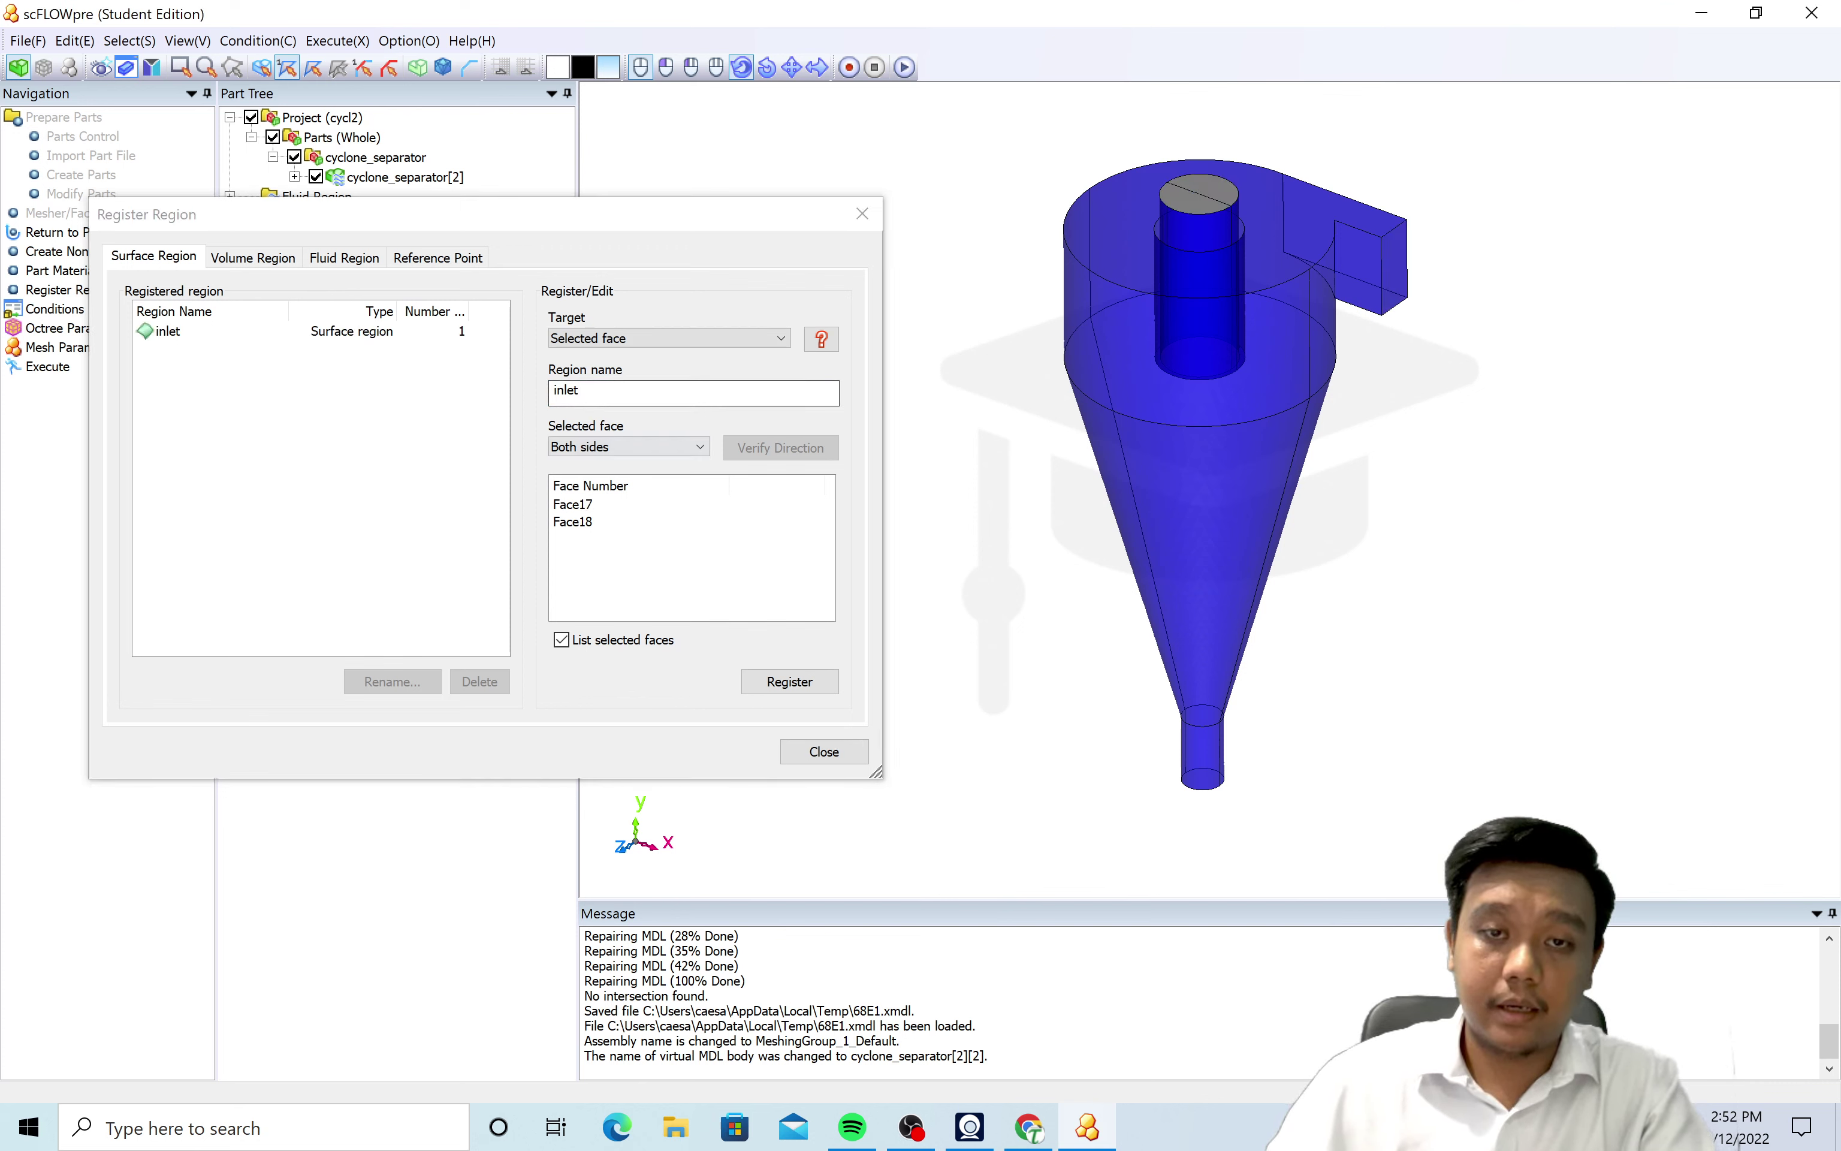
{"action": "type", "text": "pit"}
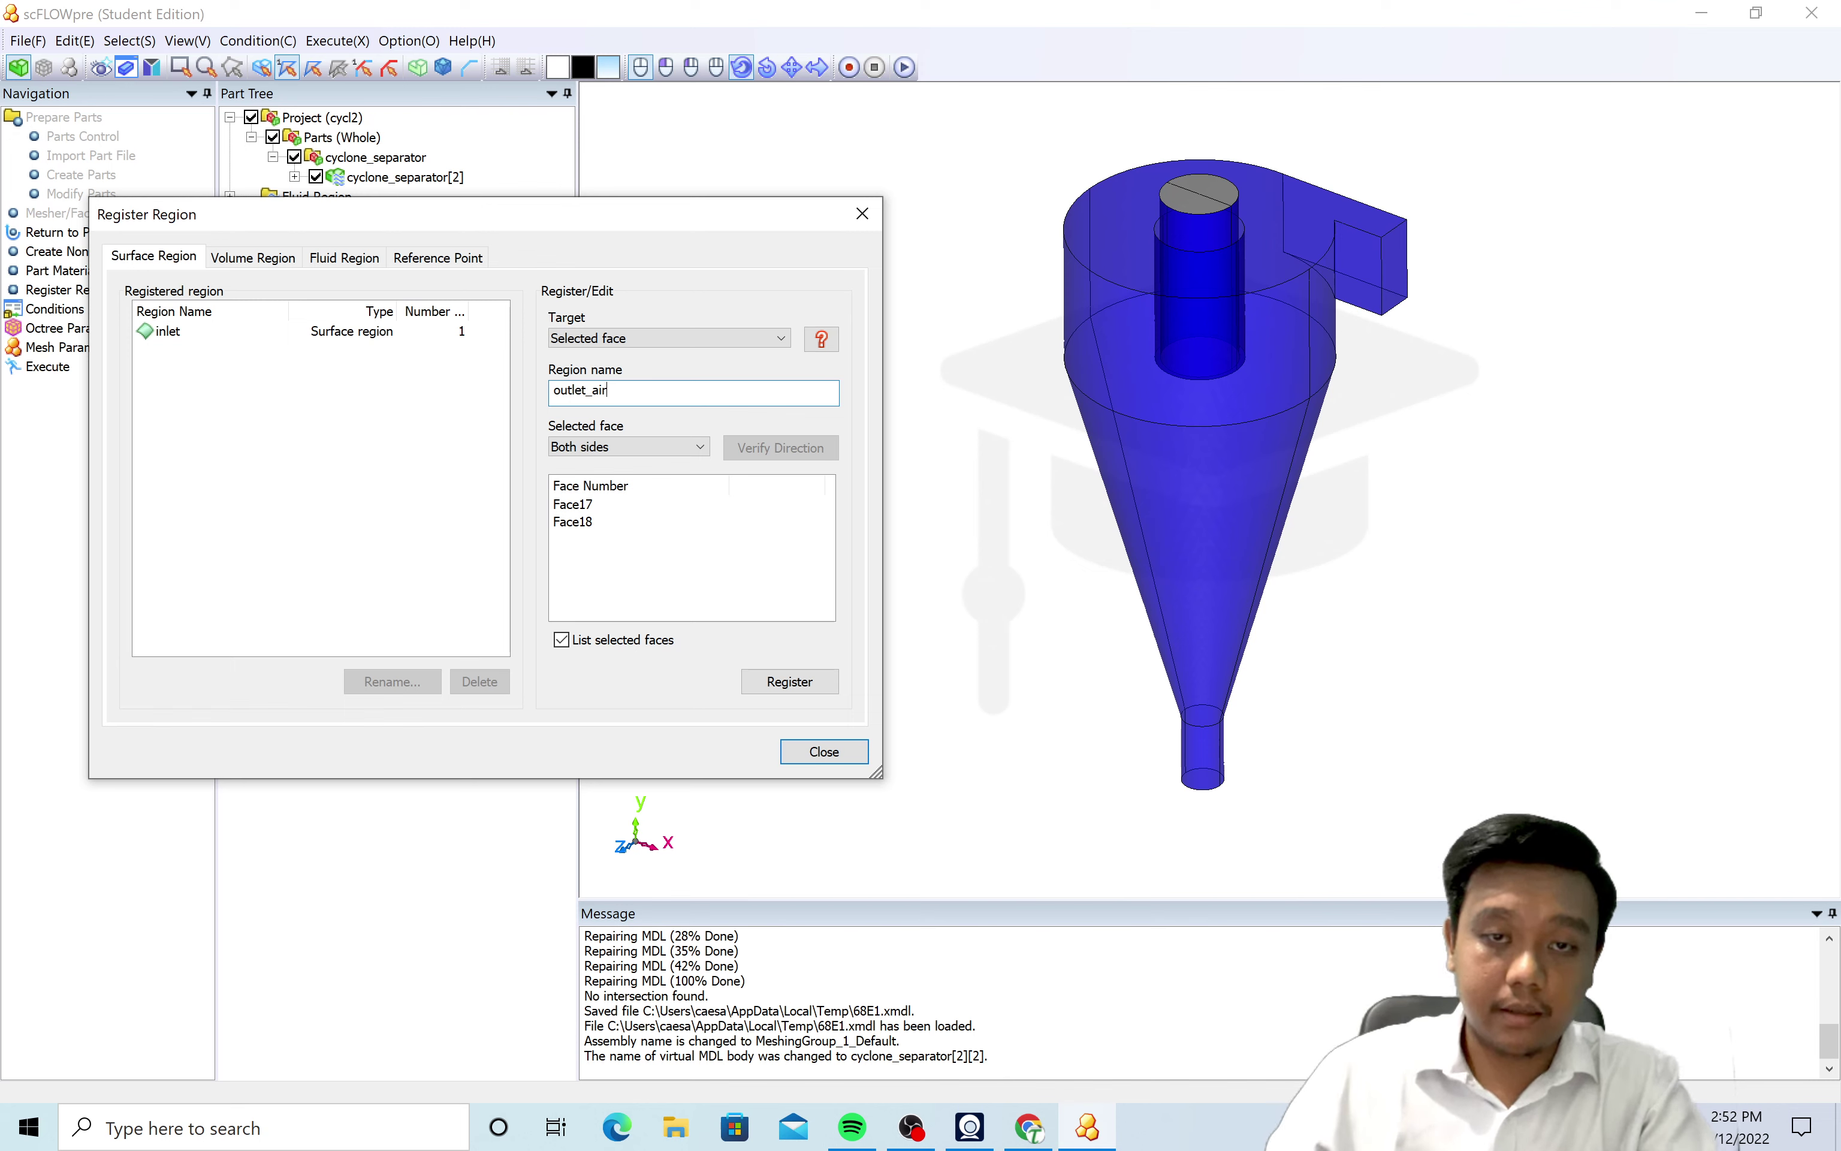
{"action": "left_click", "coordinate": [770, 682]}
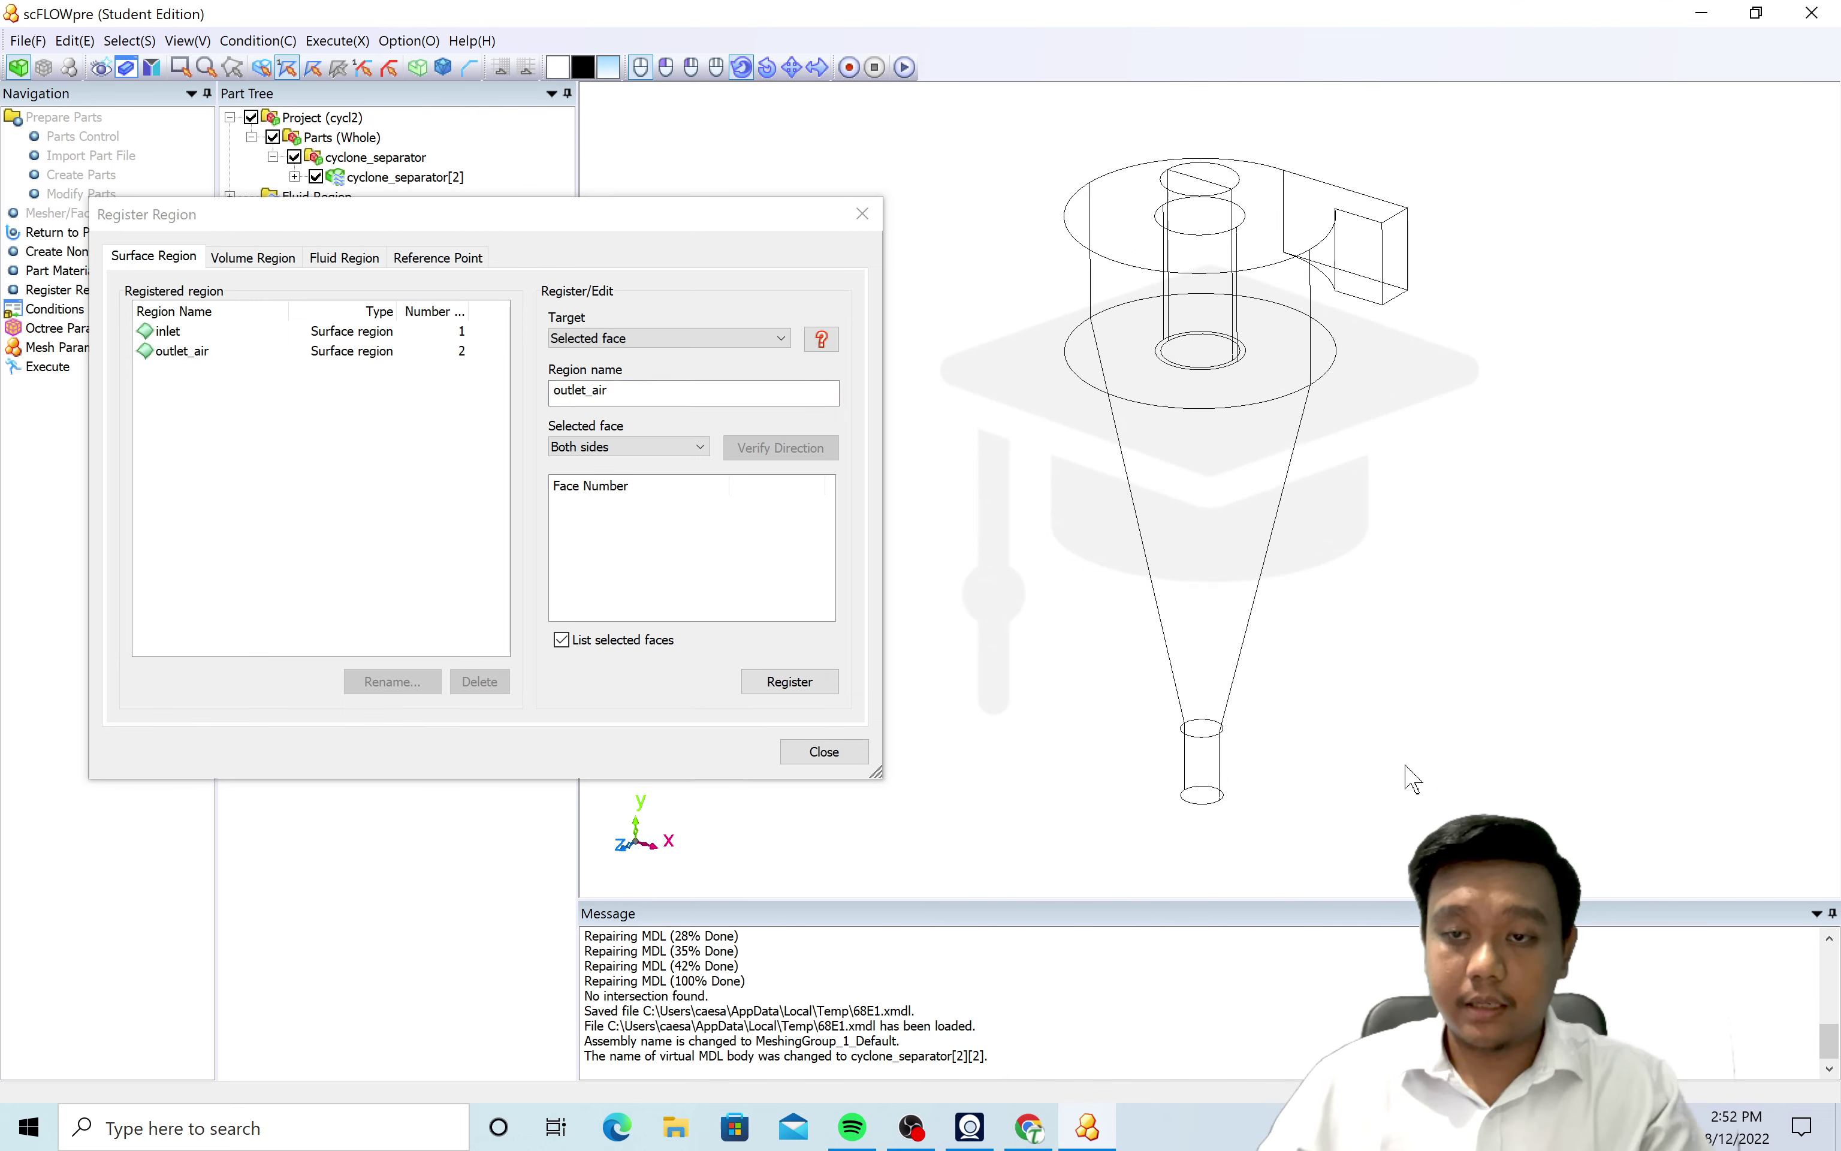
Register the circular face at the bottom end of the cone as a surface region named outlet_dust and finish region registration.
{"action": "left_click", "coordinate": [1202, 742]}
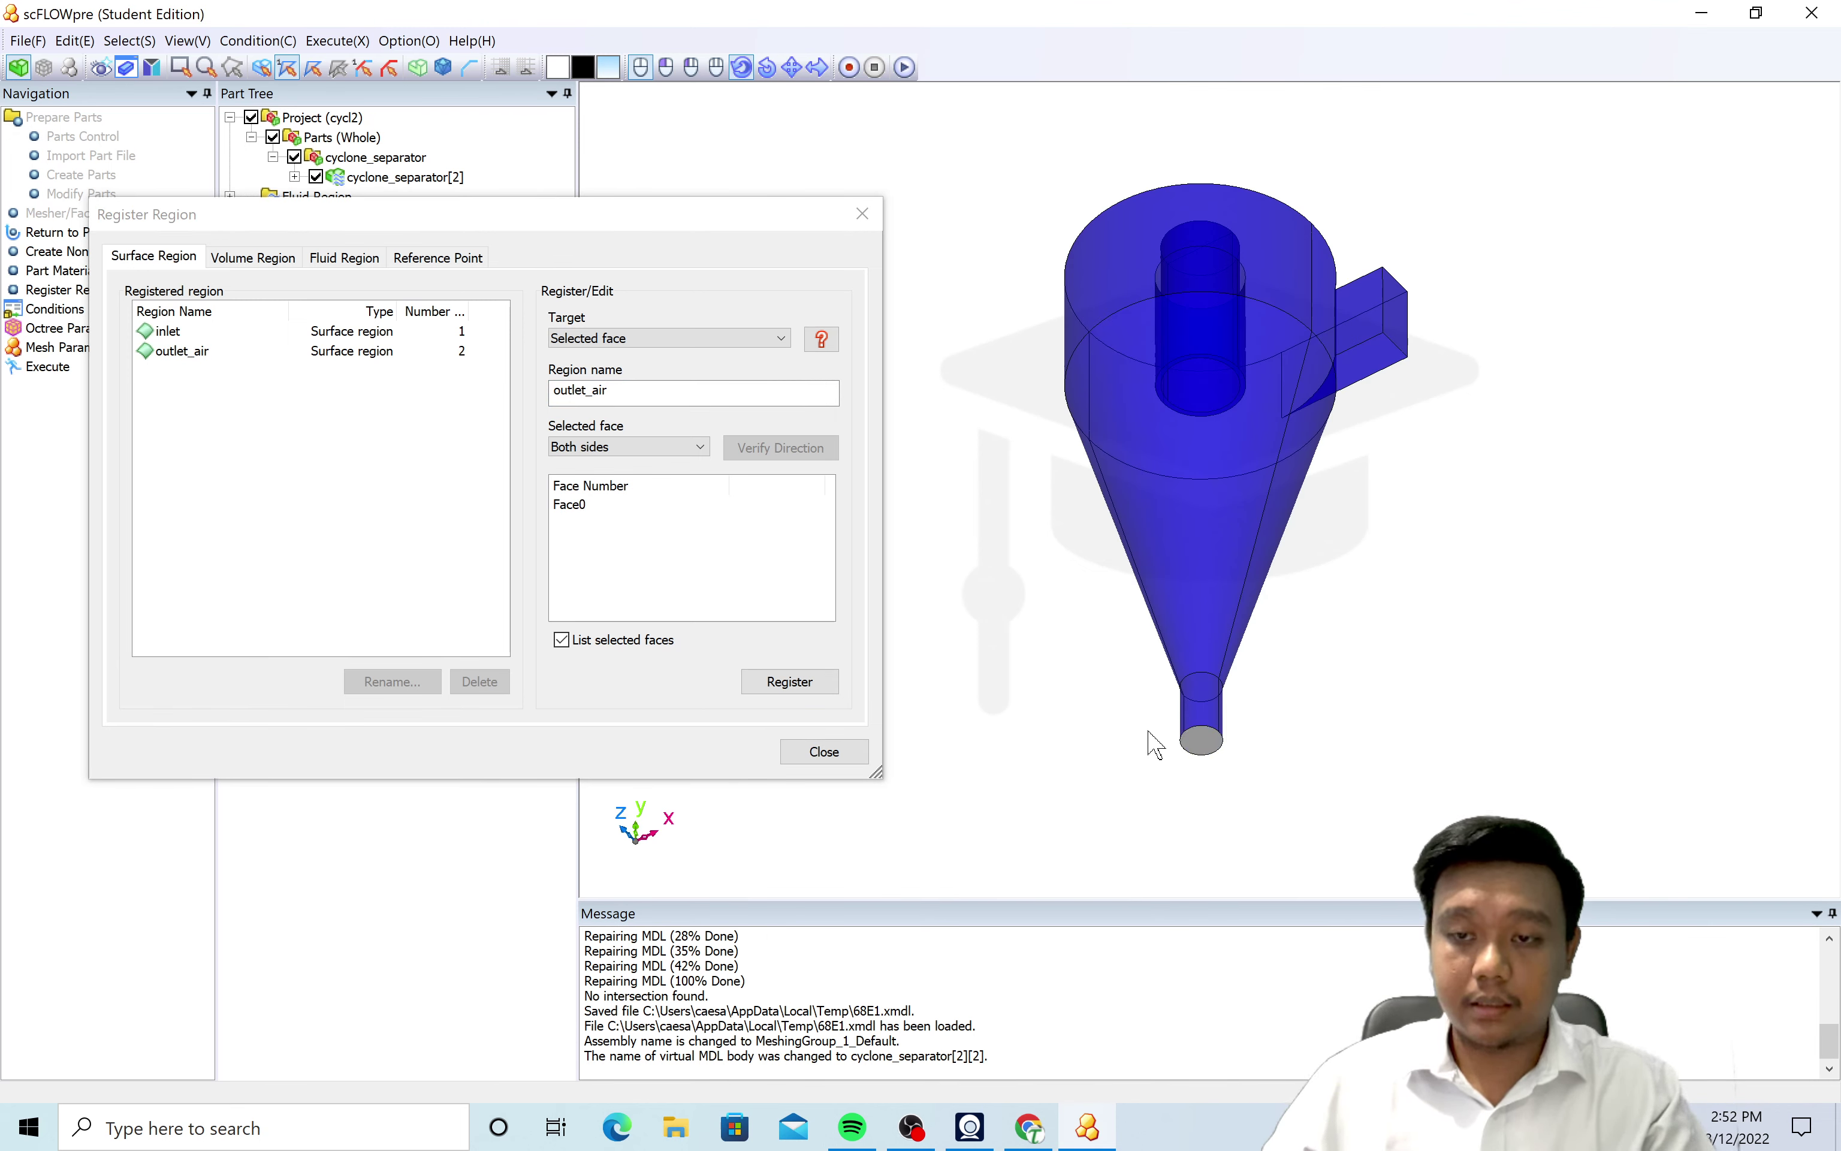
{"action": "double_click", "coordinate": [579, 389]}
{"action": "type", "text": "ou"}
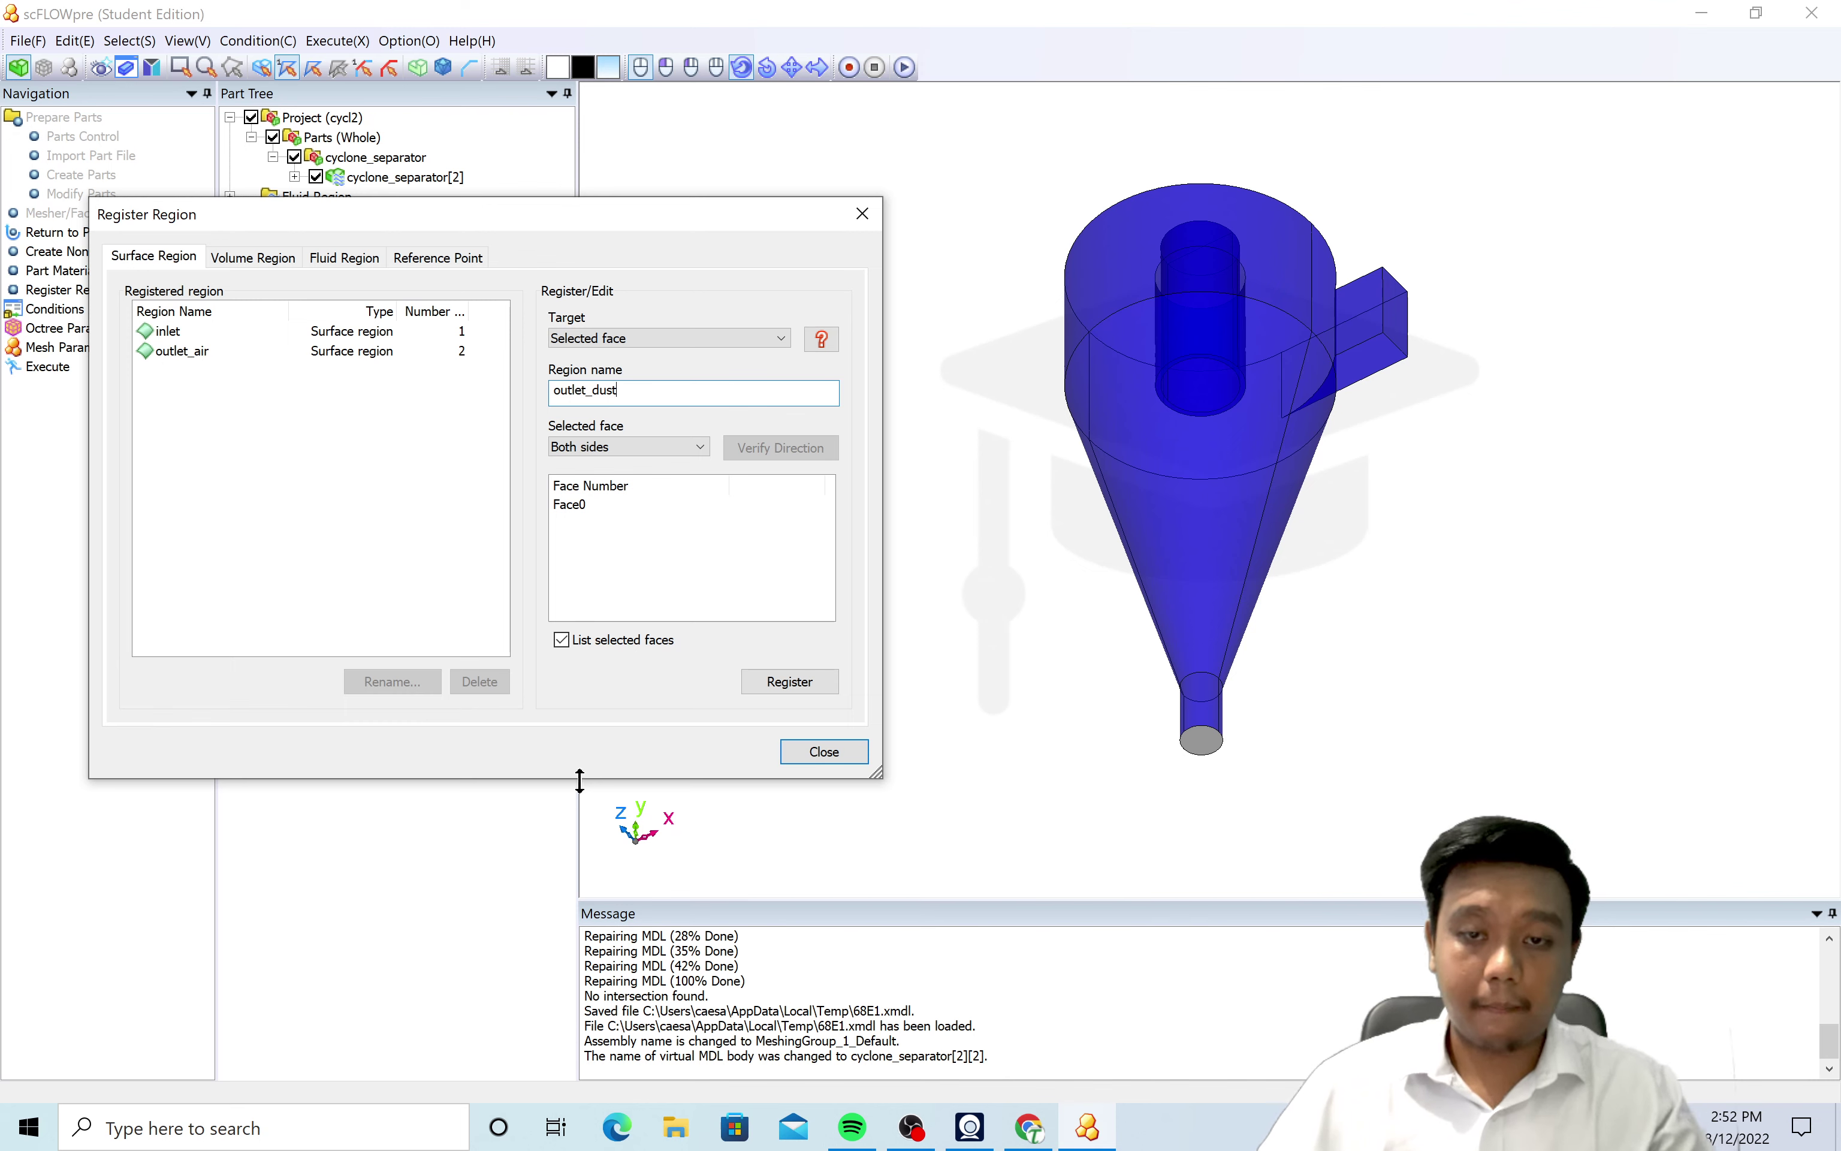
{"action": "left_click", "coordinate": [787, 685]}
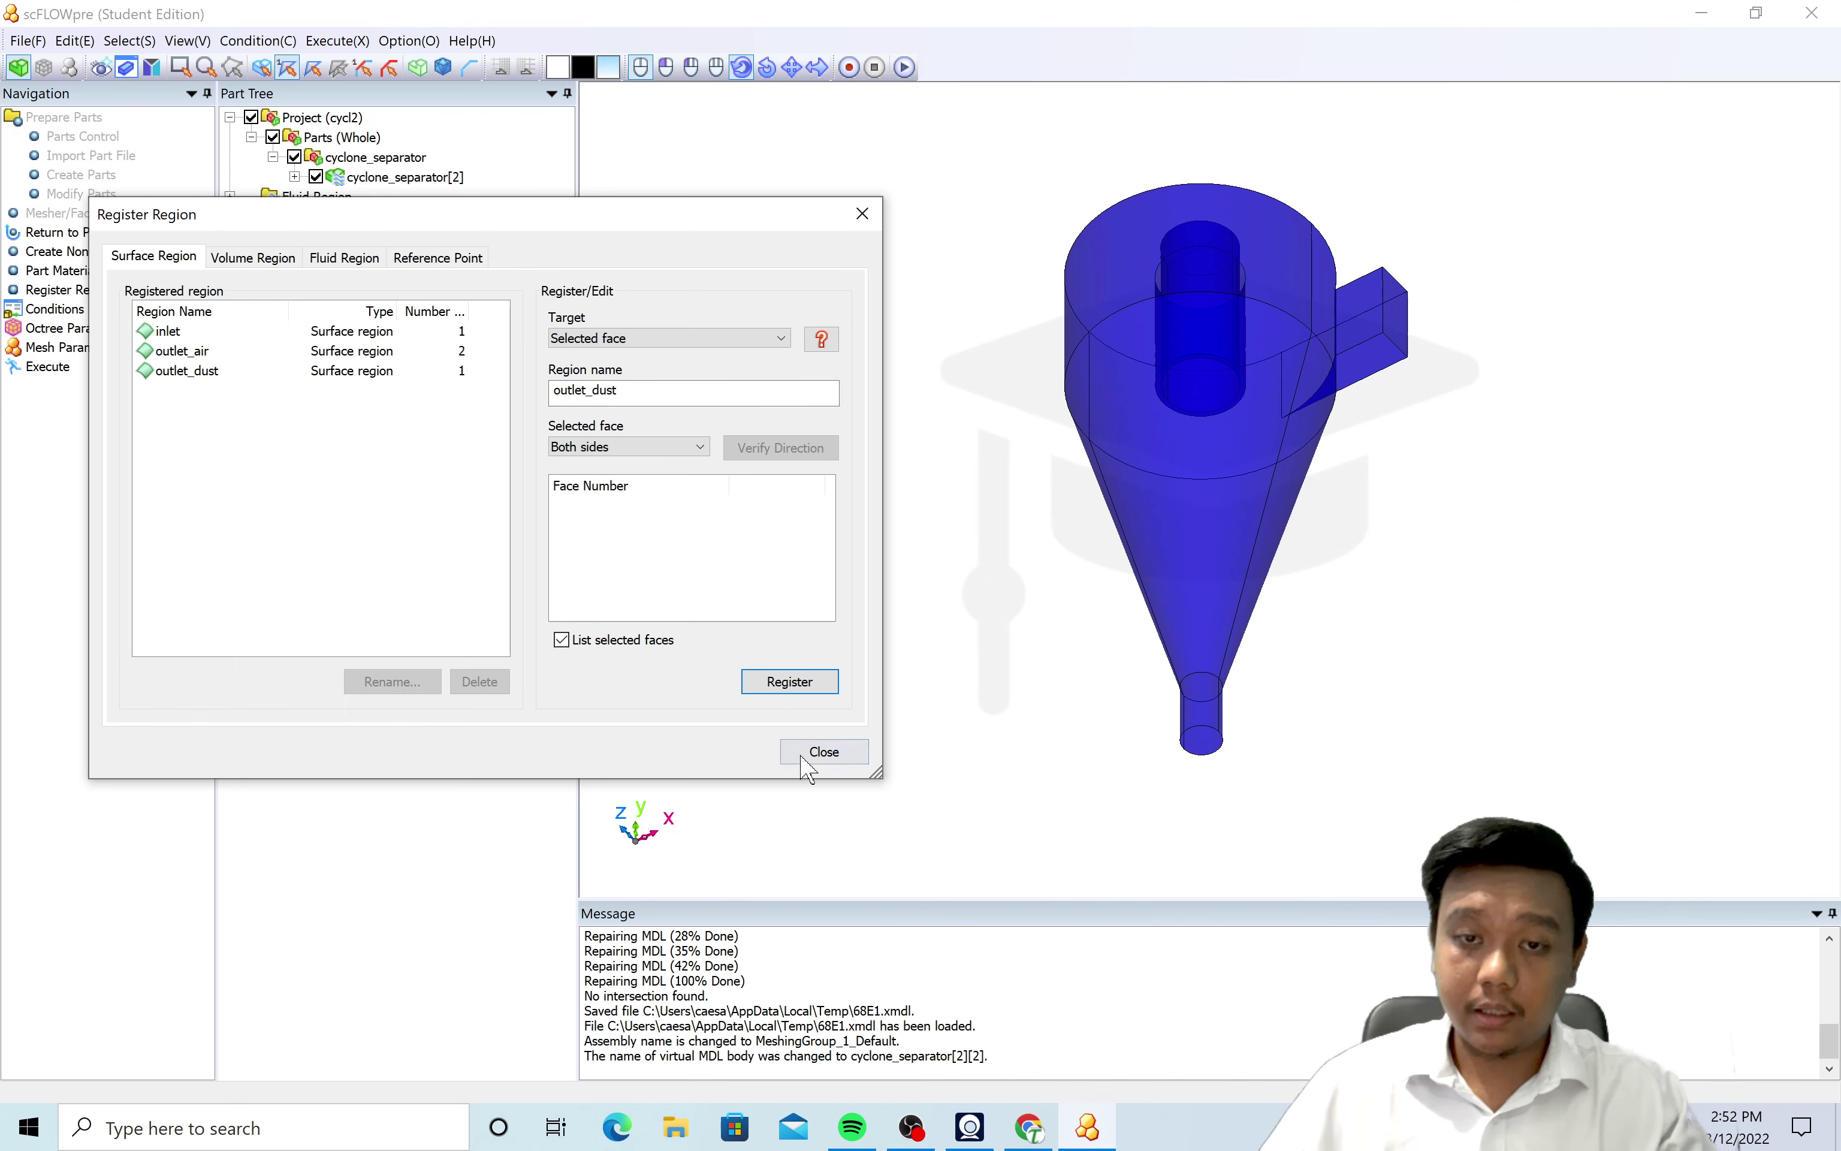
{"action": "left_click", "coordinate": [824, 752]}
Enable particle tracking without inter-particle forces as an analysis type in the analysis conditions.
{"action": "left_click_drag", "start_coordinate": [874, 419], "coordinate": [943, 541]}
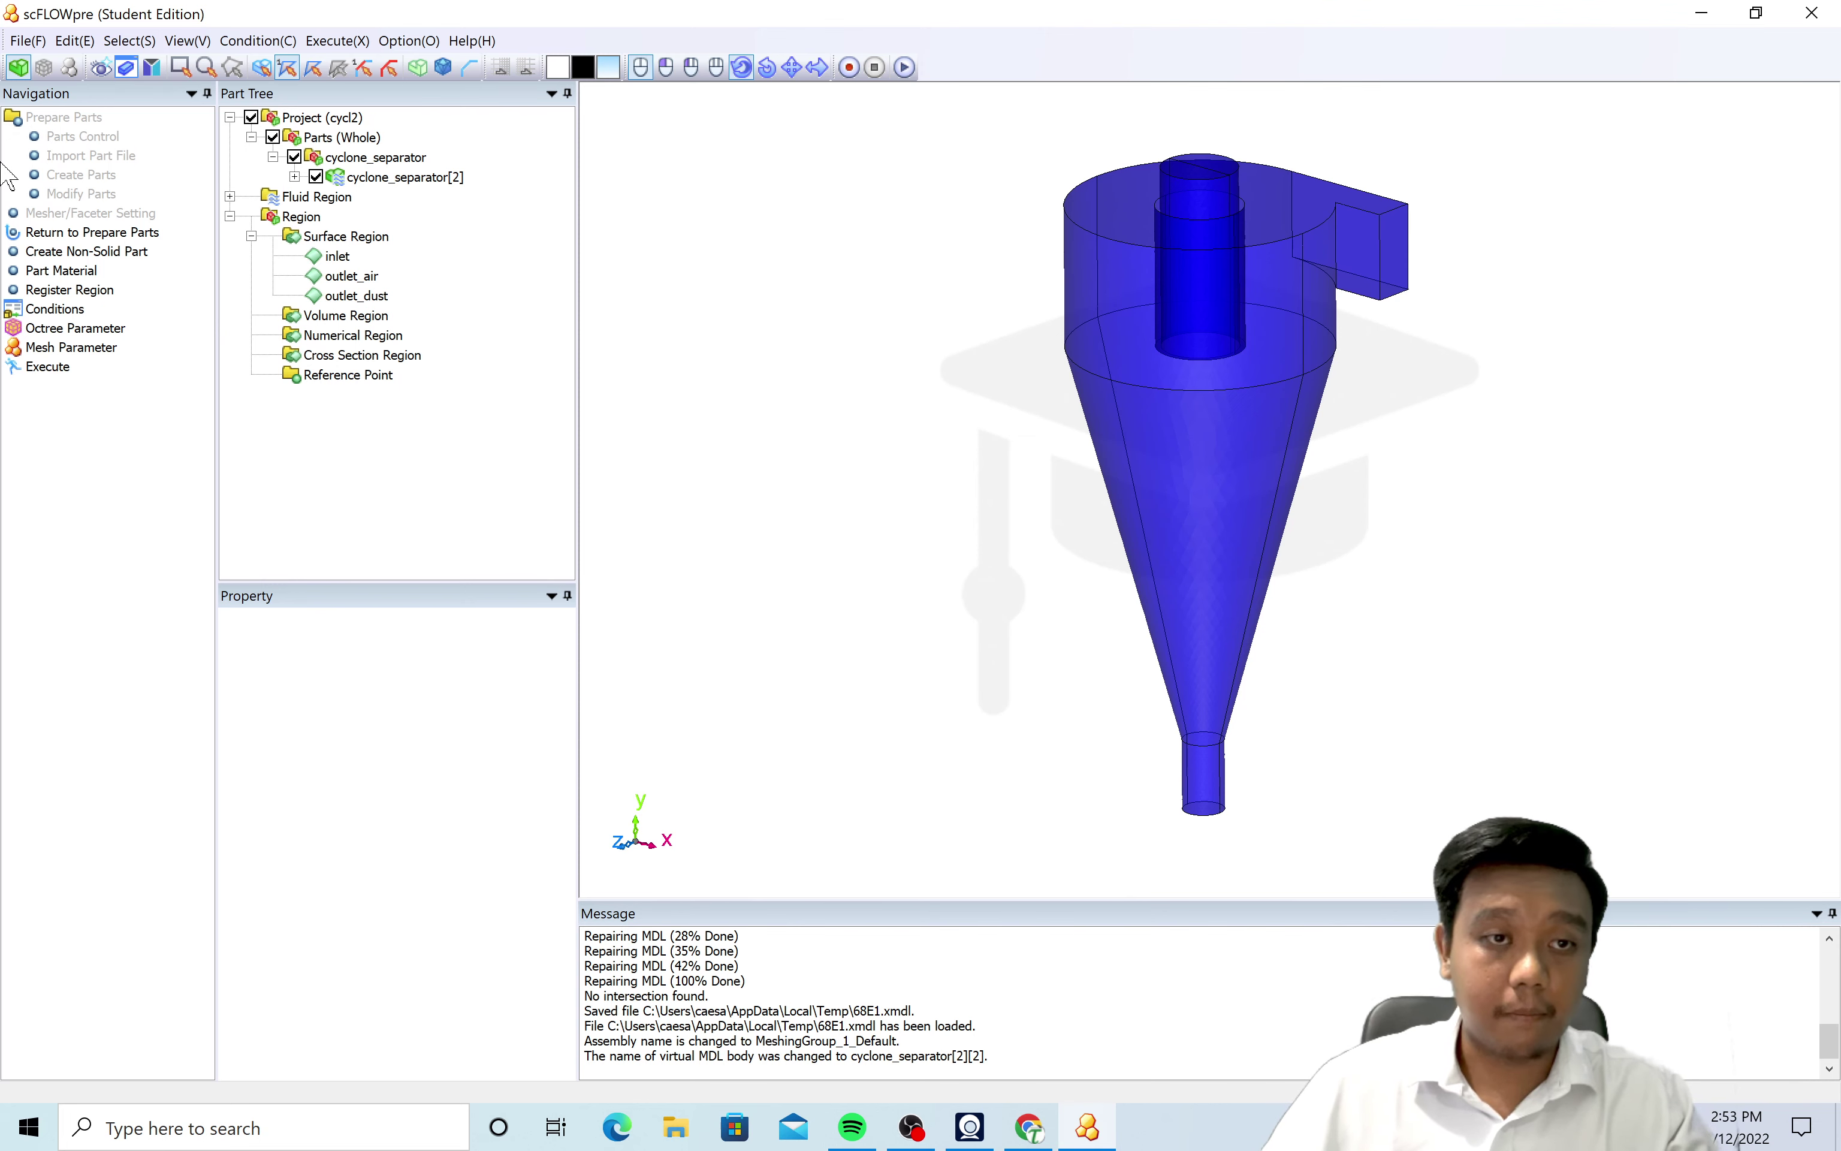
{"action": "double_click", "coordinate": [56, 309]}
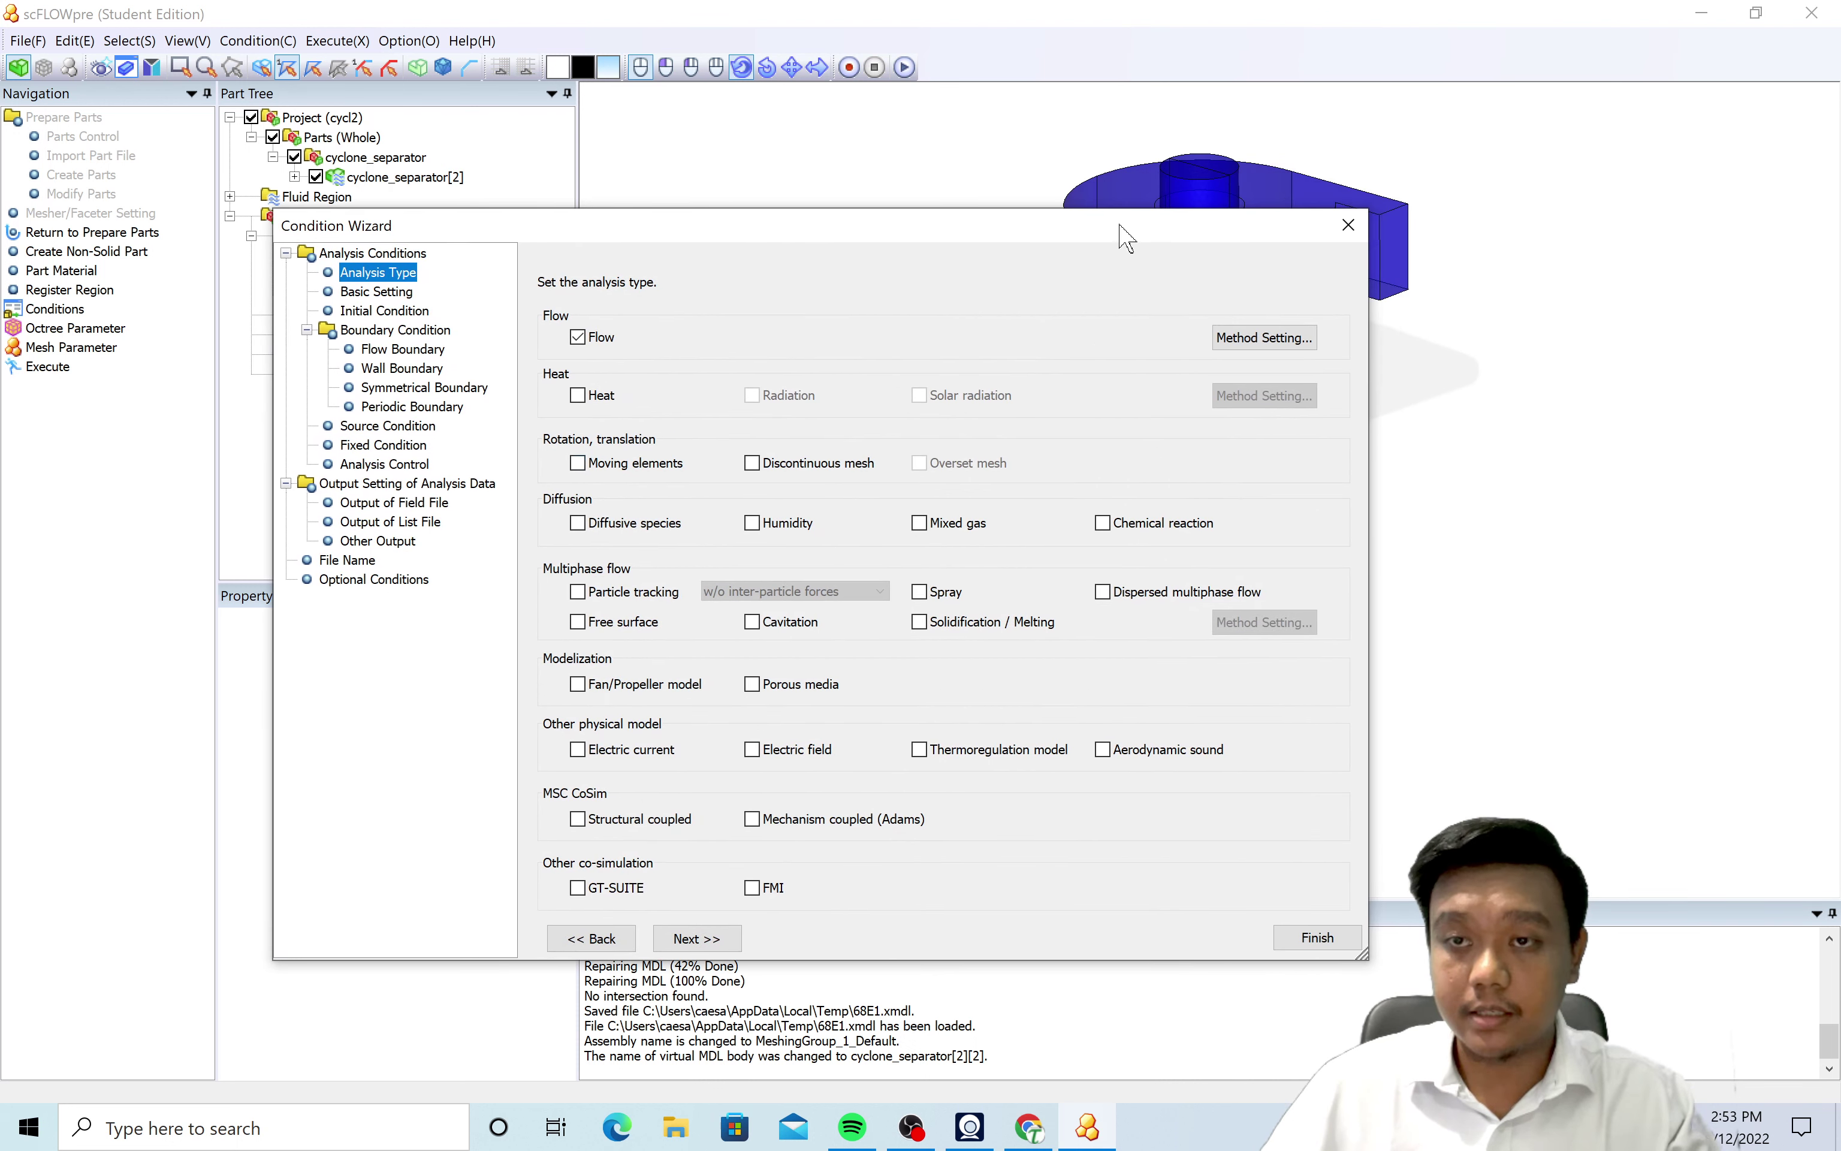
{"action": "left_click_drag", "start_coordinate": [1104, 232], "coordinate": [1143, 153]}
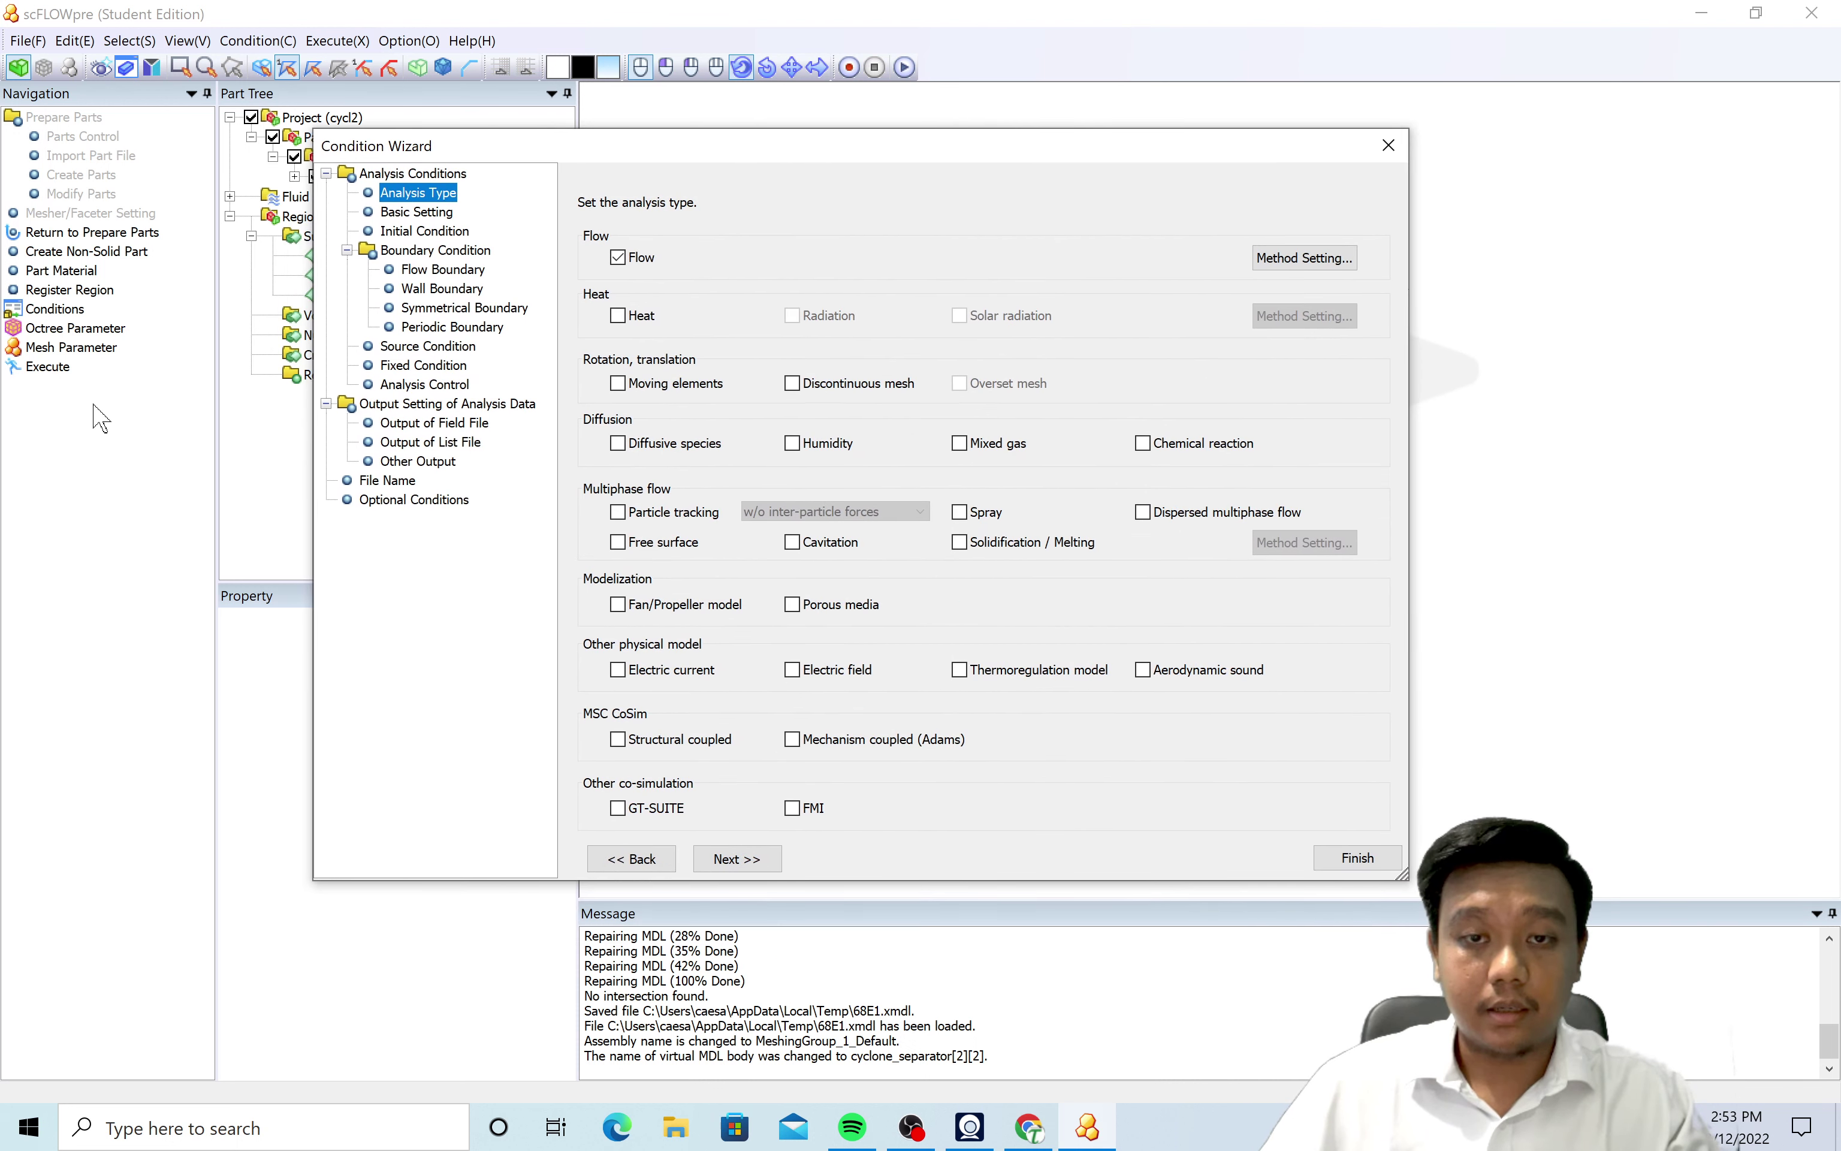
{"action": "left_click", "coordinate": [646, 514]}
{"action": "left_click", "coordinate": [809, 514]}
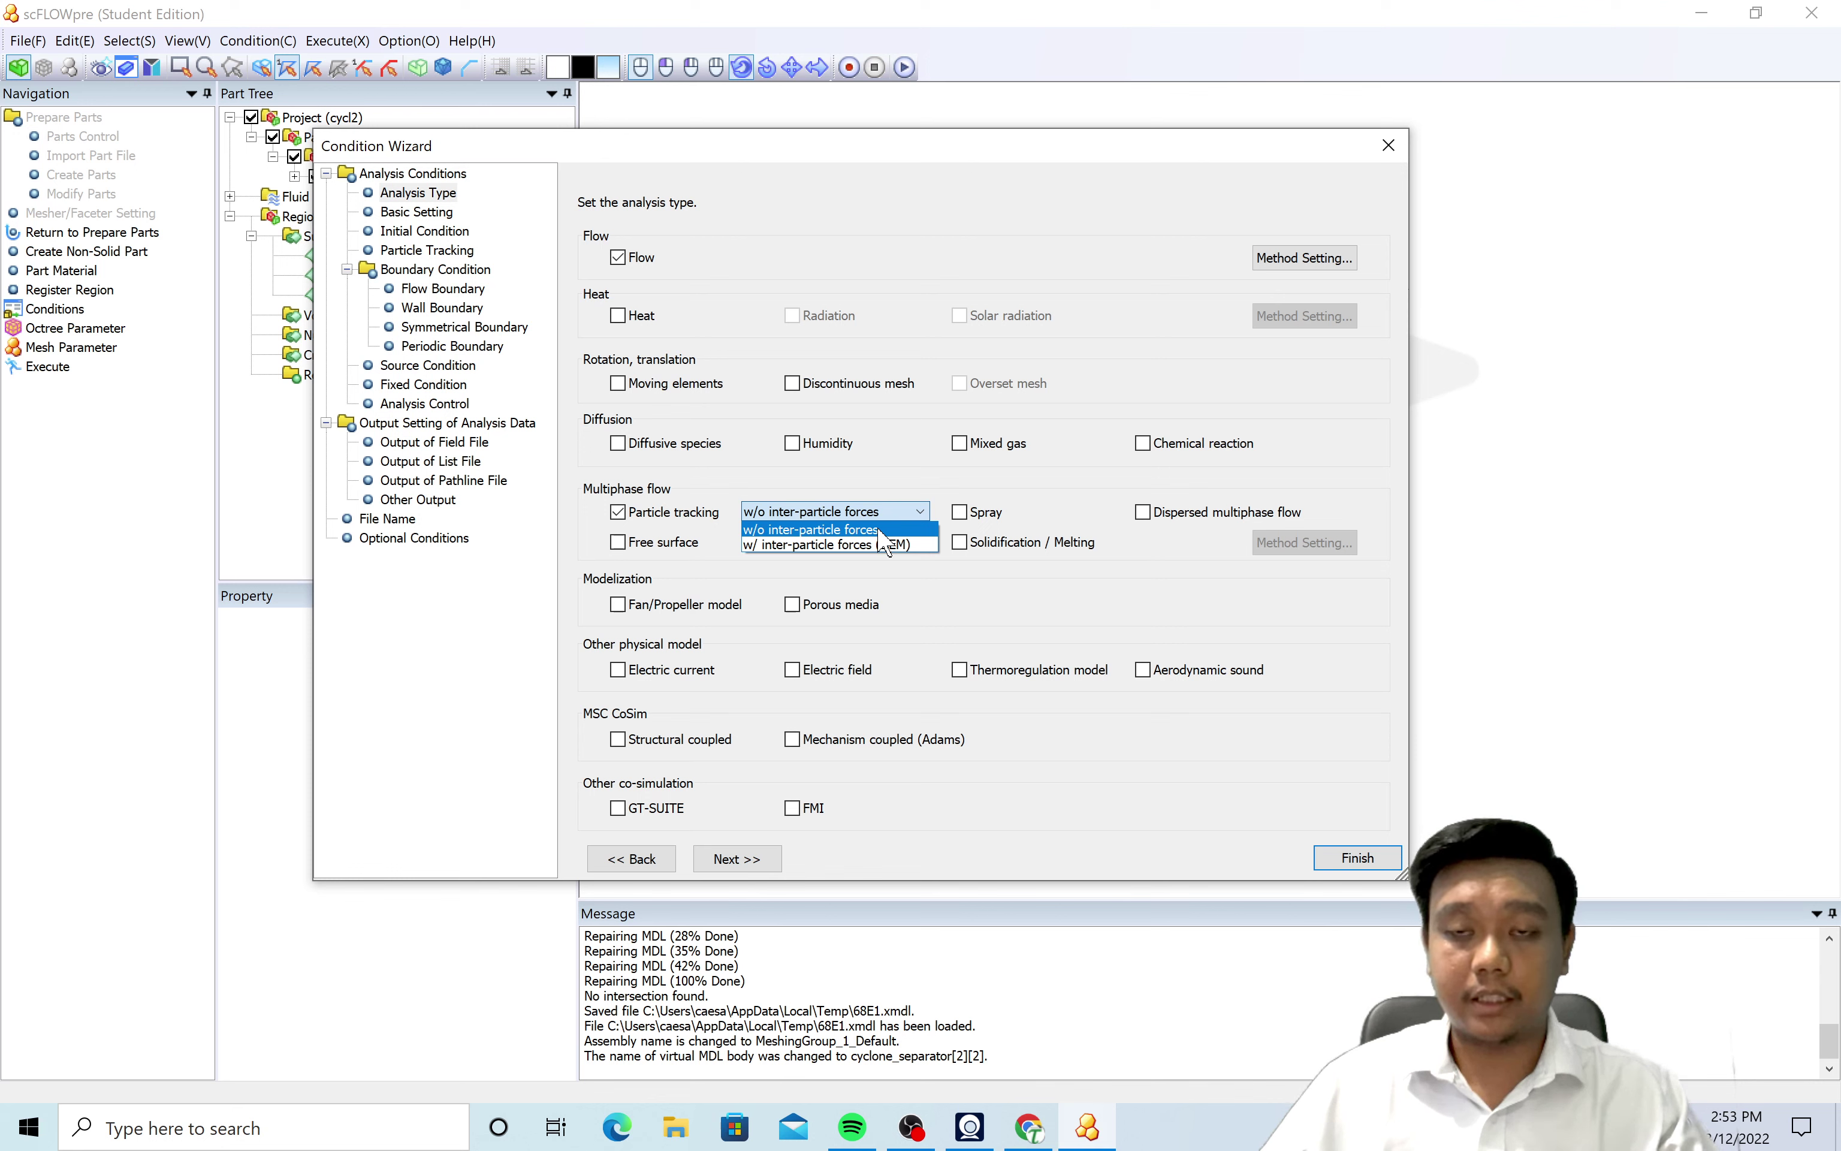
{"action": "left_click", "coordinate": [907, 256]}
{"action": "left_click", "coordinate": [843, 517]}
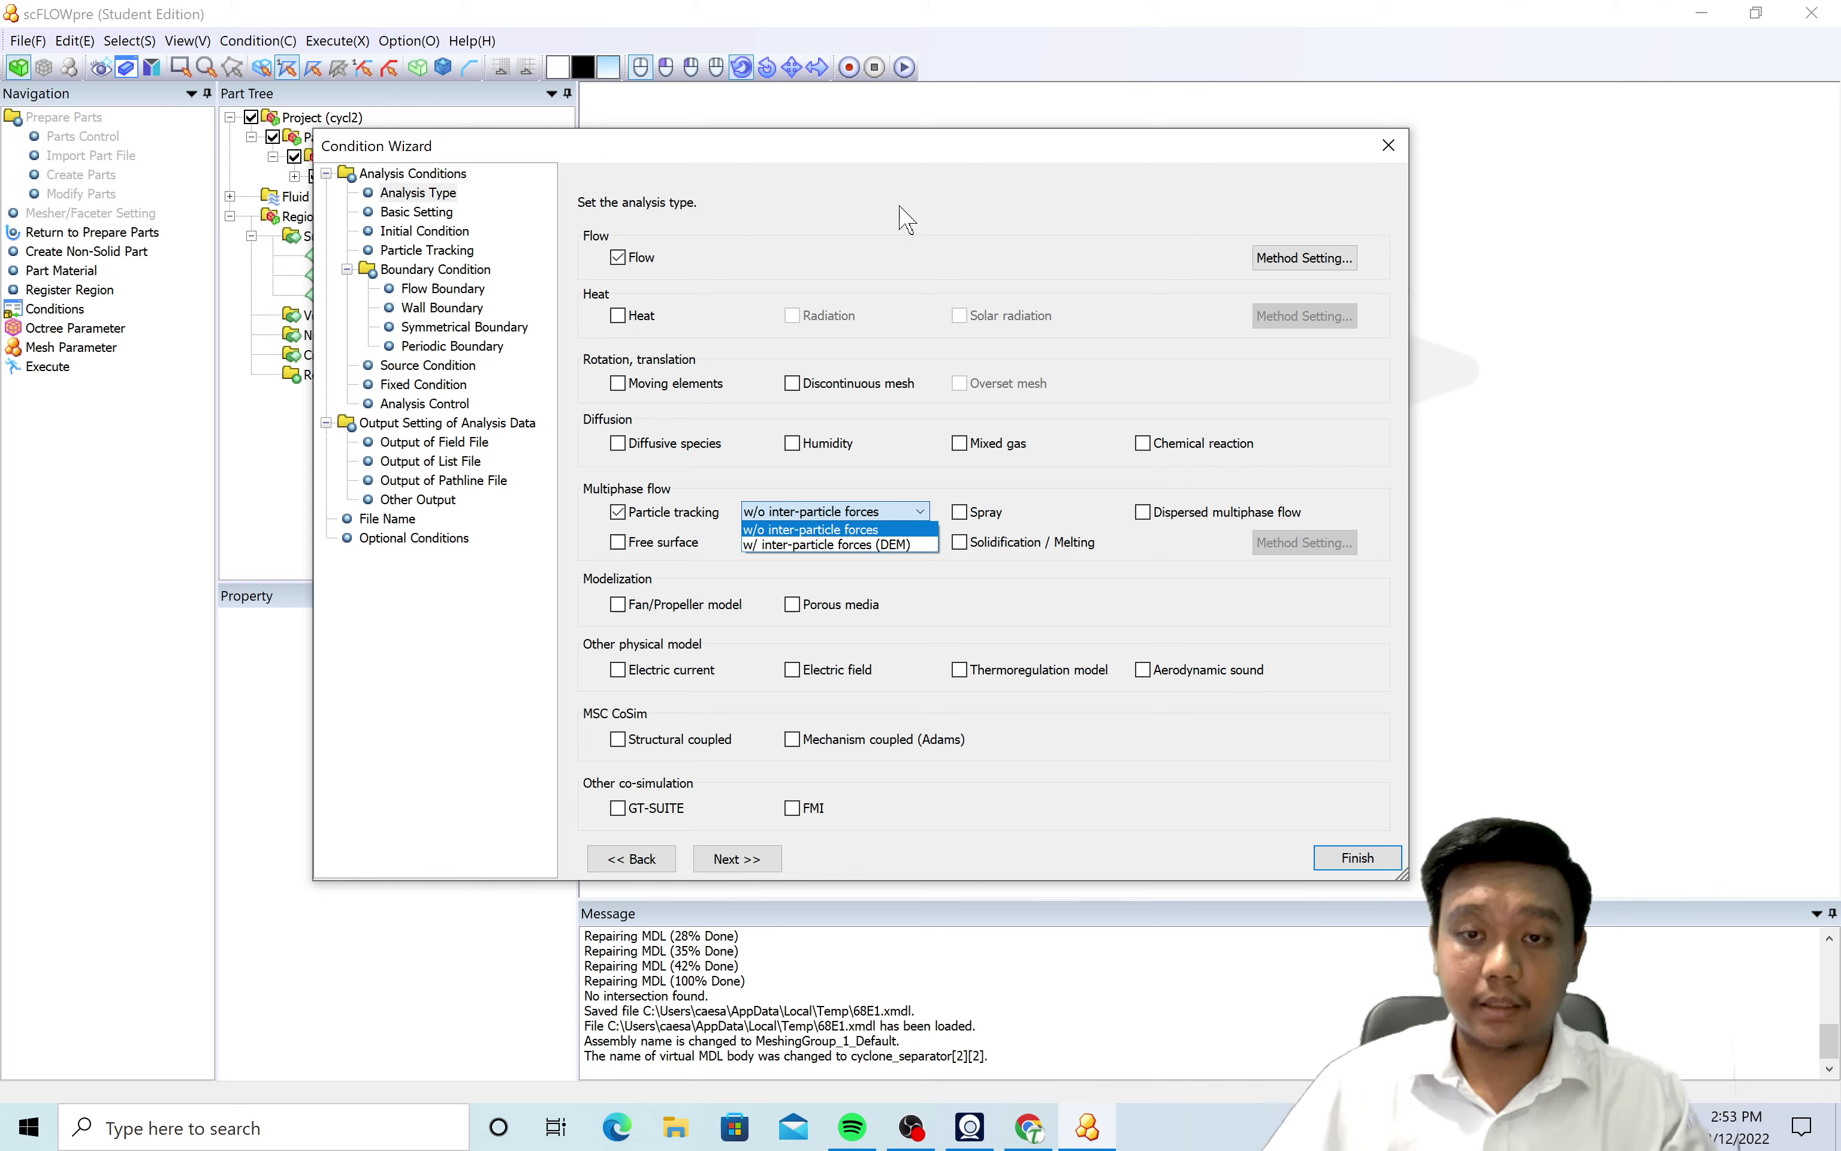
{"action": "left_click", "coordinate": [921, 252]}
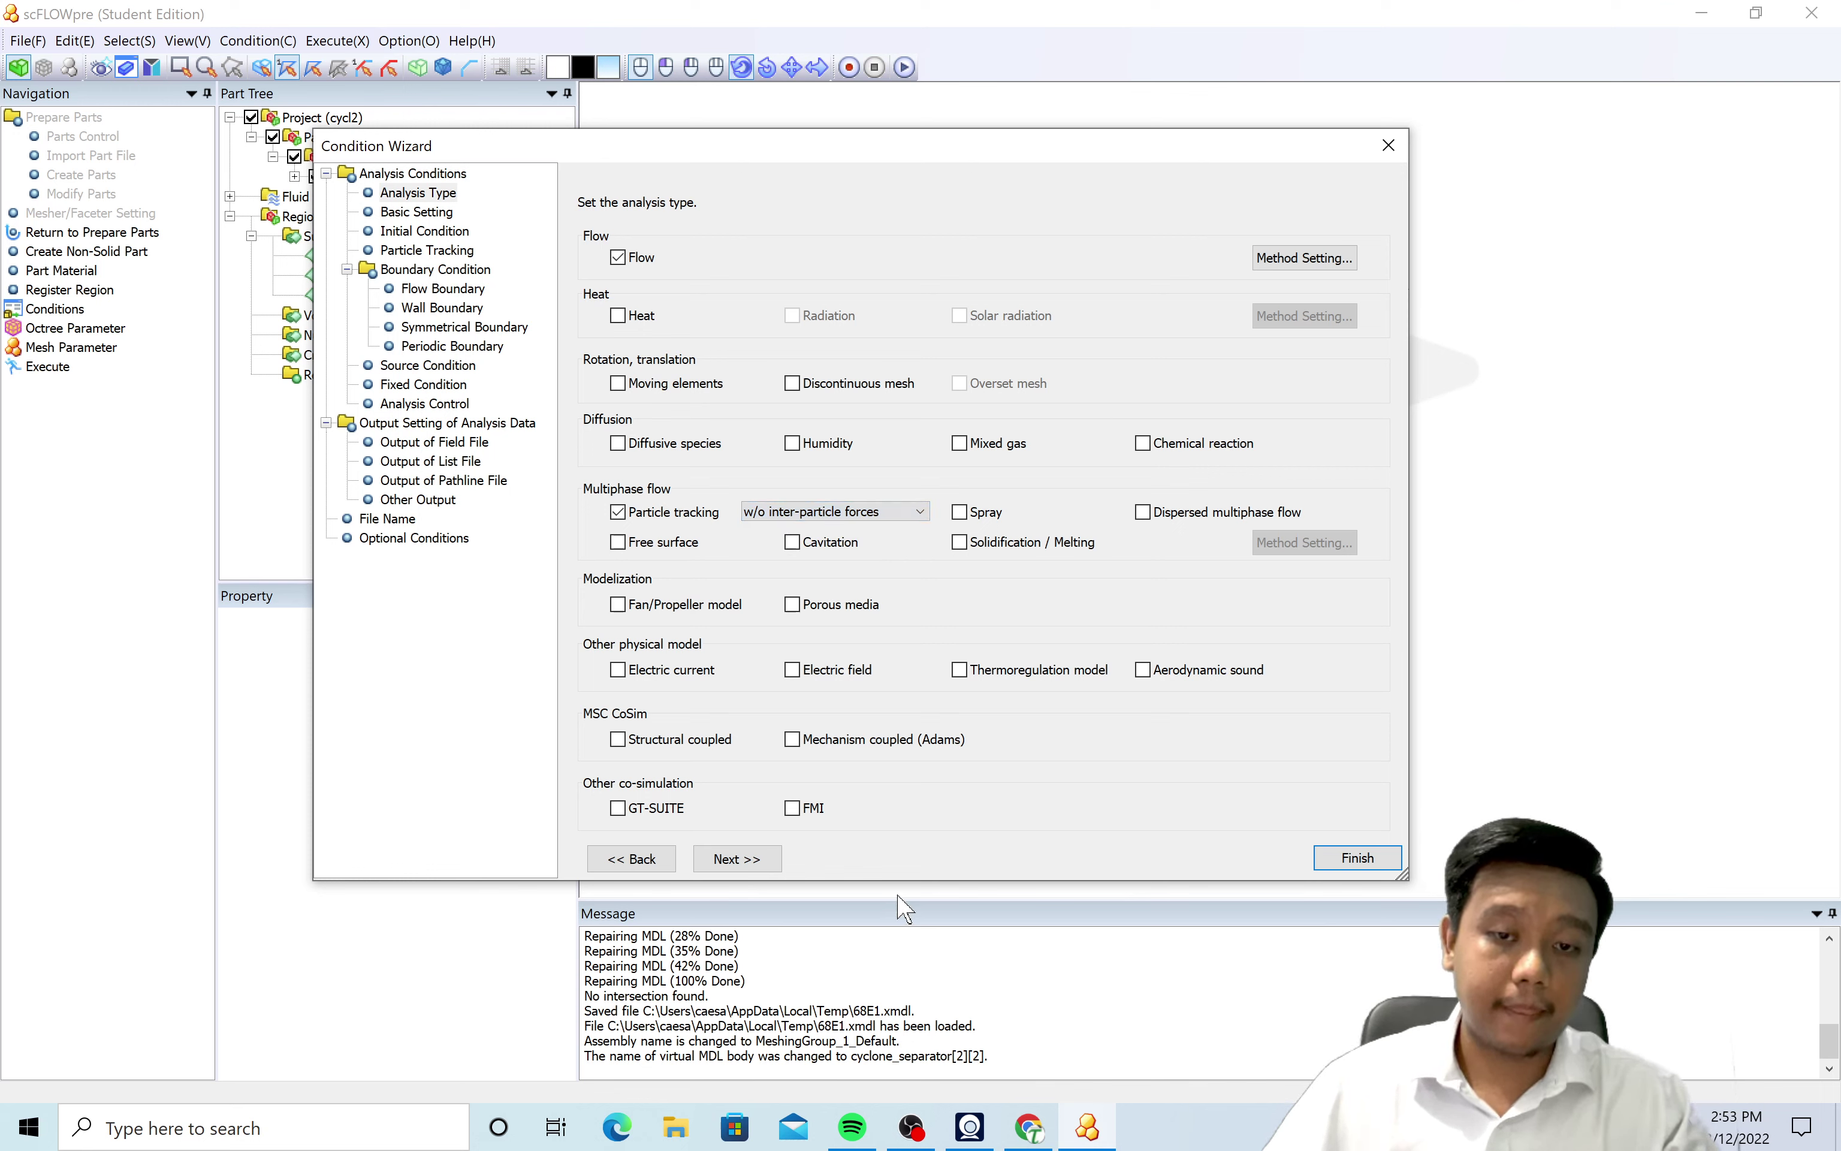
Make the calculation a transient analysis with a time step of 0.01 s and a last cycle of 500.
{"action": "left_click", "coordinate": [415, 213]}
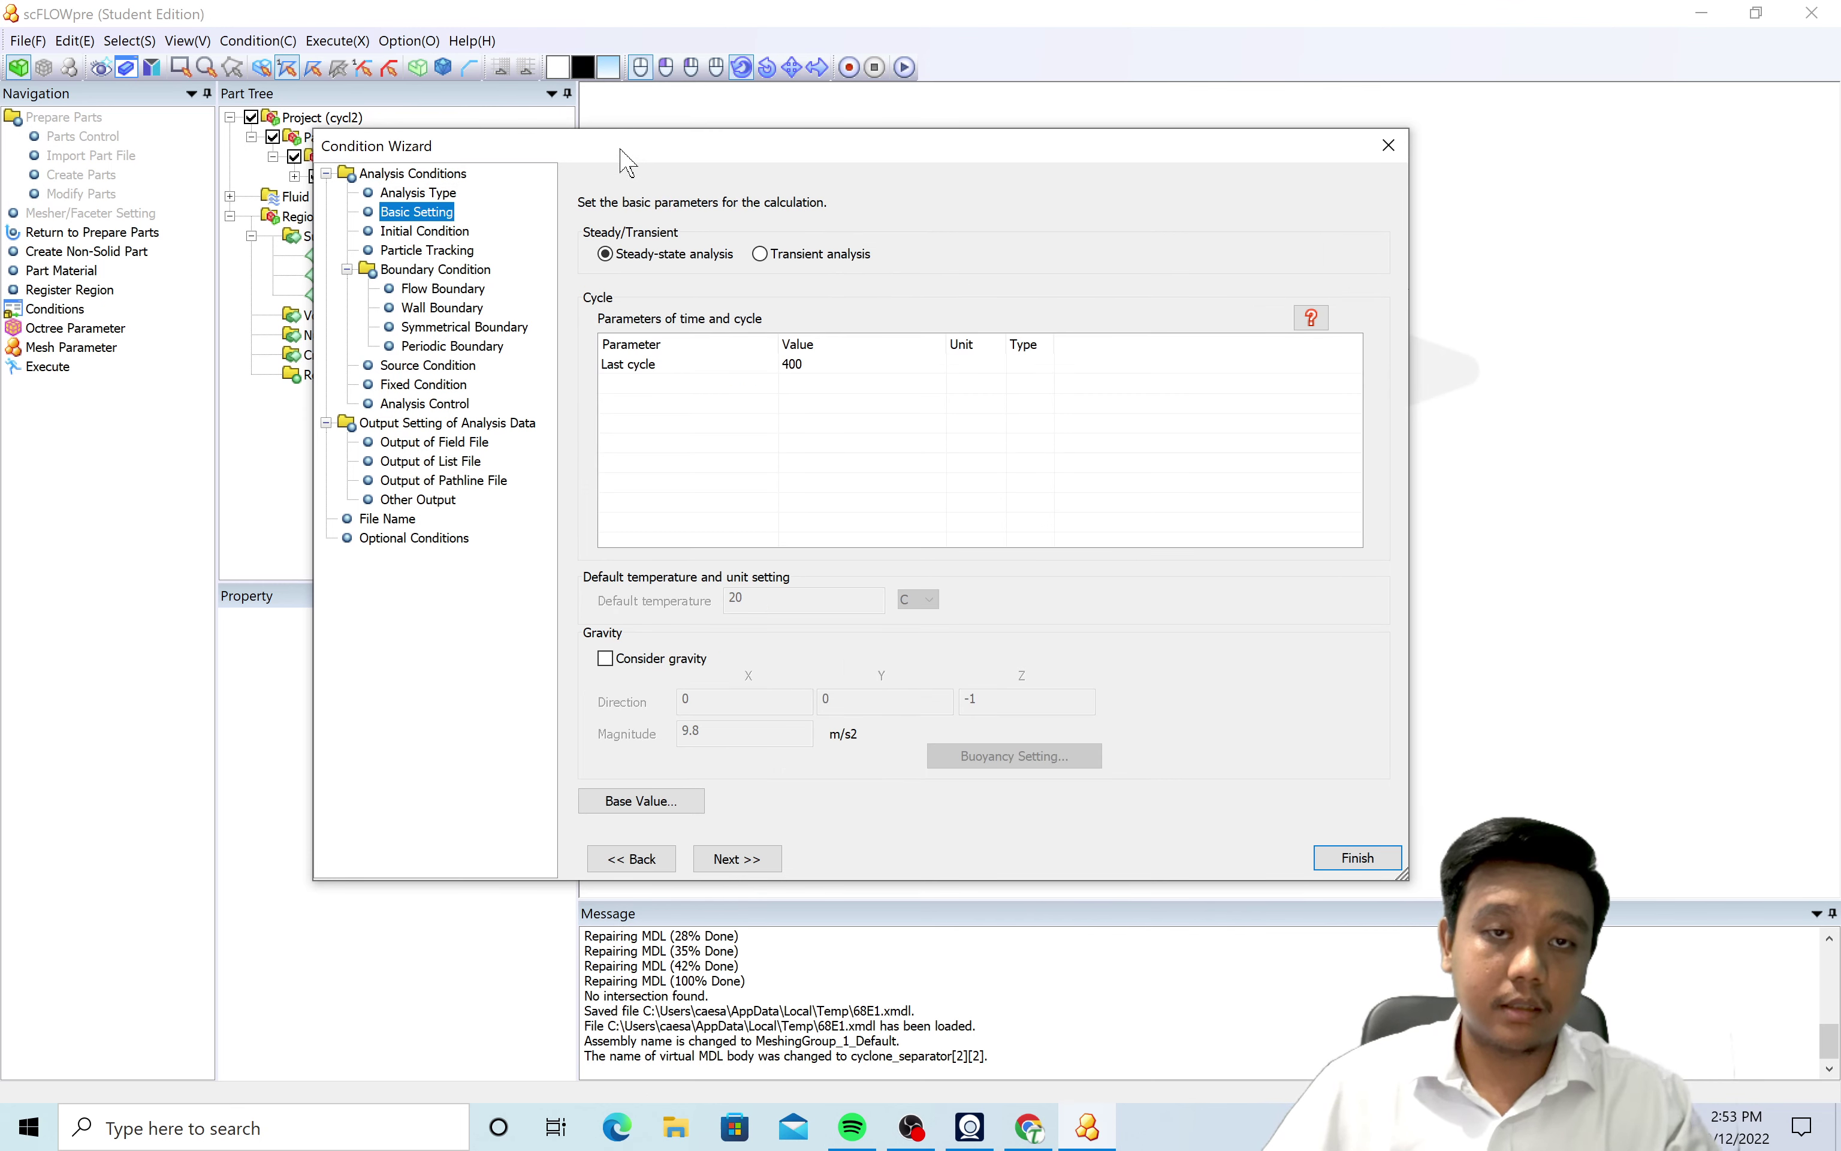
{"action": "left_click_drag", "start_coordinate": [628, 156], "coordinate": [751, 212]}
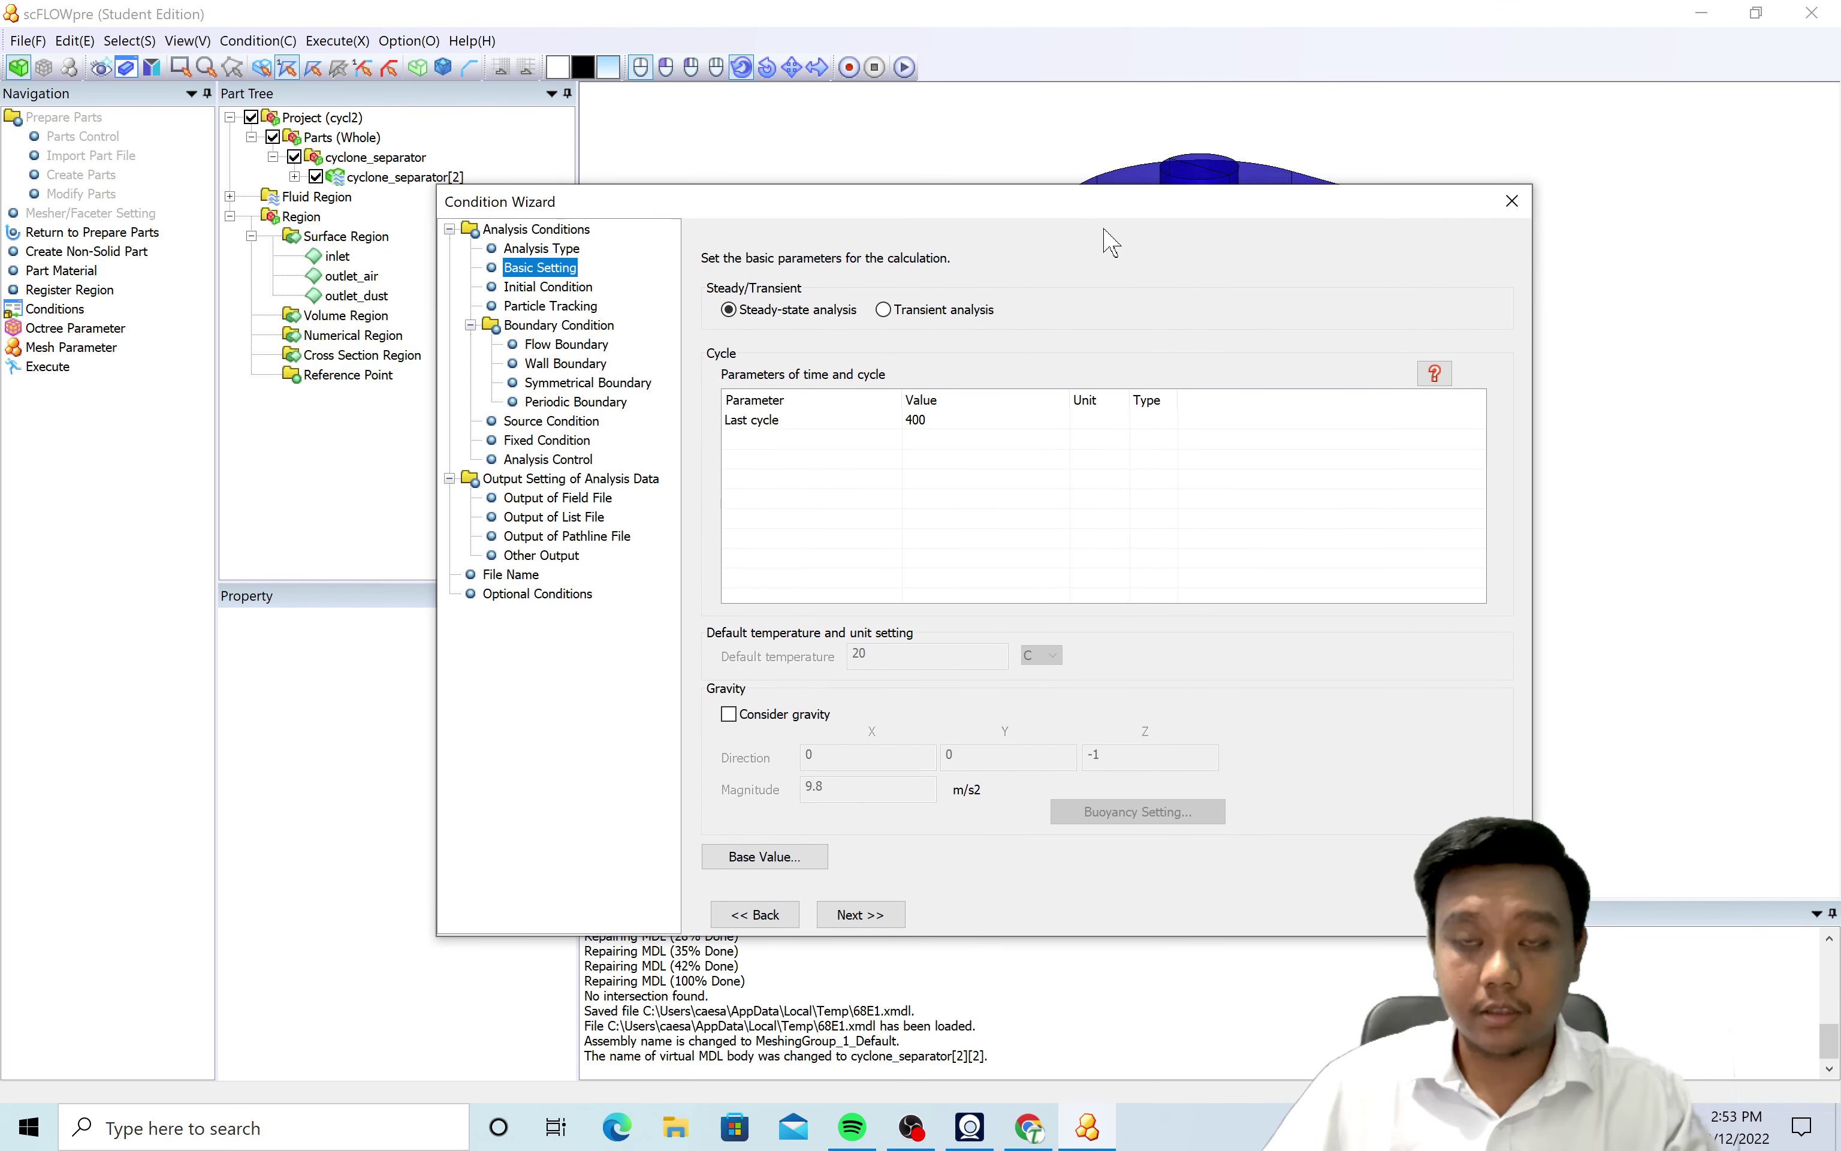
{"action": "left_click", "coordinate": [884, 309]}
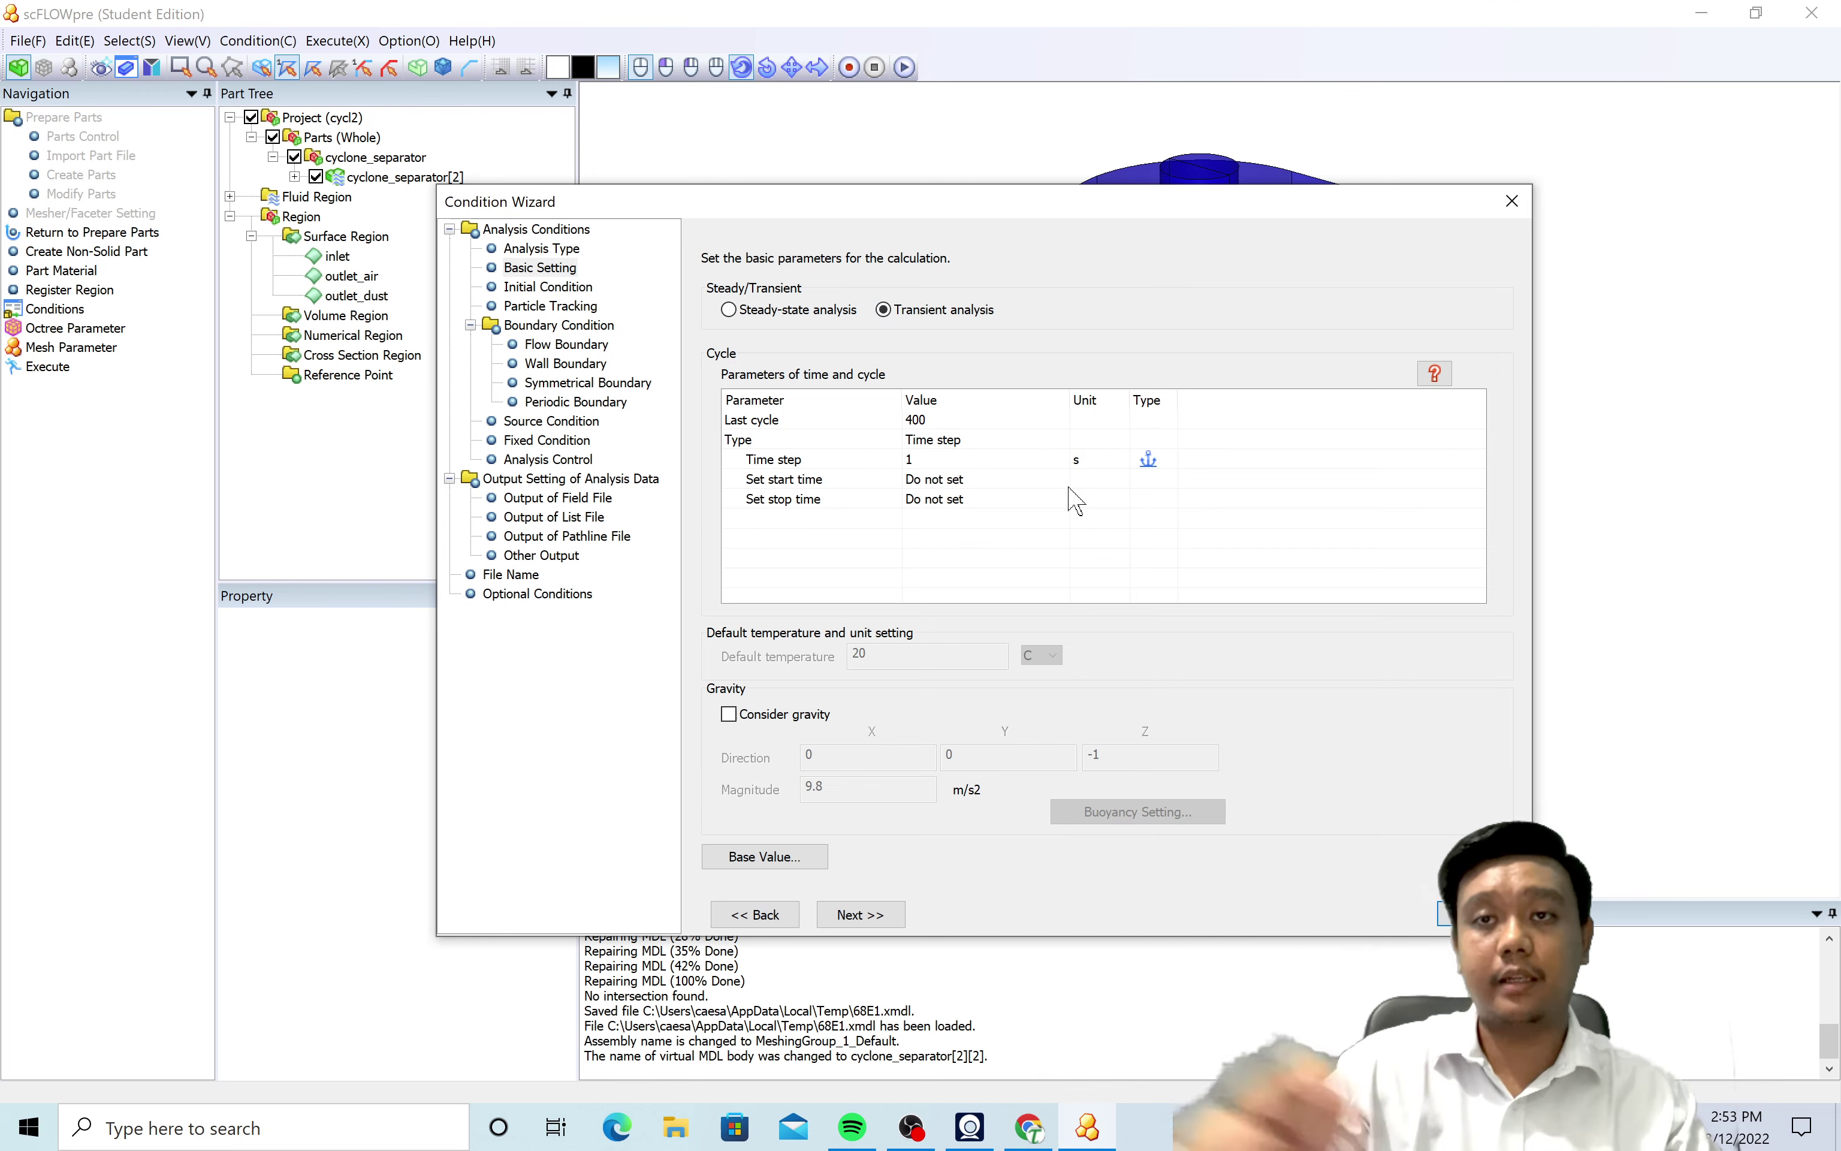
{"action": "left_click", "coordinate": [1011, 459]}
{"action": "left_click", "coordinate": [1012, 459]}
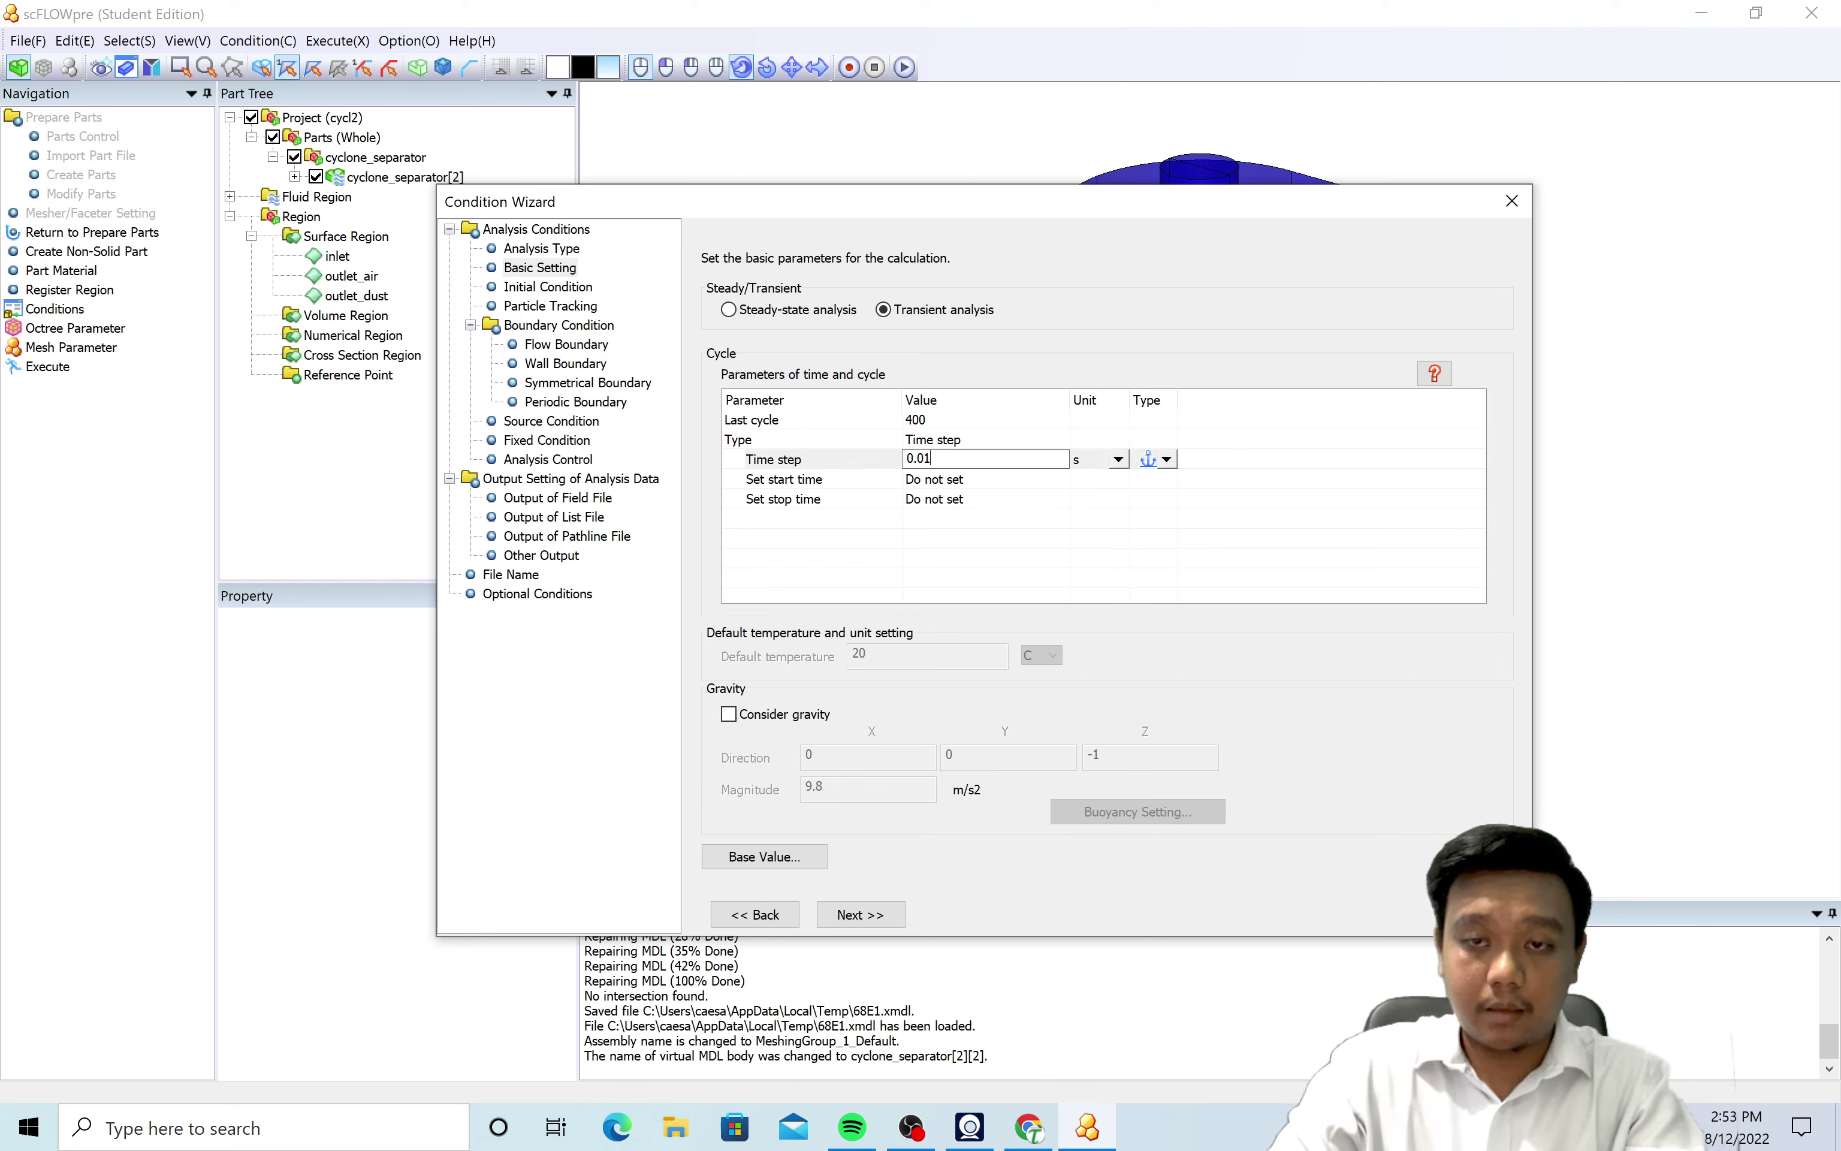
{"action": "type", "text": "0.01"}
{"action": "key", "text": "Return"}
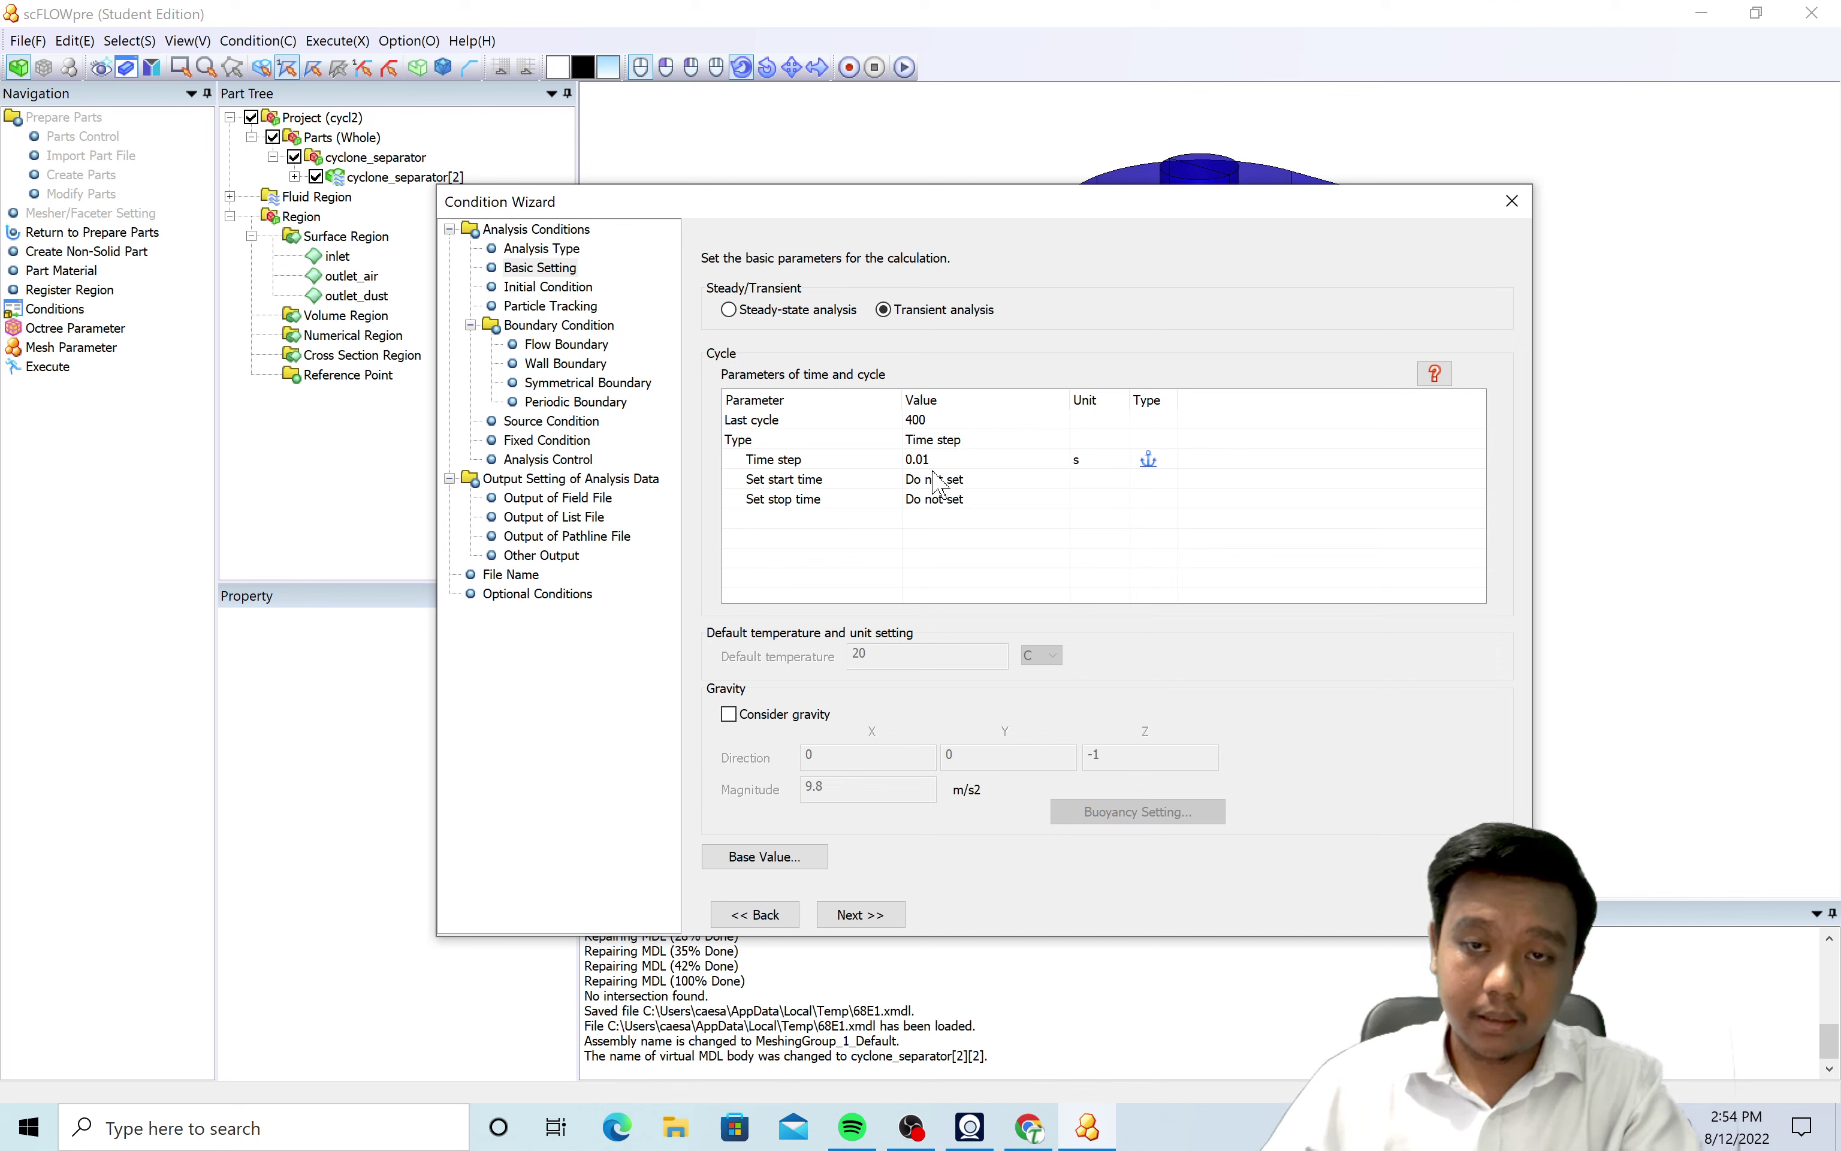
{"action": "double_click", "coordinate": [917, 420]}
{"action": "type", "text": "500"}
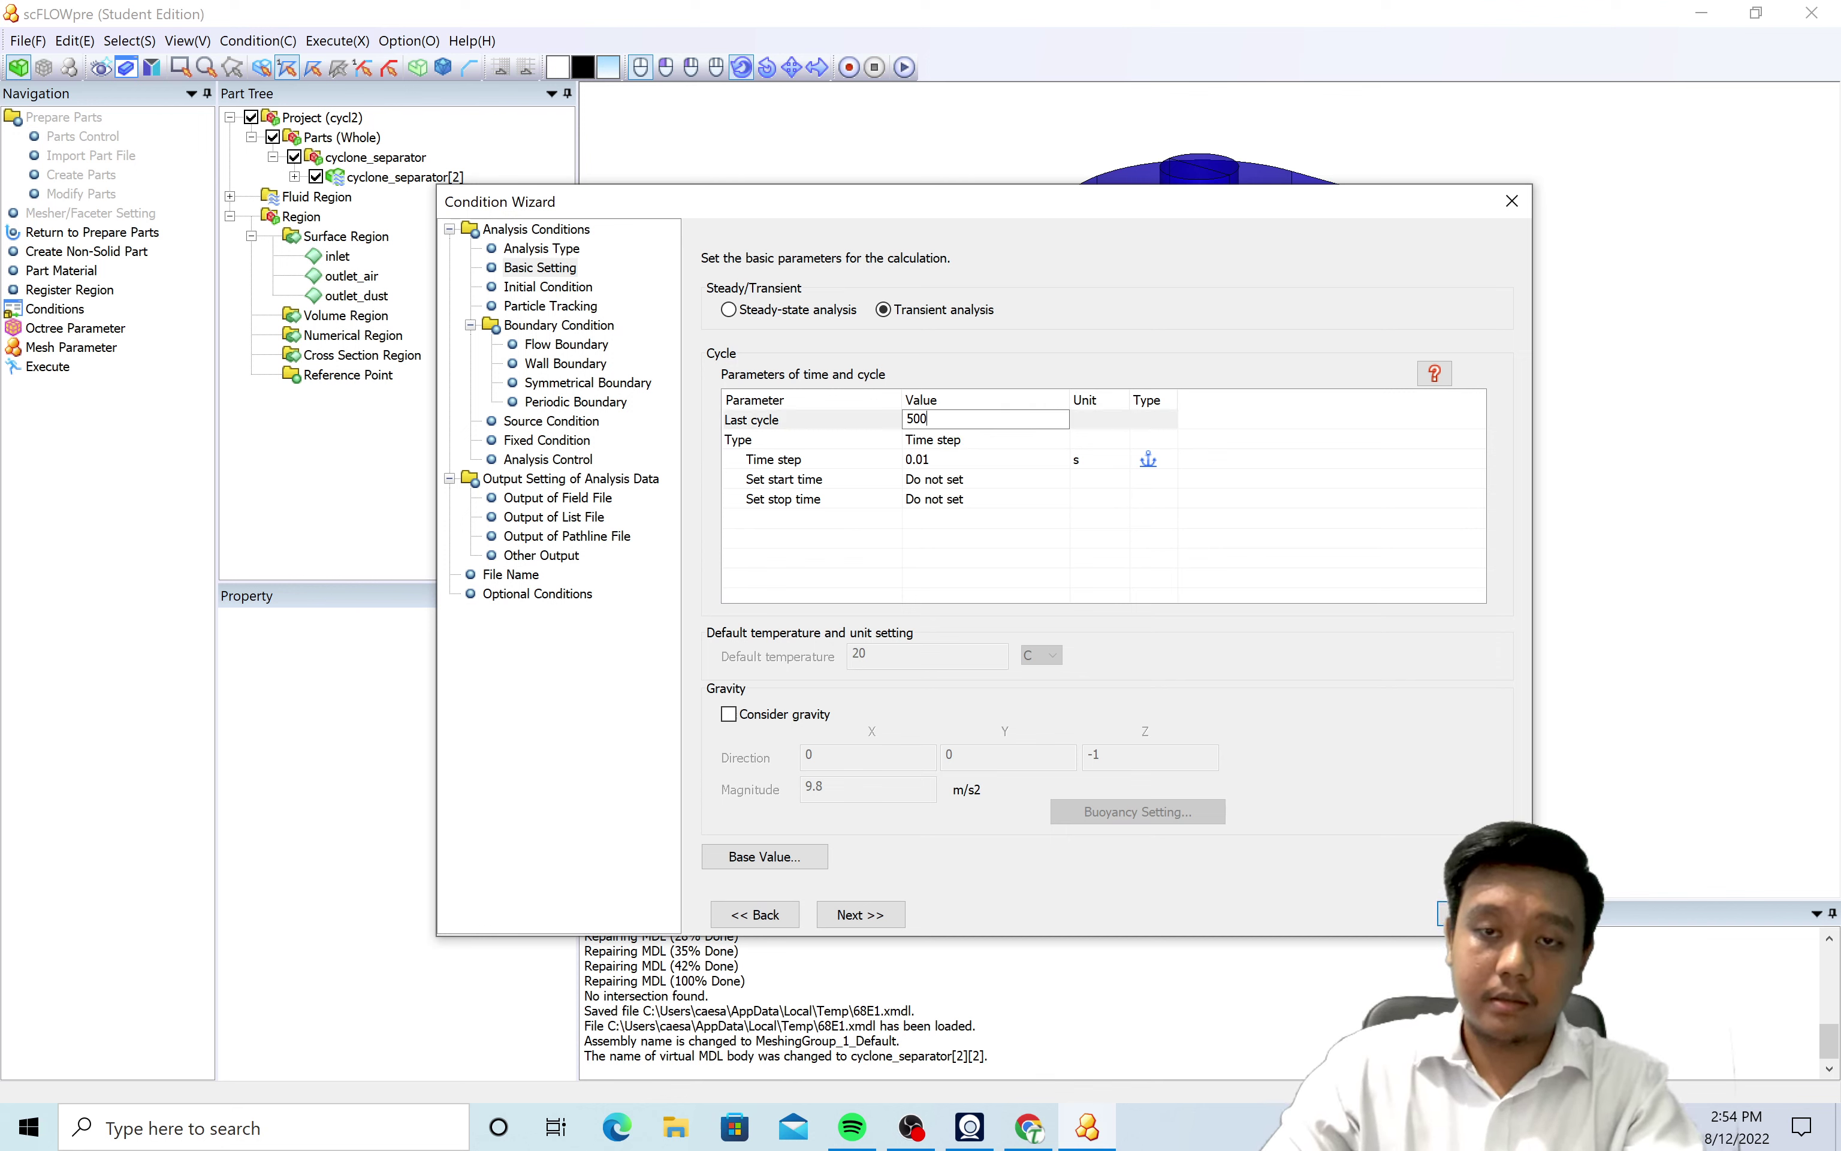
{"action": "key", "text": "Return"}
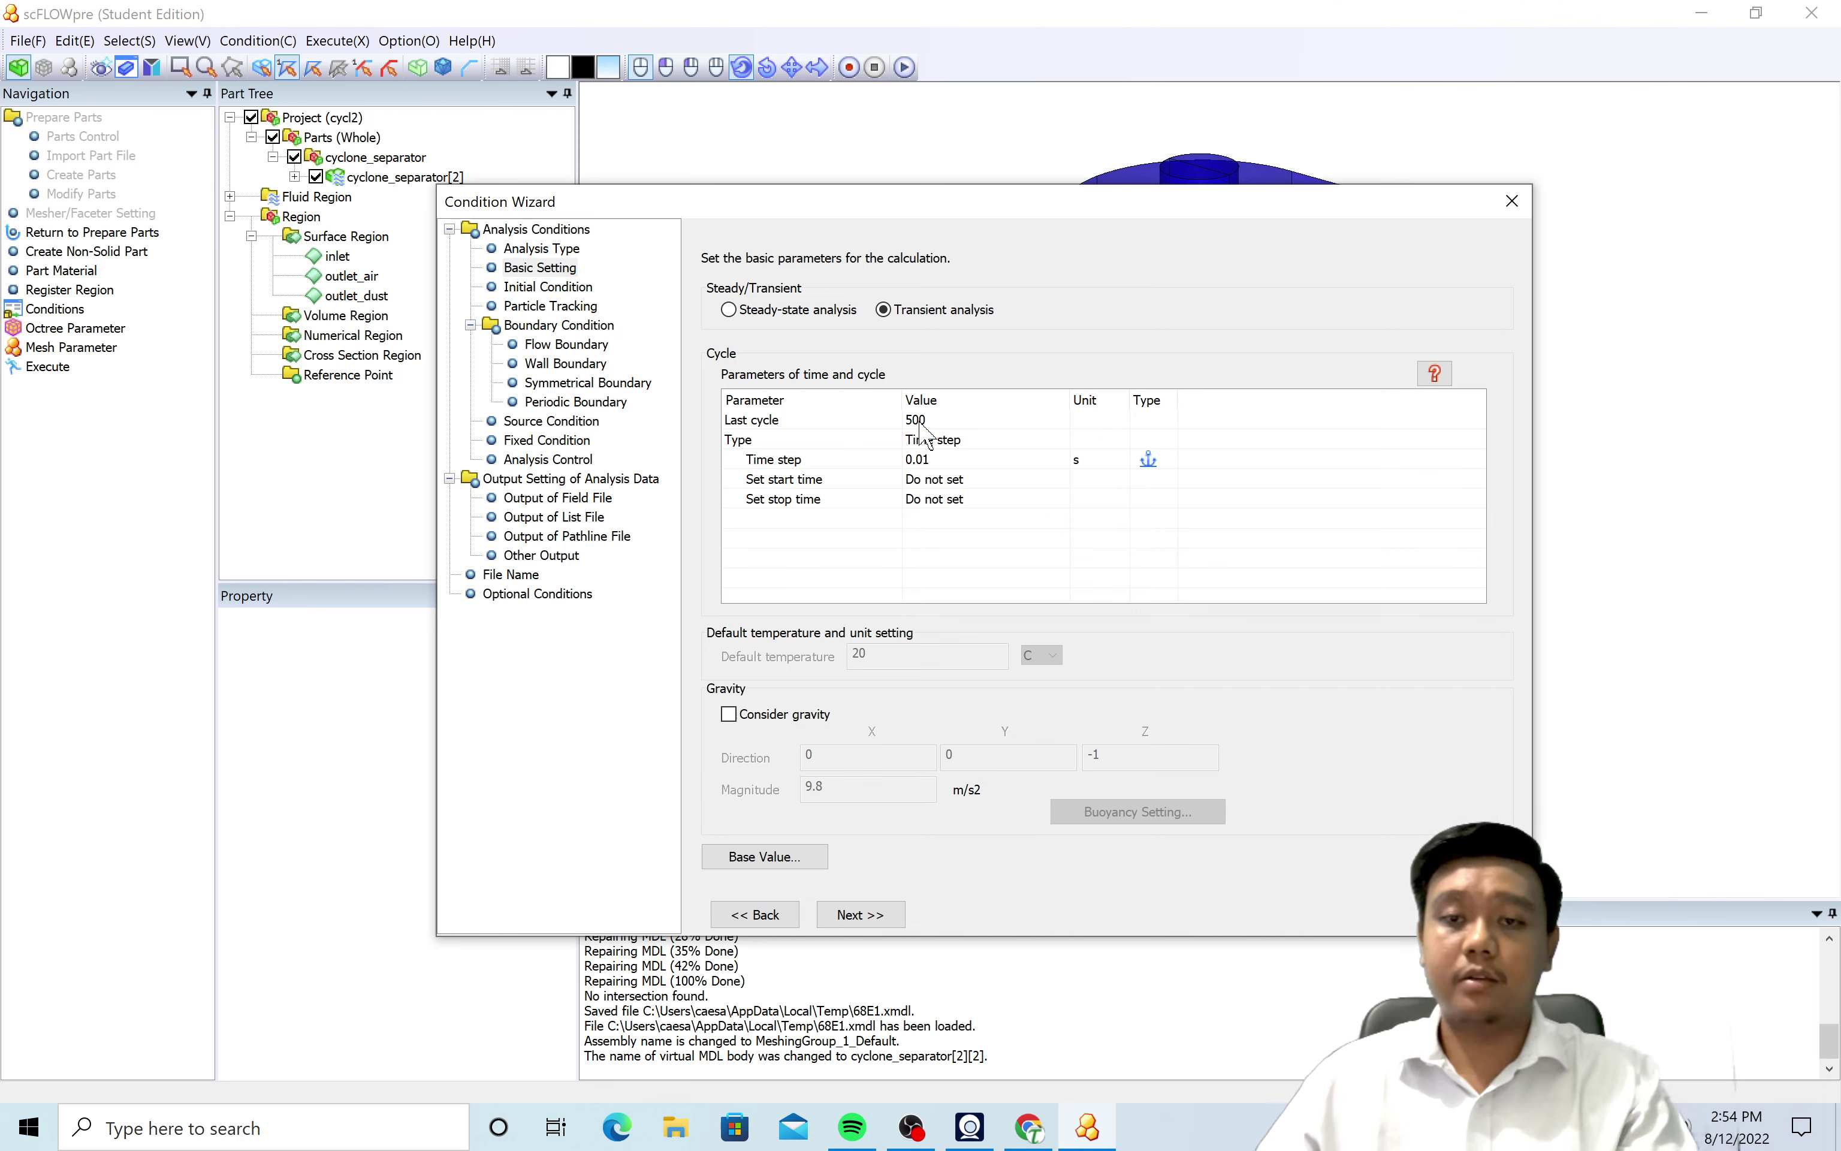
Include gravity in the basic settings and set its direction to Y -1 and Z 0.
{"action": "left_click_drag", "start_coordinate": [1000, 214], "coordinate": [717, 249]}
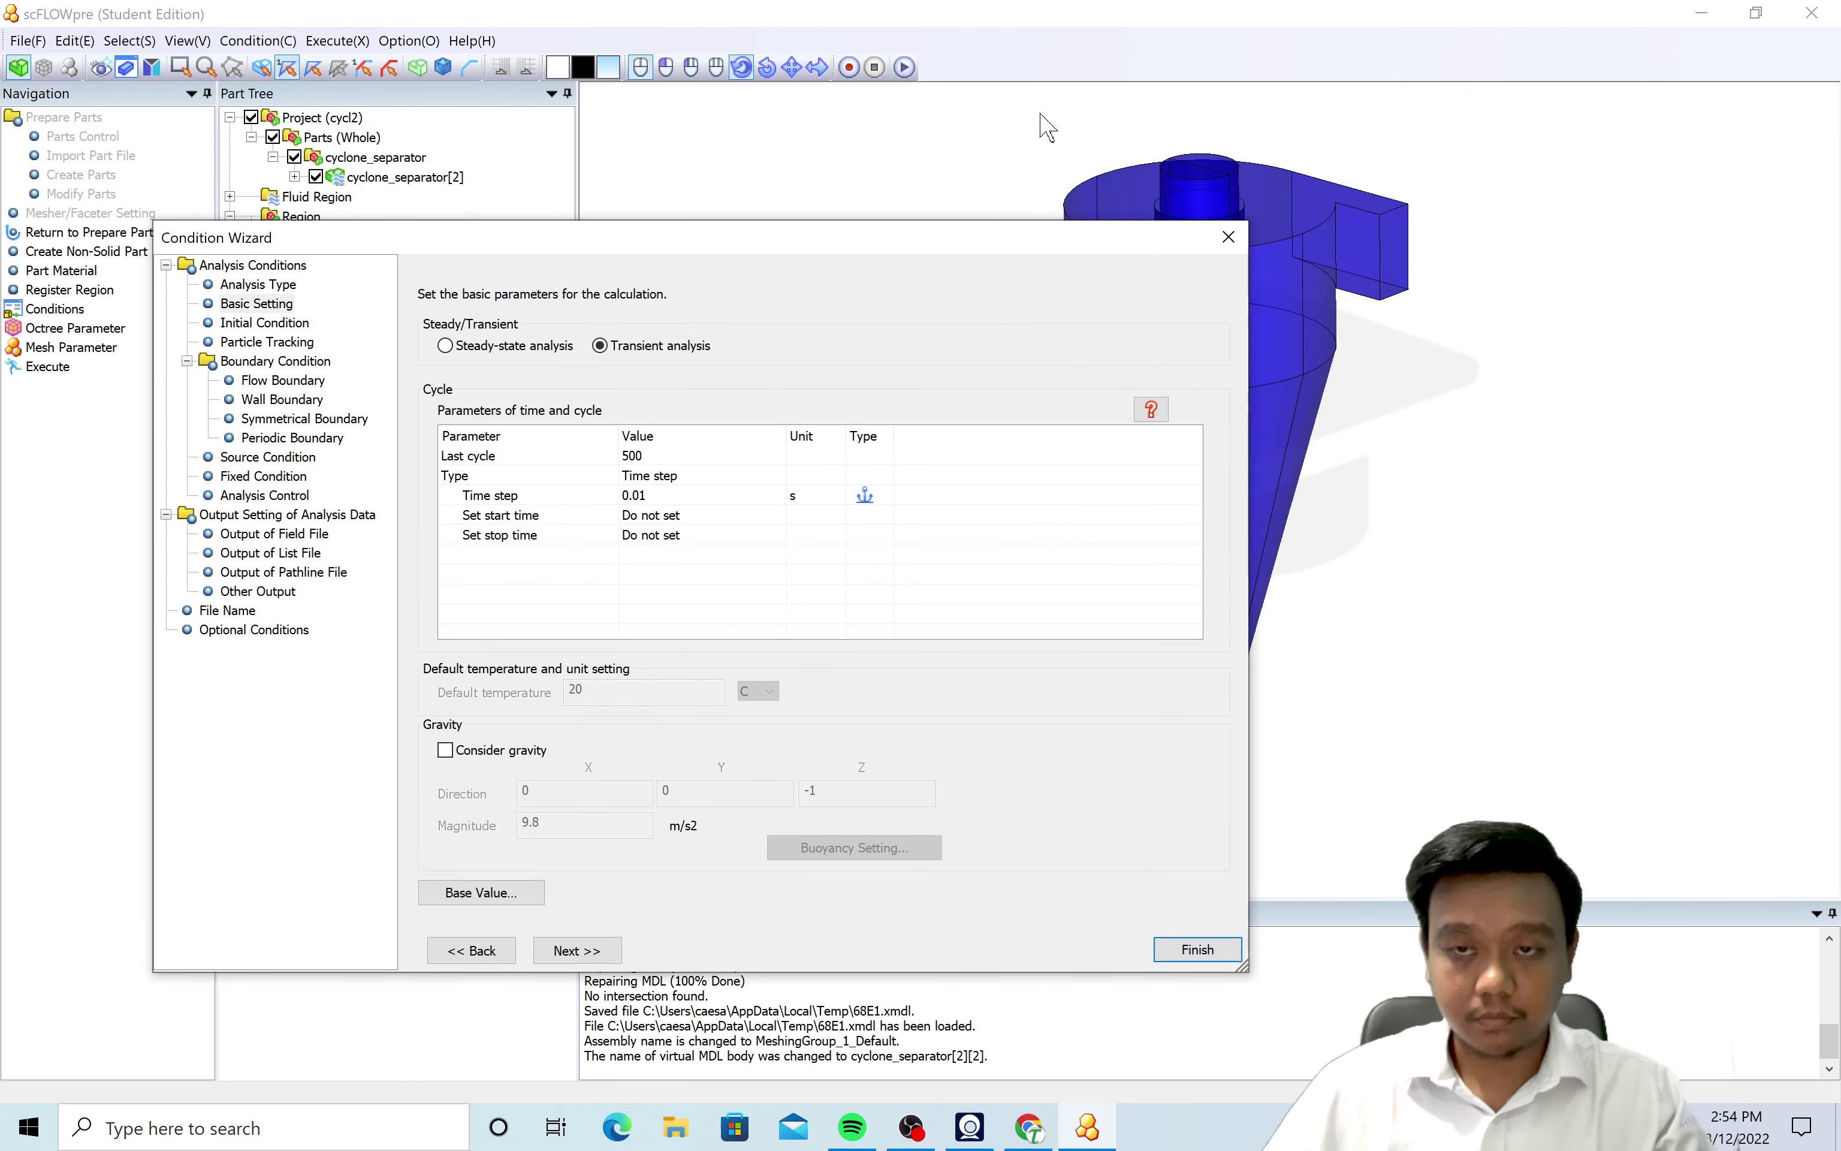
{"action": "left_click", "coordinate": [445, 750]}
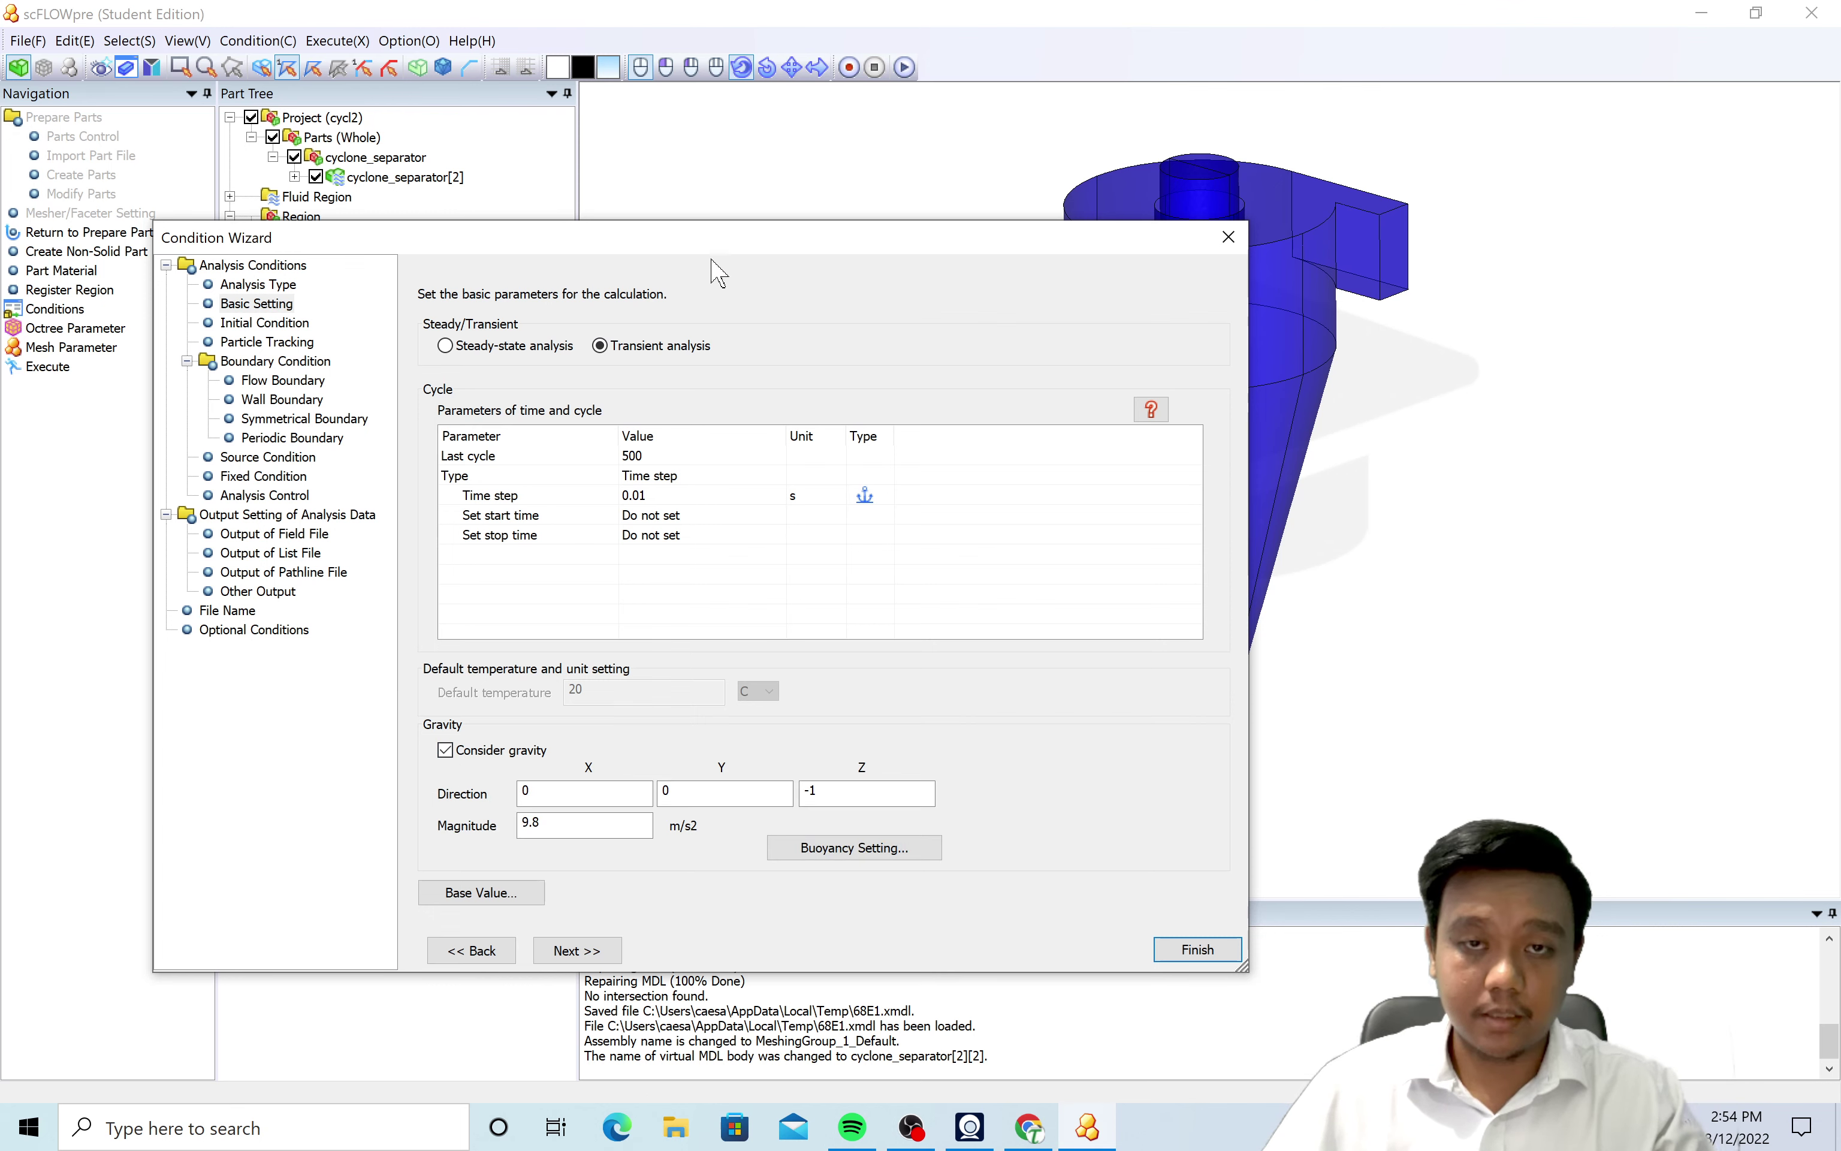
{"action": "left_click_drag", "start_coordinate": [714, 250], "coordinate": [468, 57]}
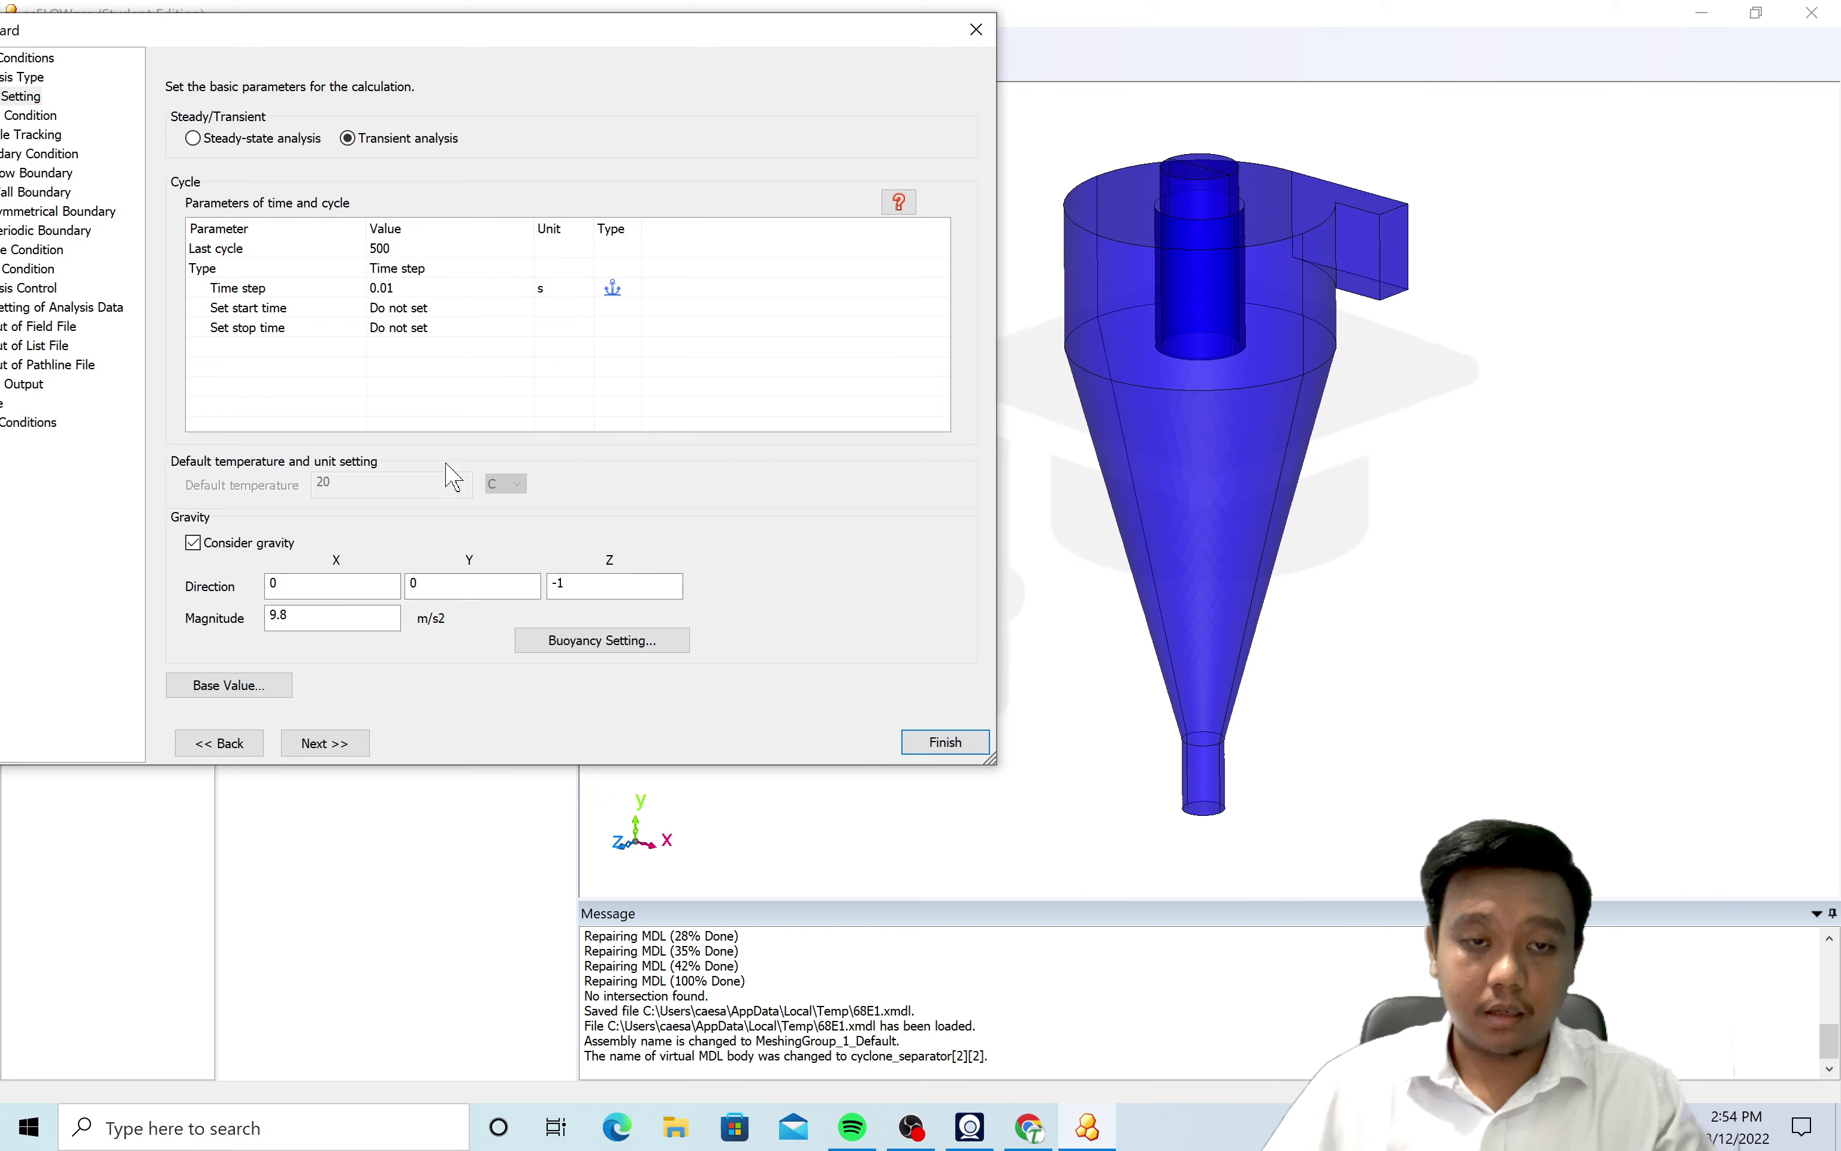
{"action": "double_click", "coordinate": [585, 585]}
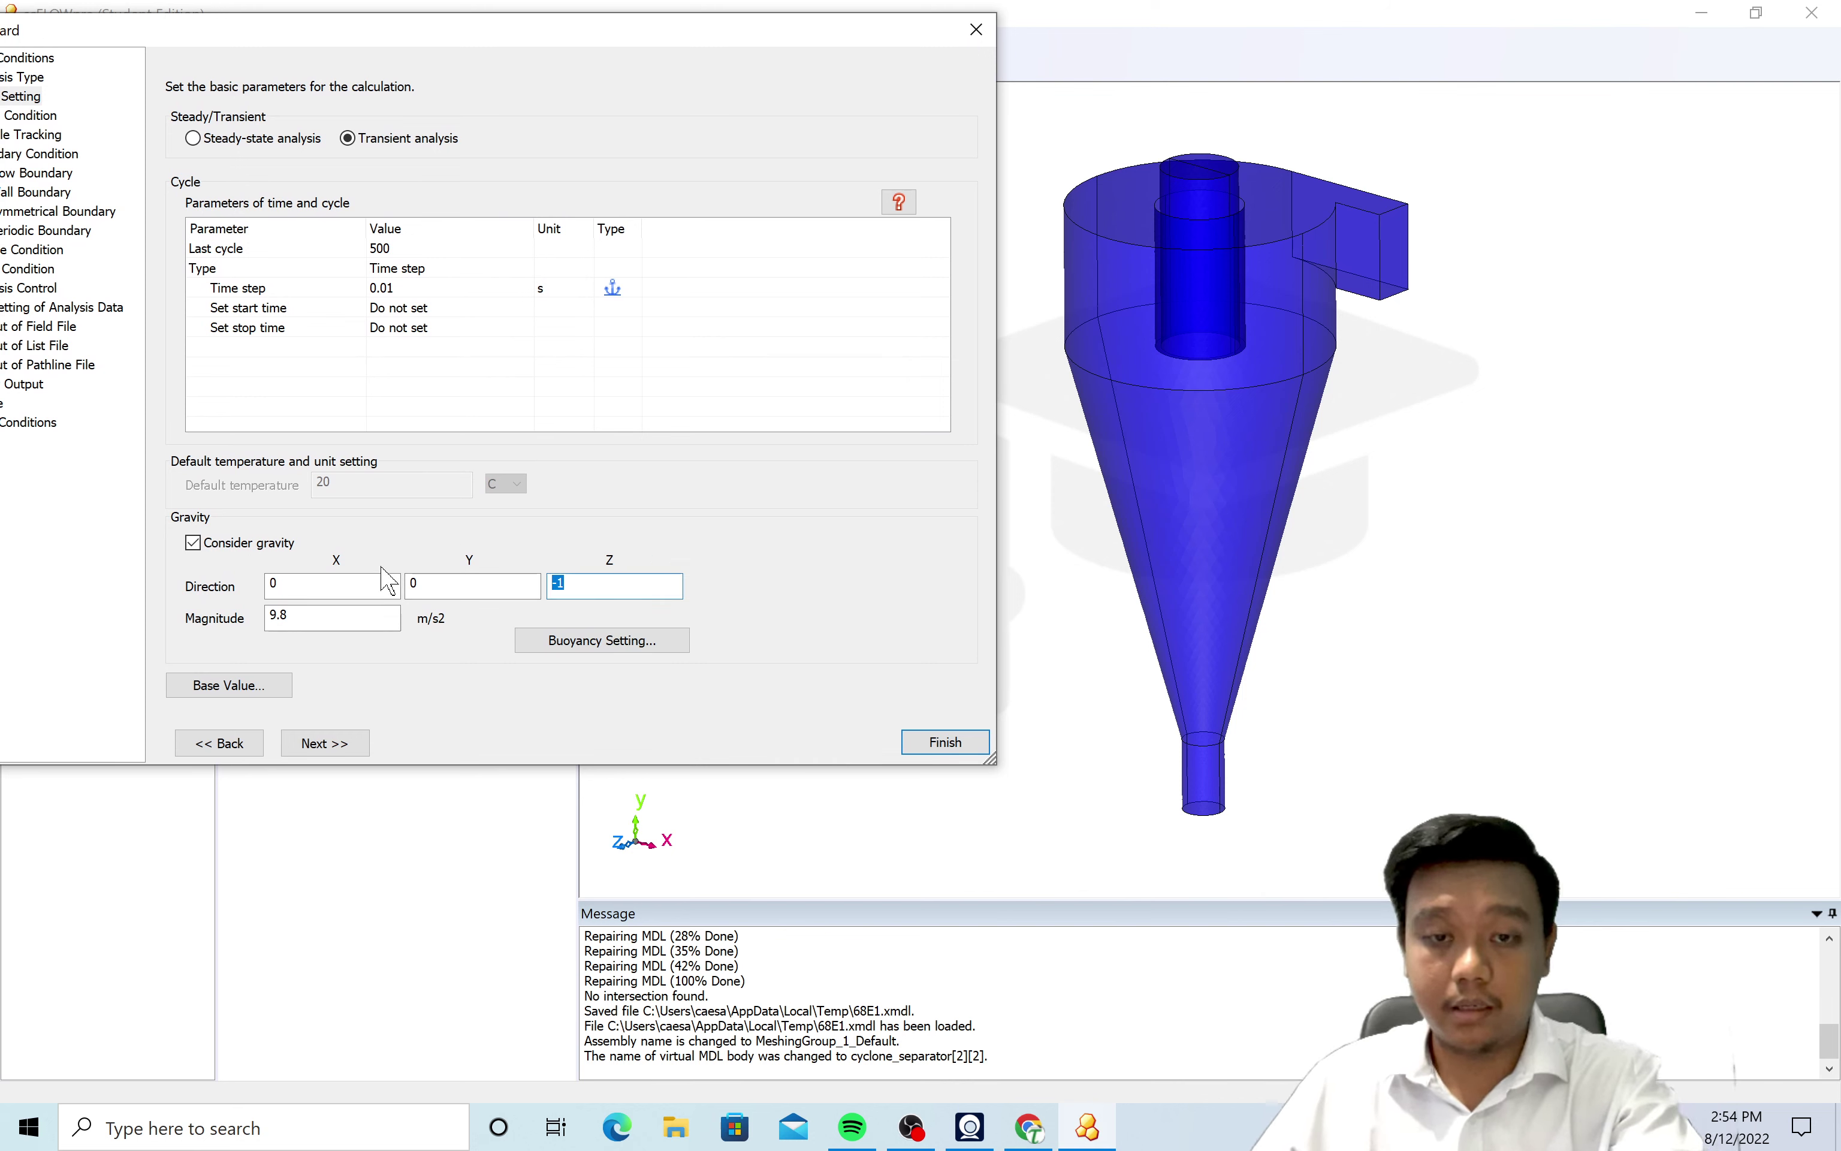
{"action": "type", "text": "0"}
{"action": "key", "text": "shift+Tab"}
{"action": "type", "text": "-"}
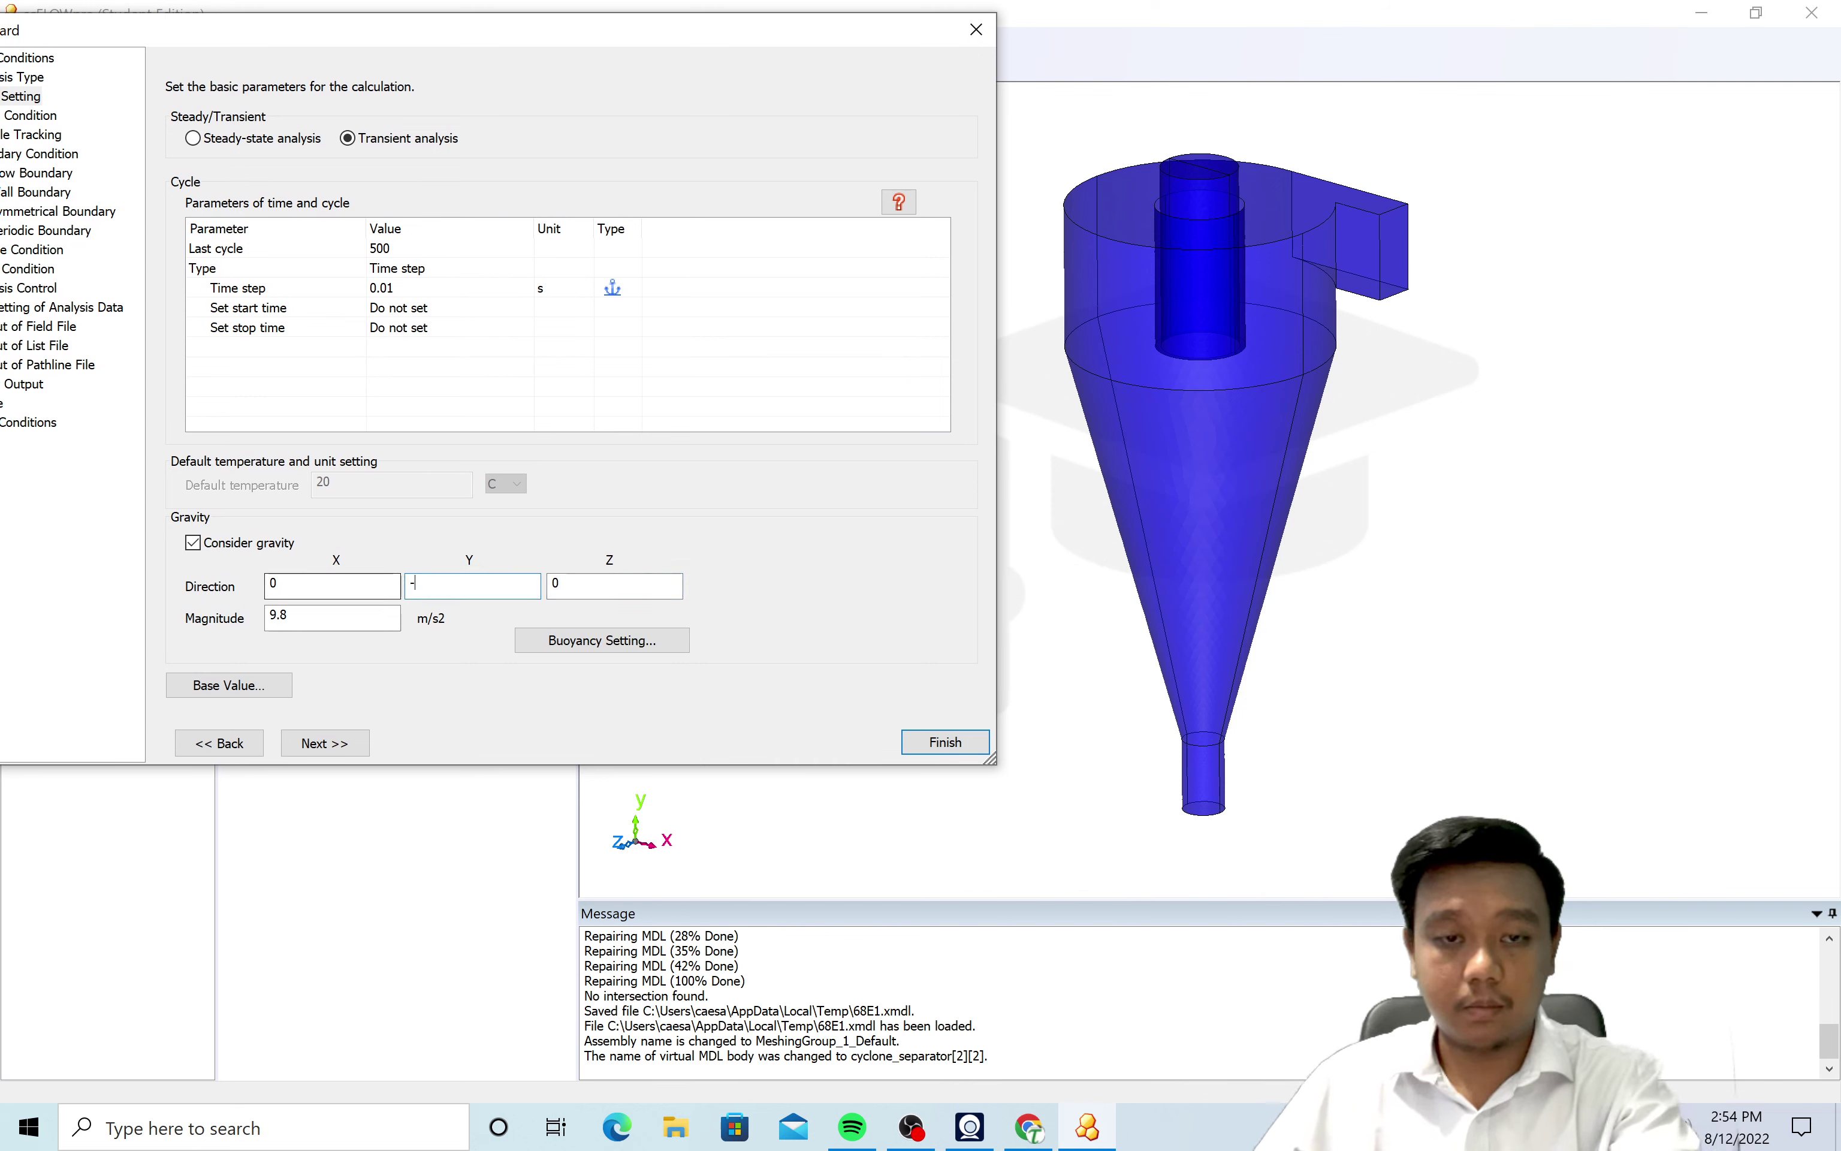
{"action": "type", "text": "1"}
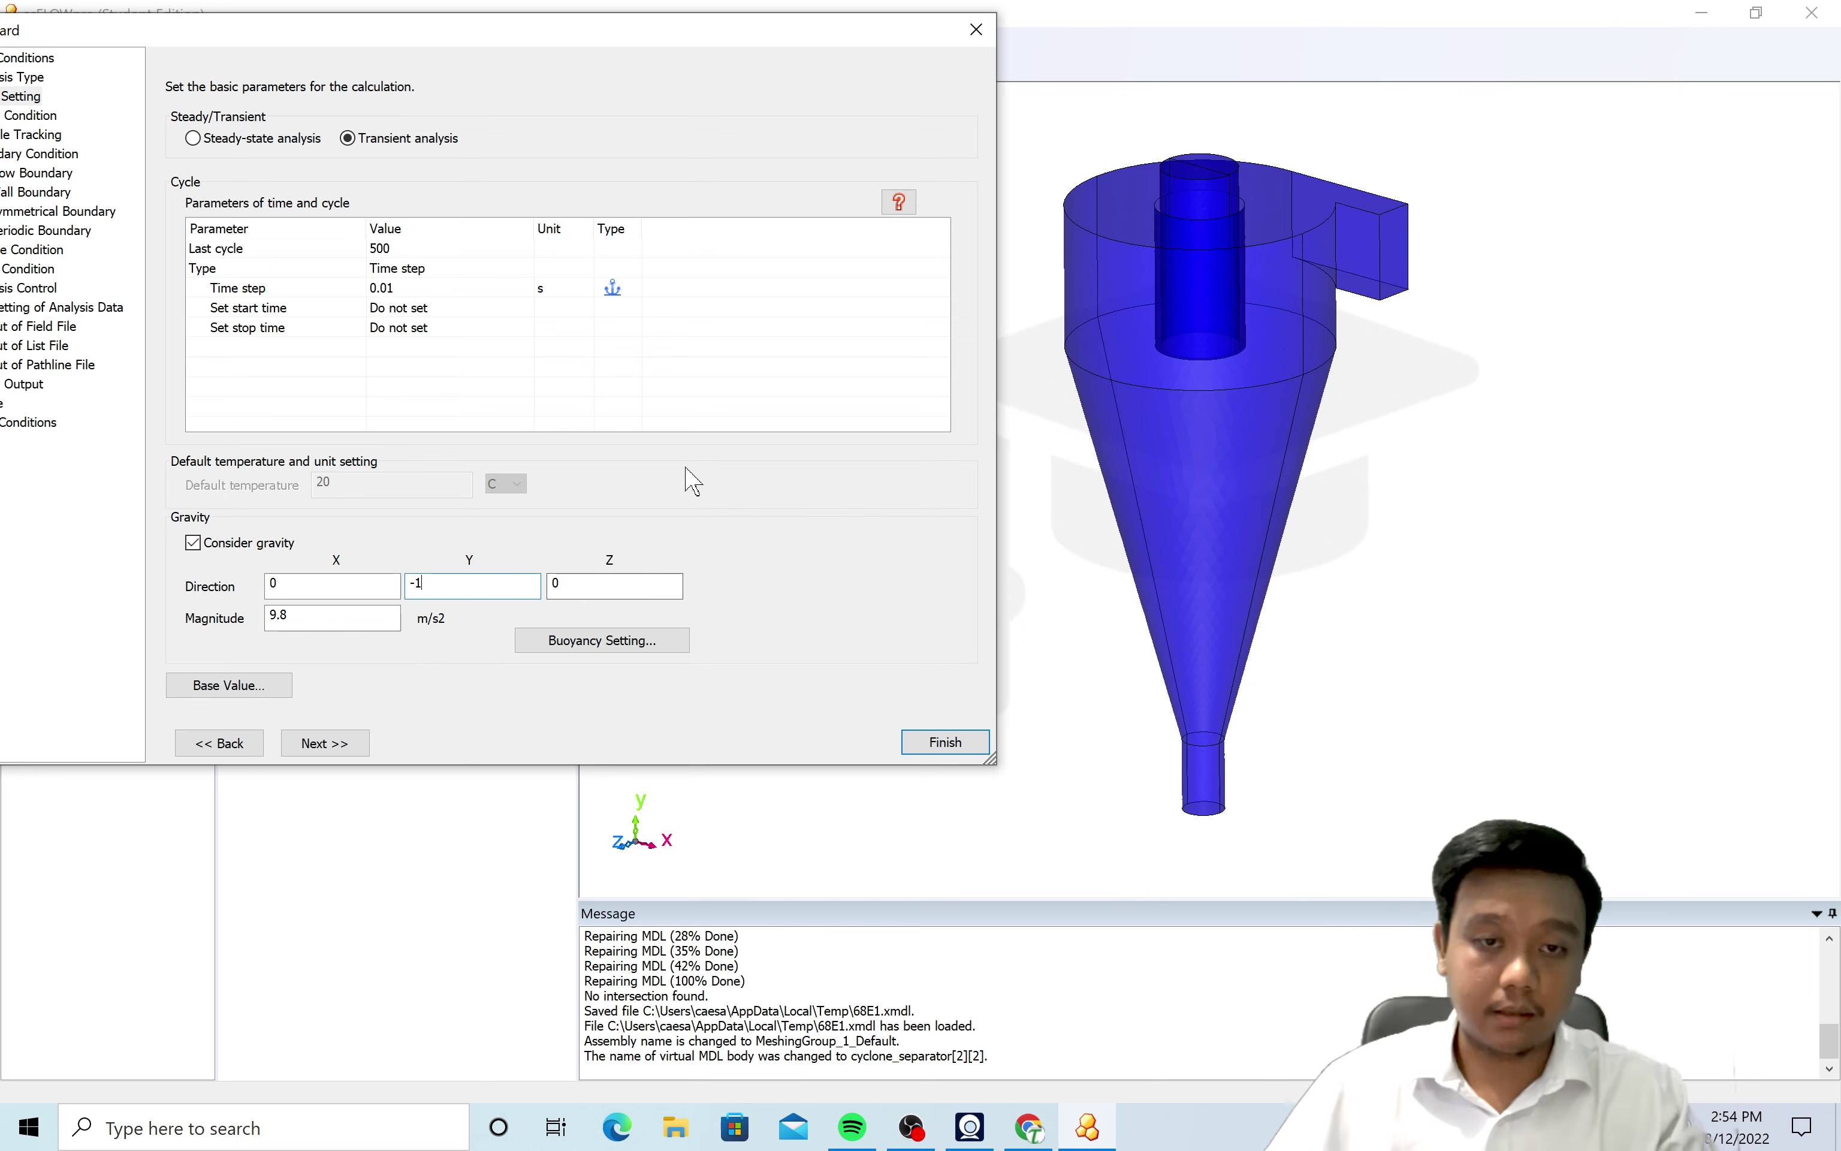
{"action": "left_click_drag", "start_coordinate": [494, 31], "coordinate": [576, 189]}
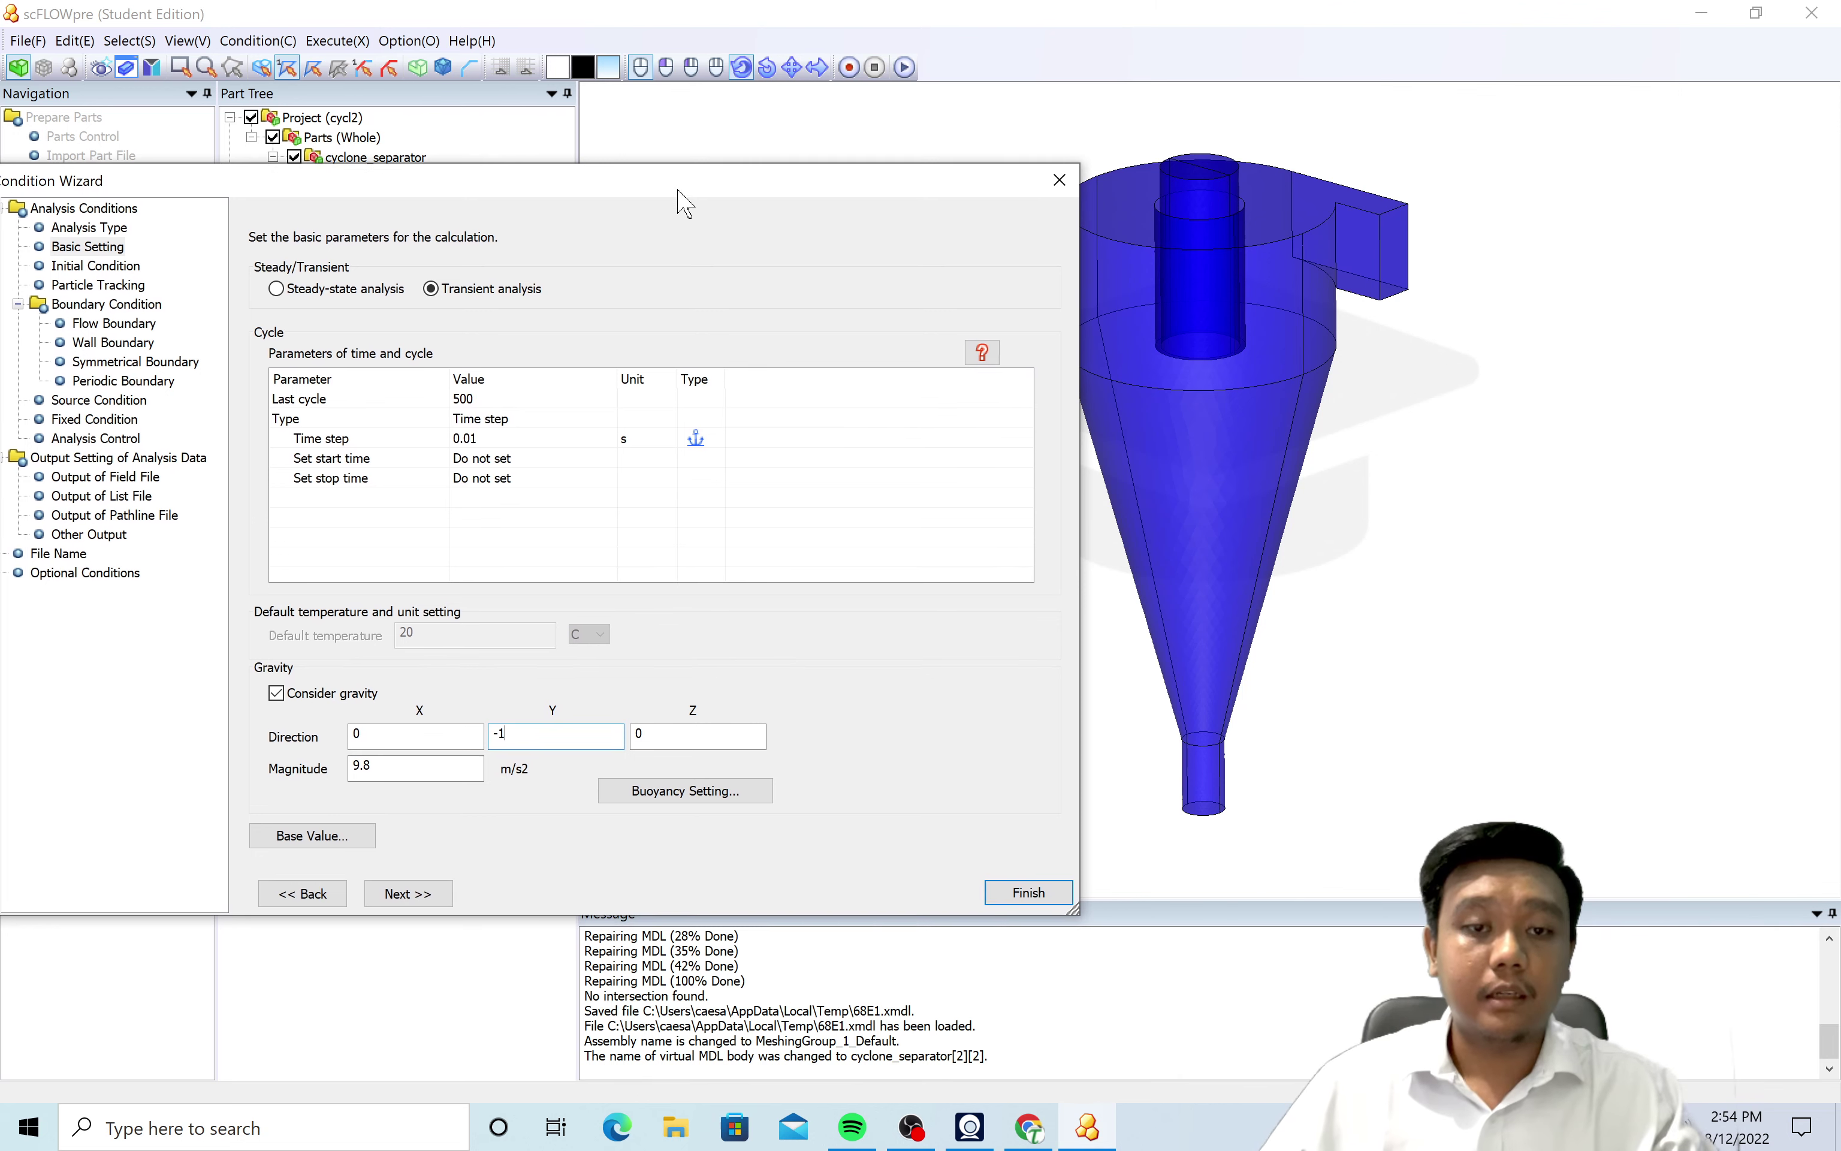
{"action": "left_click_drag", "start_coordinate": [678, 195], "coordinate": [778, 190]}
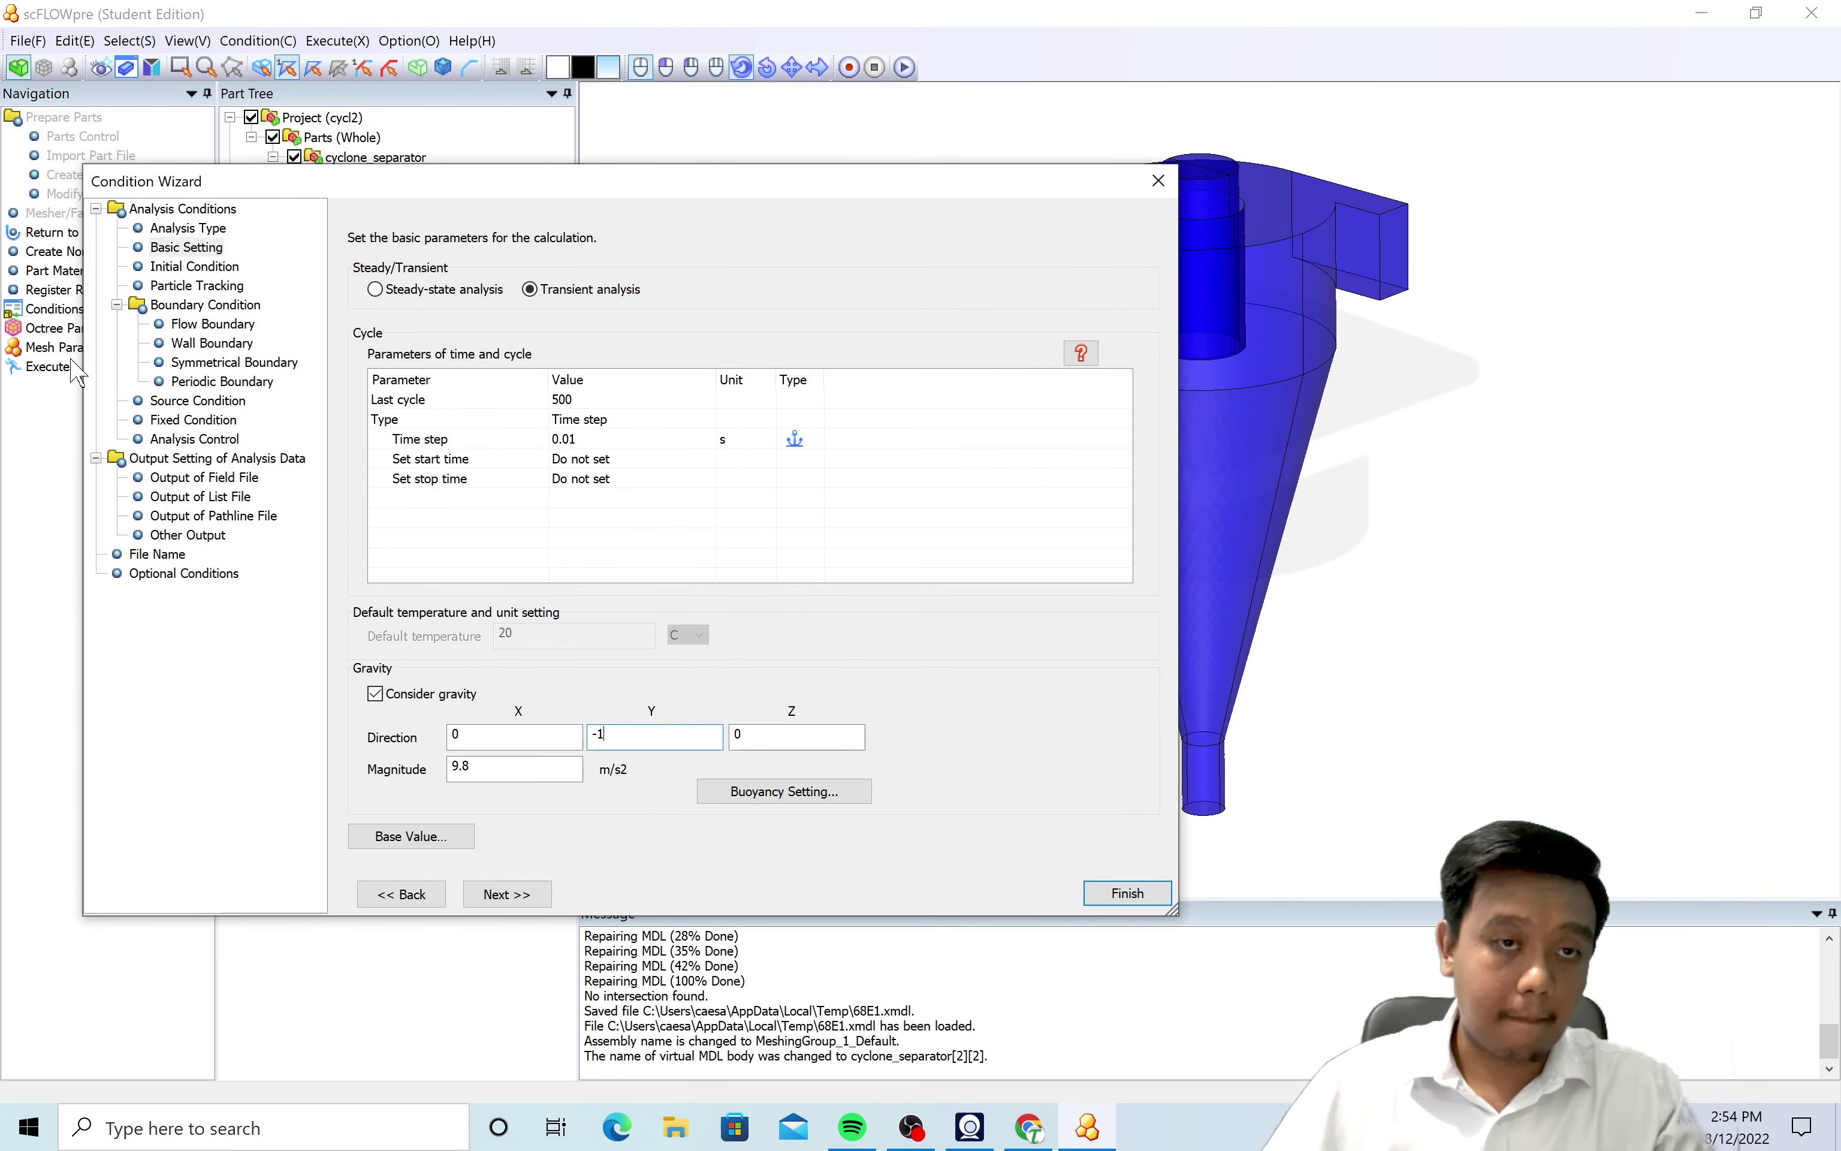
Start registering a particle for the particle tracking condition, named dust and with the type Mass particle.
{"action": "left_click", "coordinate": [190, 268]}
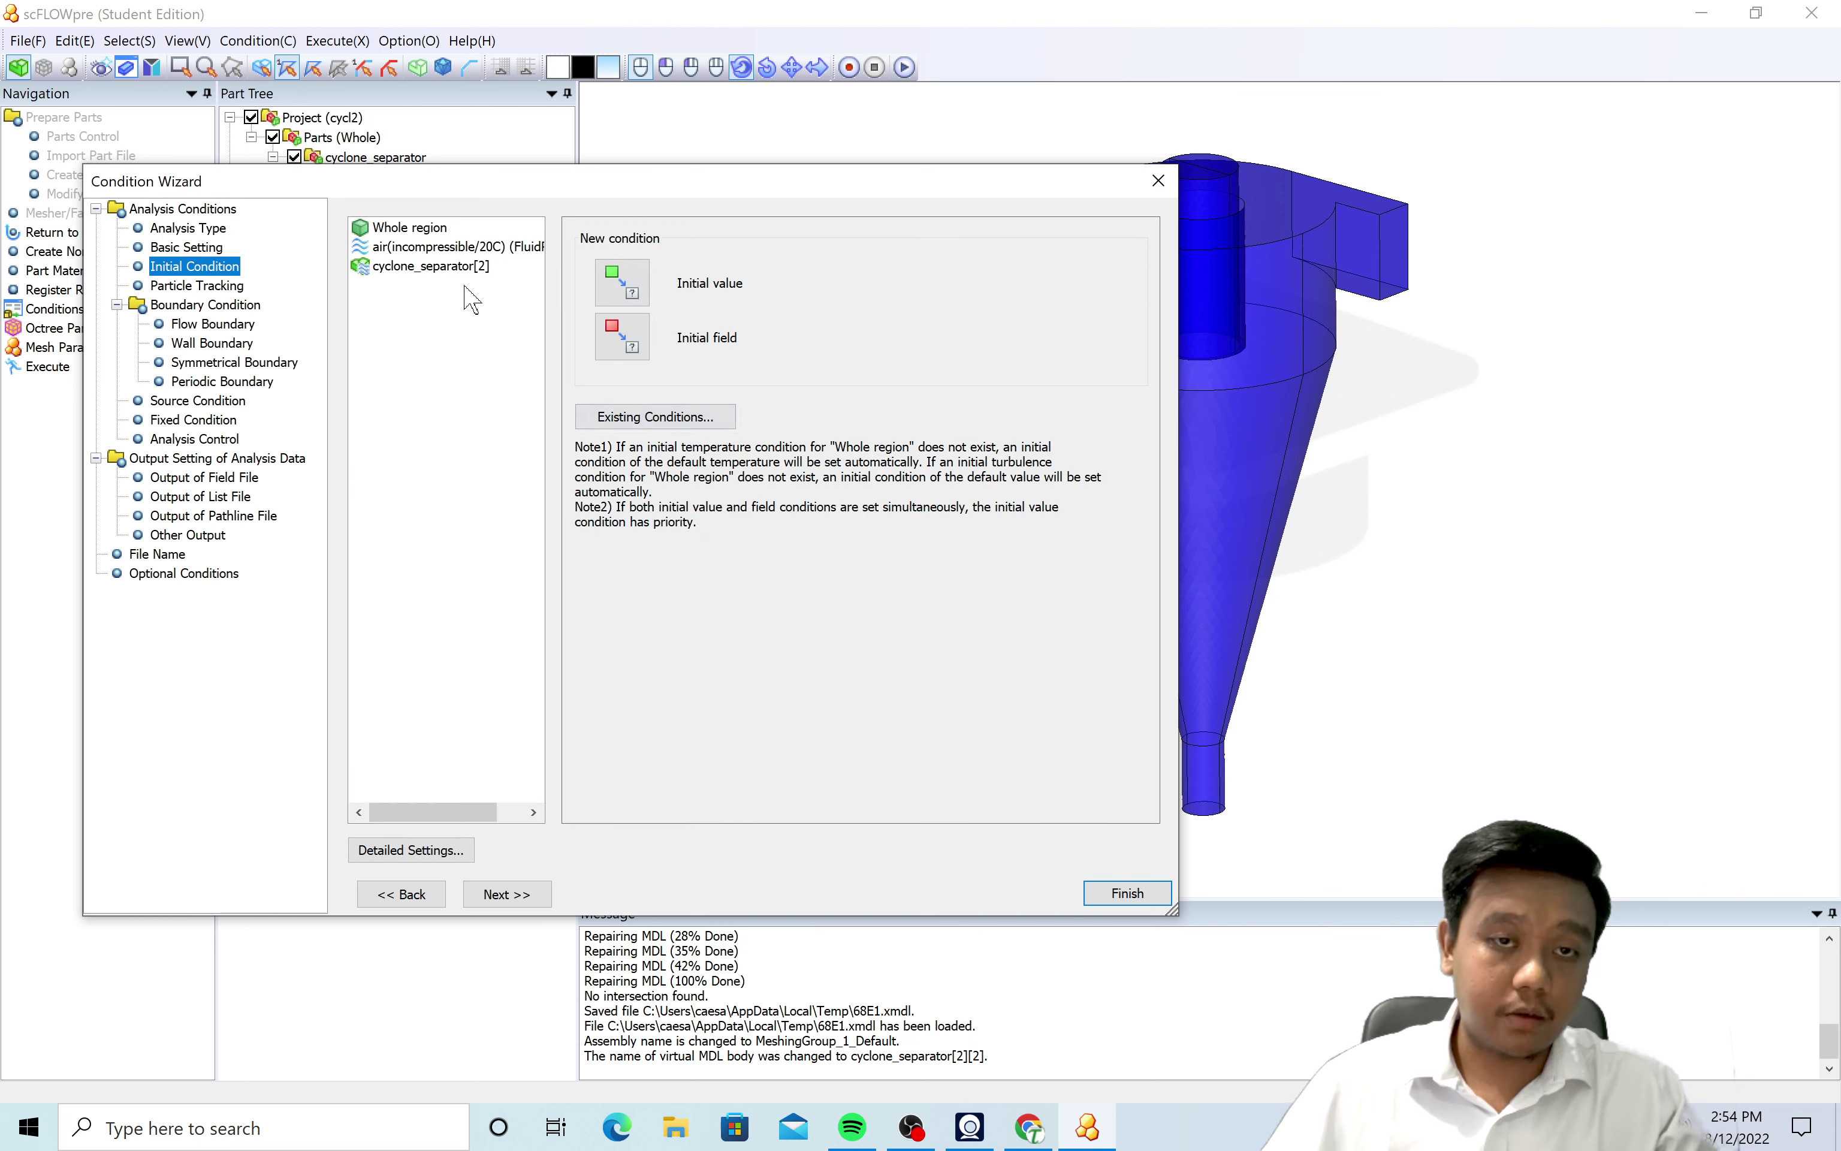
{"action": "left_click", "coordinate": [183, 286]}
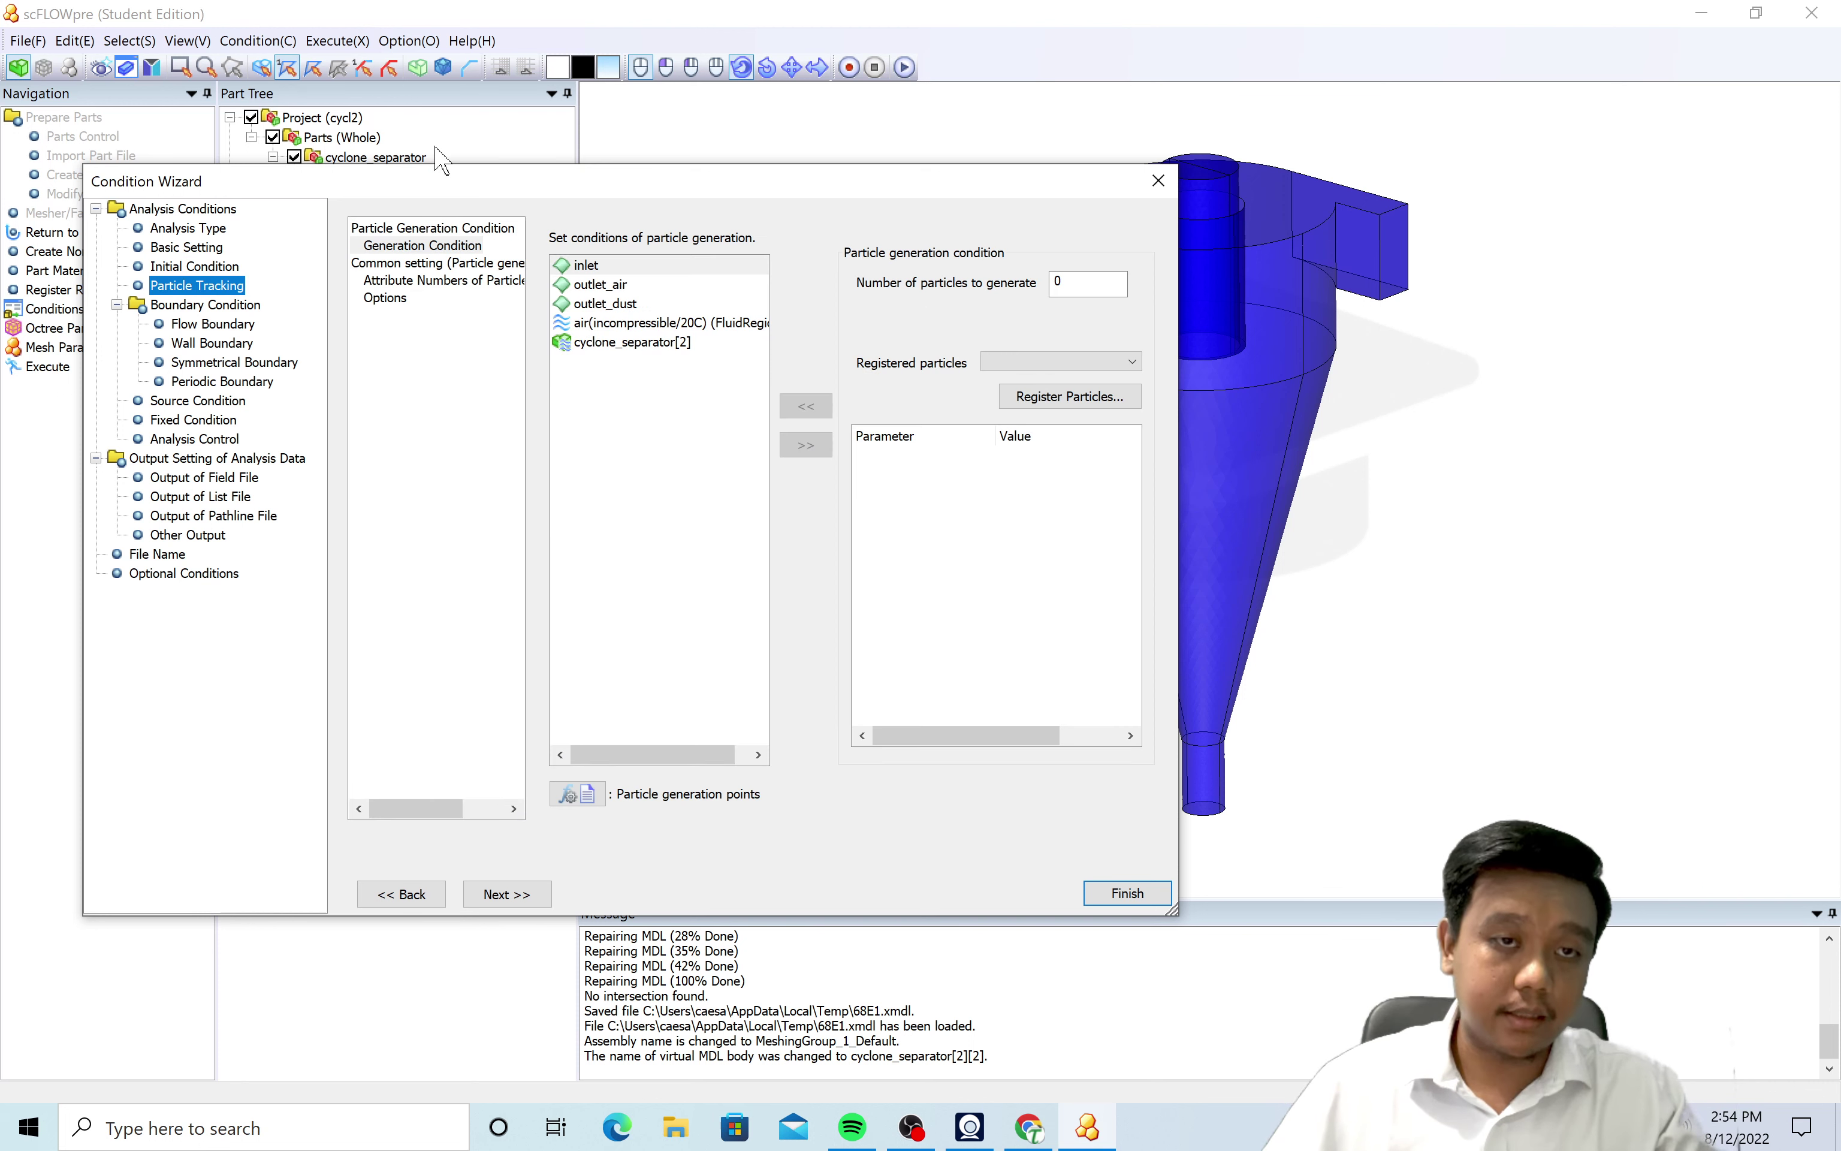
{"action": "left_click_drag", "start_coordinate": [763, 197], "coordinate": [858, 257]}
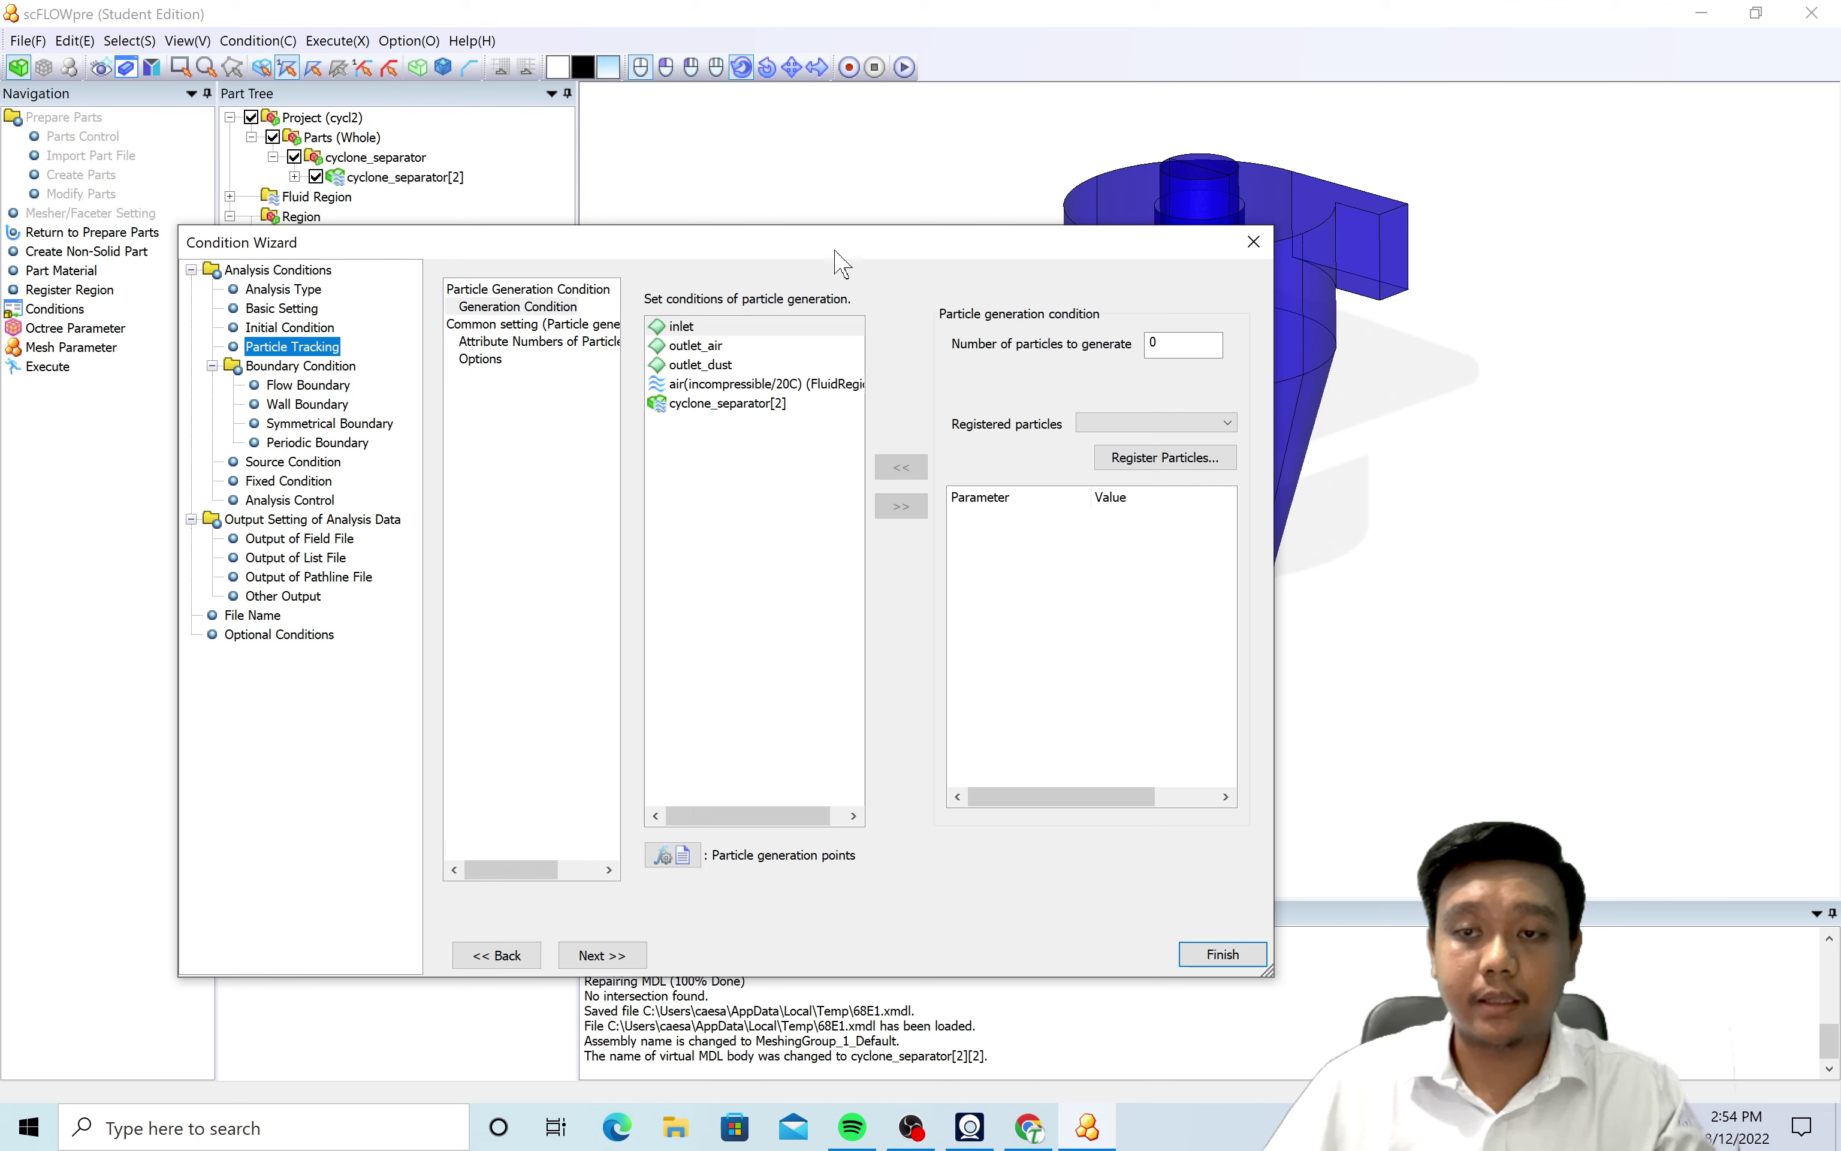
{"action": "left_click", "coordinate": [1183, 423]}
{"action": "left_click", "coordinate": [1181, 417]}
{"action": "left_click", "coordinate": [1172, 457]}
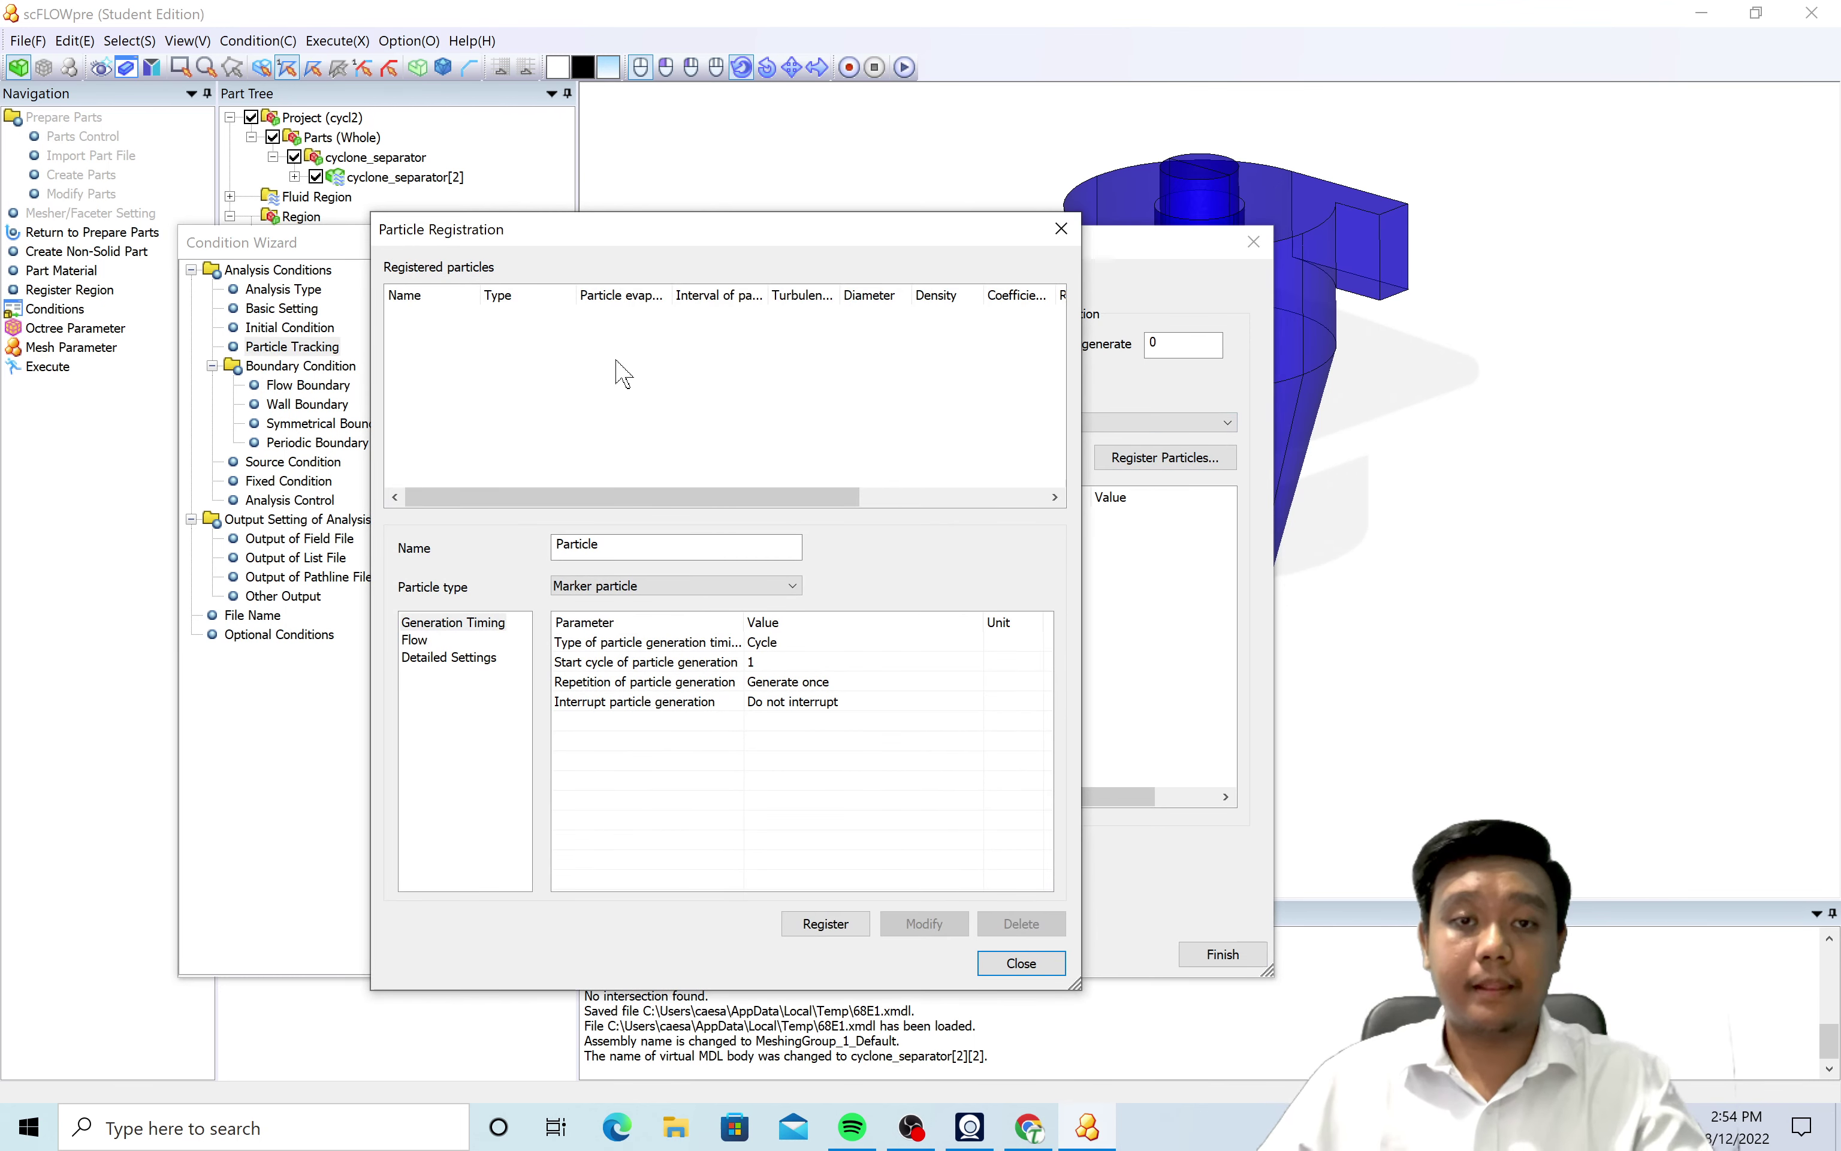
{"action": "type", "text": "dust"}
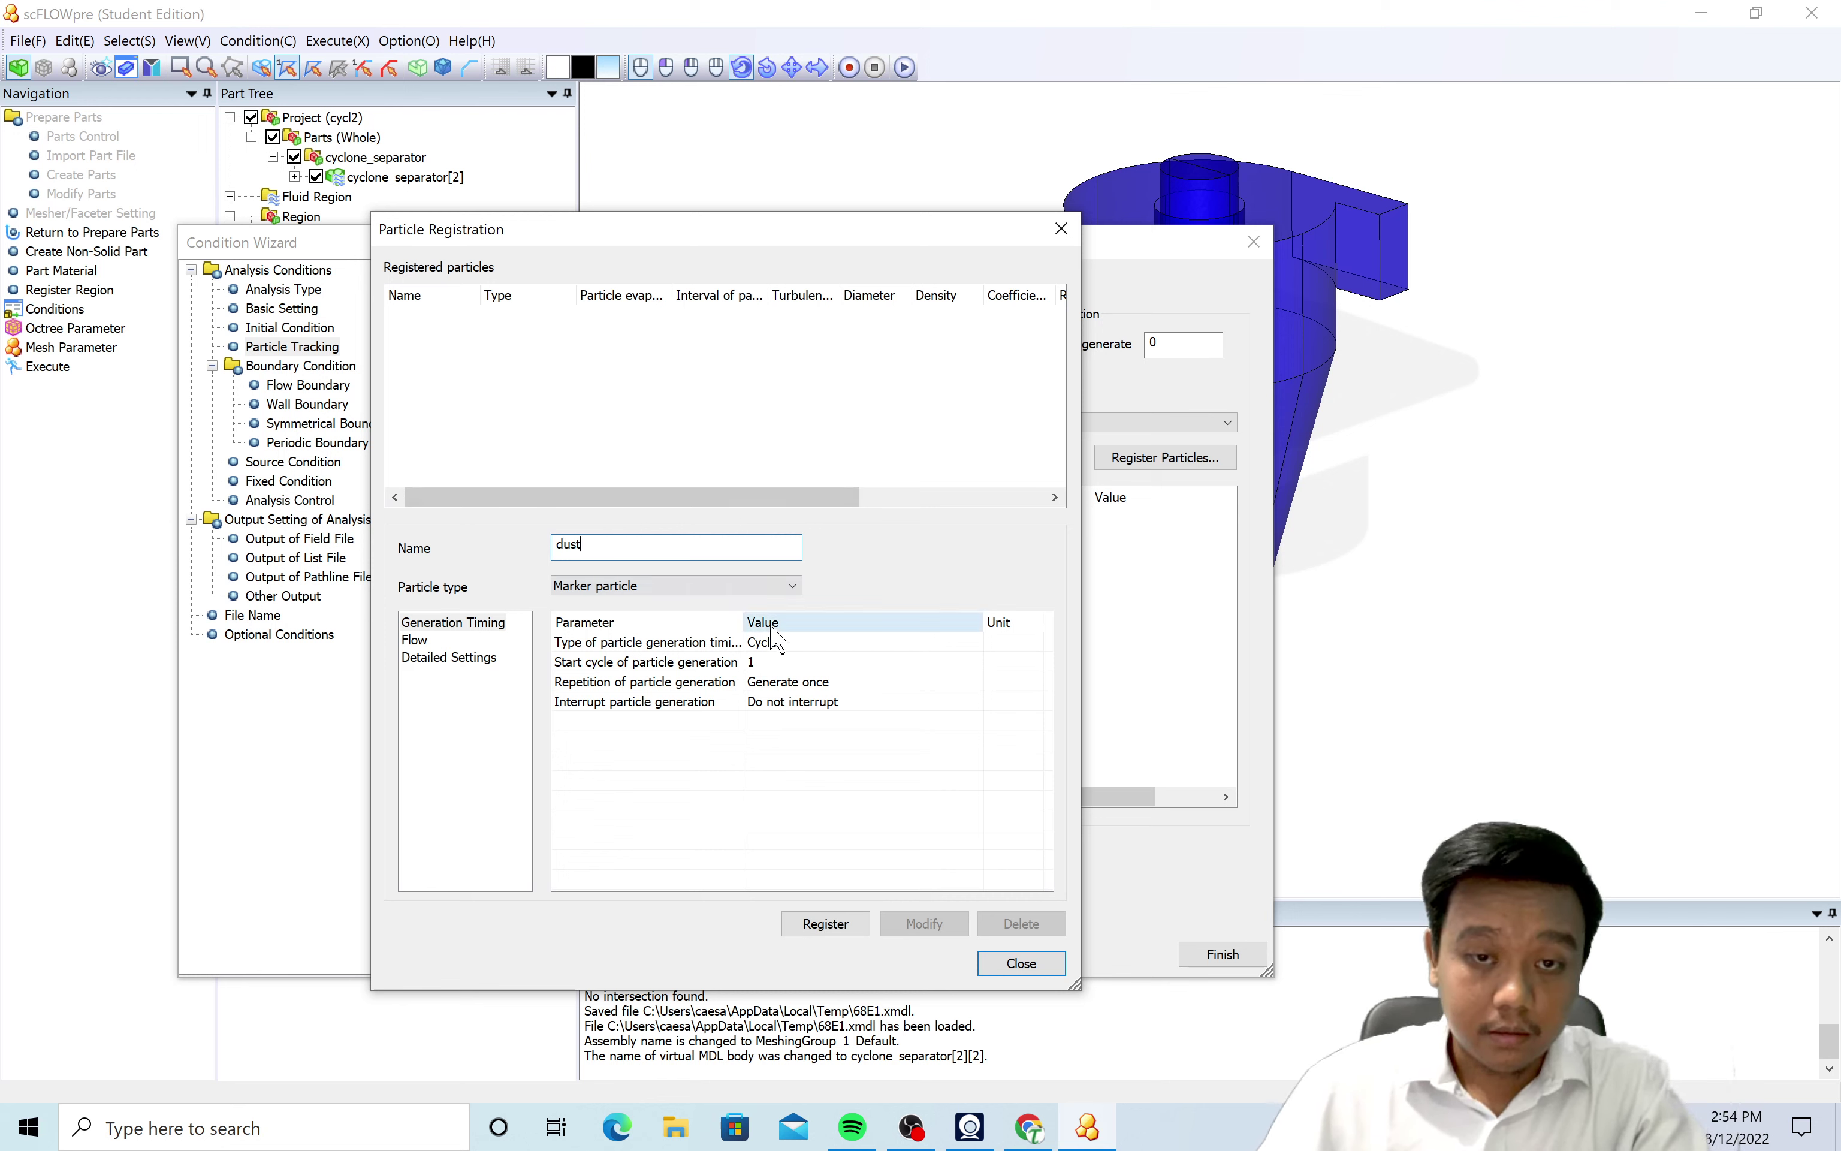
{"action": "left_click", "coordinate": [698, 588]}
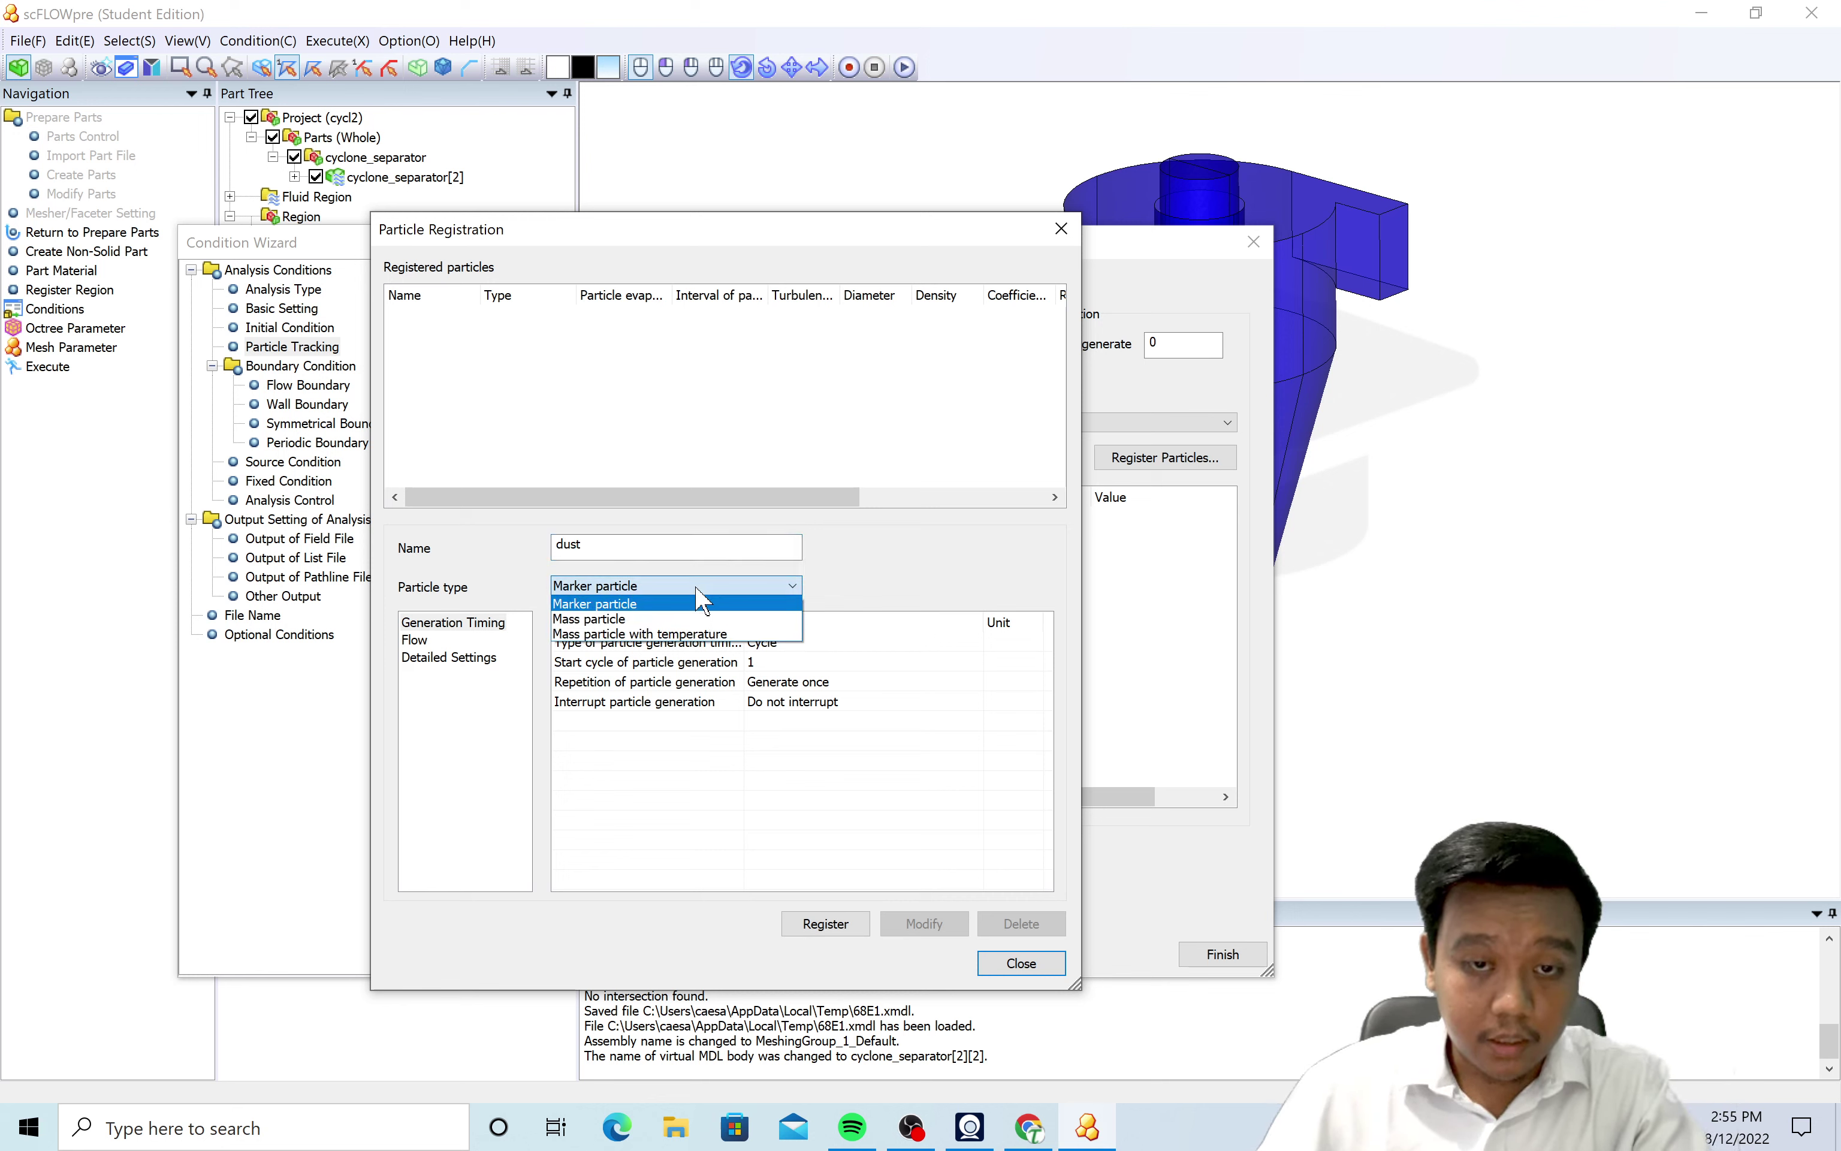
{"action": "left_click", "coordinate": [622, 620]}
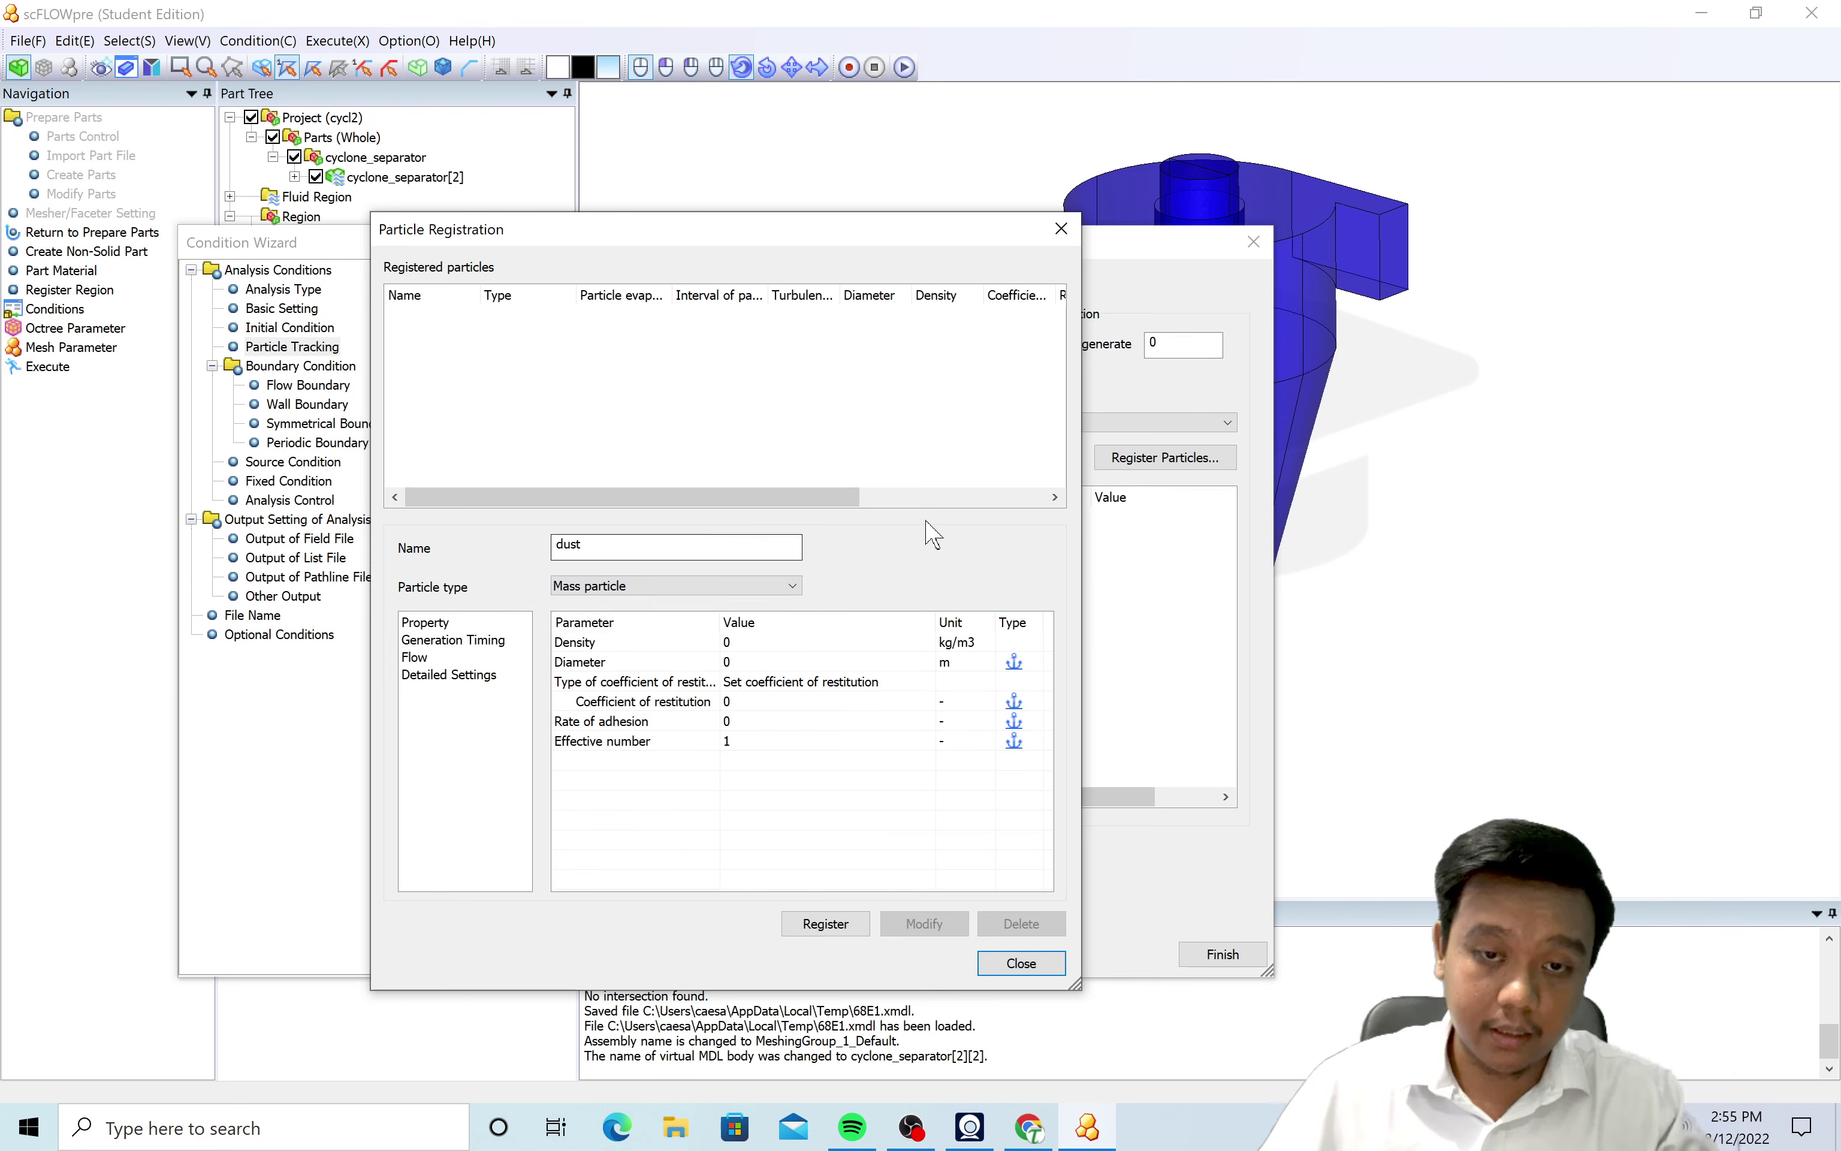
Set the dust particle's density to 1000 kg/m3 and its diameter to 0.1 mm.
{"action": "left_click", "coordinate": [777, 643]}
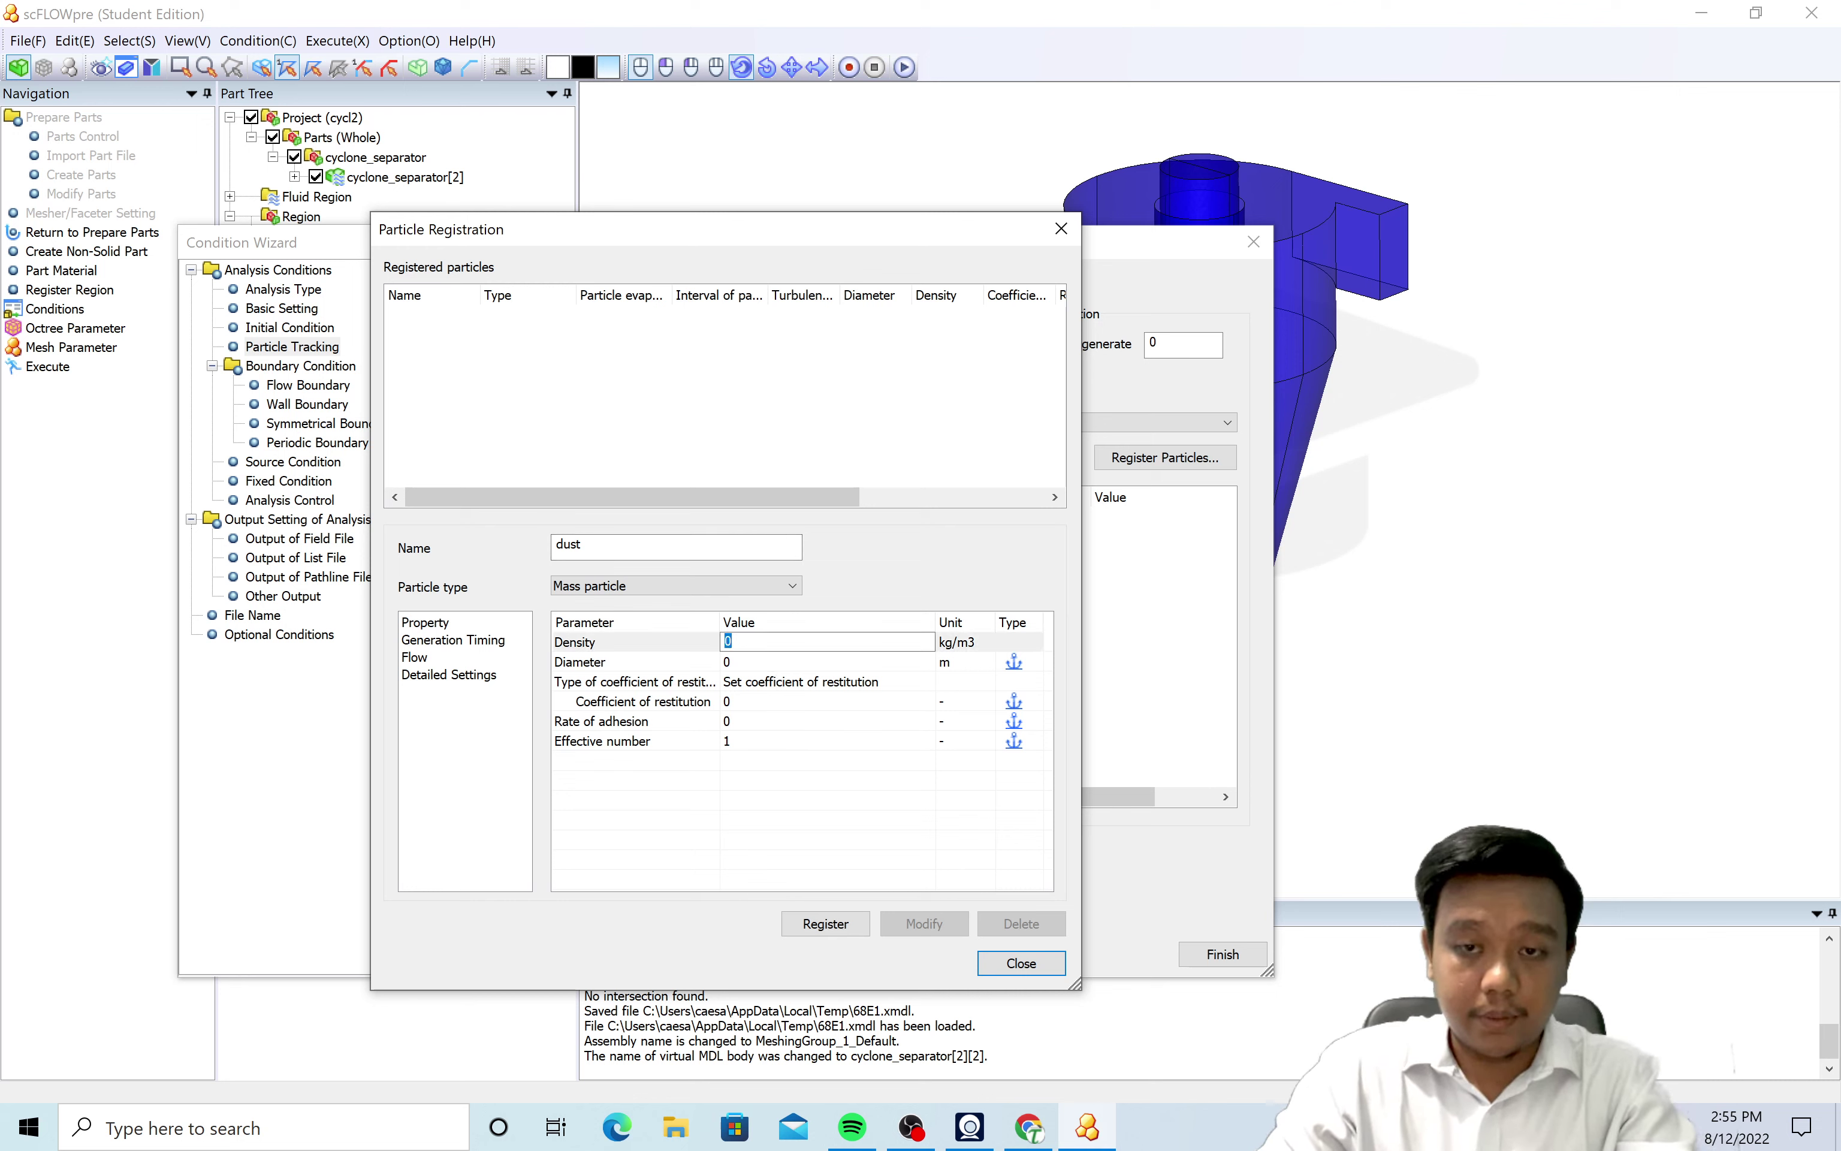
{"action": "key", "text": "Return"}
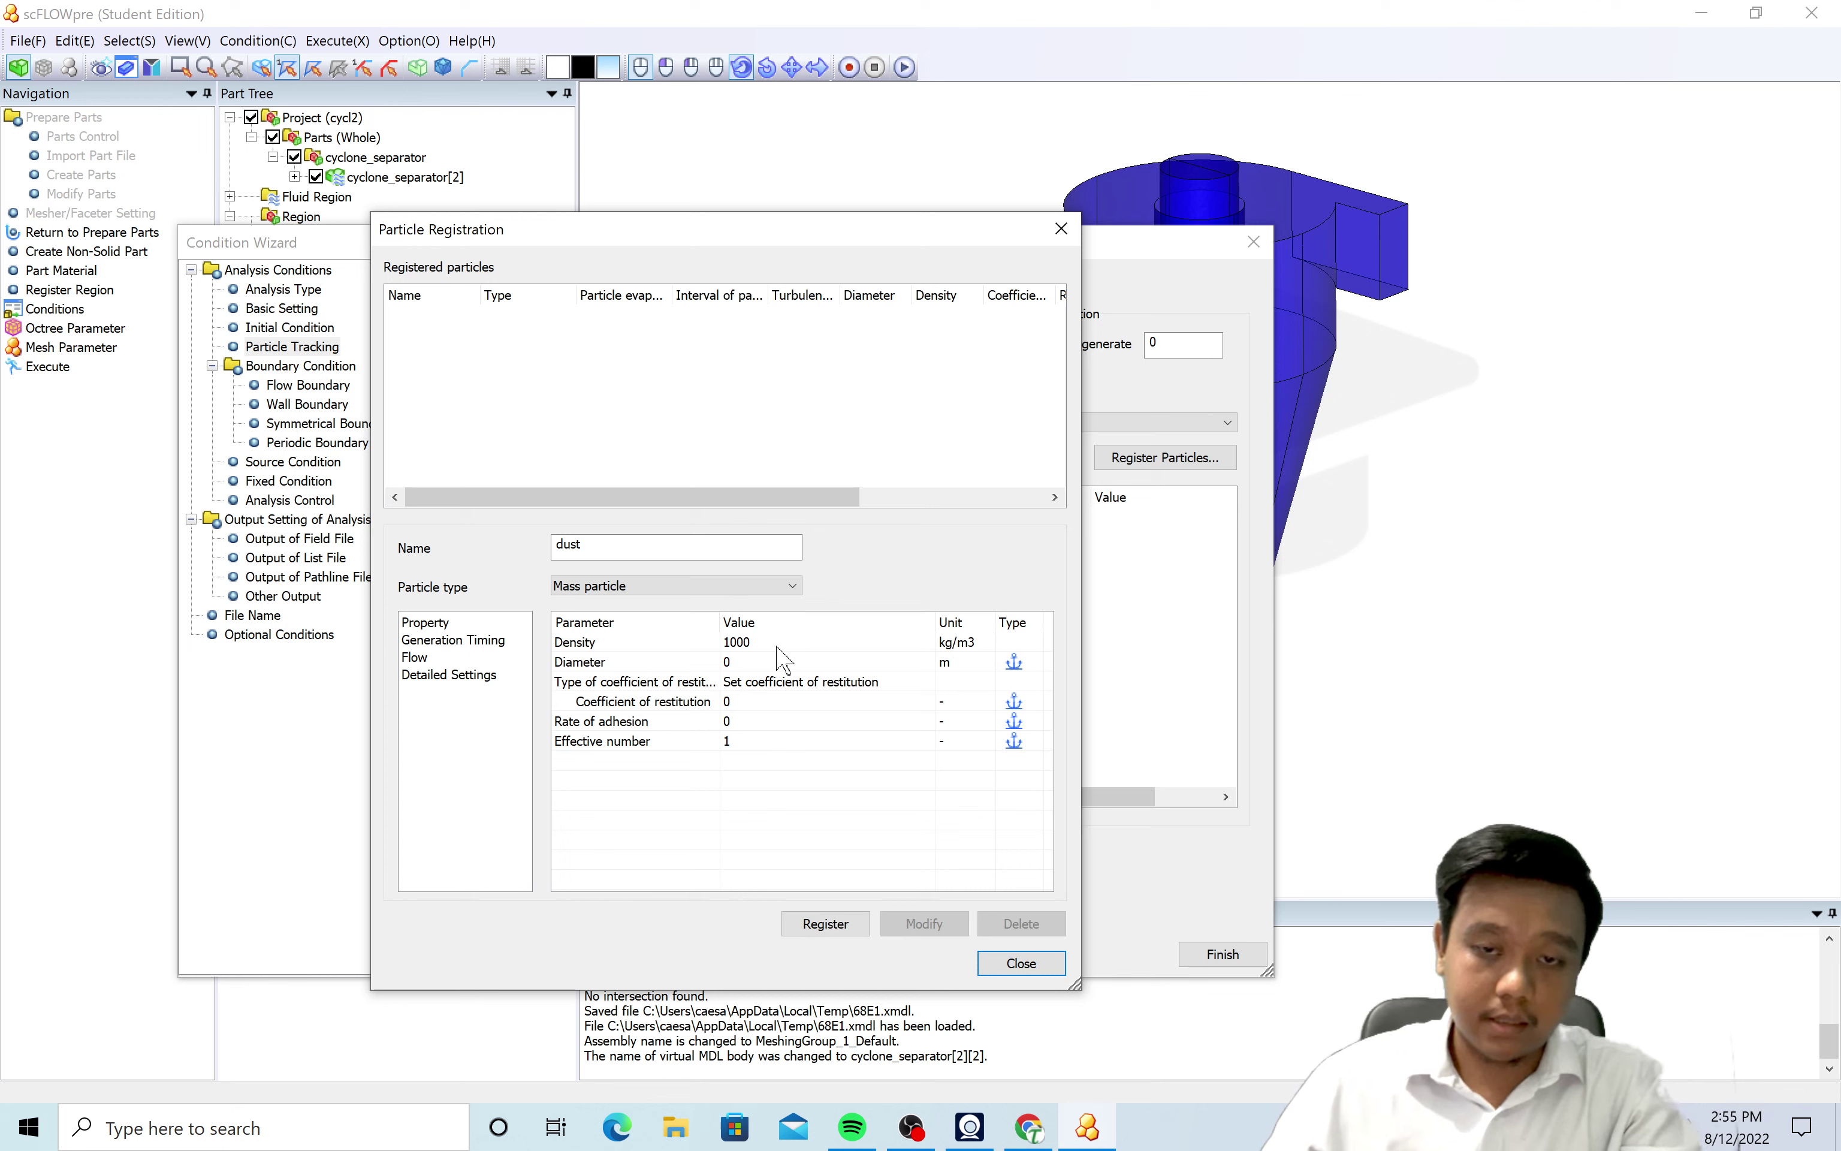
{"action": "left_click", "coordinate": [960, 662]}
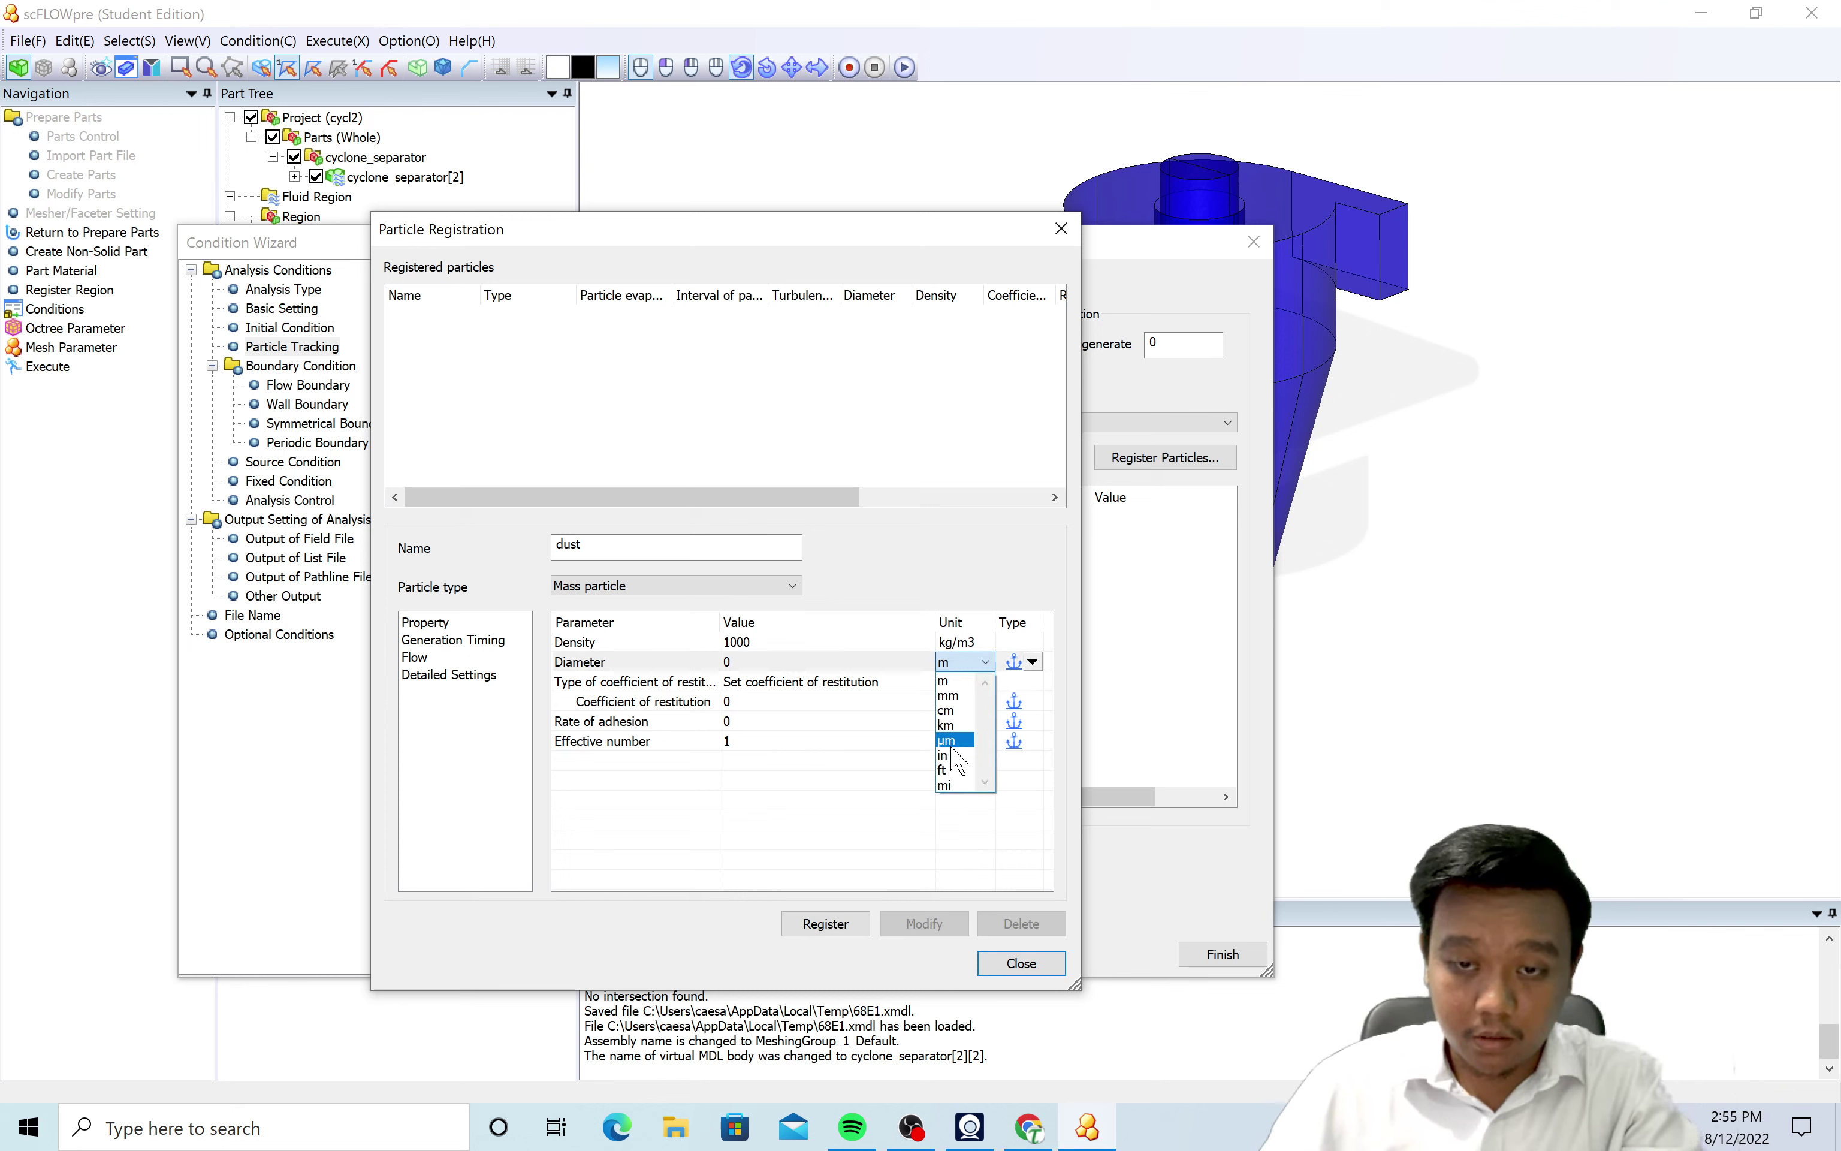
{"action": "left_click", "coordinate": [948, 695]}
{"action": "left_click", "coordinate": [901, 664]}
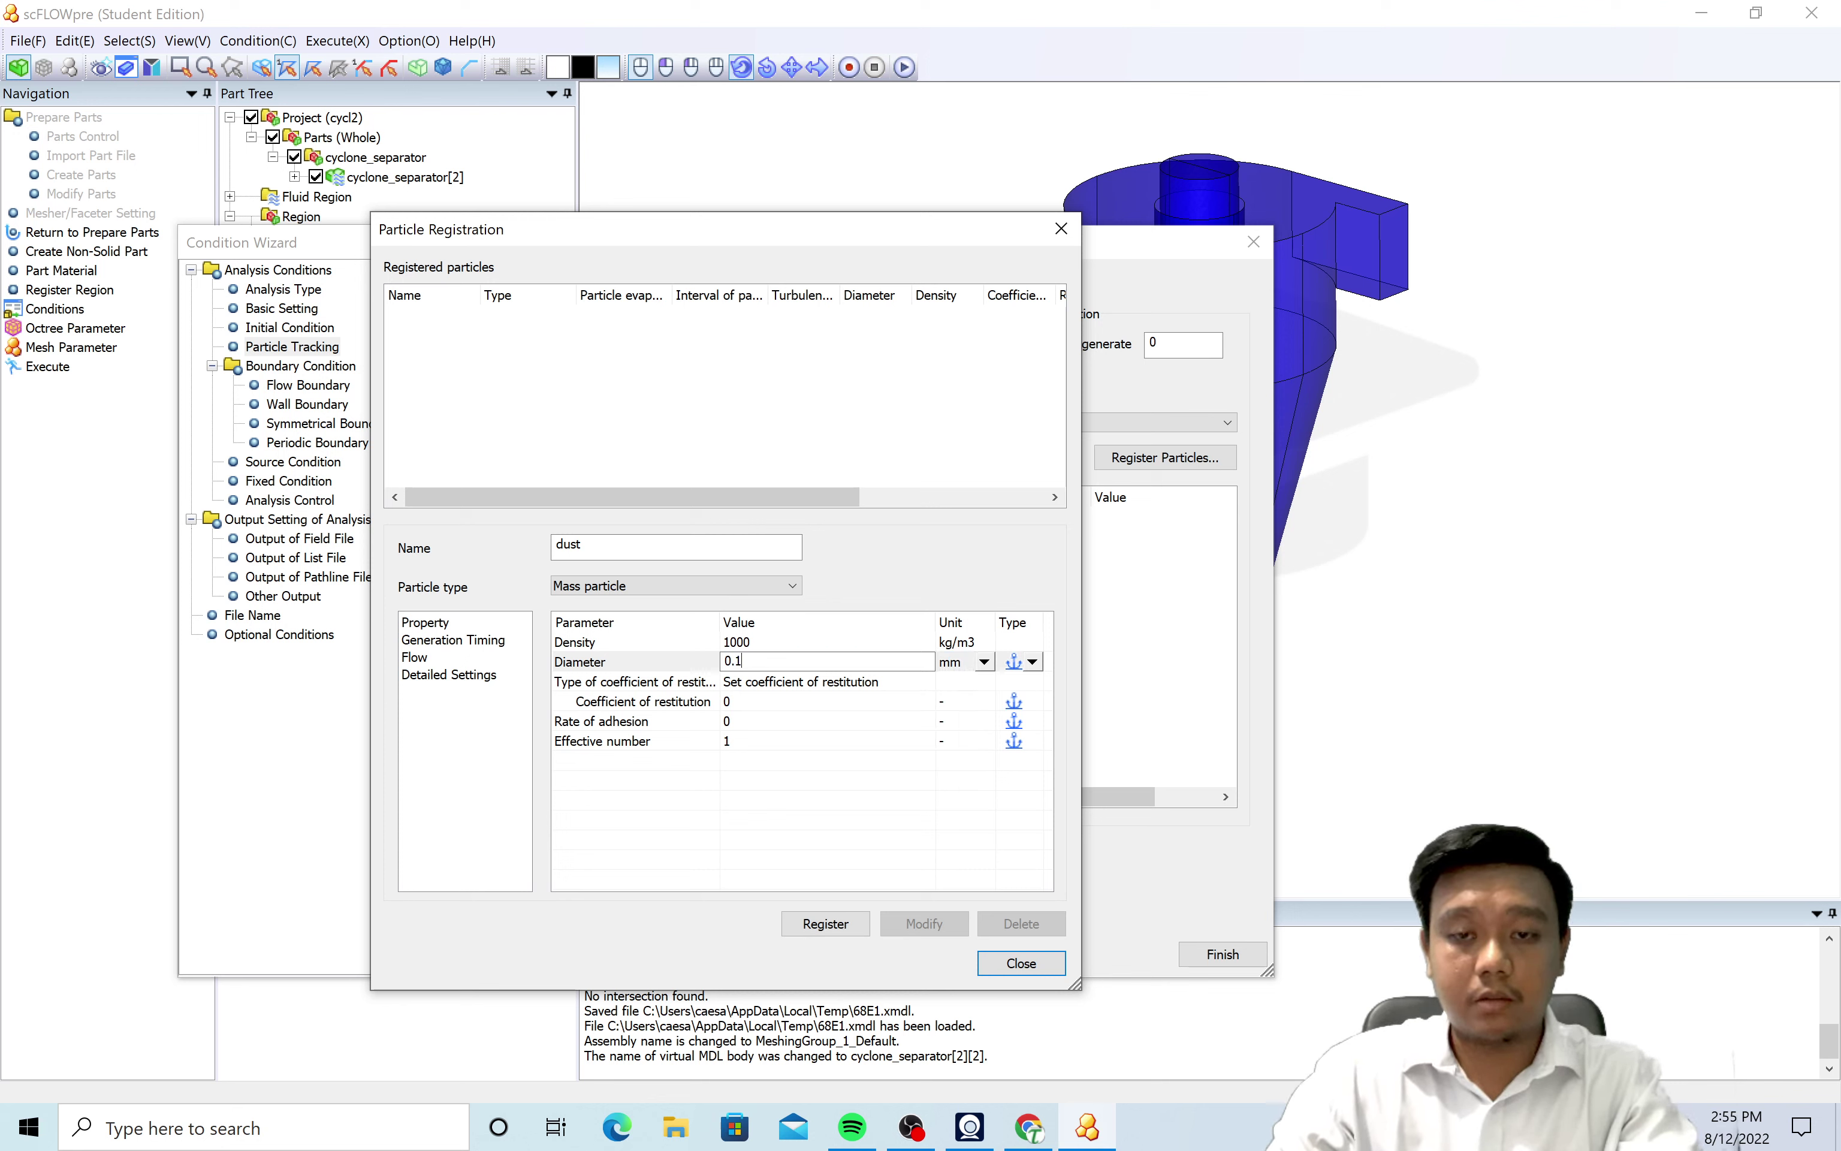
{"action": "key", "text": "Return"}
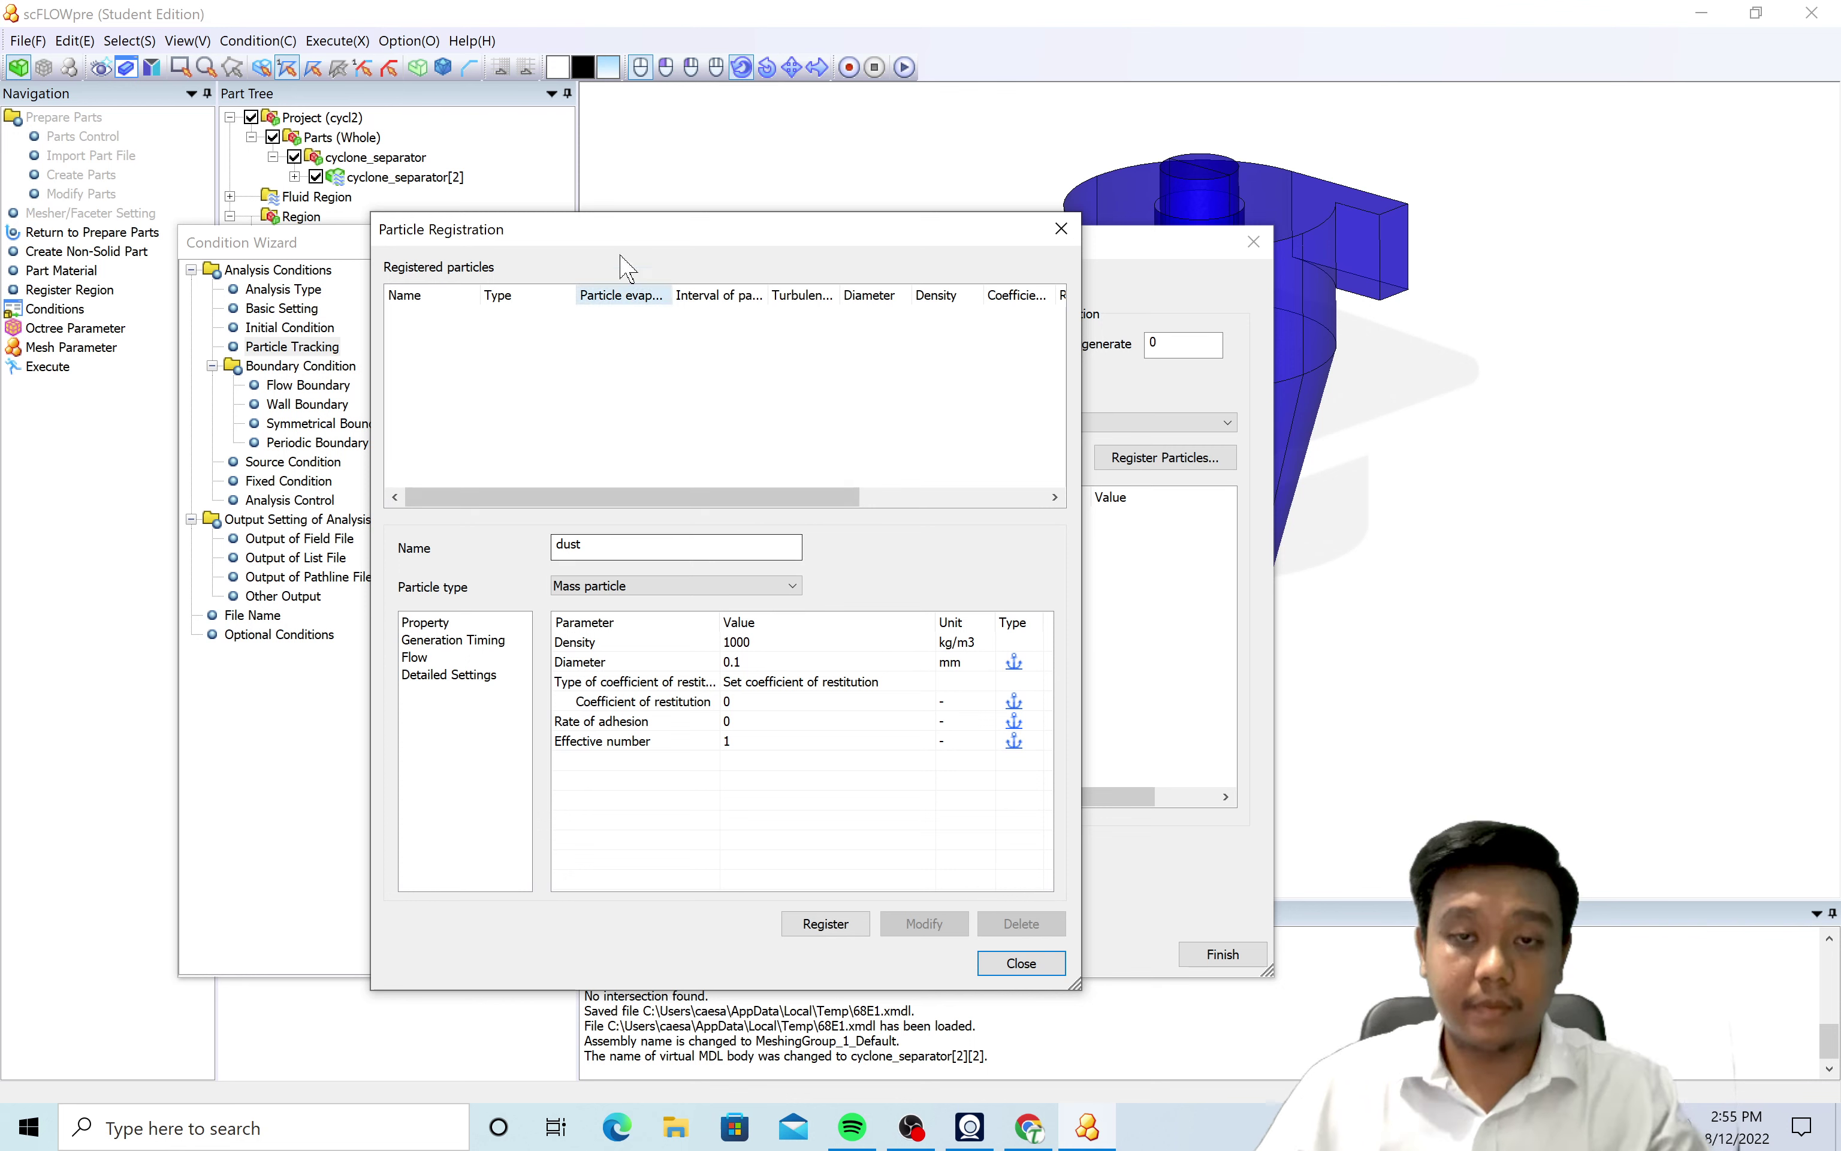
Set the dust particle's coefficient of restitution to 0.9.
{"action": "left_click_drag", "start_coordinate": [625, 225], "coordinate": [644, 217]}
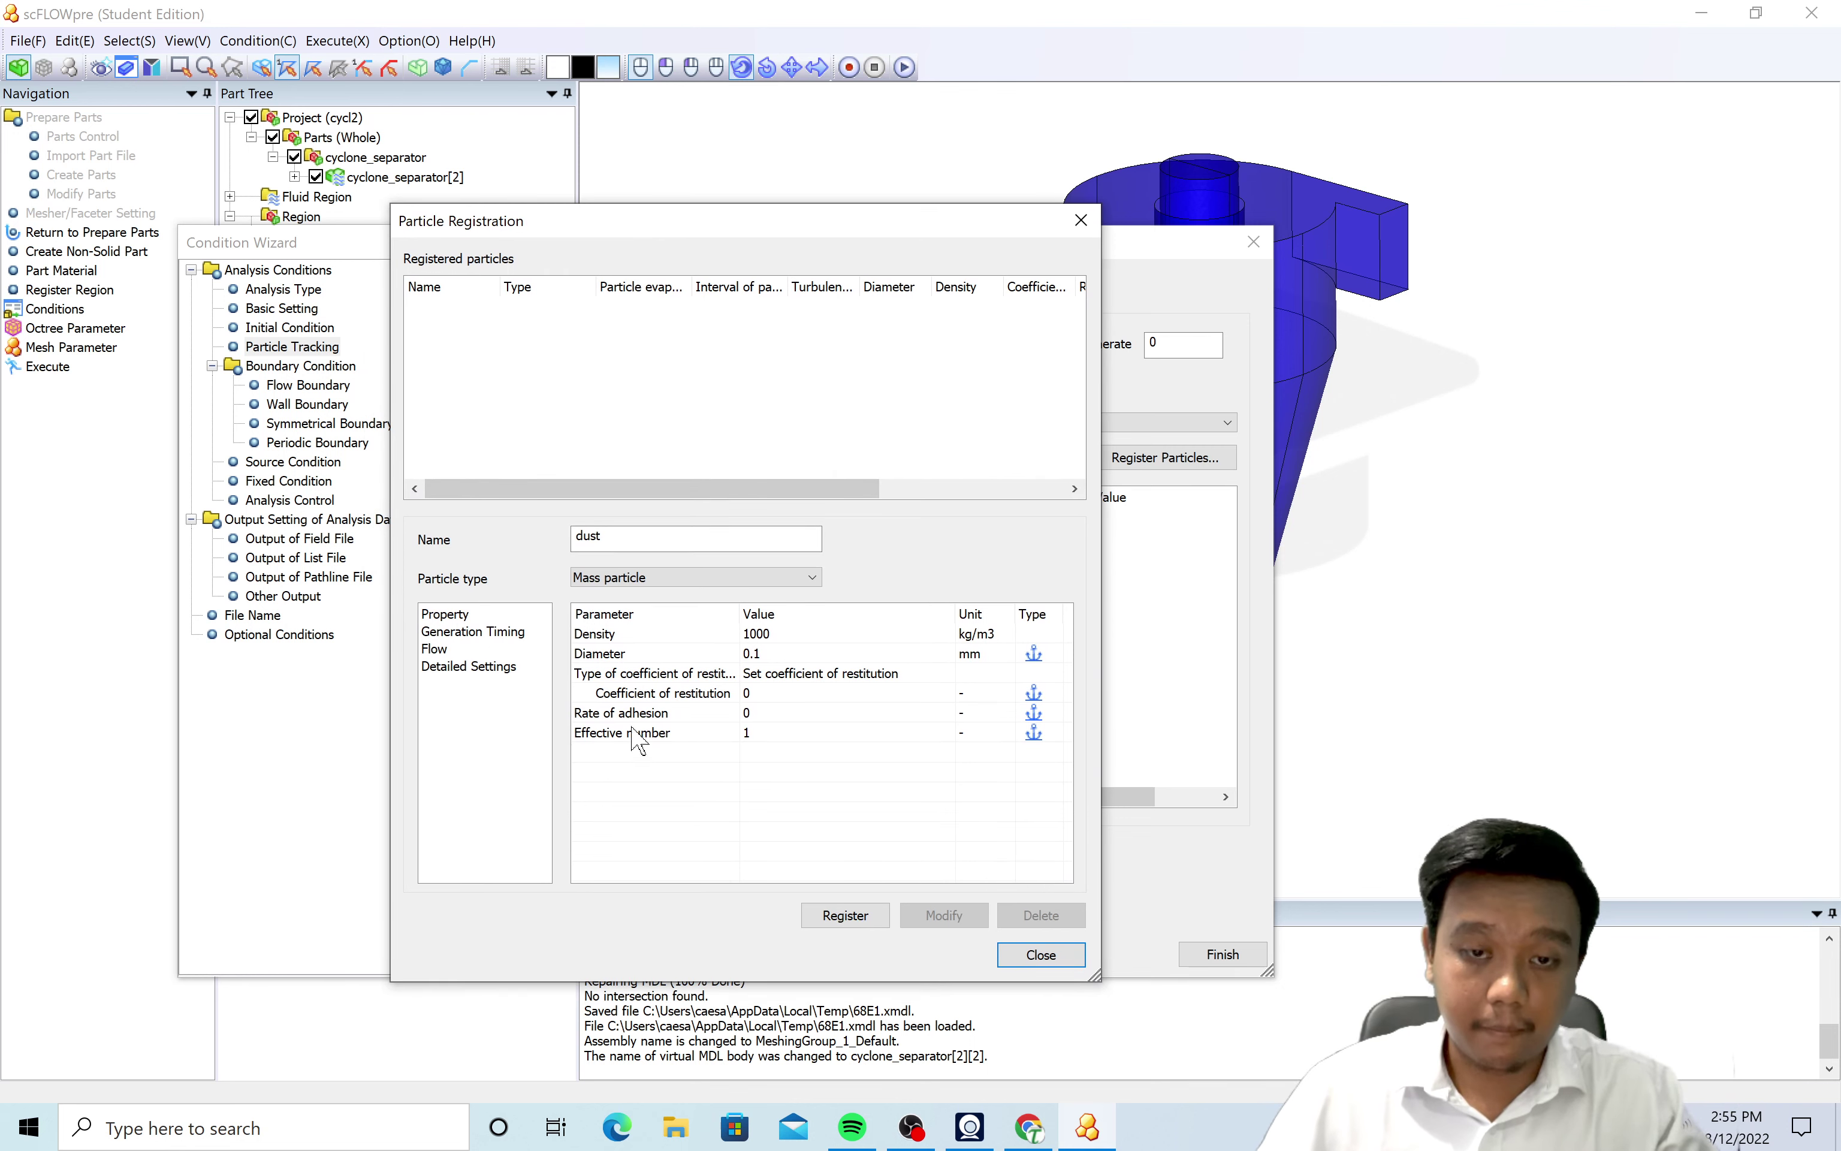
{"action": "left_click", "coordinate": [812, 694]}
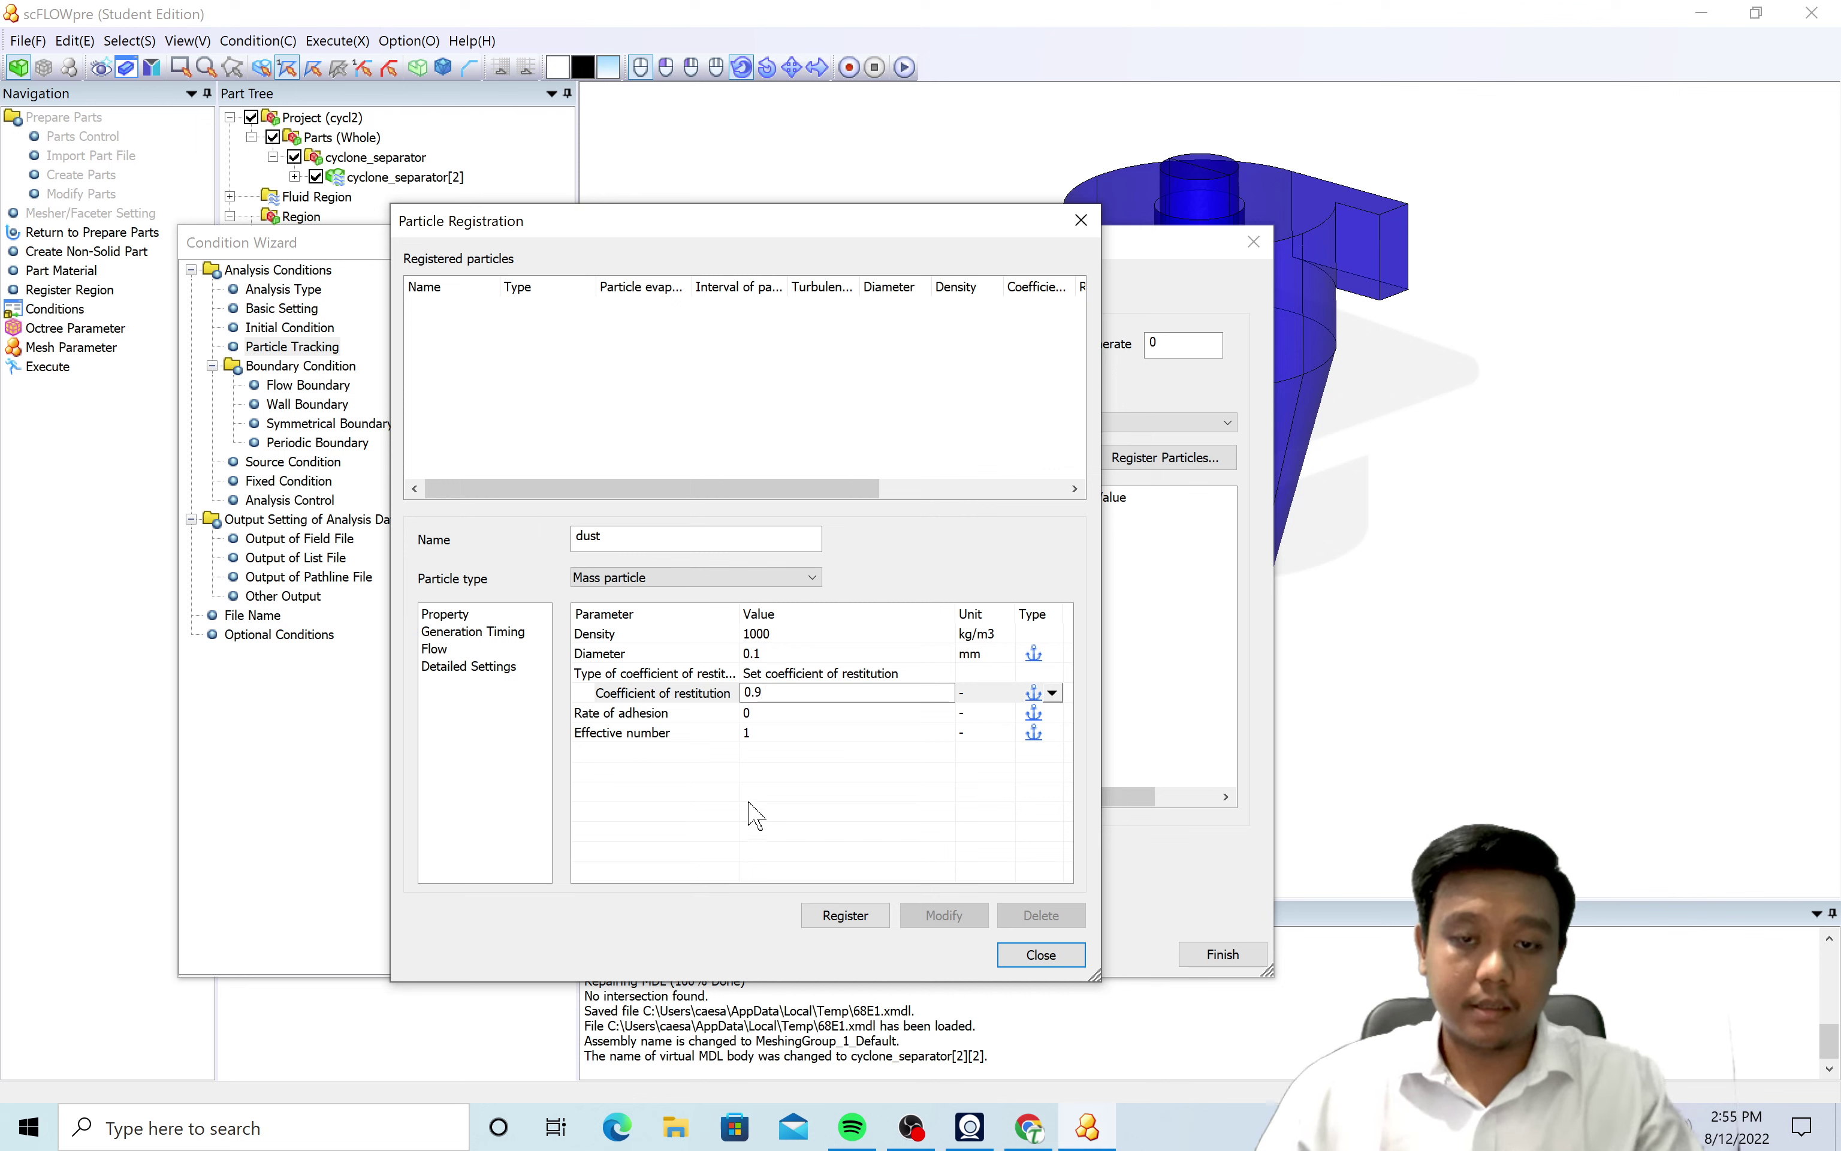
{"action": "left_click", "coordinate": [638, 652]}
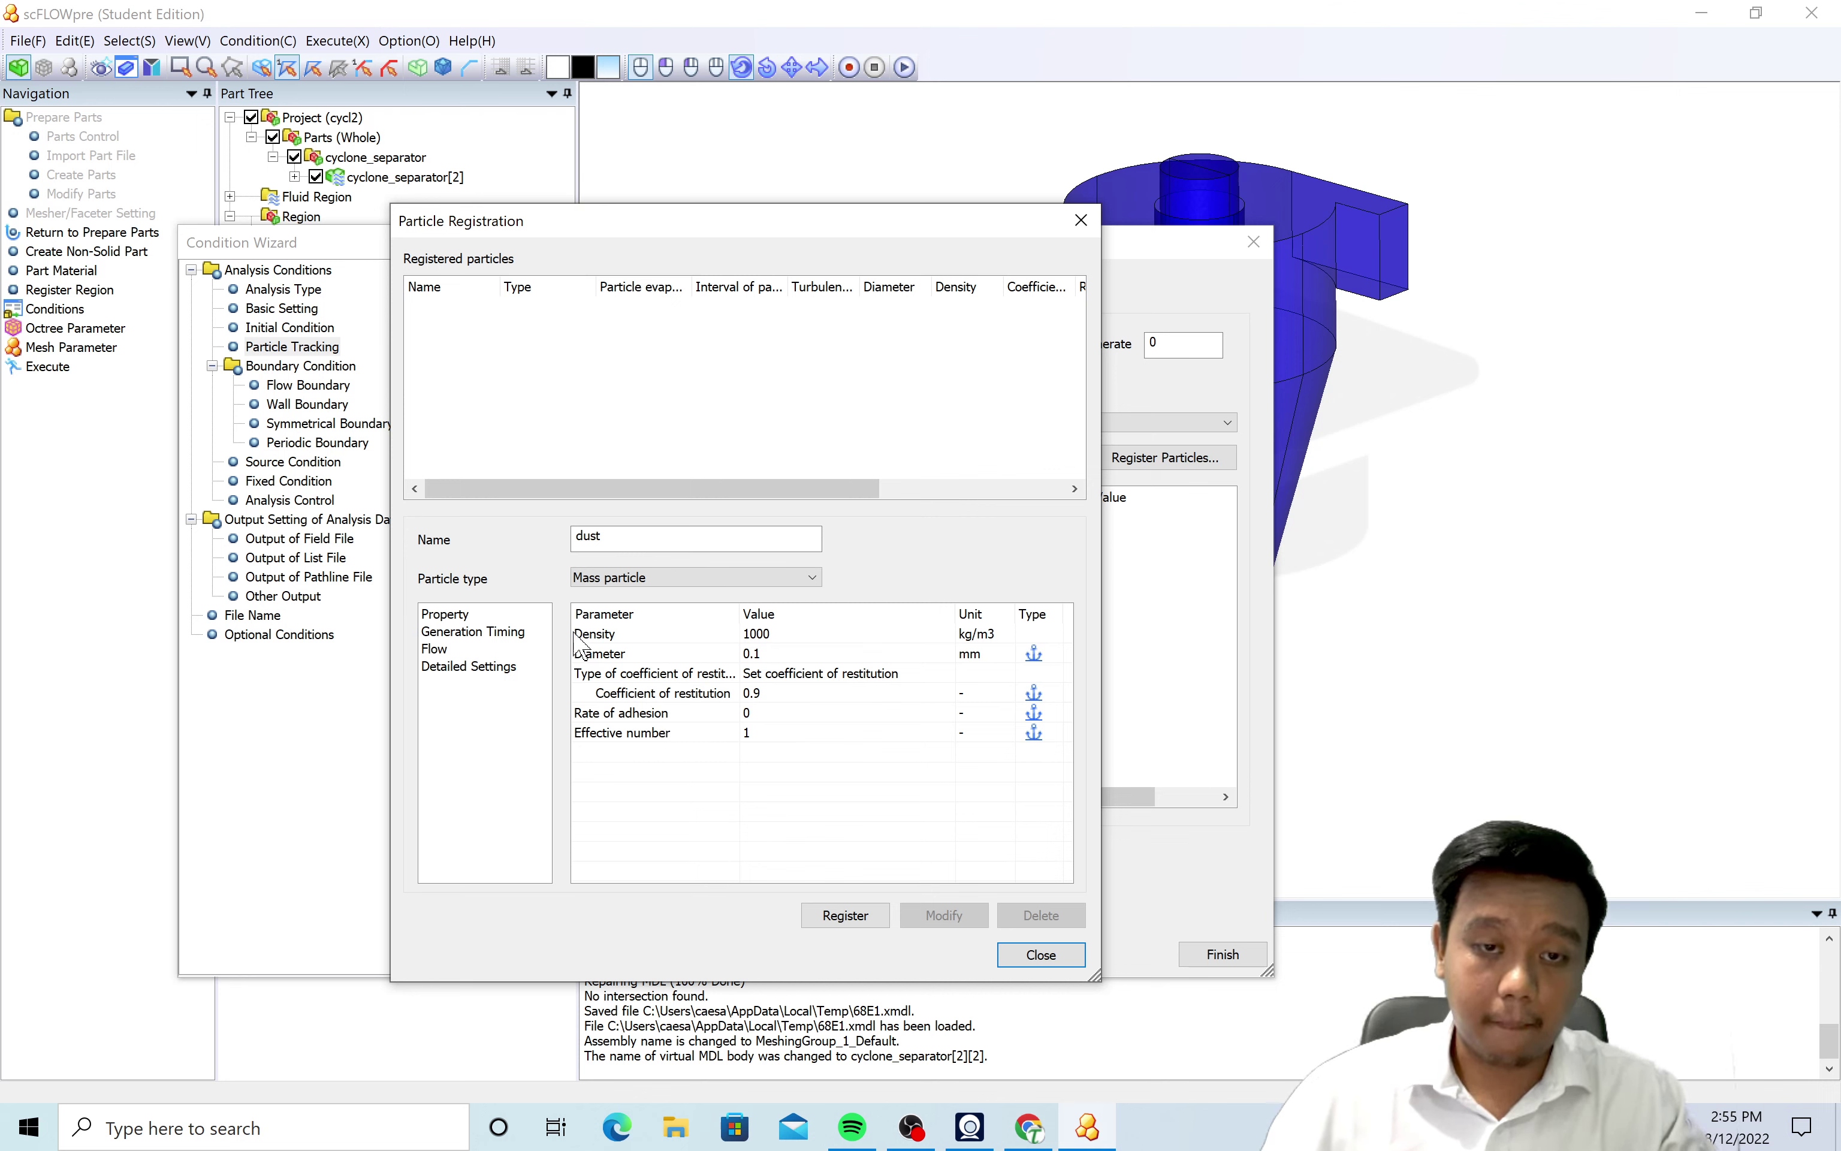
Base the dust particle's generation timing on Time, with a start time of 1 s.
{"action": "left_click", "coordinate": [480, 632]}
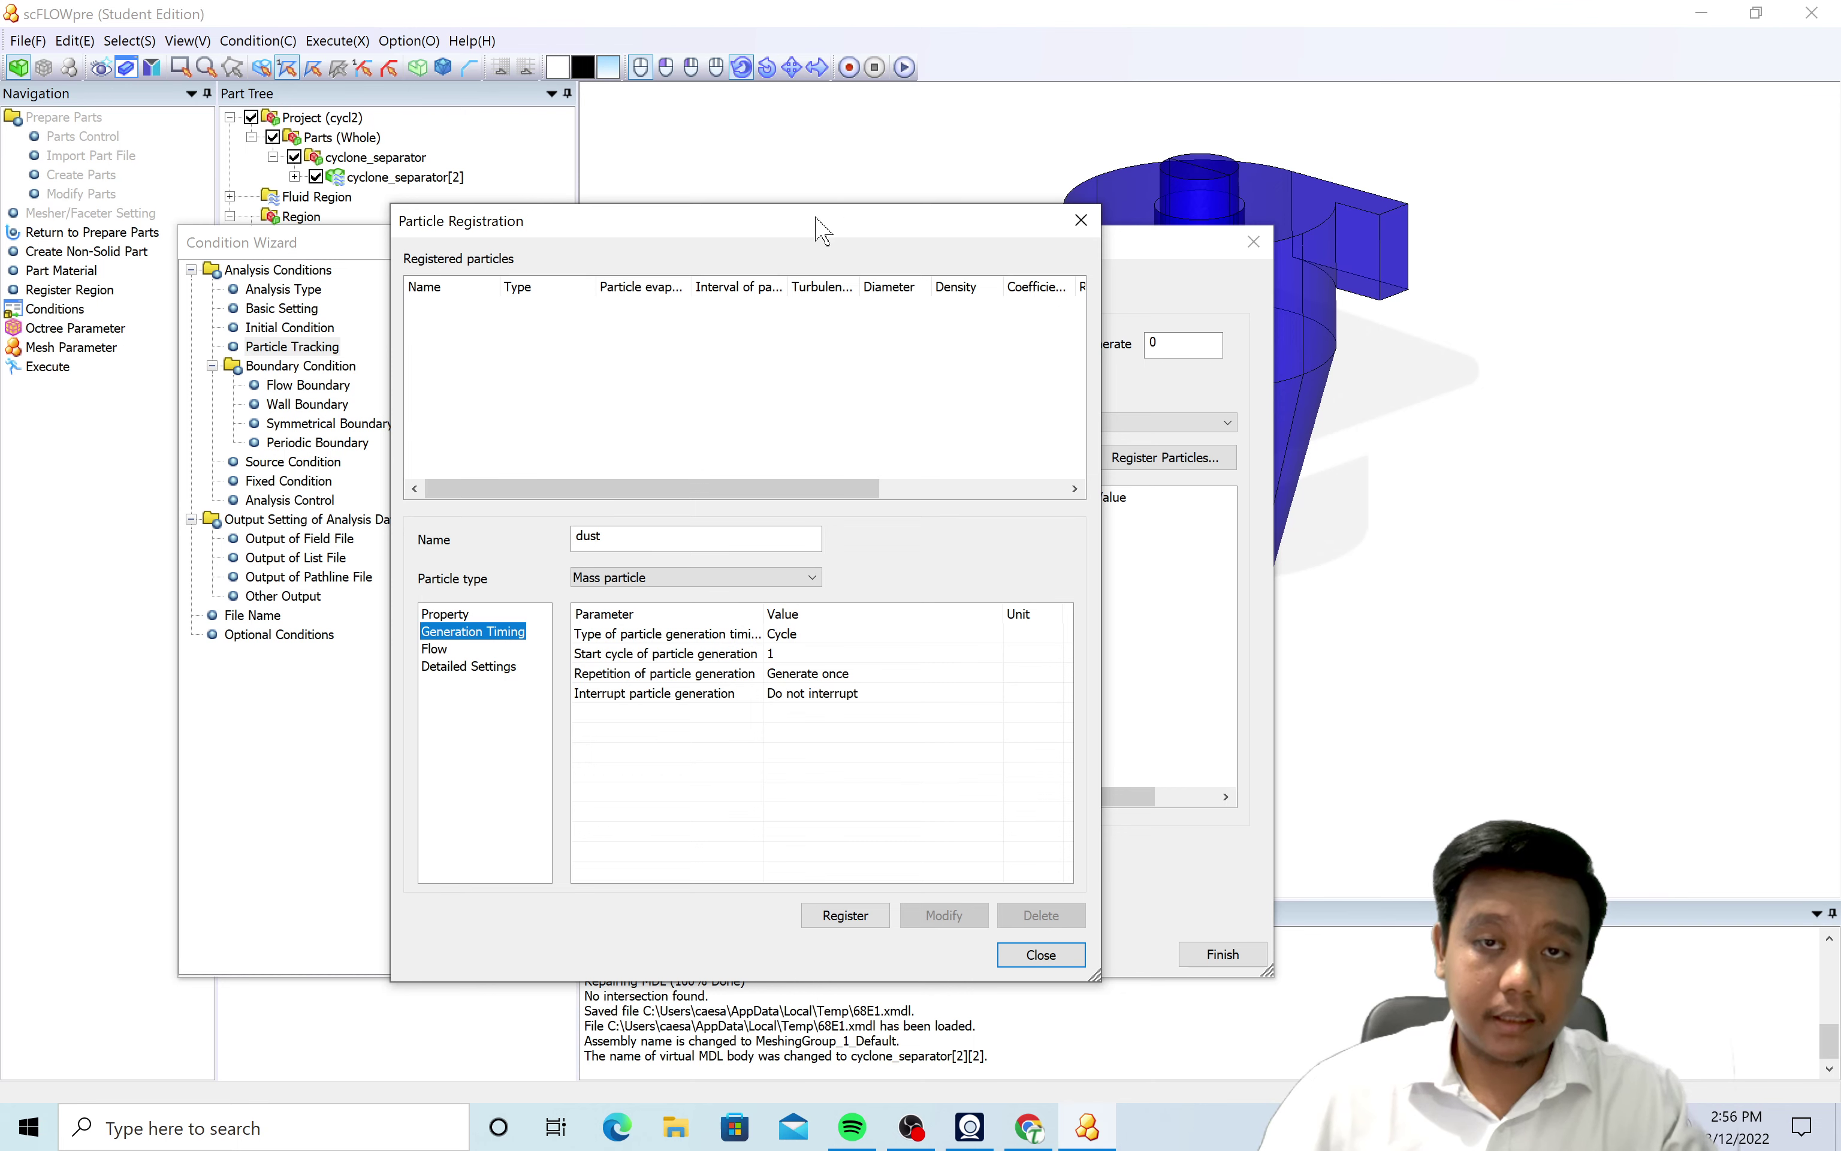
{"action": "left_click_drag", "start_coordinate": [818, 232], "coordinate": [1276, 230]}
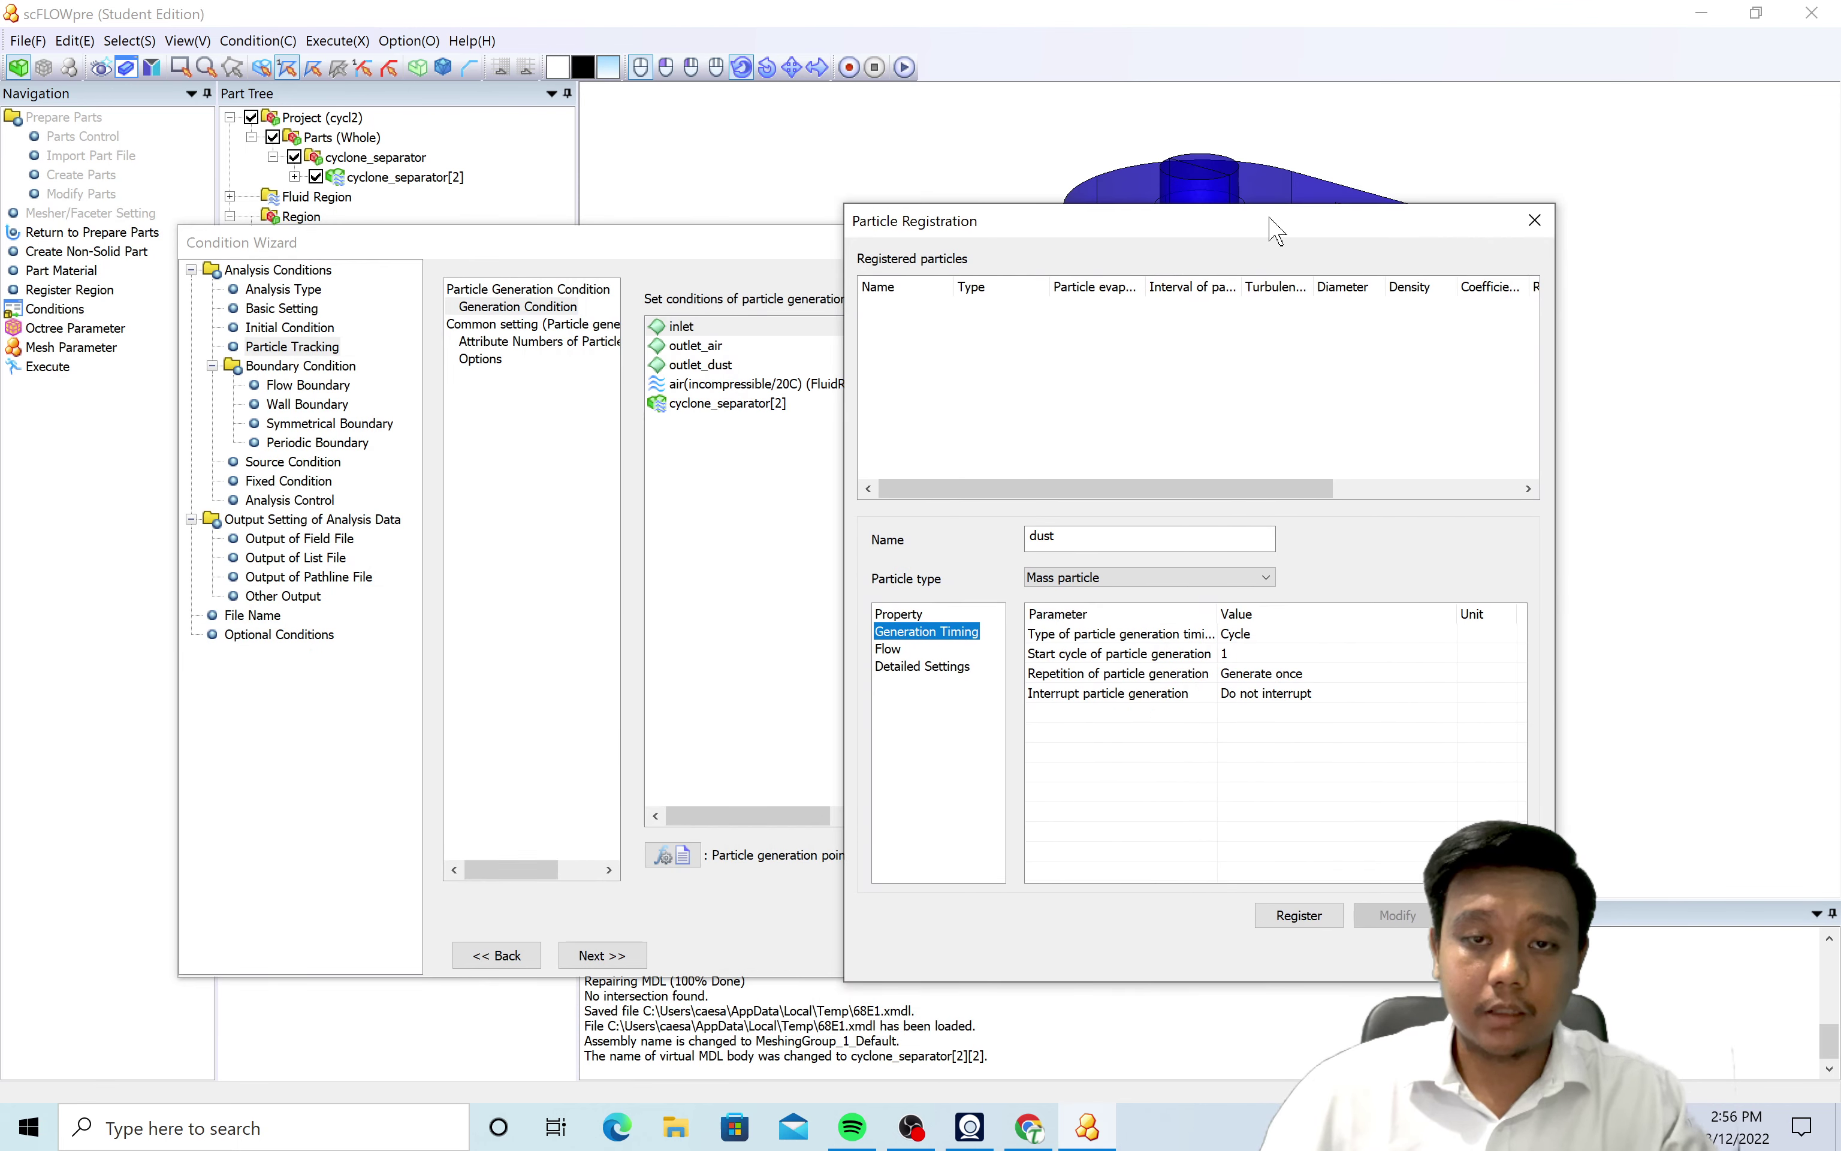
{"action": "left_click", "coordinate": [1252, 634]}
{"action": "left_click", "coordinate": [1251, 635]}
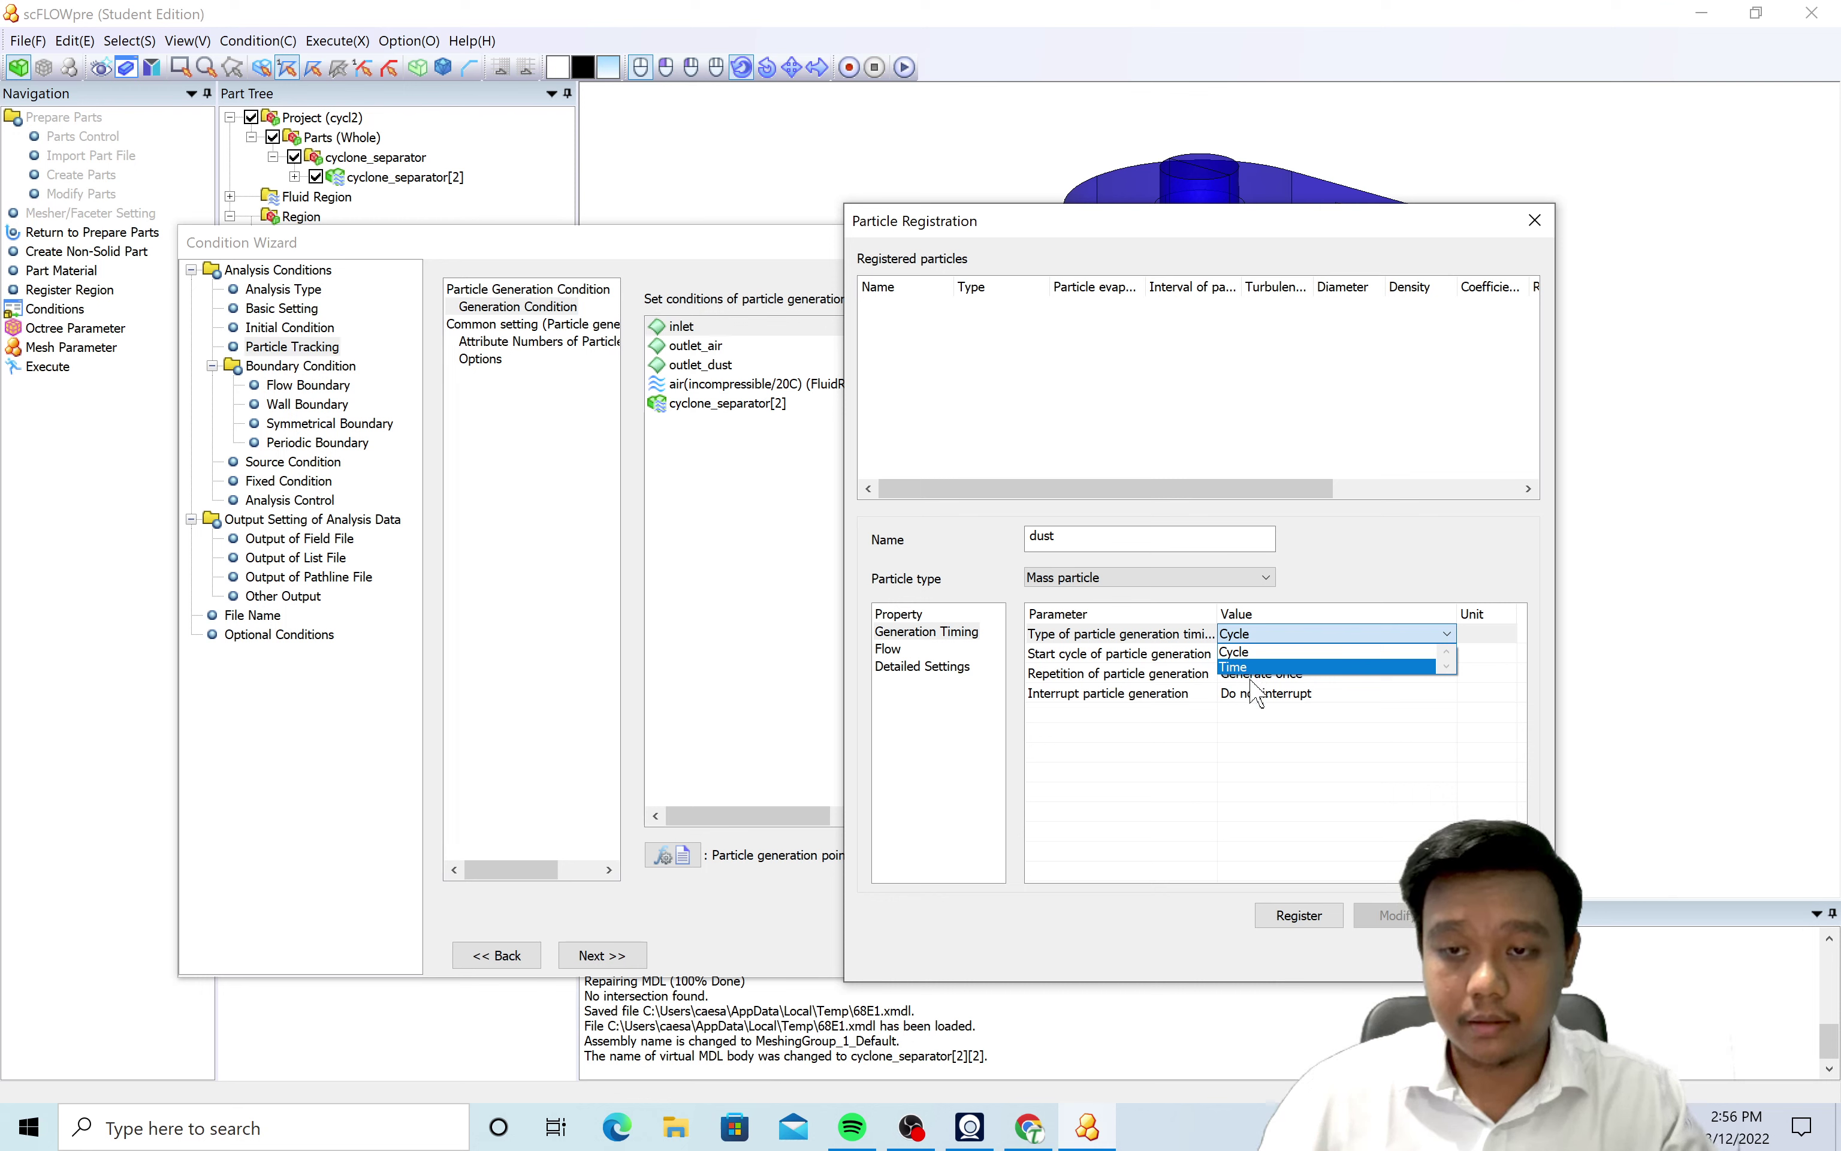
{"action": "left_click", "coordinate": [1255, 668]}
{"action": "left_click", "coordinate": [1293, 653]}
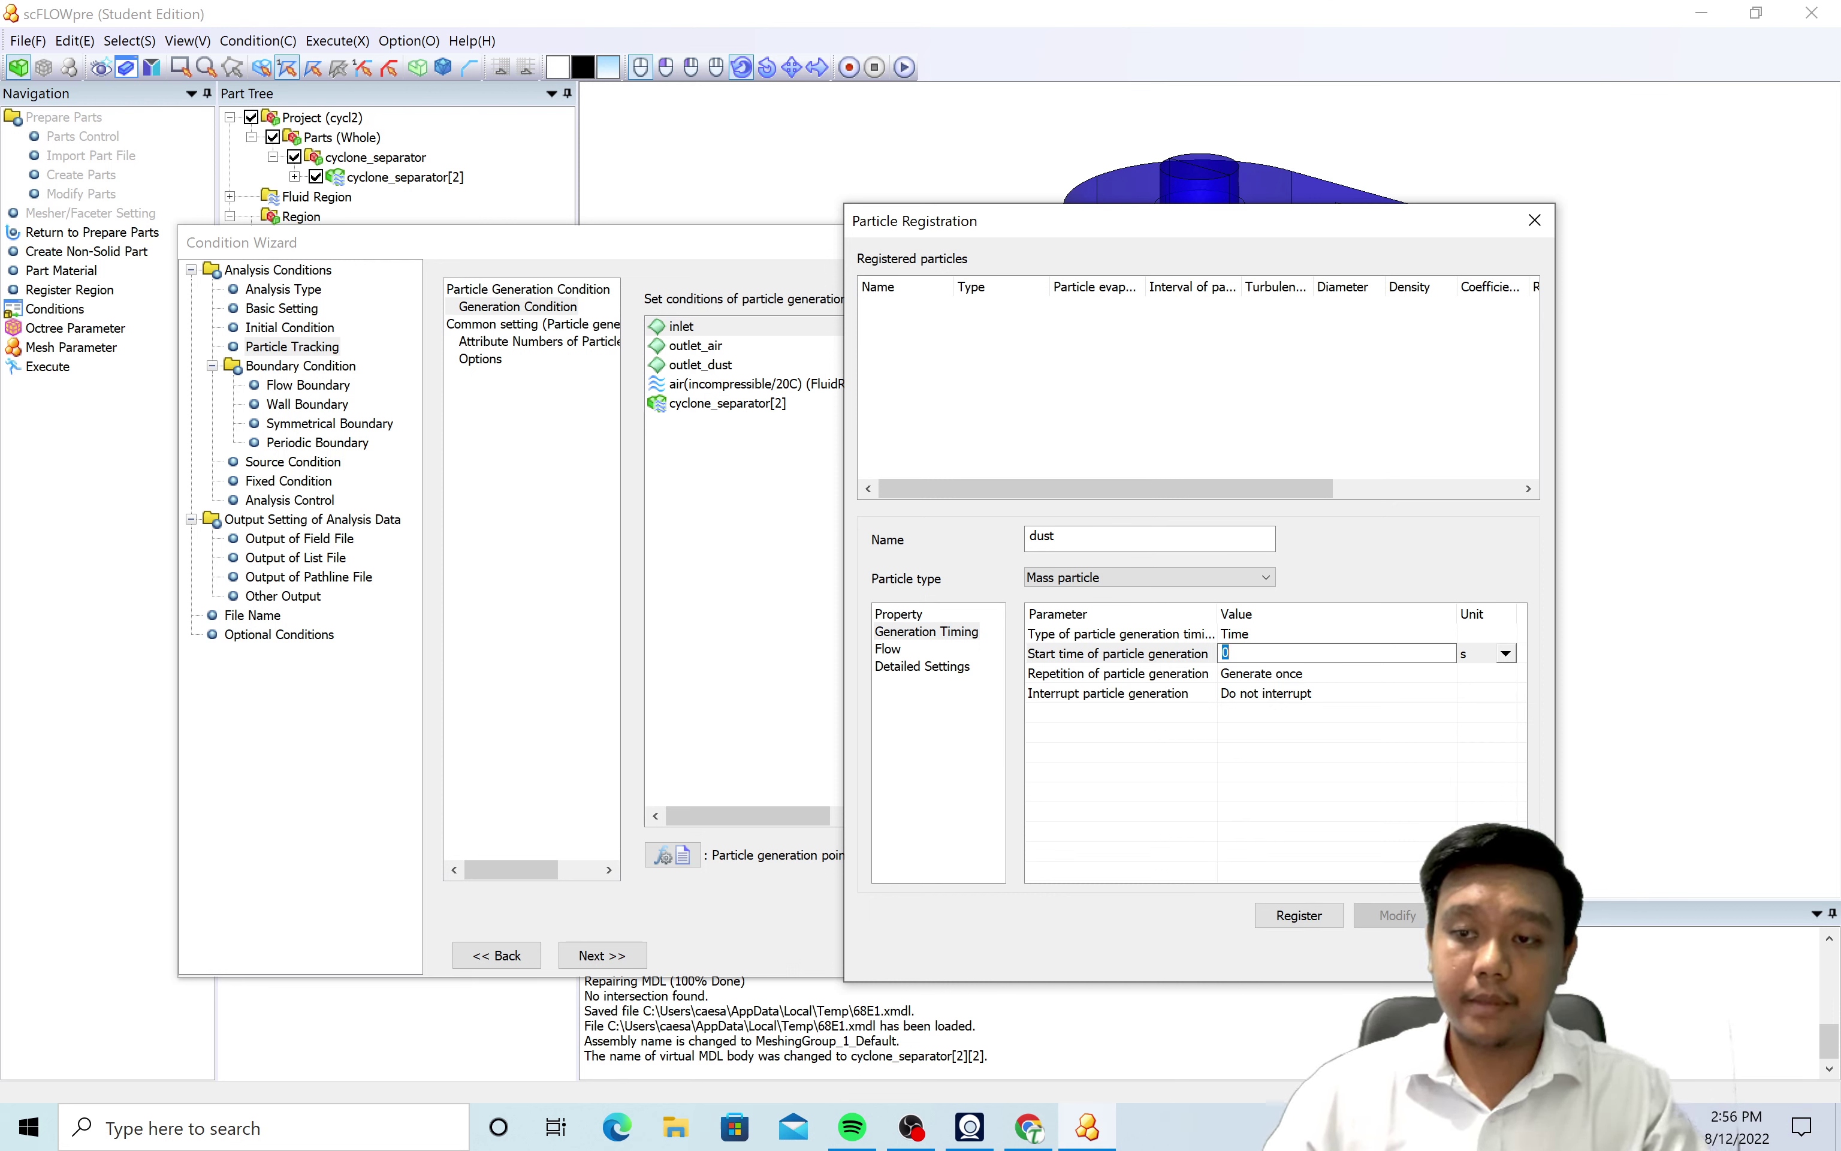
{"action": "type", "text": "1"}
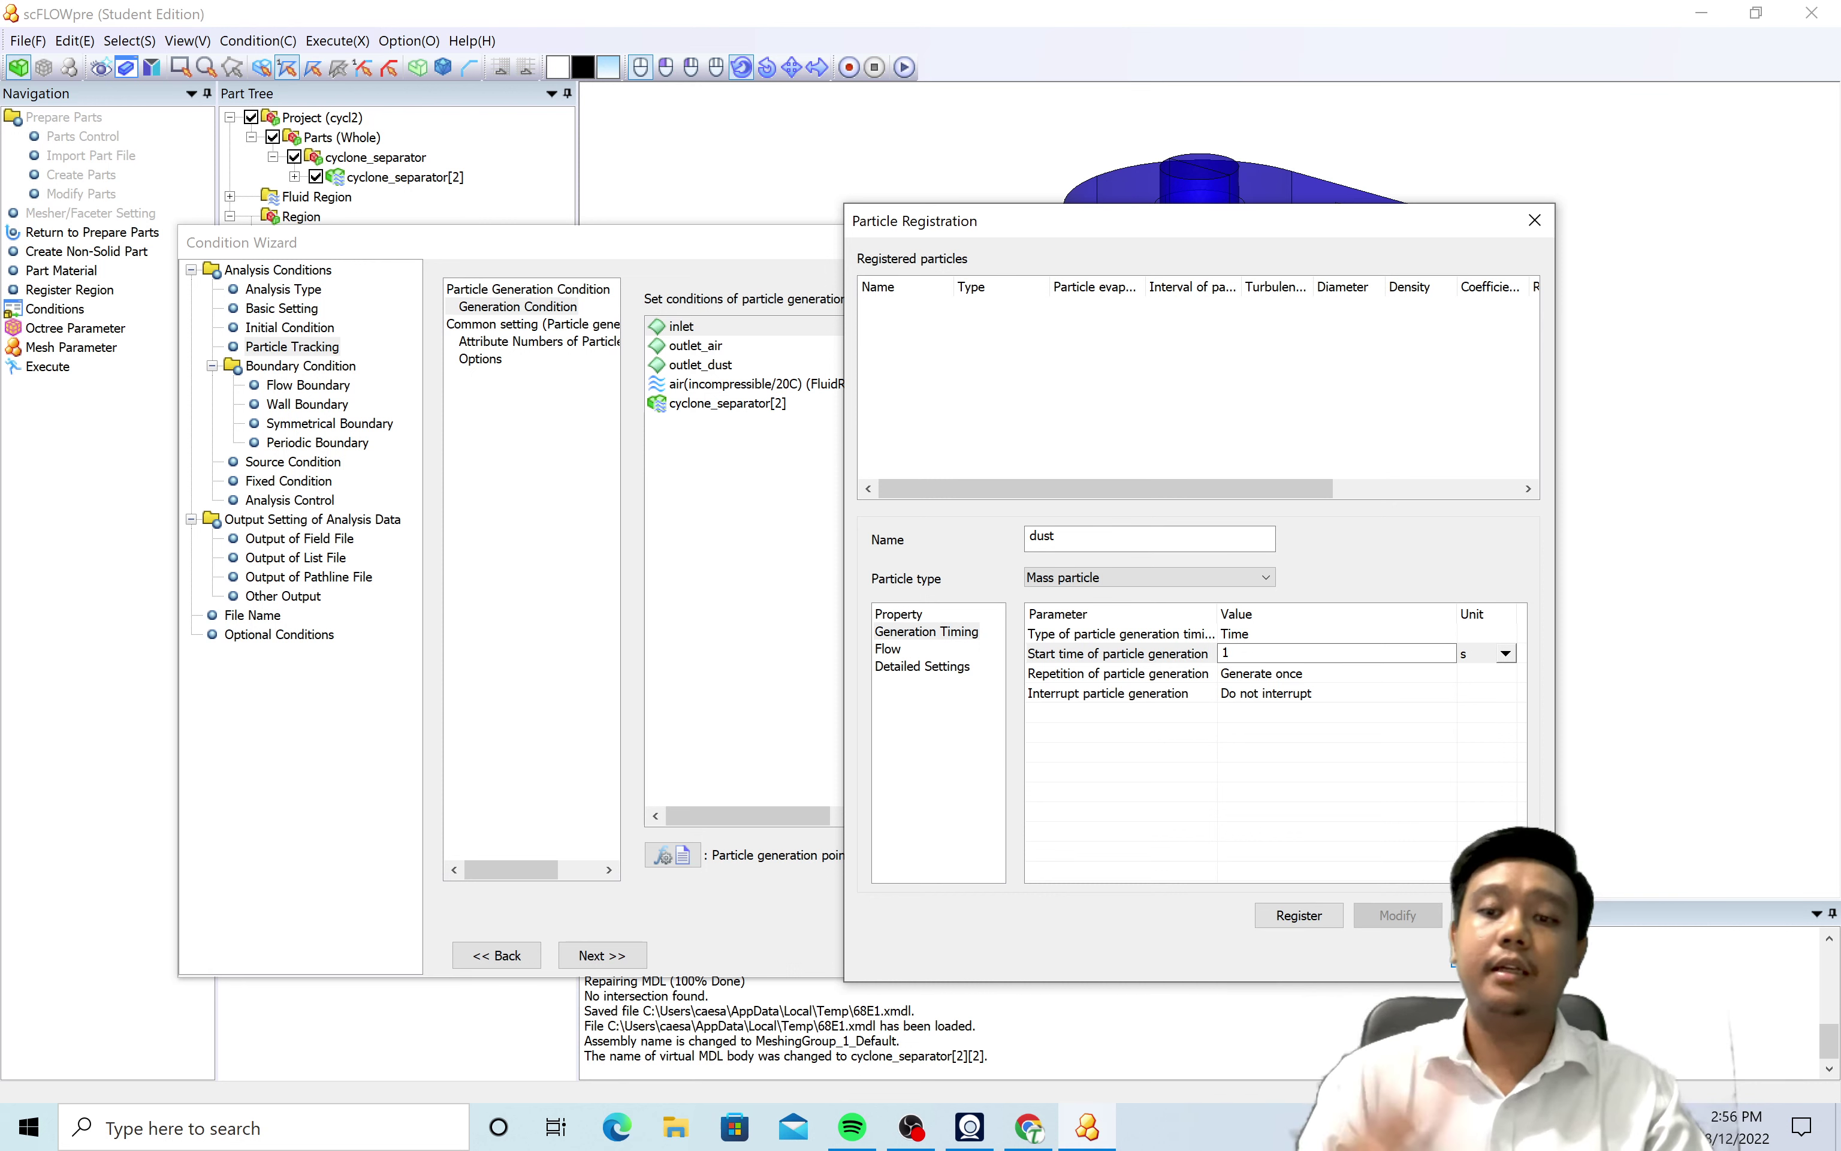
{"action": "key", "text": "Return"}
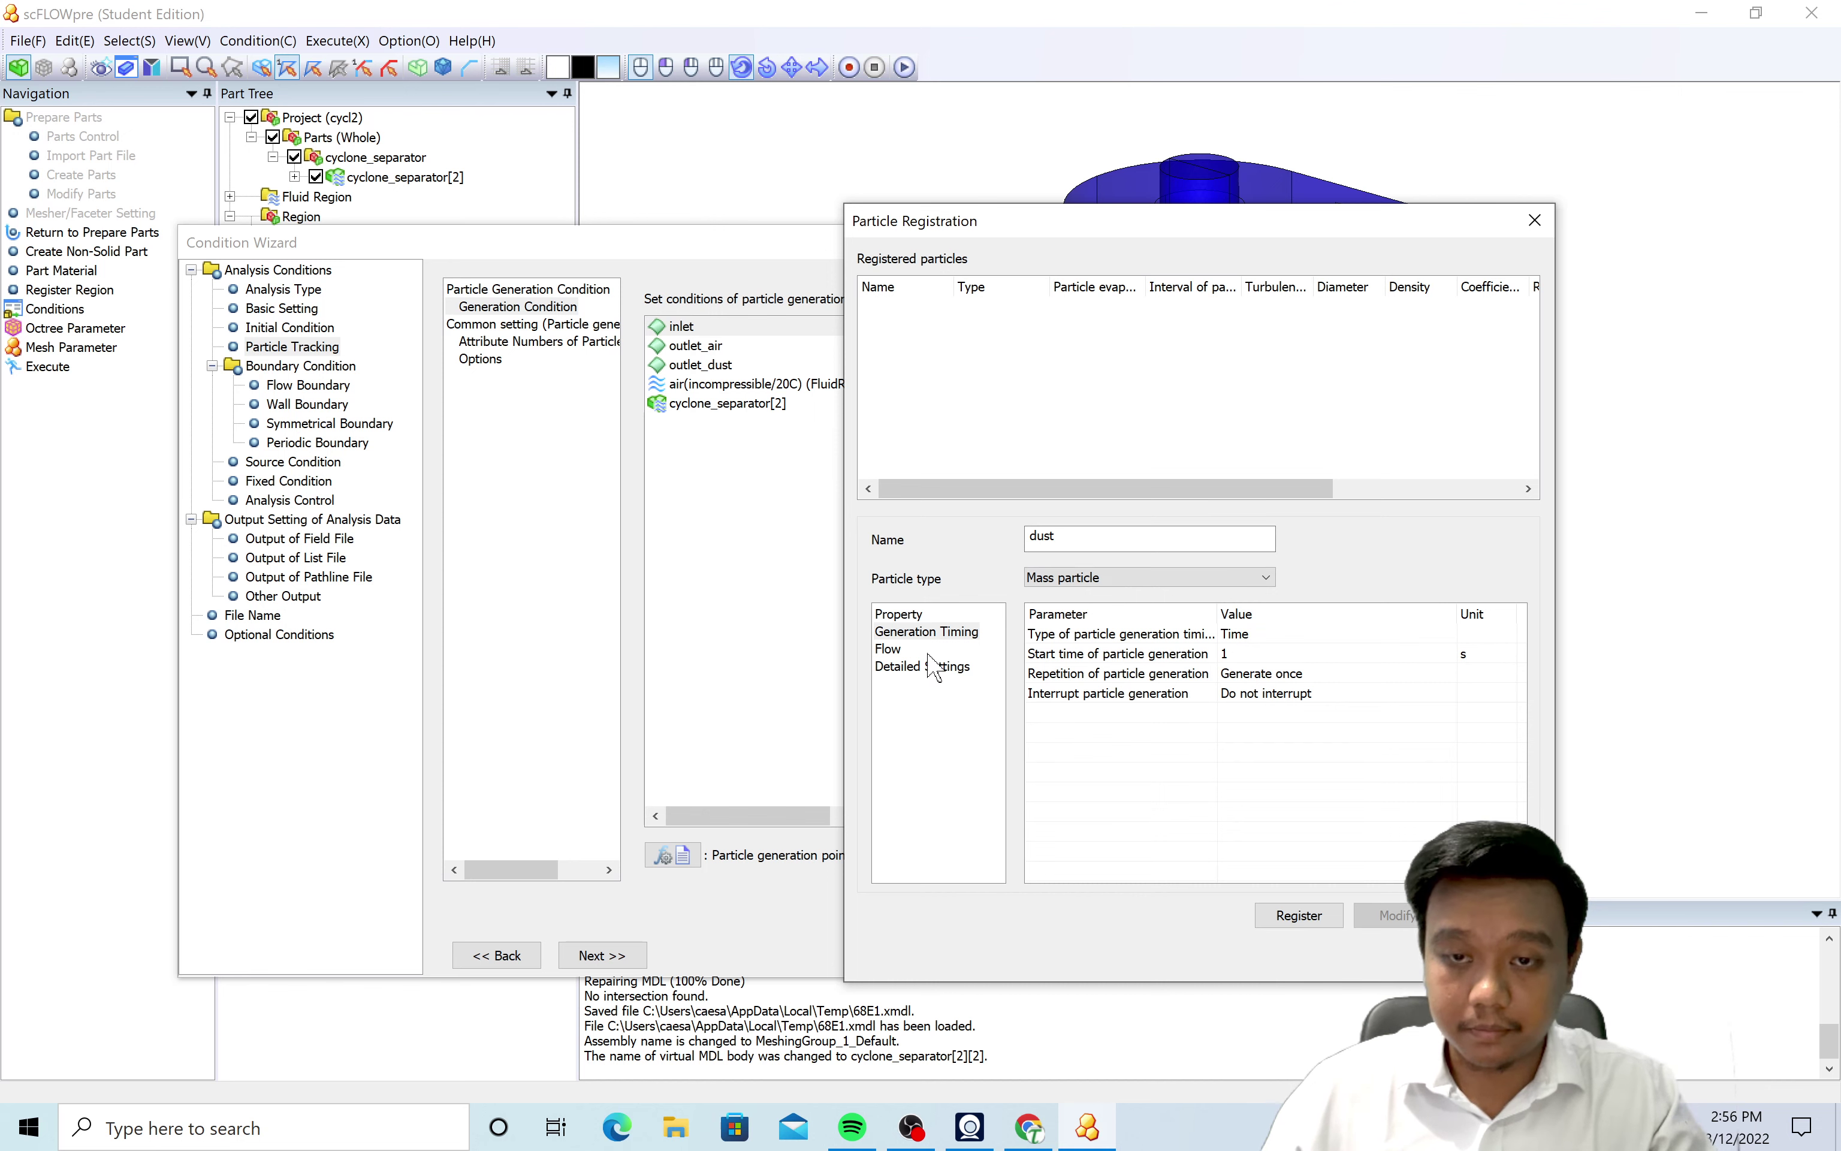
Review the flow and detailed settings of the dust particle, register it and close the particle registration.
{"action": "left_click", "coordinate": [888, 649]}
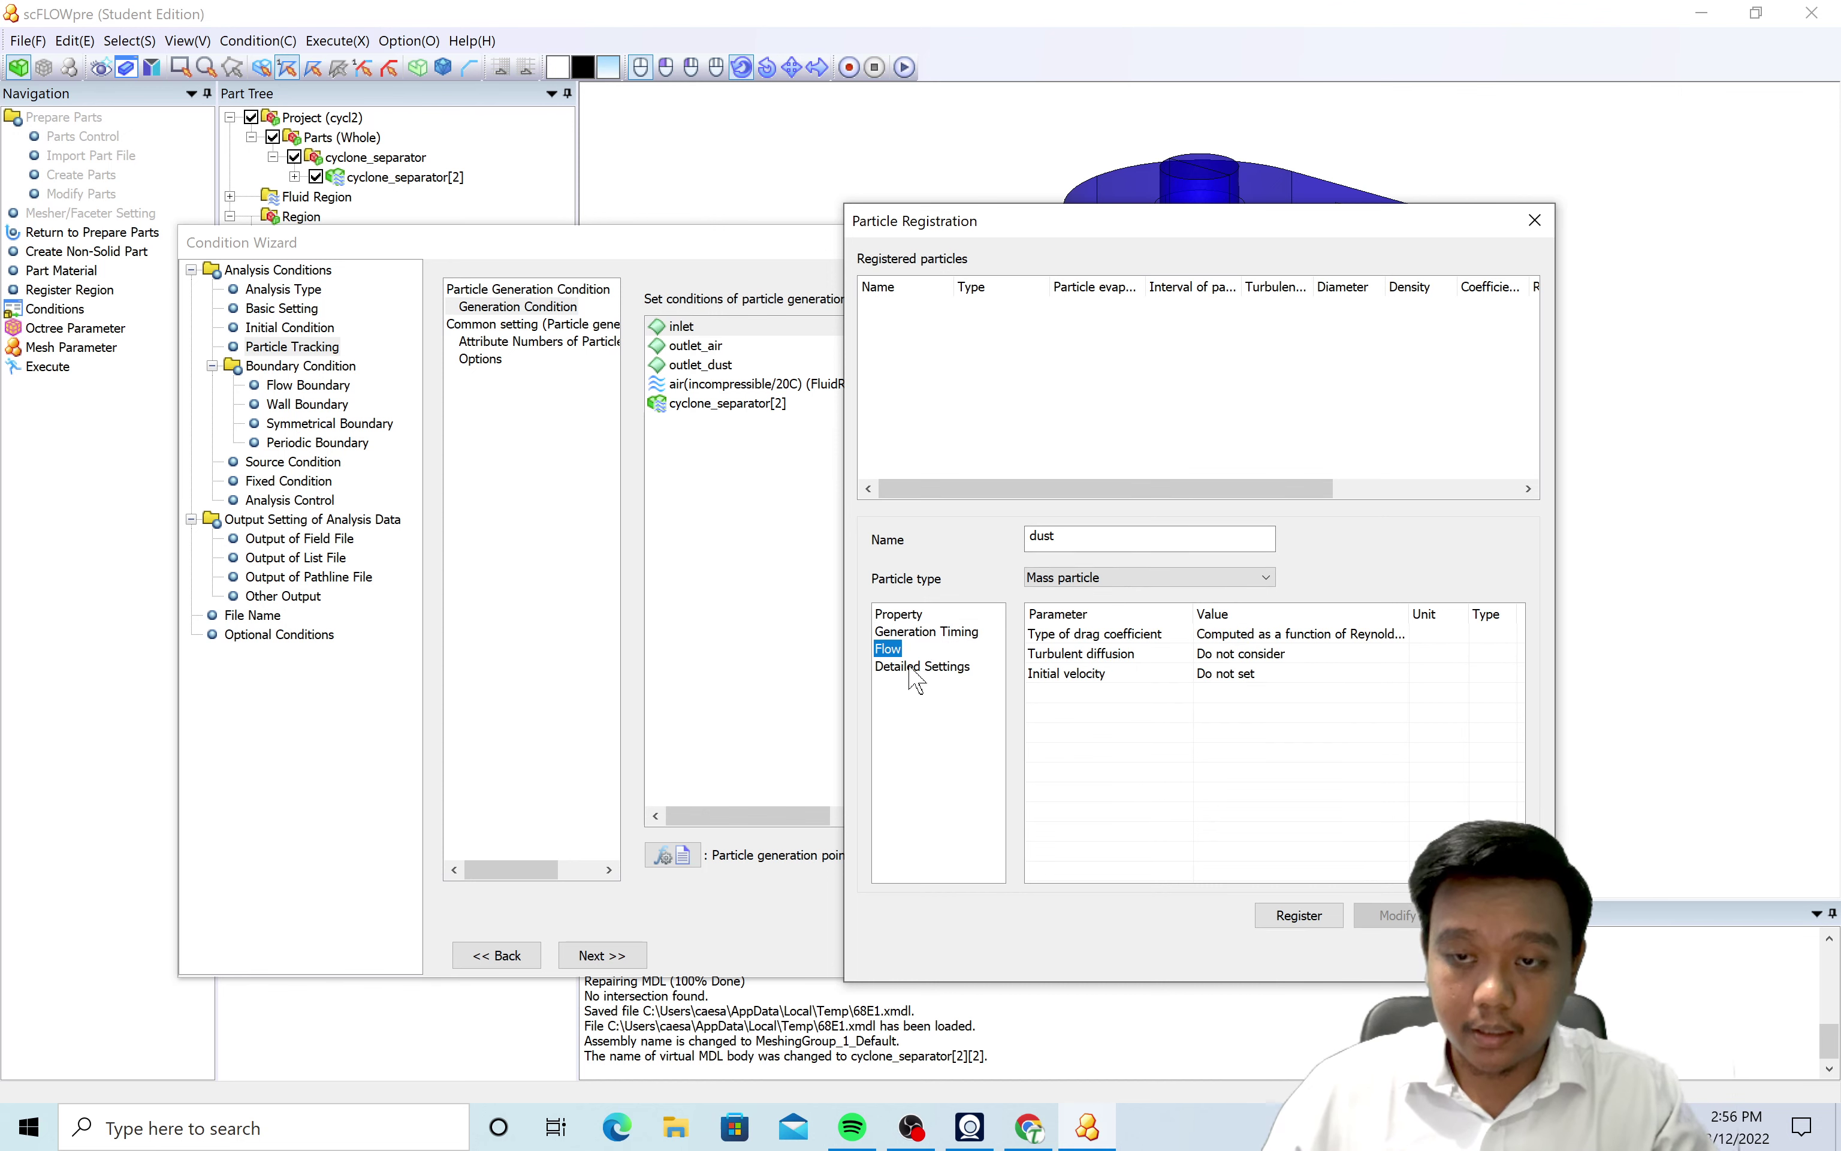
{"action": "left_click", "coordinate": [917, 668]}
{"action": "left_click_drag", "start_coordinate": [1234, 224], "coordinate": [1033, 213]}
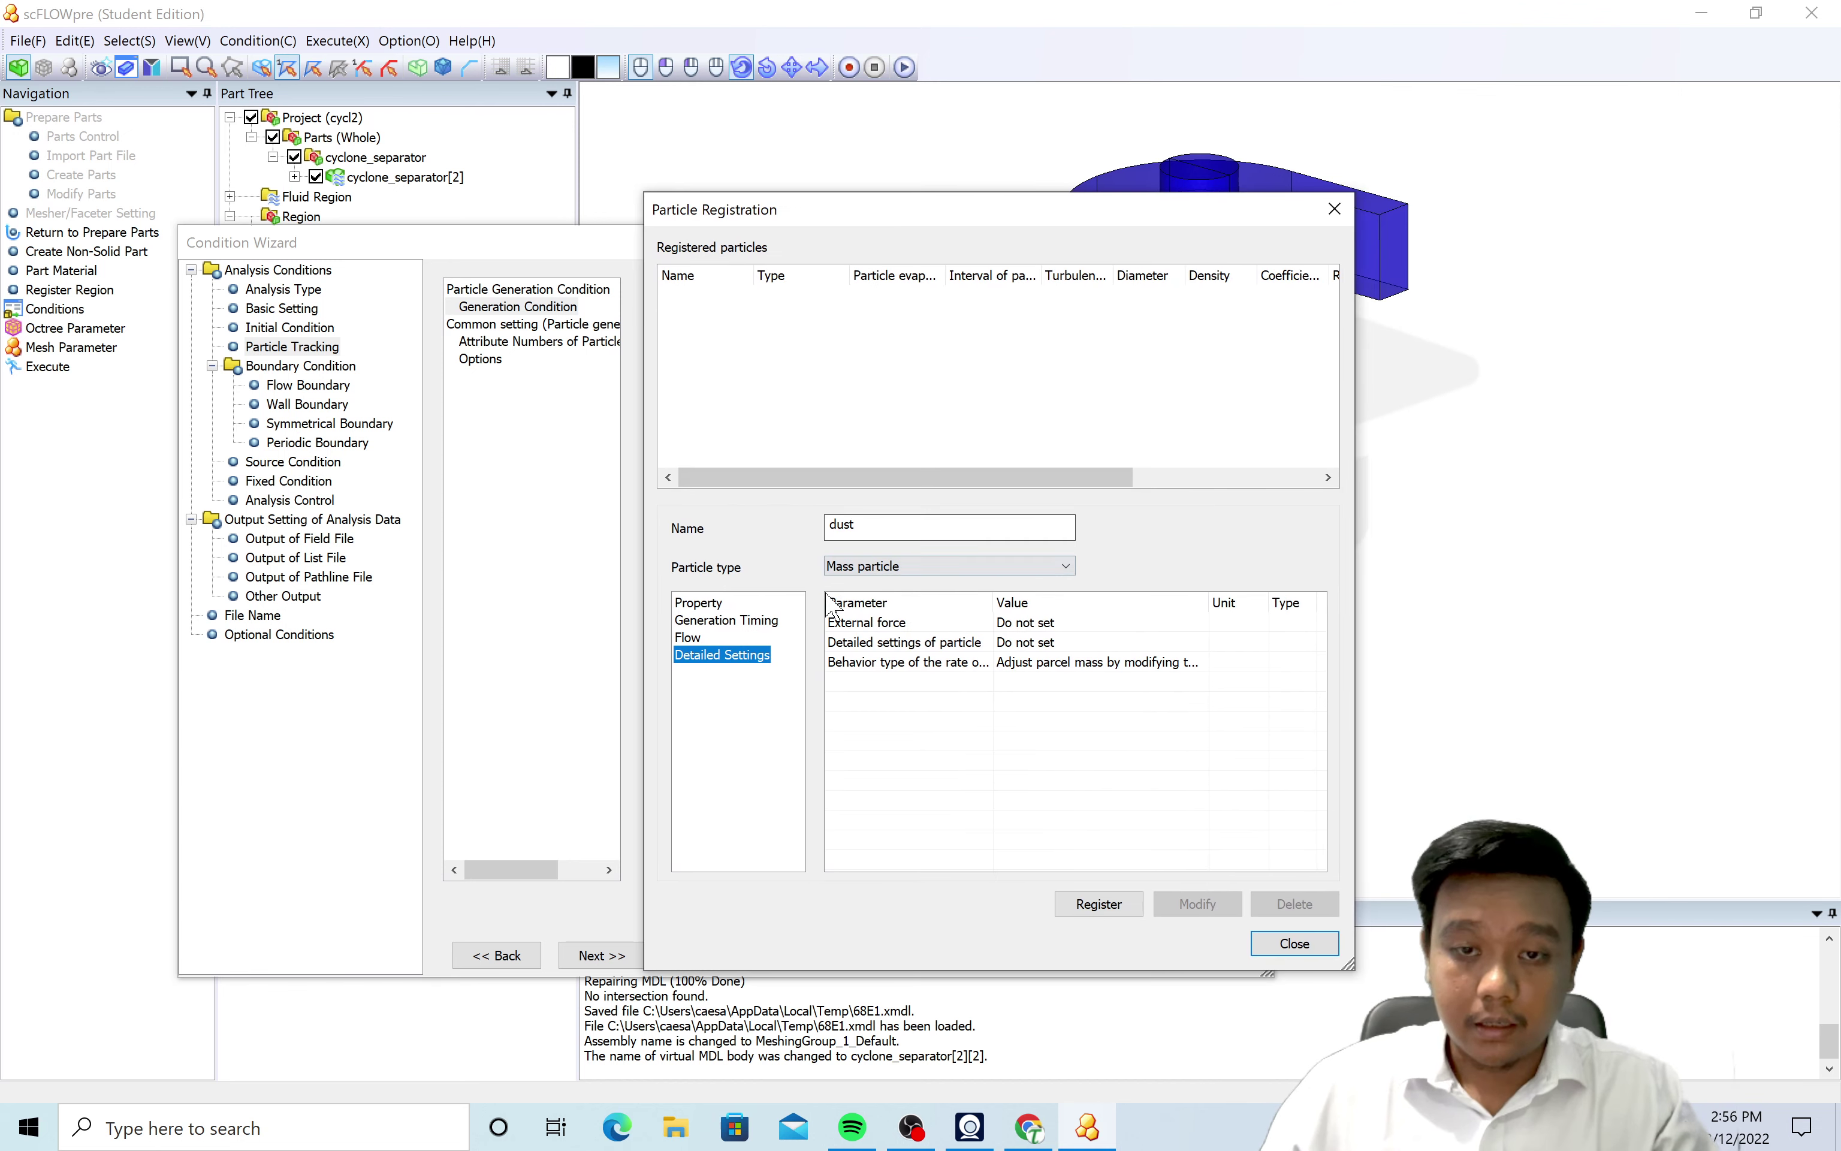
{"action": "left_click", "coordinate": [1095, 905]}
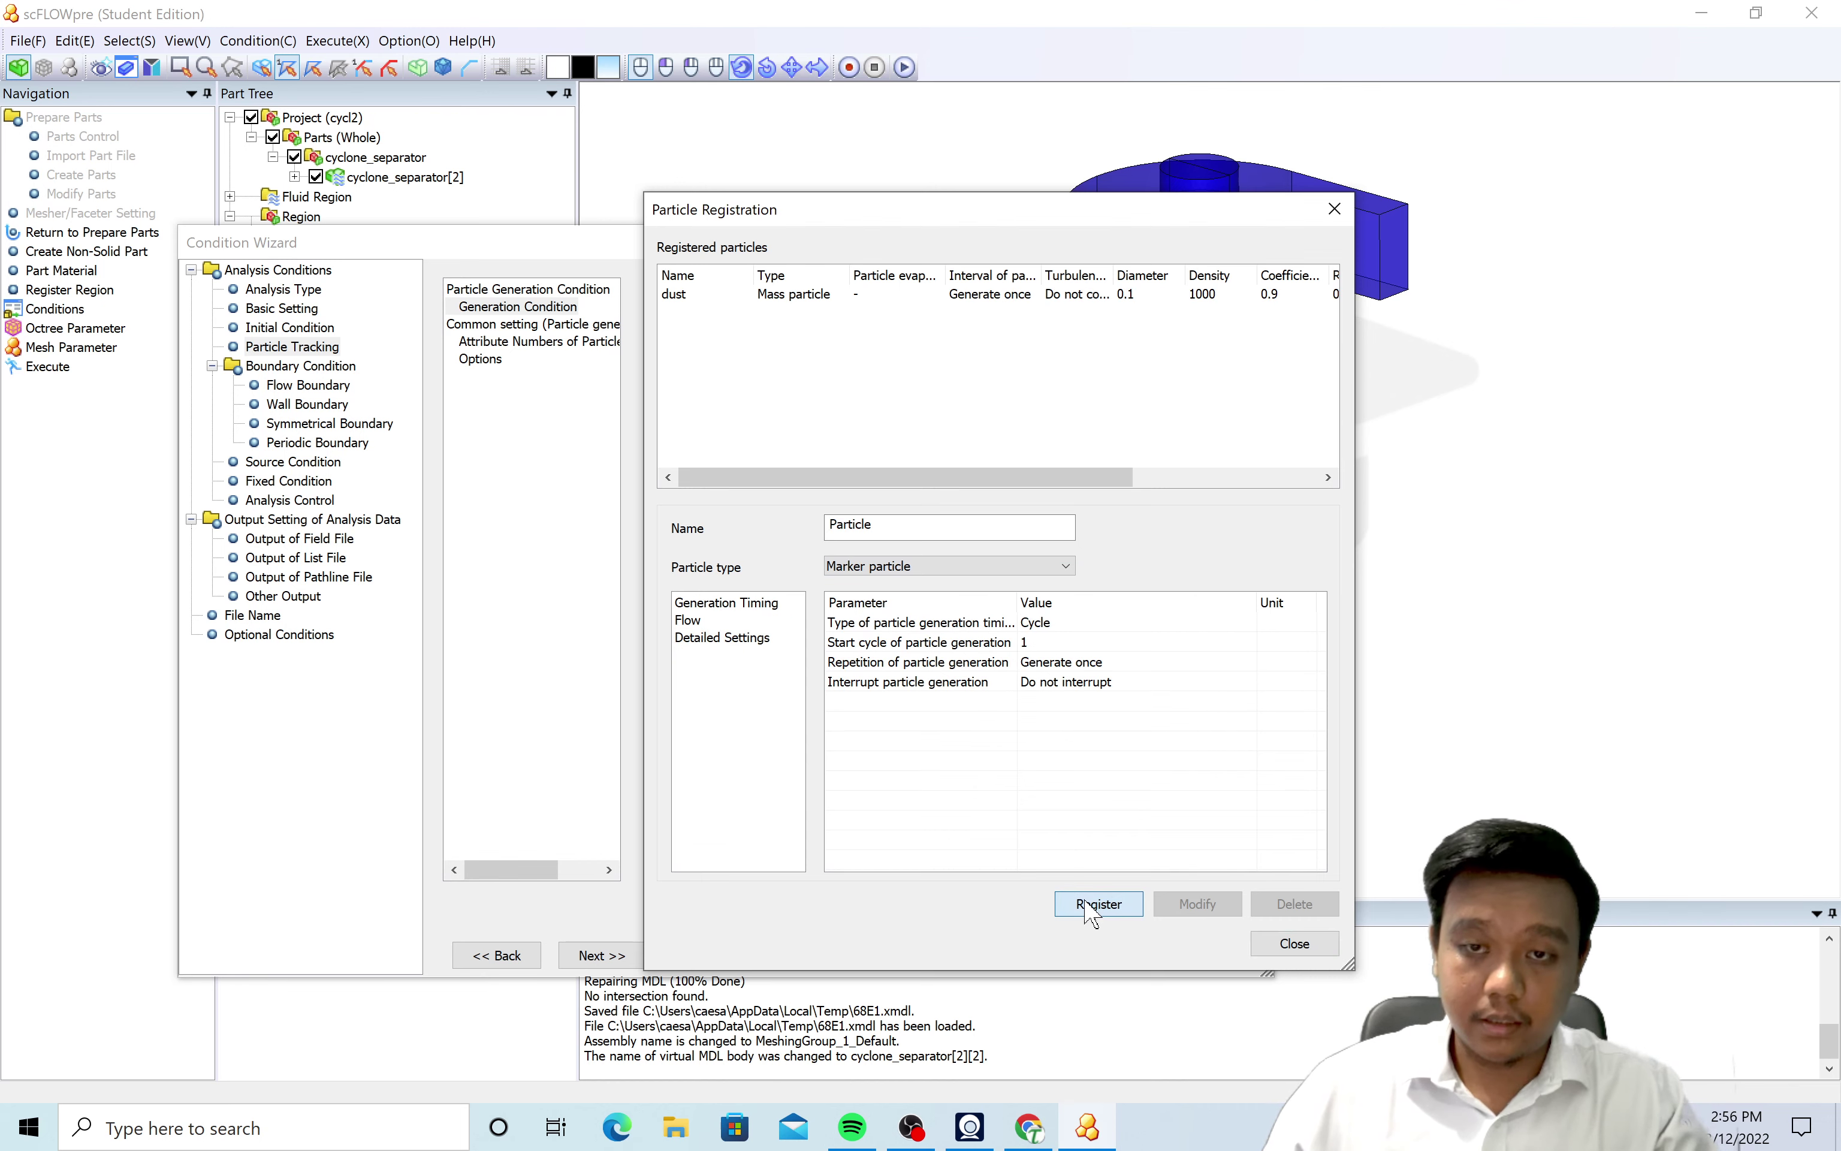
{"action": "left_click", "coordinate": [1294, 943]}
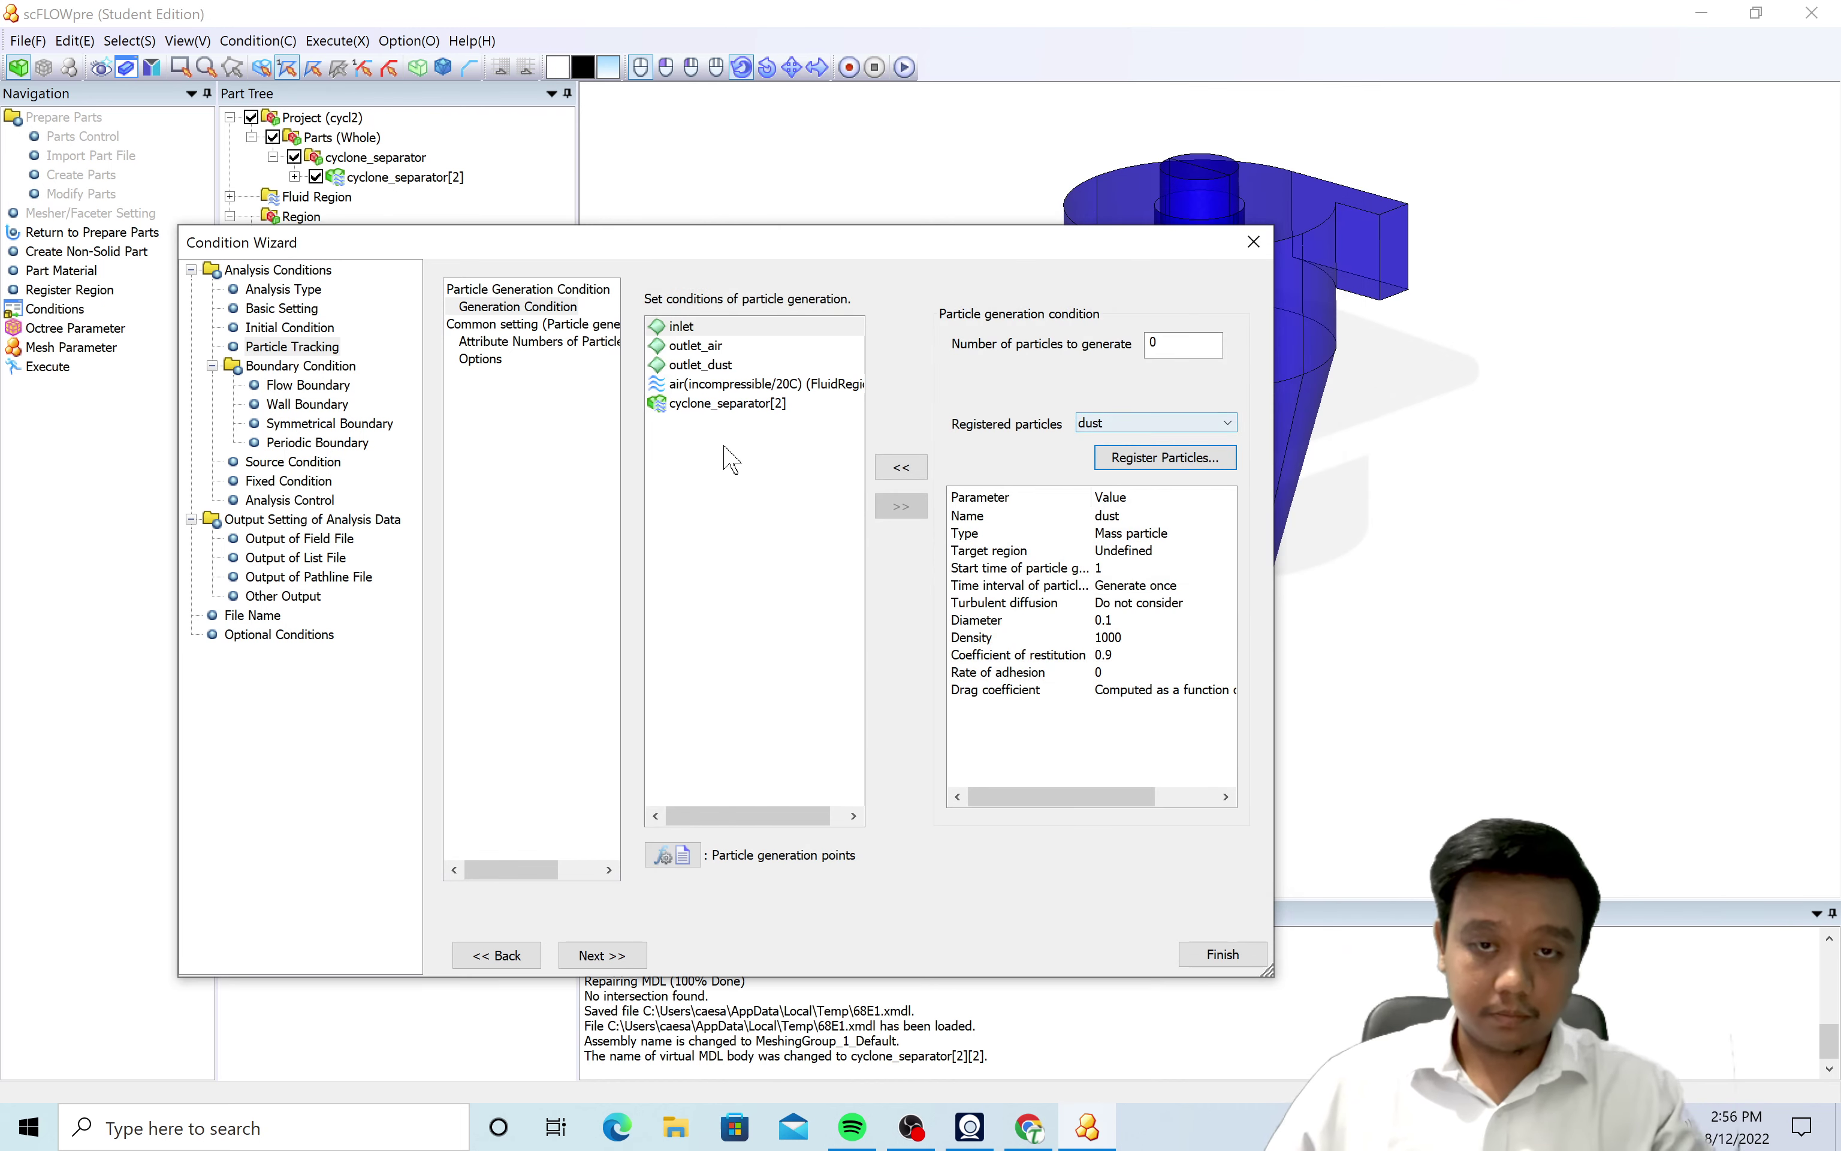
Assign a particle generation condition of 100 dust particles to the inlet and view the particle tracking options.
{"action": "left_click", "coordinate": [694, 327]}
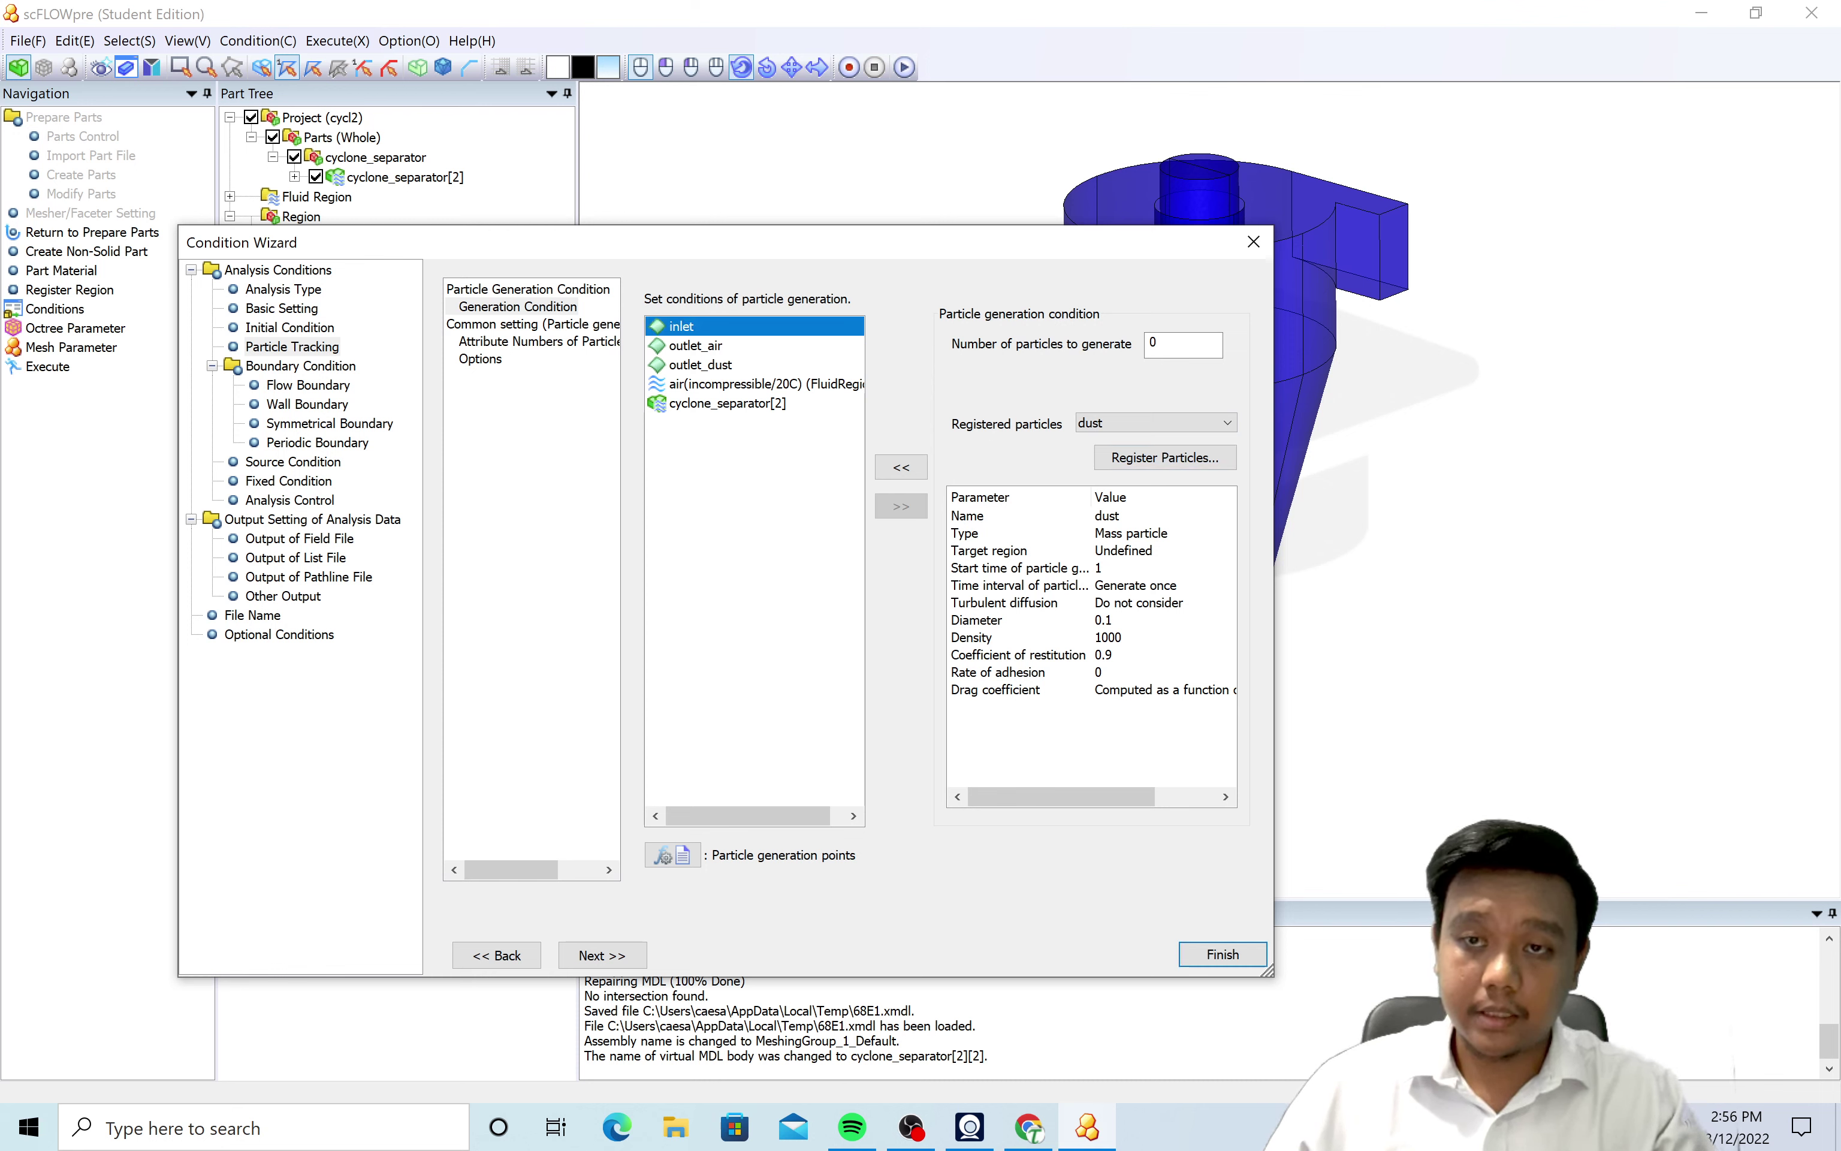
{"action": "double_click", "coordinate": [1172, 344]}
{"action": "type", "text": "100"}
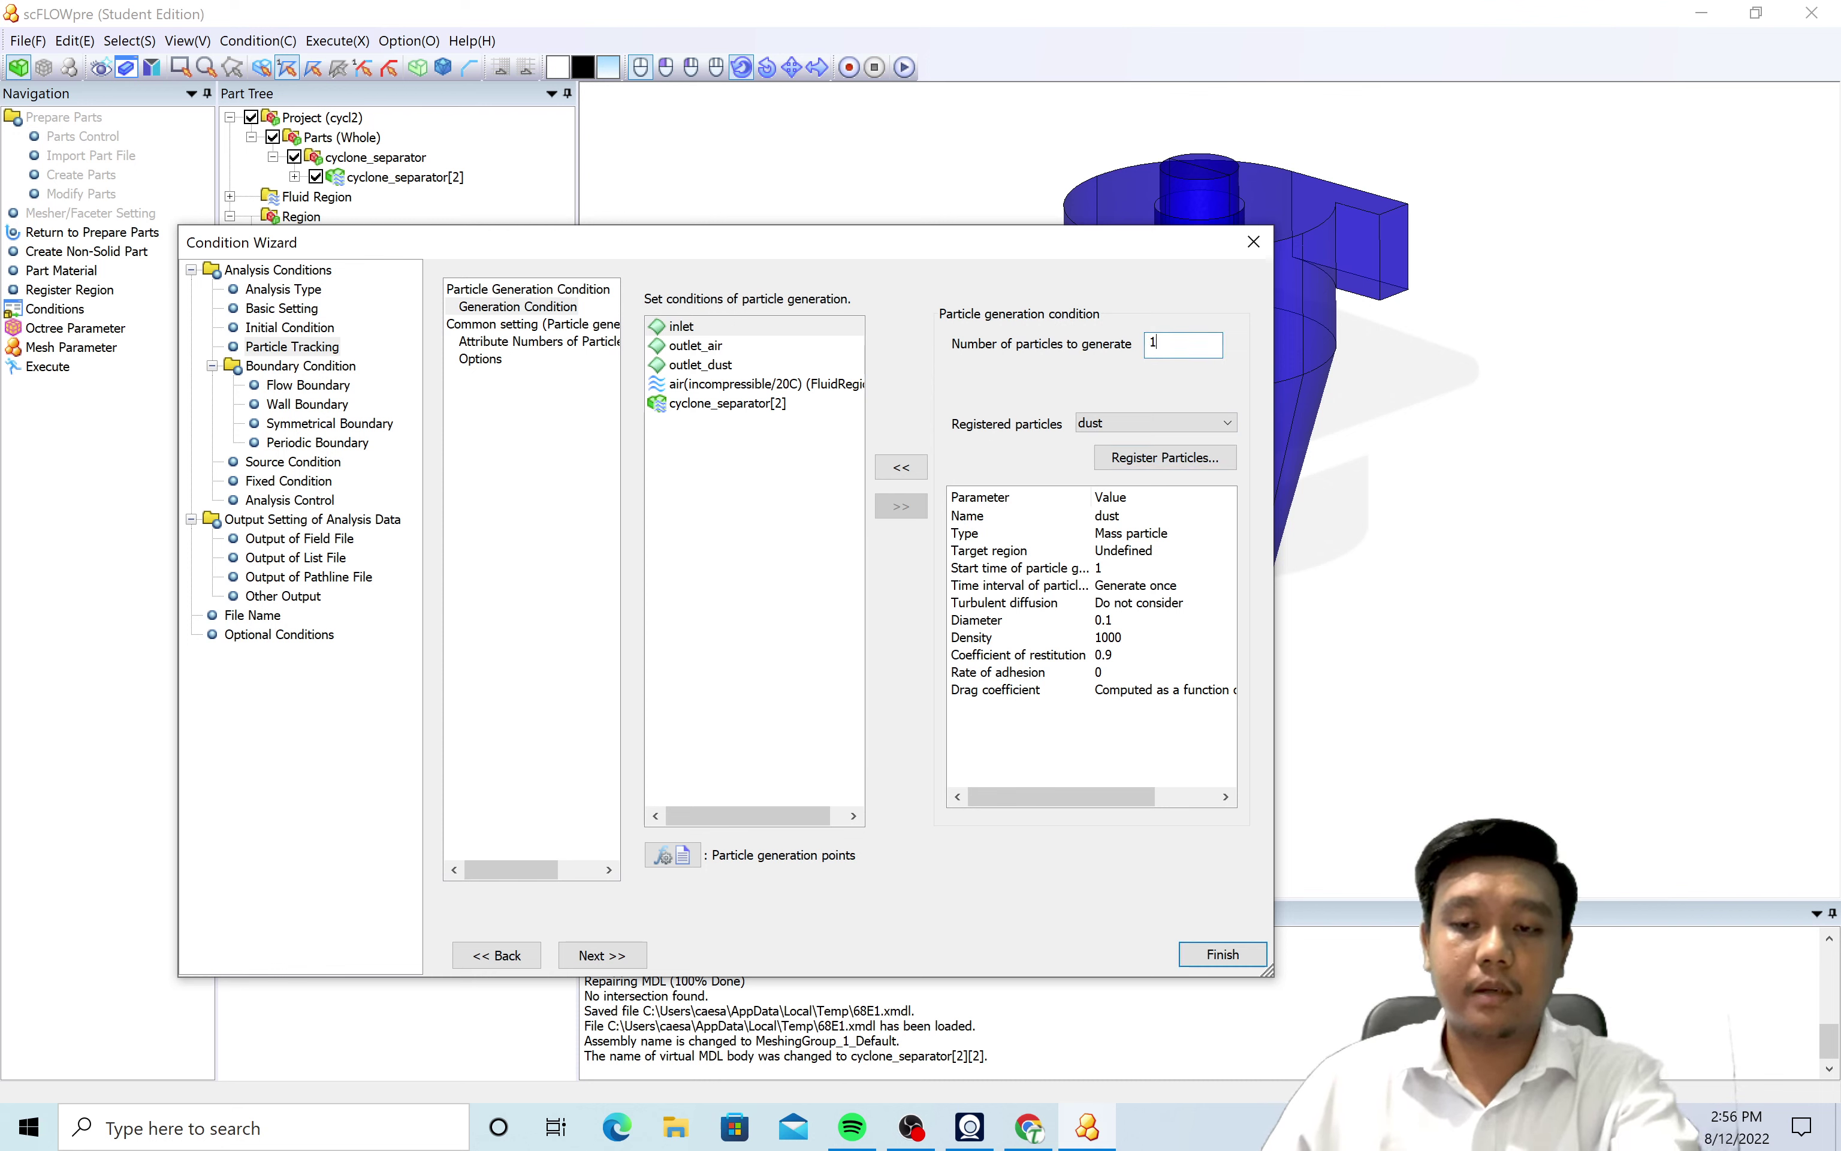
{"action": "left_click", "coordinate": [900, 466]}
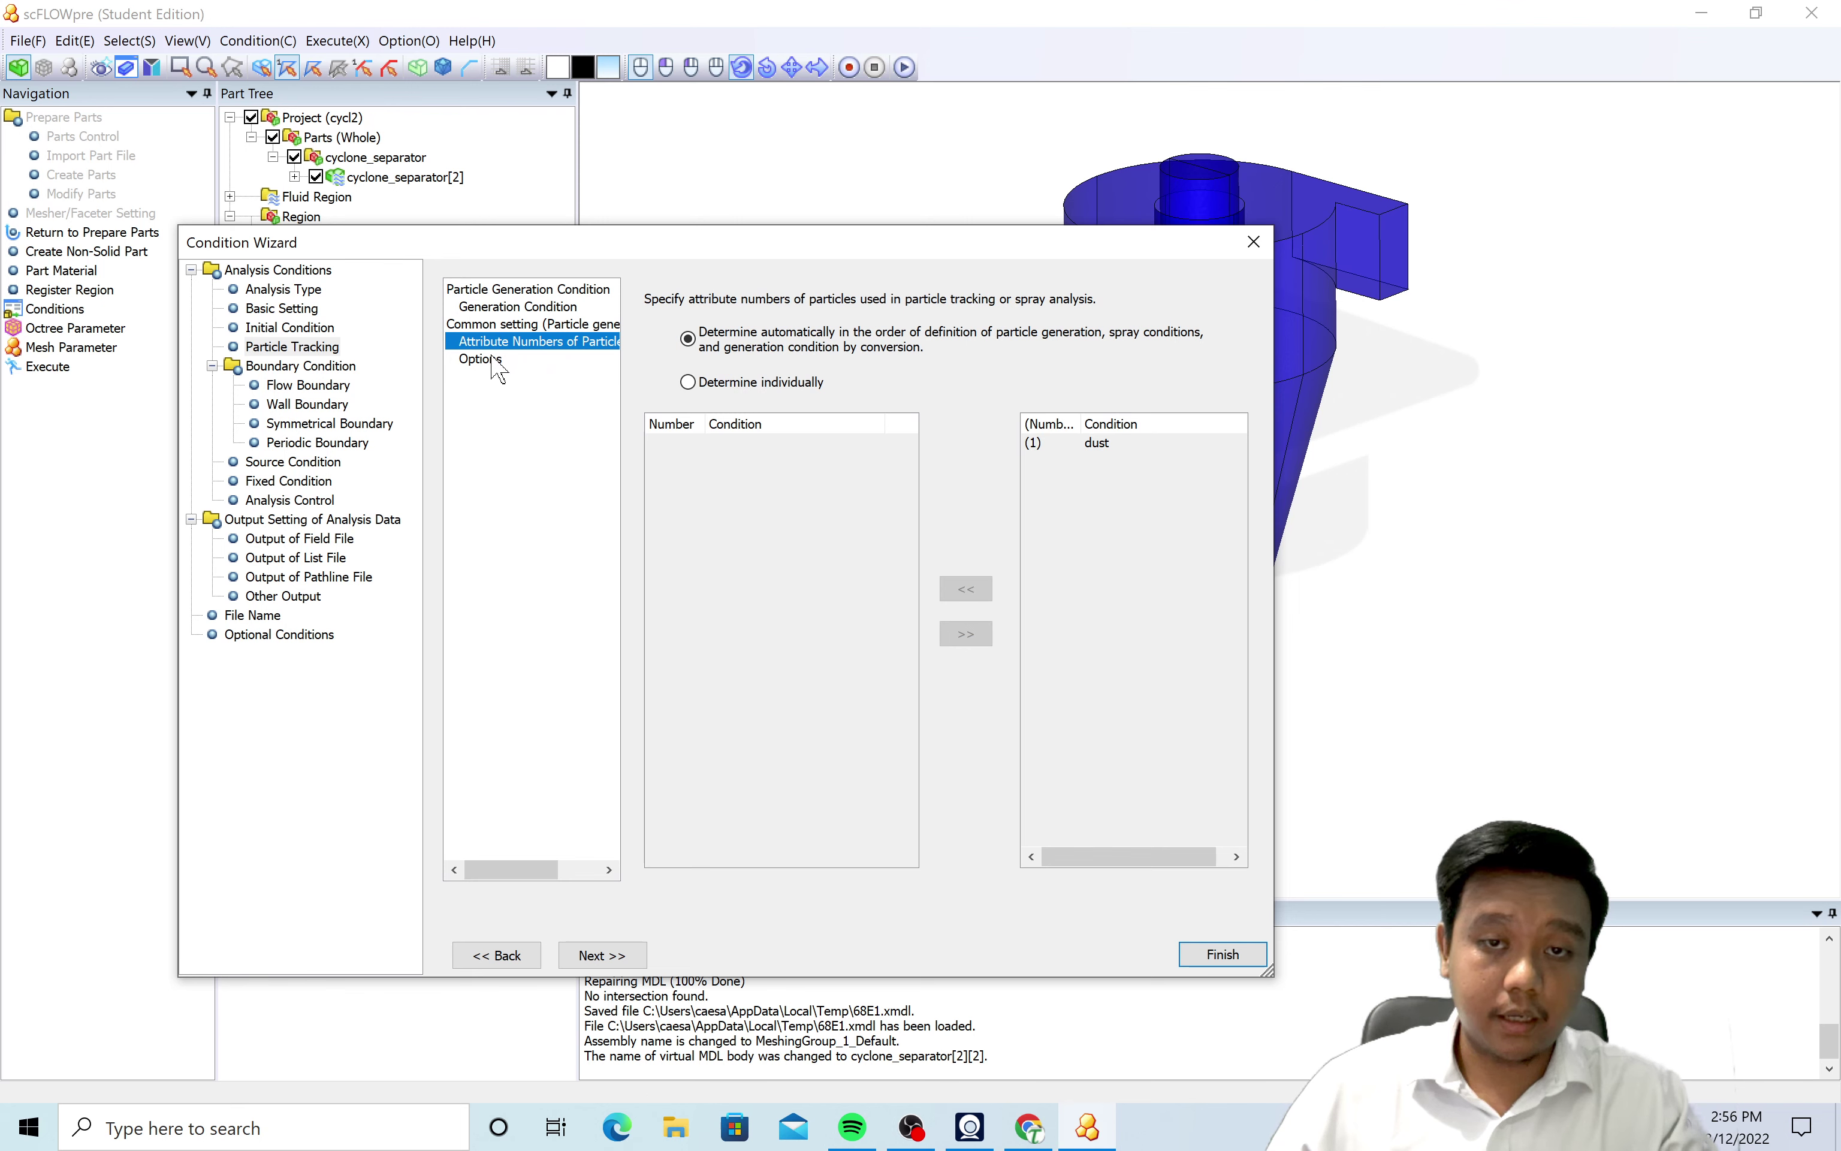
{"action": "left_click", "coordinate": [496, 361]}
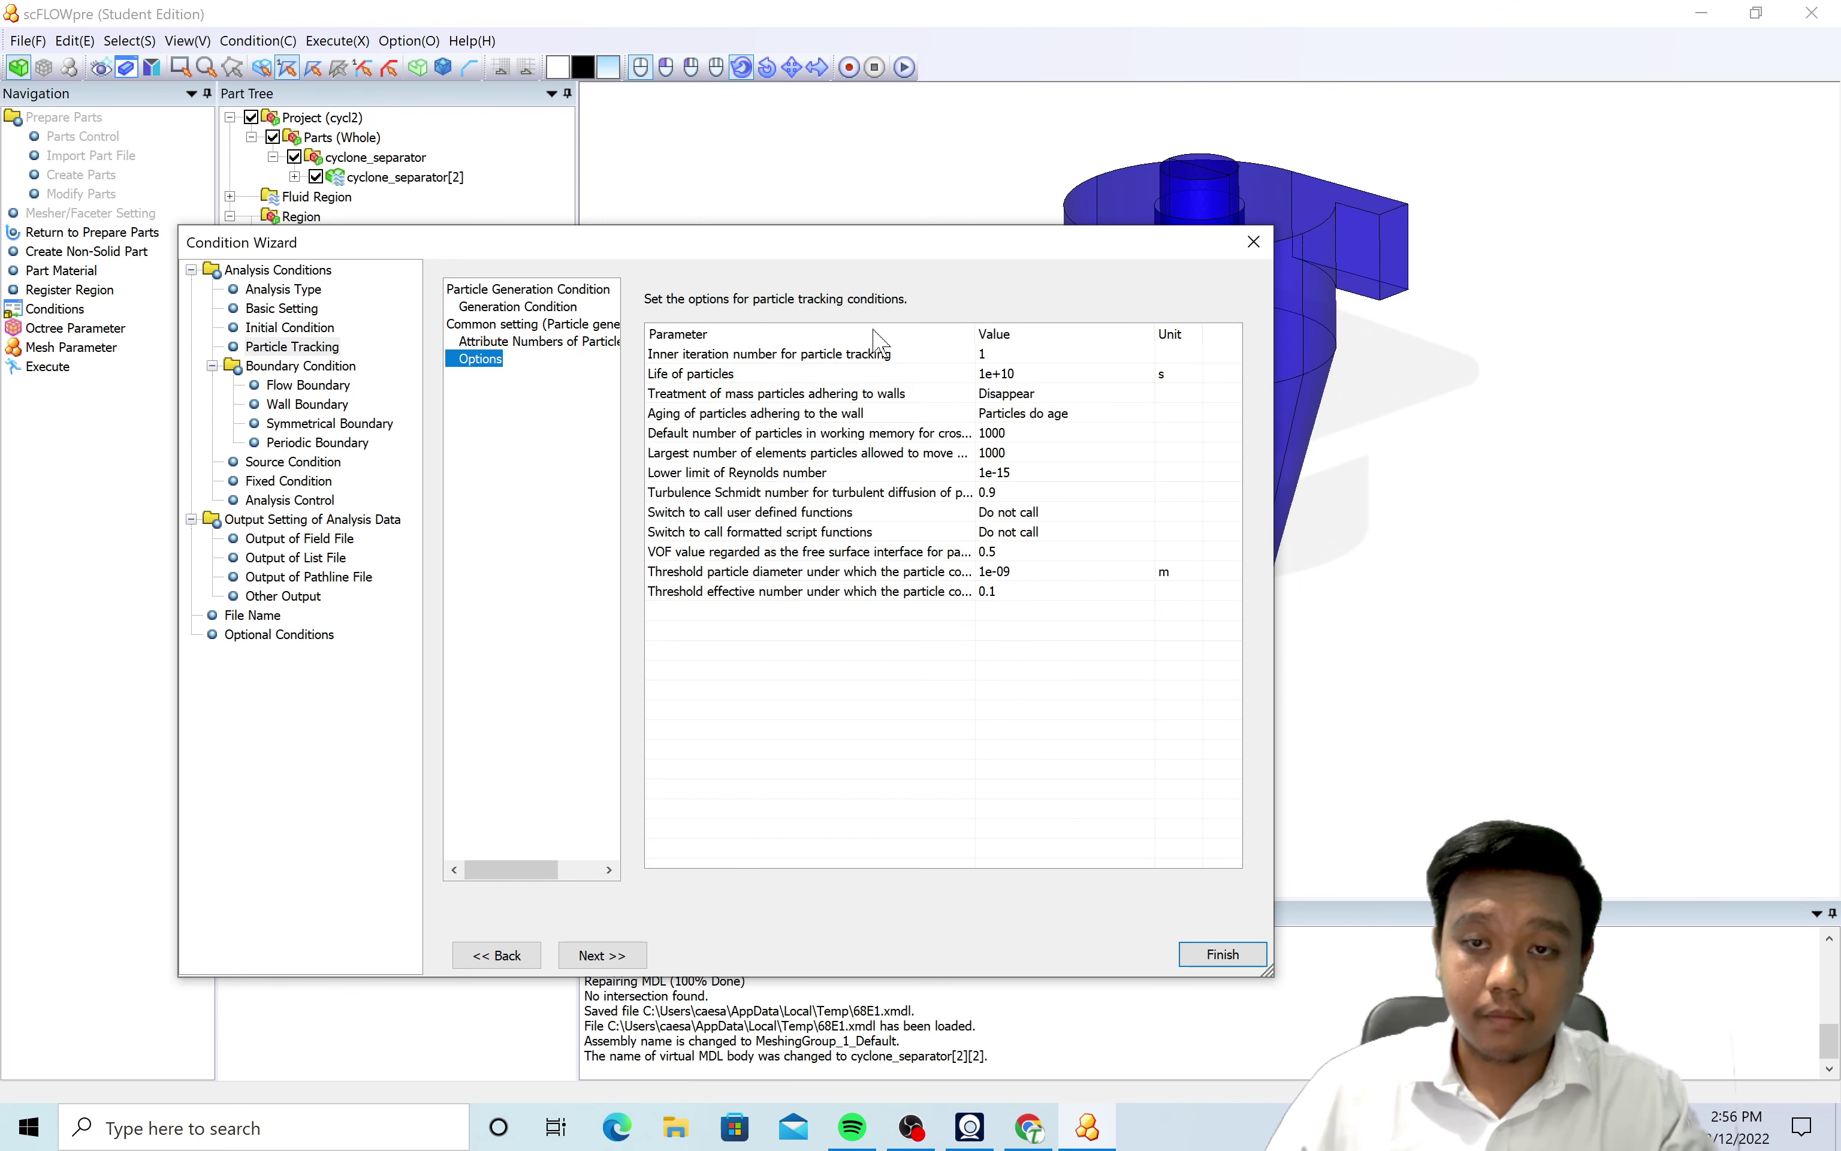
Add an inflow and outflow condition of type Mass flow rate to the inlet in the flow boundary settings.
{"action": "left_click", "coordinate": [297, 384]}
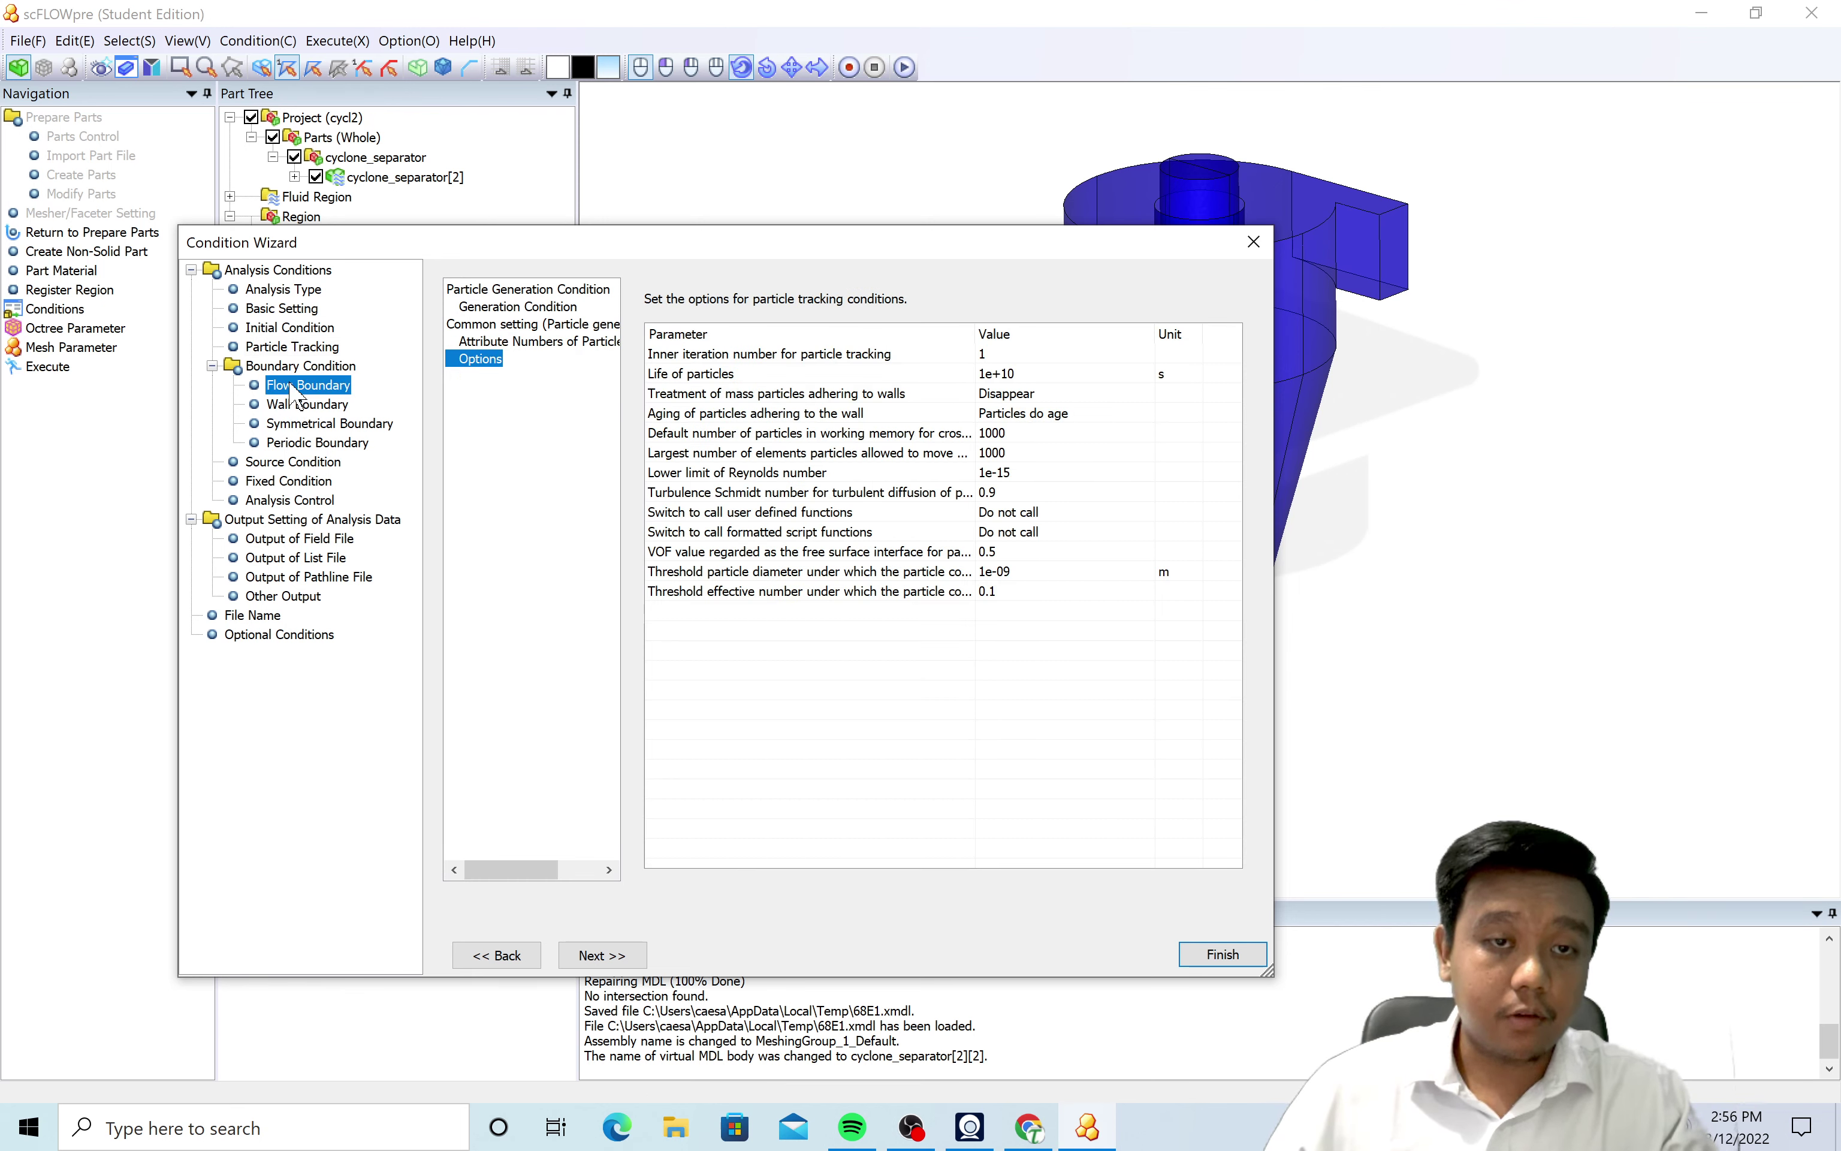
{"action": "left_click", "coordinate": [487, 293]}
{"action": "left_click", "coordinate": [718, 344]}
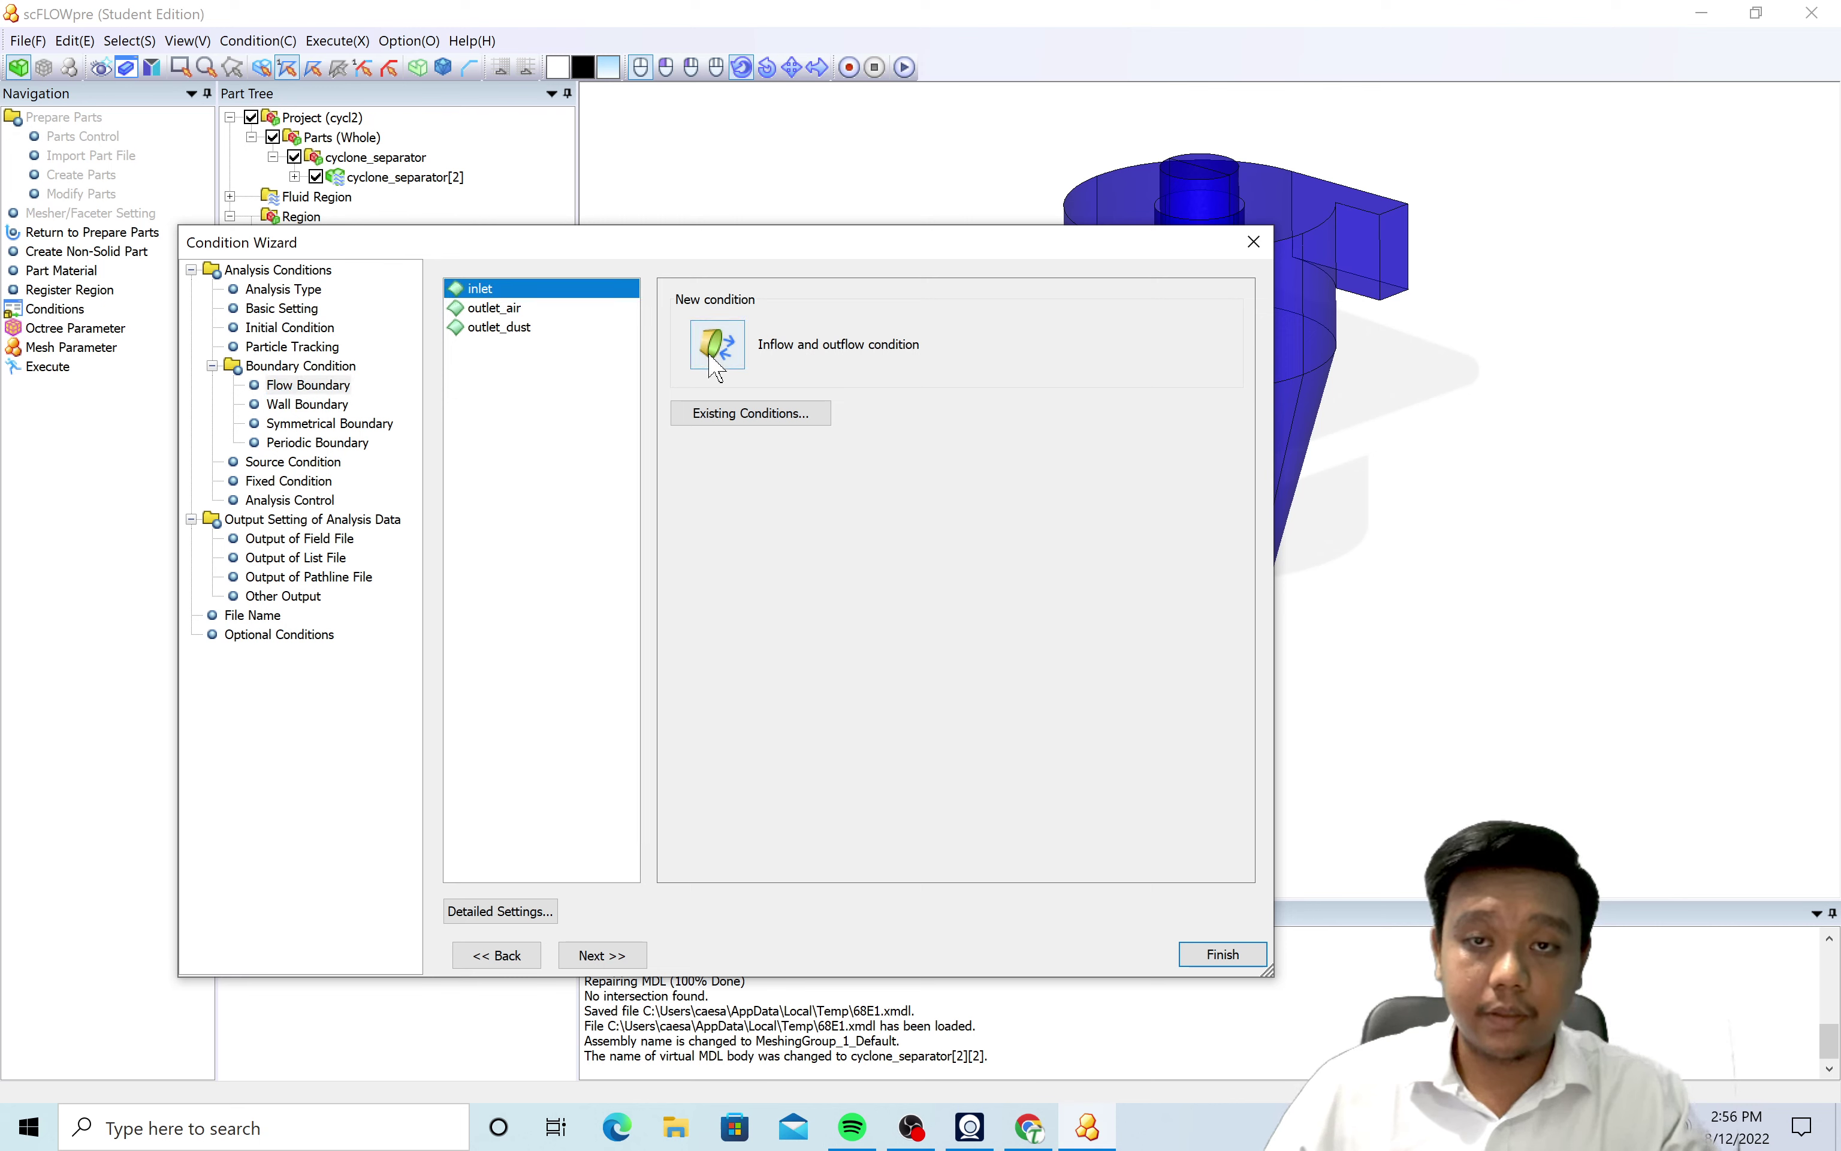
{"action": "left_click", "coordinate": [924, 370]}
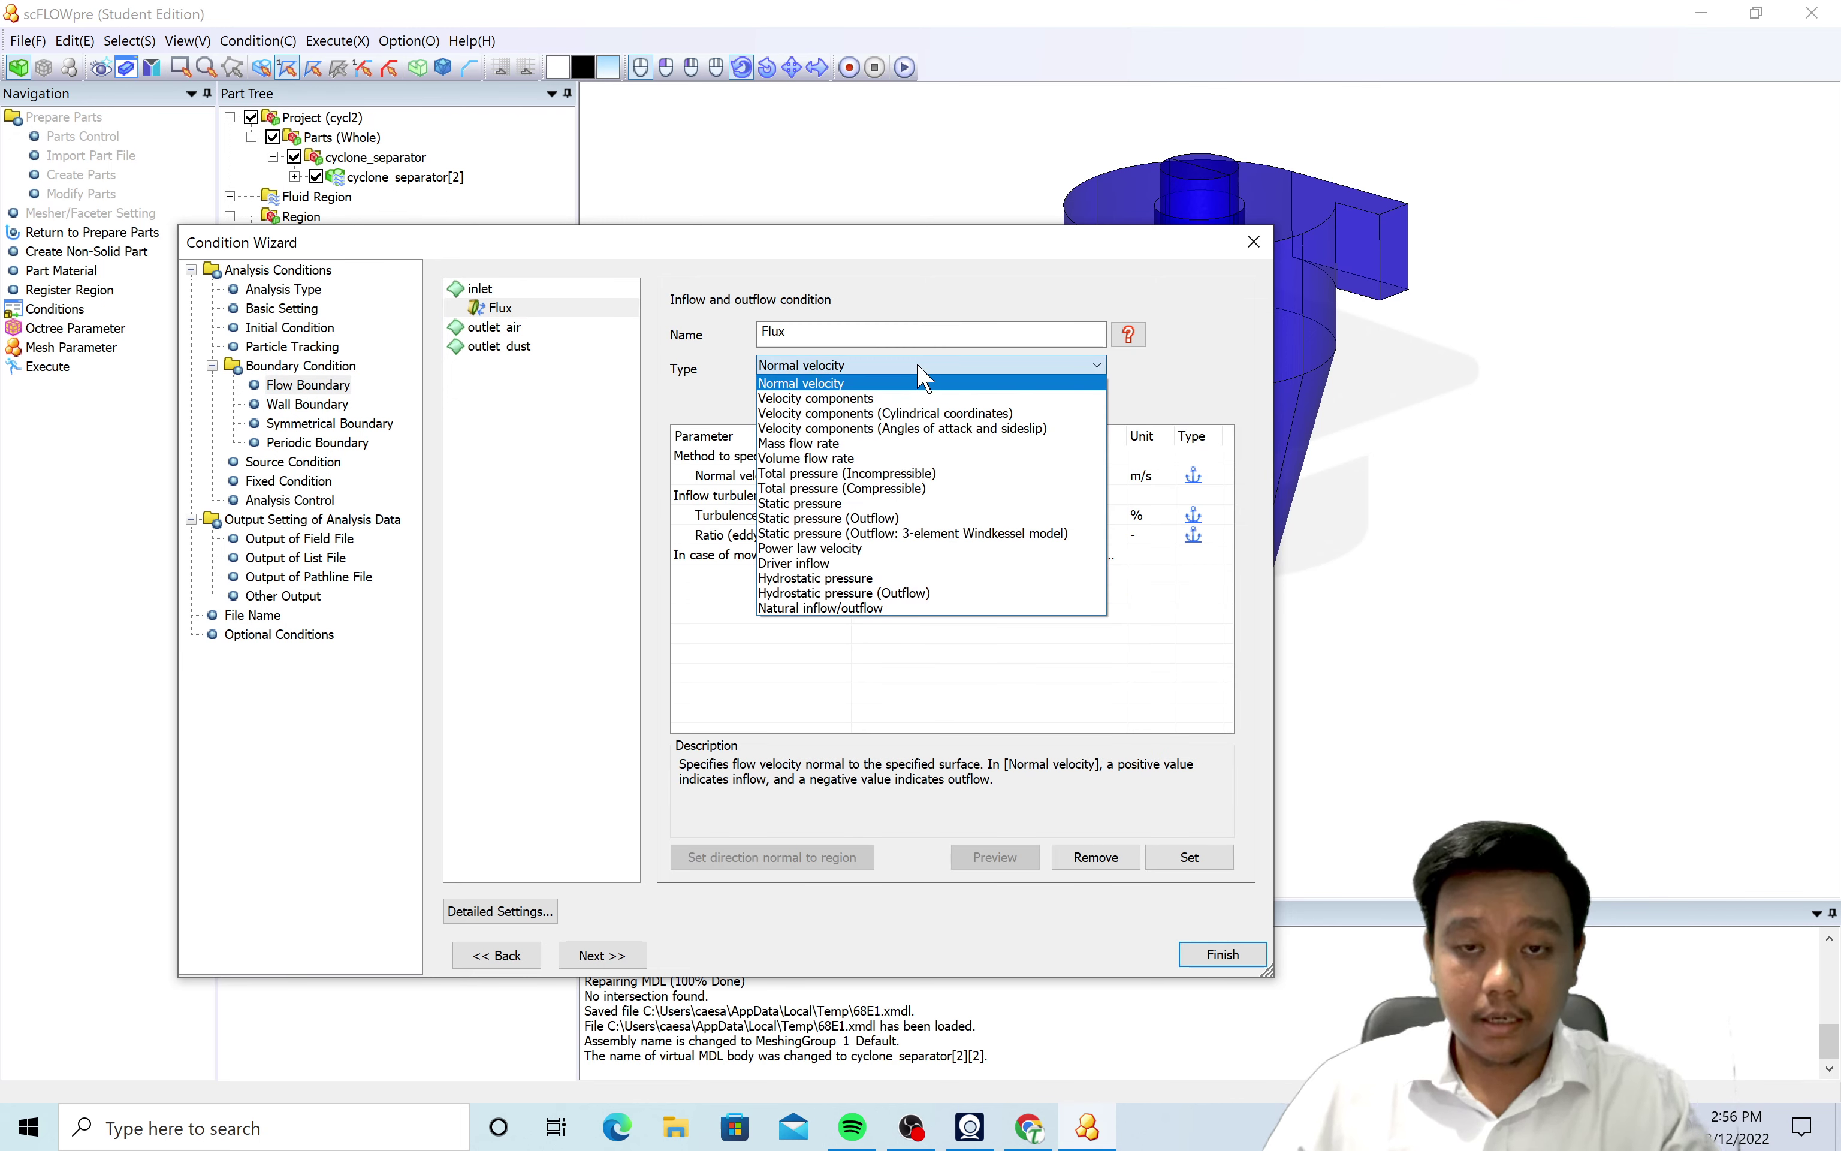
{"action": "left_click", "coordinate": [951, 443]}
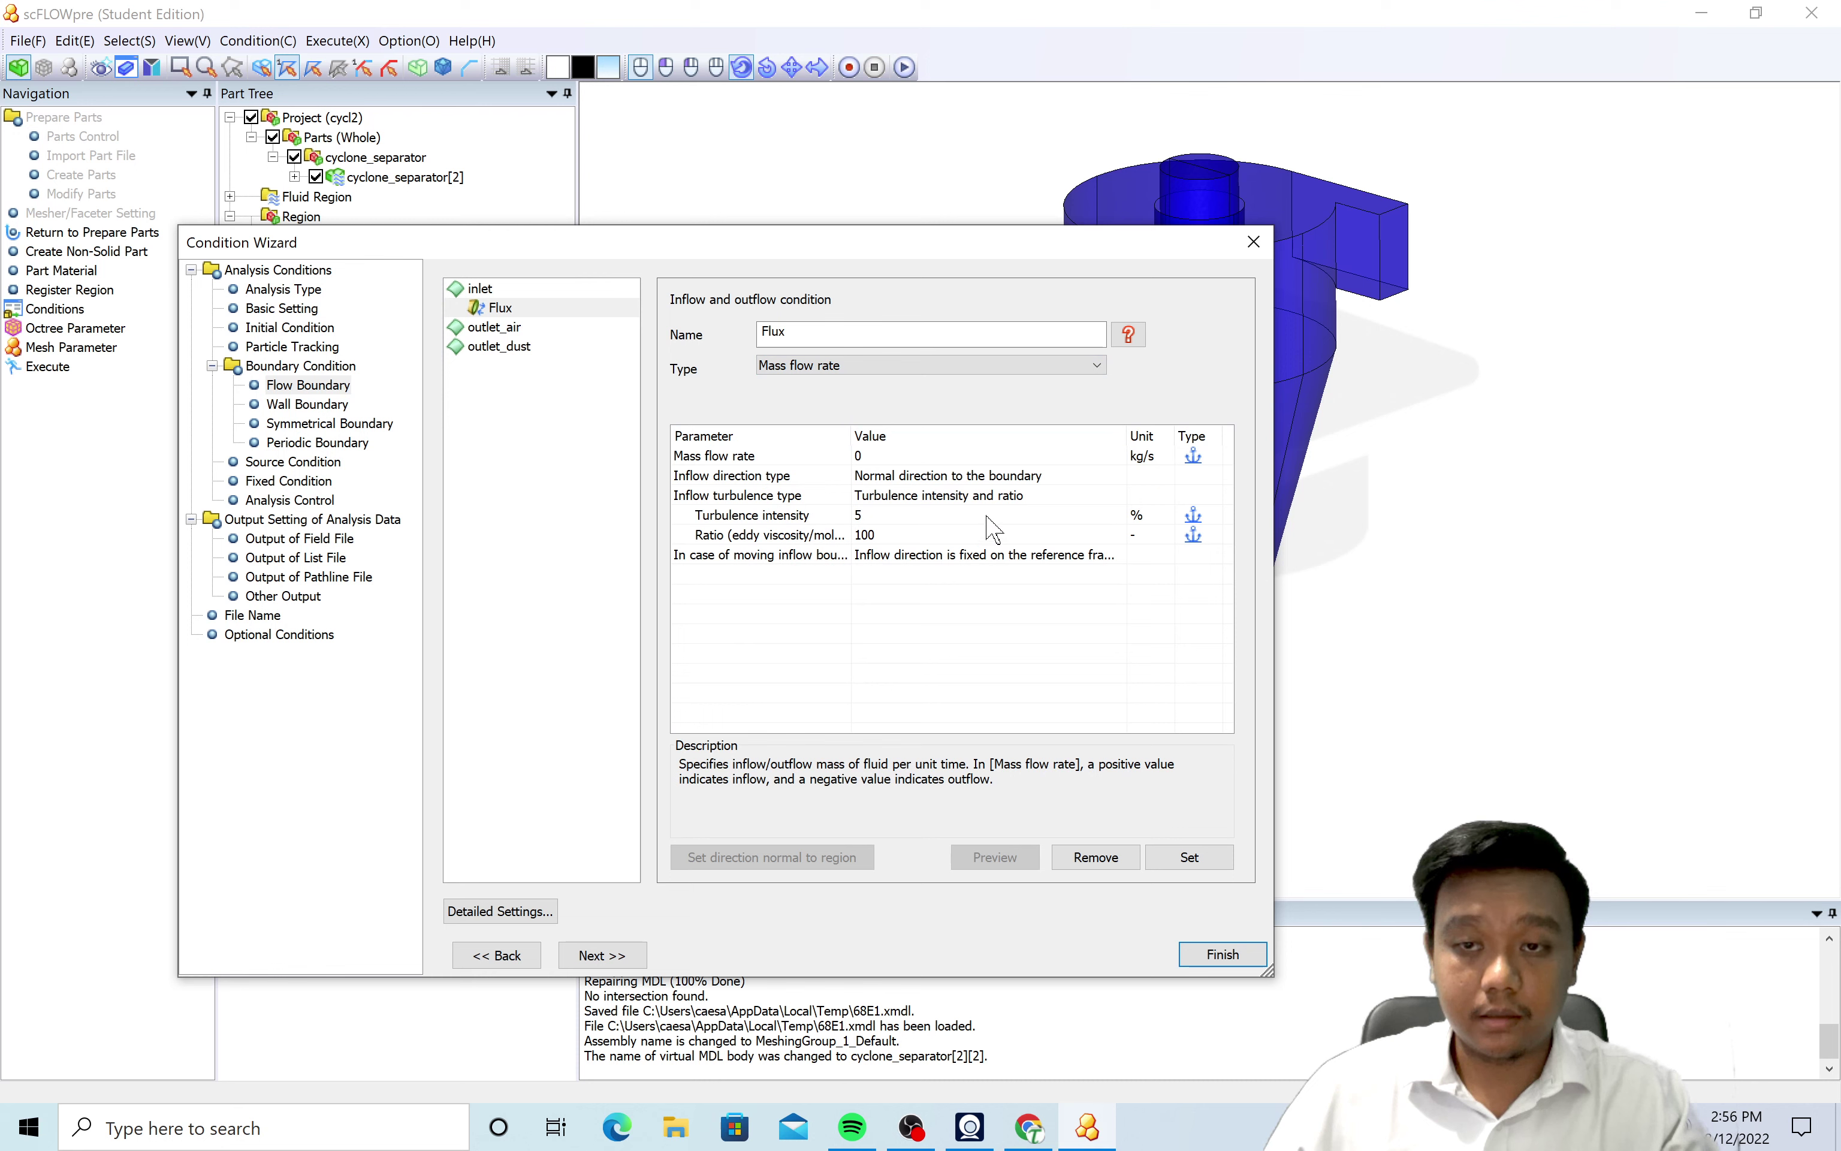
Set the inlet's mass flow rate to 5 kg/s and apply the modified condition.
{"action": "left_click", "coordinate": [1149, 456]}
{"action": "left_click", "coordinate": [1164, 456]}
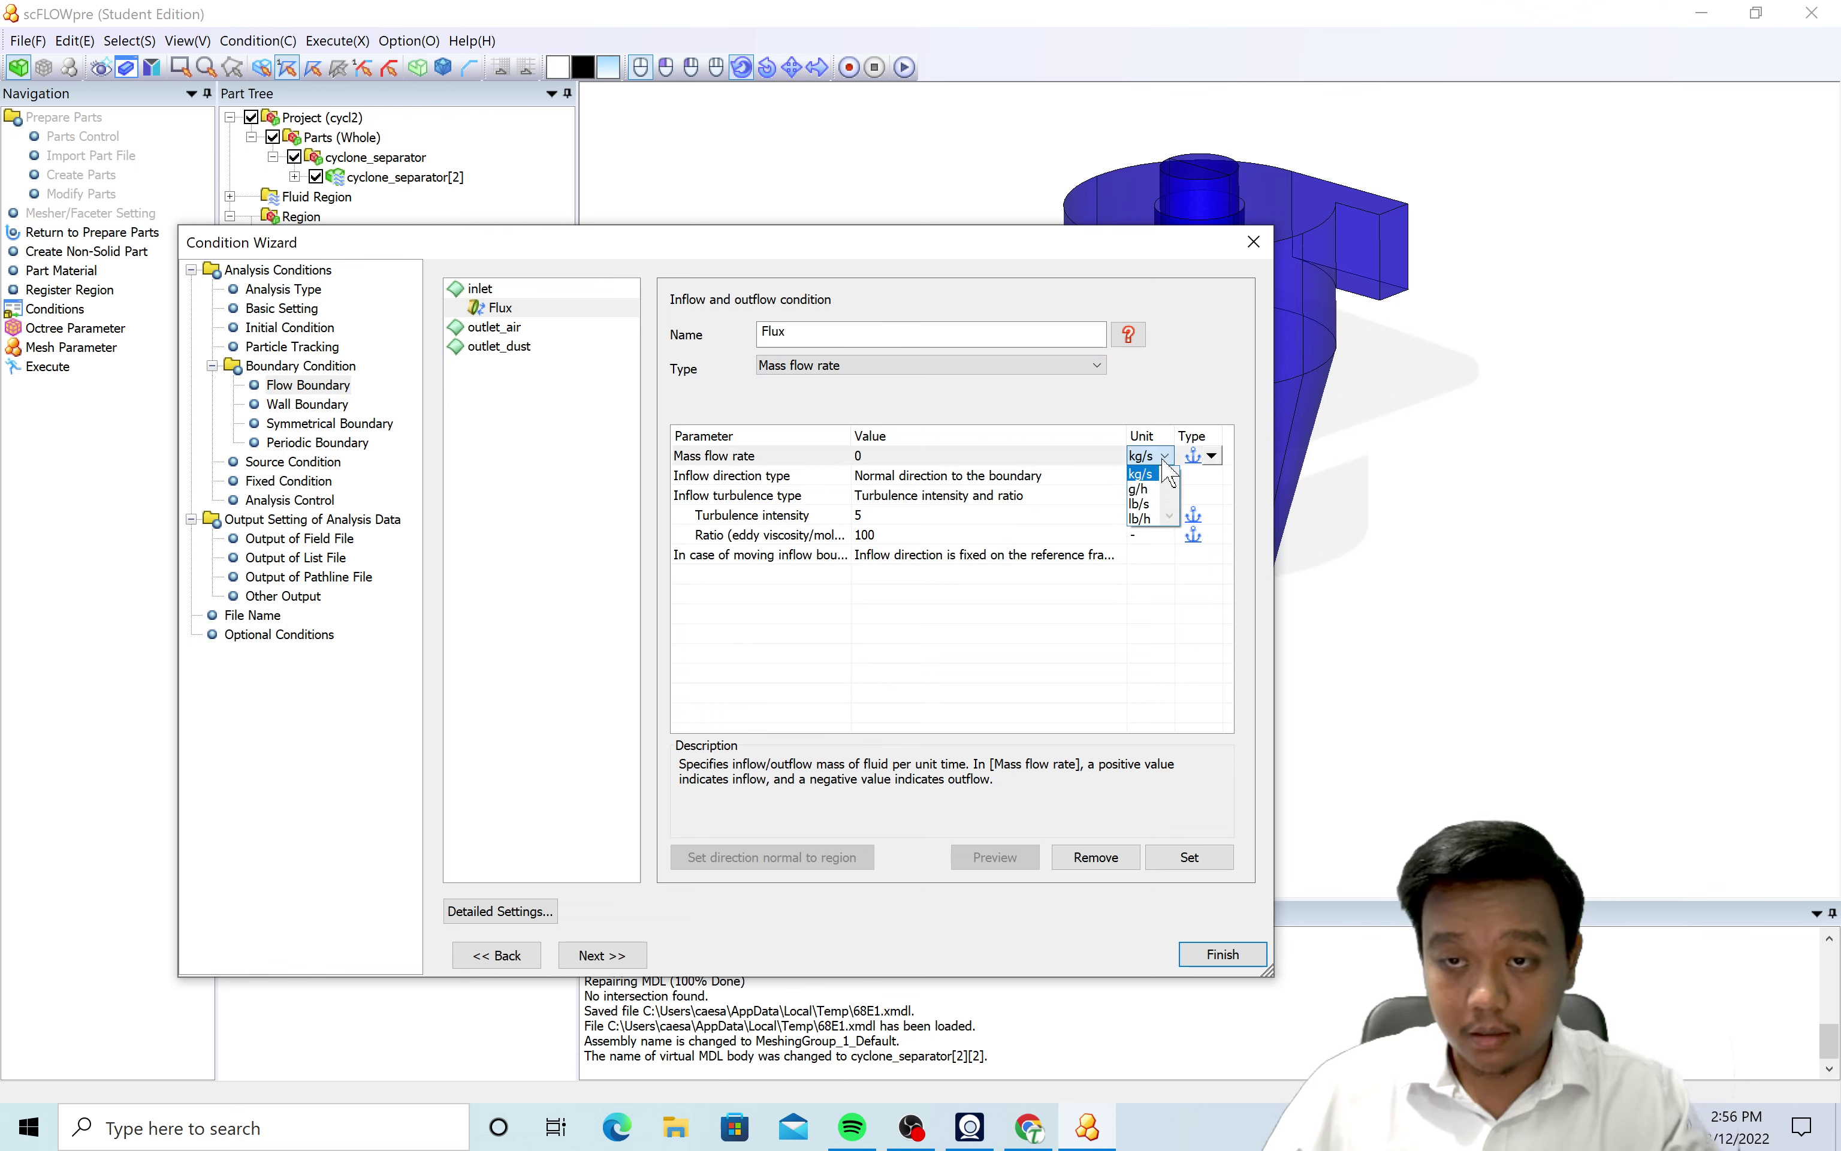
{"action": "left_click", "coordinate": [1180, 403]}
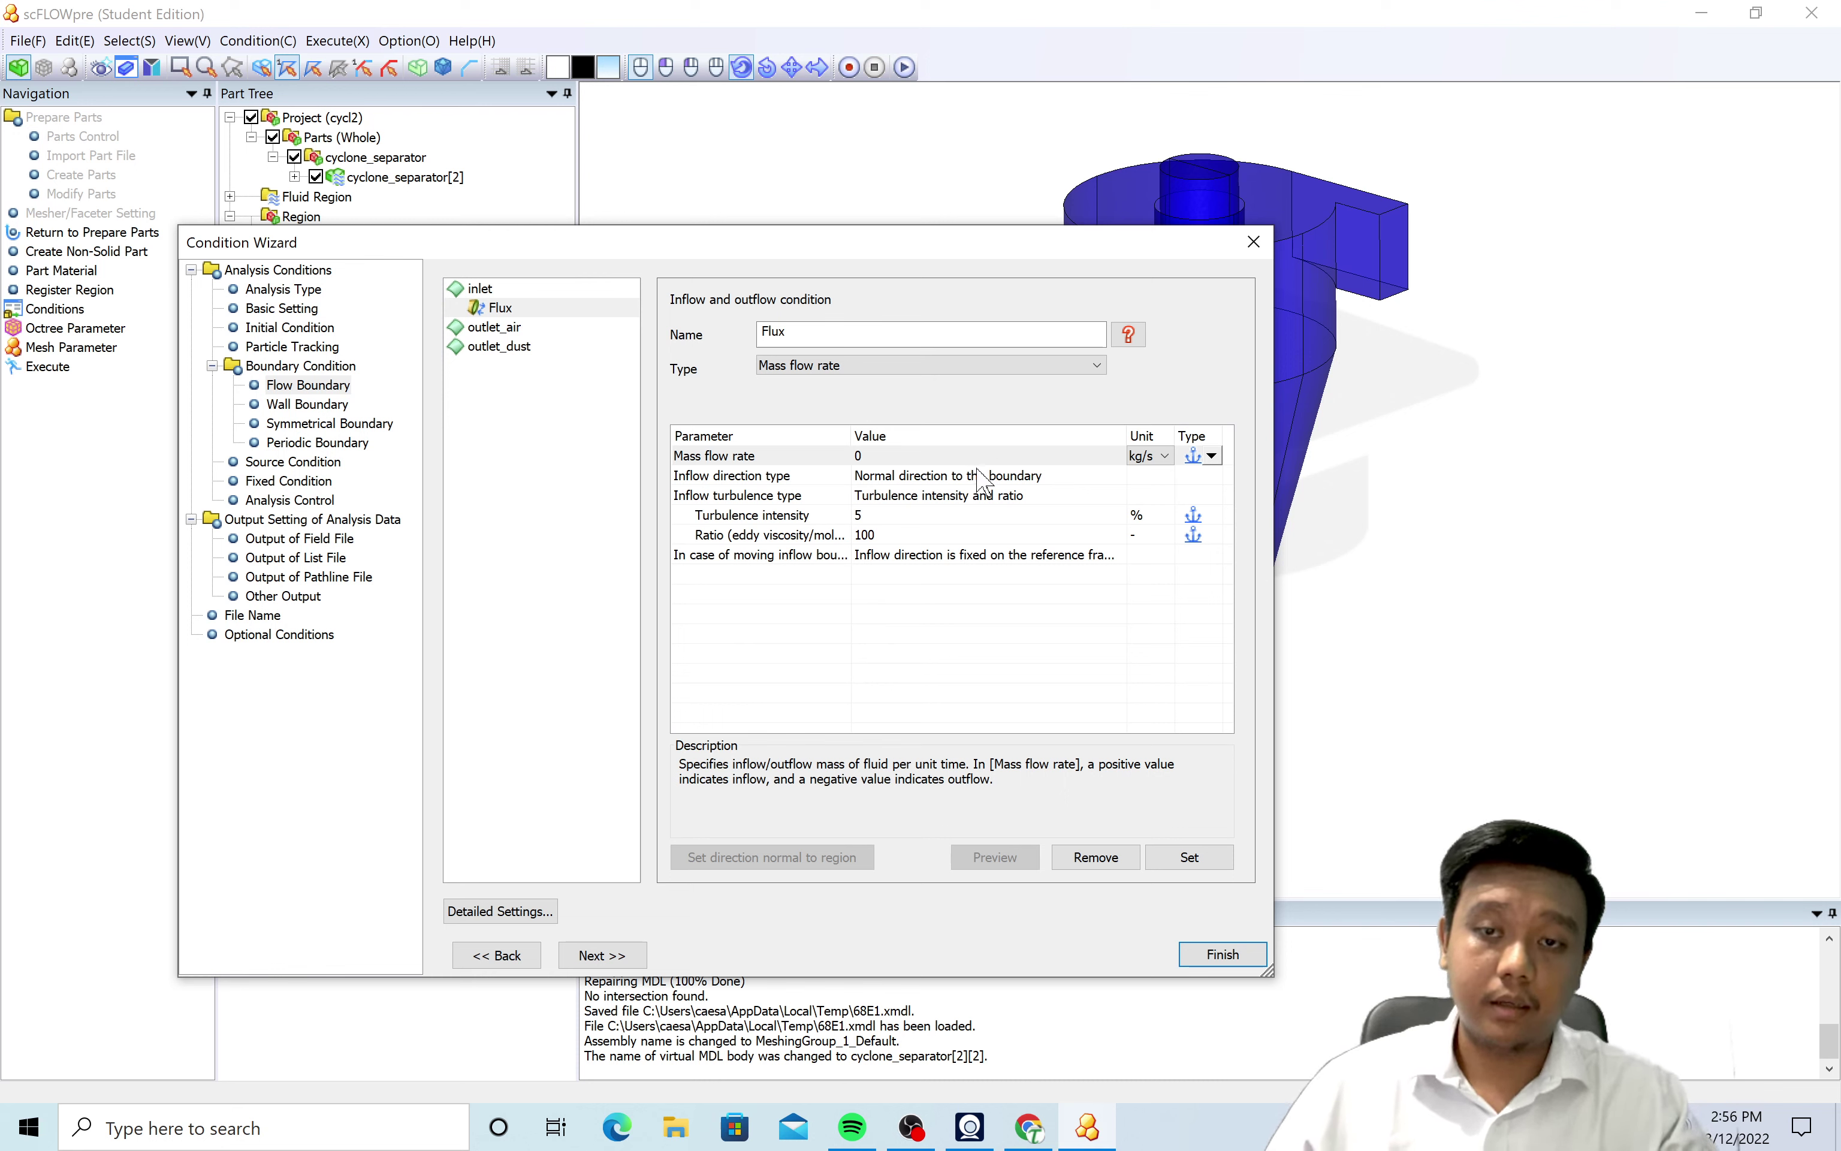
{"action": "left_click", "coordinate": [932, 457]}
{"action": "type", "text": "5"}
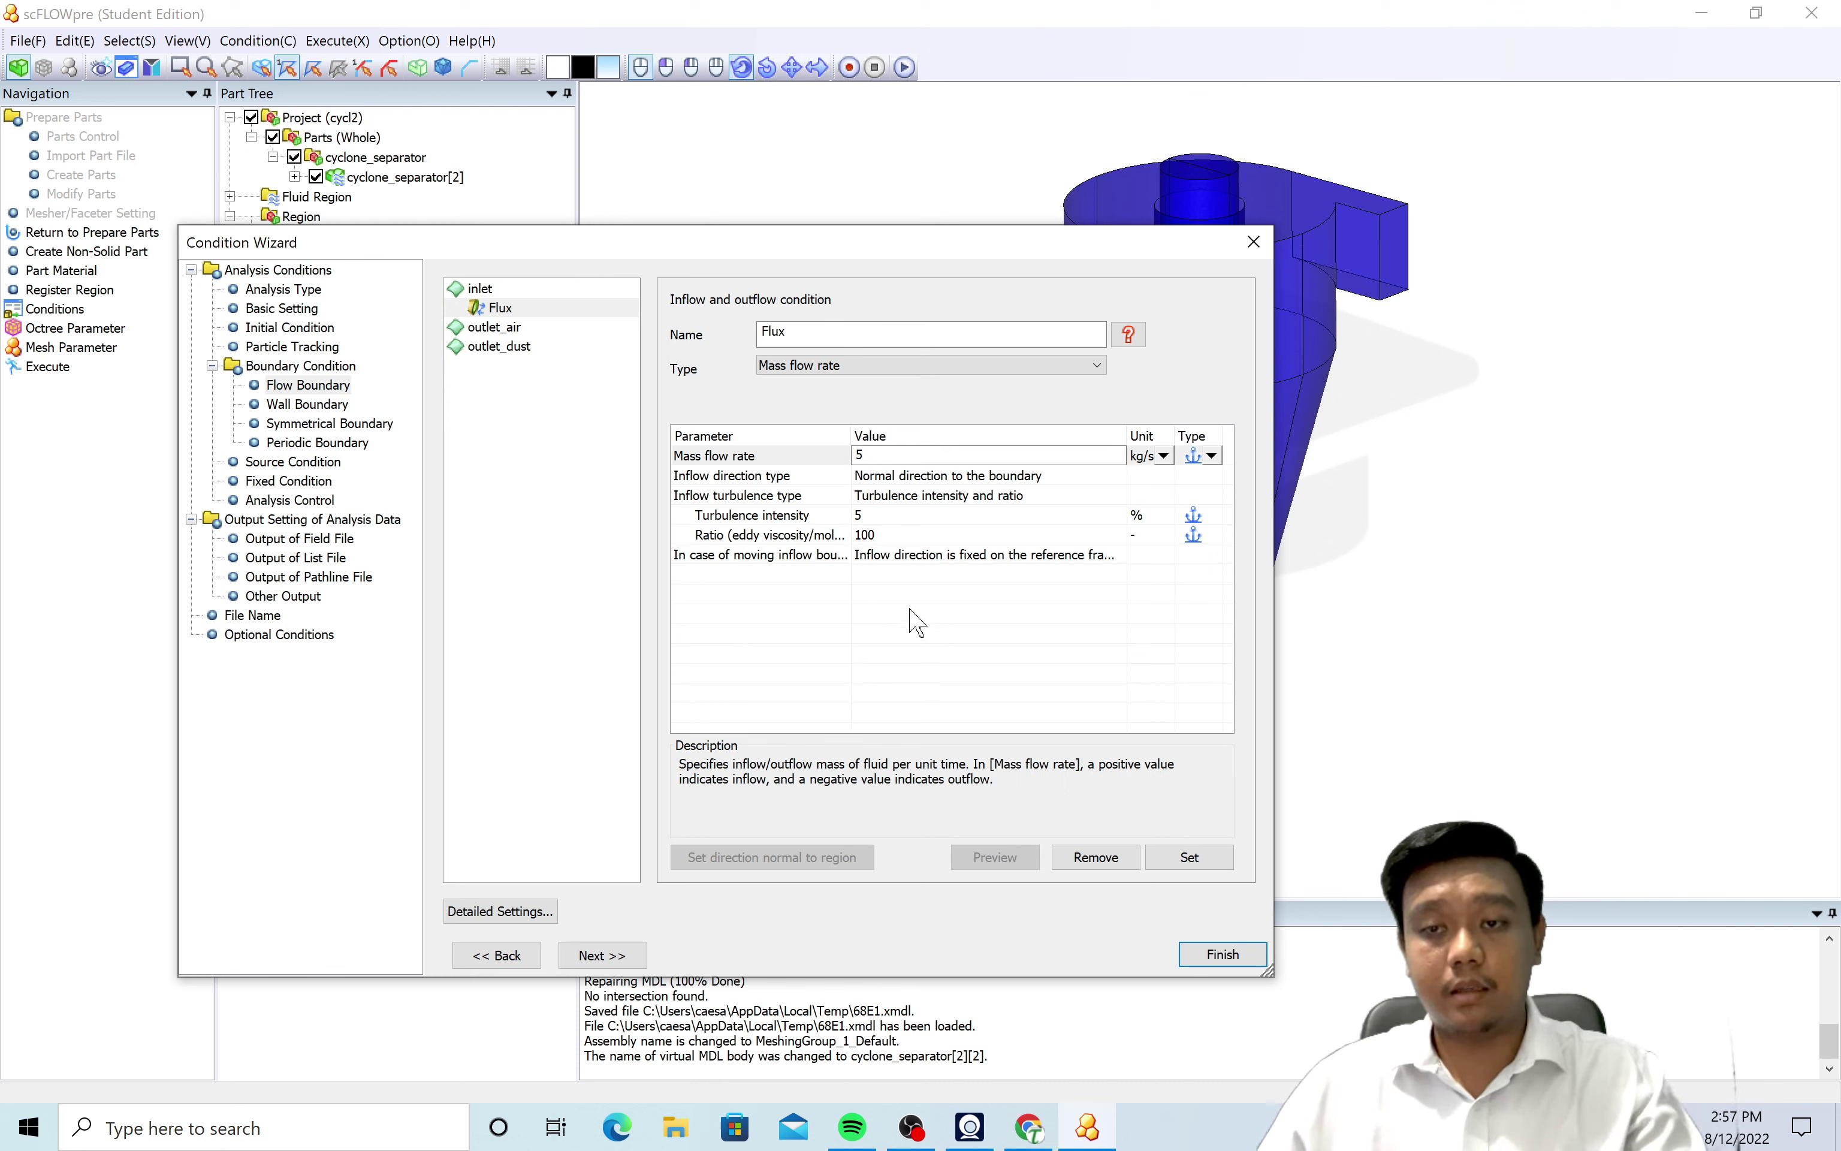
{"action": "left_click", "coordinate": [916, 624]}
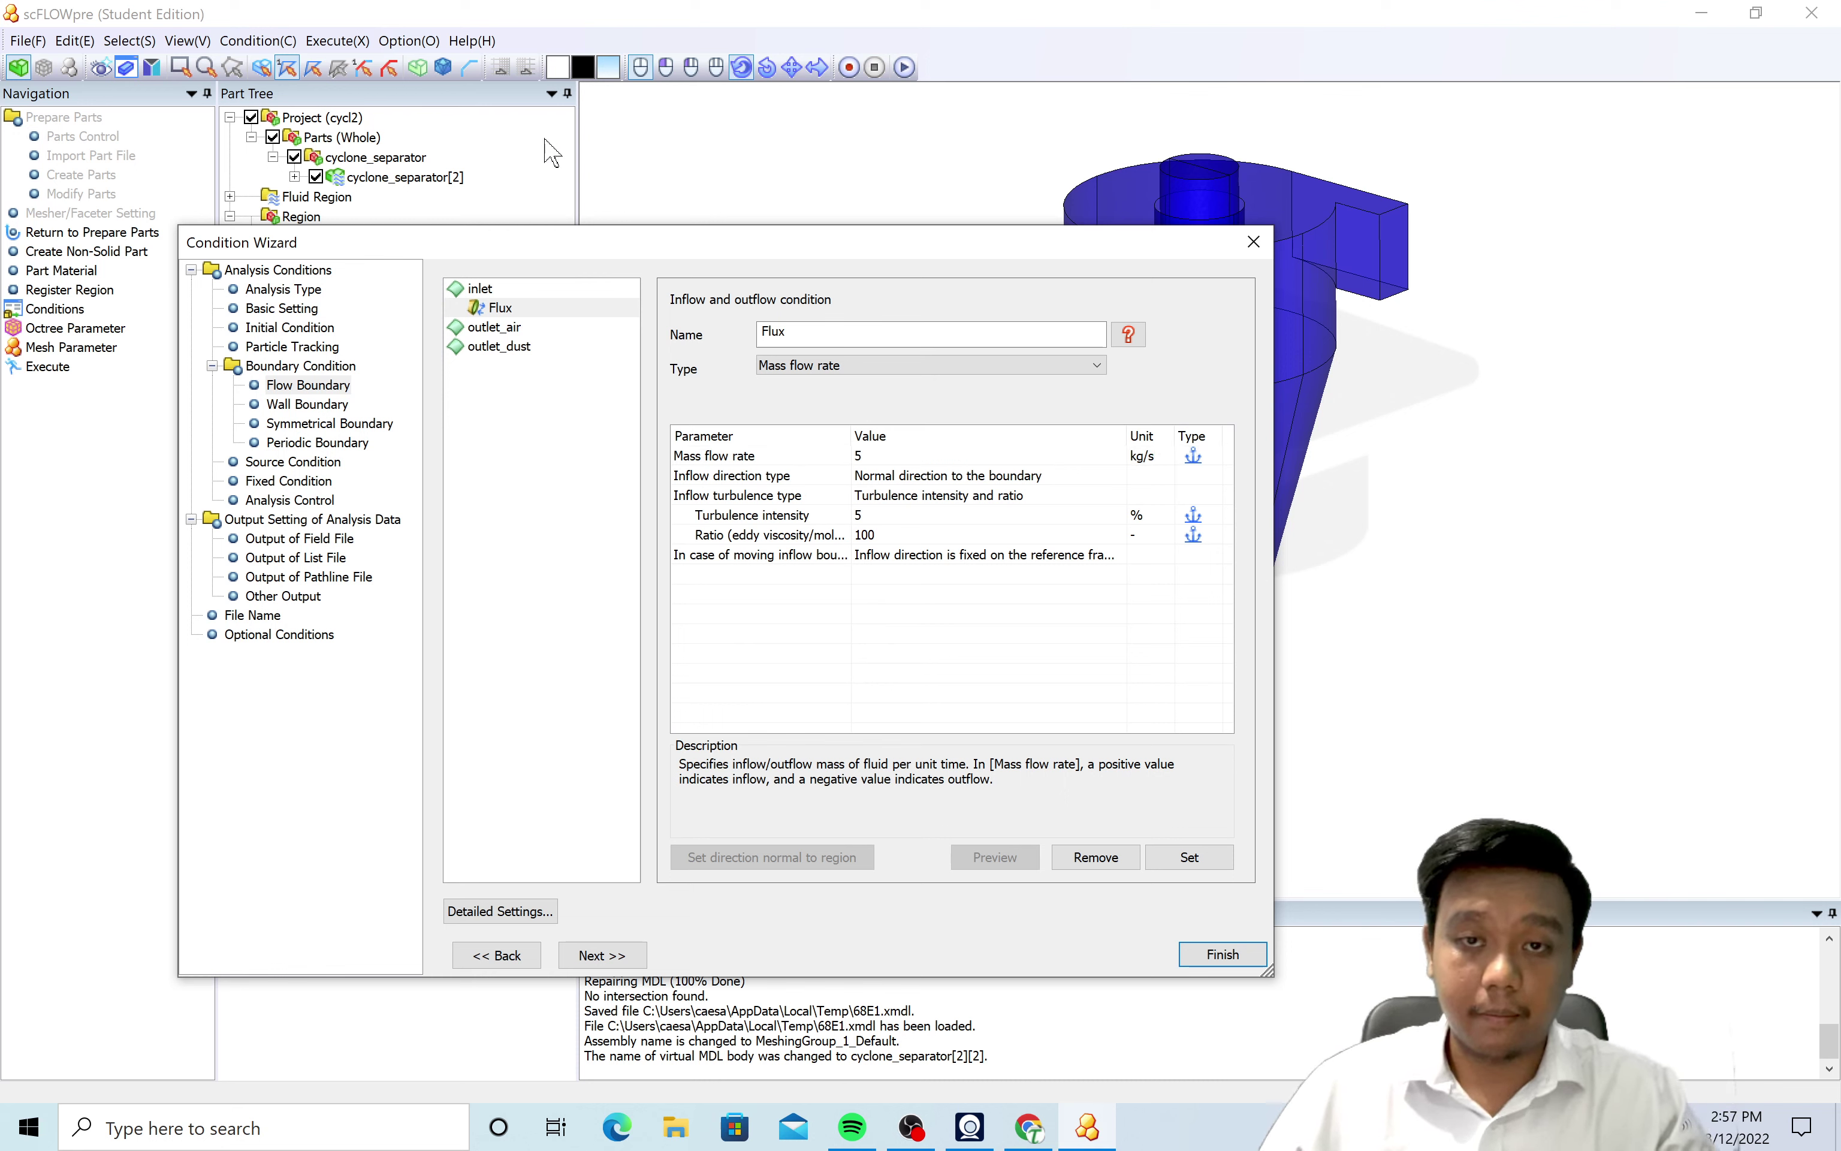
{"action": "double_click", "coordinate": [514, 337]}
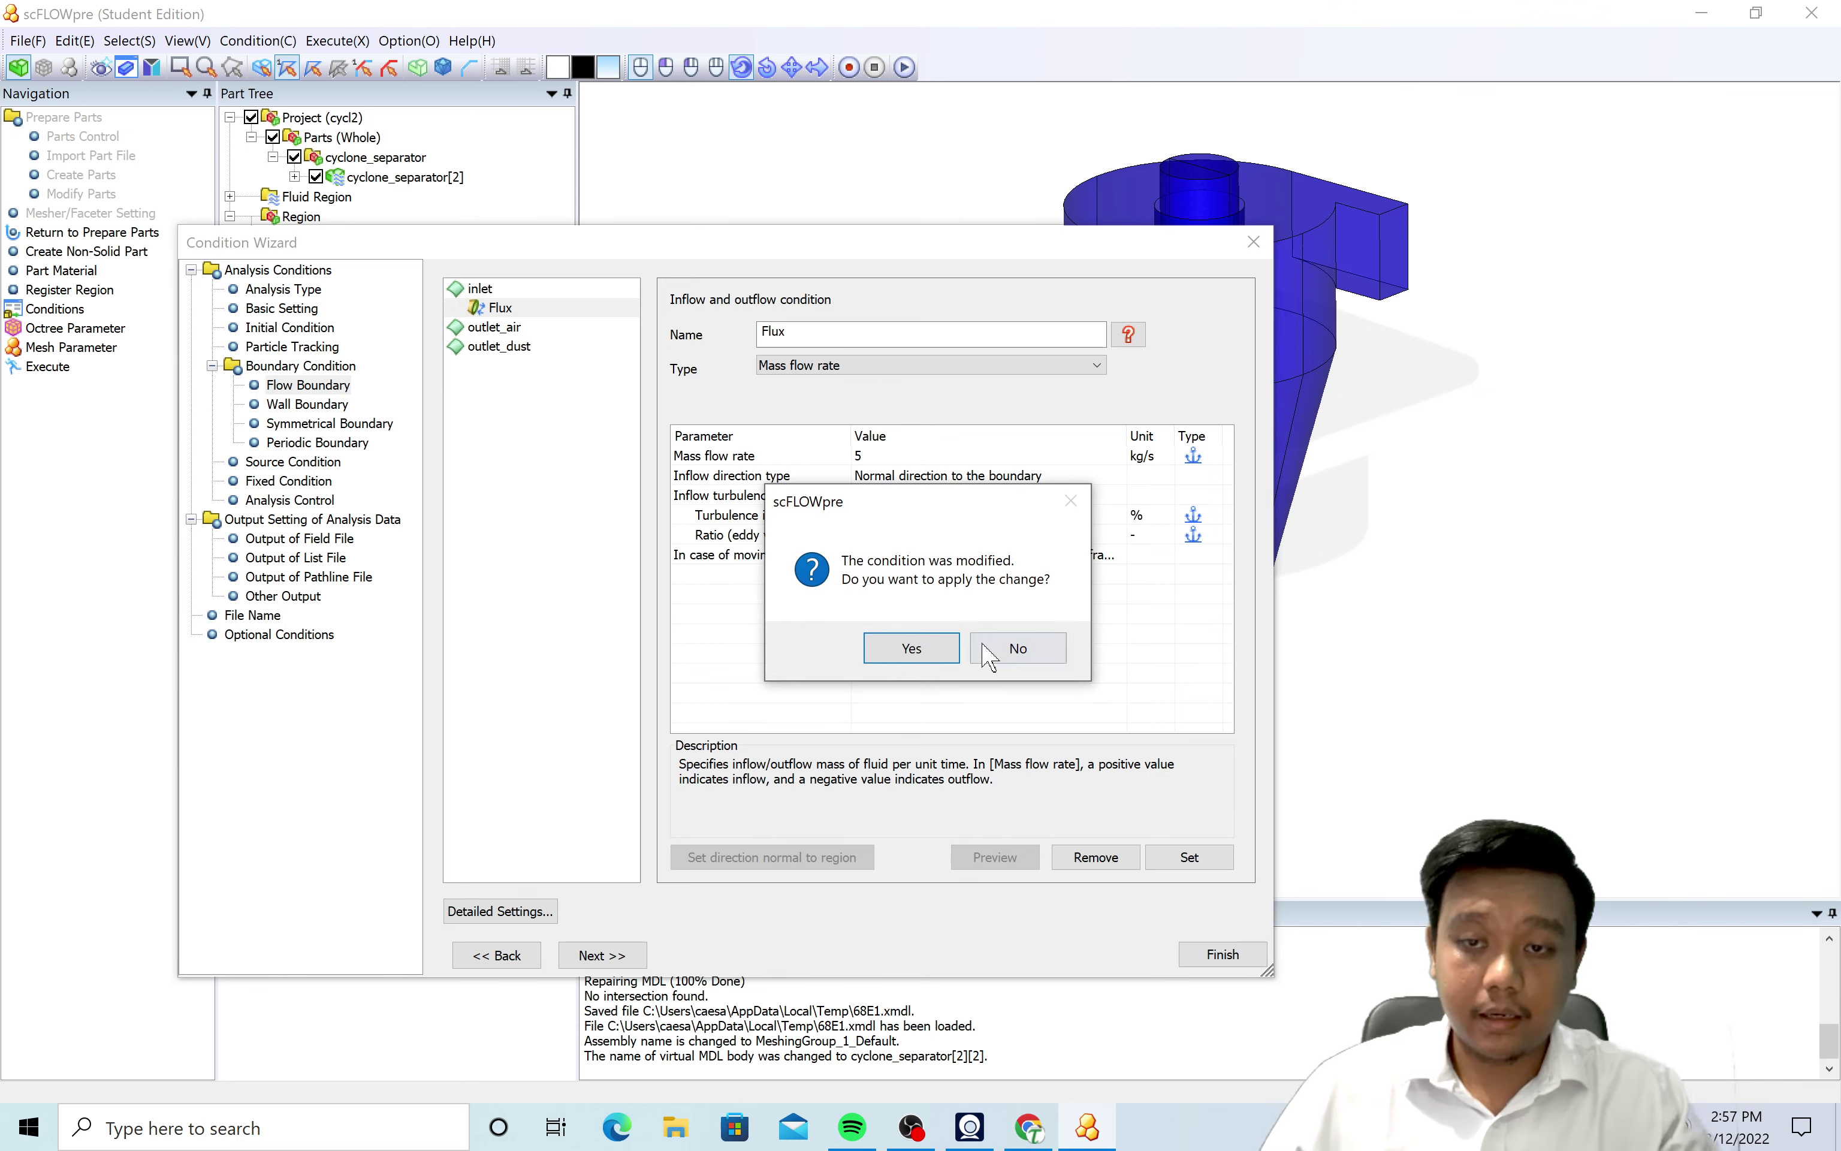
{"action": "left_click", "coordinate": [912, 649]}
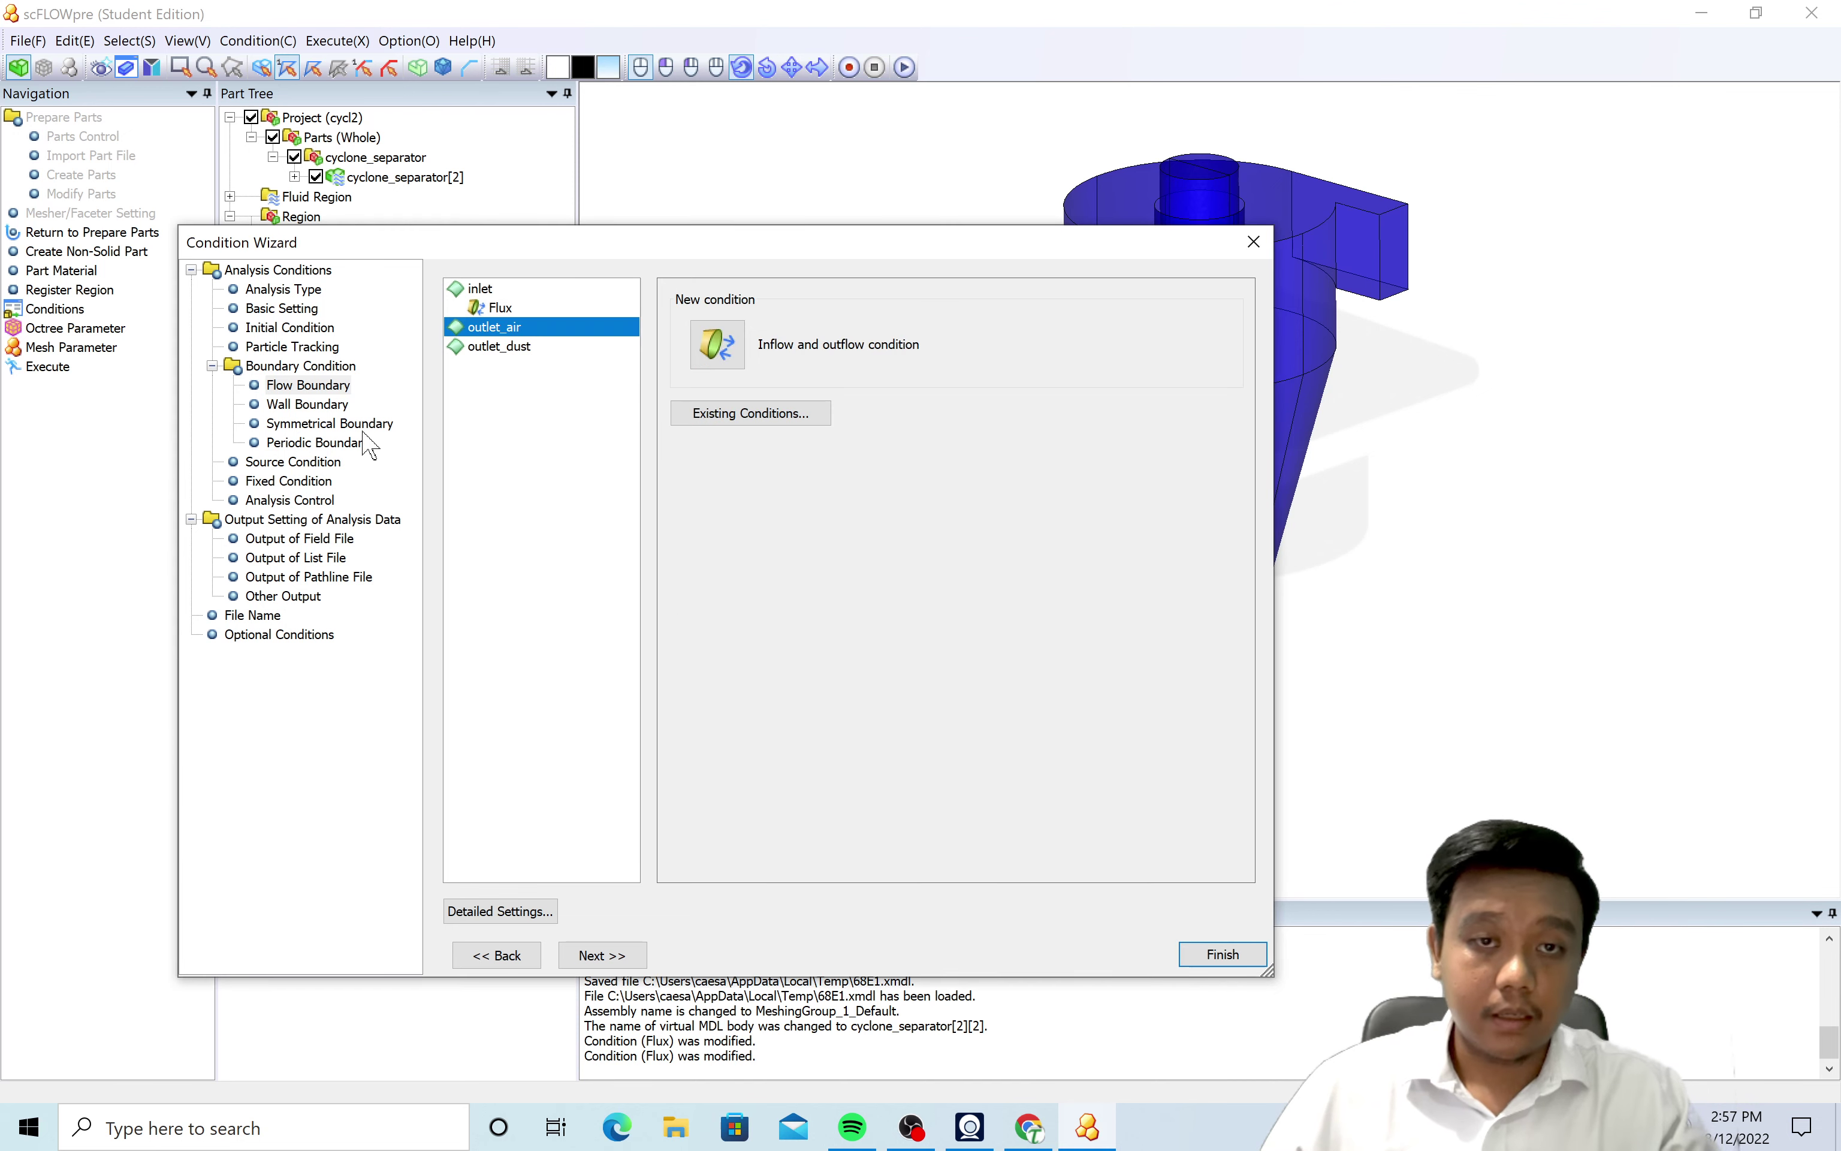
Add an inflow and outflow condition of type Static pressure (Outflow) to outlet_air and apply it.
{"action": "left_click", "coordinate": [719, 346]}
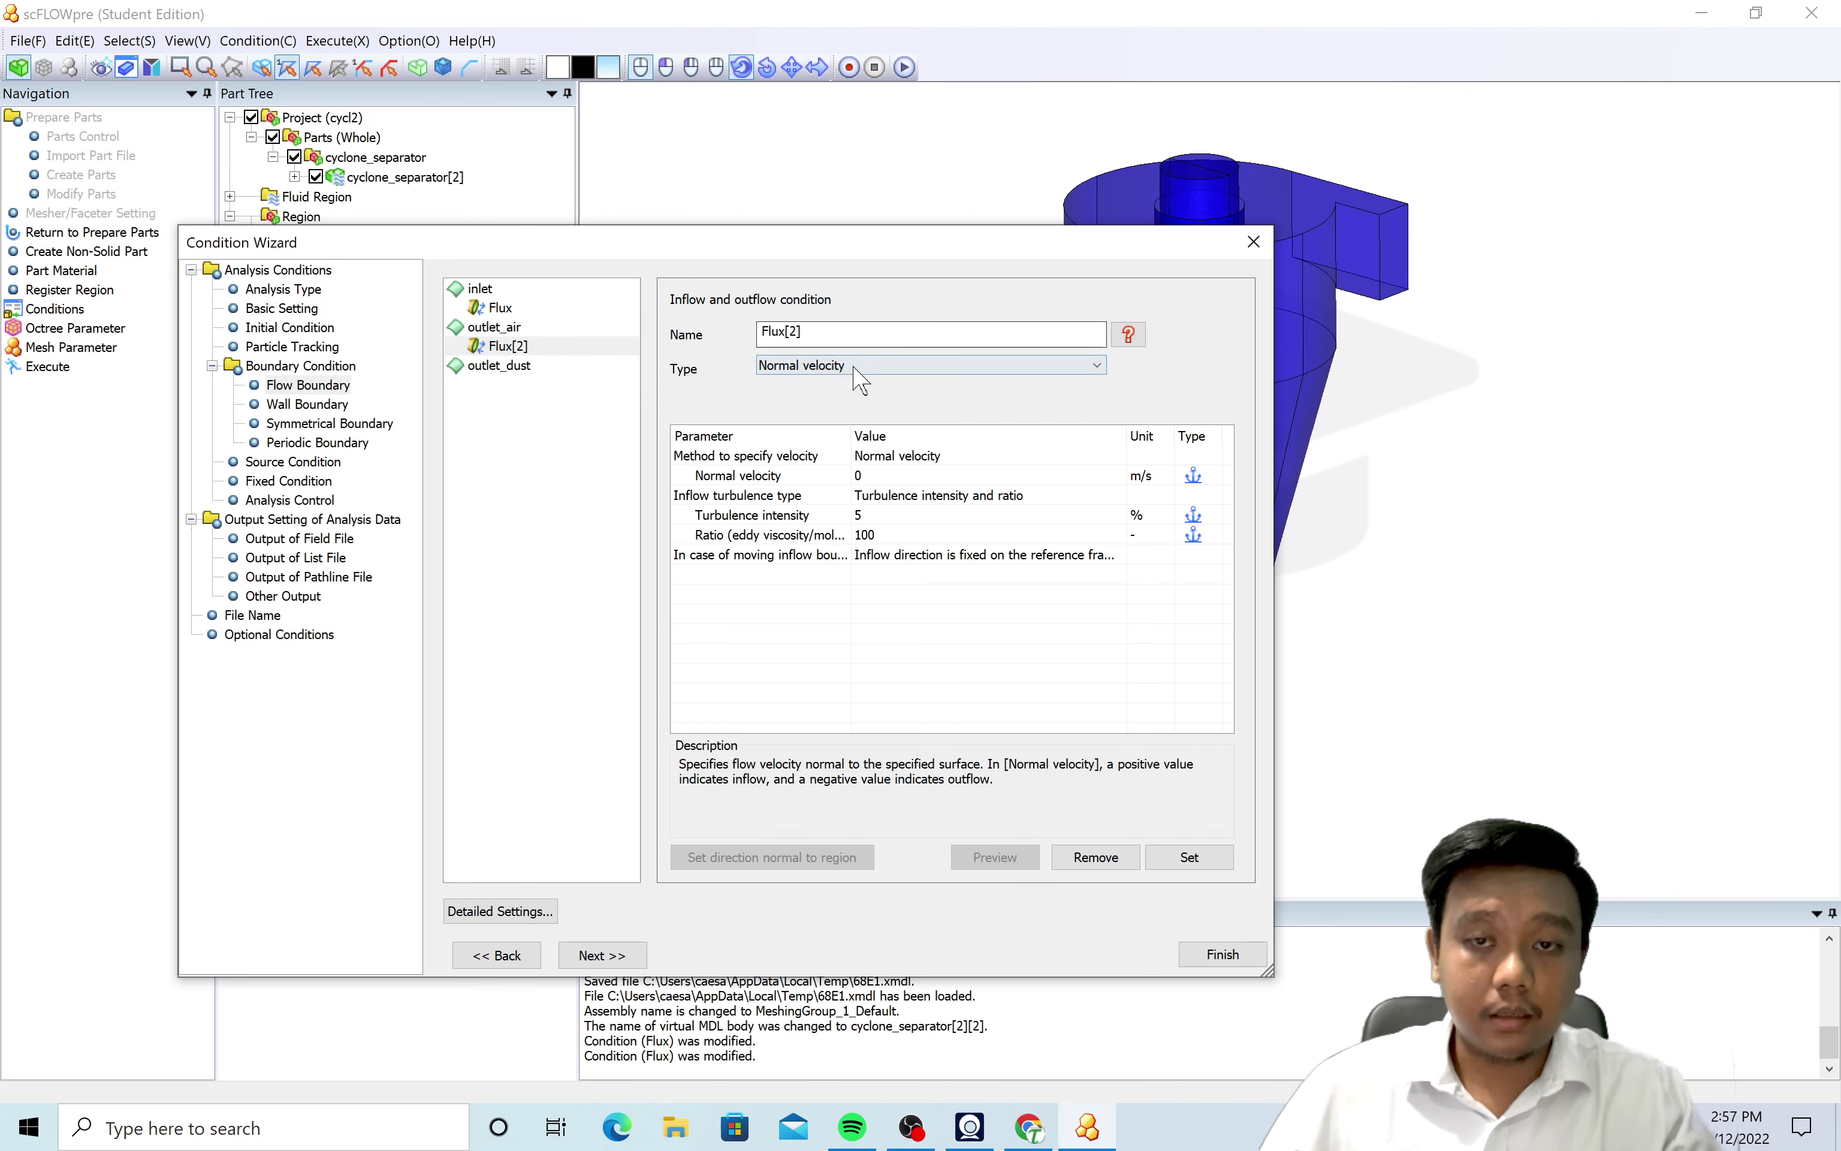
{"action": "left_click", "coordinate": [931, 365]}
{"action": "left_click", "coordinate": [908, 519]}
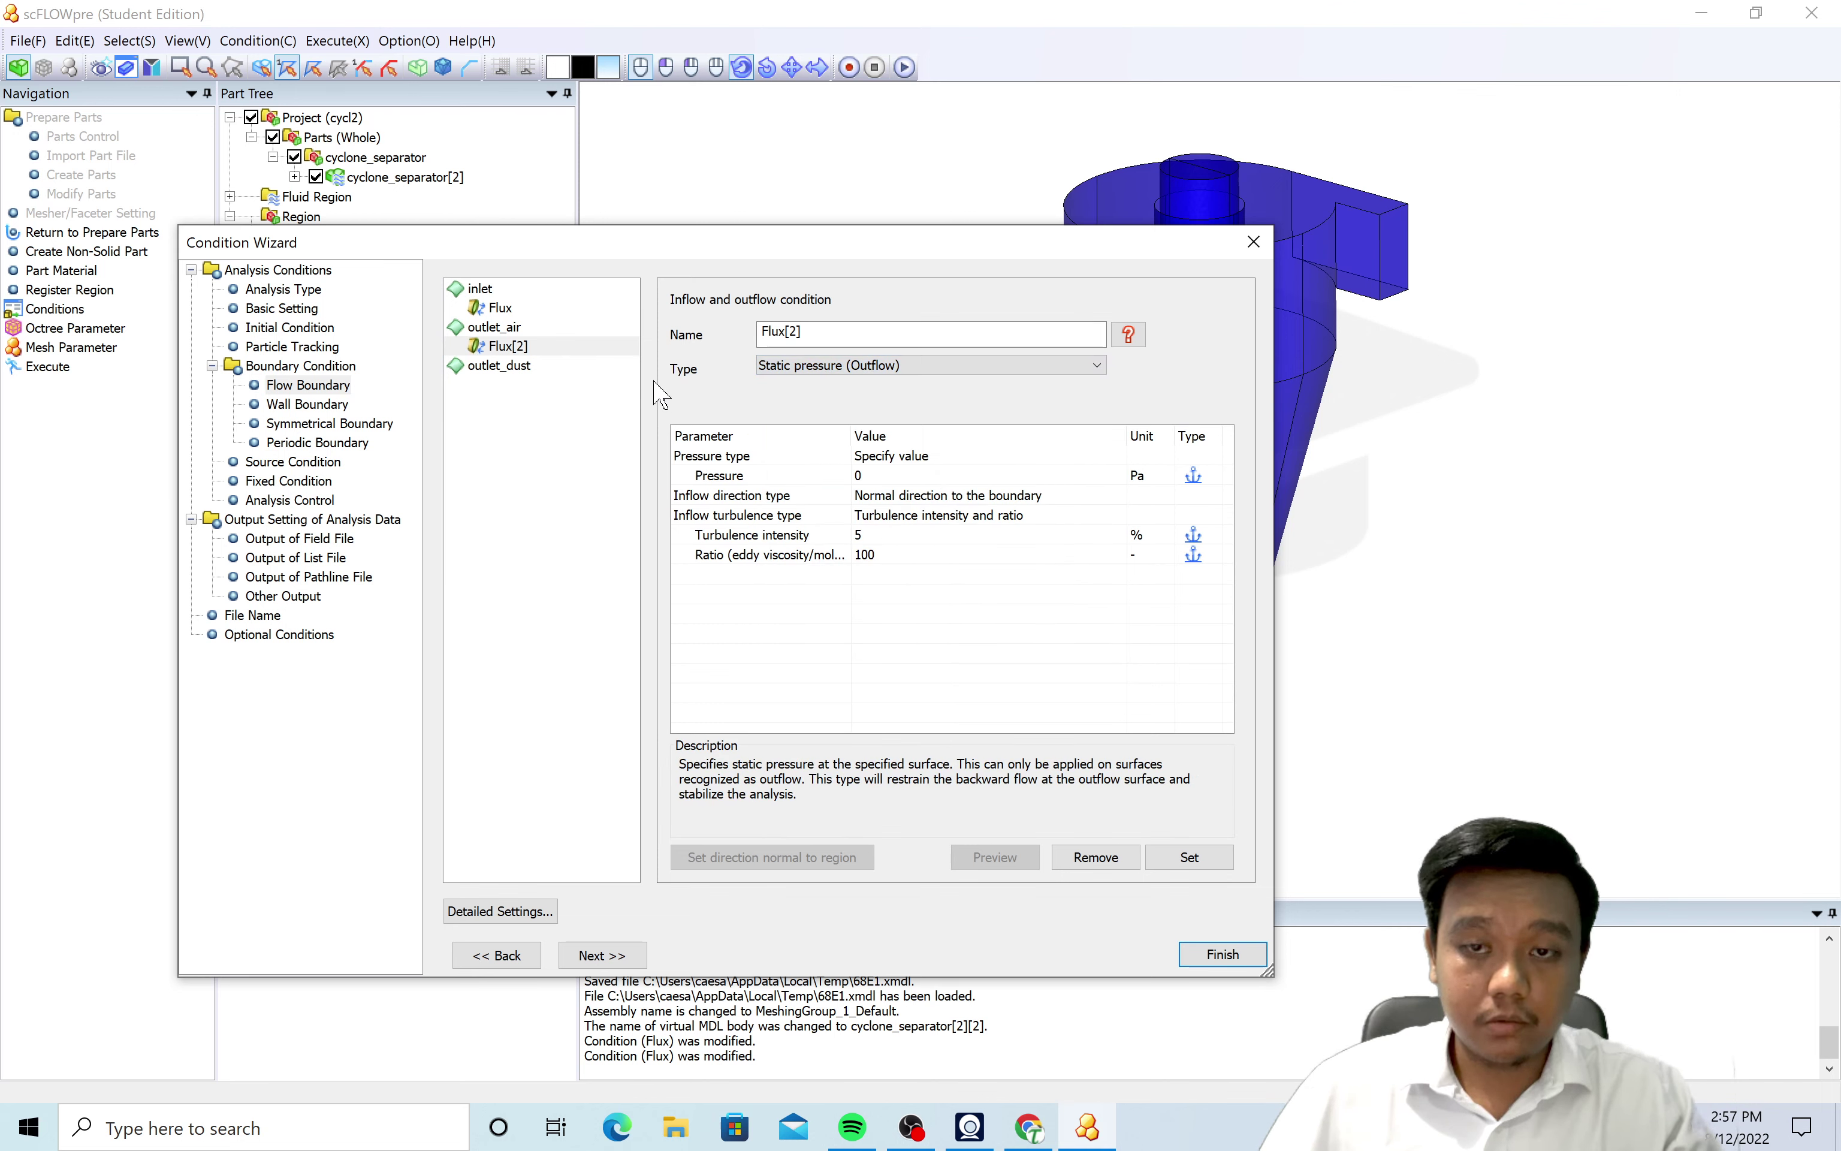
{"action": "left_click", "coordinate": [1189, 857]}
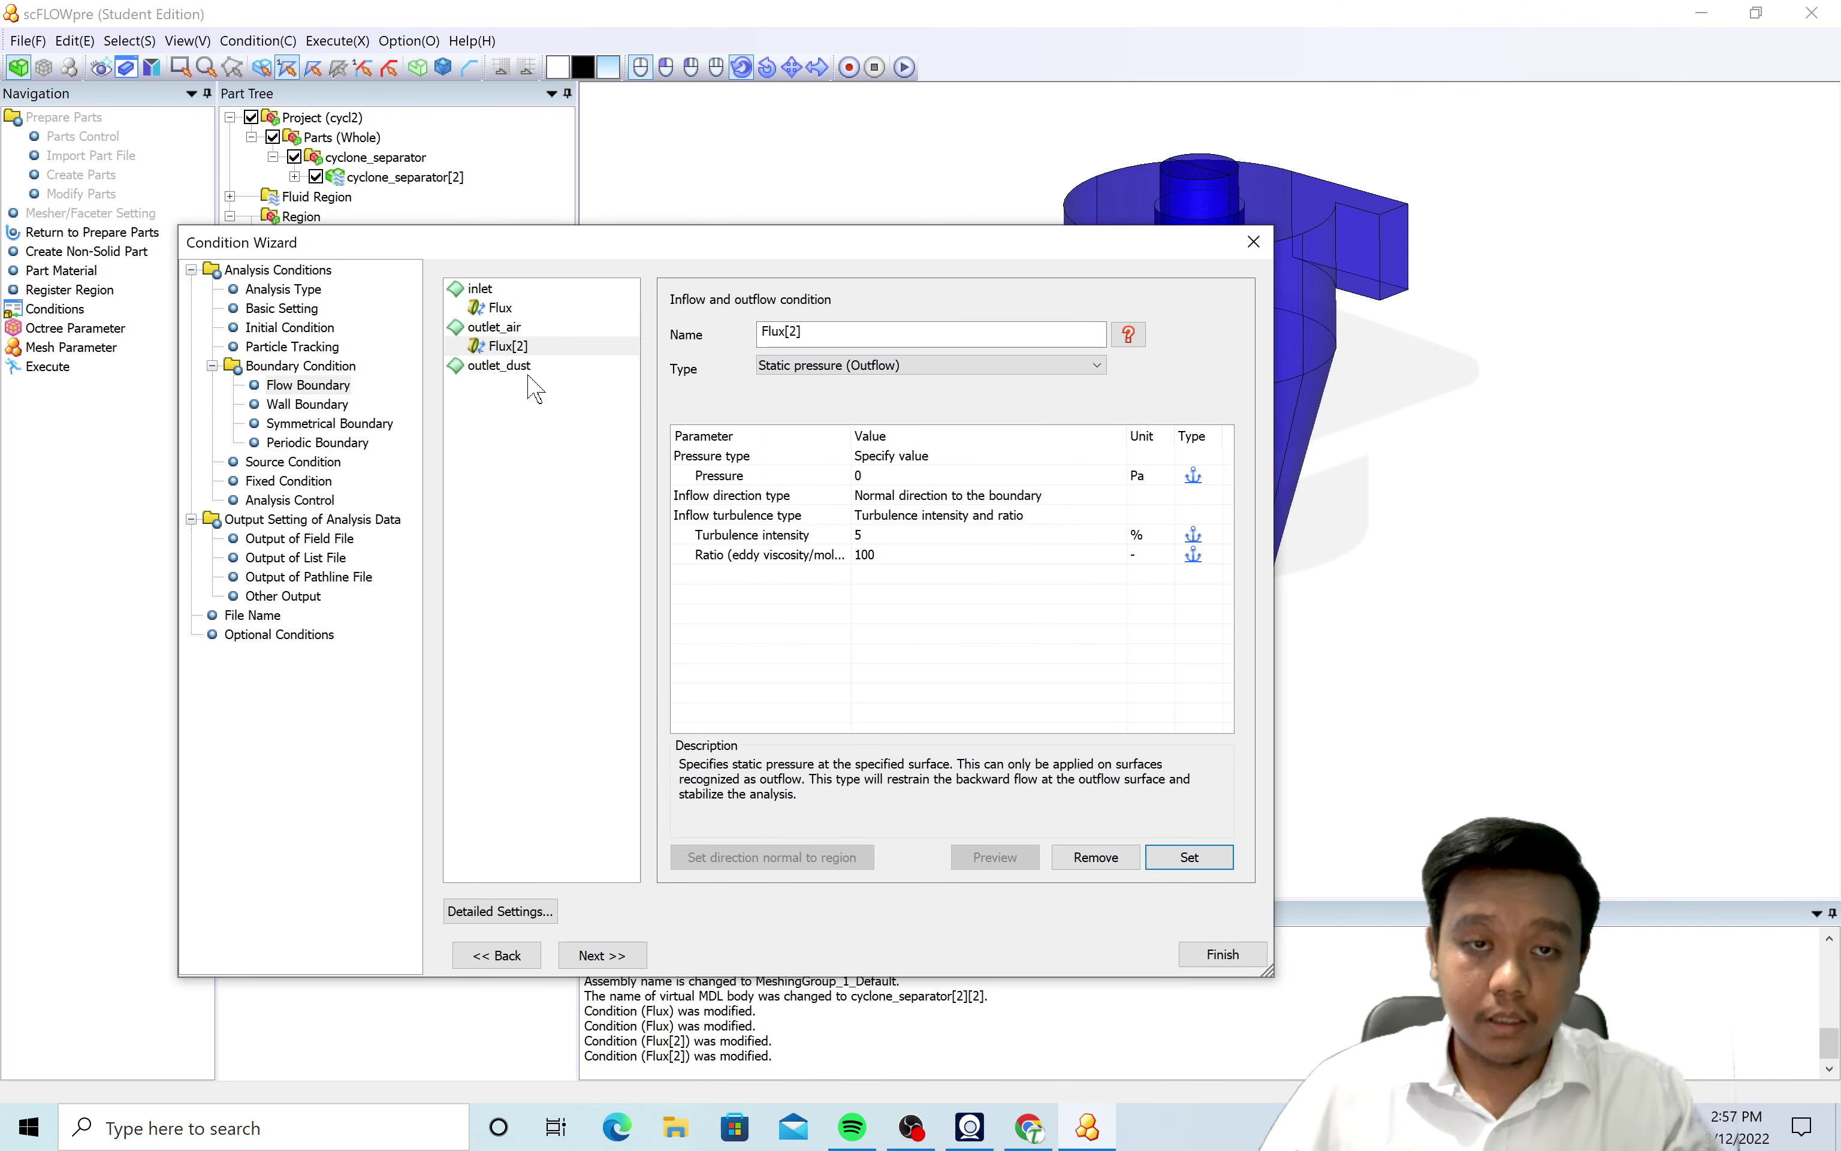
Add an inflow and outflow condition of type Static pressure (Outflow) to outlet_dust and apply it.
{"action": "left_click", "coordinate": [502, 366]}
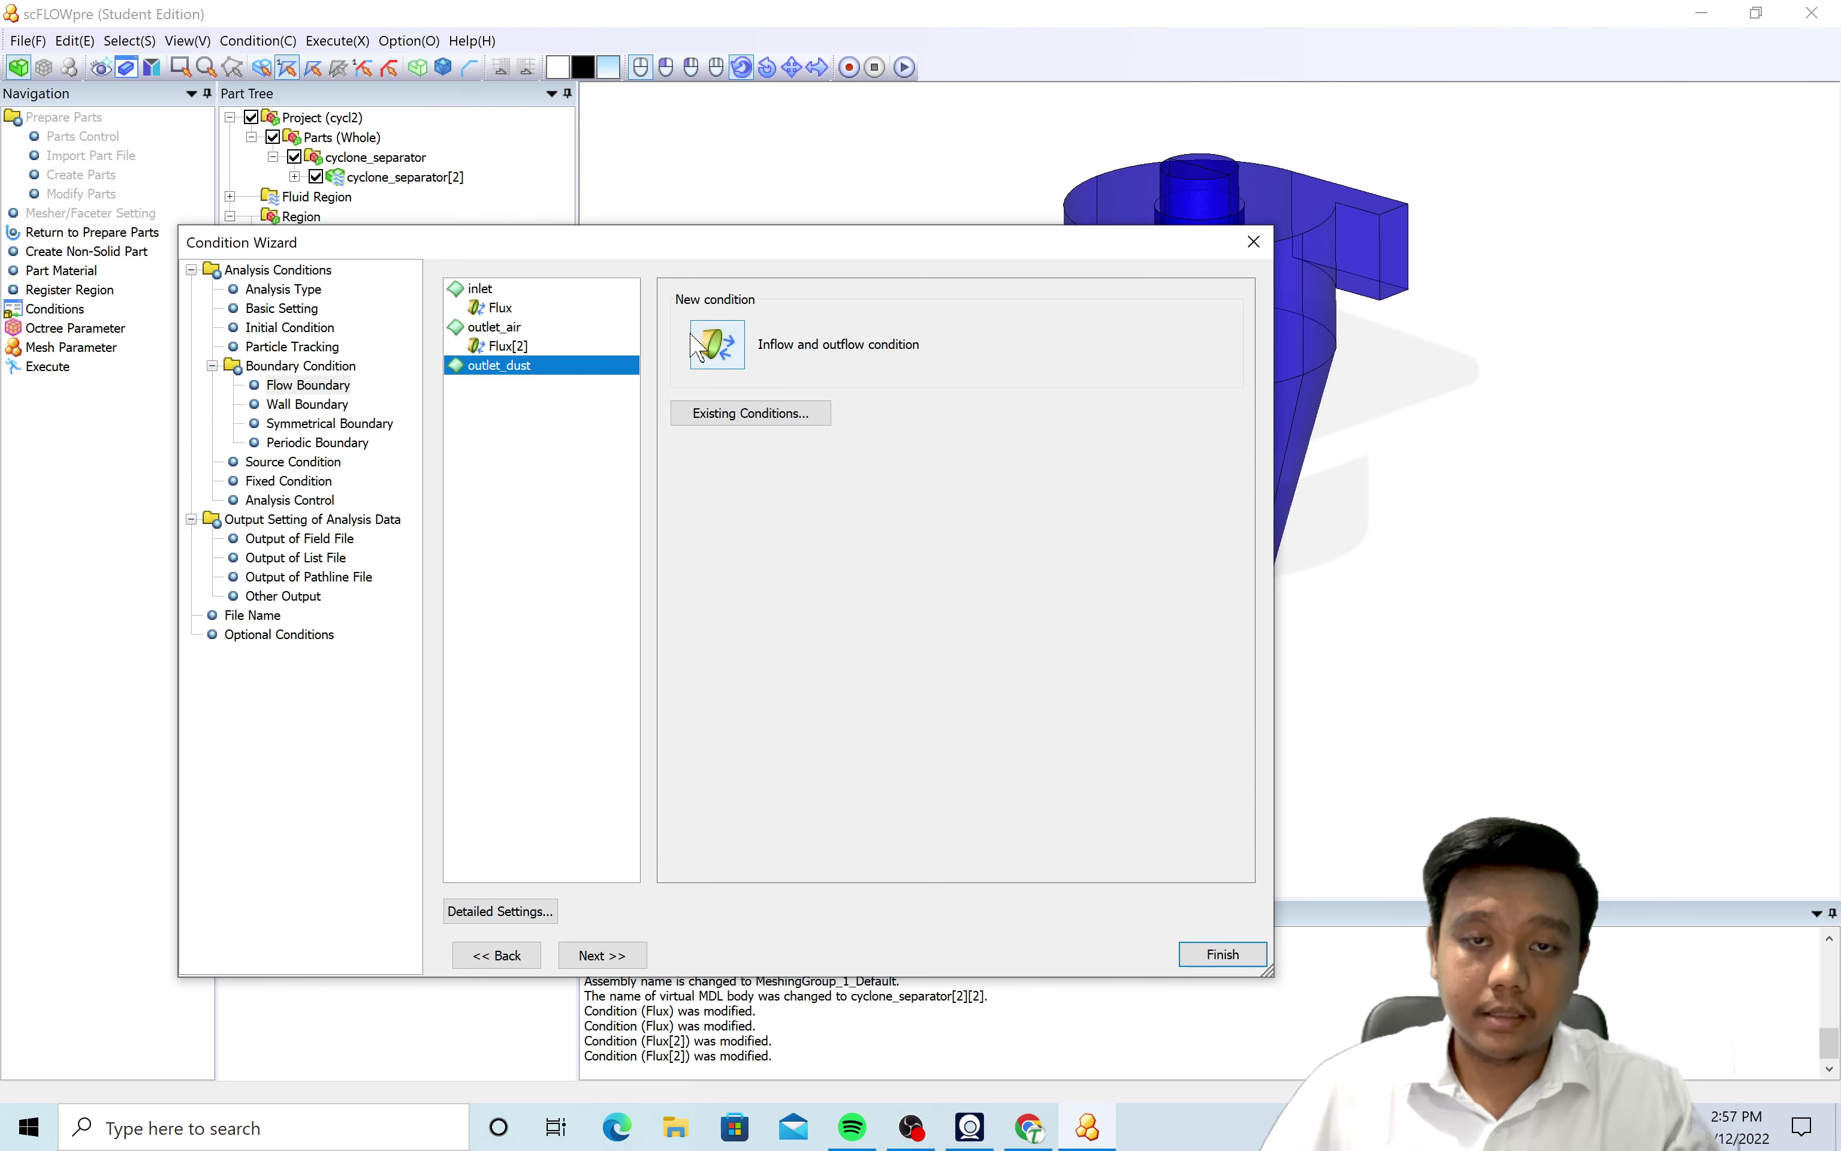
{"action": "left_click", "coordinate": [715, 345]}
{"action": "left_click", "coordinate": [890, 366]}
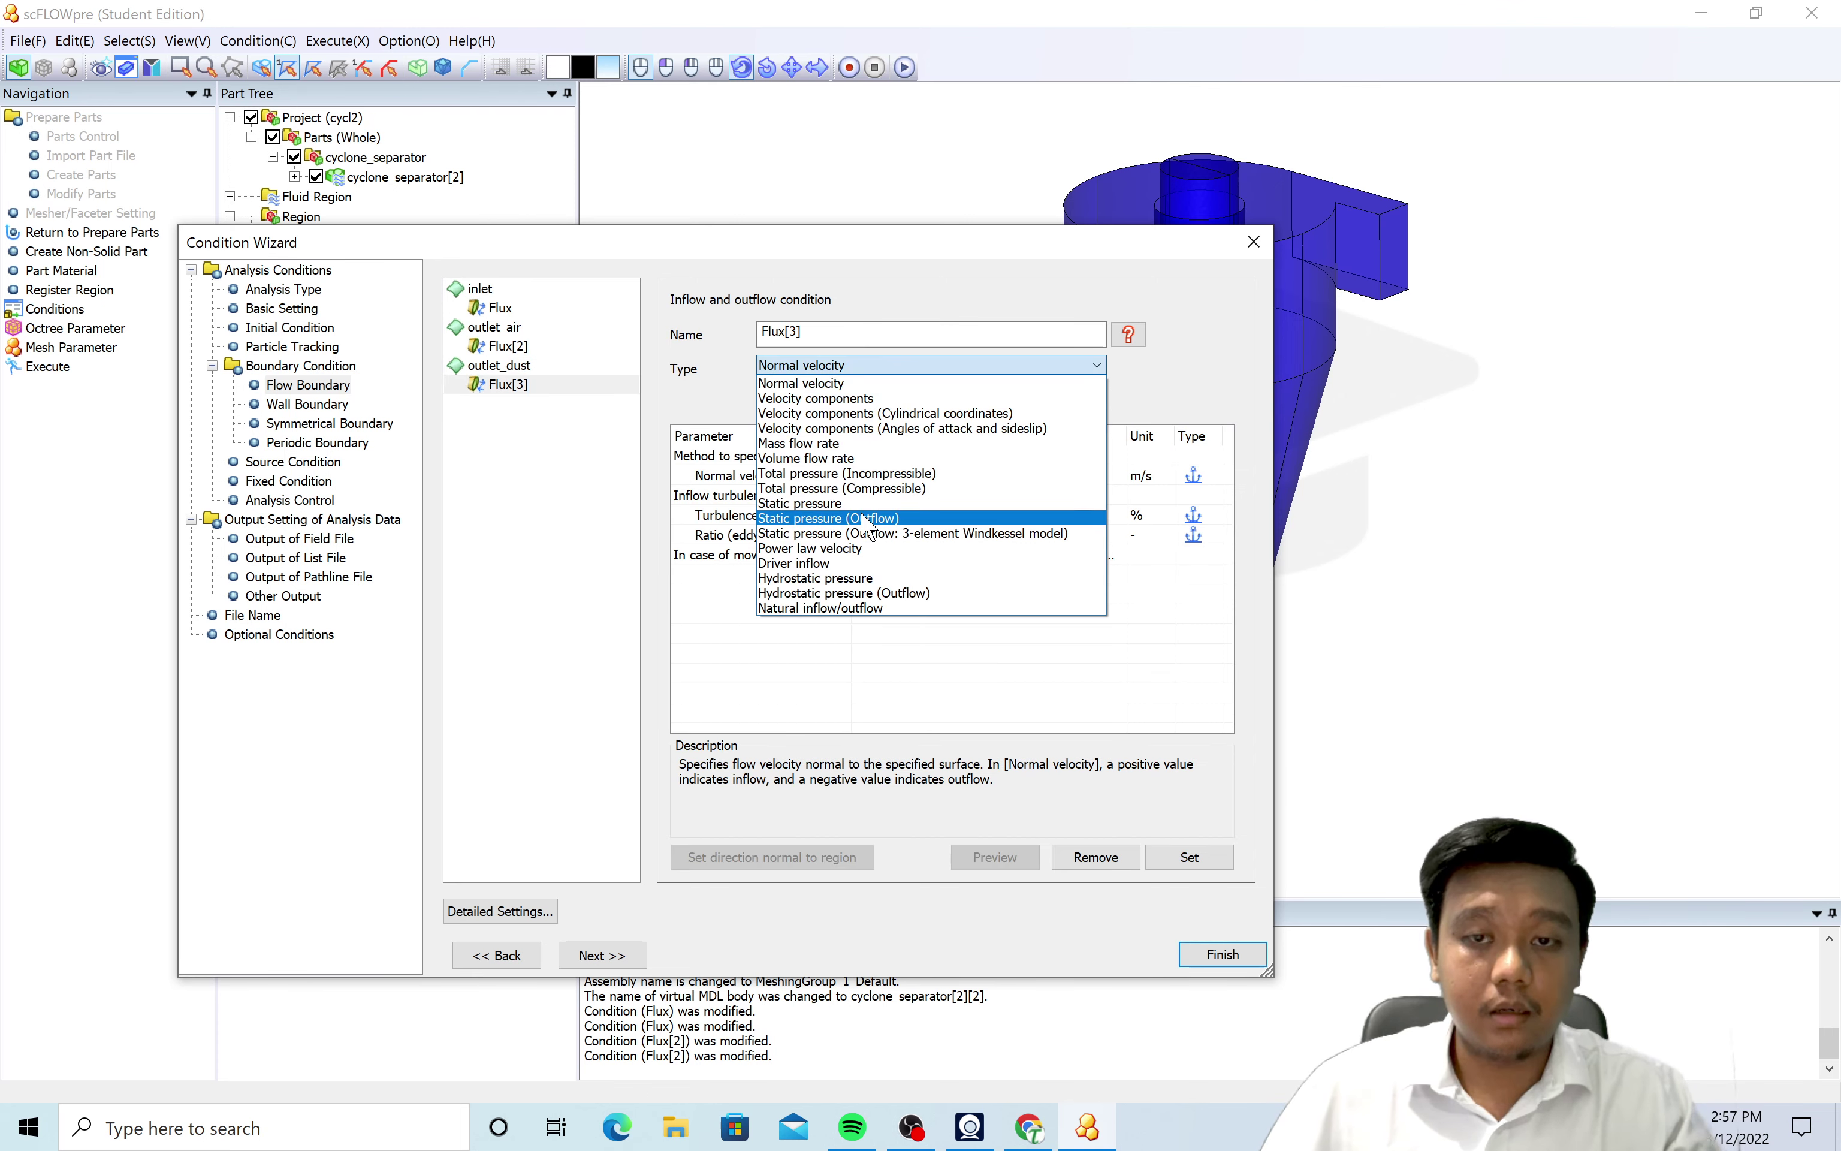
{"action": "left_click", "coordinate": [867, 518]}
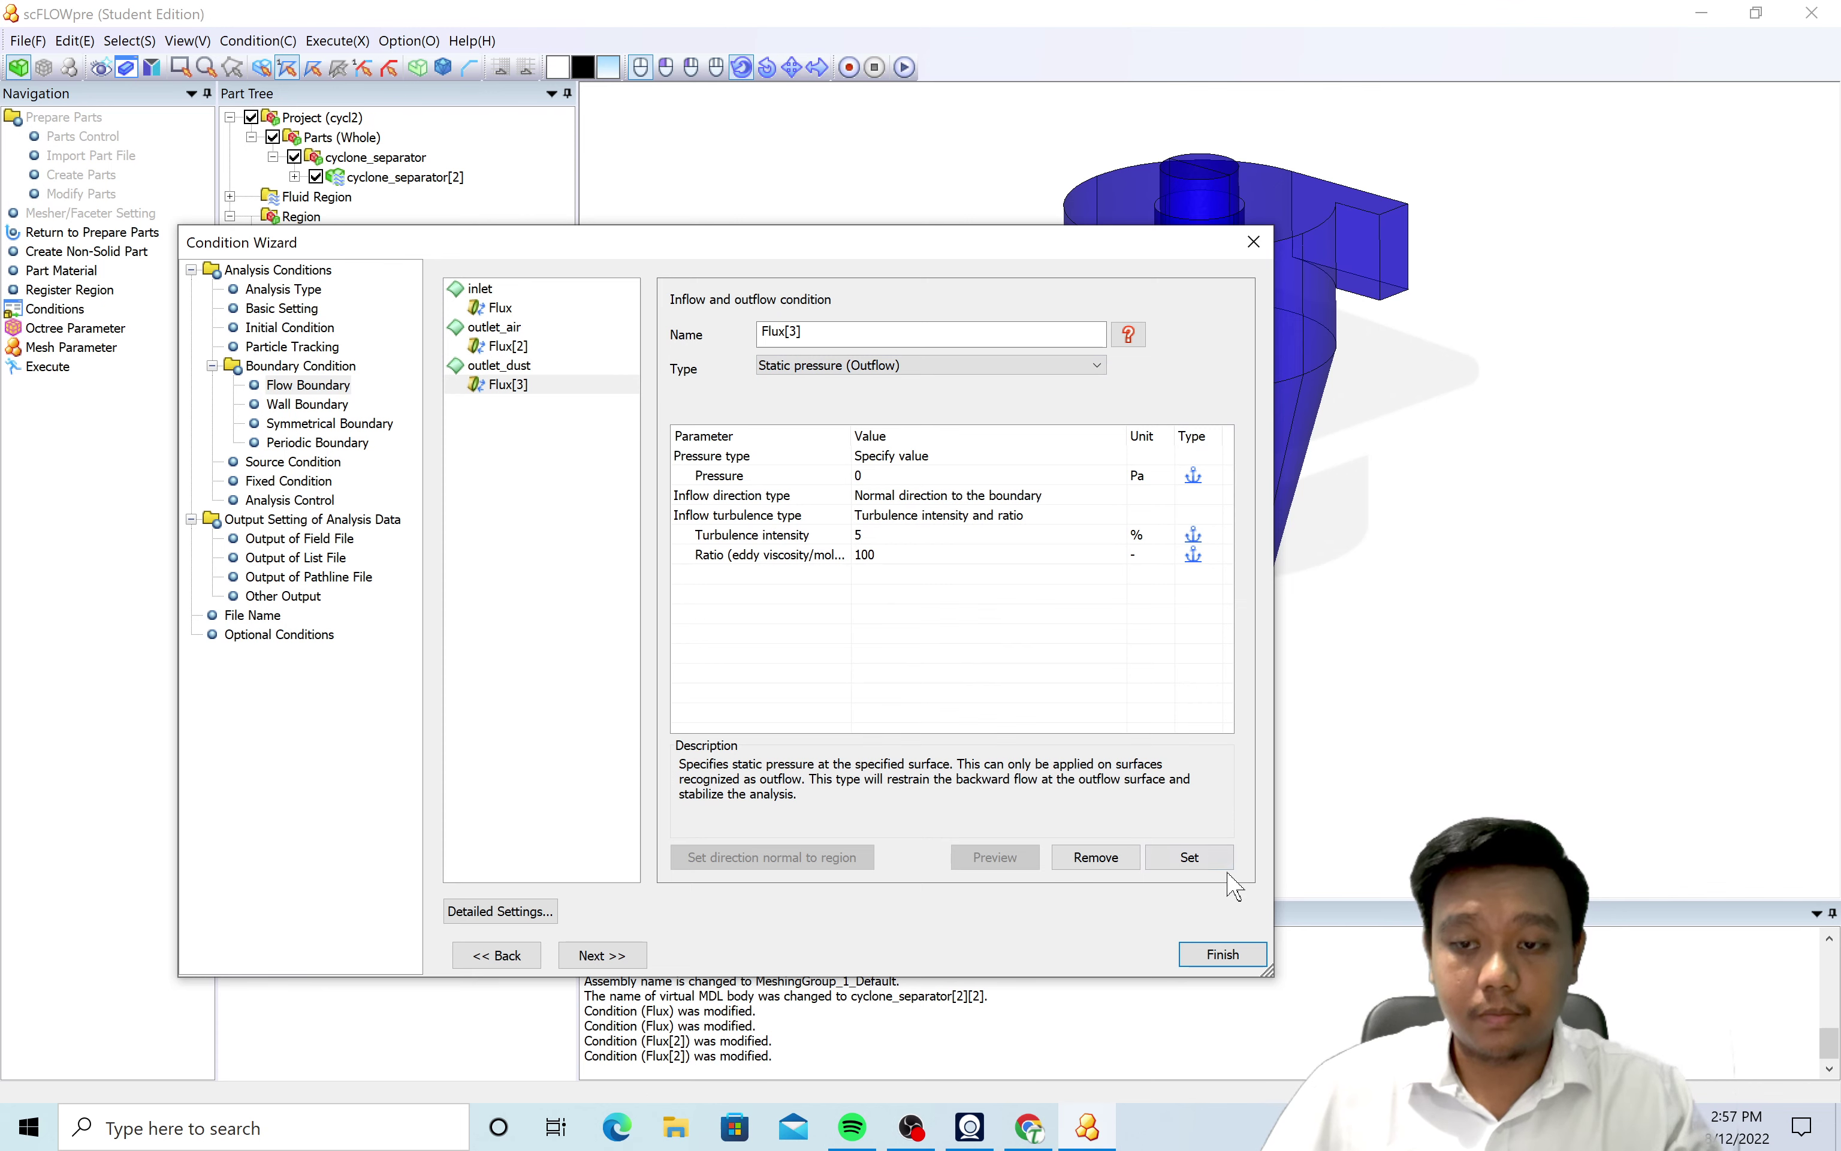
{"action": "left_click", "coordinate": [1209, 857]}
Review the default wall shear stress condition and the symmetrical, periodic, source and fixed condition settings, and finish the Condition Wizard.
{"action": "left_click", "coordinate": [348, 409]}
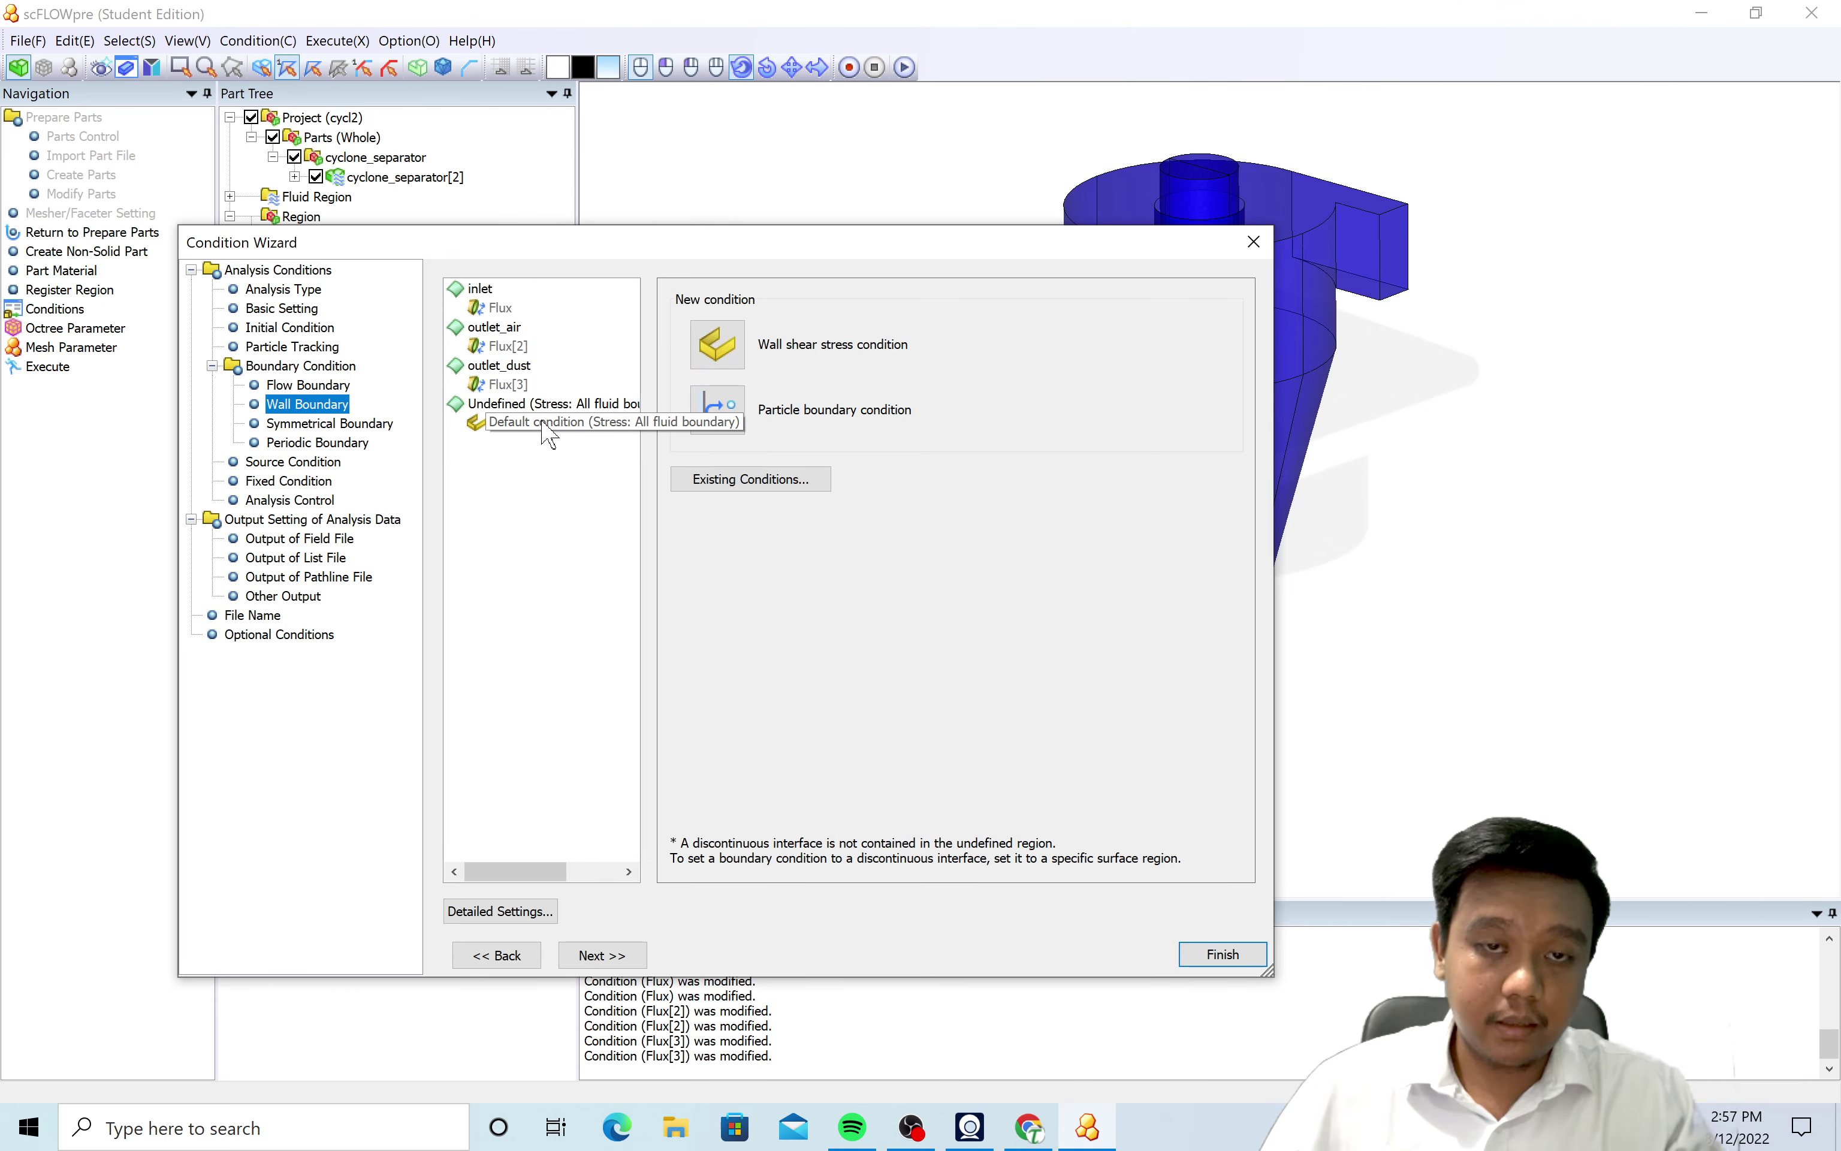
{"action": "left_click", "coordinate": [548, 423]}
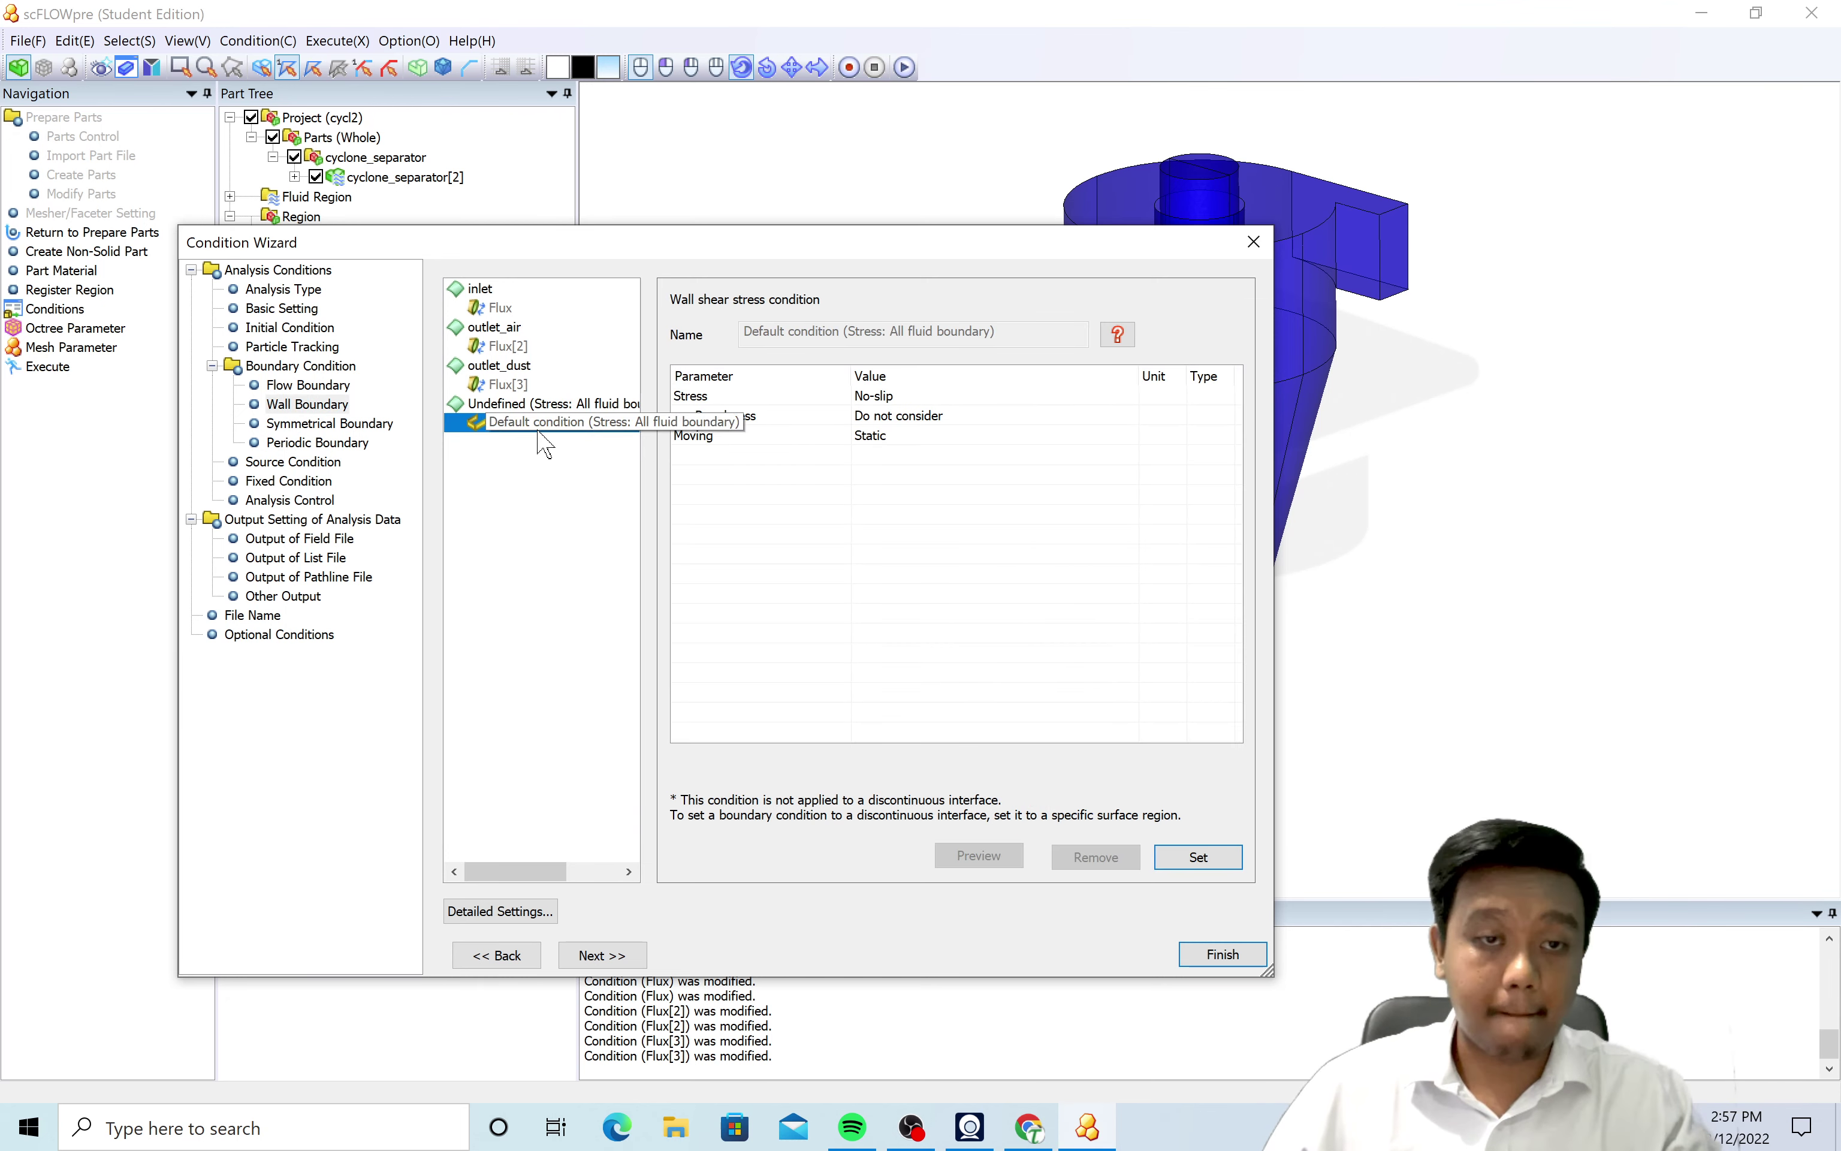
{"action": "left_click", "coordinate": [344, 426]}
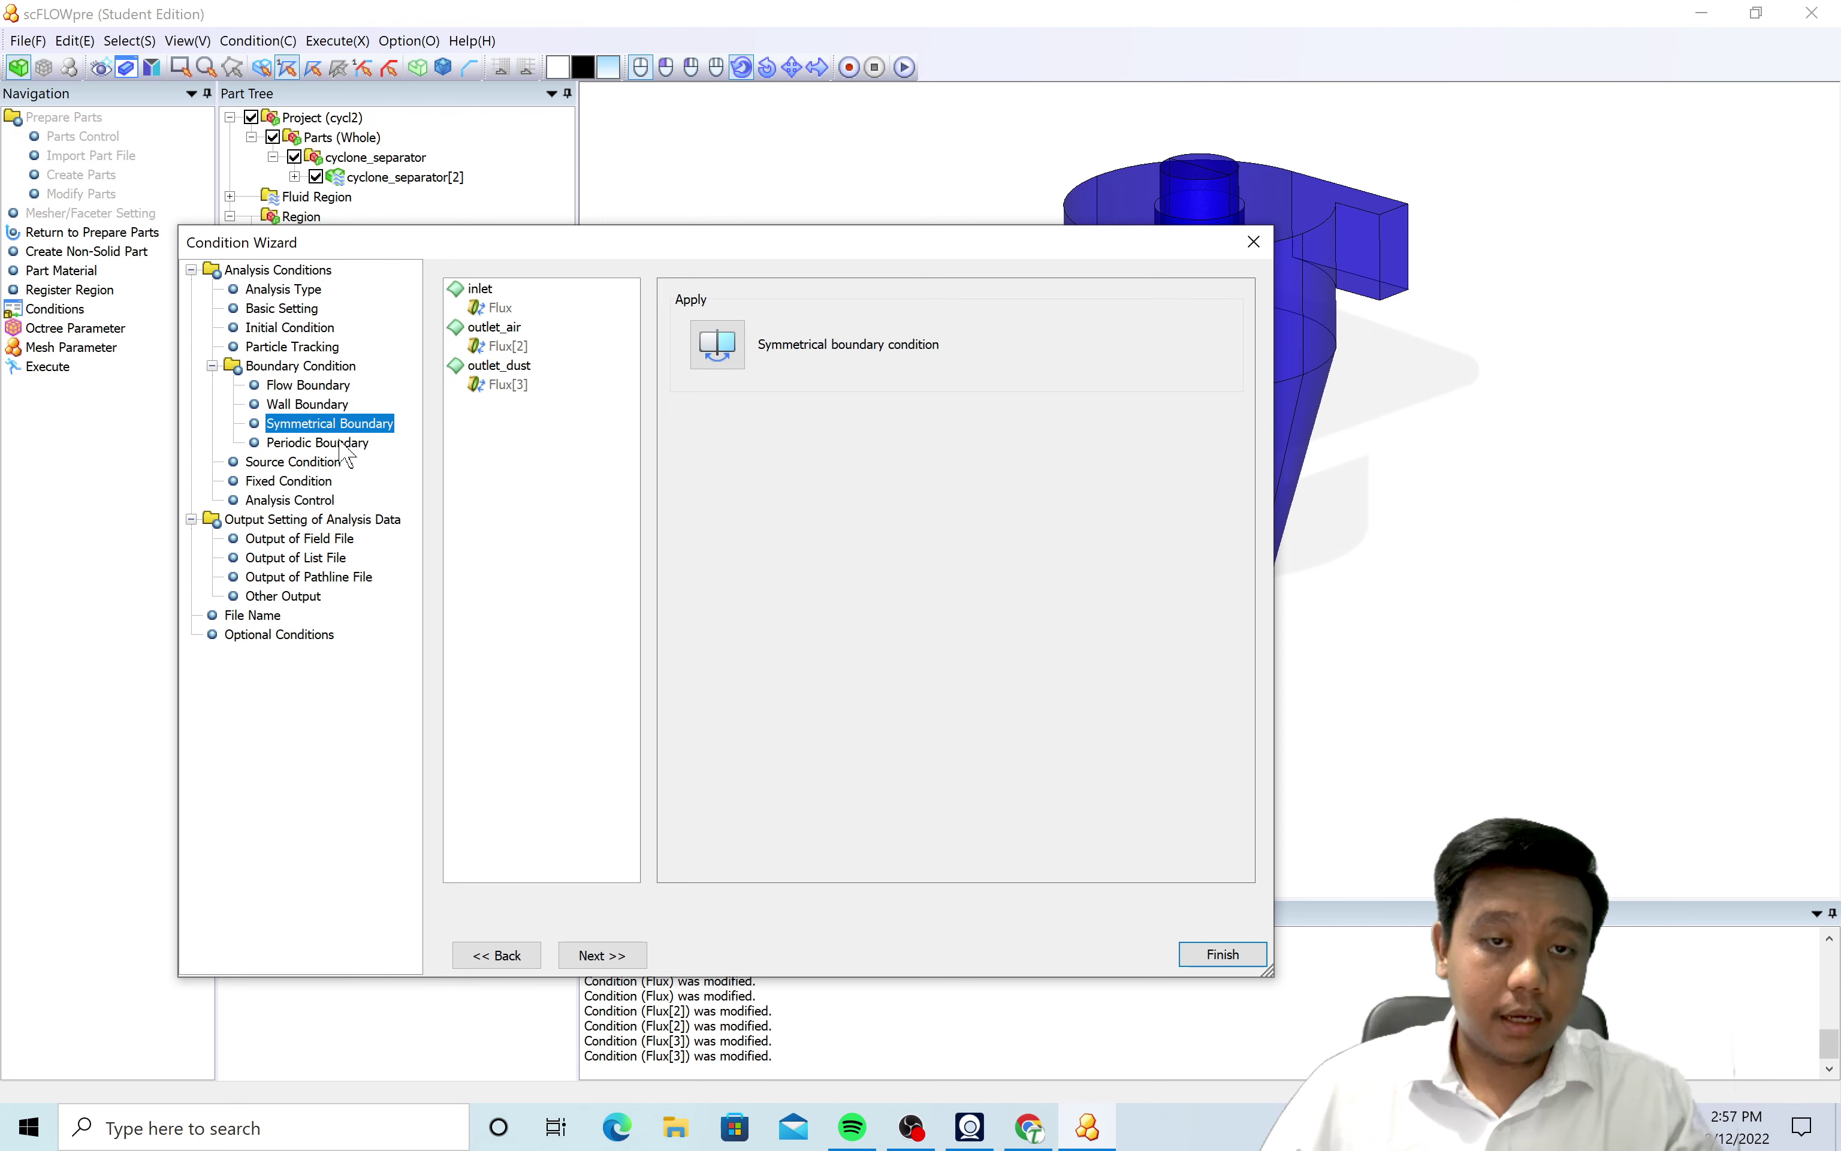
{"action": "left_click", "coordinate": [340, 443]}
{"action": "left_click", "coordinate": [313, 462]}
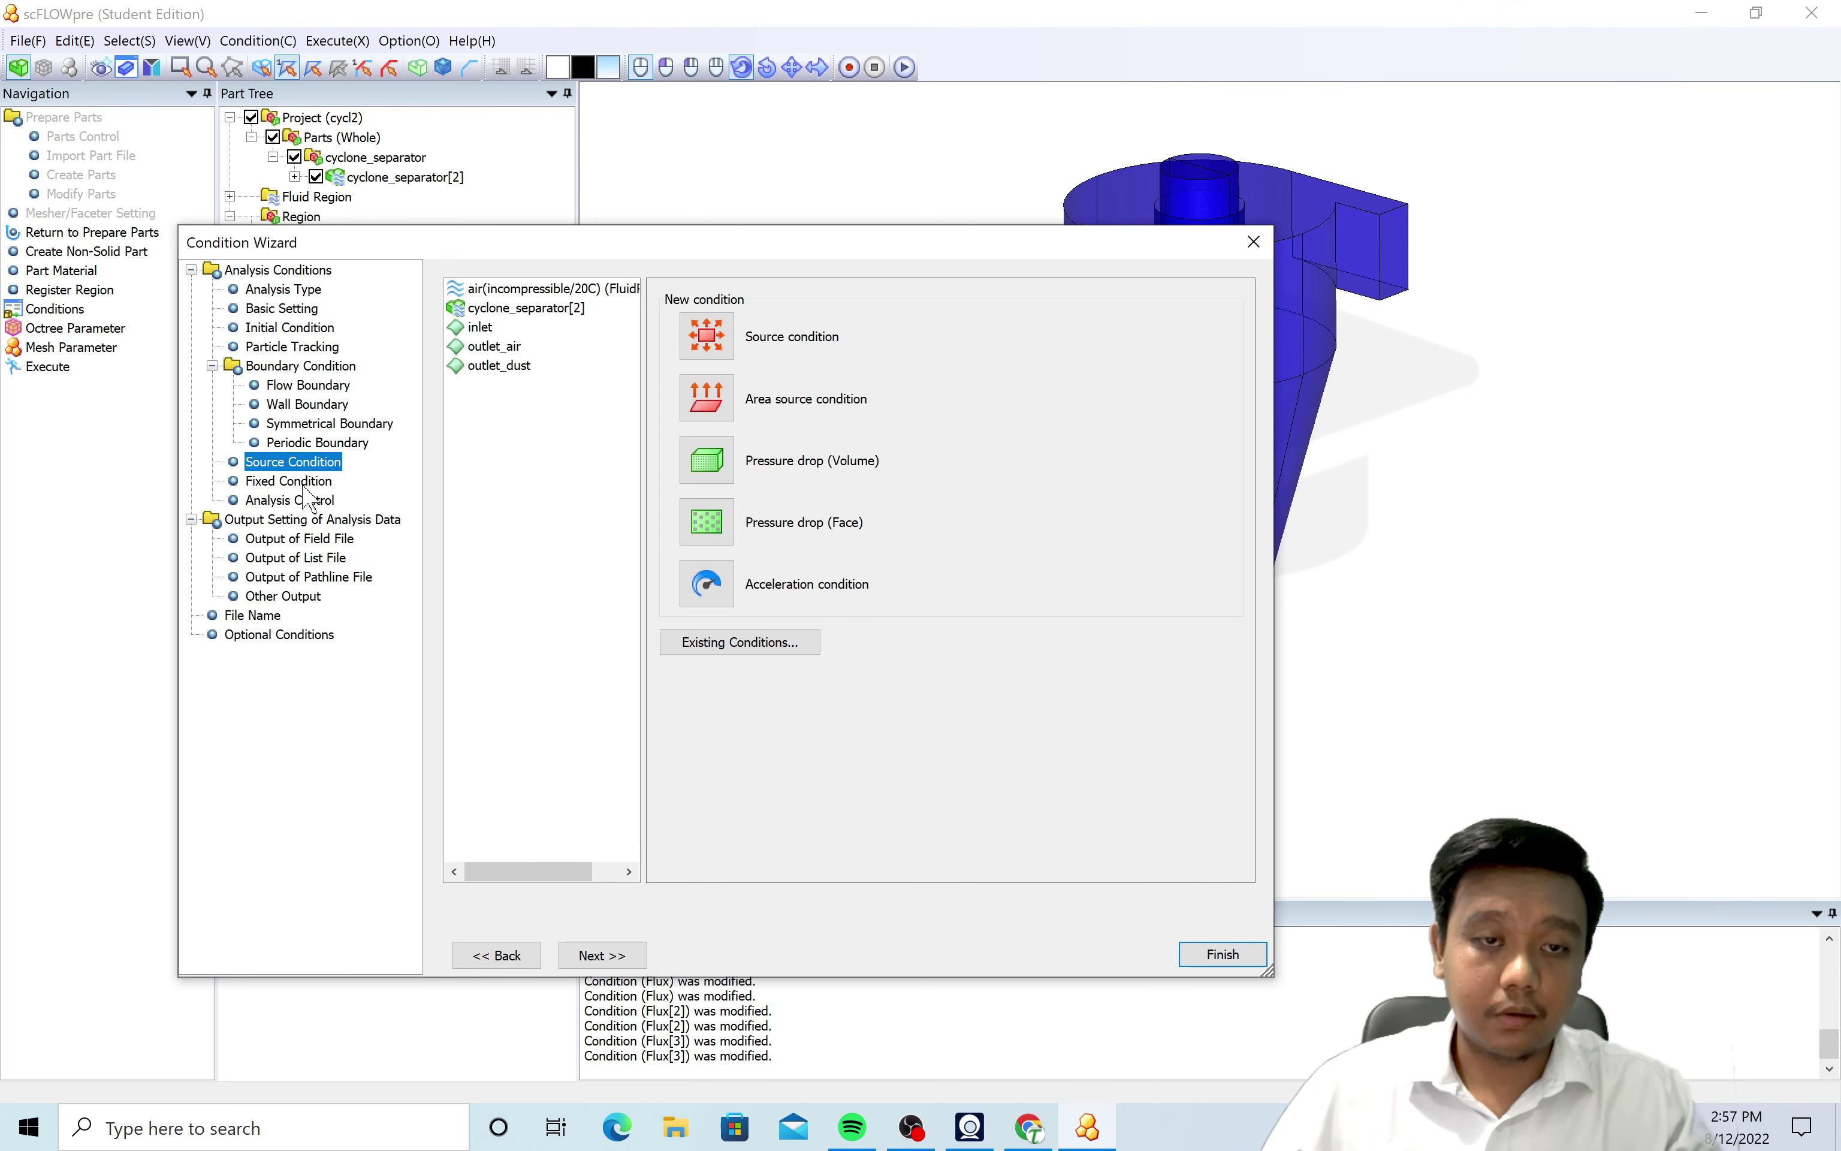
{"action": "left_click", "coordinate": [308, 482]}
{"action": "left_click", "coordinate": [308, 500]}
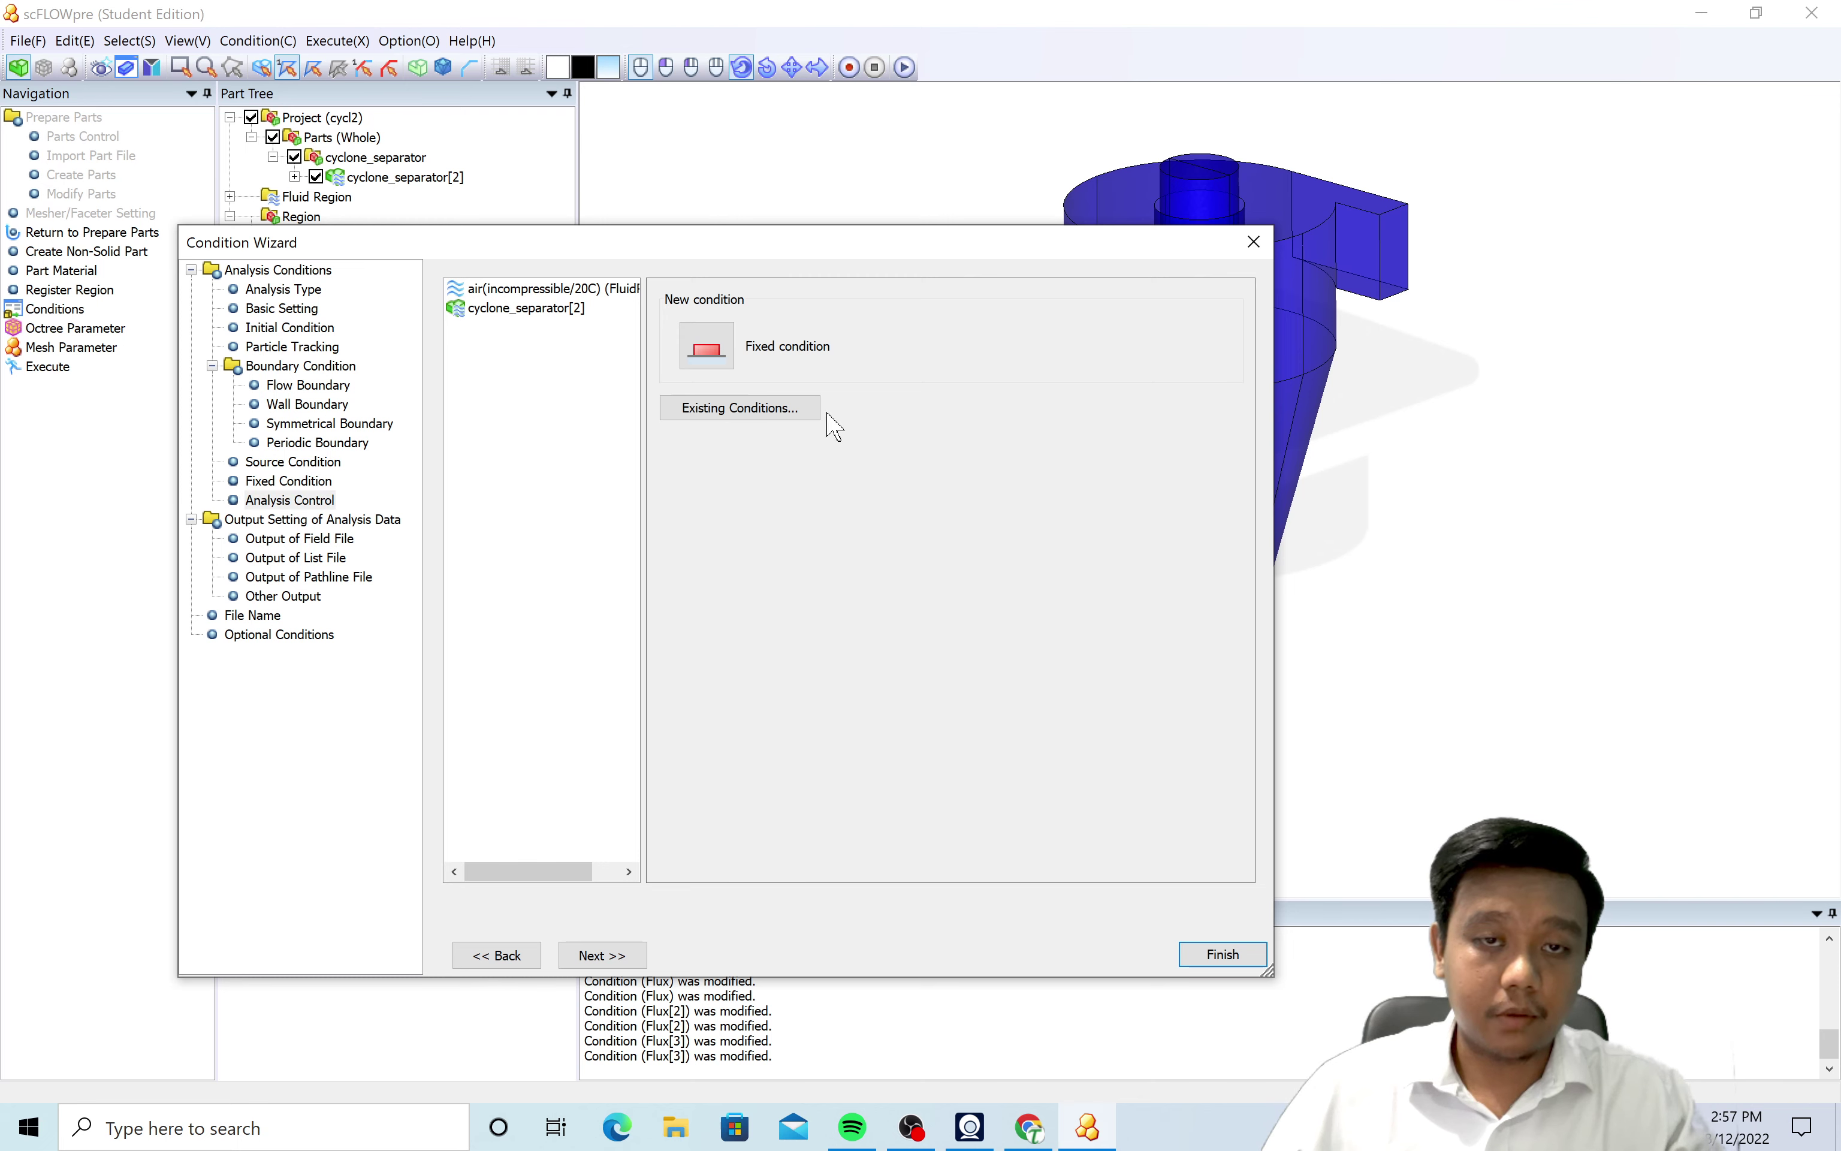
{"action": "left_click", "coordinate": [1257, 953]}
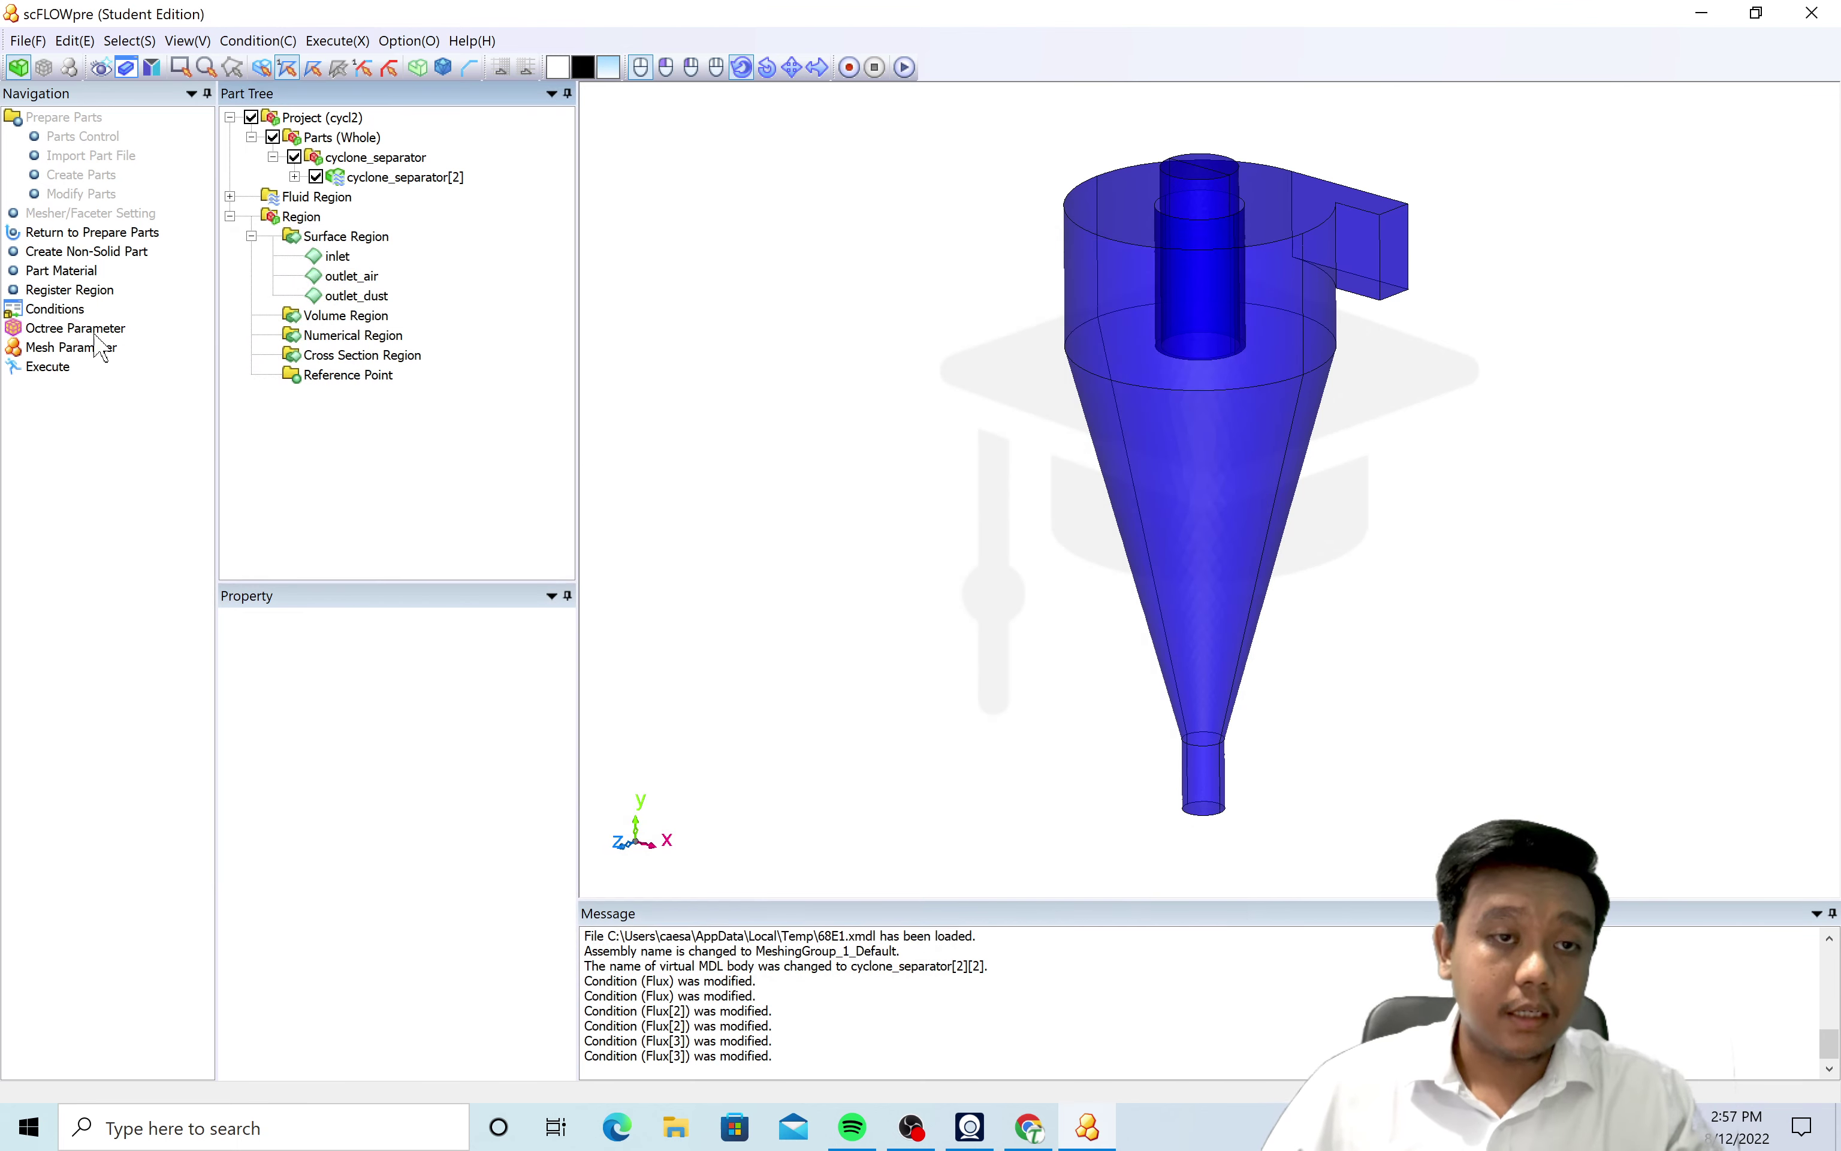
Create the octree for the cyclone separator with a target of 100000 elements and accept the octree parameters.
{"action": "left_click", "coordinate": [91, 329]}
{"action": "left_click_drag", "start_coordinate": [259, 59], "coordinate": [681, 481]}
{"action": "left_click", "coordinate": [762, 656]}
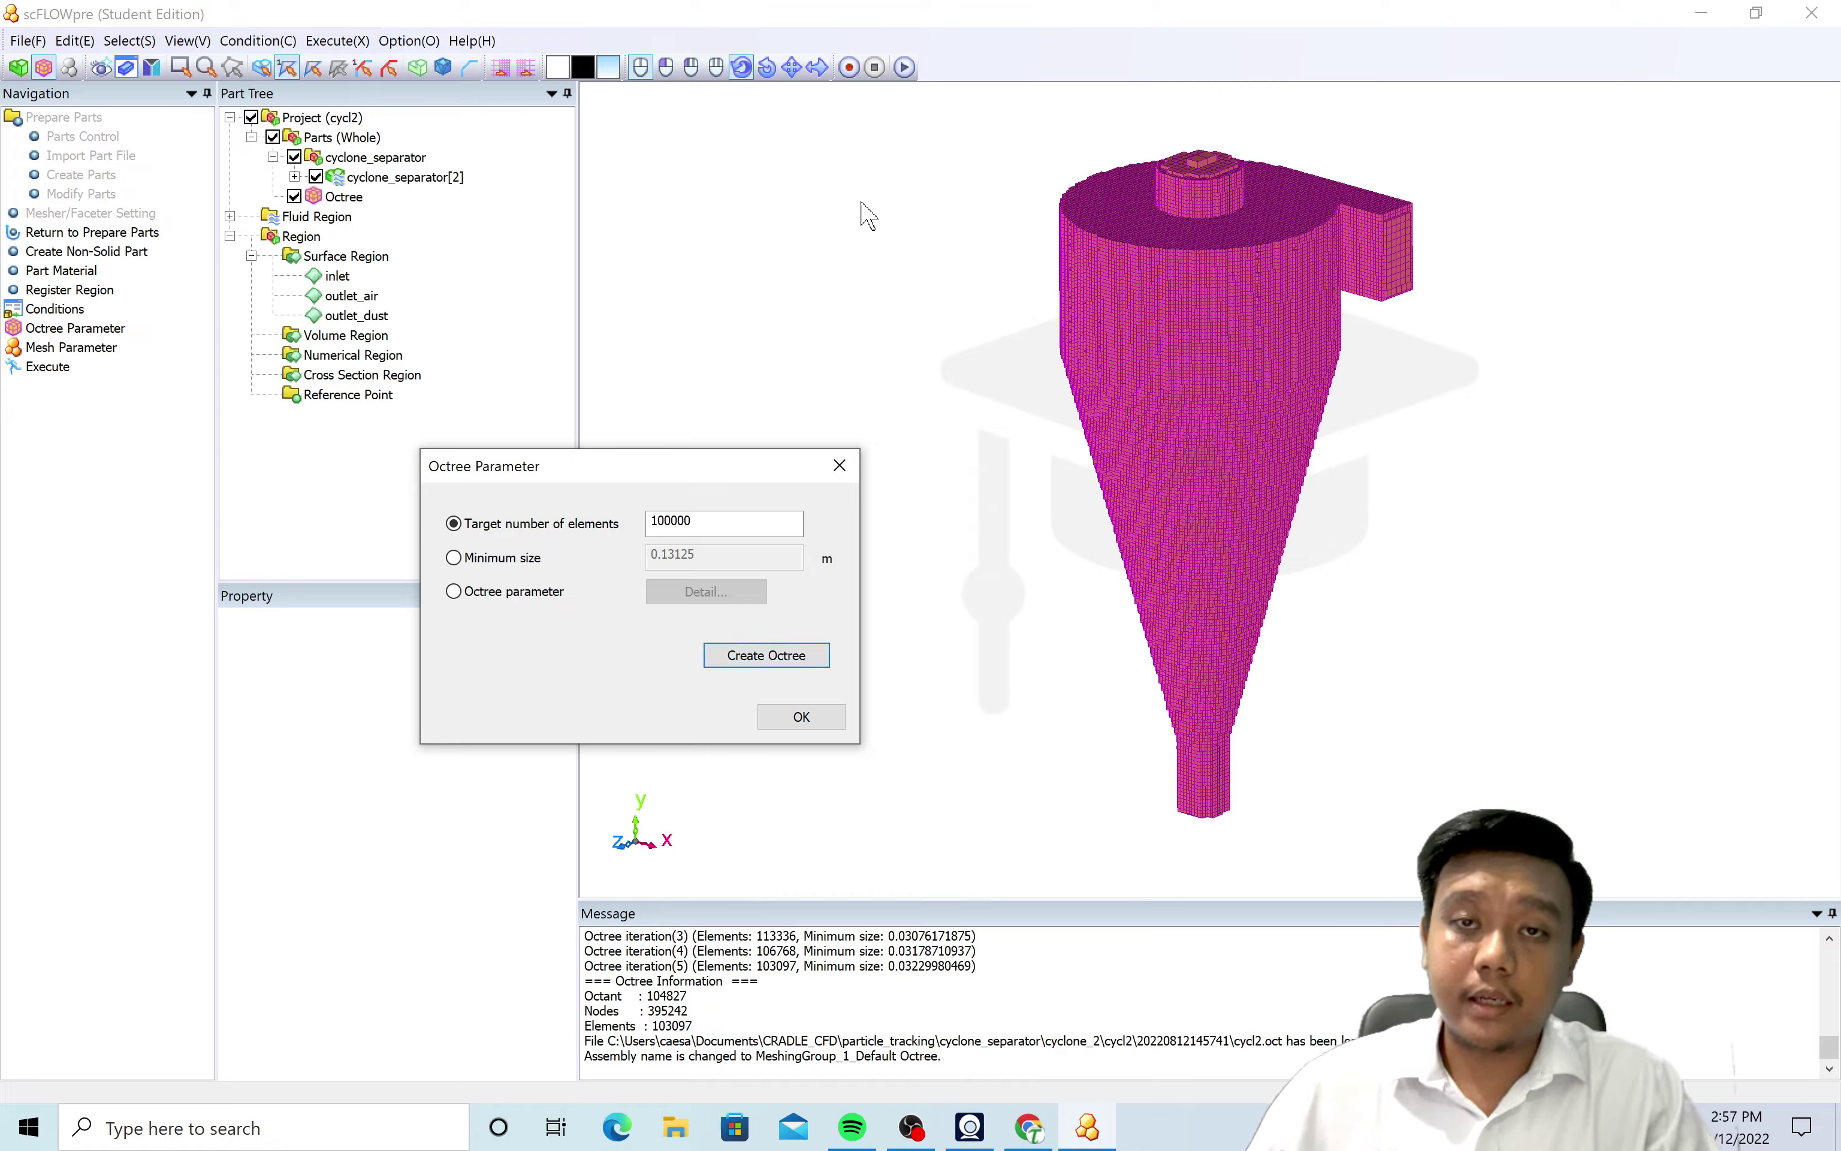
{"action": "left_click_drag", "start_coordinate": [868, 217], "coordinate": [1158, 405]}
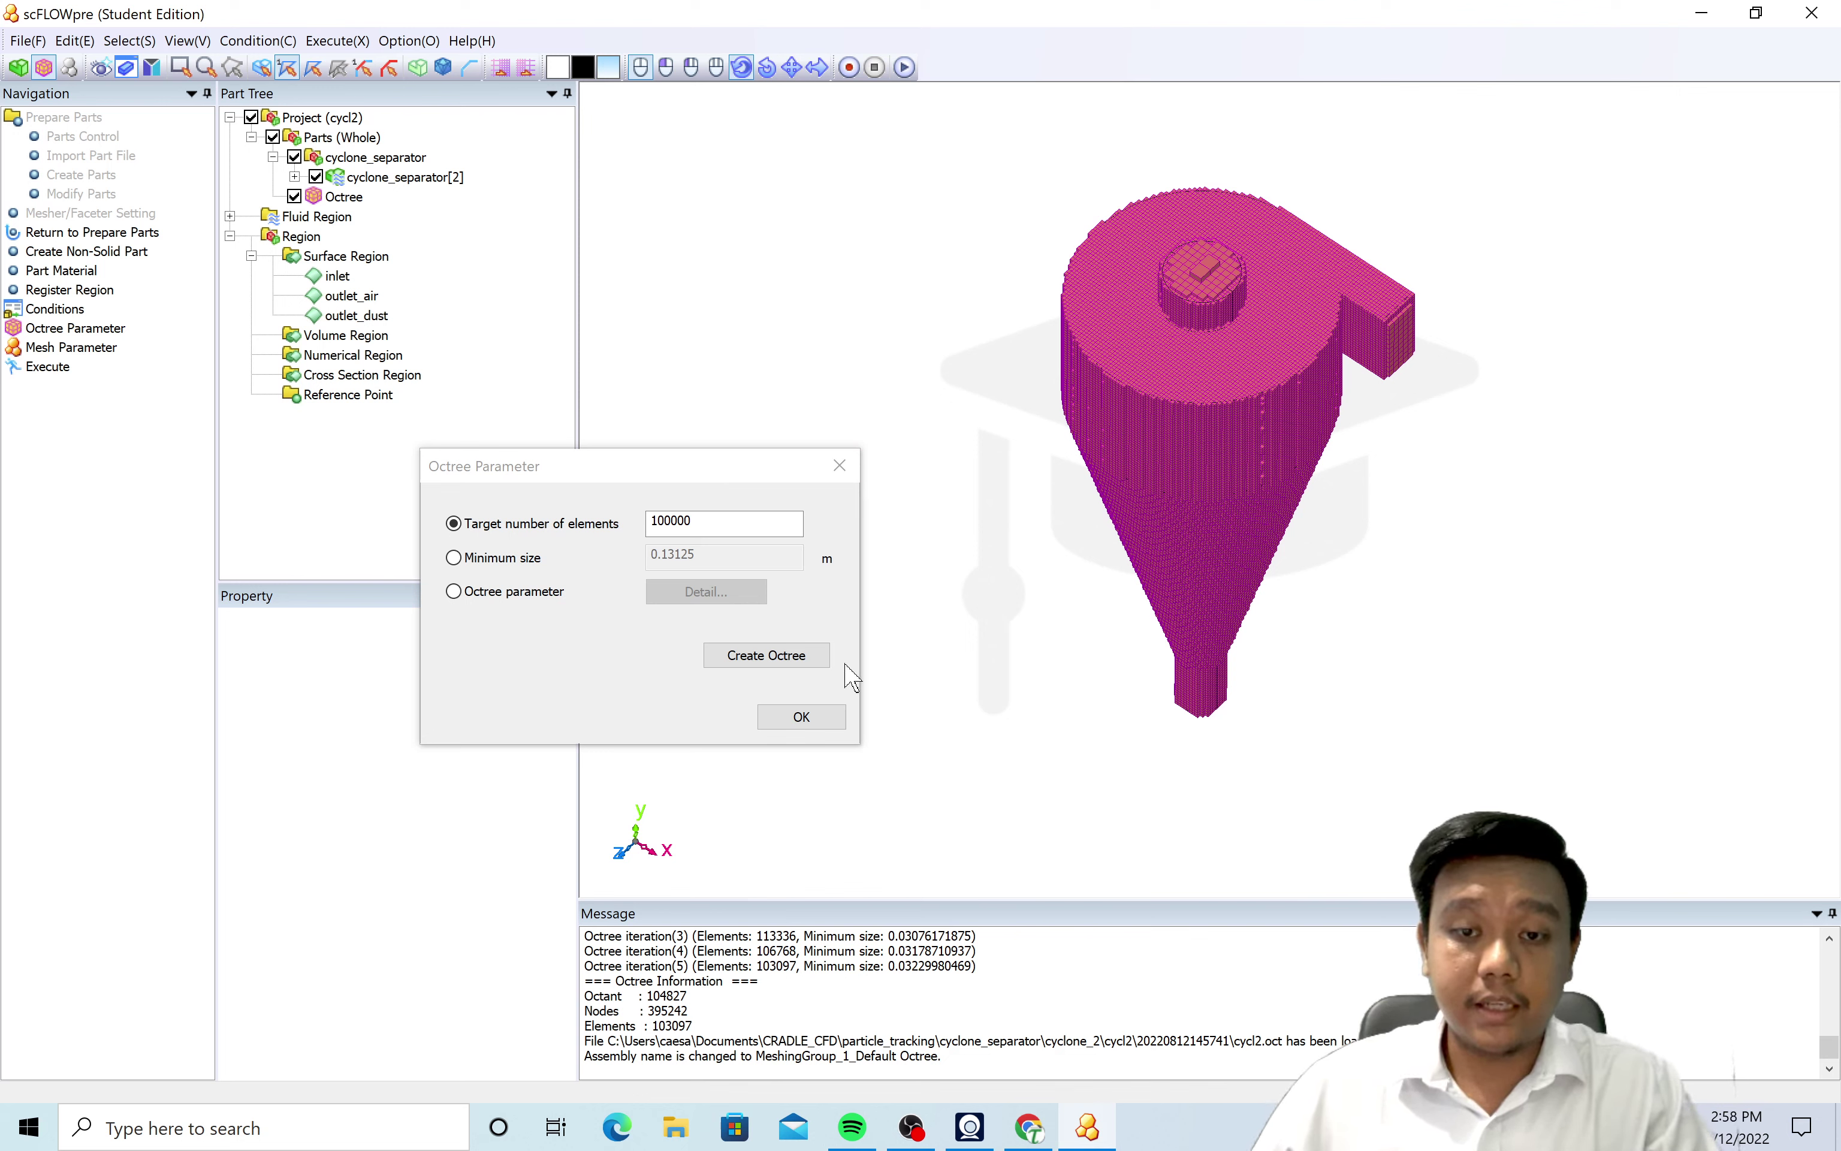
{"action": "left_click", "coordinate": [822, 719]}
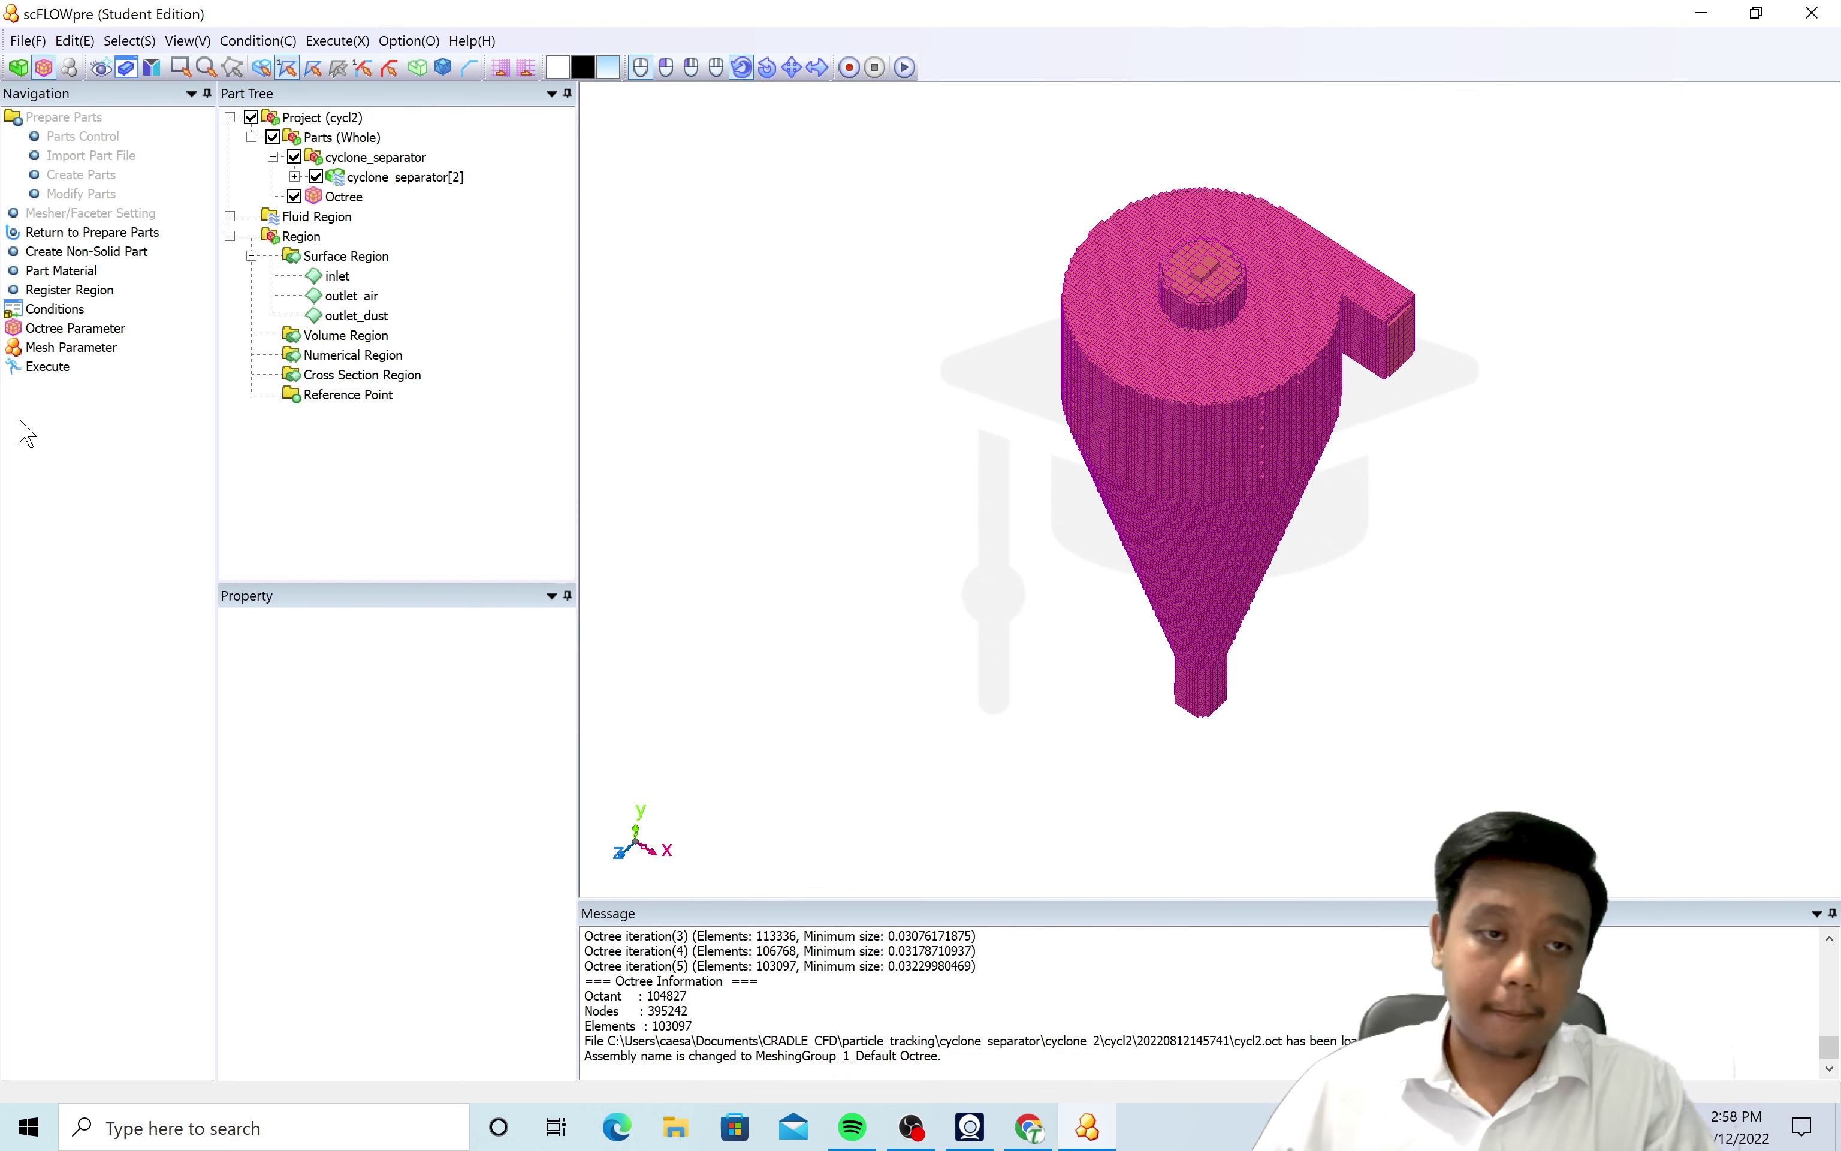
Generate the mesh with a prism layer thickness coefficient of 0.2, 2 layers and model shape-oriented parameters.
{"action": "left_click", "coordinate": [57, 349]}
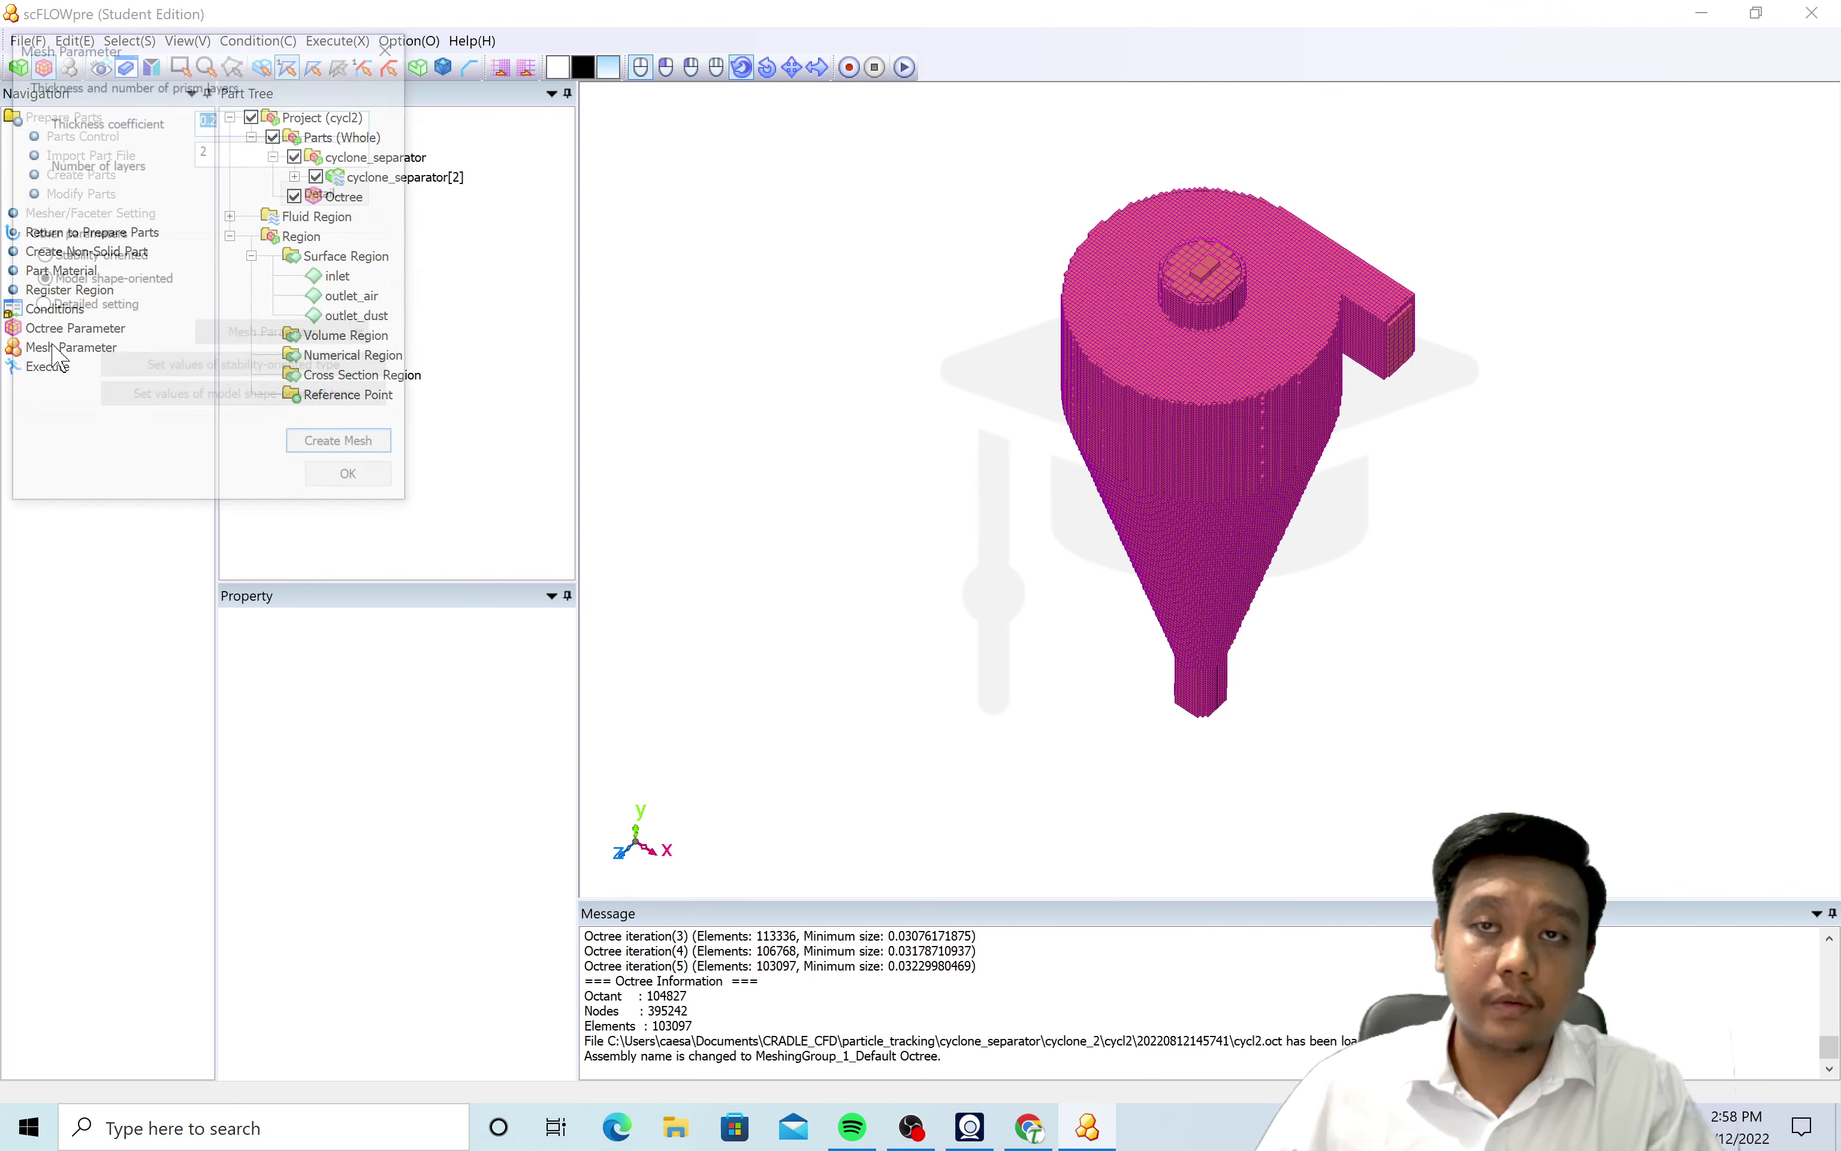
{"action": "left_click_drag", "start_coordinate": [170, 53], "coordinate": [620, 350]}
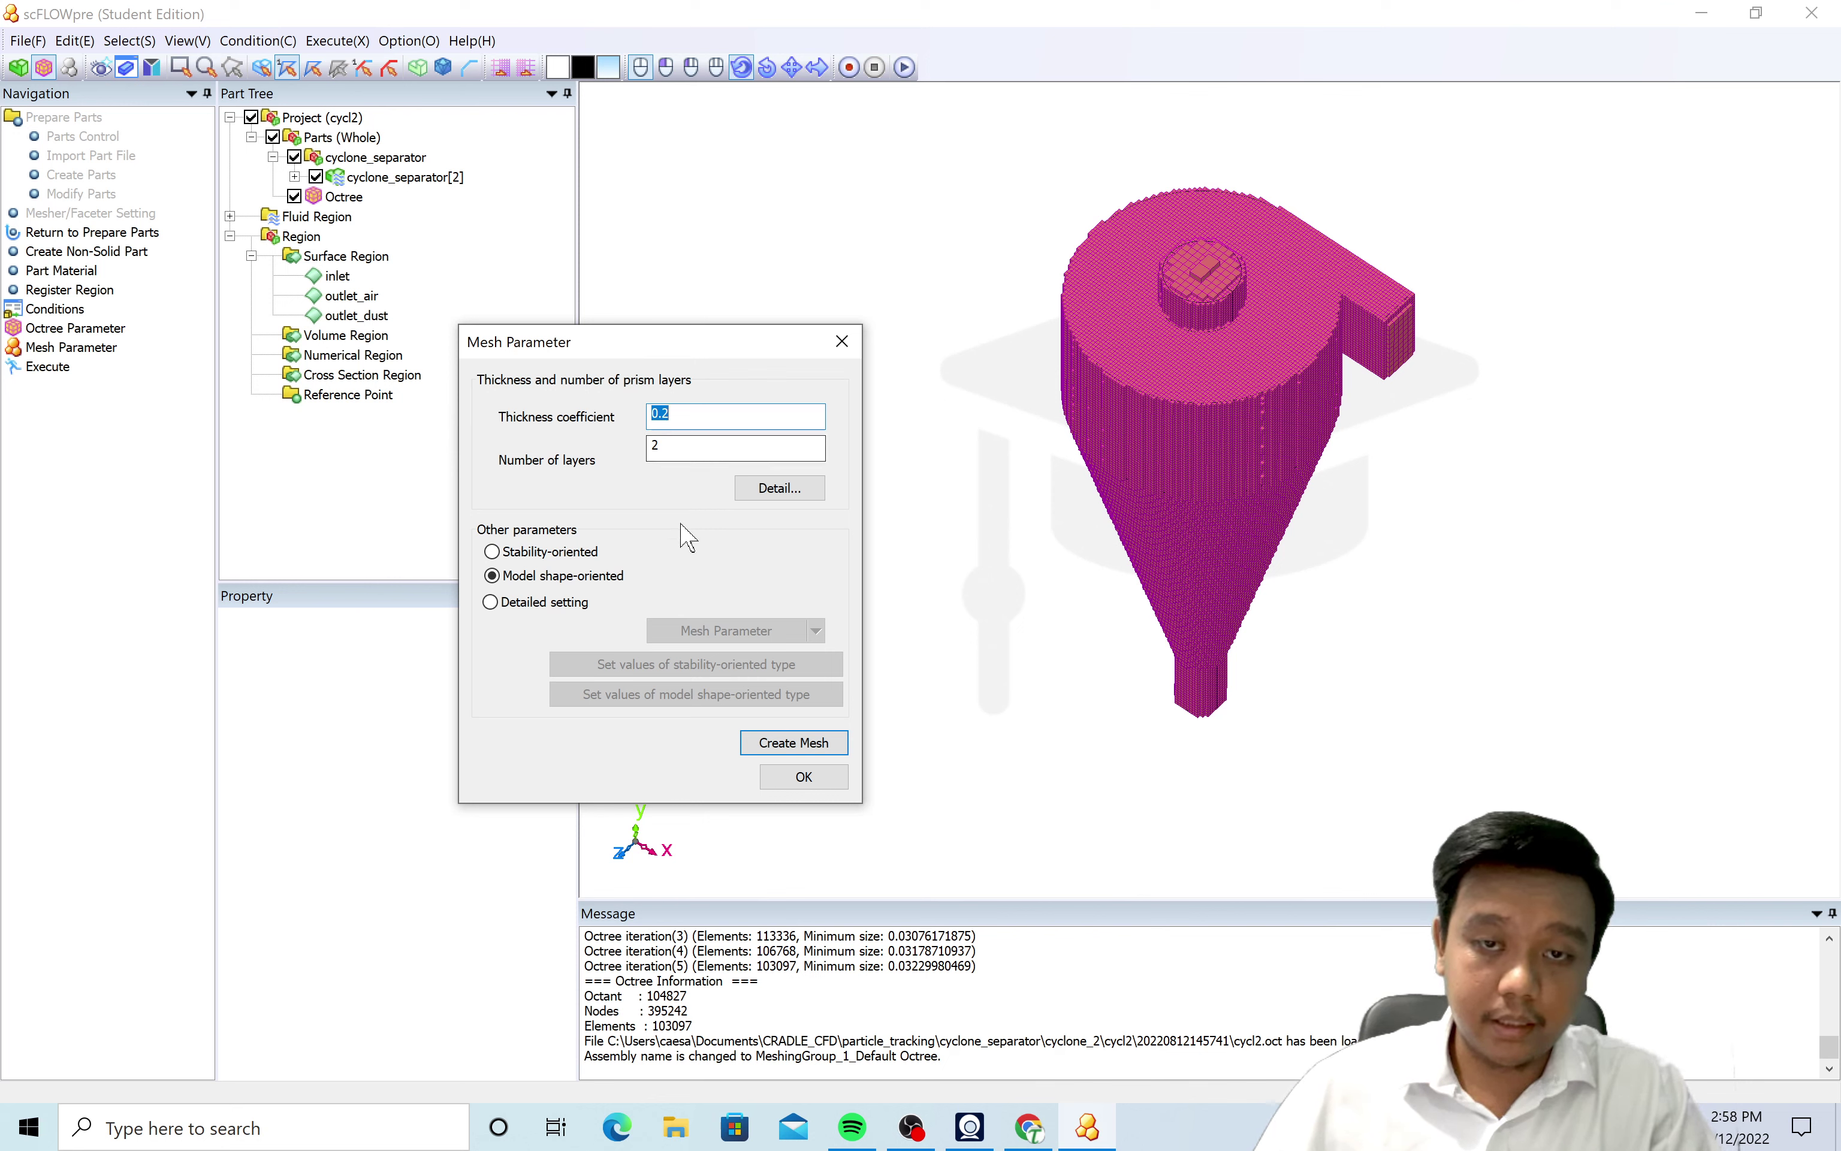
{"action": "key", "text": "Tab"}
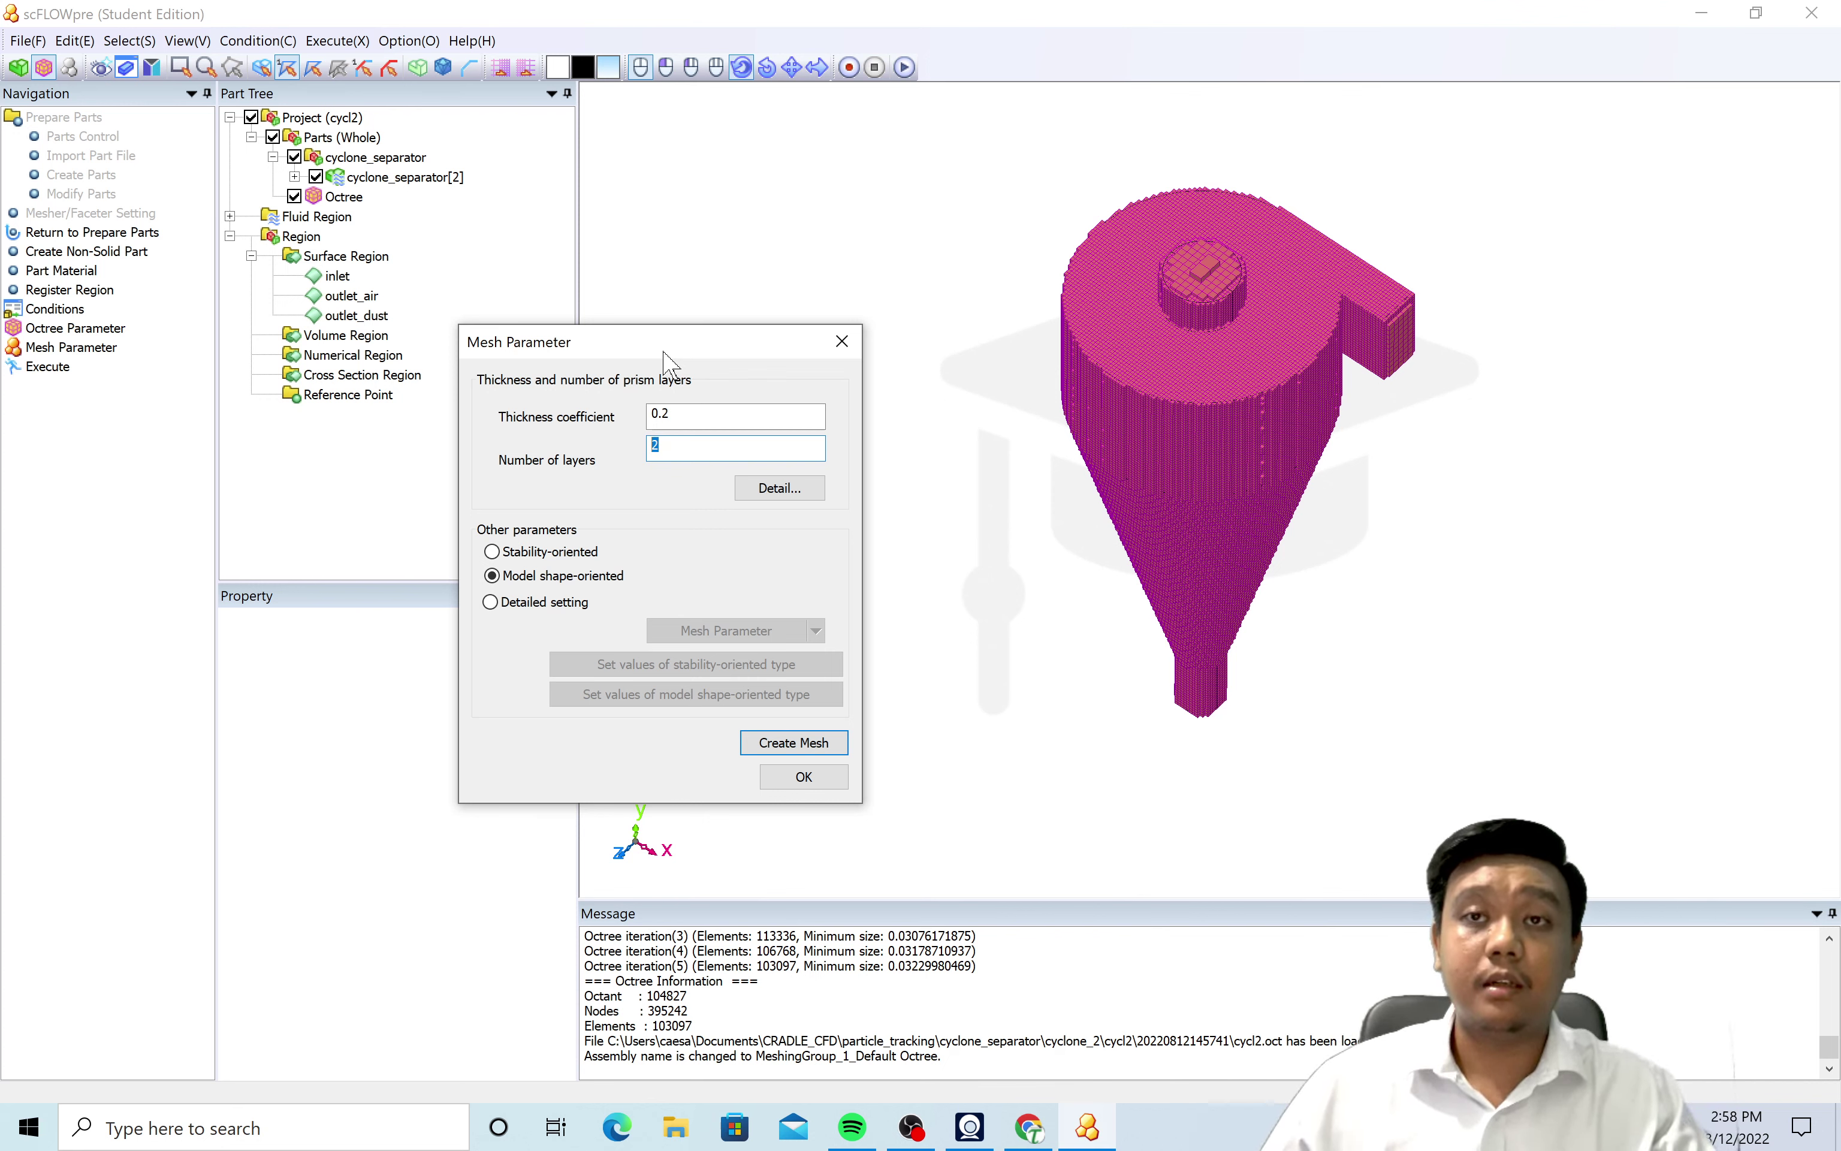
{"action": "left_click", "coordinate": [795, 743]}
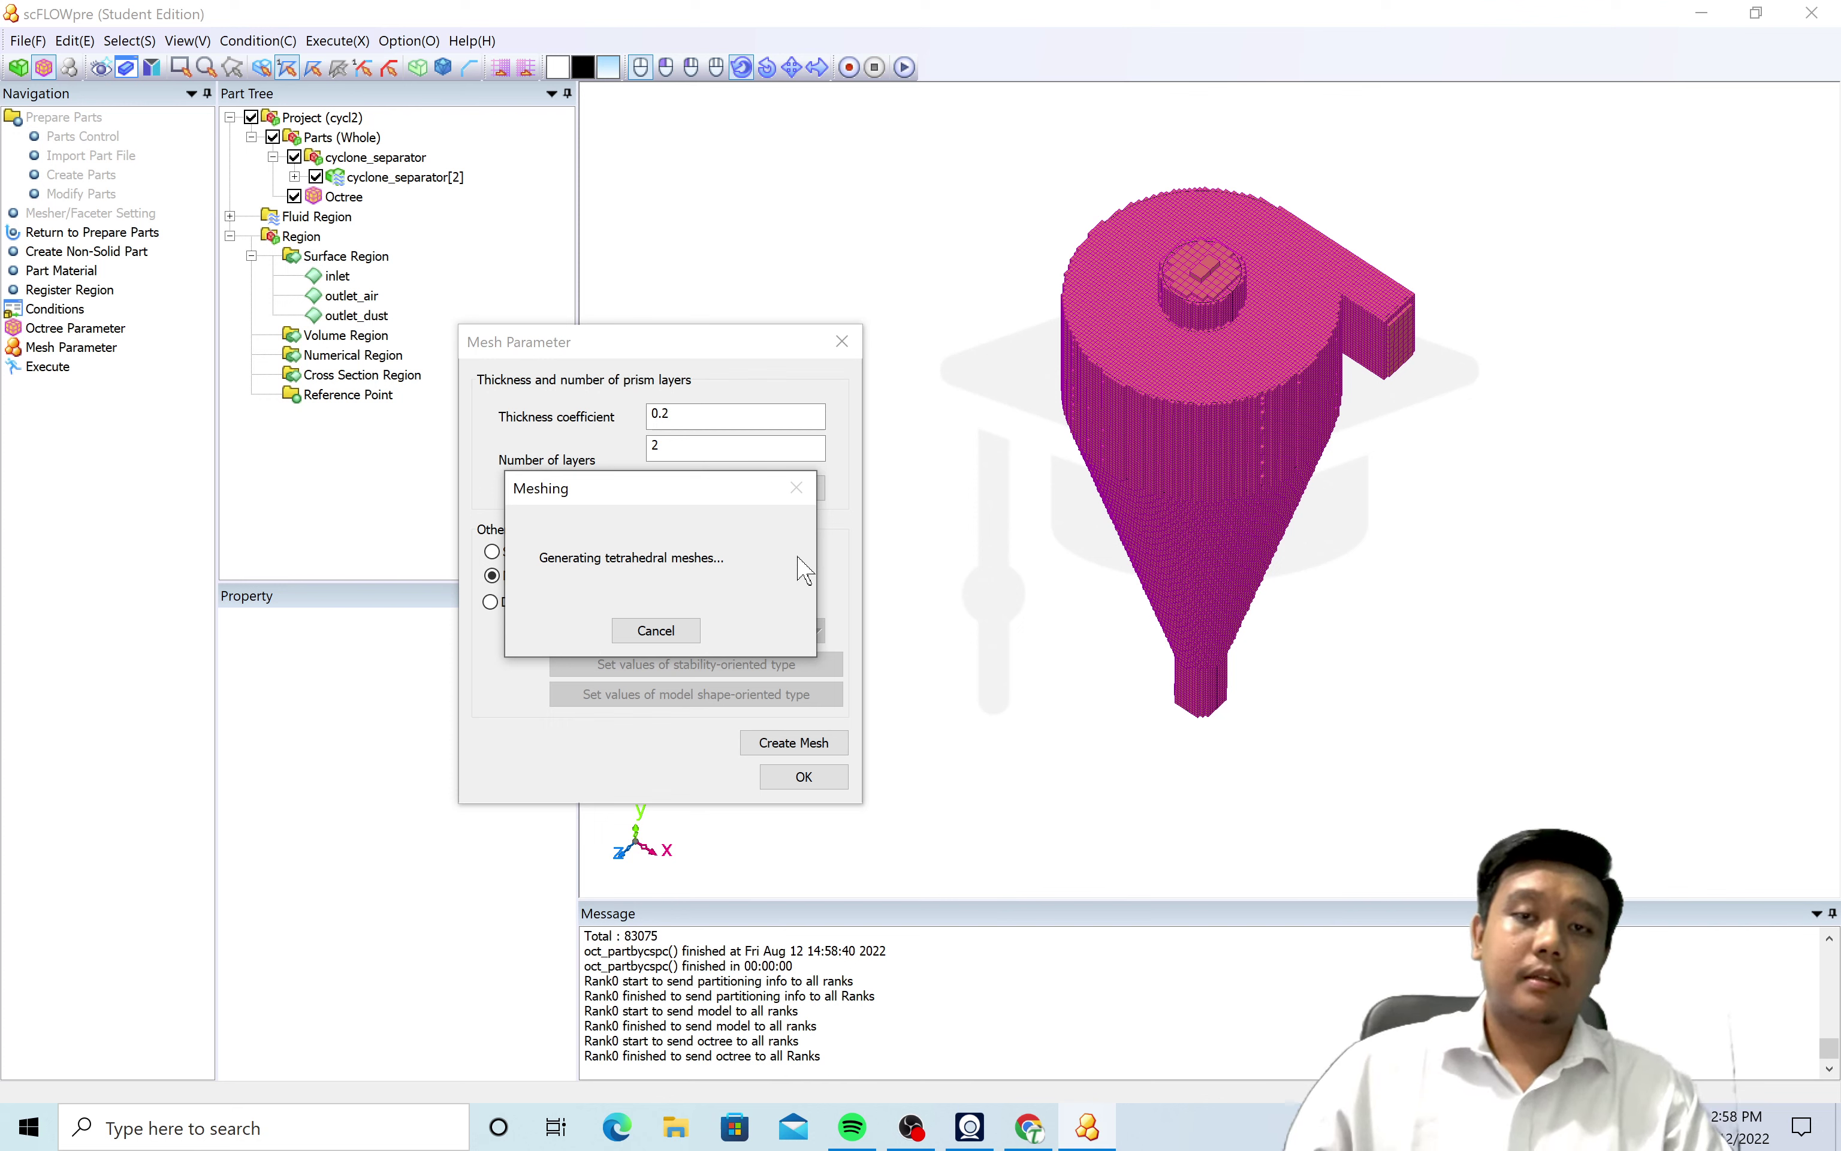
{"action": "left_click", "coordinate": [909, 1142]}
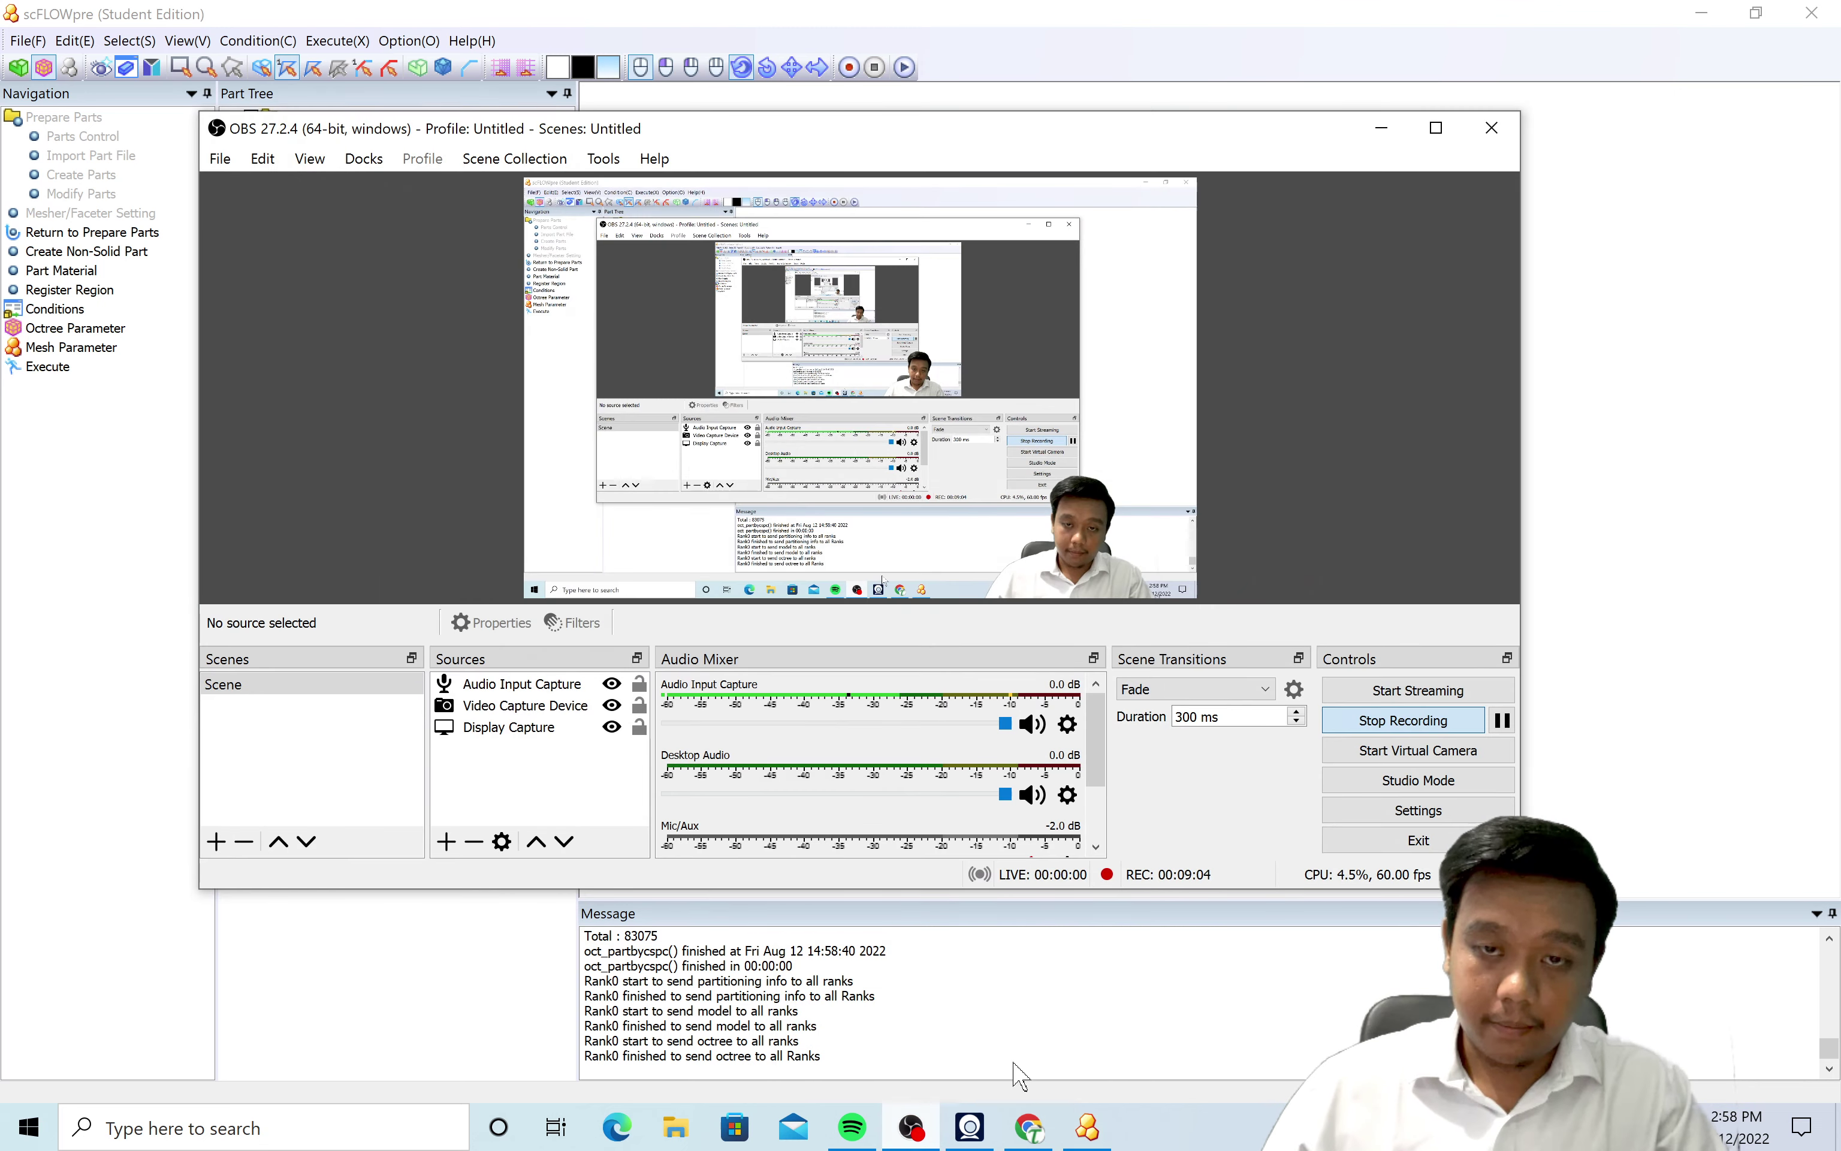
{"action": "left_click", "coordinate": [1505, 721]}
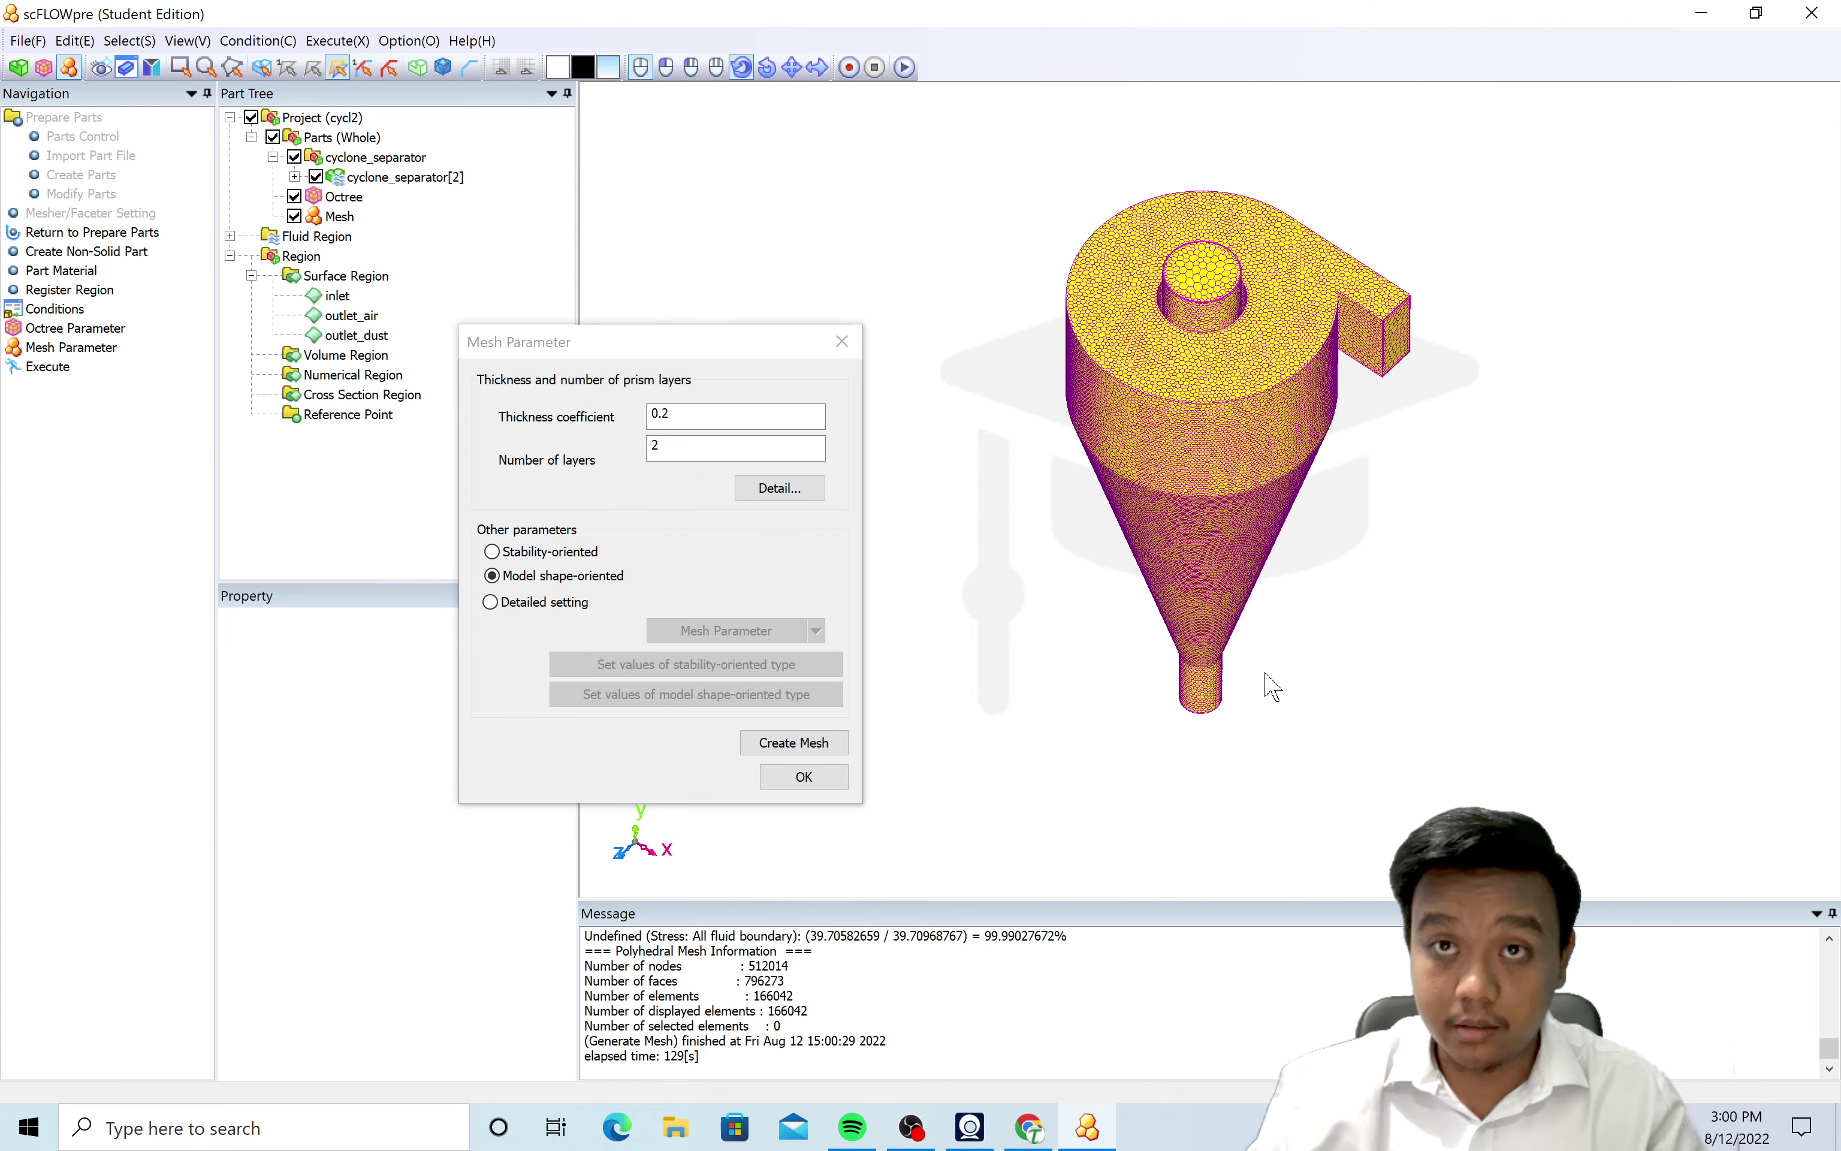
Accept the mesh parameters and show only the half of the mesh completely enclosed by a rubber box to inspect the cyclone's interior.
{"action": "left_click", "coordinate": [842, 784]}
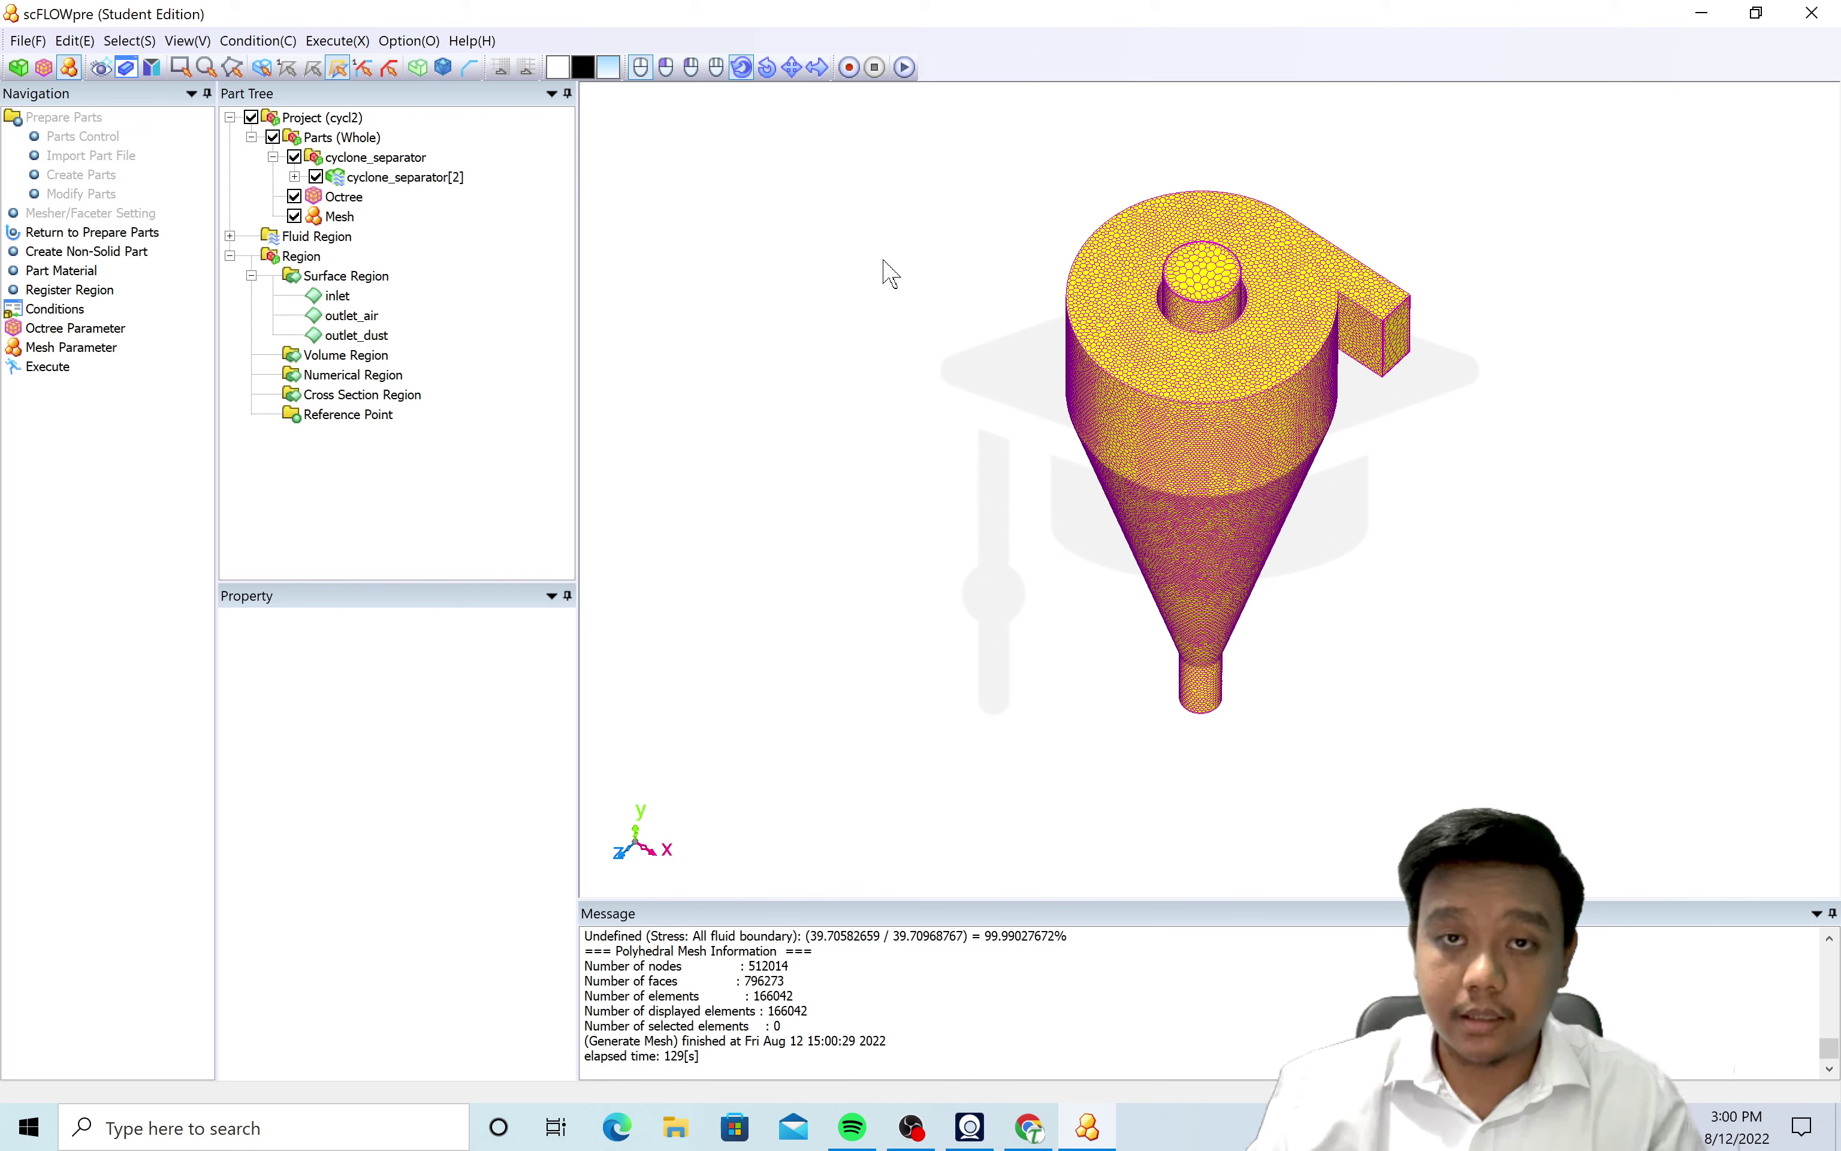
{"action": "mouse_move", "coordinate": [879, 276]}
{"action": "left_mouse_down"}
{"action": "mouse_move", "coordinate": [912, 472]}
{"action": "mouse_move", "coordinate": [941, 385]}
{"action": "mouse_move", "coordinate": [982, 444]}
{"action": "mouse_move", "coordinate": [957, 538]}
{"action": "mouse_move", "coordinate": [939, 530]}
{"action": "mouse_move", "coordinate": [892, 465]}
{"action": "mouse_move", "coordinate": [1105, 484]}
{"action": "mouse_move", "coordinate": [974, 576]}
{"action": "mouse_move", "coordinate": [1045, 502]}
{"action": "mouse_move", "coordinate": [965, 559]}
{"action": "mouse_move", "coordinate": [994, 501]}
{"action": "mouse_move", "coordinate": [969, 604]}
{"action": "left_mouse_up"}
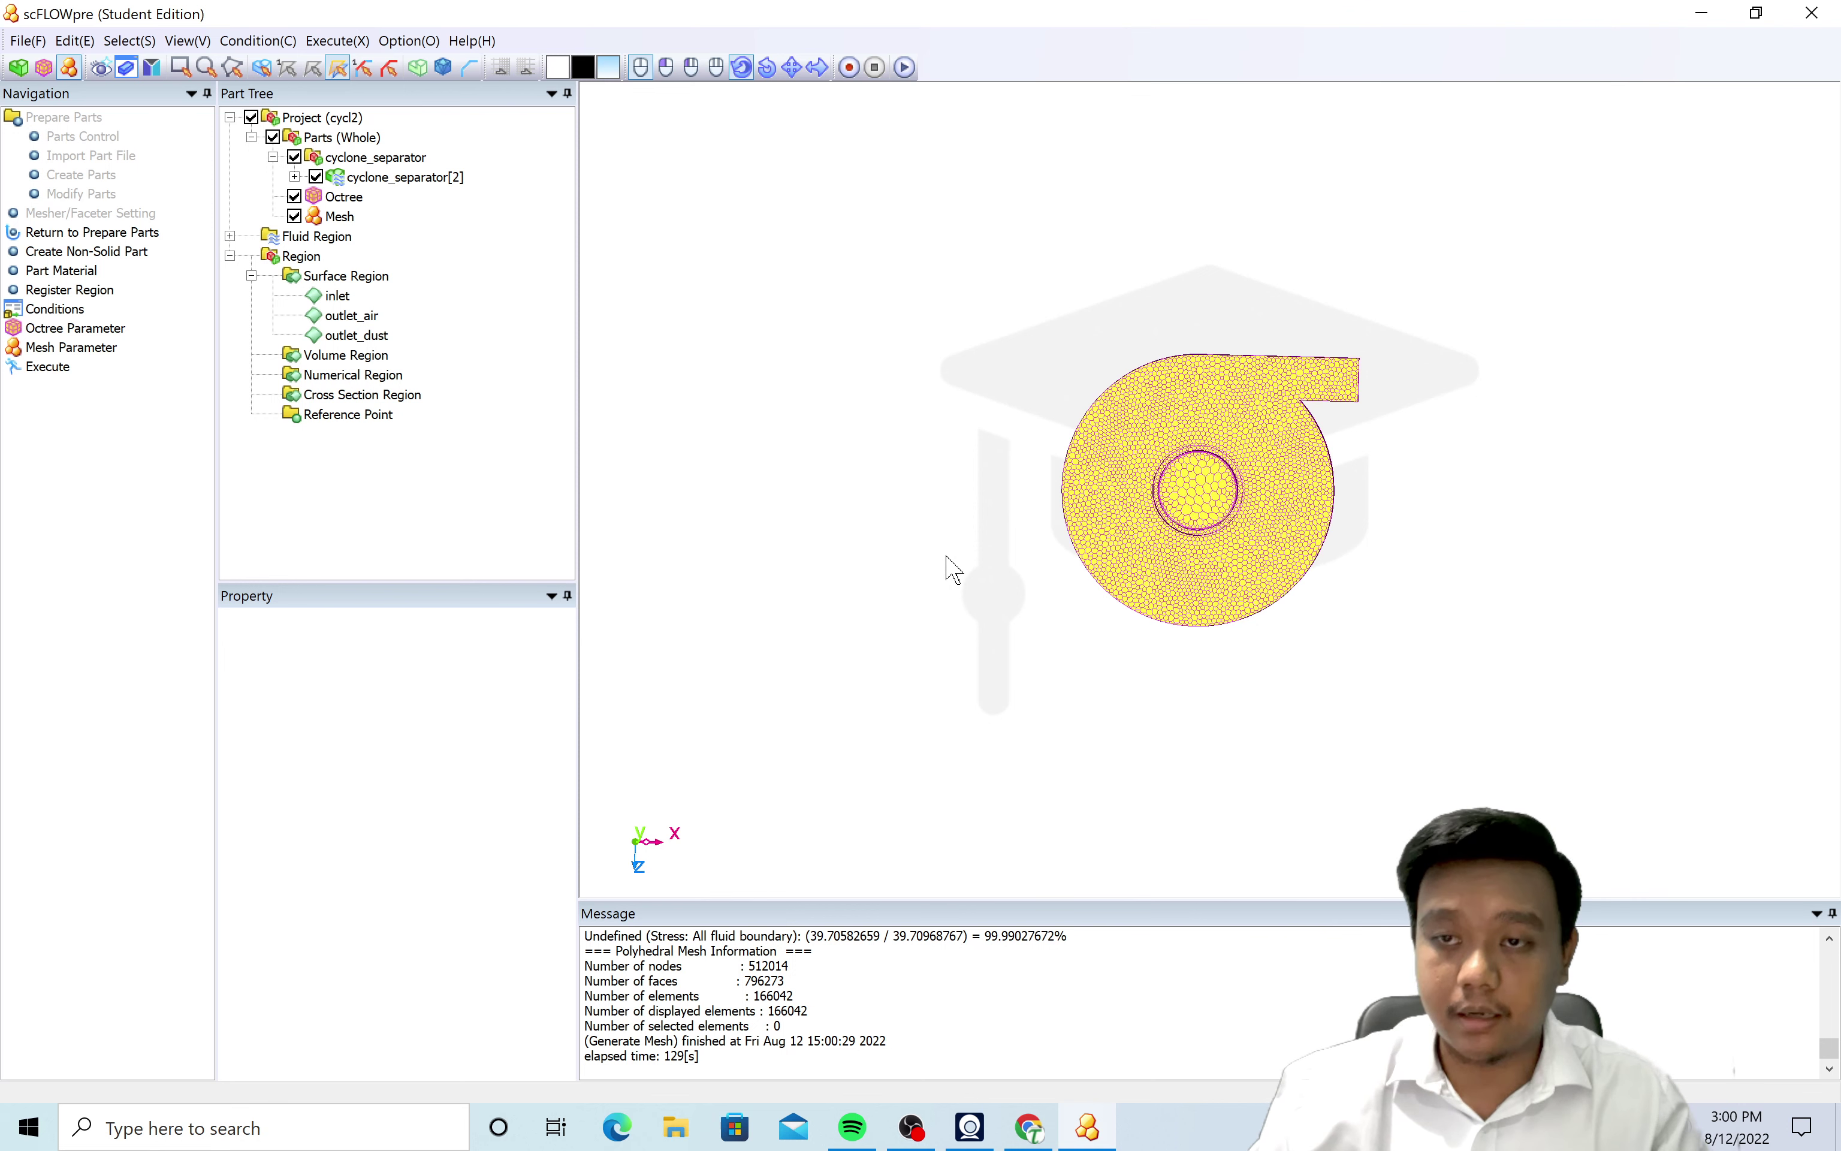
{"action": "left_click", "coordinate": [181, 67]}
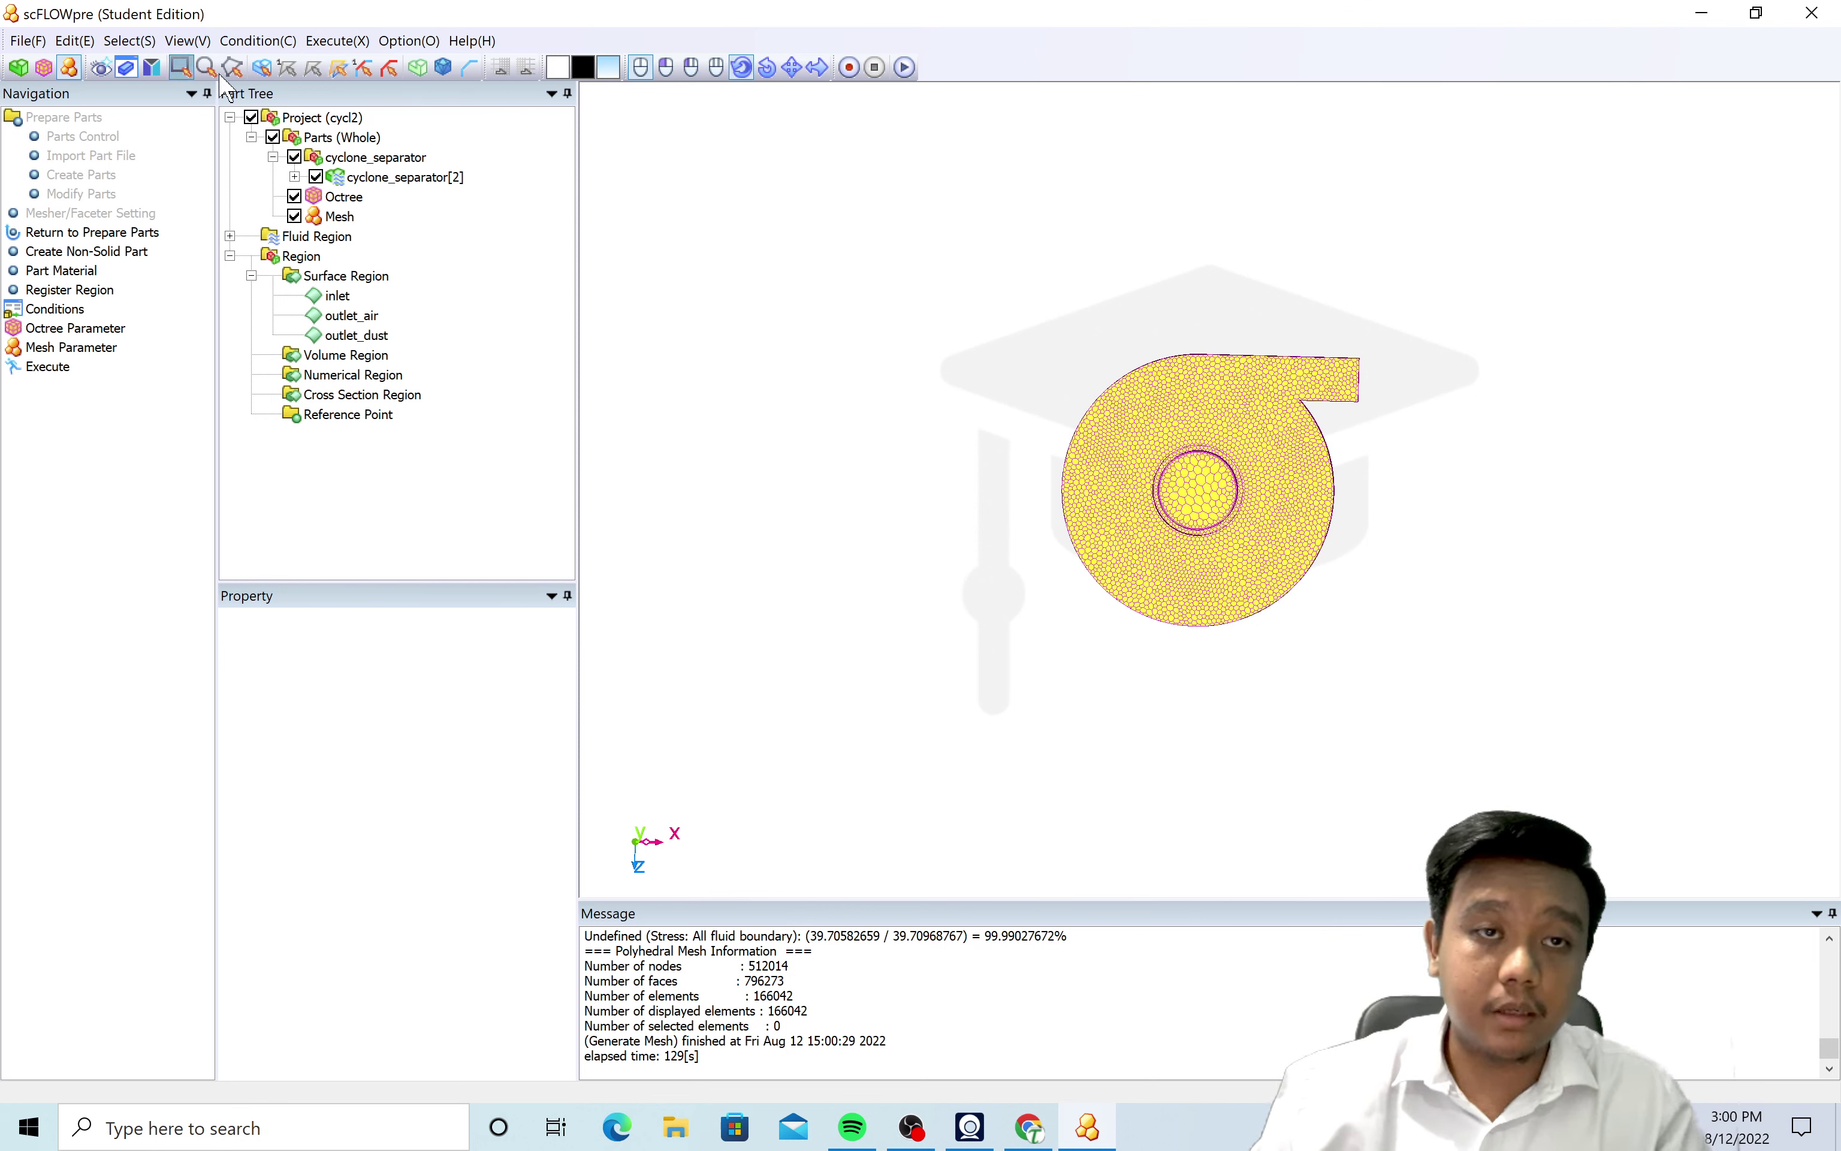
{"action": "left_click_drag", "start_coordinate": [960, 230], "coordinate": [1199, 758]}
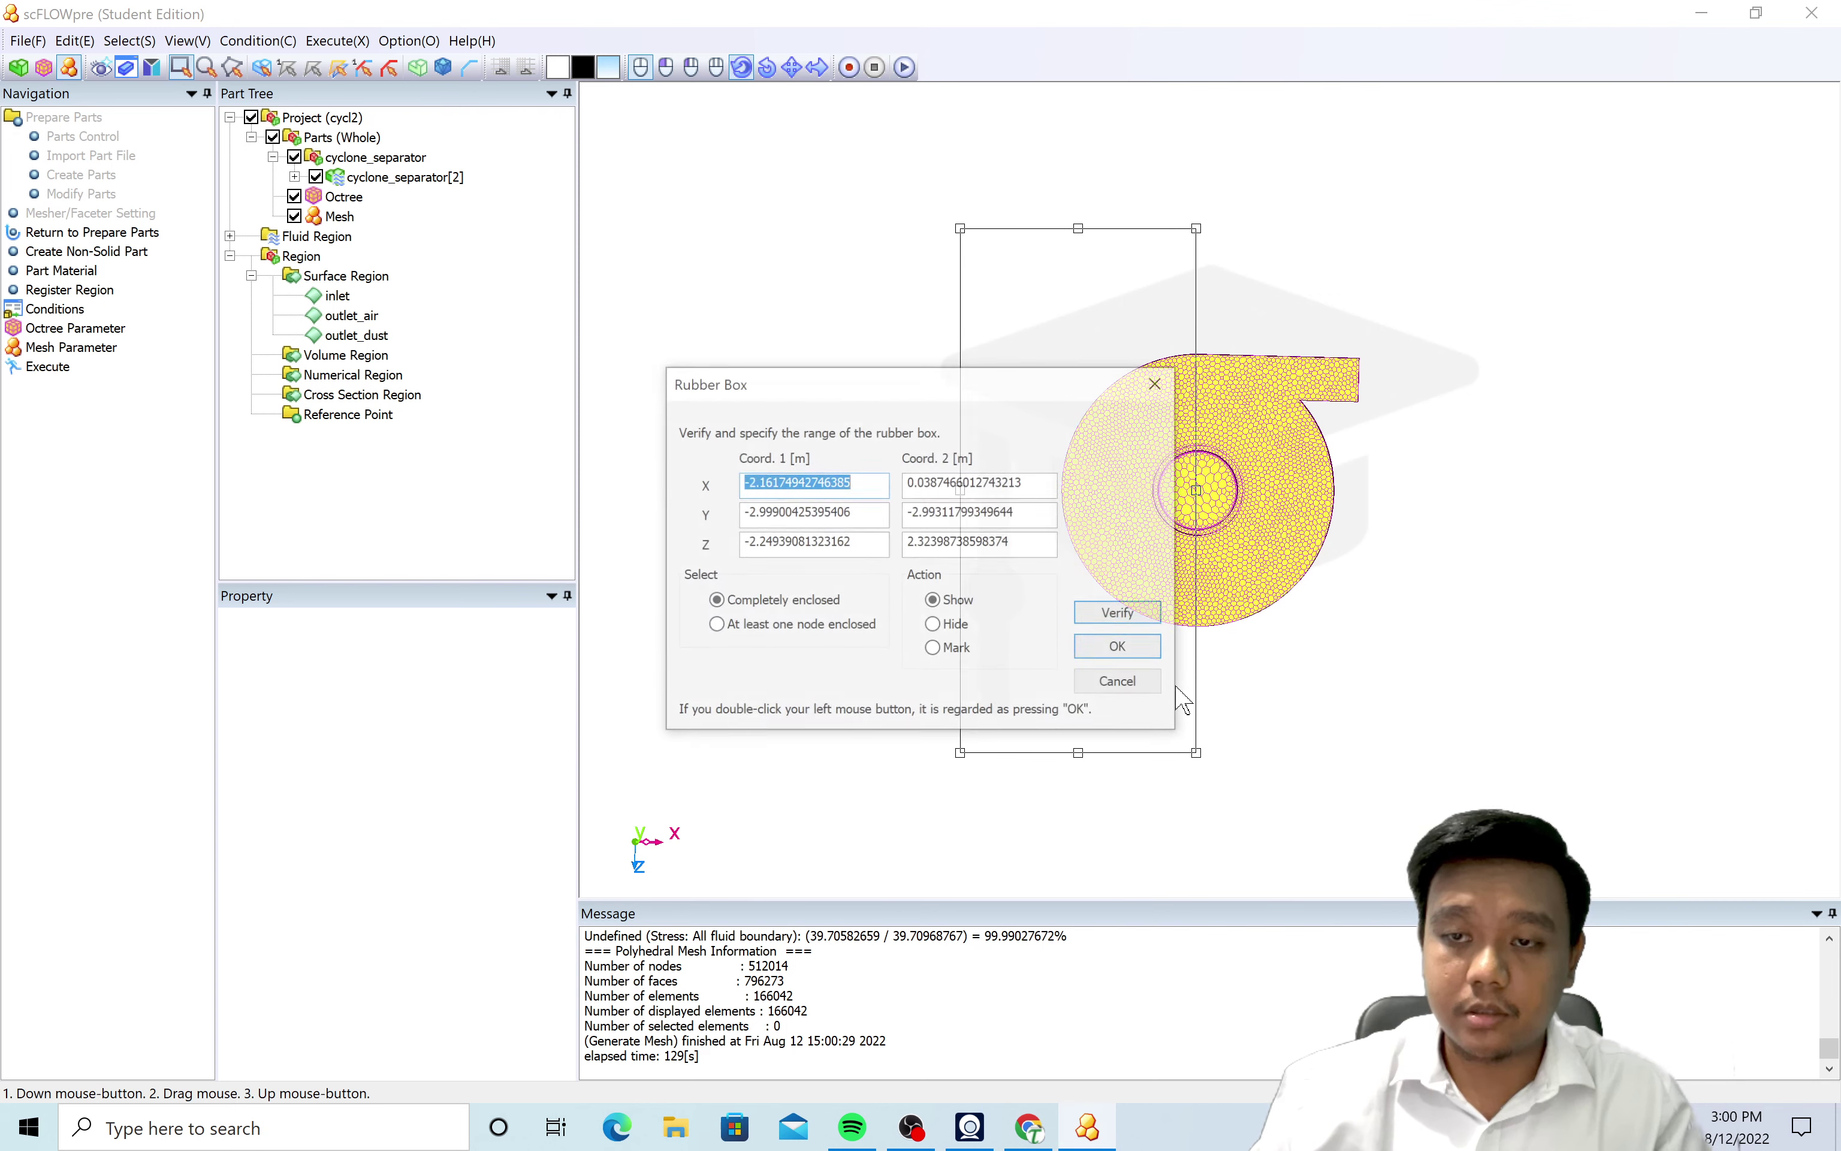
{"action": "left_click", "coordinate": [1122, 647]}
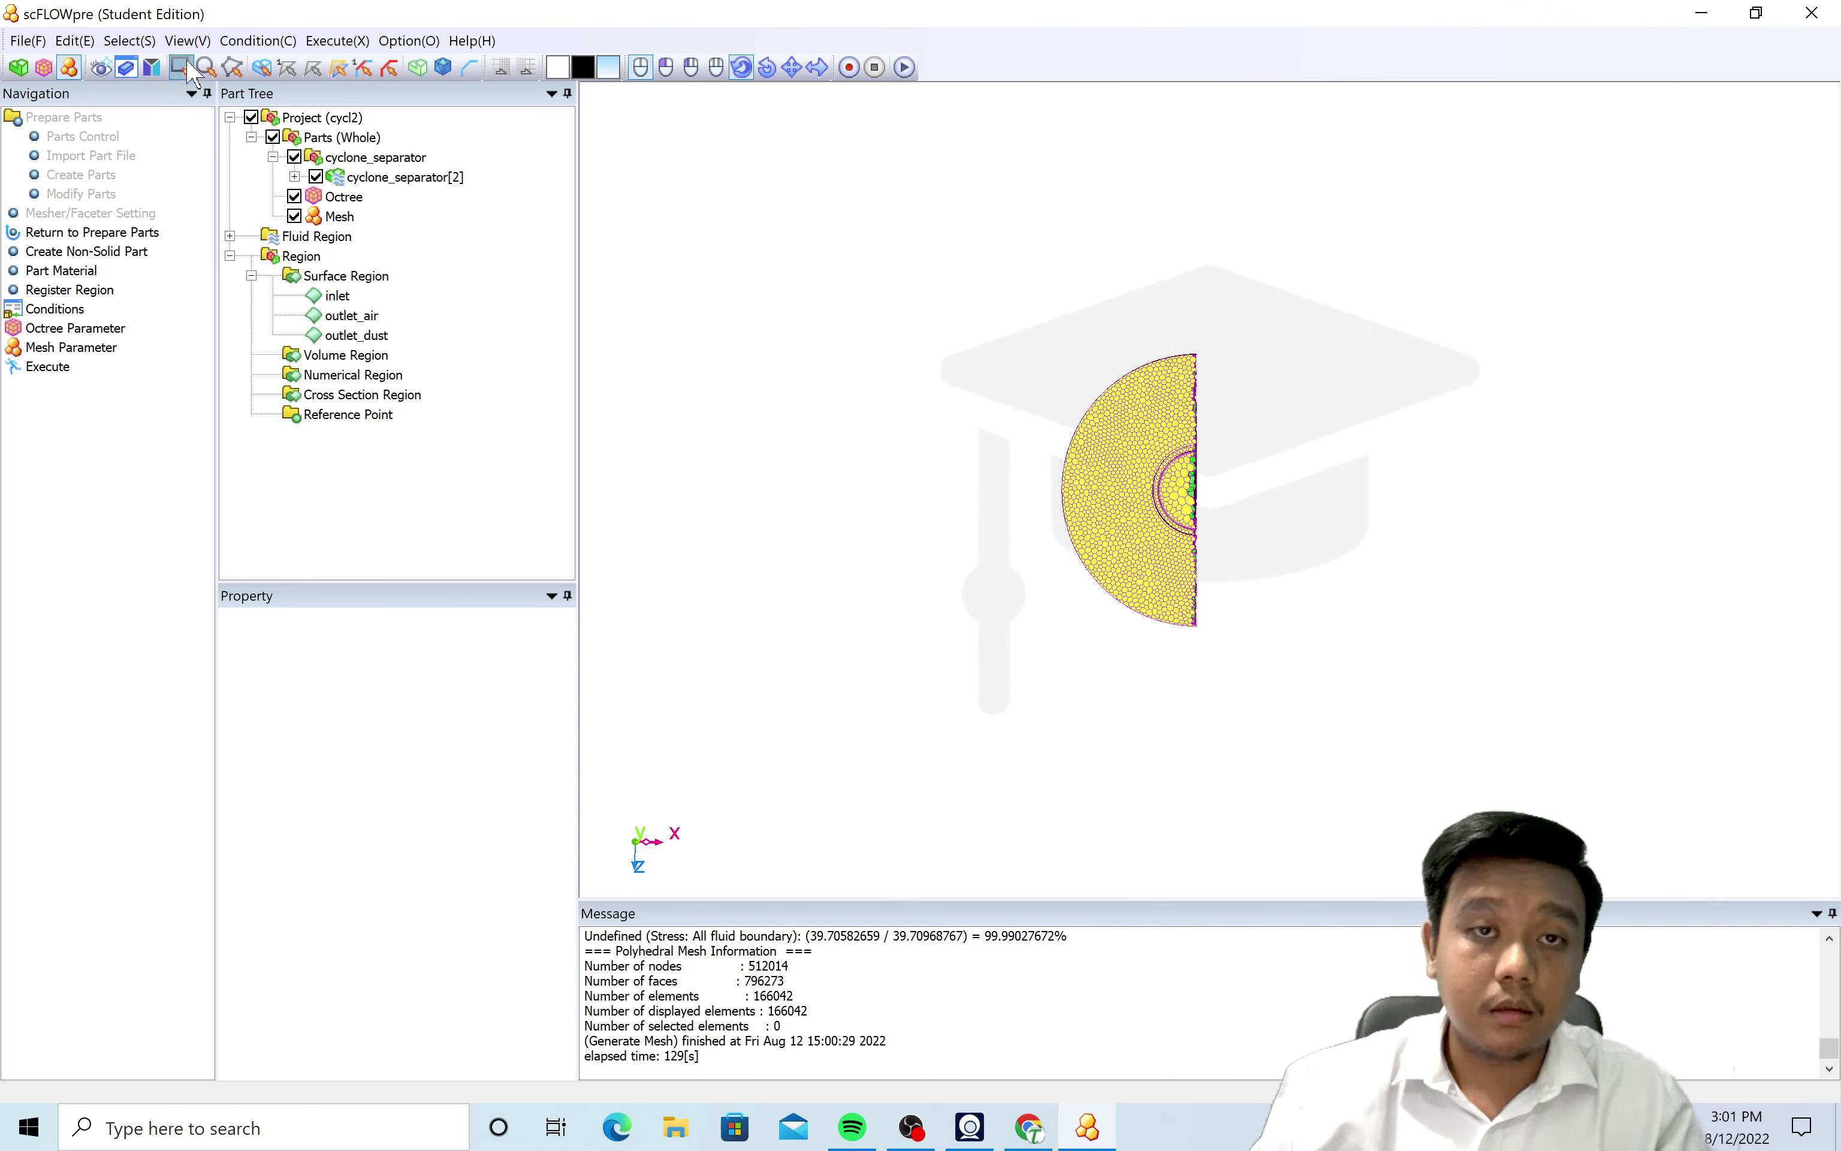
{"action": "mouse_move", "coordinate": [1356, 681]}
{"action": "left_mouse_down"}
{"action": "mouse_move", "coordinate": [1389, 452]}
{"action": "mouse_move", "coordinate": [1073, 230]}
{"action": "mouse_move", "coordinate": [997, 403]}
{"action": "mouse_move", "coordinate": [1032, 440]}
{"action": "mouse_move", "coordinate": [1054, 262]}
{"action": "left_mouse_up"}
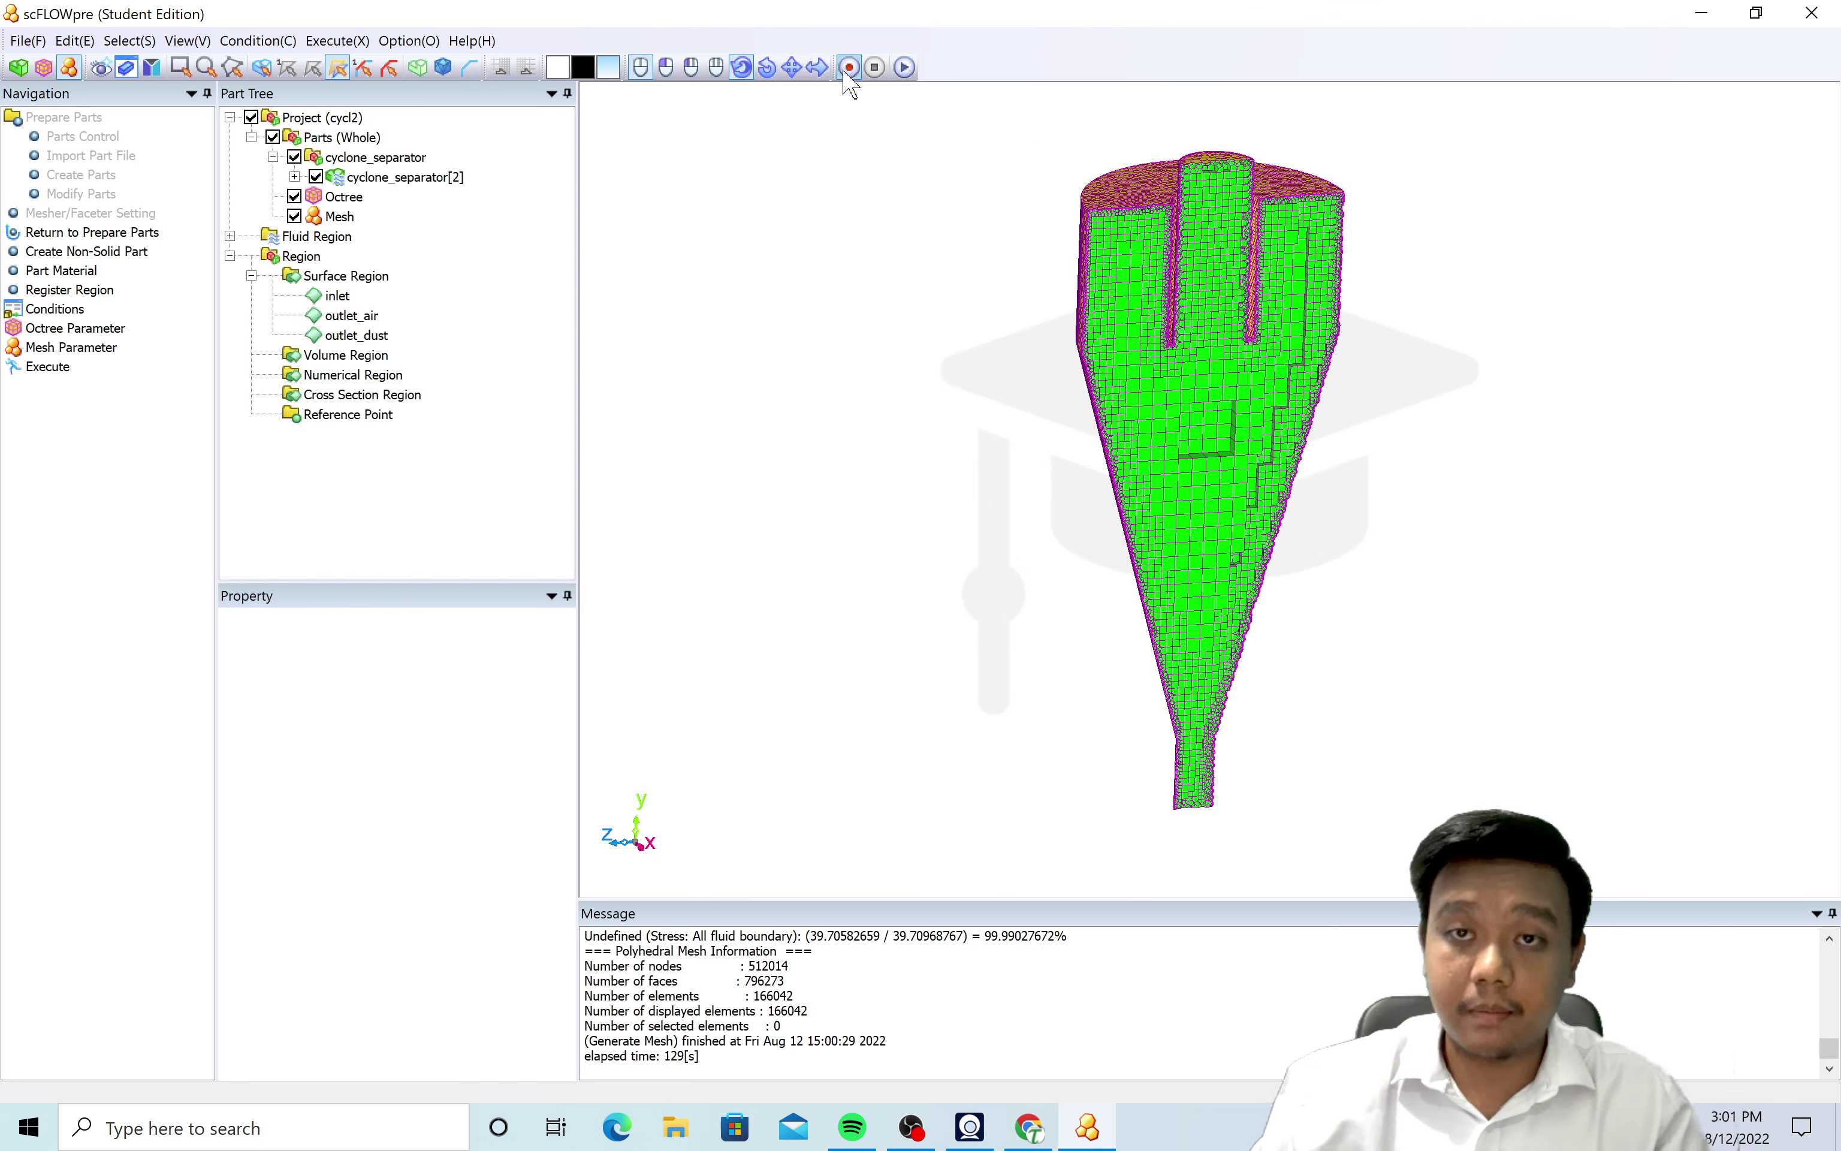
{"action": "scroll", "coordinate": [1491, 403], "scroll_direction": "up", "scroll_amount": 3}
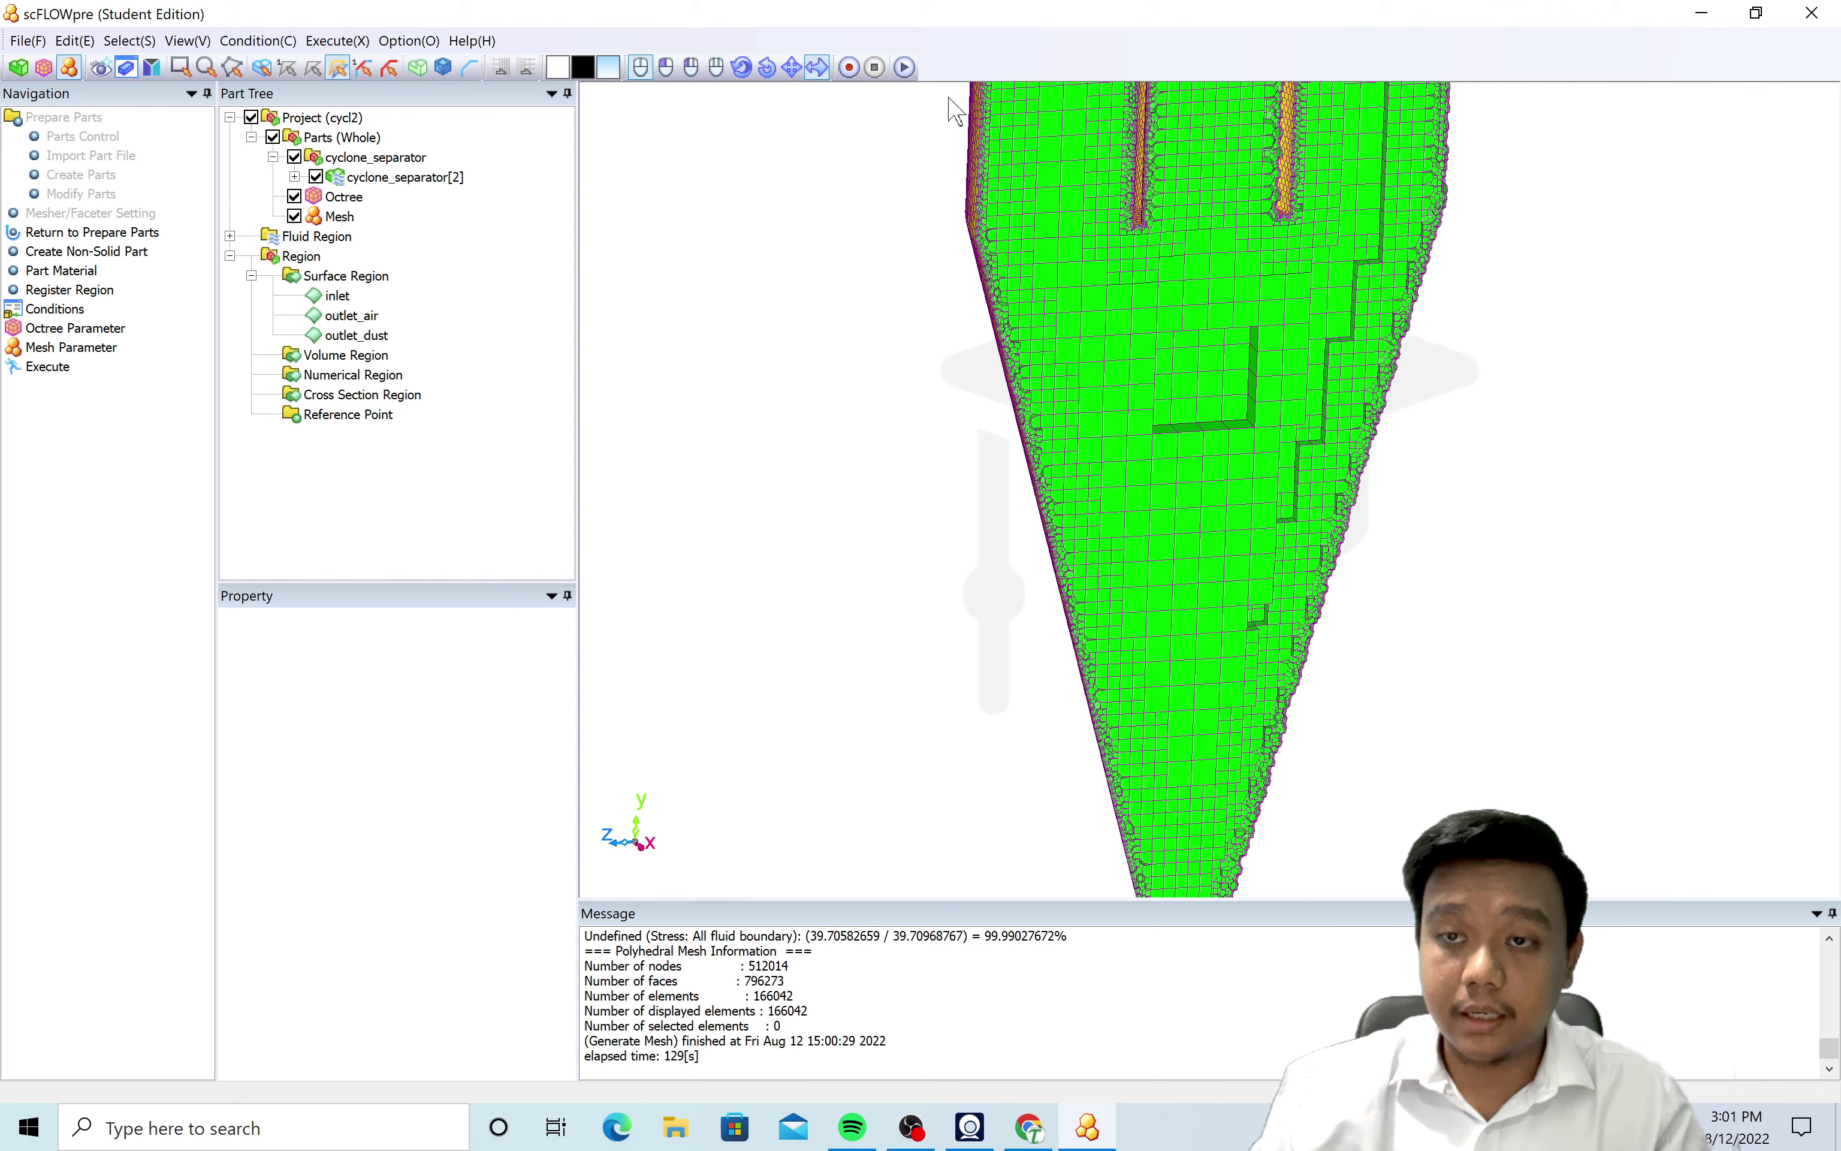
{"action": "left_click", "coordinate": [791, 67]}
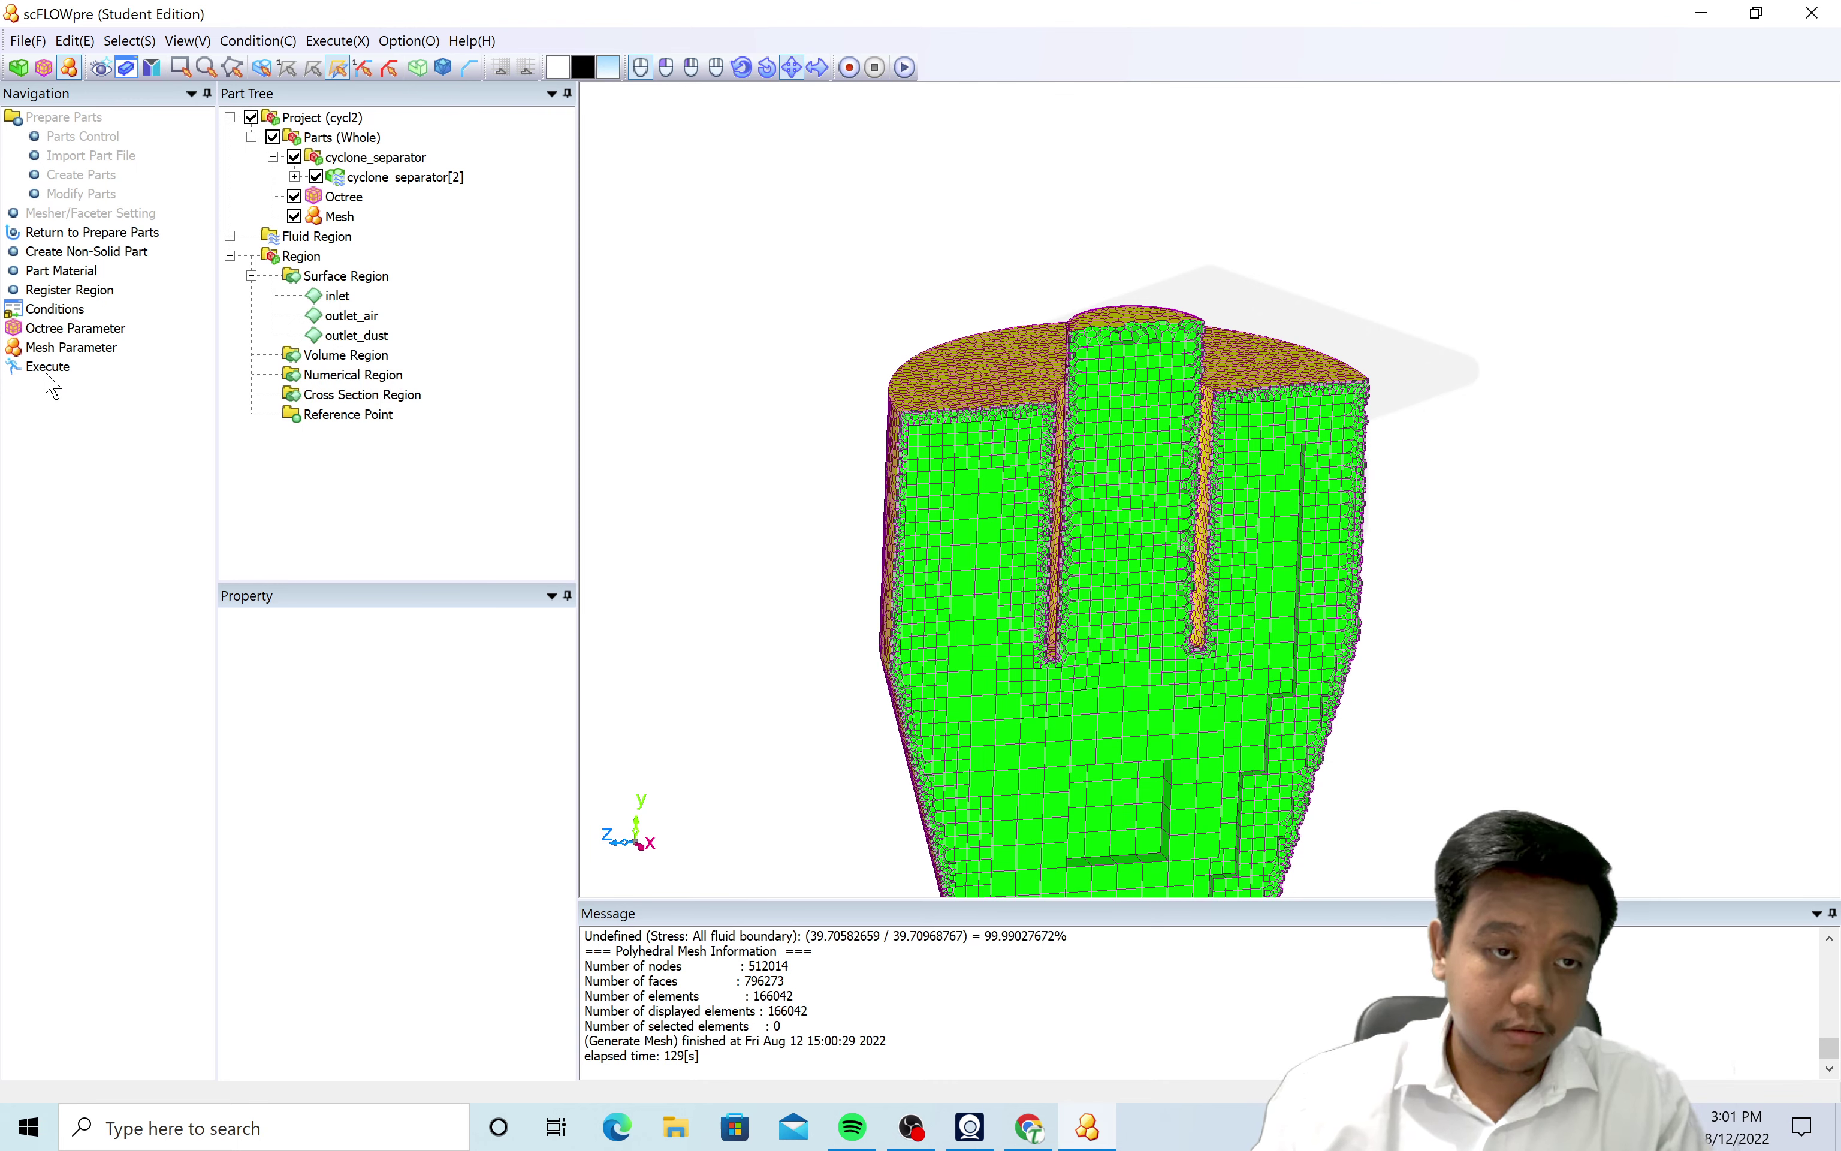
Reopen the analysis conditions and set the field file output timing to Every specified time interval.
{"action": "left_click", "coordinate": [53, 309]}
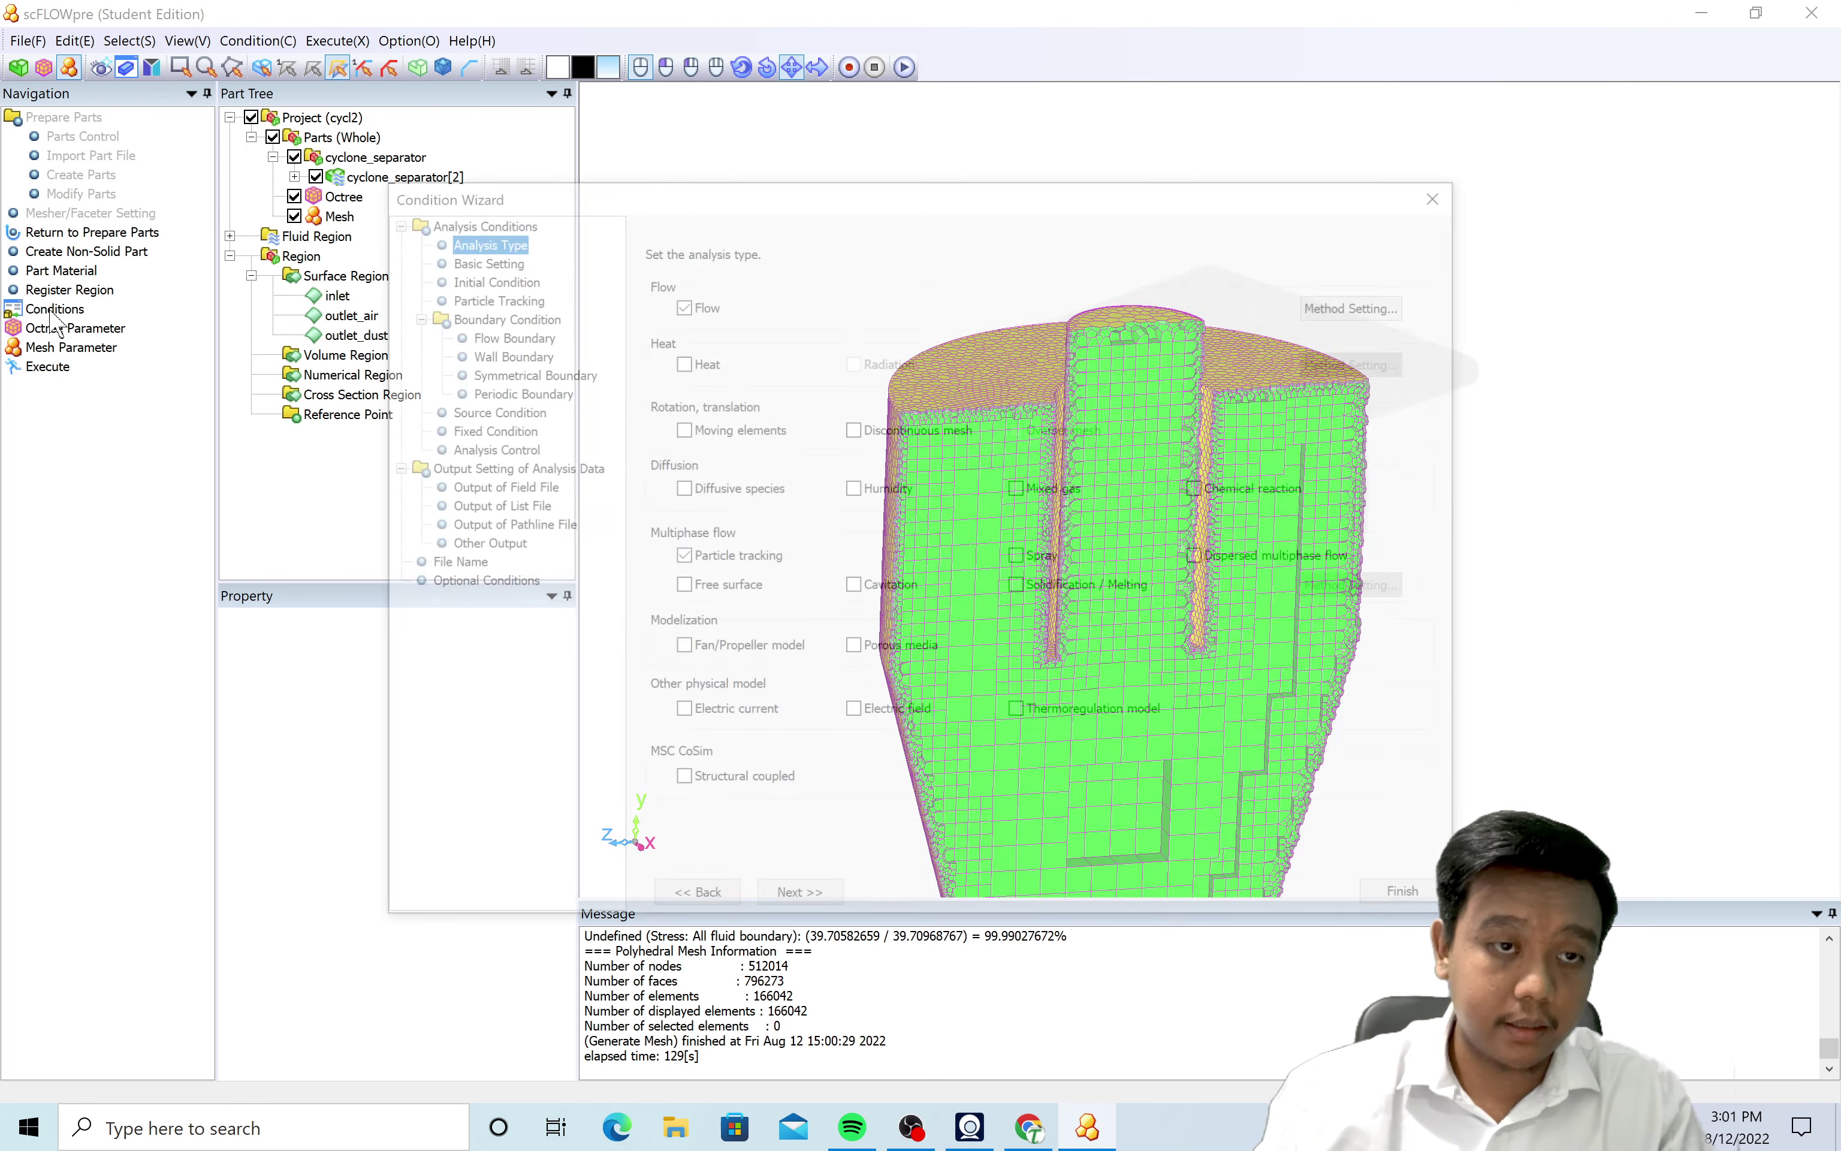
{"action": "left_click", "coordinate": [508, 257]}
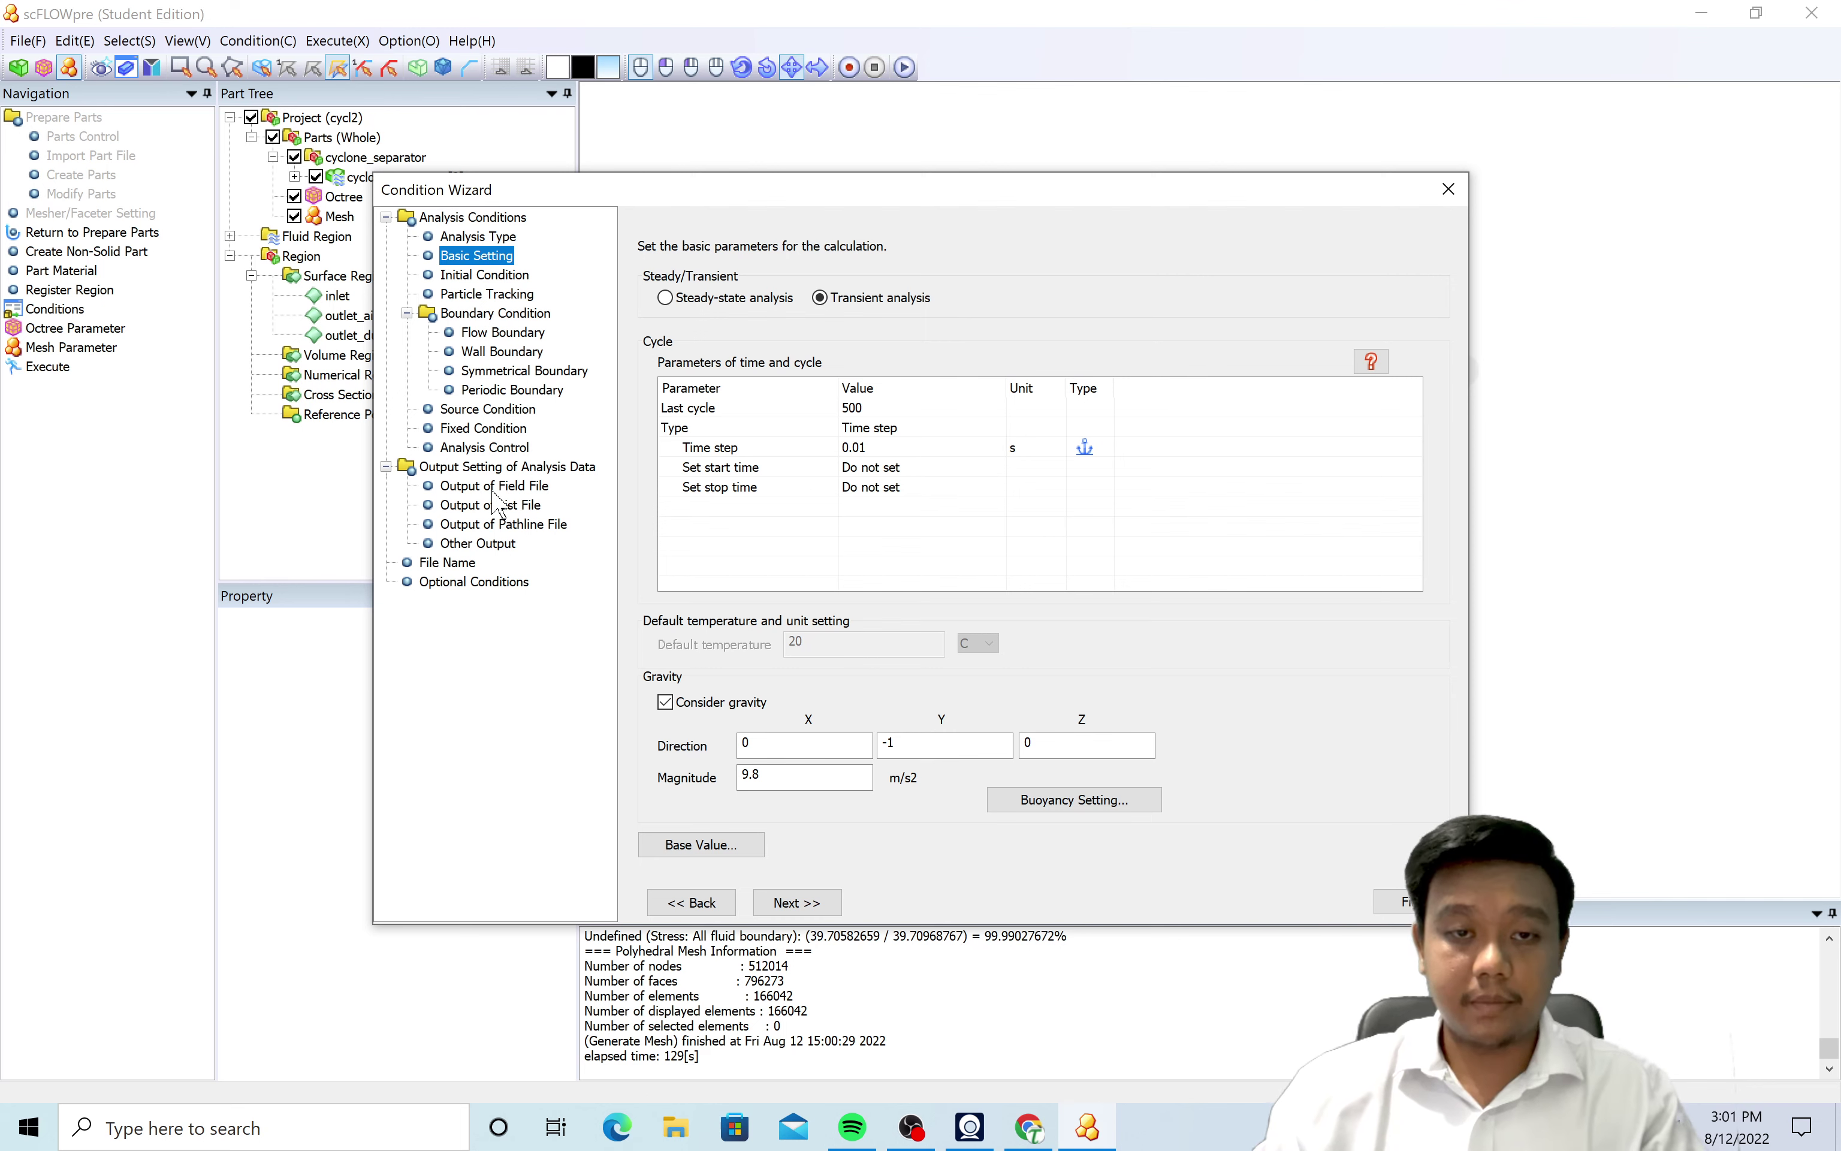
{"action": "left_click", "coordinate": [572, 488]}
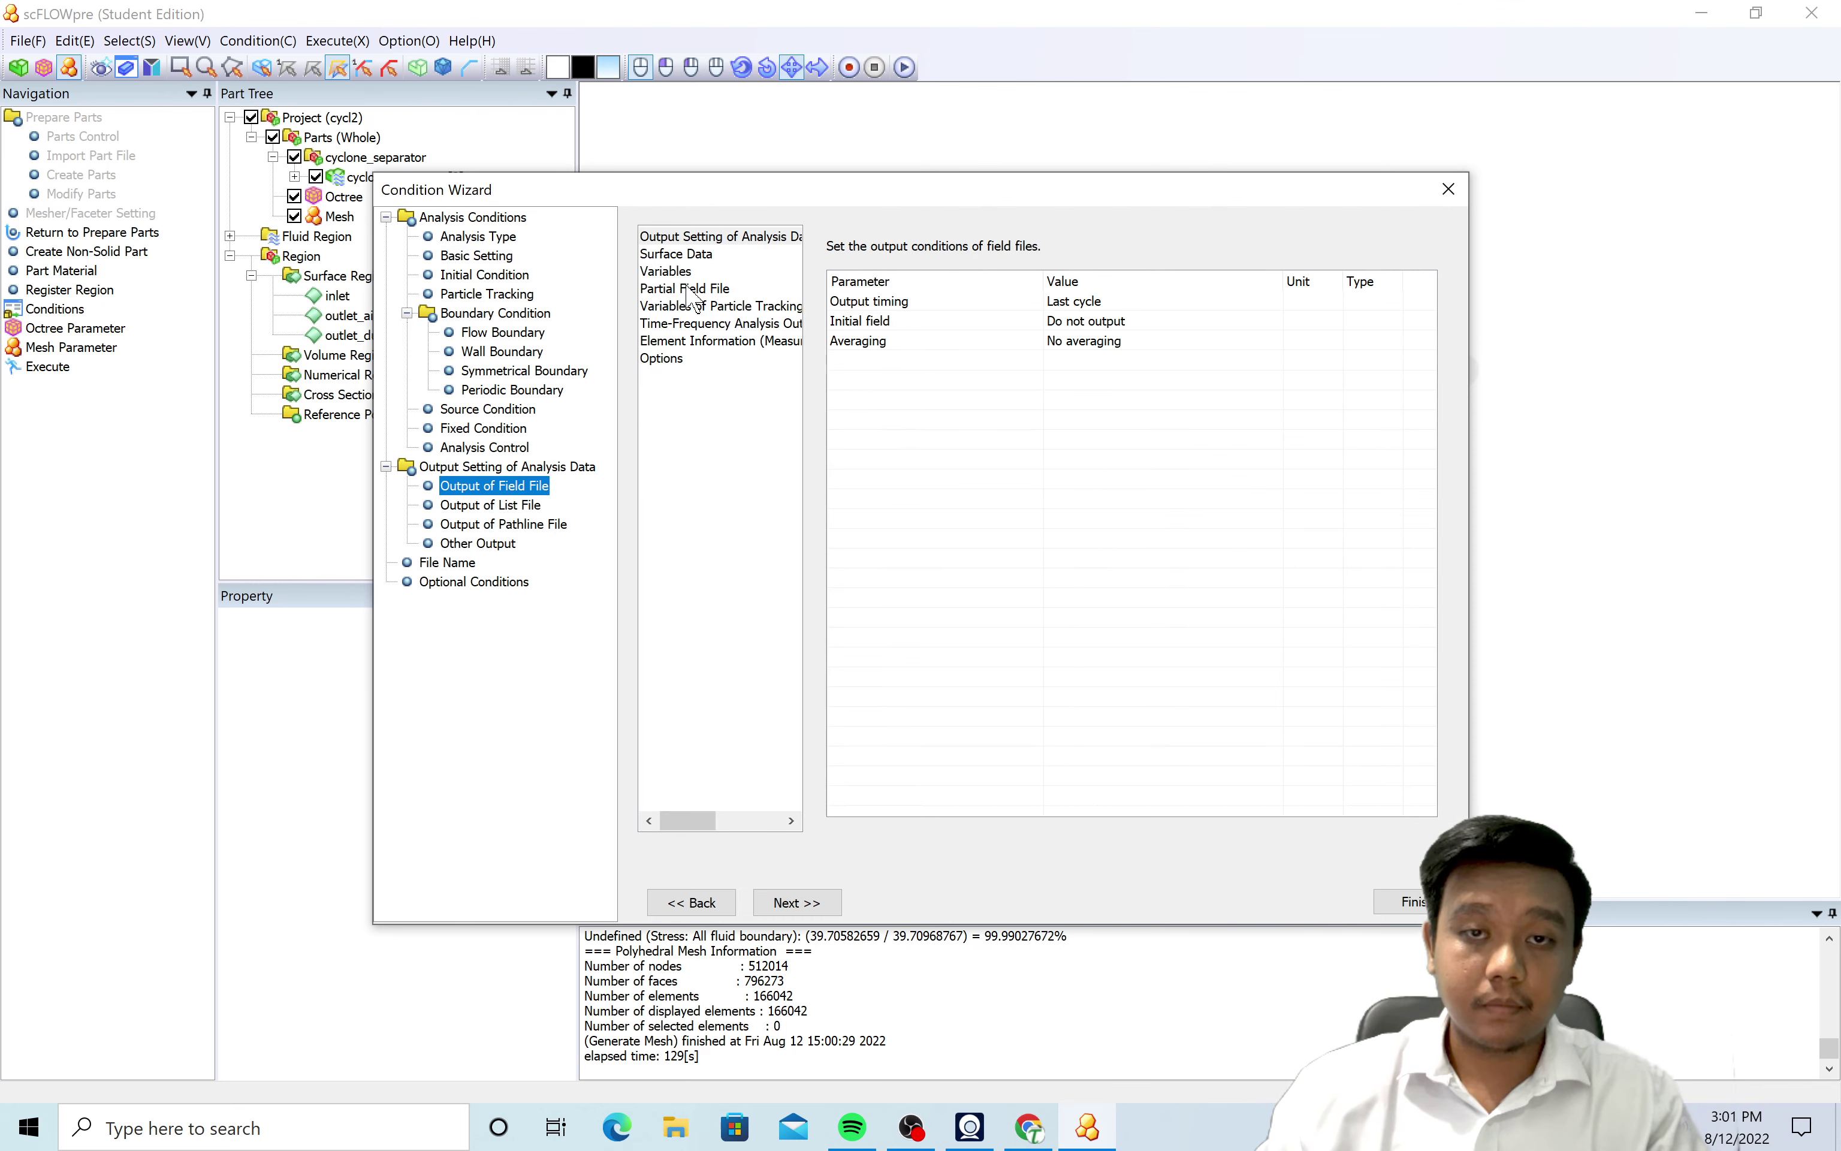
{"action": "left_click", "coordinate": [1087, 301]}
{"action": "left_click", "coordinate": [1092, 302]}
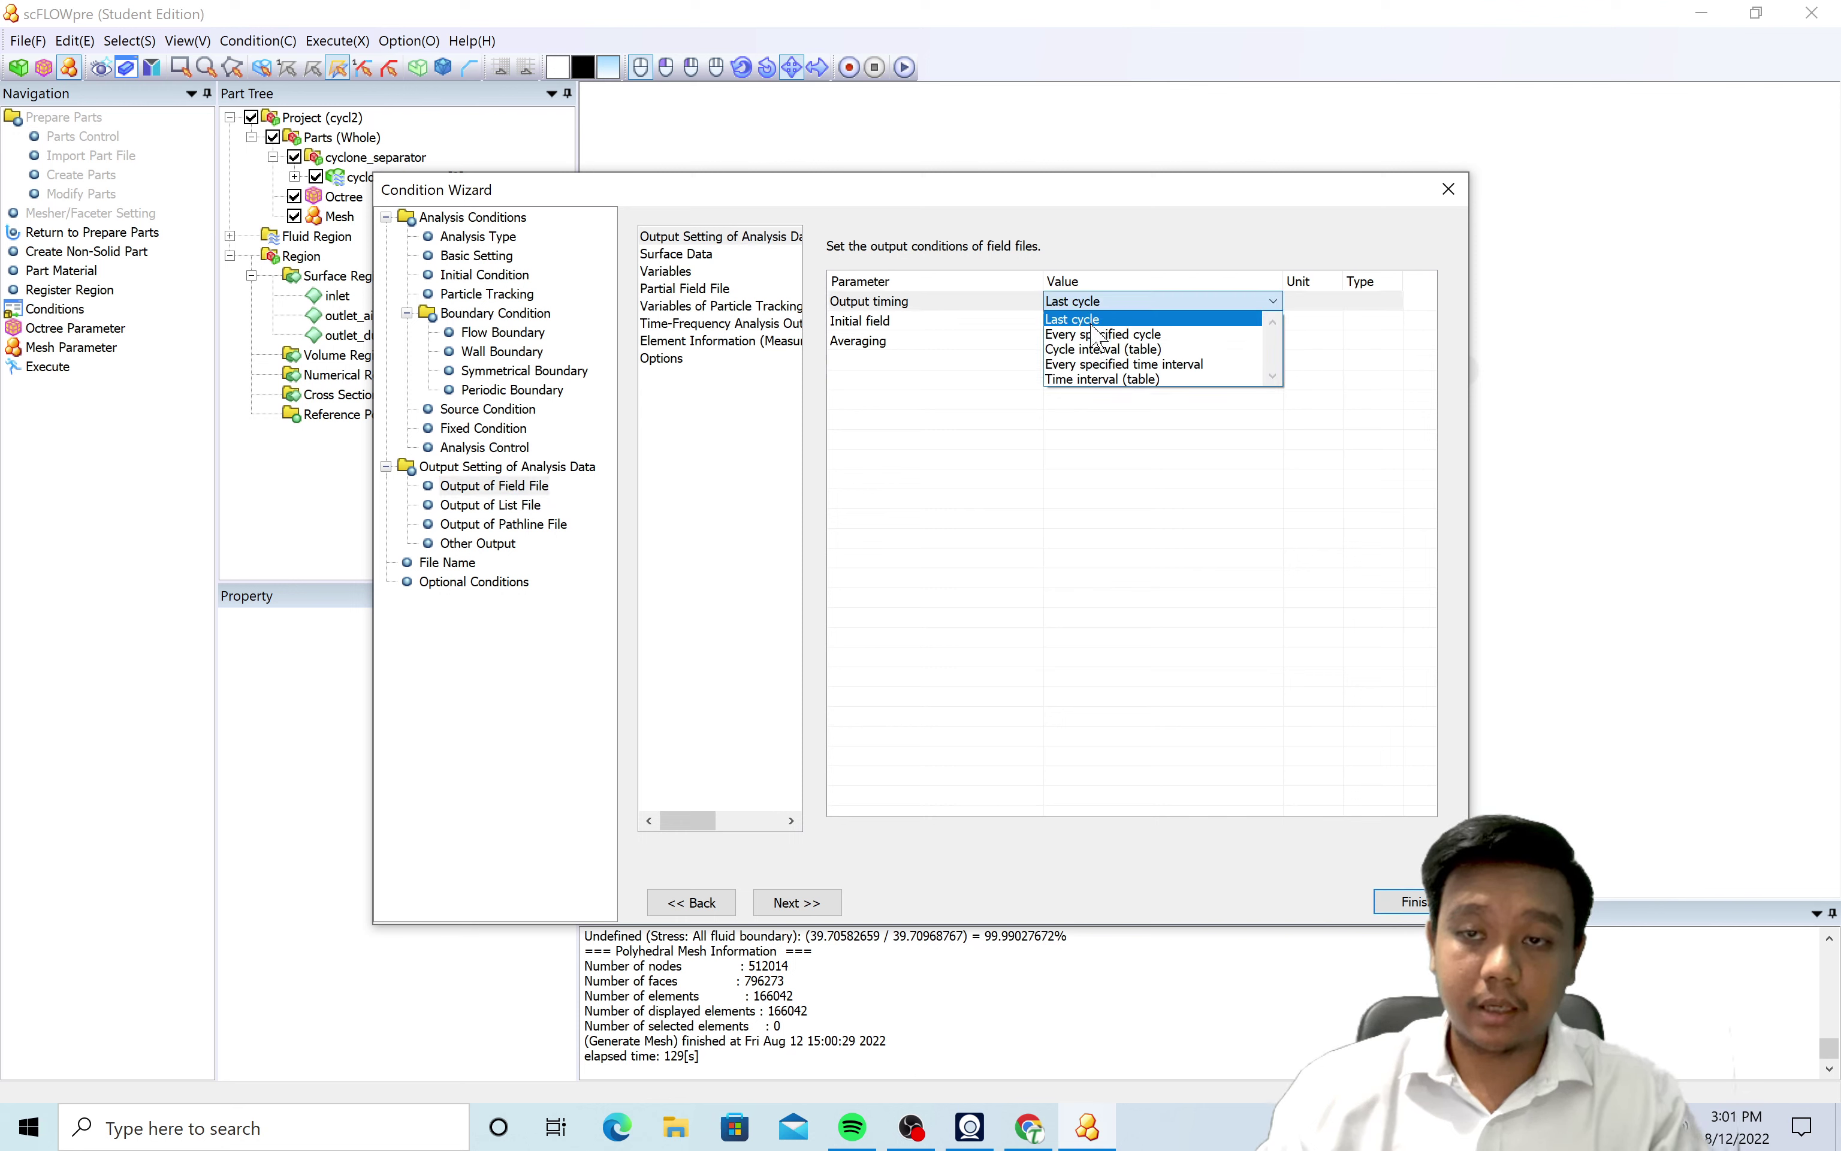
{"action": "left_click", "coordinate": [1157, 365]}
Set the field file output time interval to 0.05 s and finish the Condition Wizard.
{"action": "left_click", "coordinate": [1092, 321]}
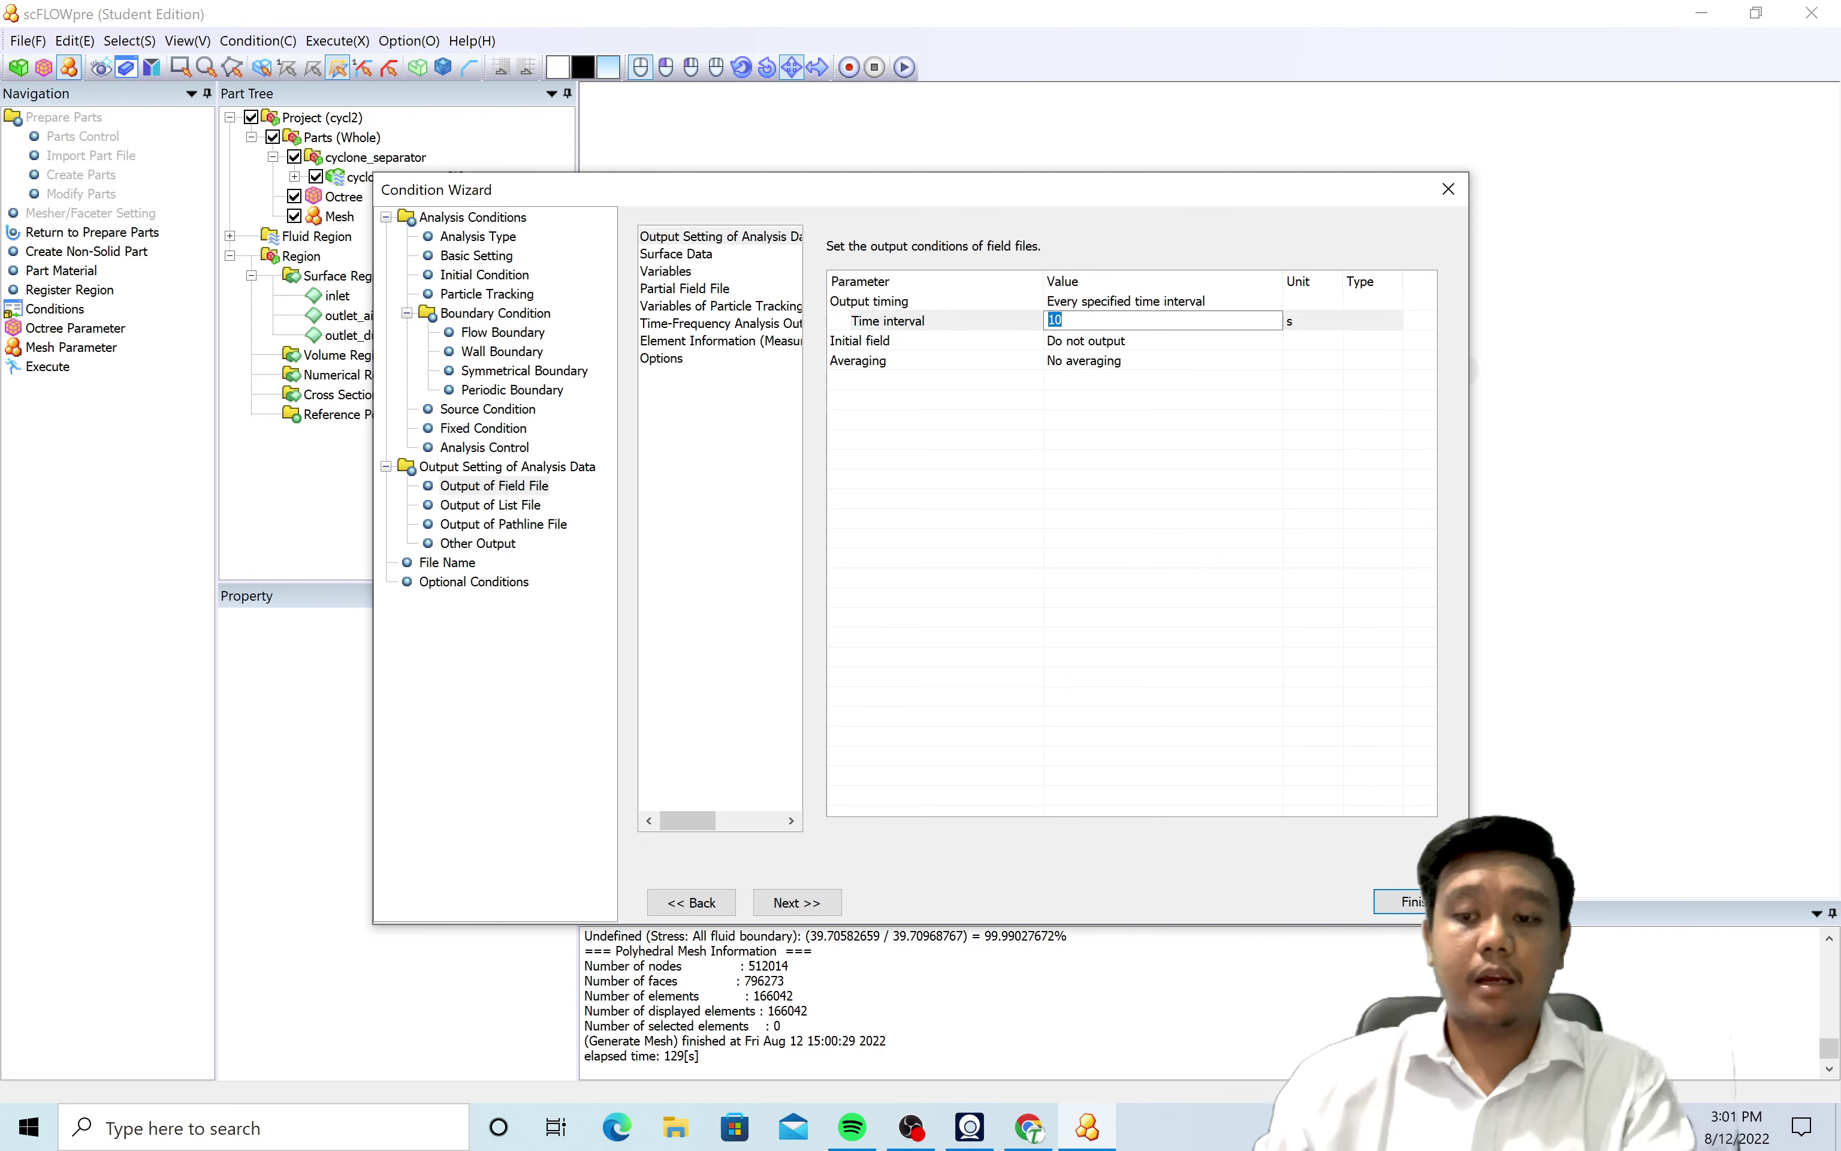
{"action": "type", "text": "0."}
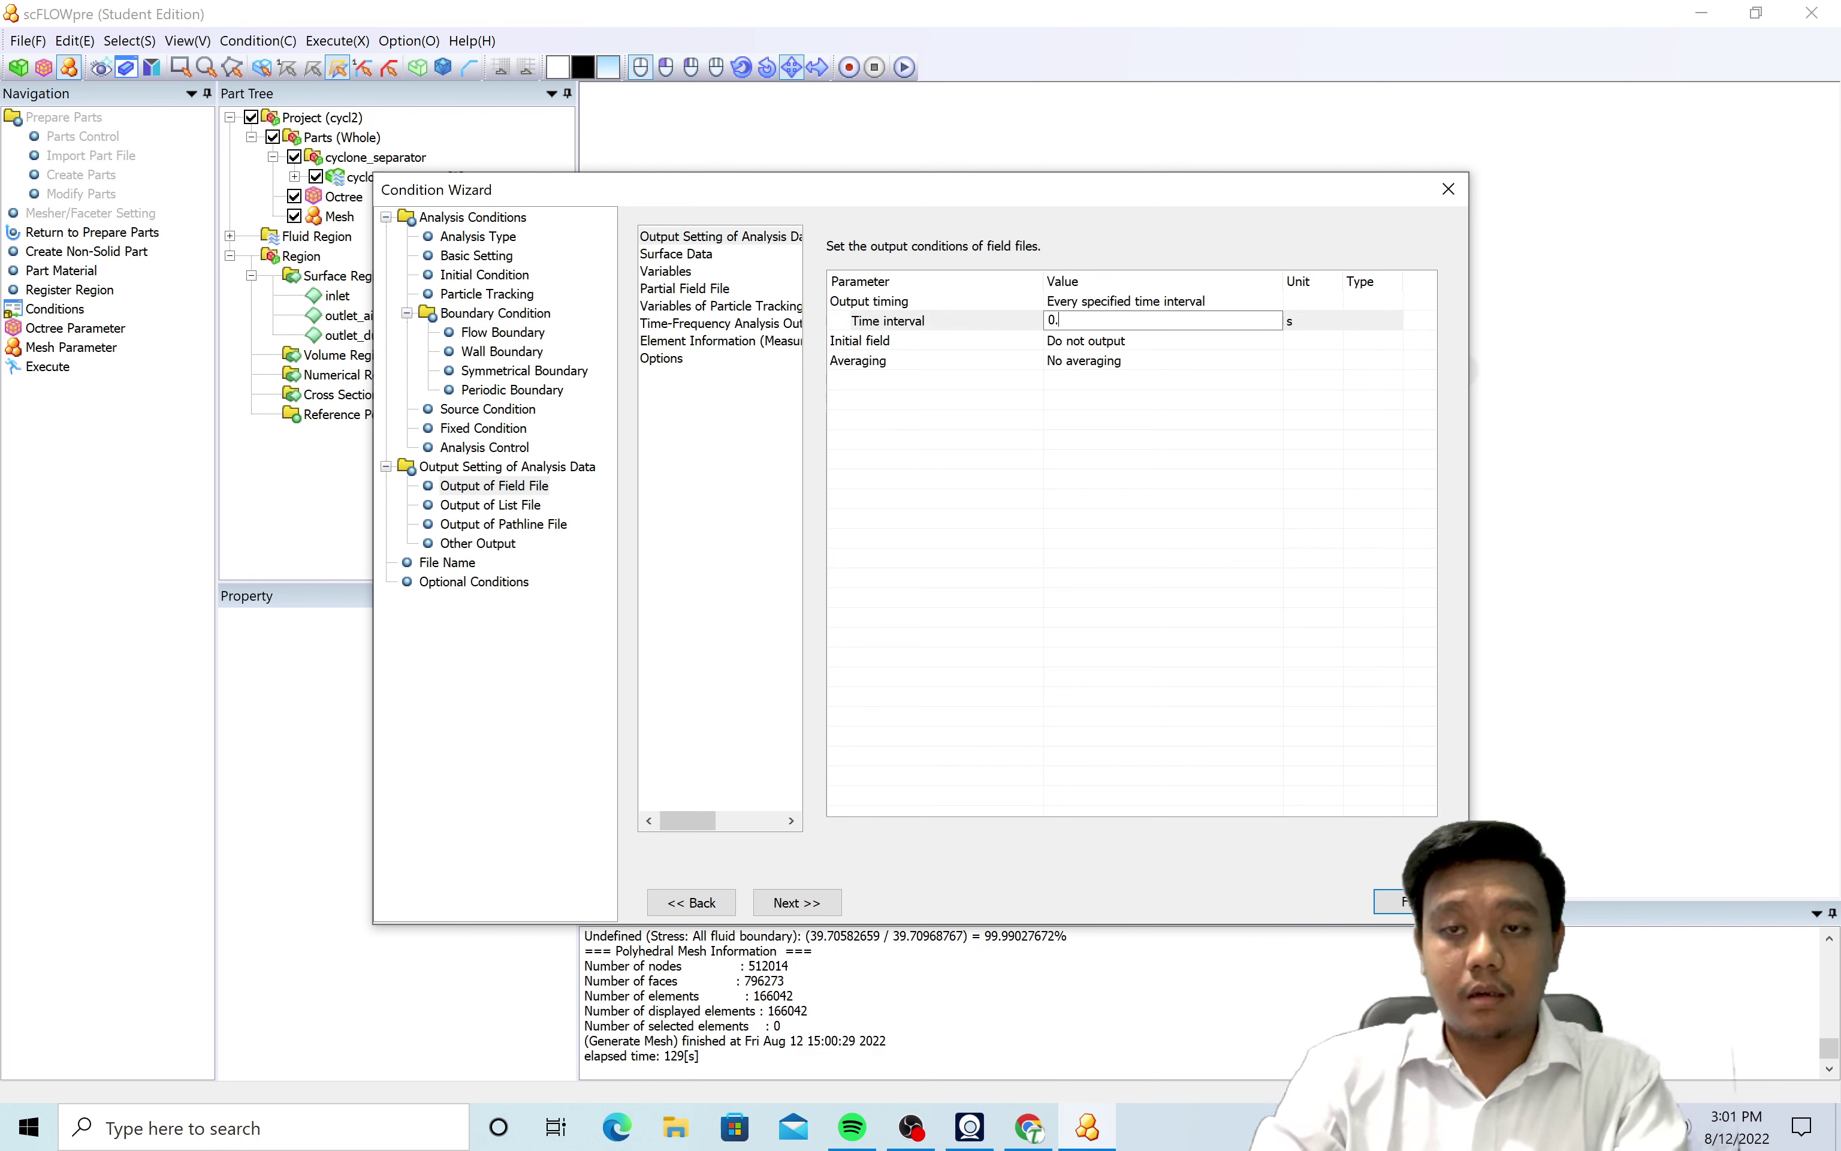
{"action": "type", "text": "02"}
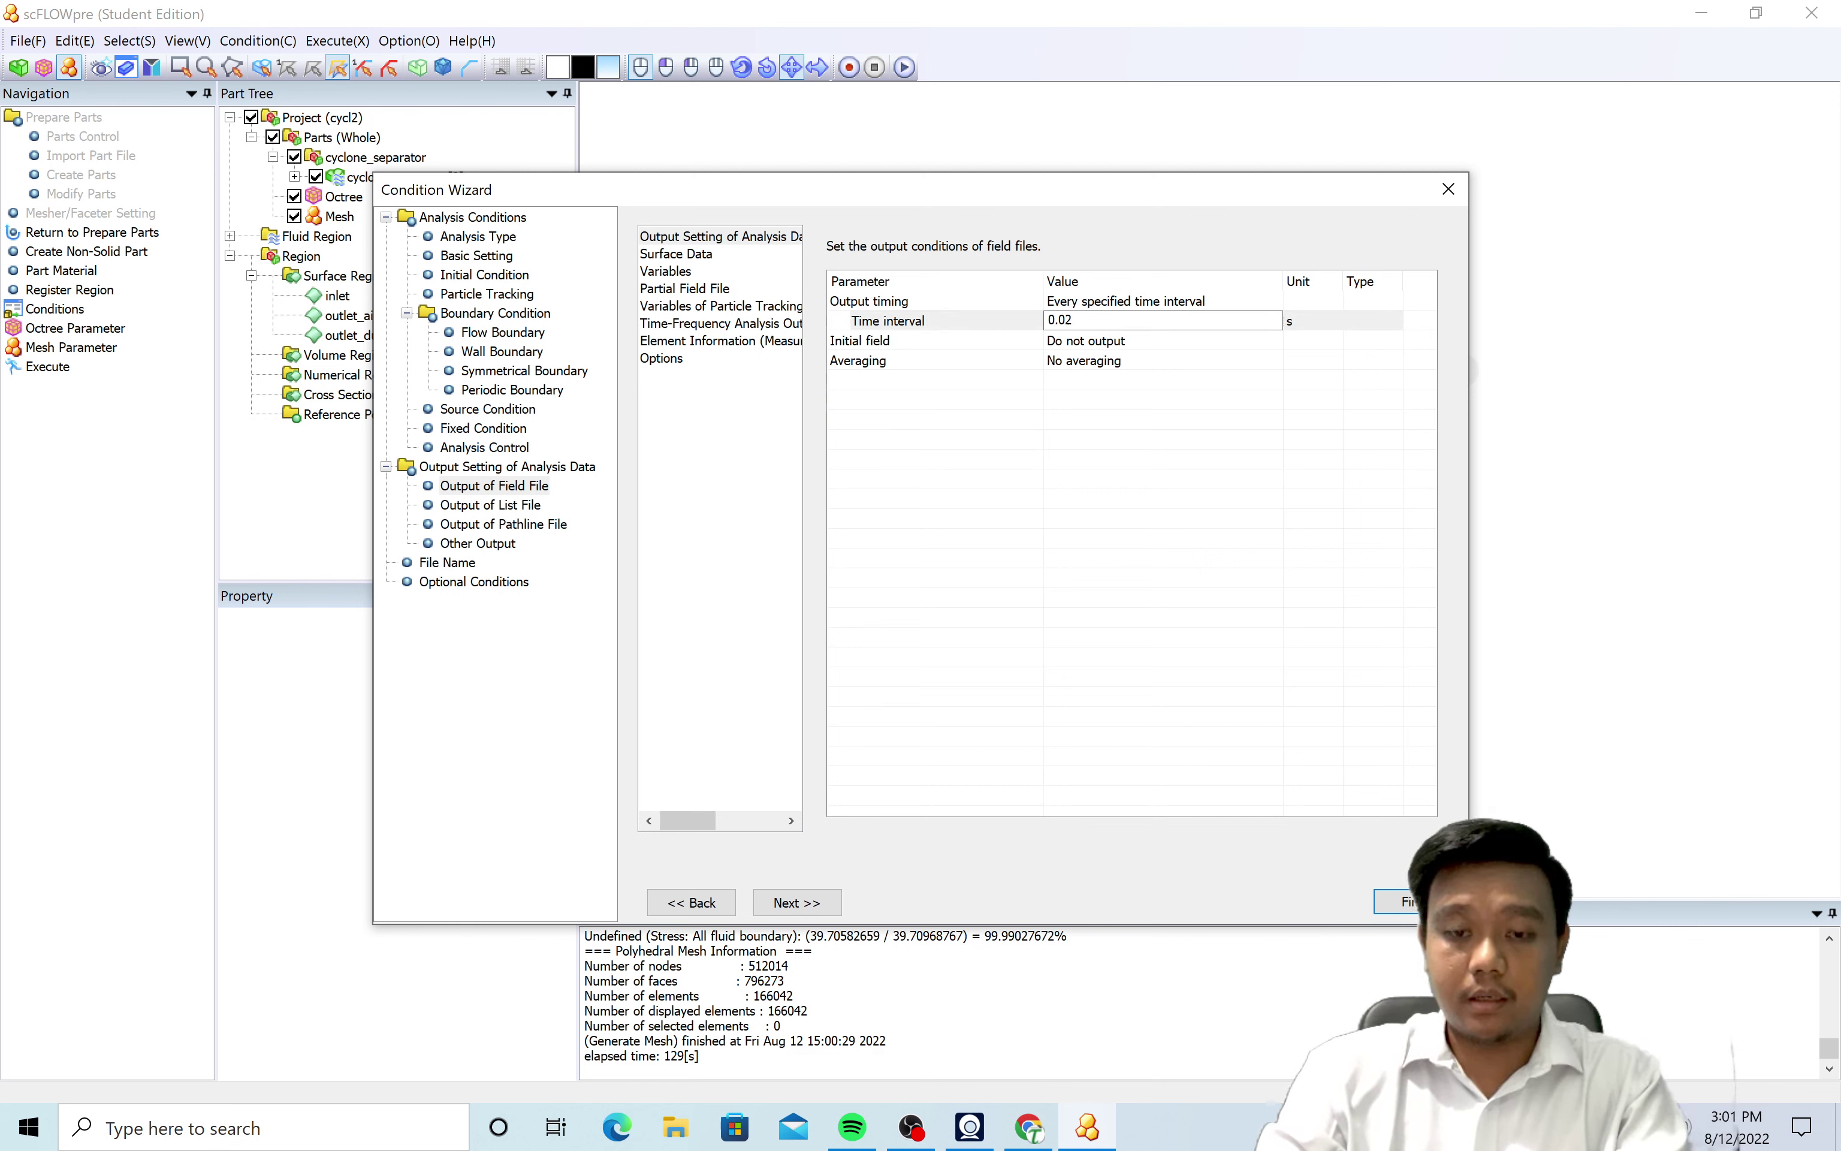
{"action": "type", "text": "5"}
{"action": "key", "text": "Return"}
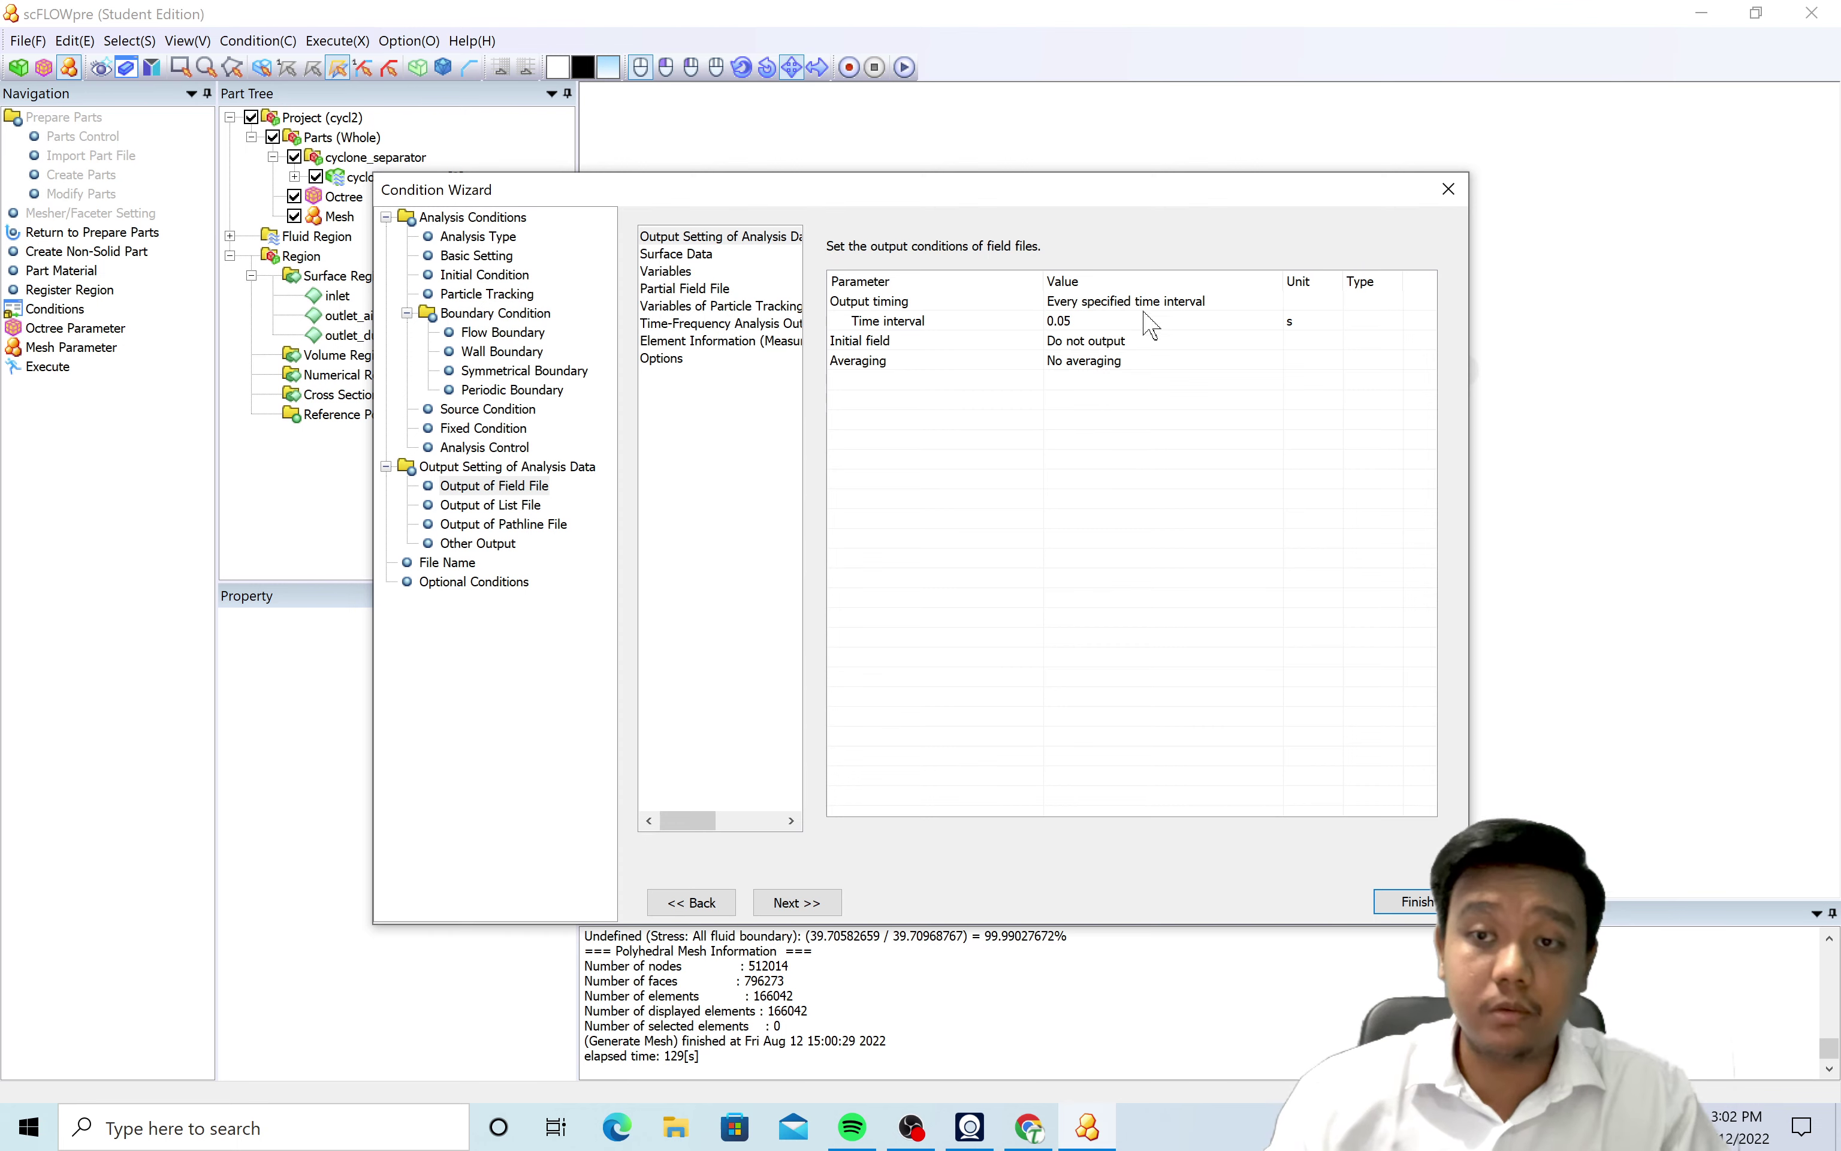
{"action": "left_click", "coordinate": [1406, 904]}
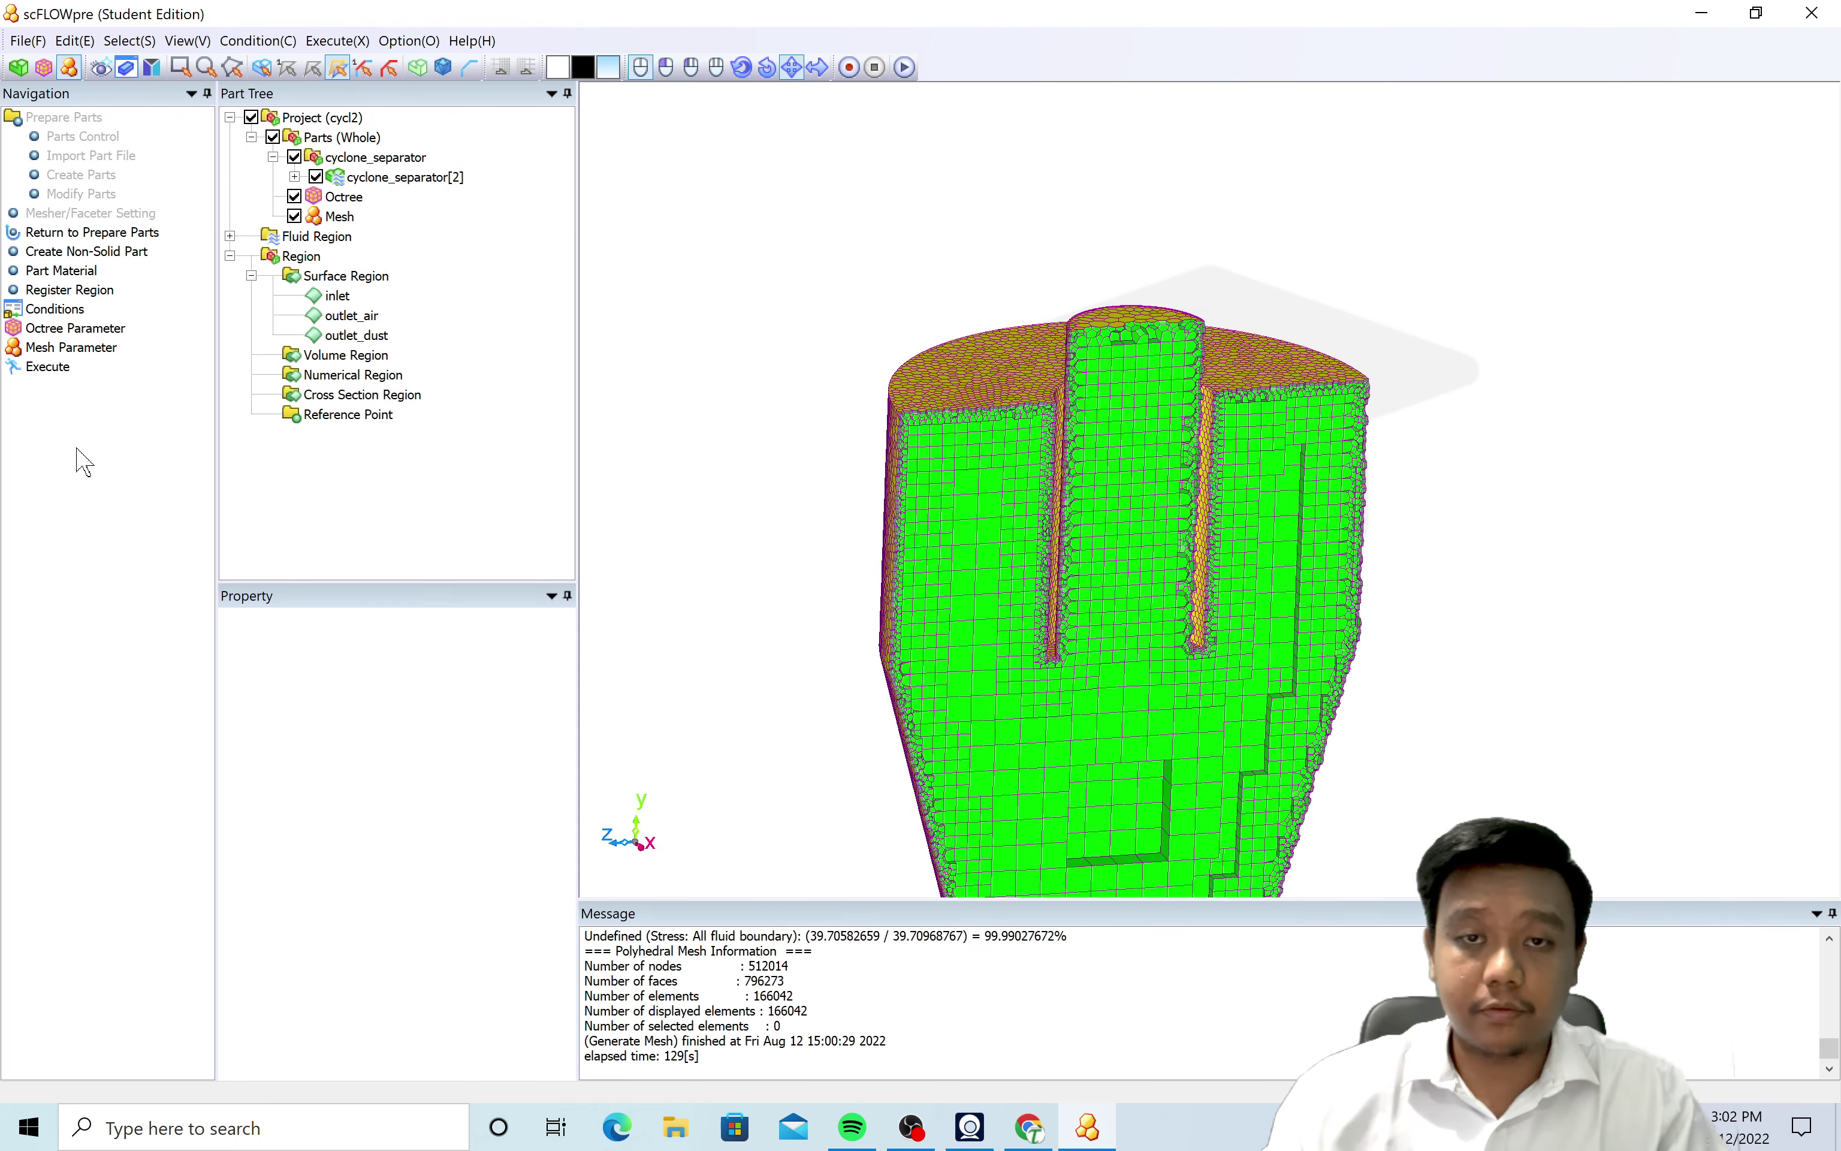
Save the mesh file, the analysis condition file and the project without executing the solver.
{"action": "left_click", "coordinate": [48, 366]}
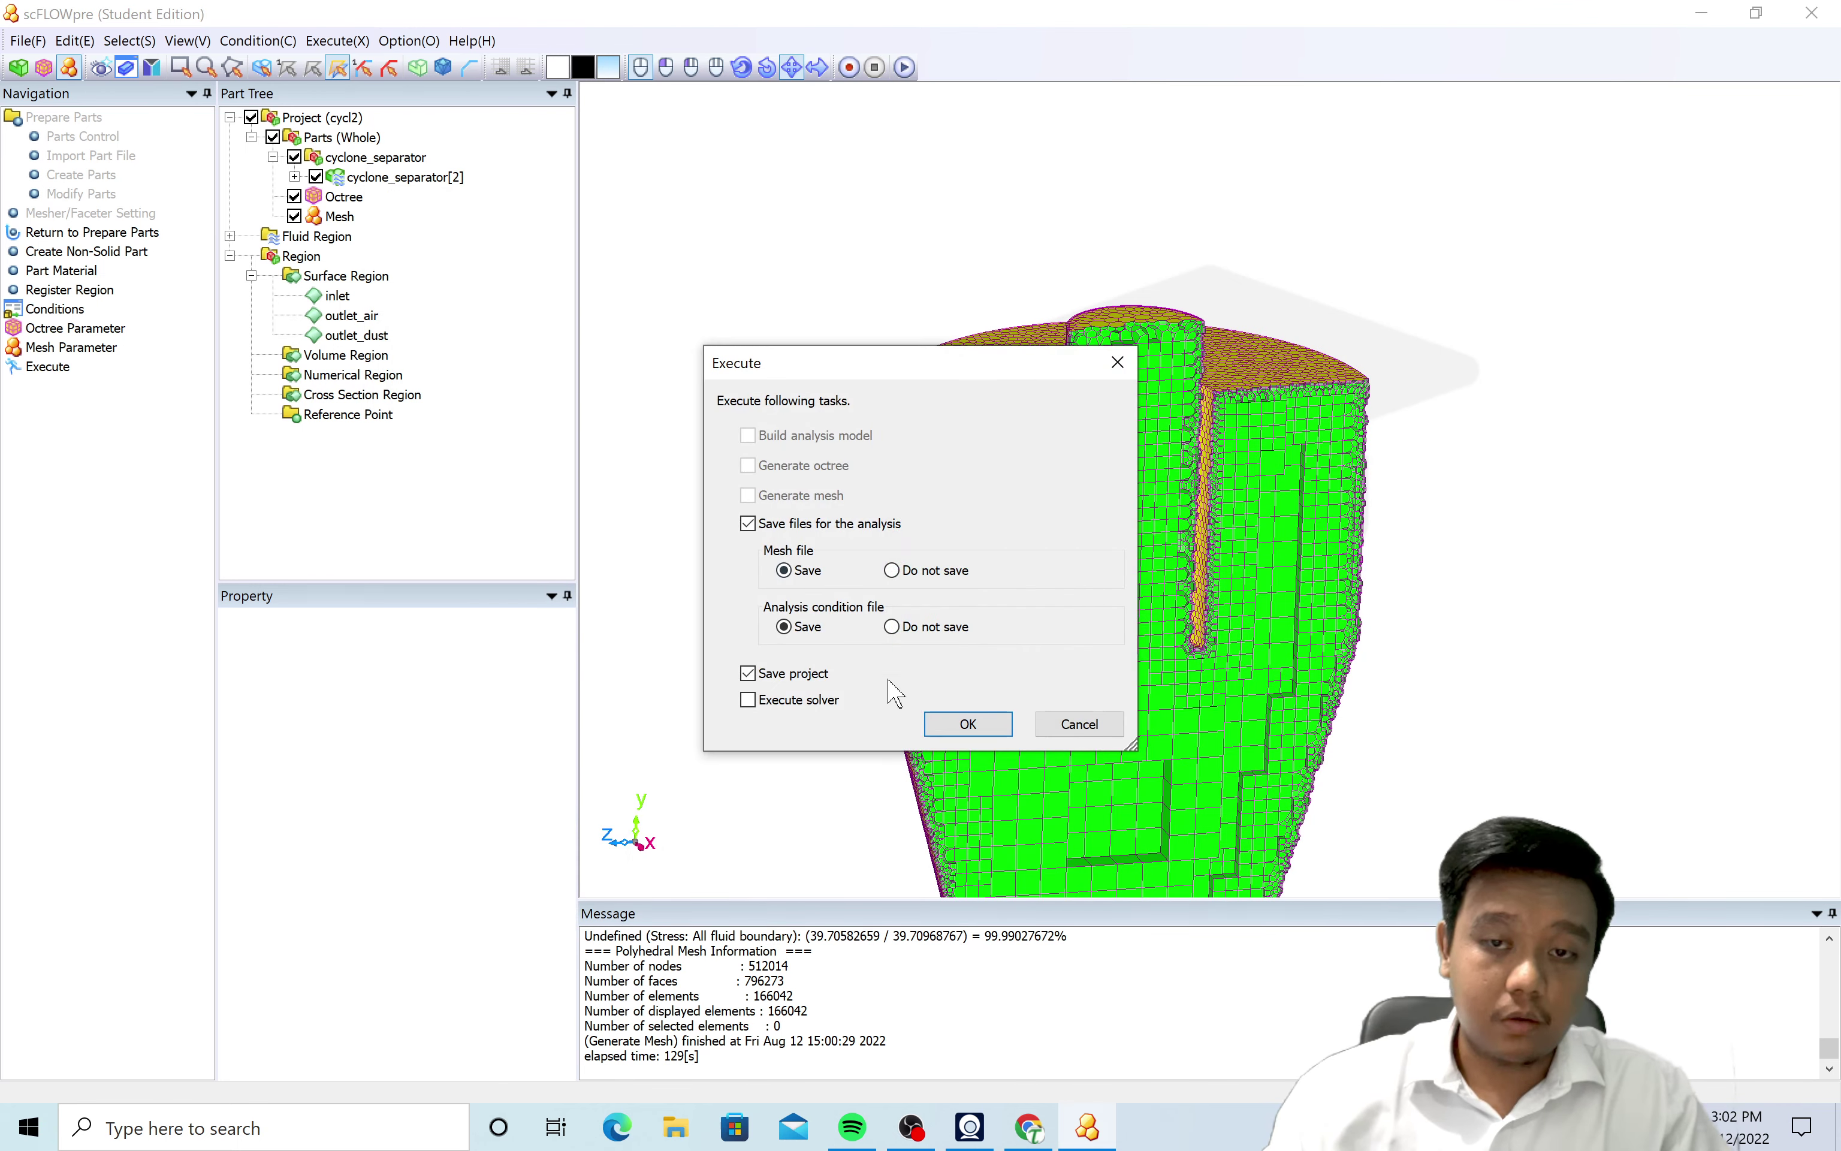
{"action": "left_click", "coordinate": [967, 721]}
{"action": "left_click", "coordinate": [1048, 704]}
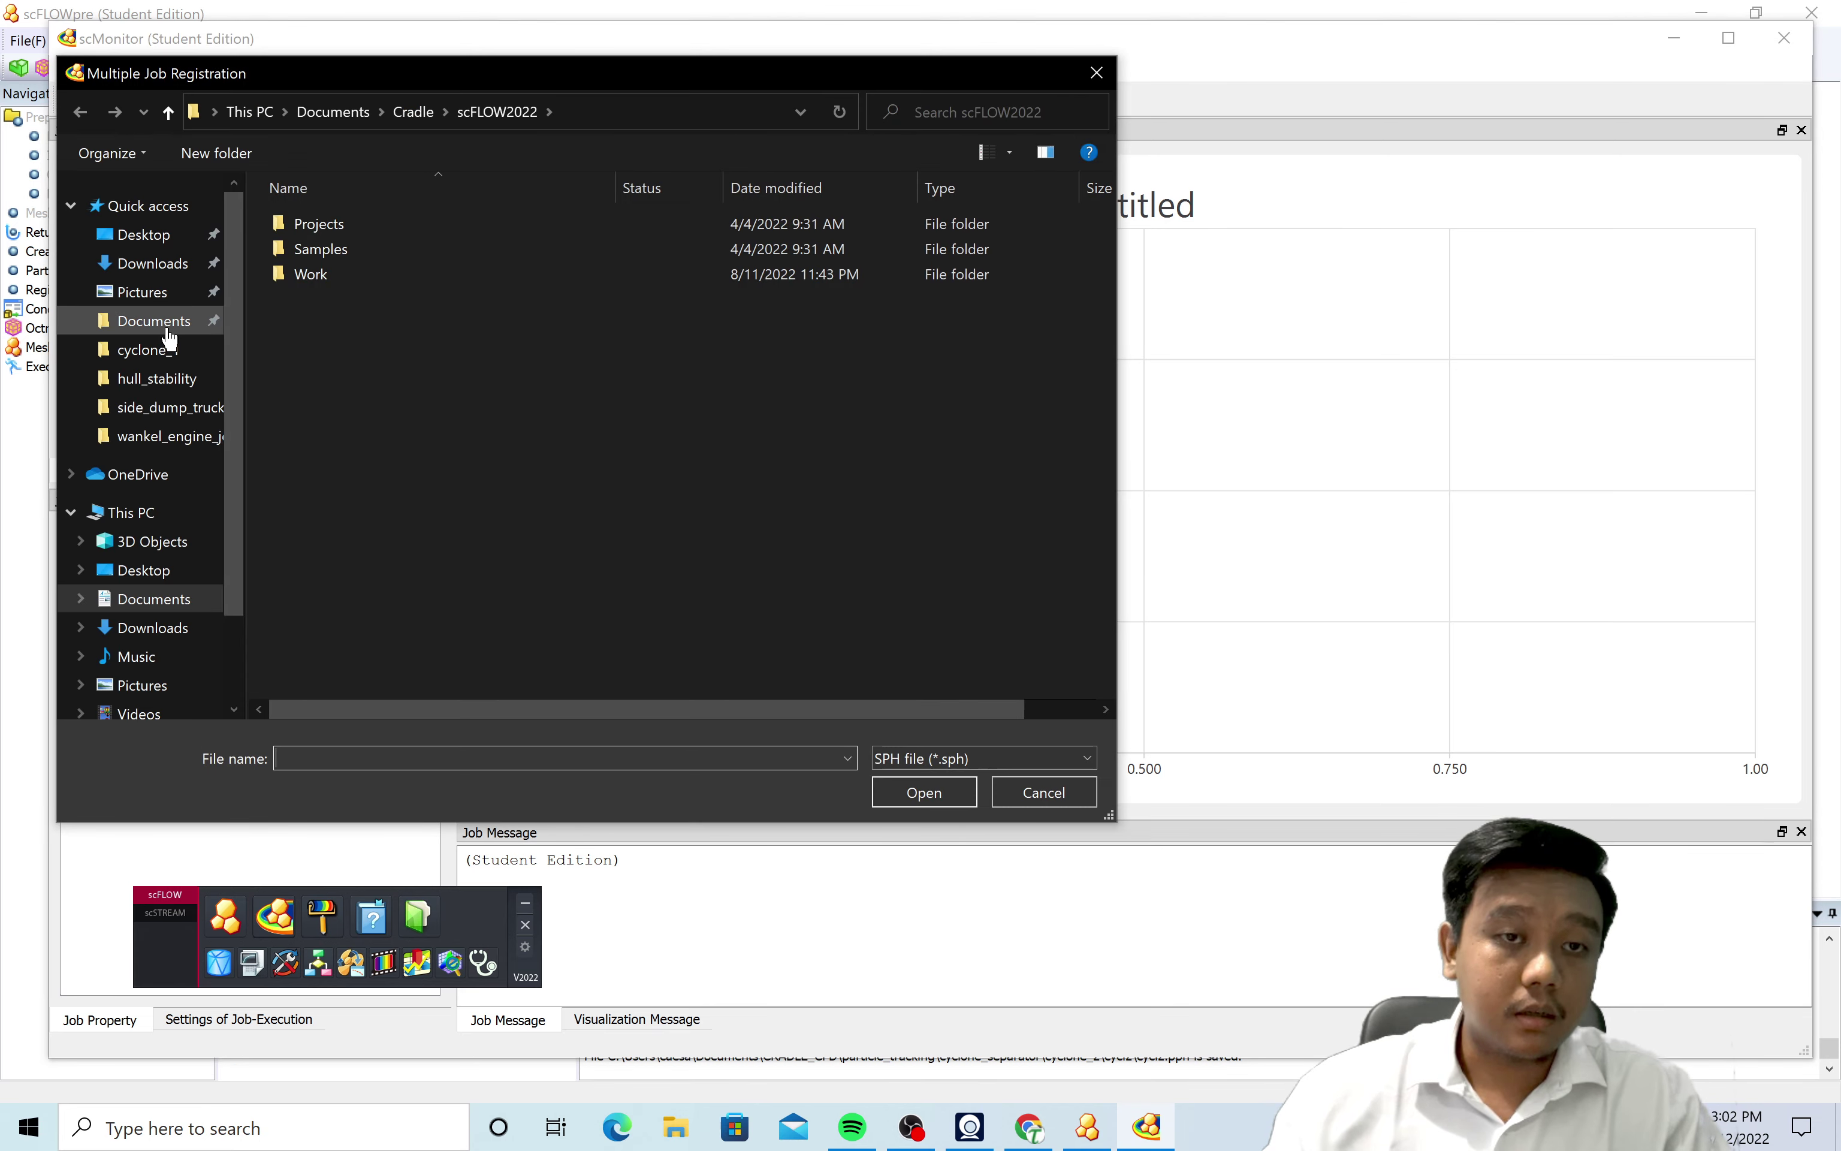
Register cycl2.sph from CRADLE_CFD\particle_tracking\cyclone_separator\cyclone_2\cycl2 as a job in scMonitor and execute its analysis.
{"action": "left_click", "coordinate": [156, 321]}
{"action": "double_click", "coordinate": [336, 400]}
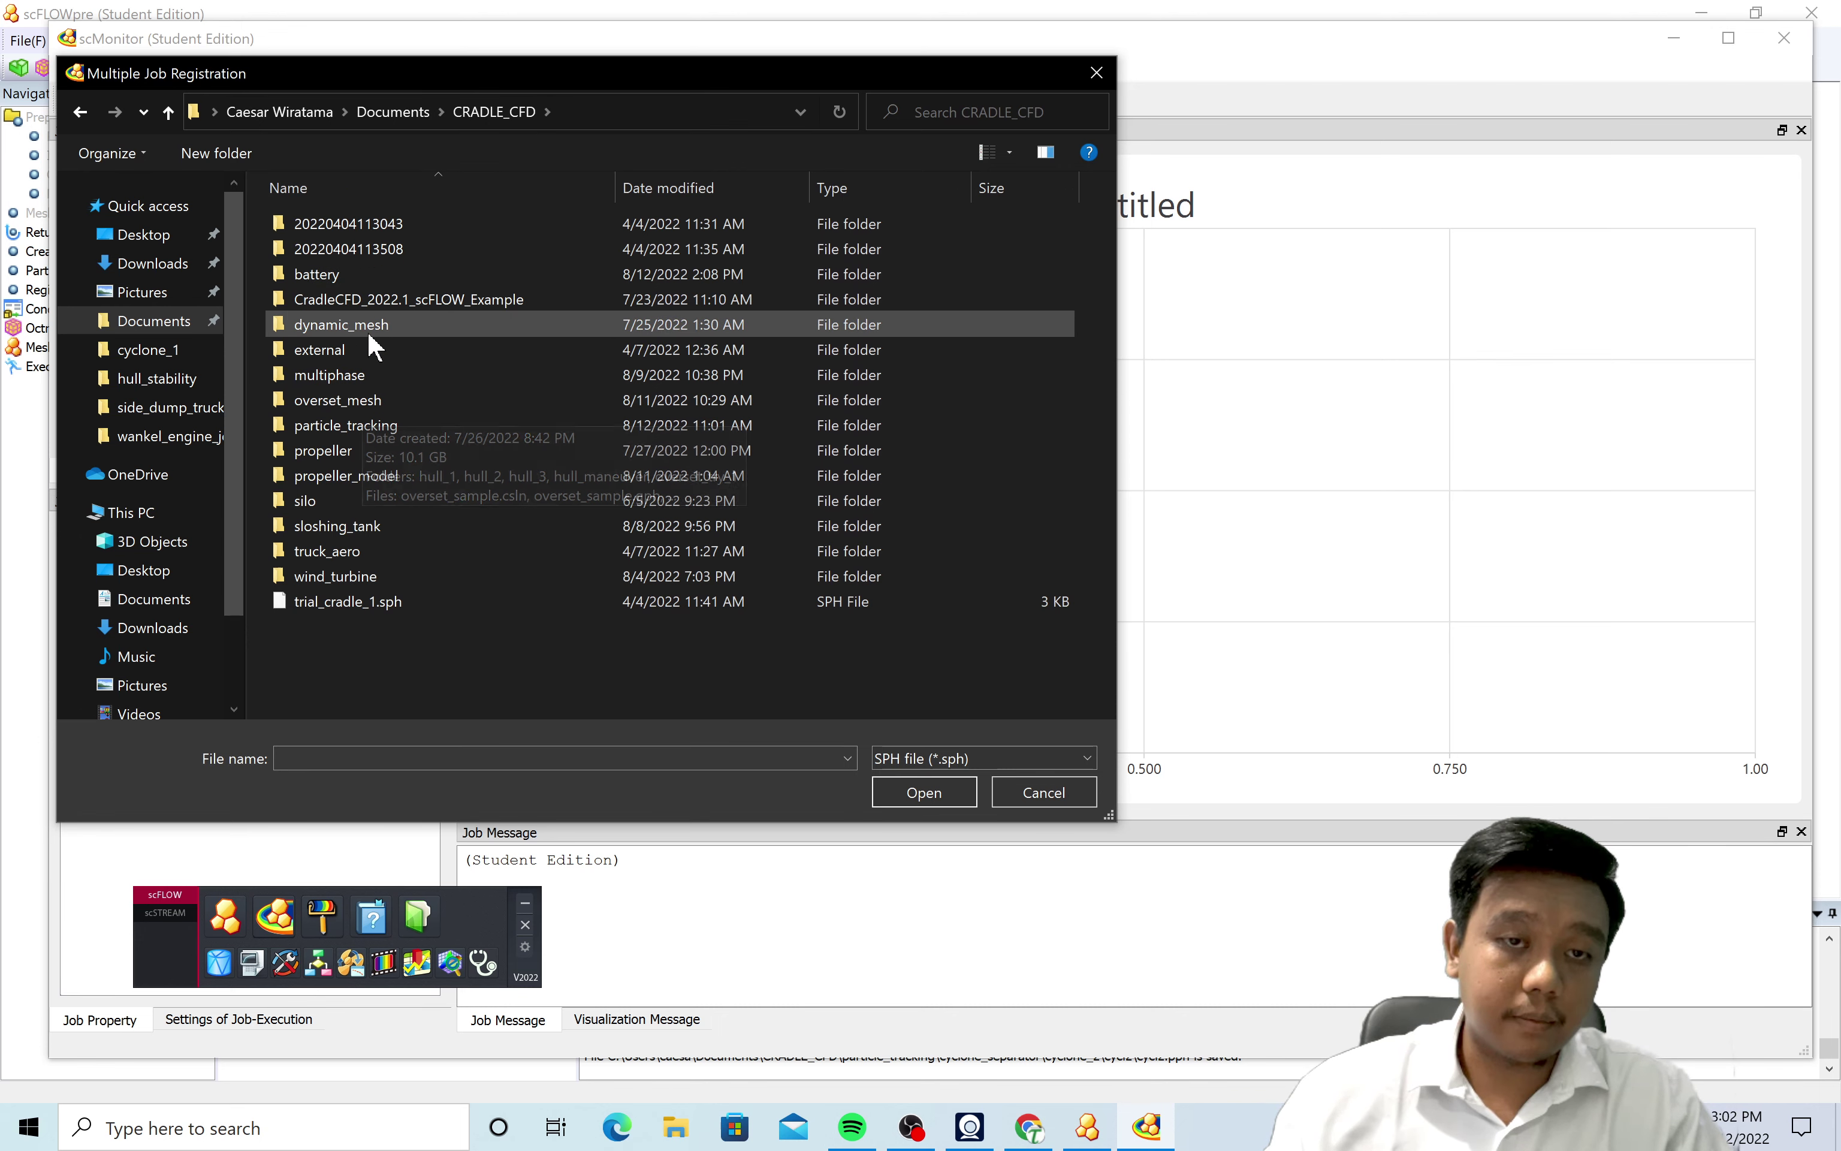
{"action": "double_click", "coordinate": [368, 426]}
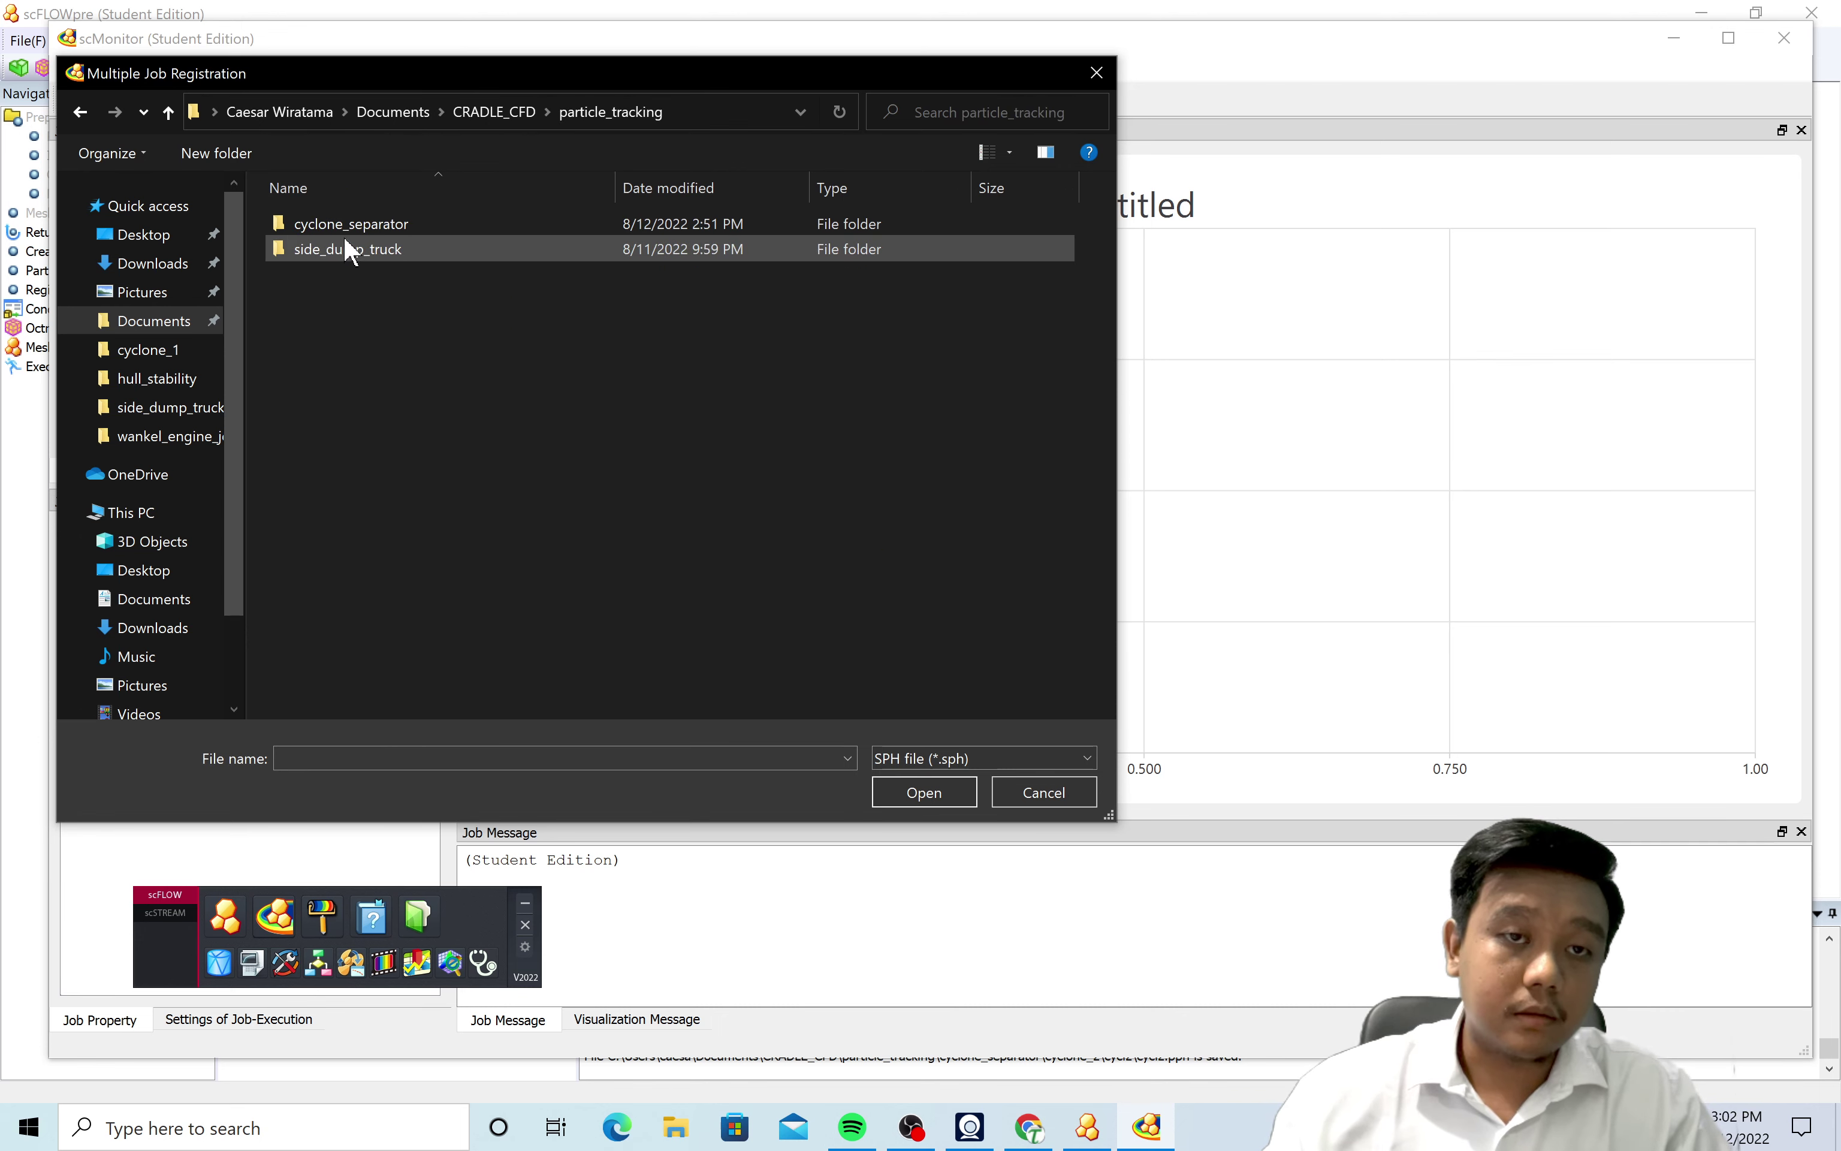
{"action": "double_click", "coordinate": [352, 230]}
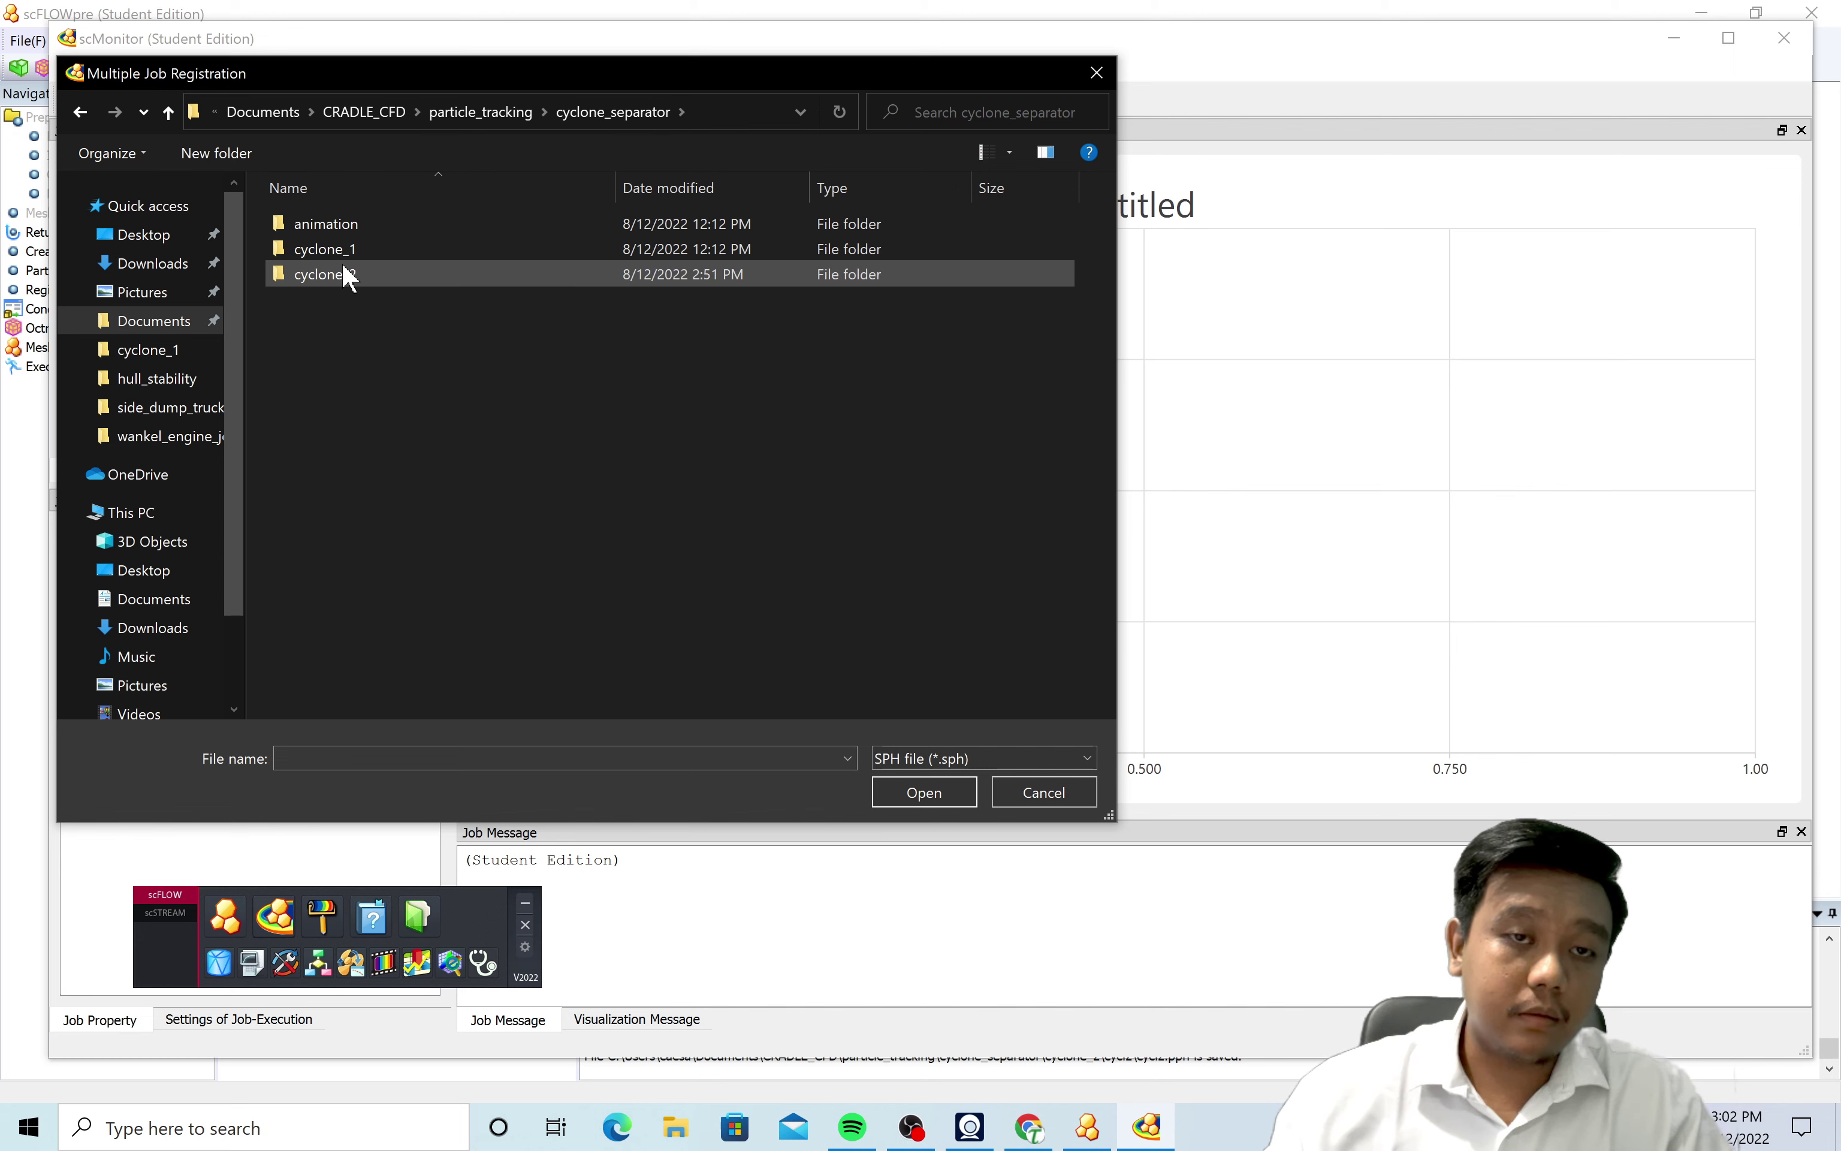
{"action": "double_click", "coordinate": [343, 263]}
{"action": "double_click", "coordinate": [348, 225]}
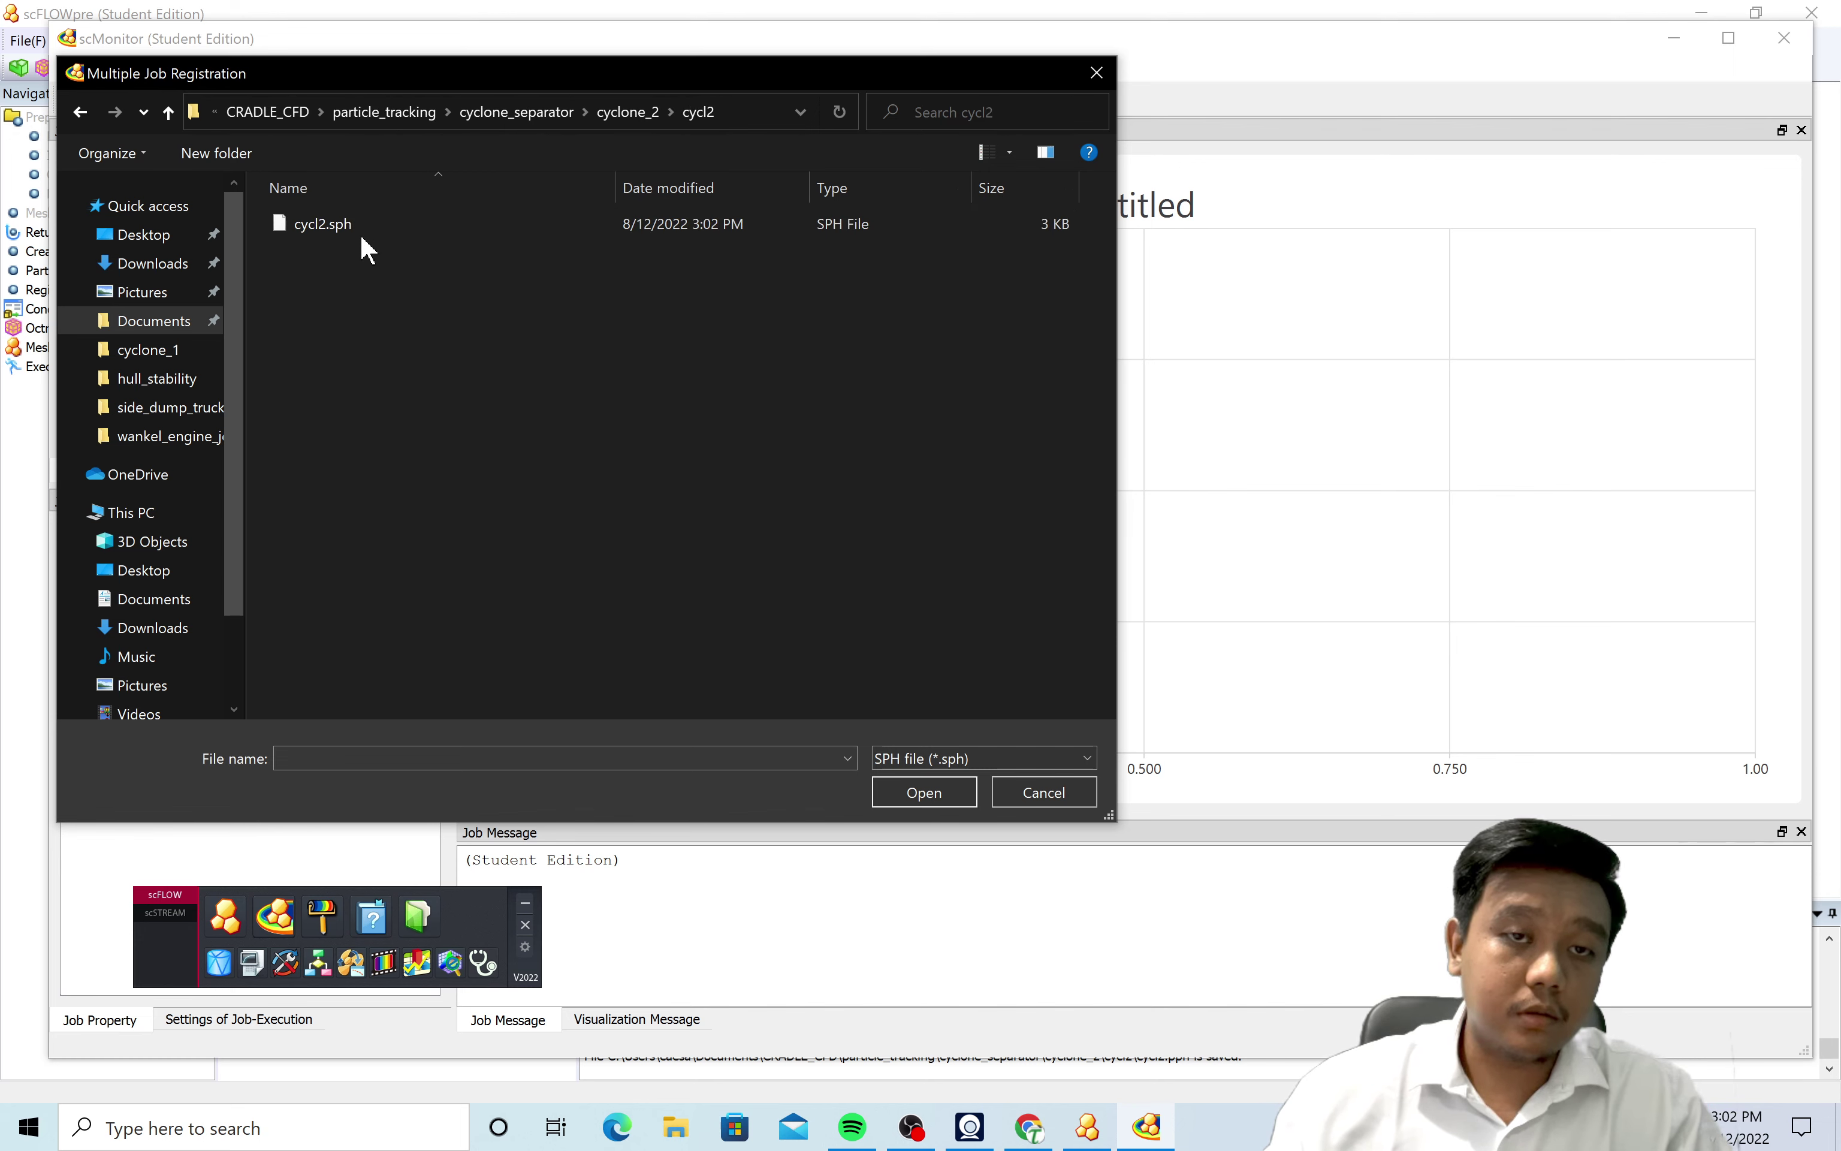
{"action": "double_click", "coordinate": [362, 220]}
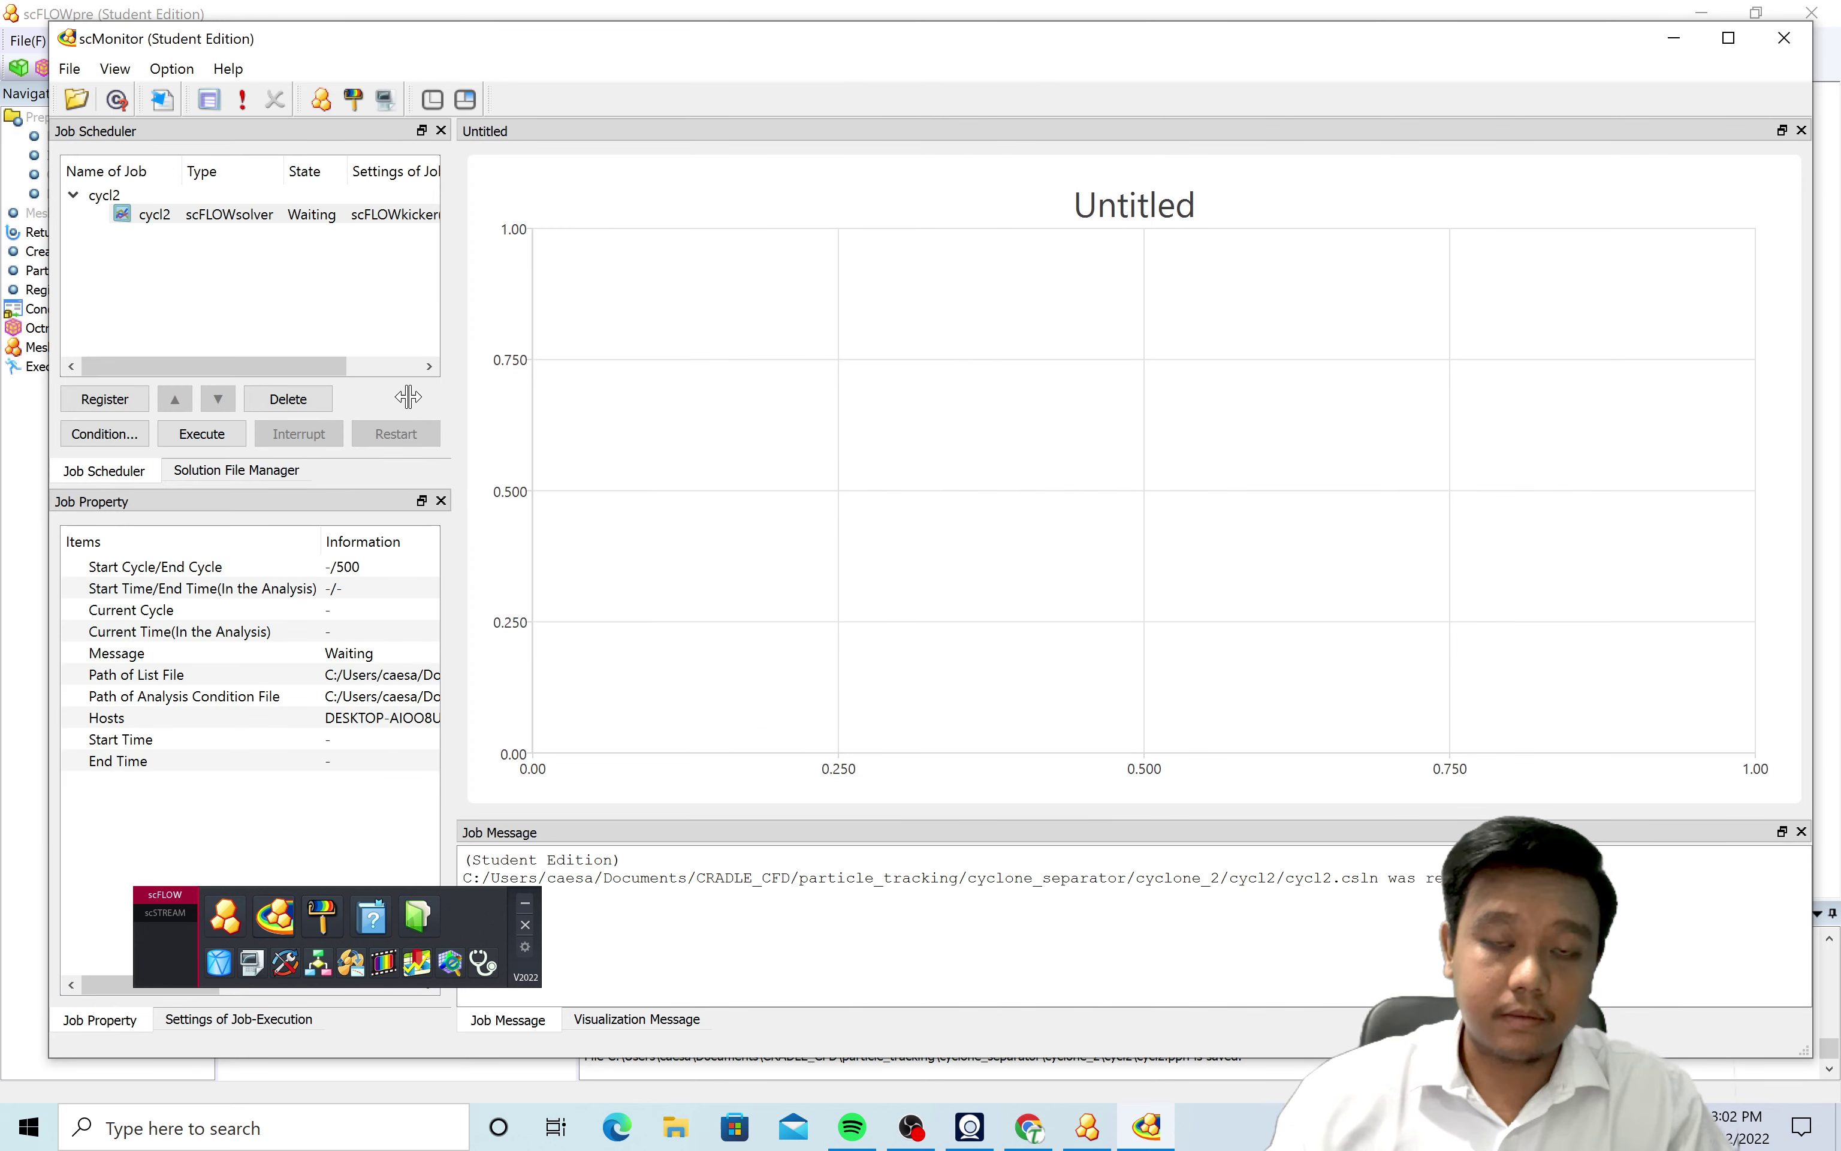
{"action": "left_click", "coordinate": [202, 434]}
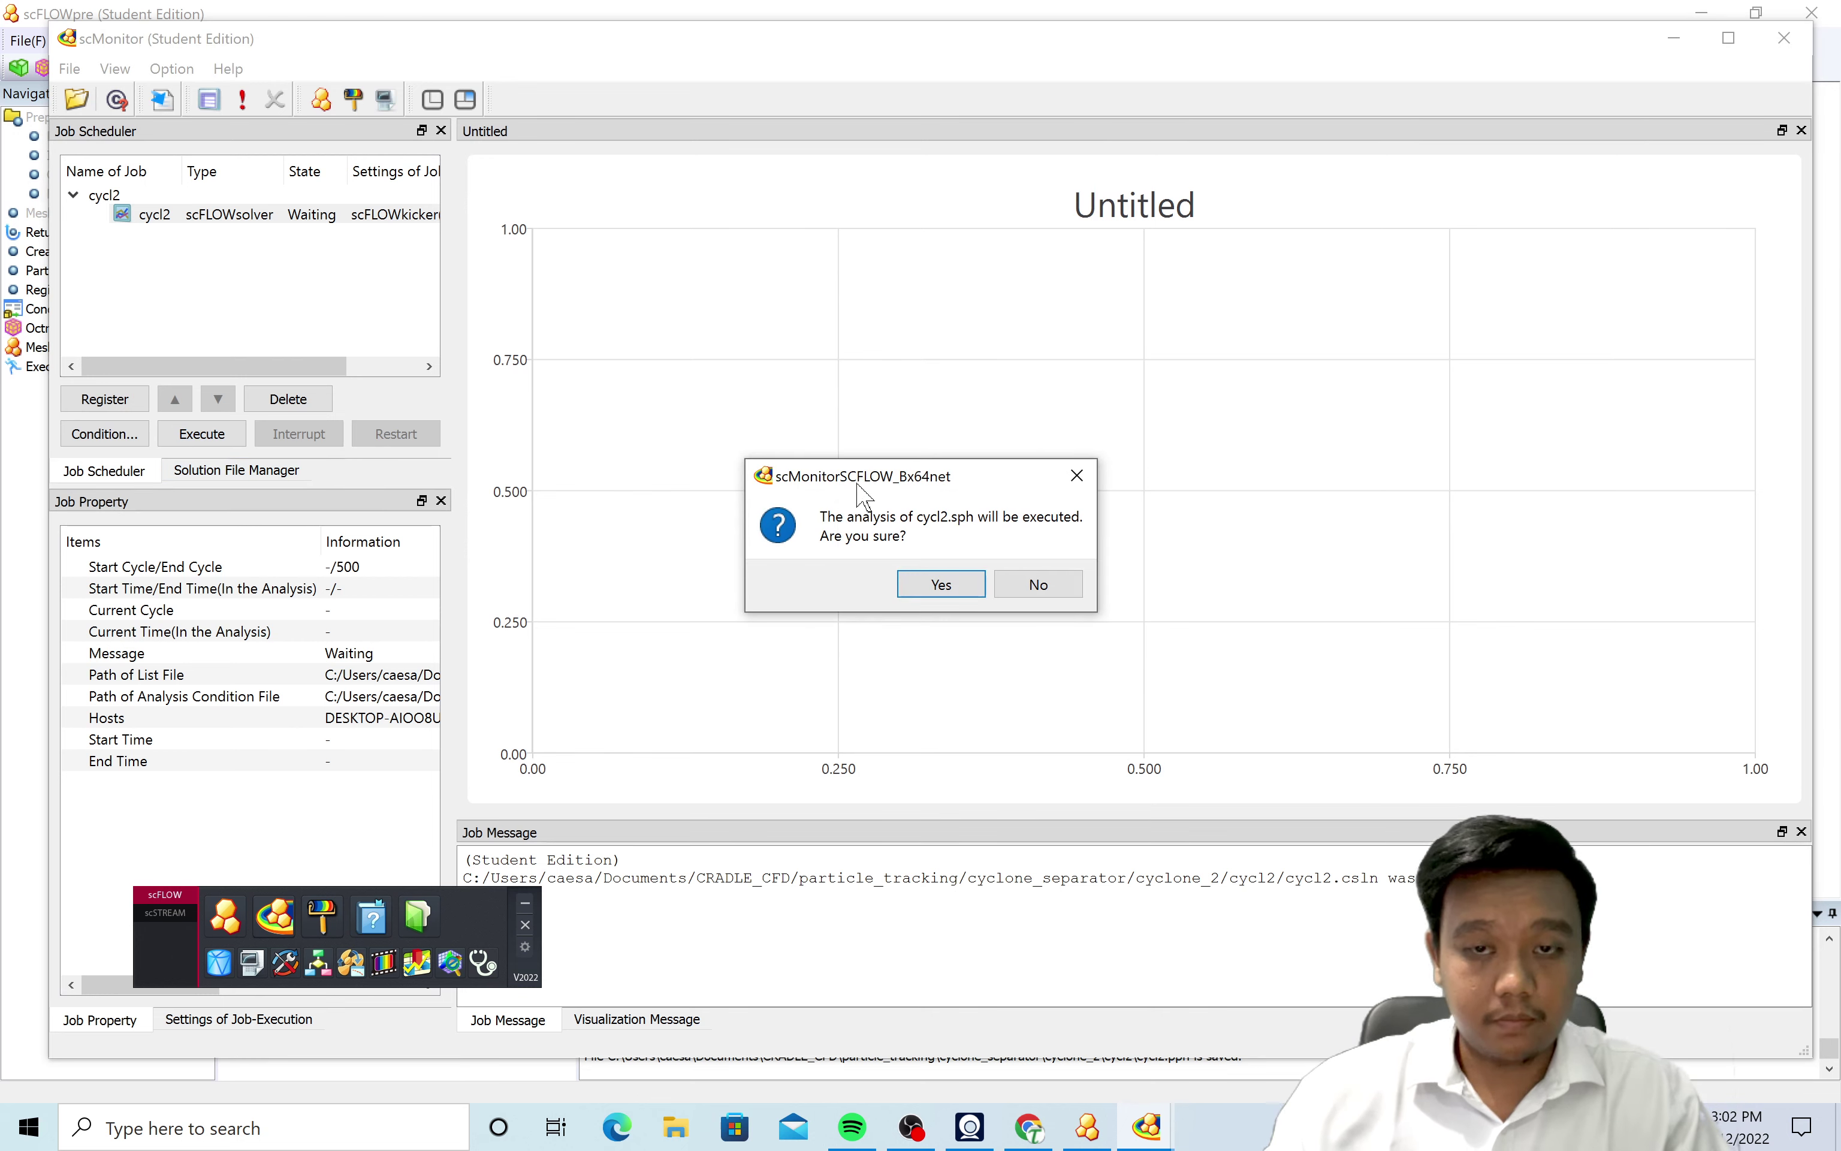
{"action": "left_click", "coordinate": [960, 584]}
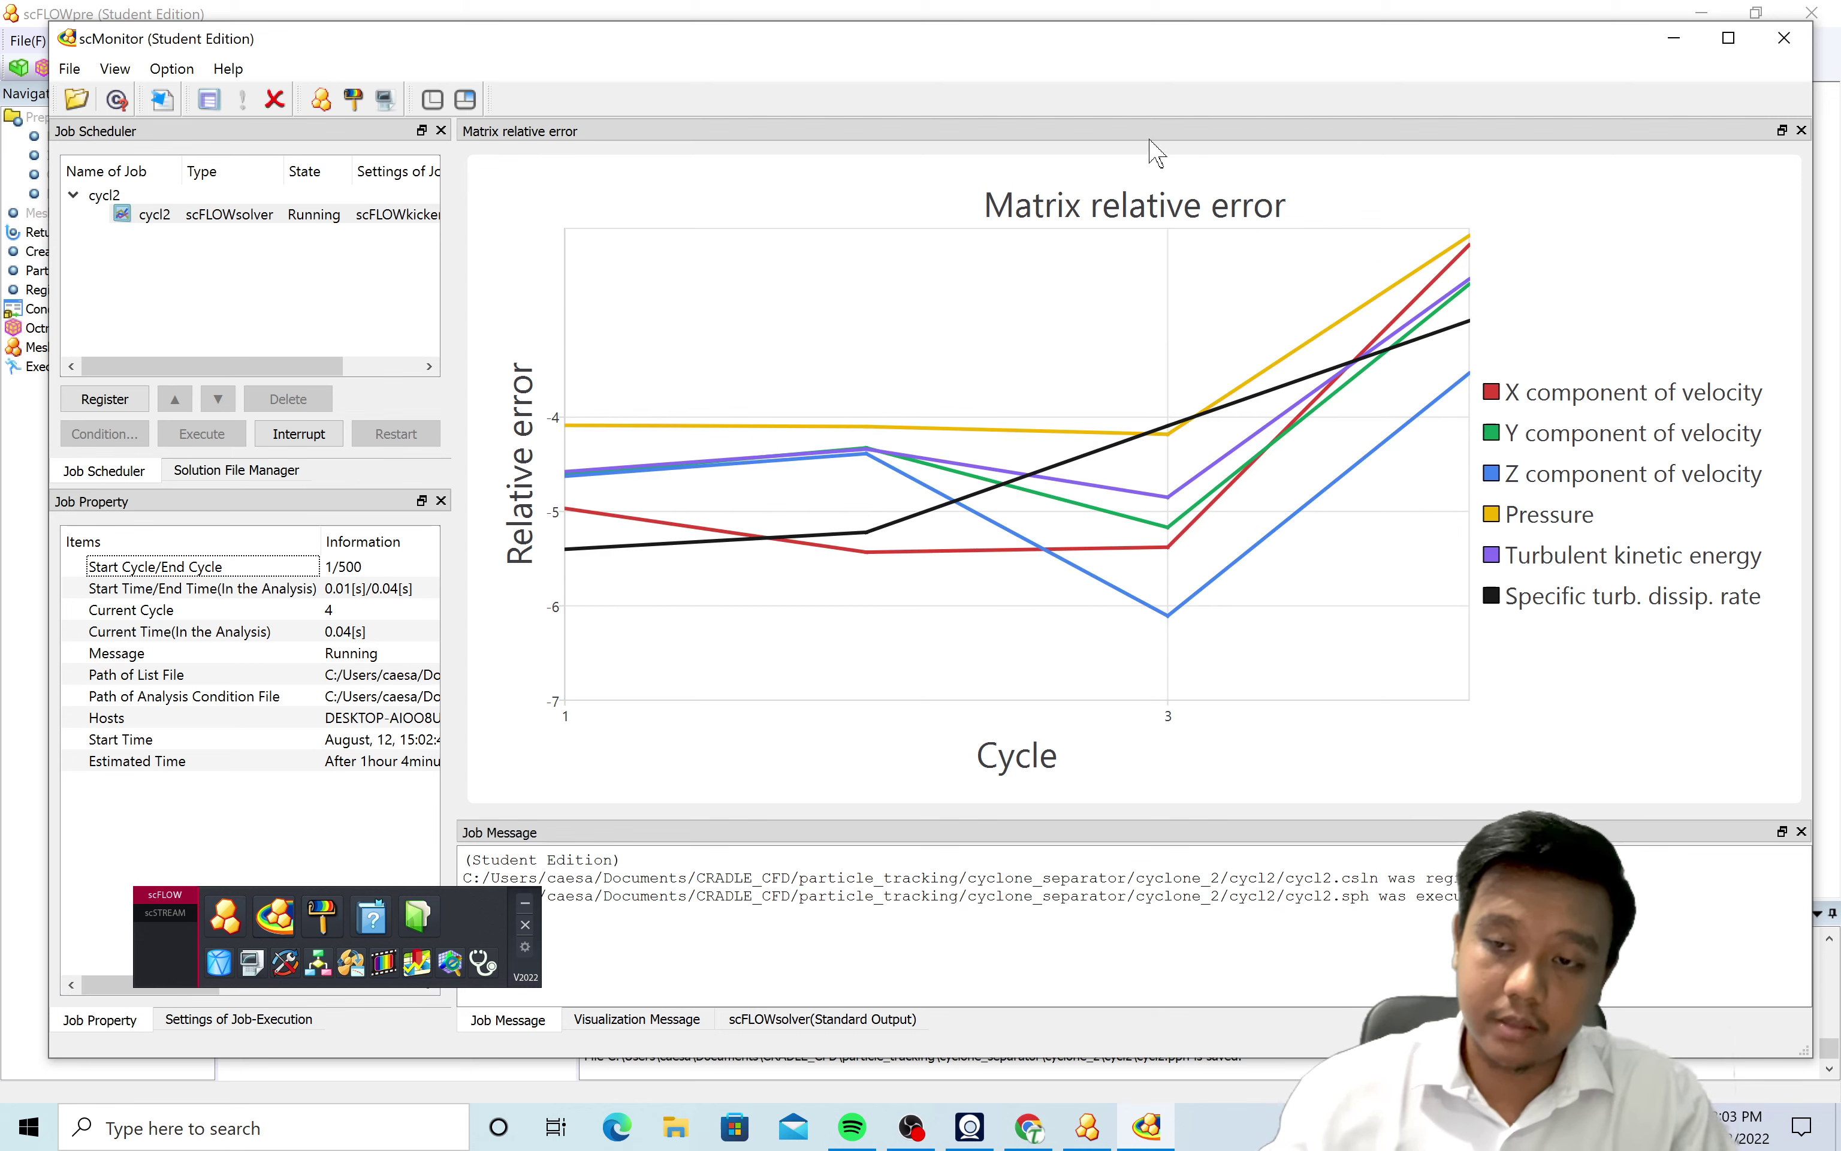
Launch scFLOWpost and check the solver's output files in the cyclone_2\cycl2 folder with File Explorer.
{"action": "left_click", "coordinate": [317, 915]}
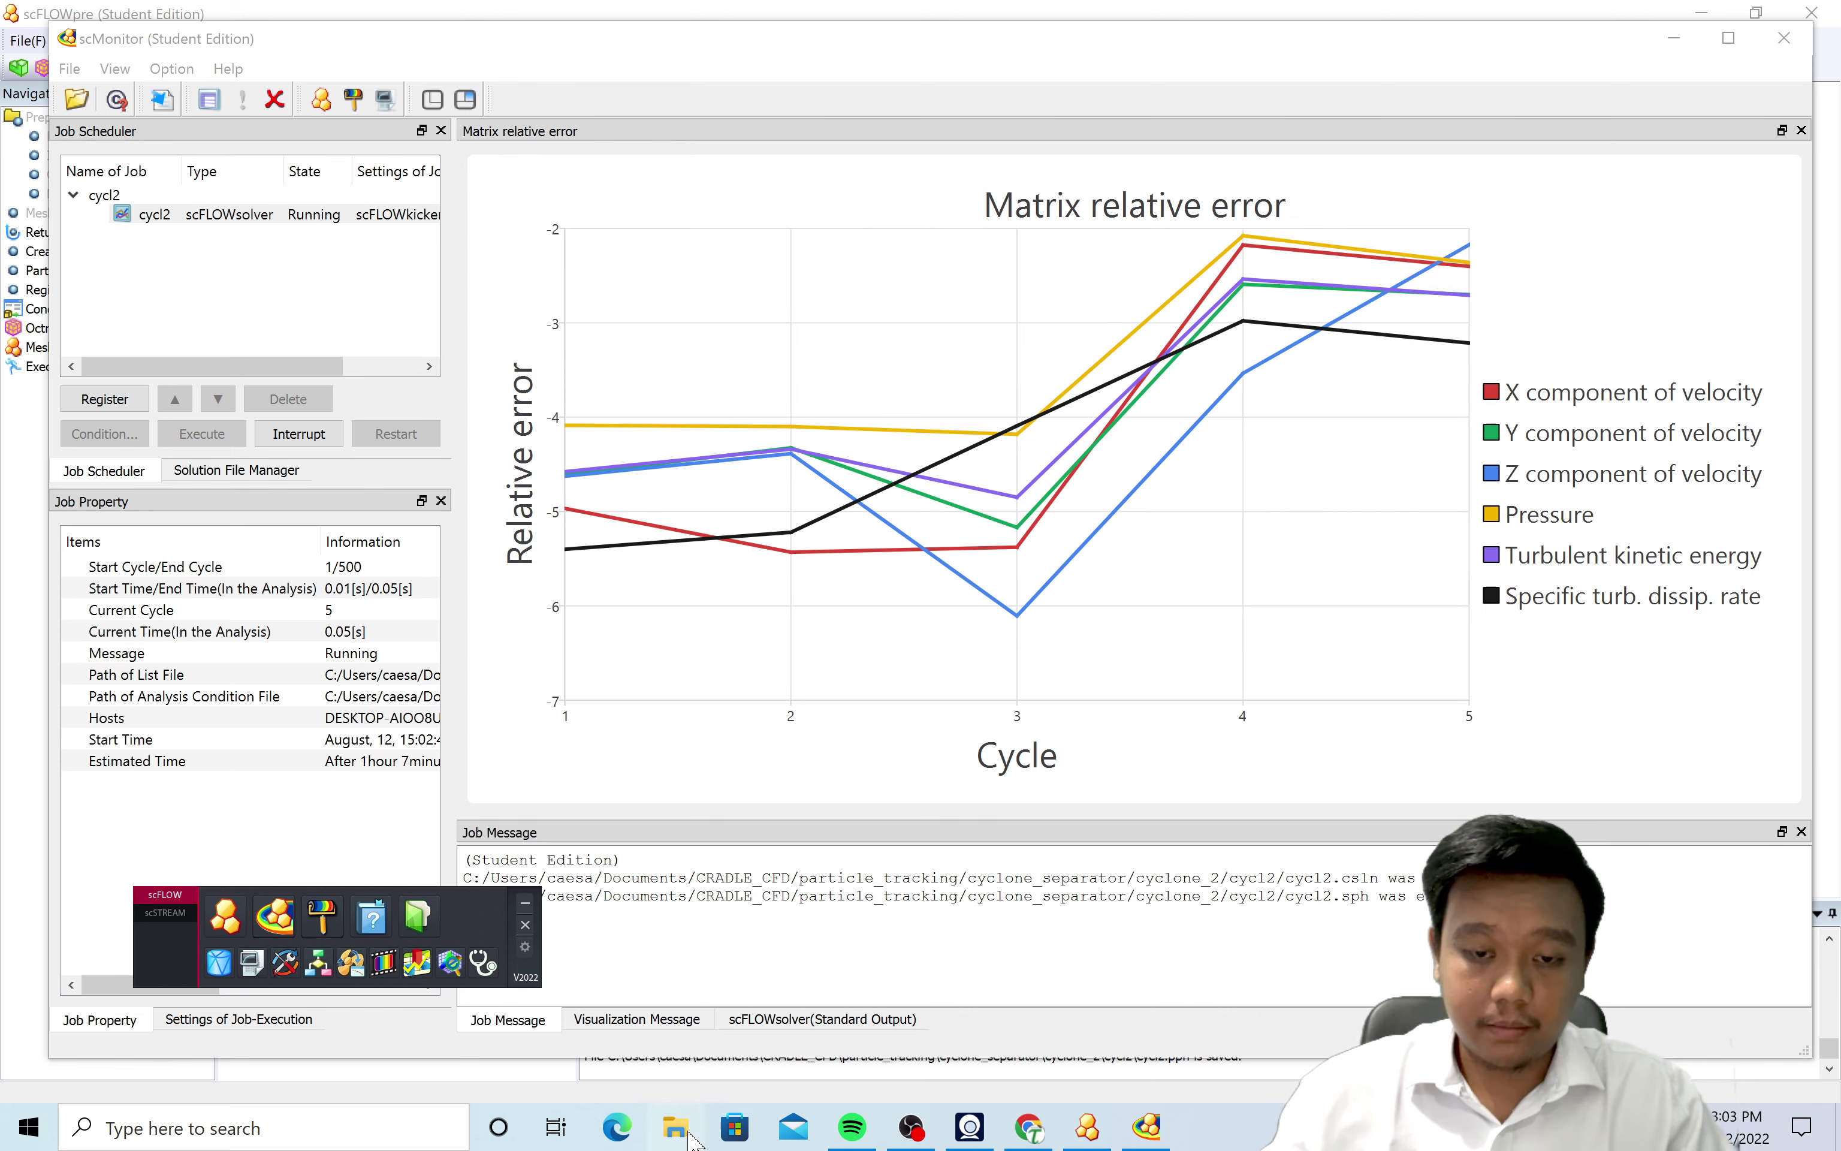
{"action": "key", "text": "super+e"}
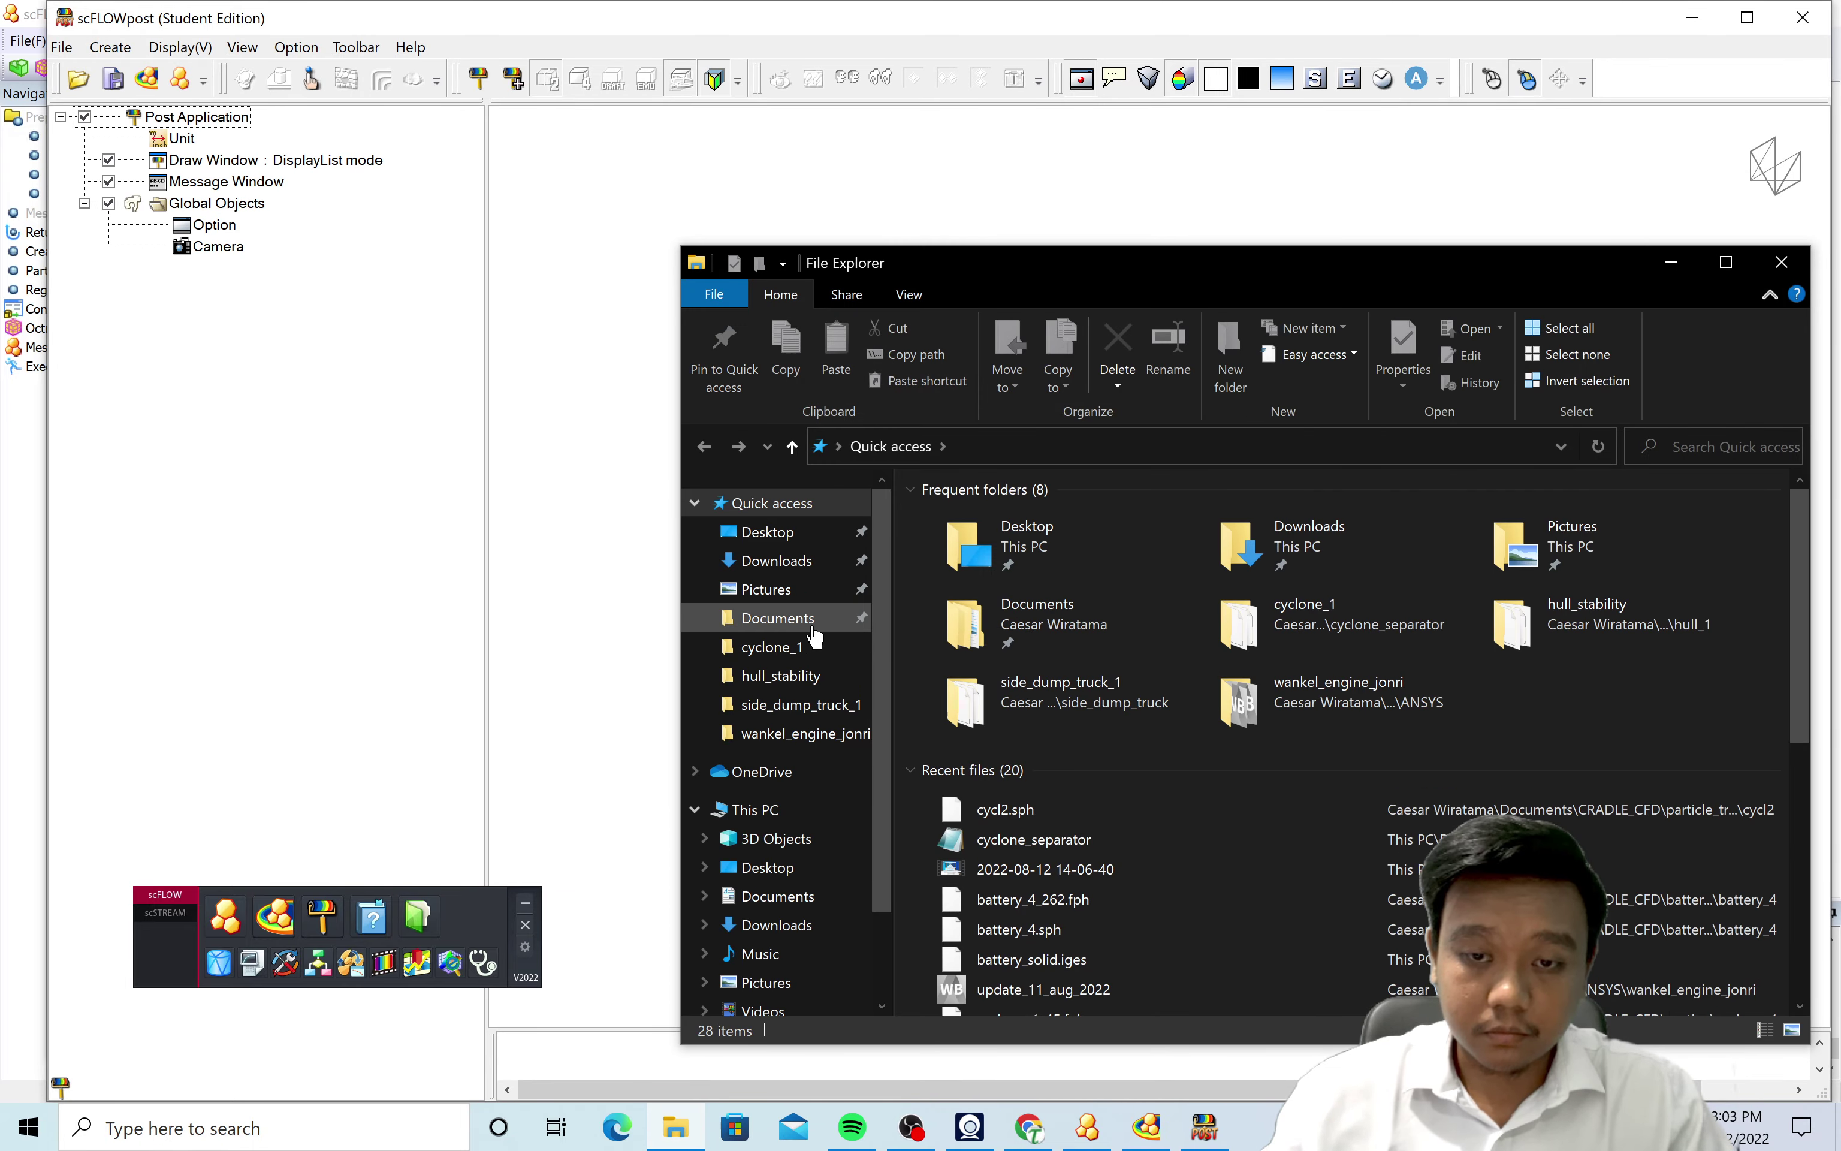
{"action": "left_click", "coordinate": [812, 632]}
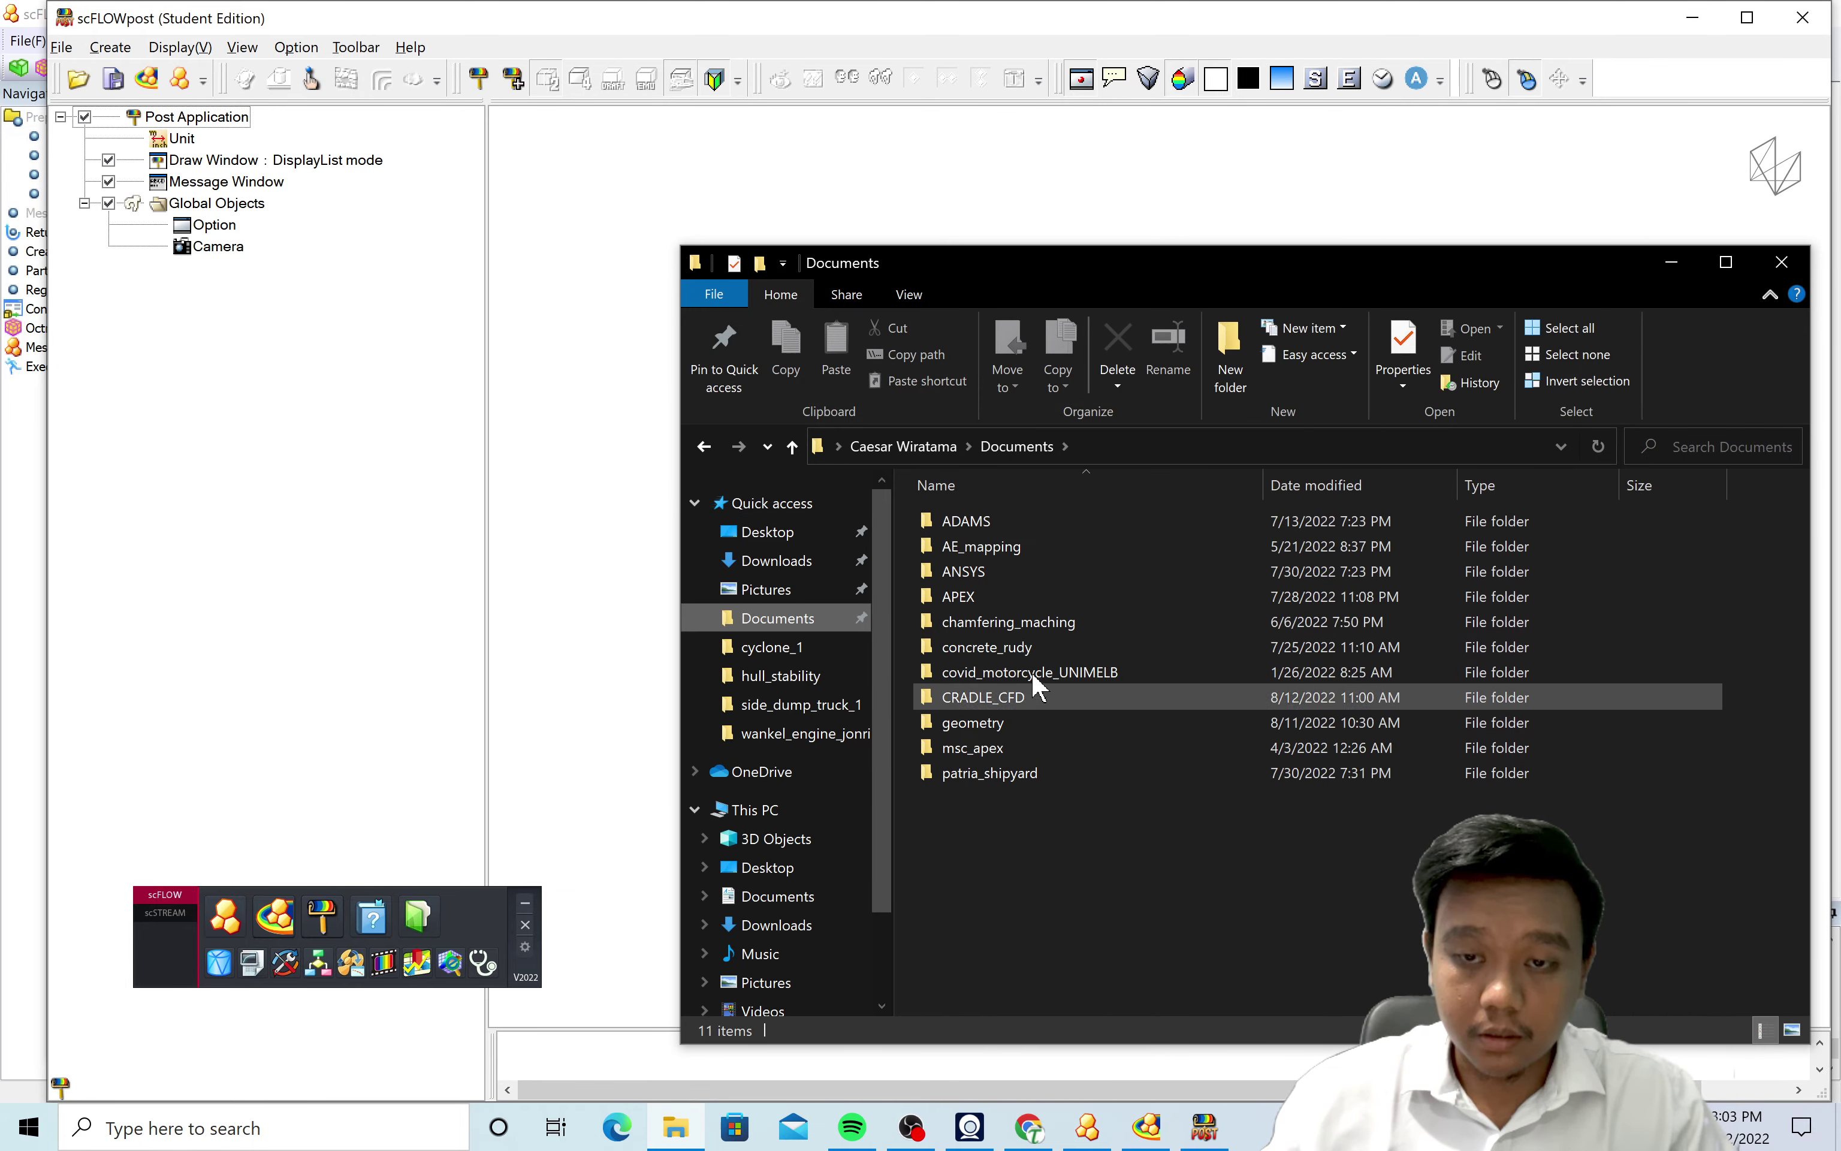
{"action": "double_click", "coordinate": [982, 697]}
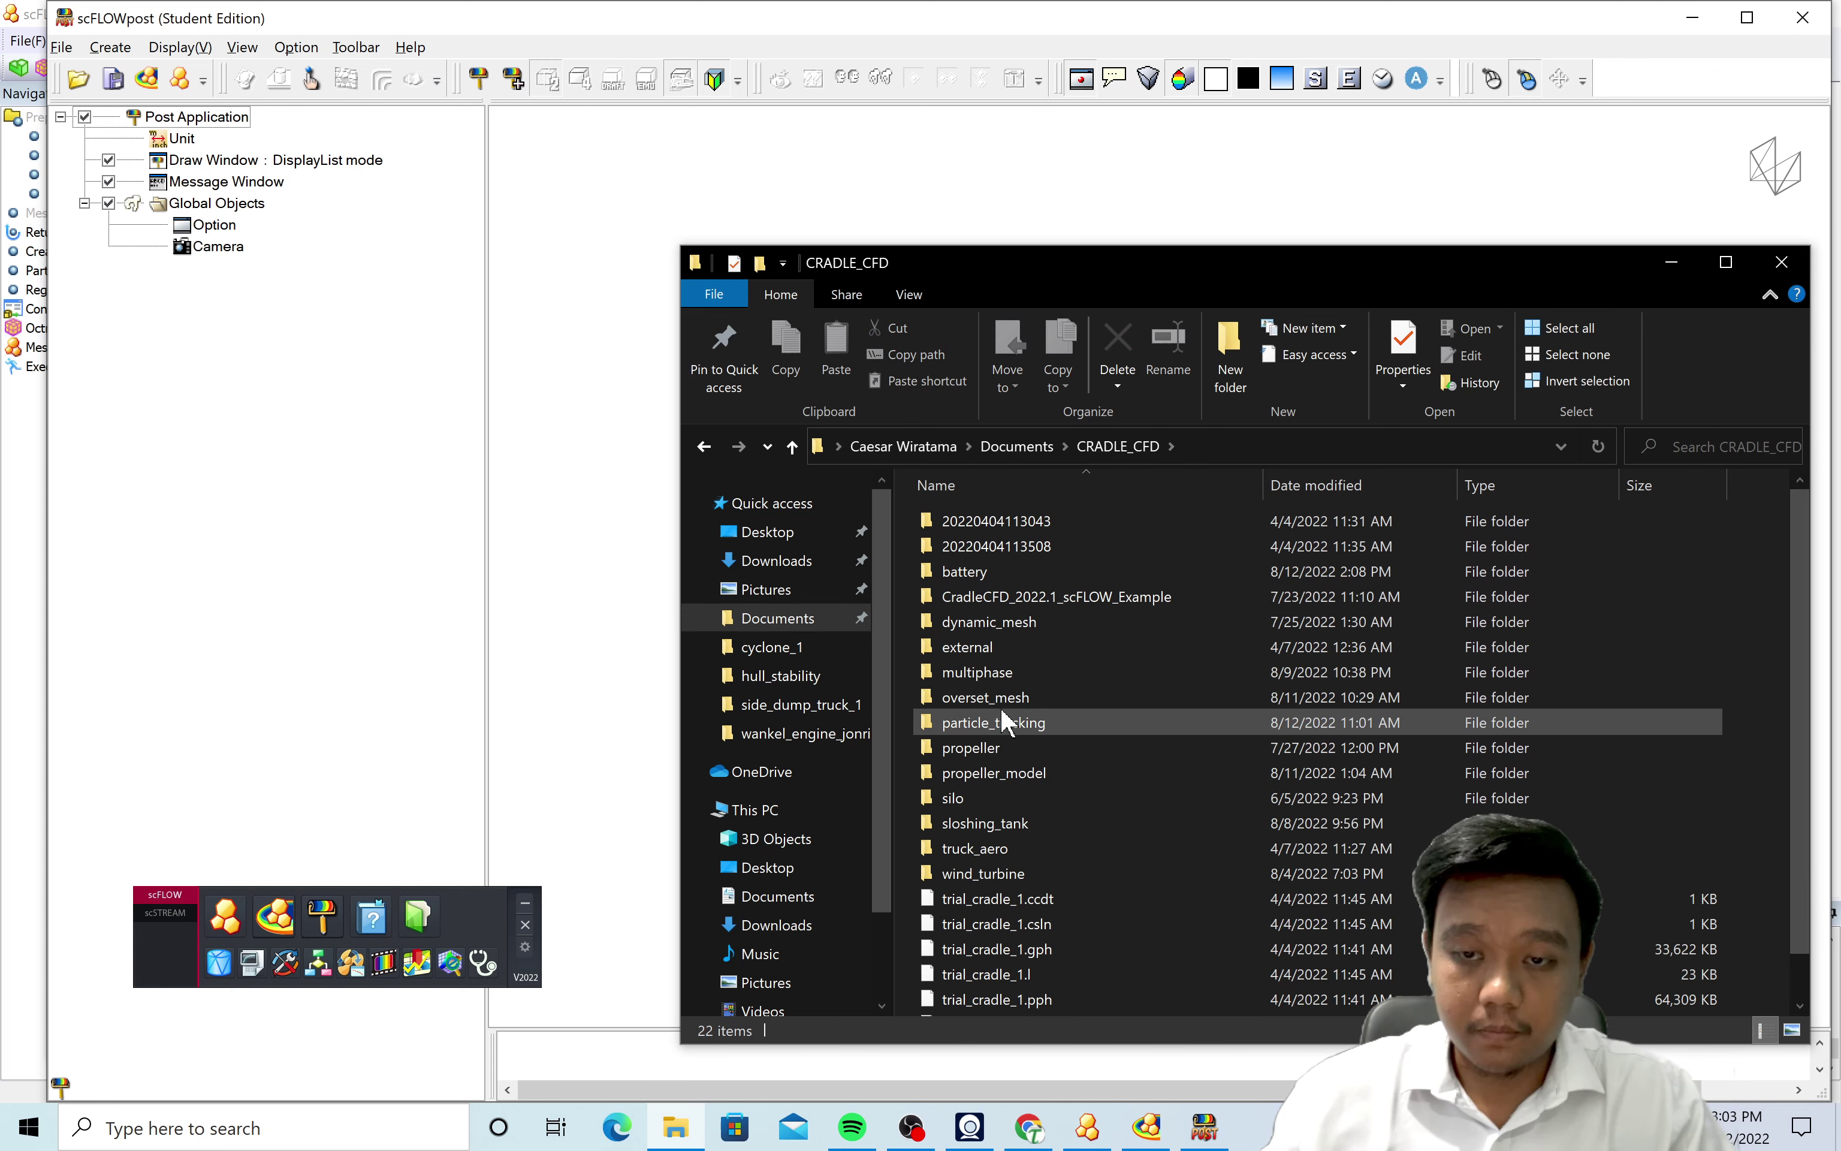
{"action": "left_click", "coordinate": [1001, 723]}
{"action": "double_click", "coordinate": [1002, 723]}
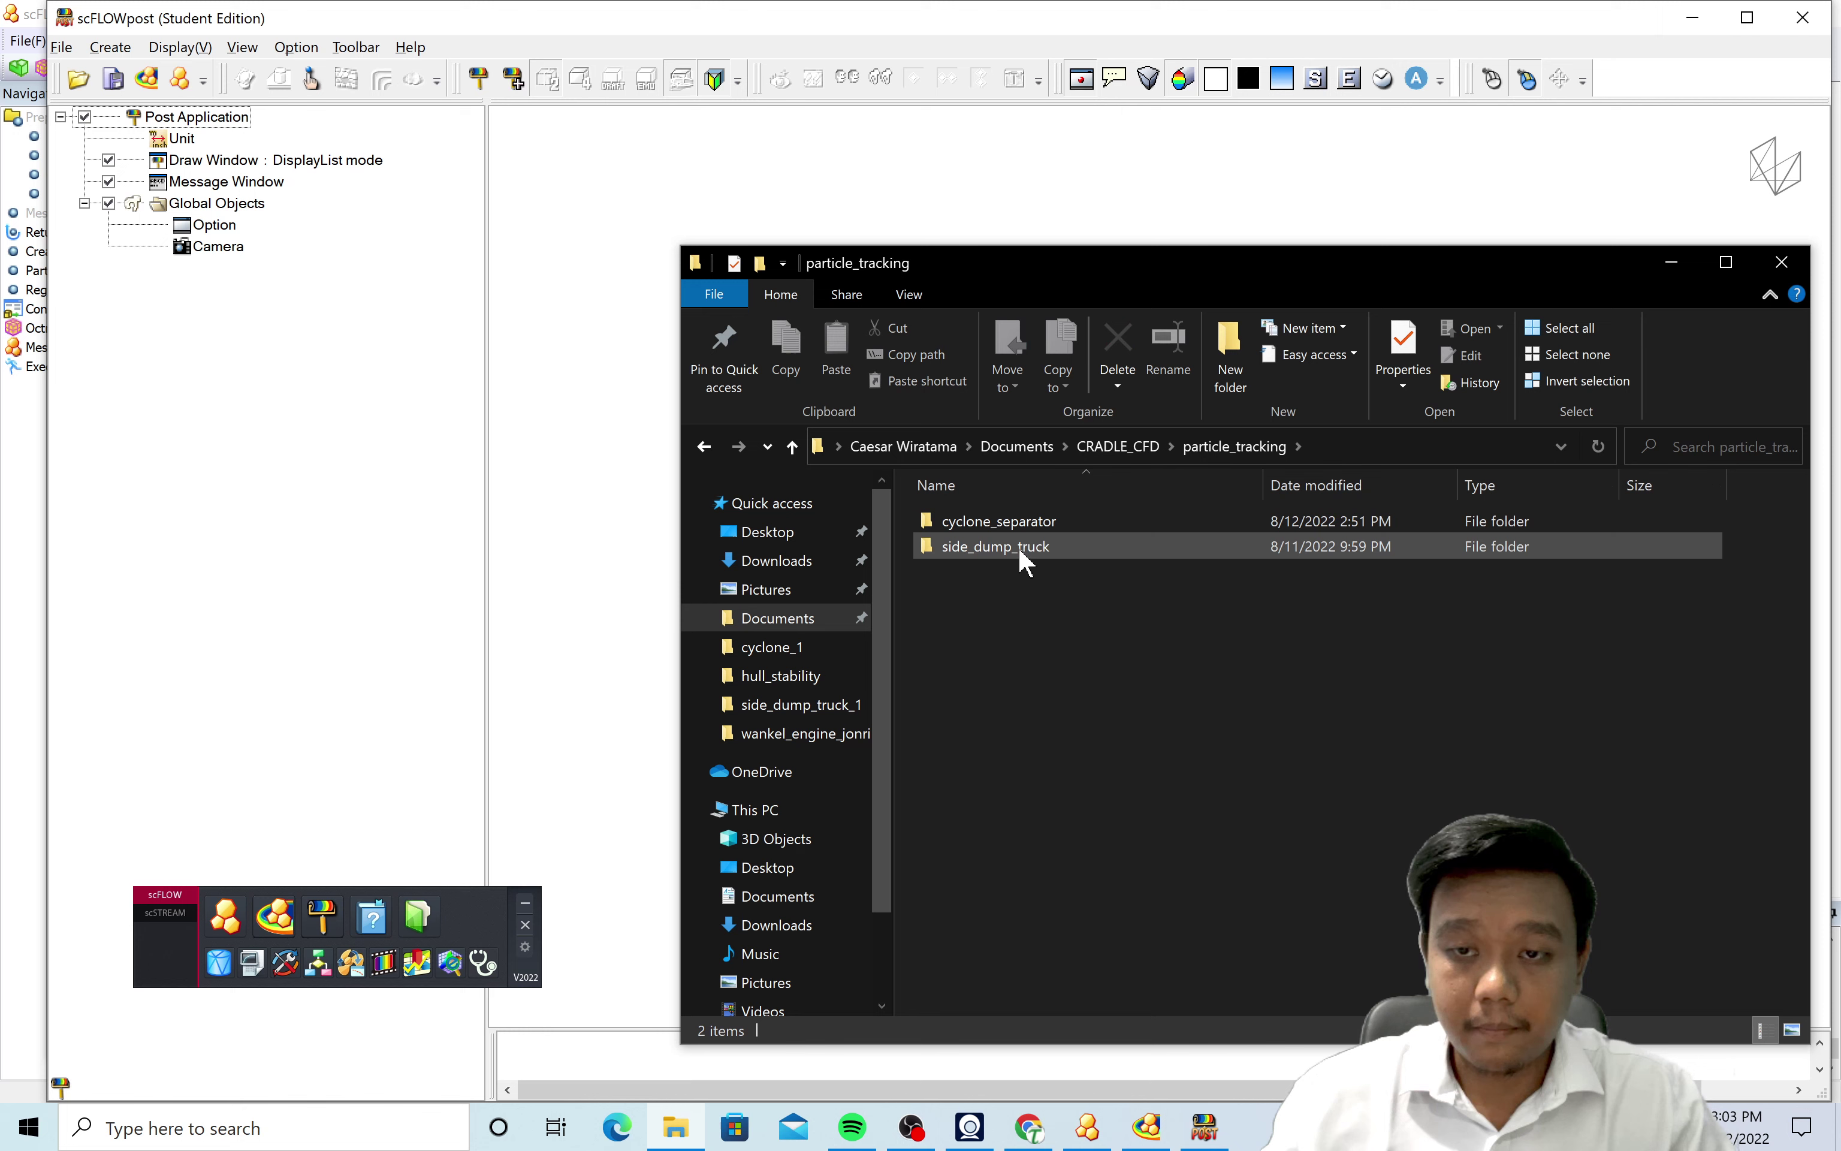
{"action": "double_click", "coordinate": [1009, 523]}
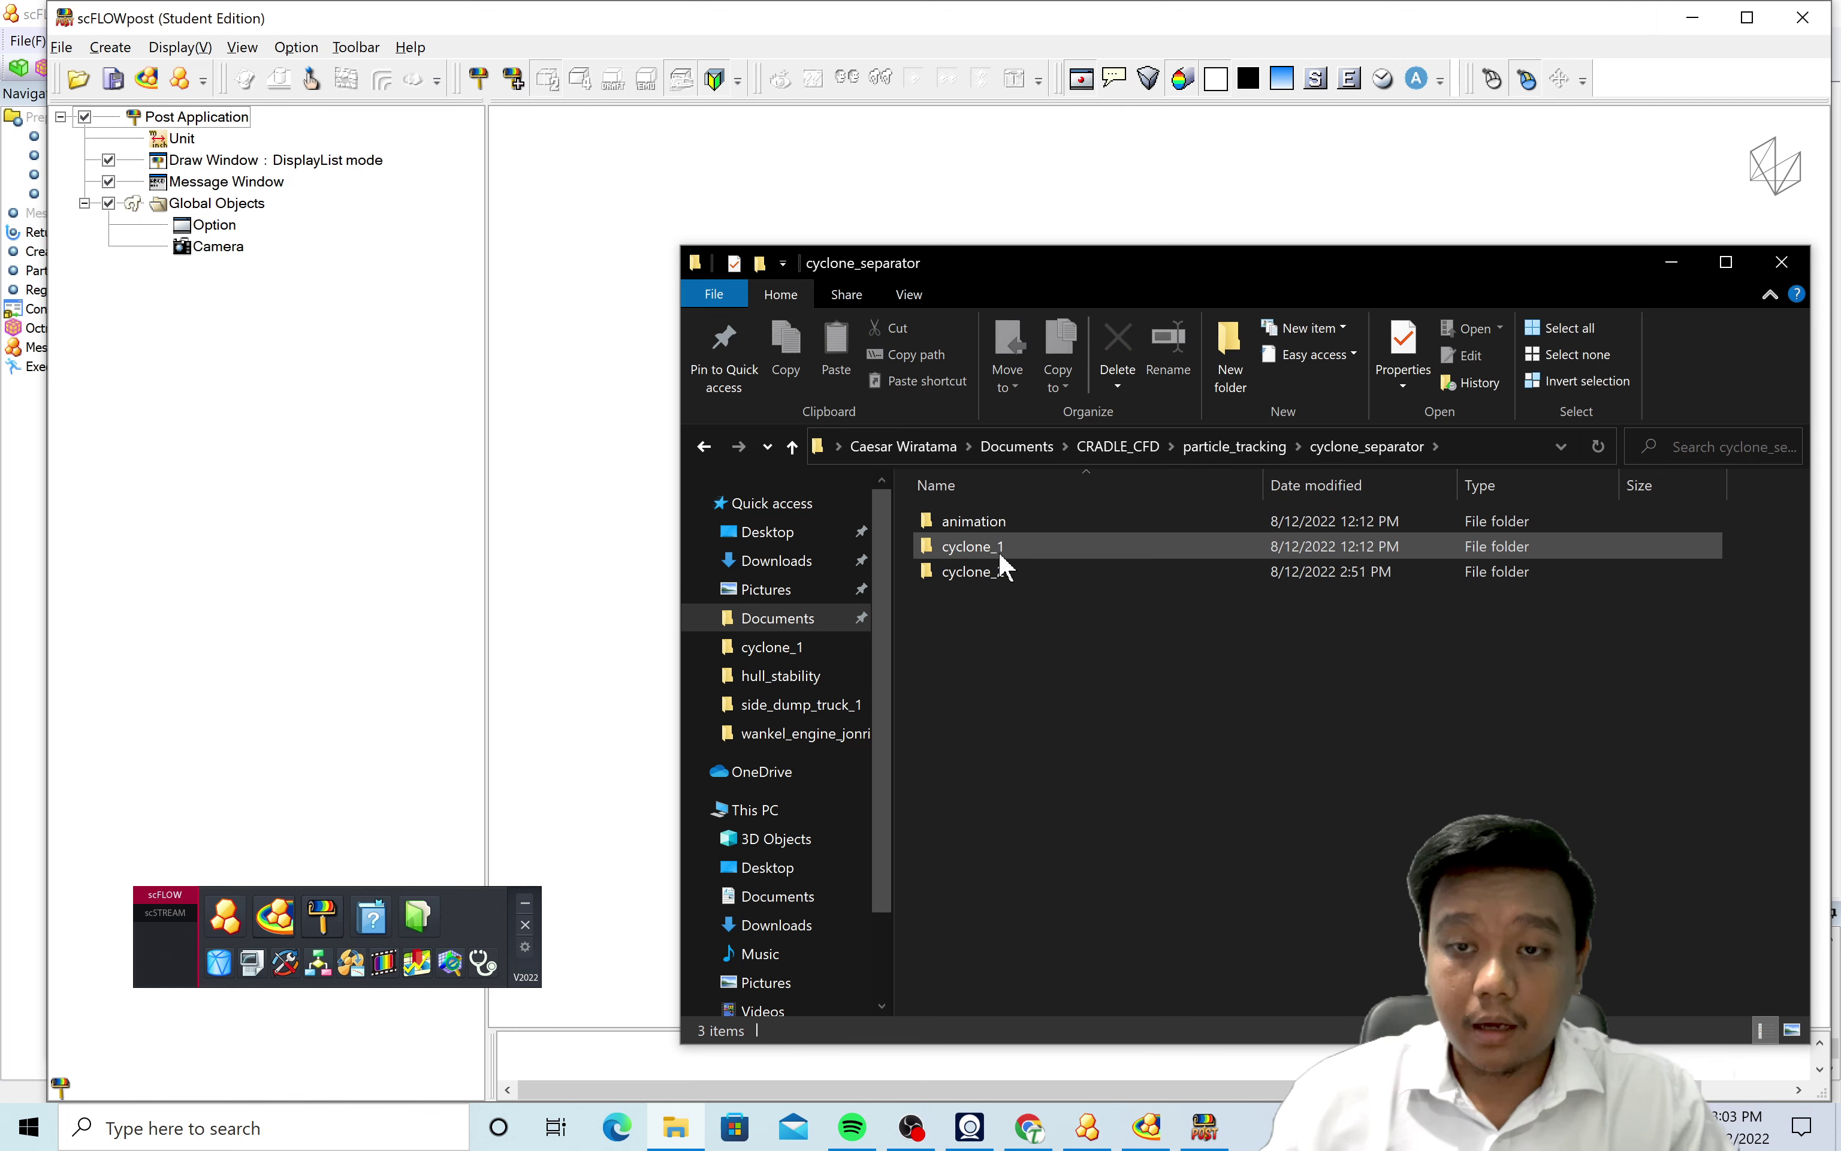
{"action": "double_click", "coordinate": [989, 570]}
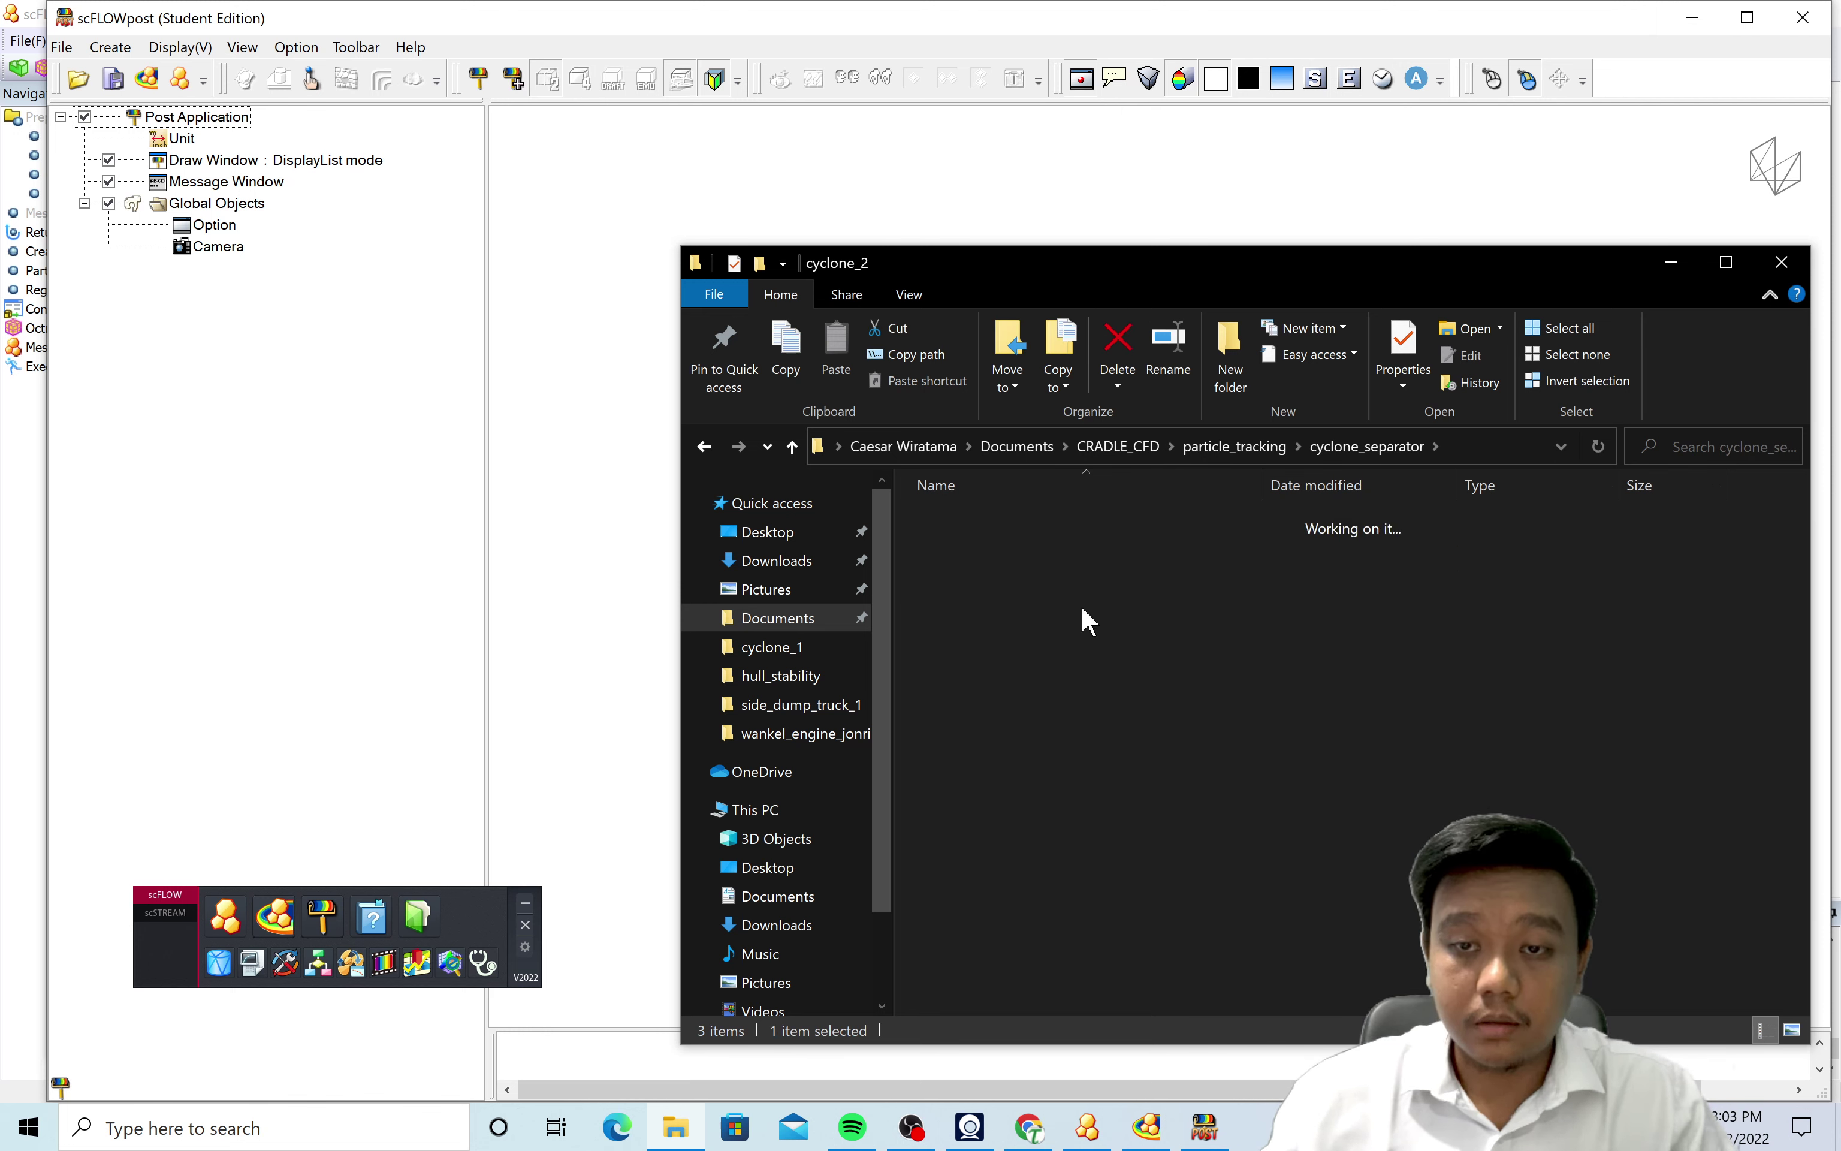
{"action": "double_click", "coordinate": [953, 521]}
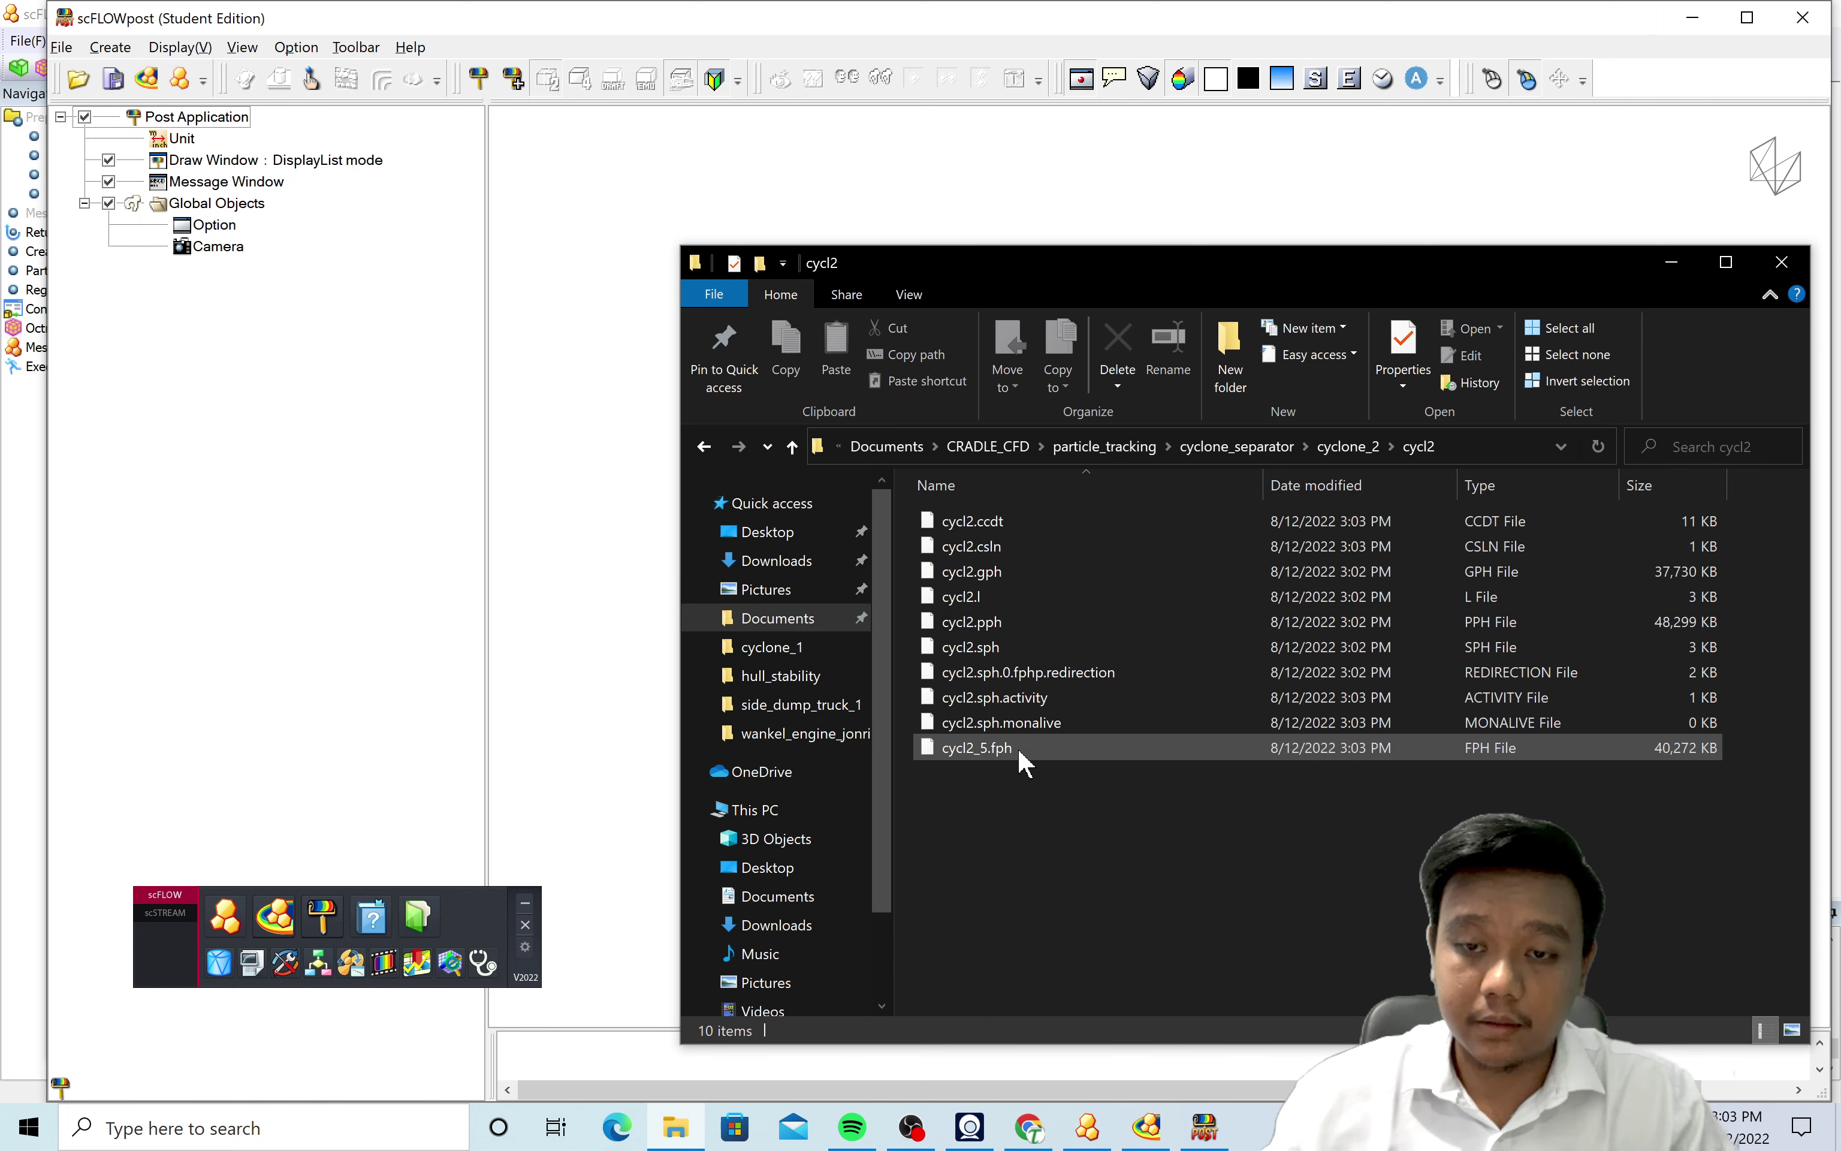
{"action": "left_click", "coordinate": [666, 25]}
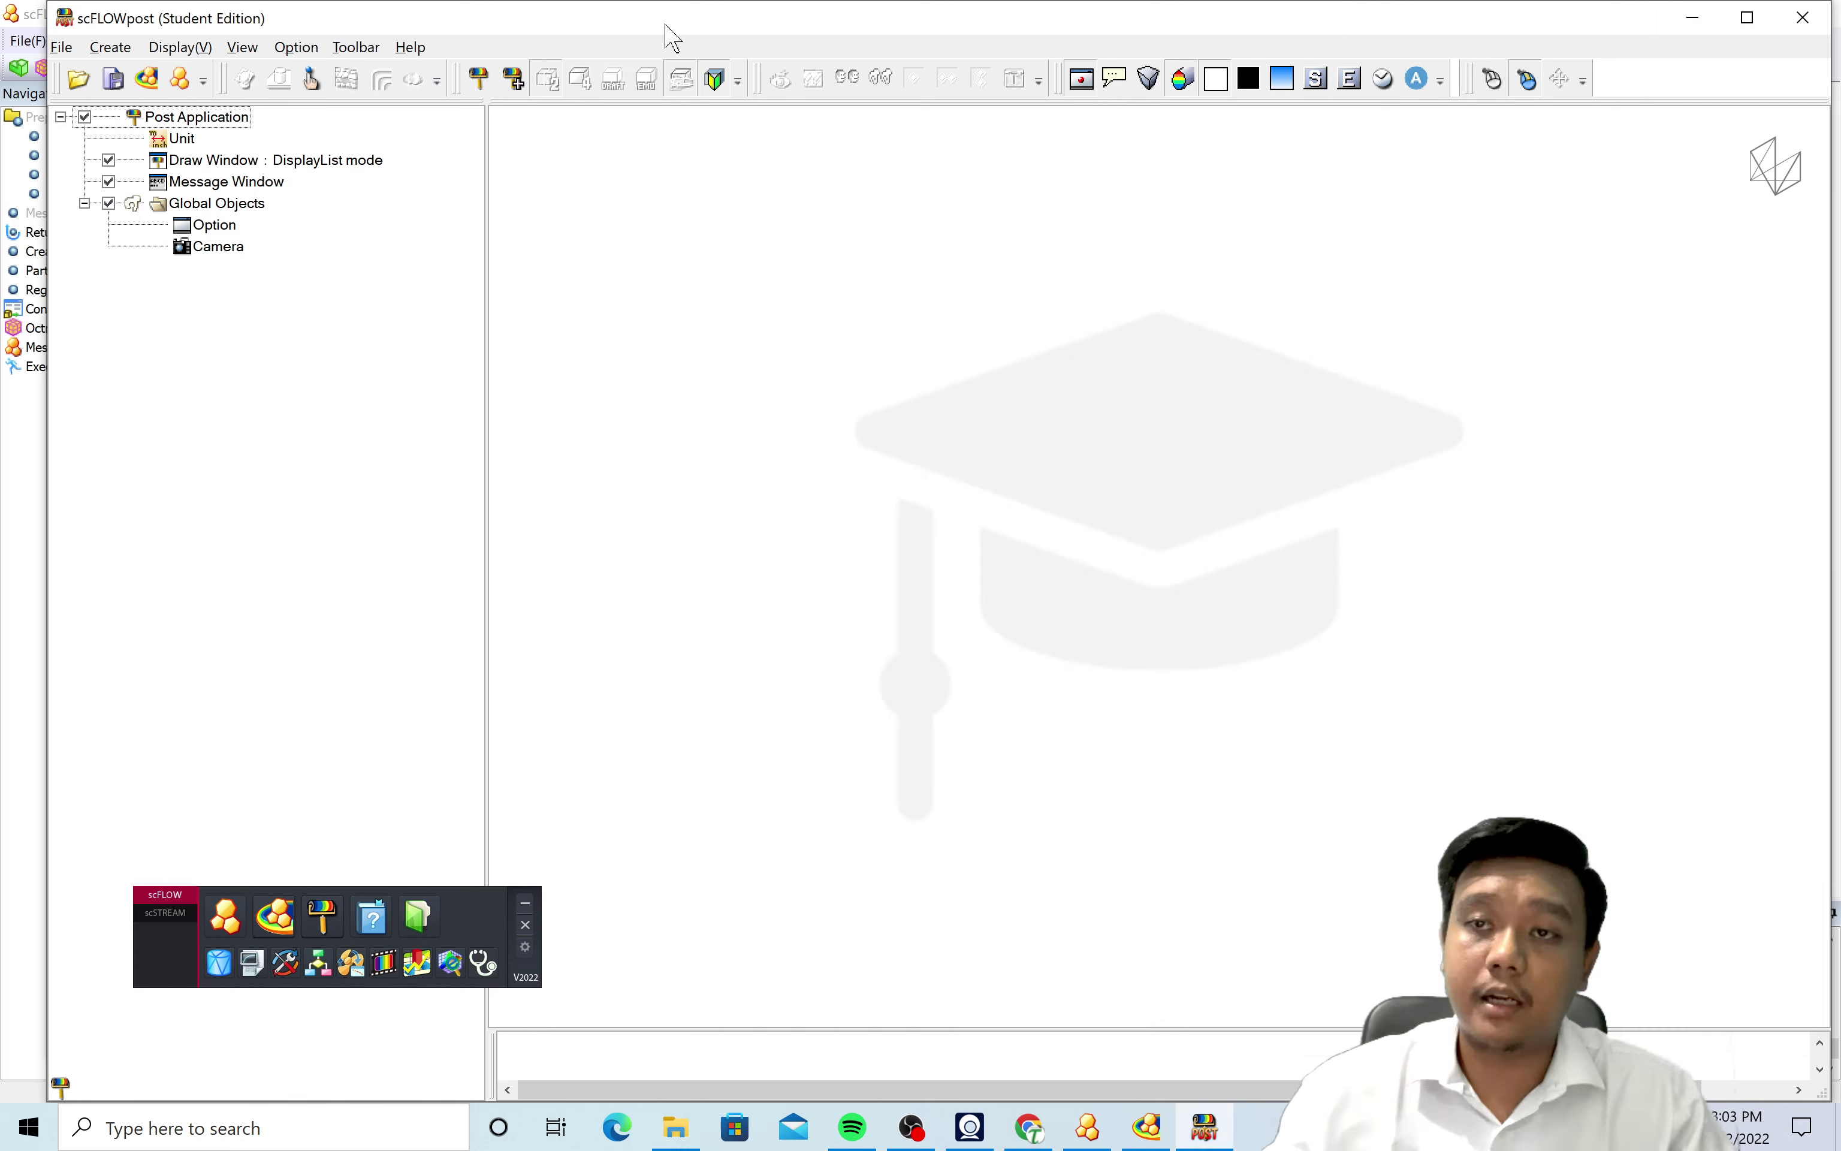
Open the field file cycl2_10.fph from the cyclone_2\cycl2 folder in scFLOWpost.
{"action": "left_click", "coordinate": [67, 82]}
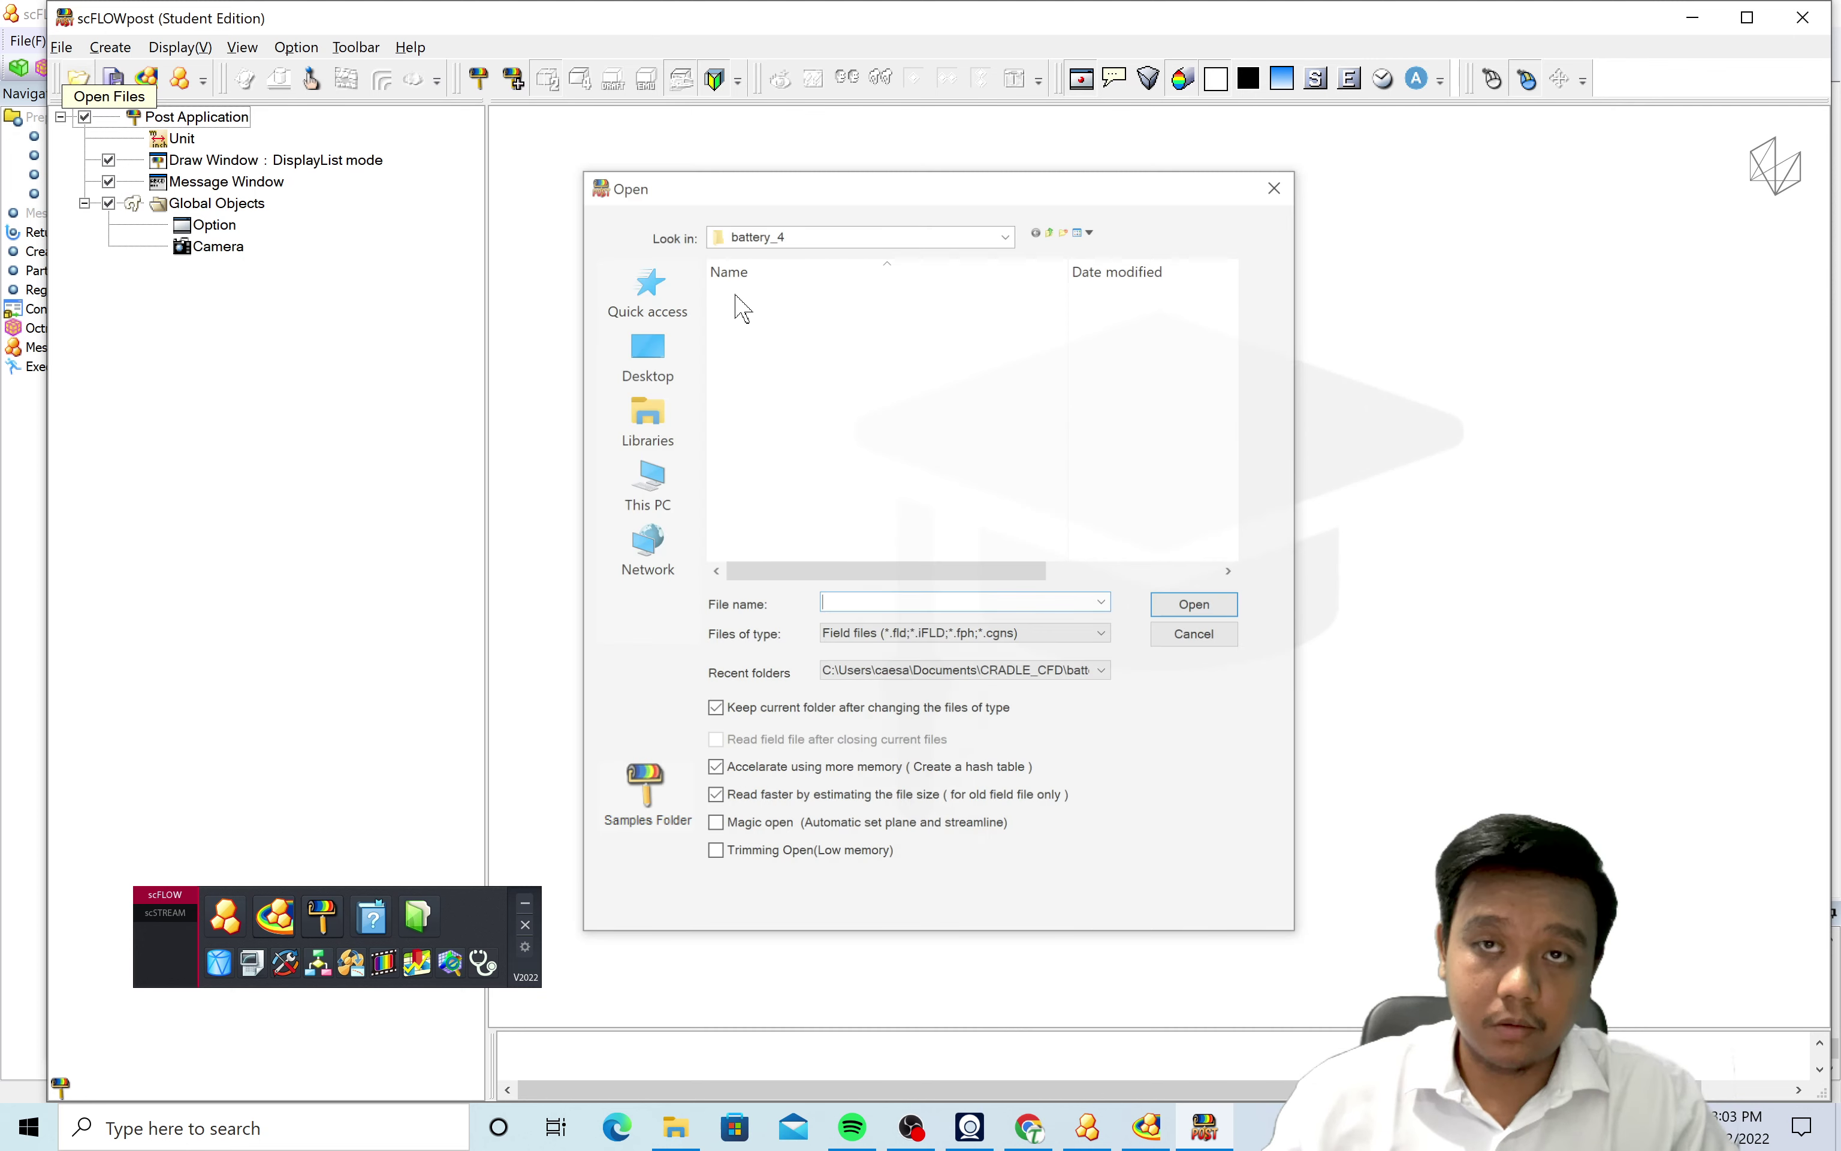
{"action": "left_click", "coordinate": [825, 236]}
{"action": "left_click", "coordinate": [769, 409]}
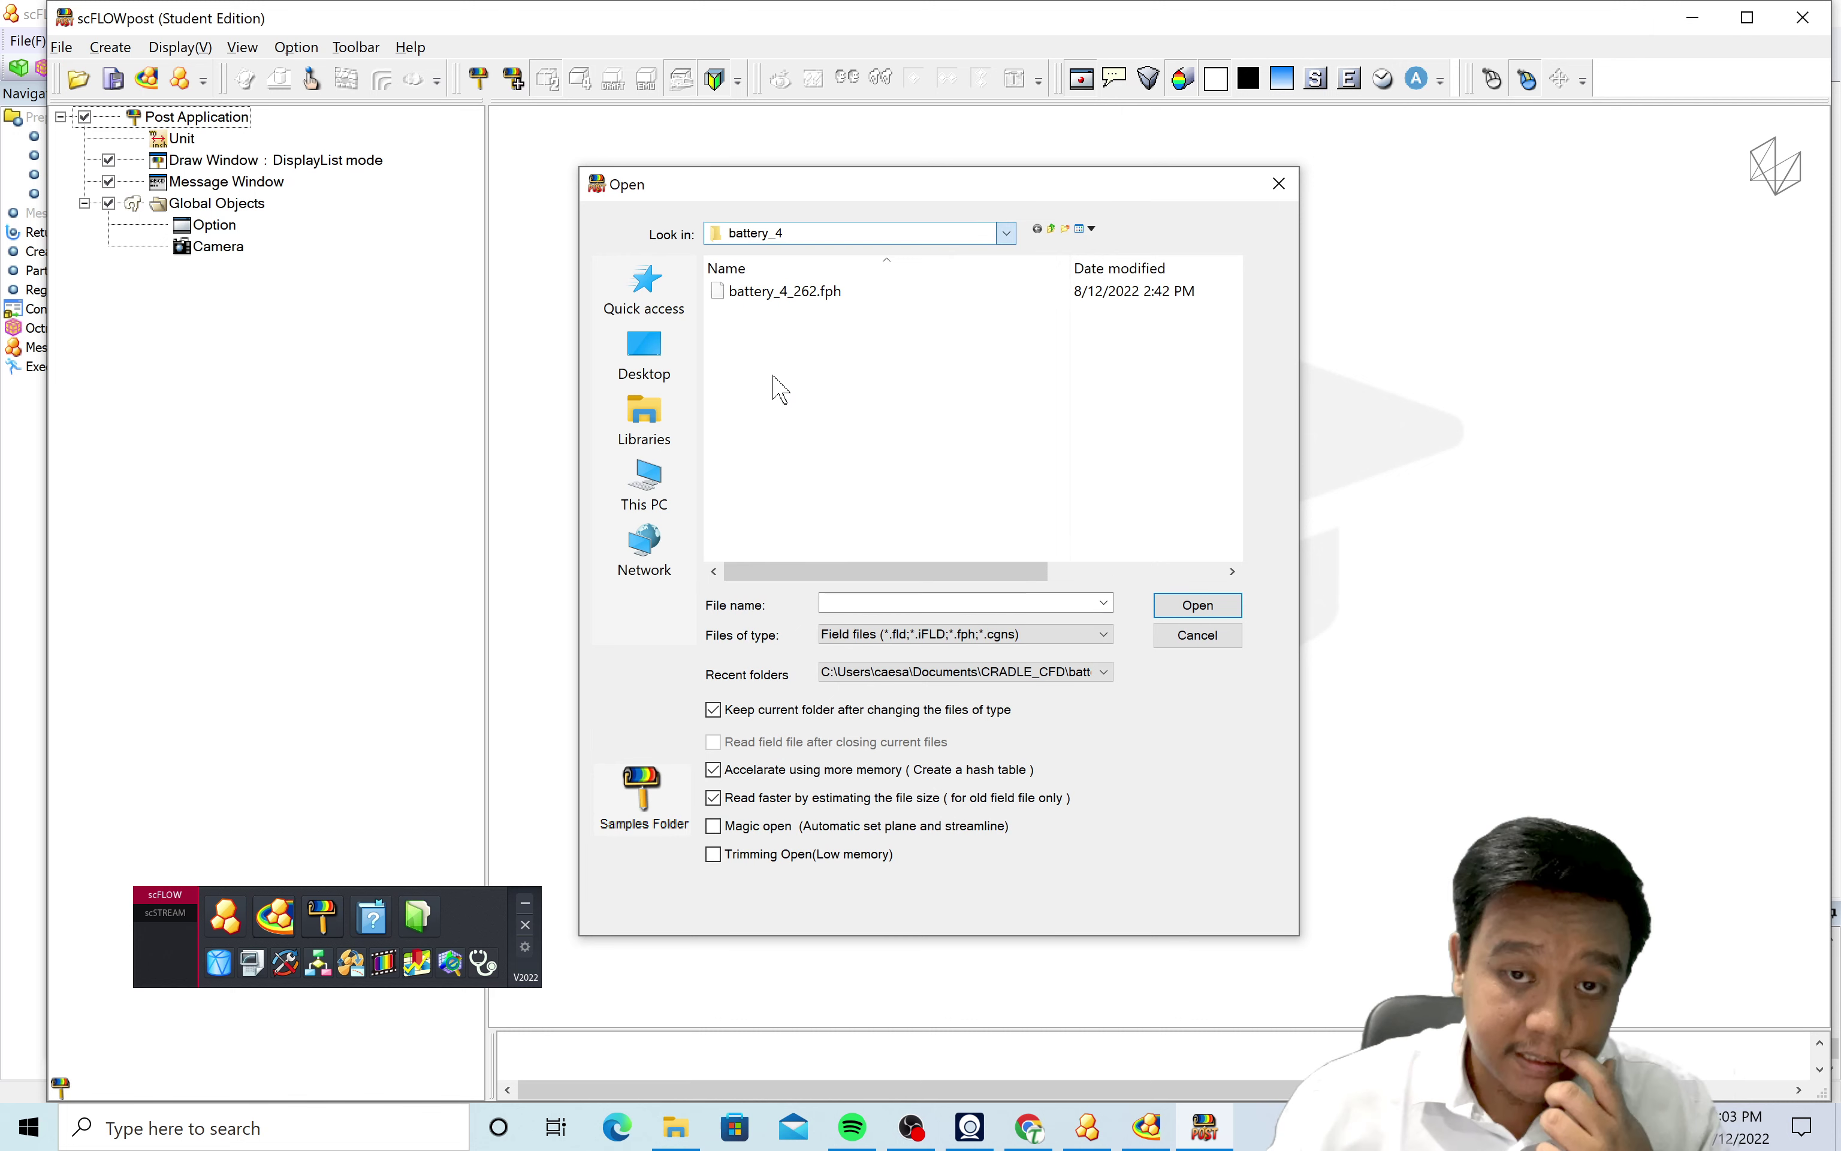
{"action": "left_click", "coordinate": [779, 465]}
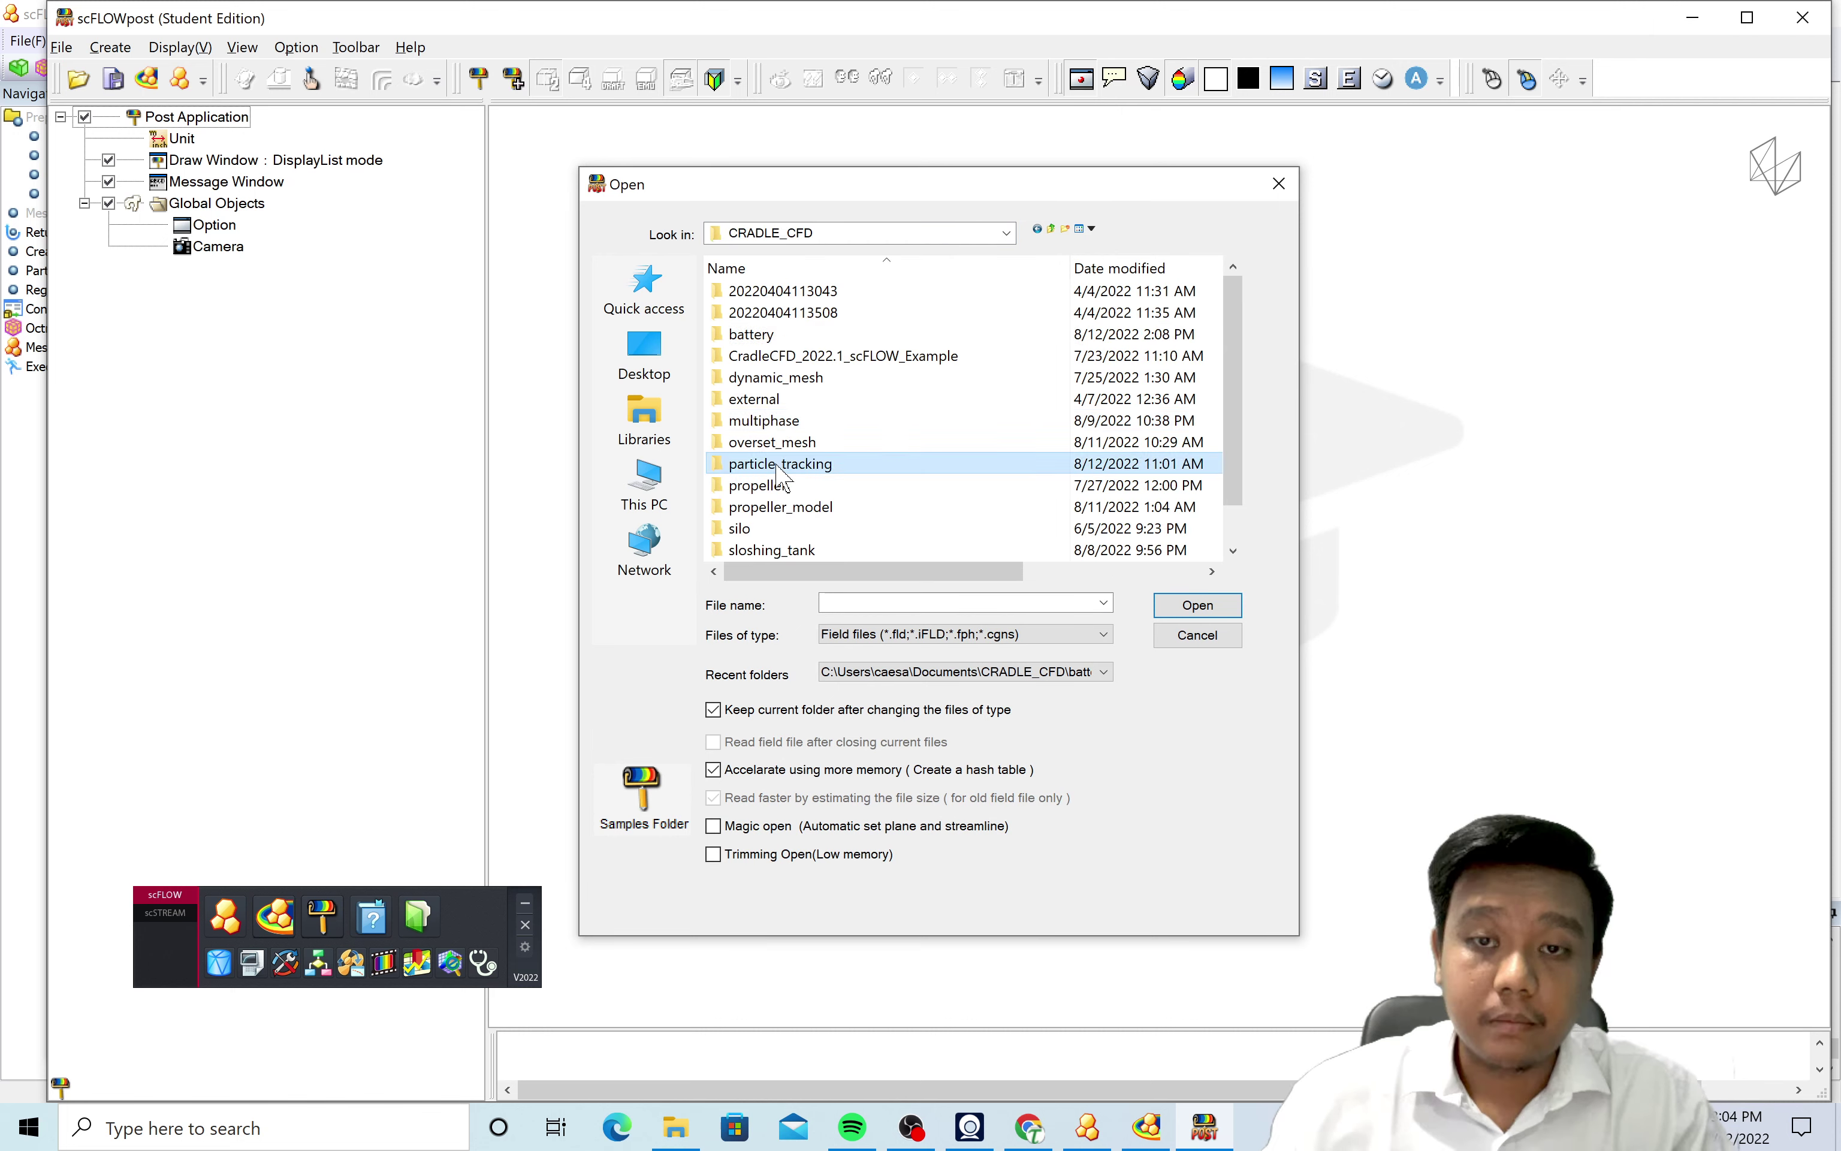
{"action": "double_click", "coordinate": [778, 465]}
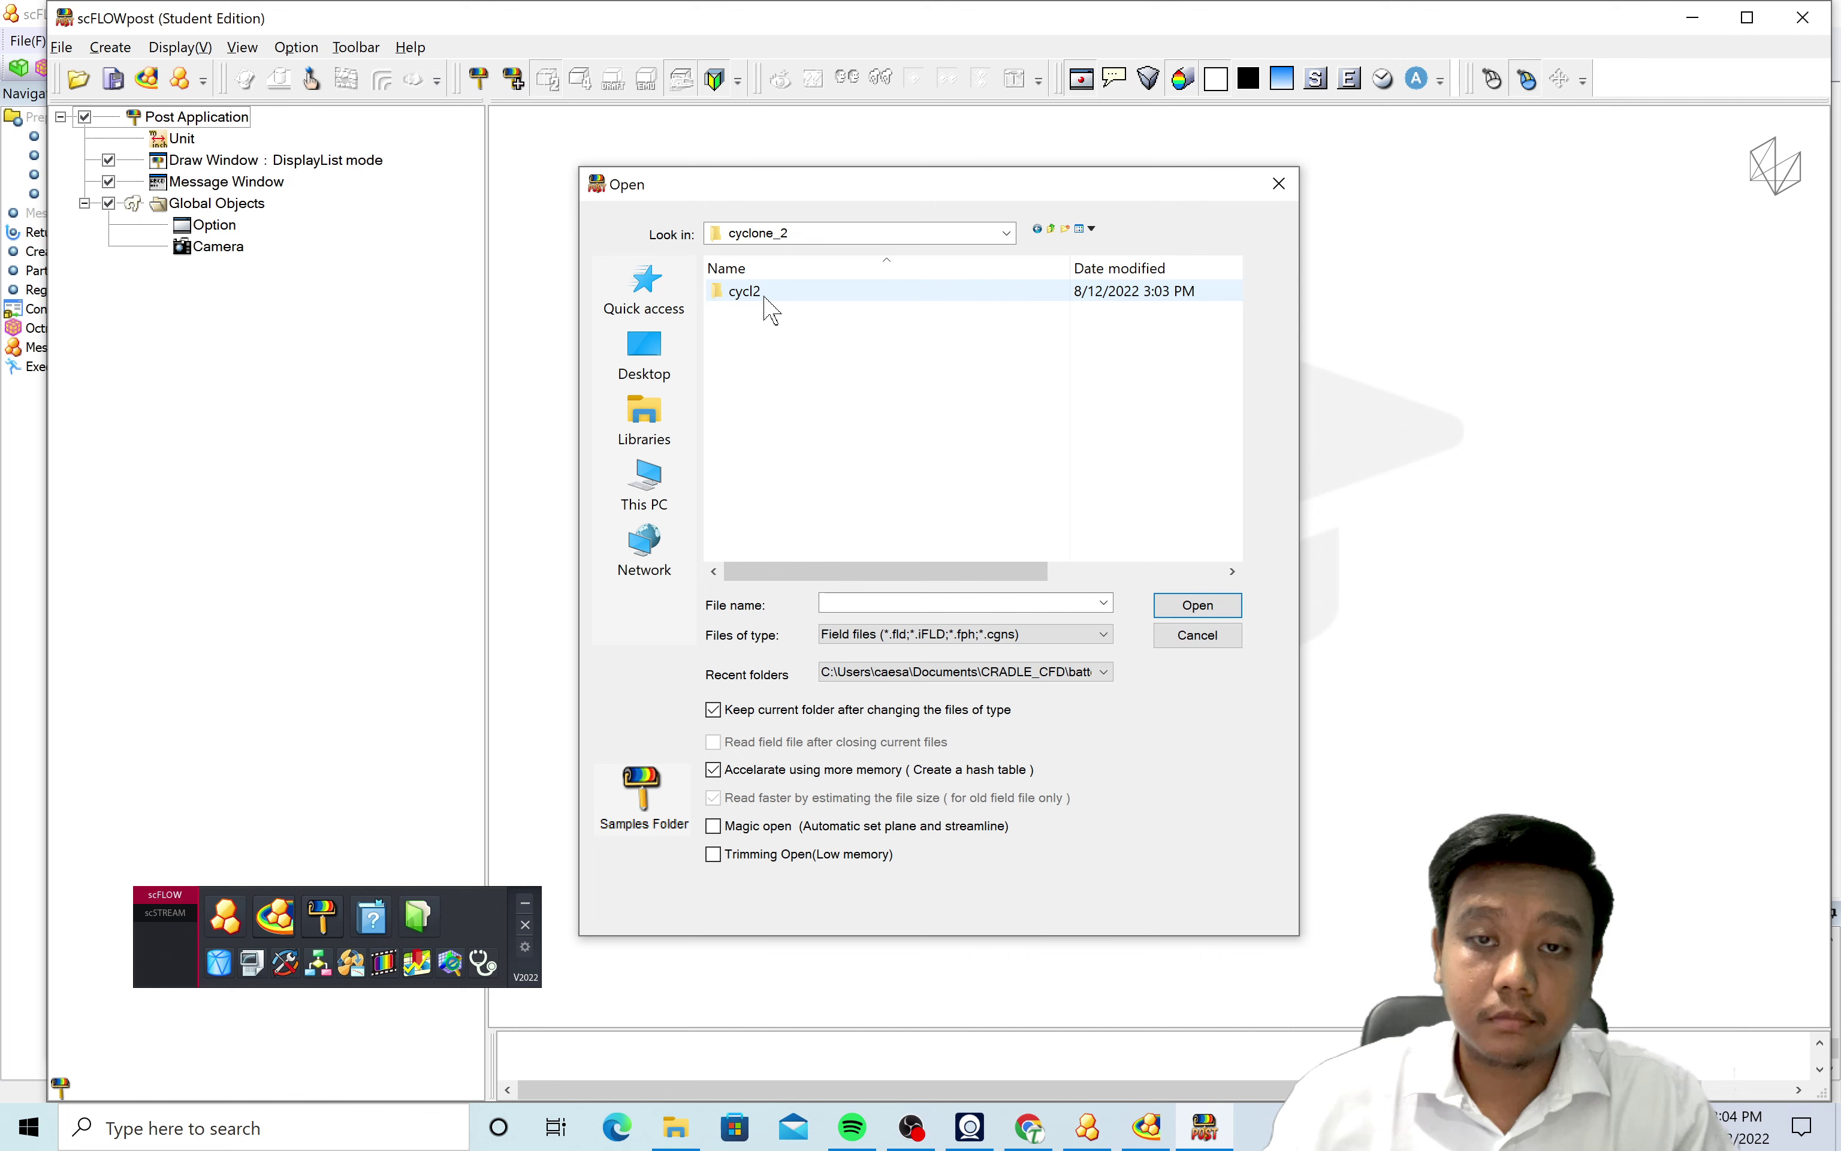
{"action": "double_click", "coordinate": [742, 292]}
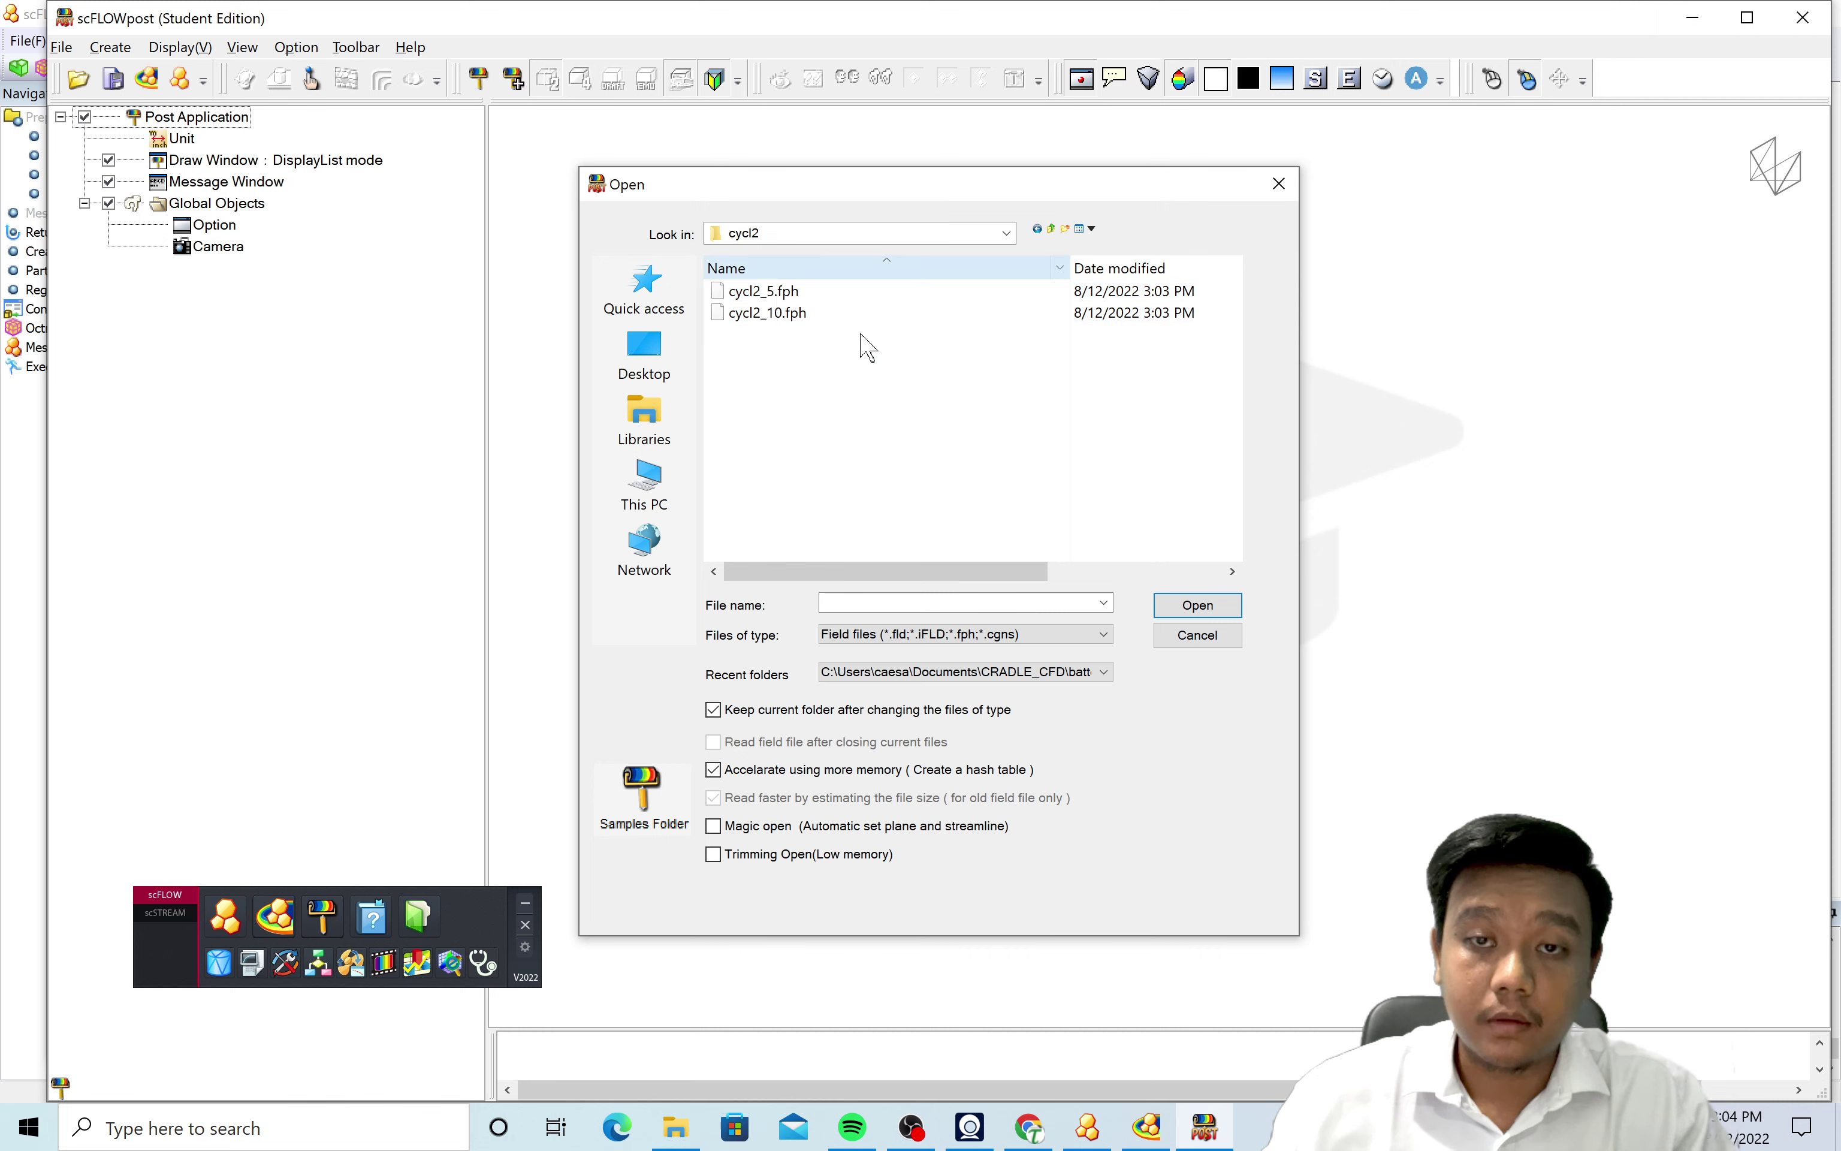
{"action": "double_click", "coordinate": [767, 313]}
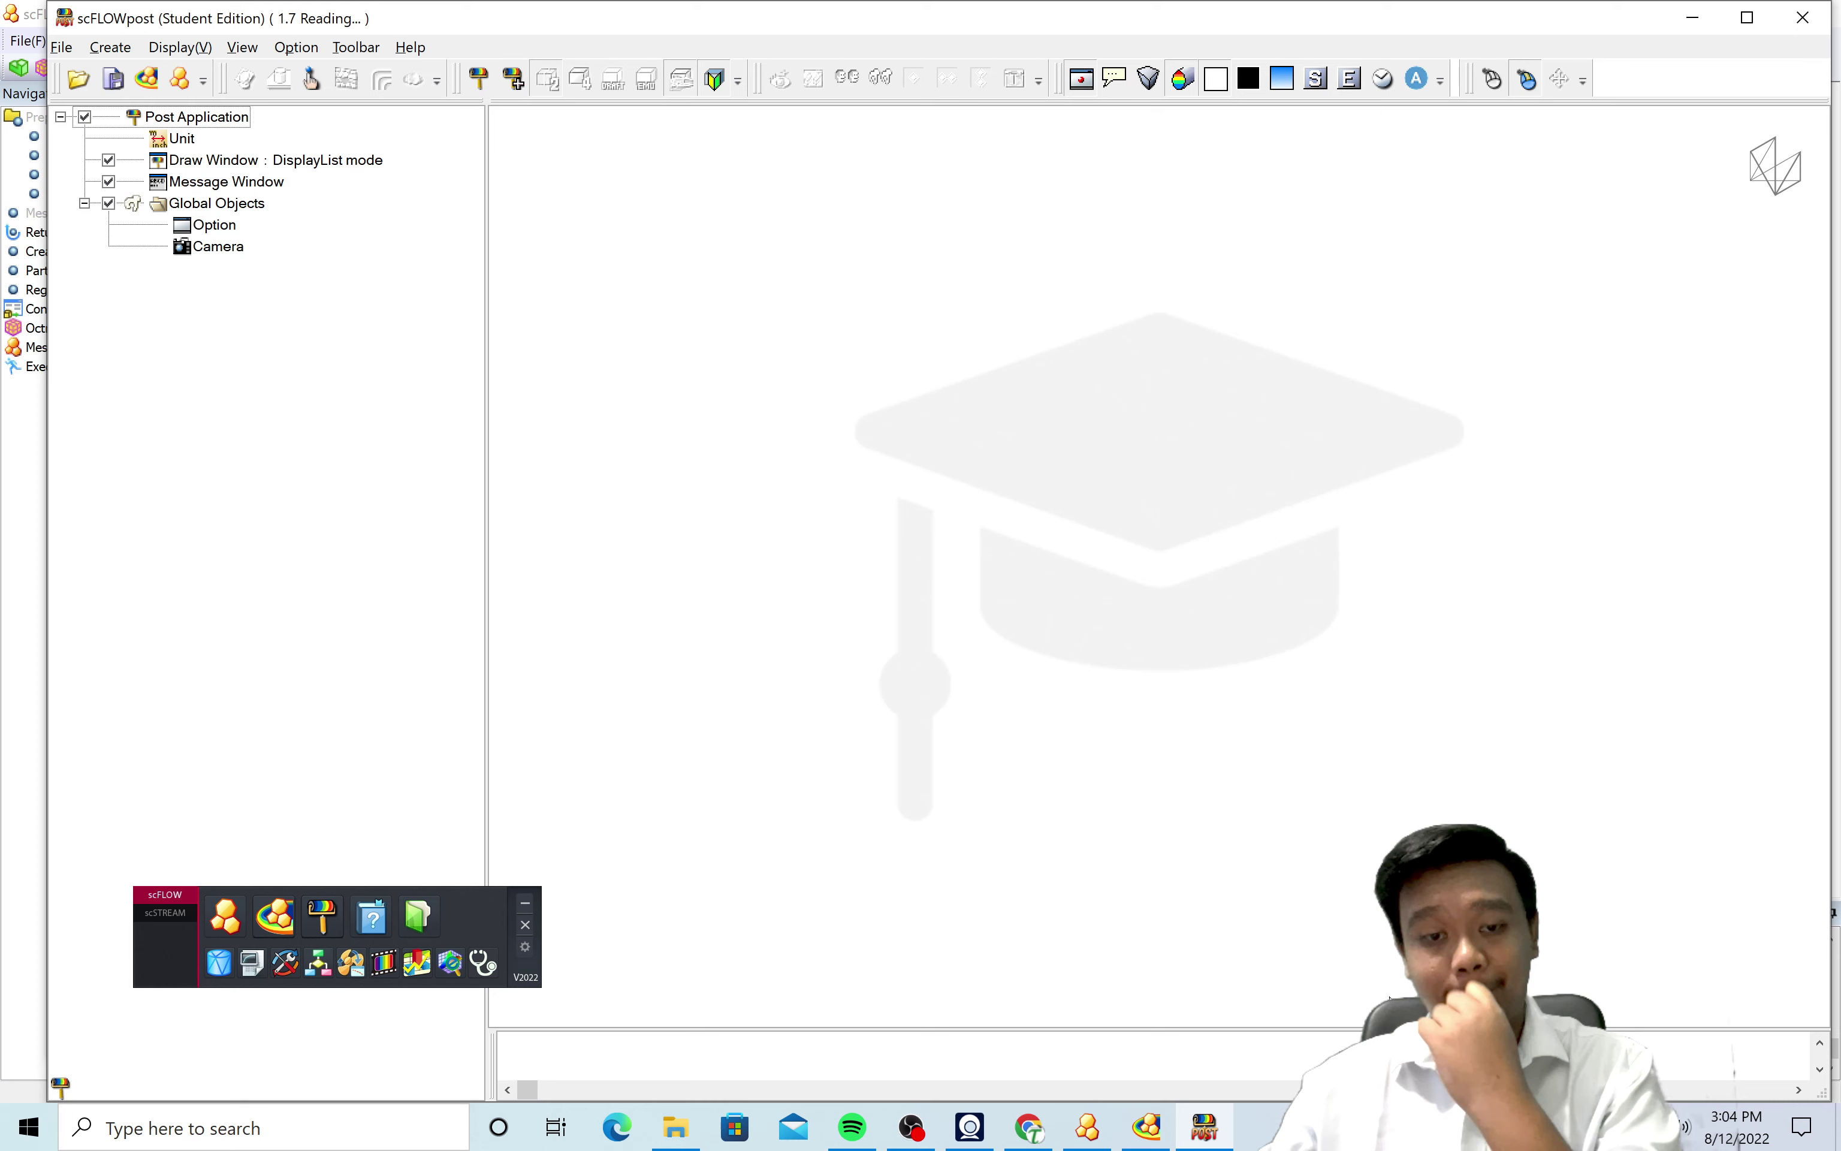
Check the running job's residuals in scMonitor and display the settings of Surface (1) in scFLOWpost.
{"action": "left_click", "coordinate": [1155, 1128]}
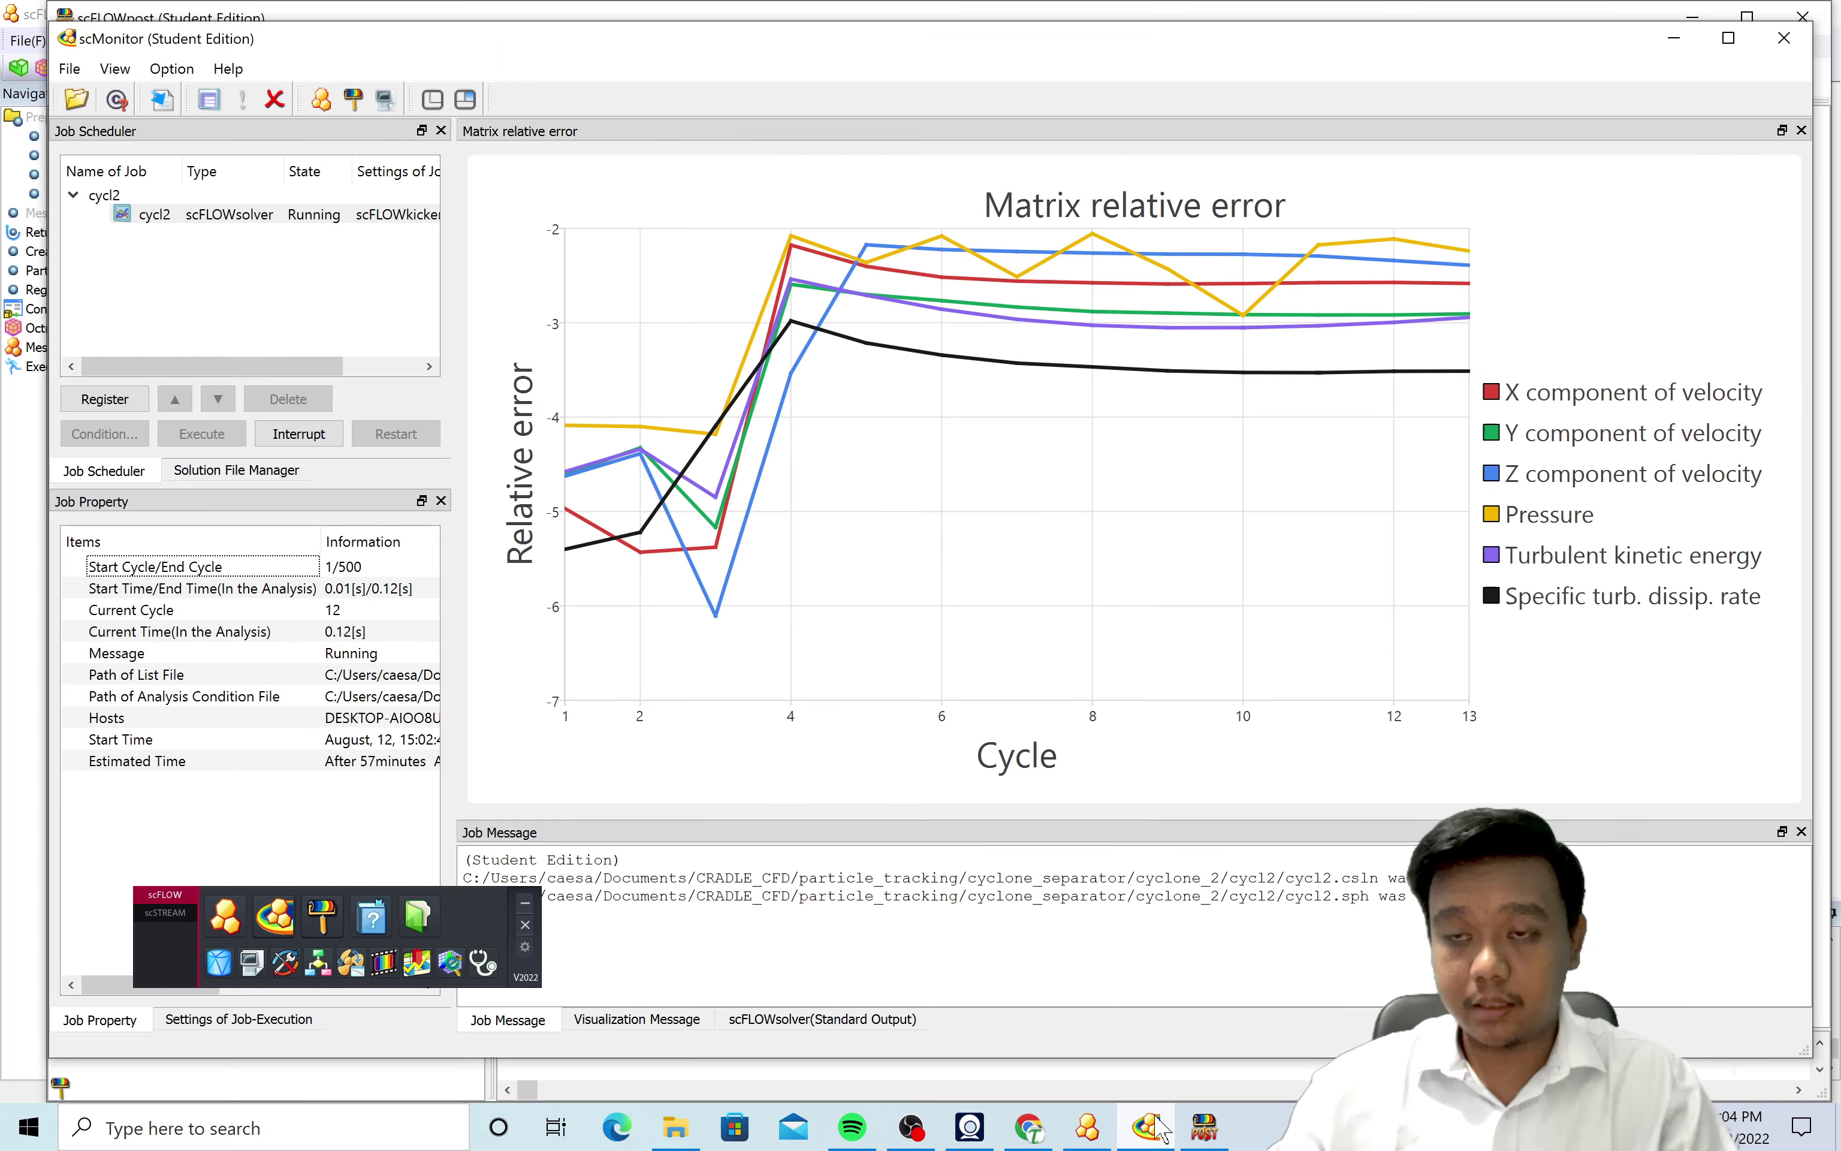
{"action": "left_click", "coordinate": [1156, 1128]}
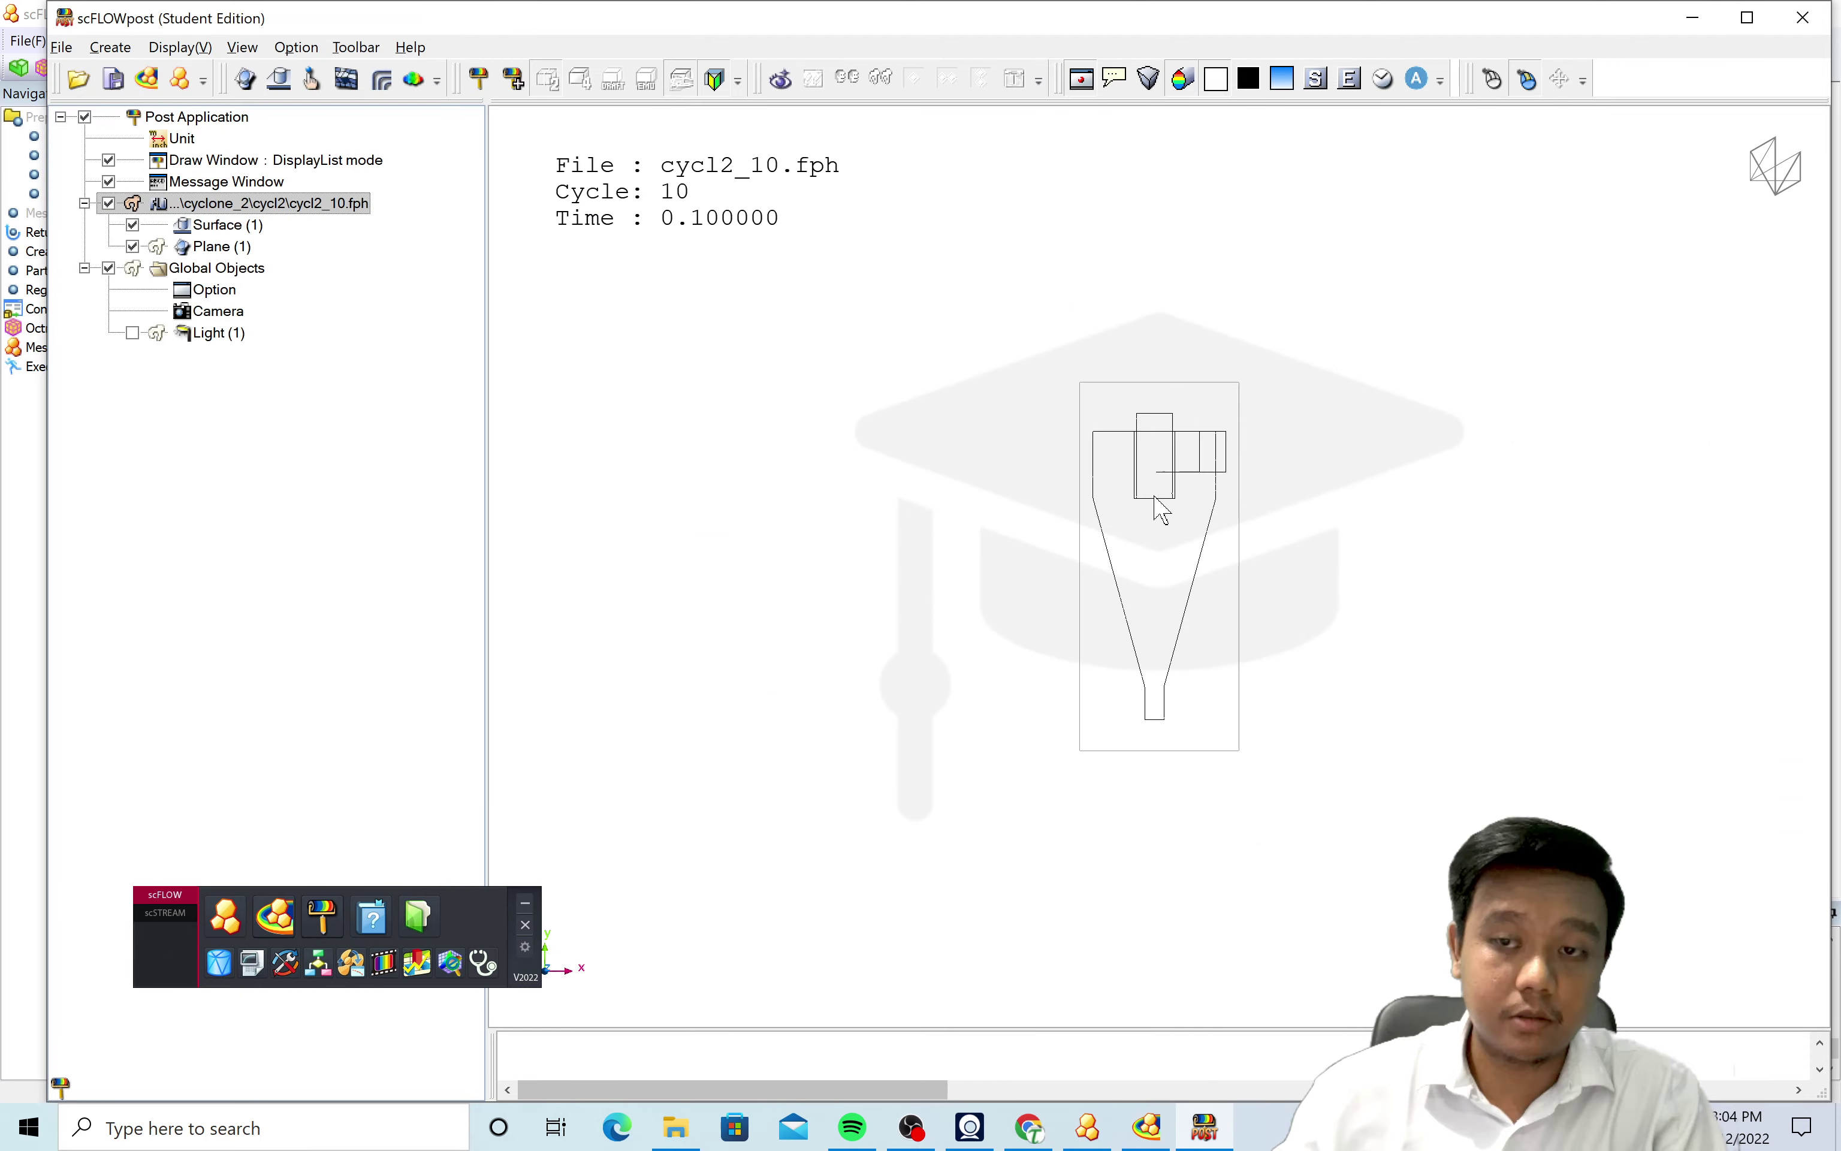
{"action": "scroll", "coordinate": [1161, 510], "scroll_direction": "up", "scroll_amount": 3}
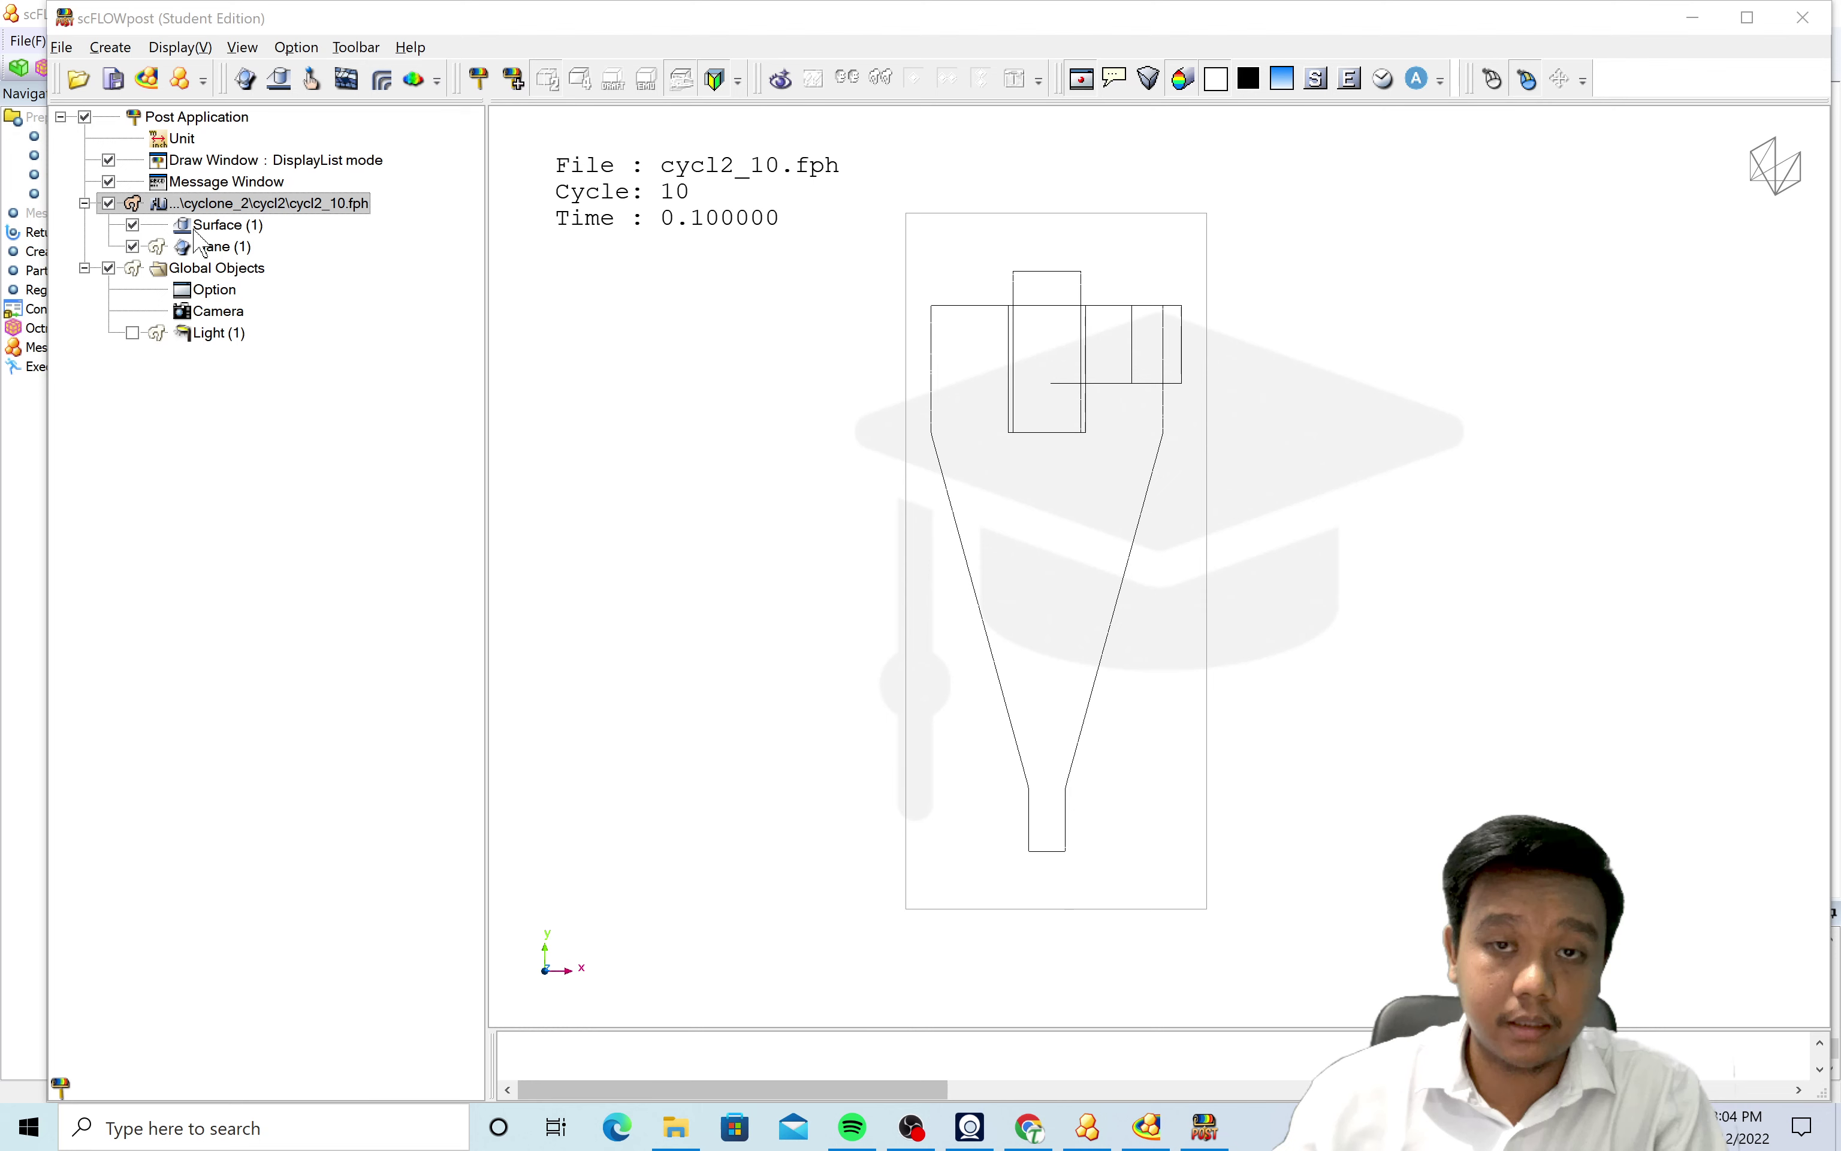
{"action": "left_click", "coordinate": [217, 225]}
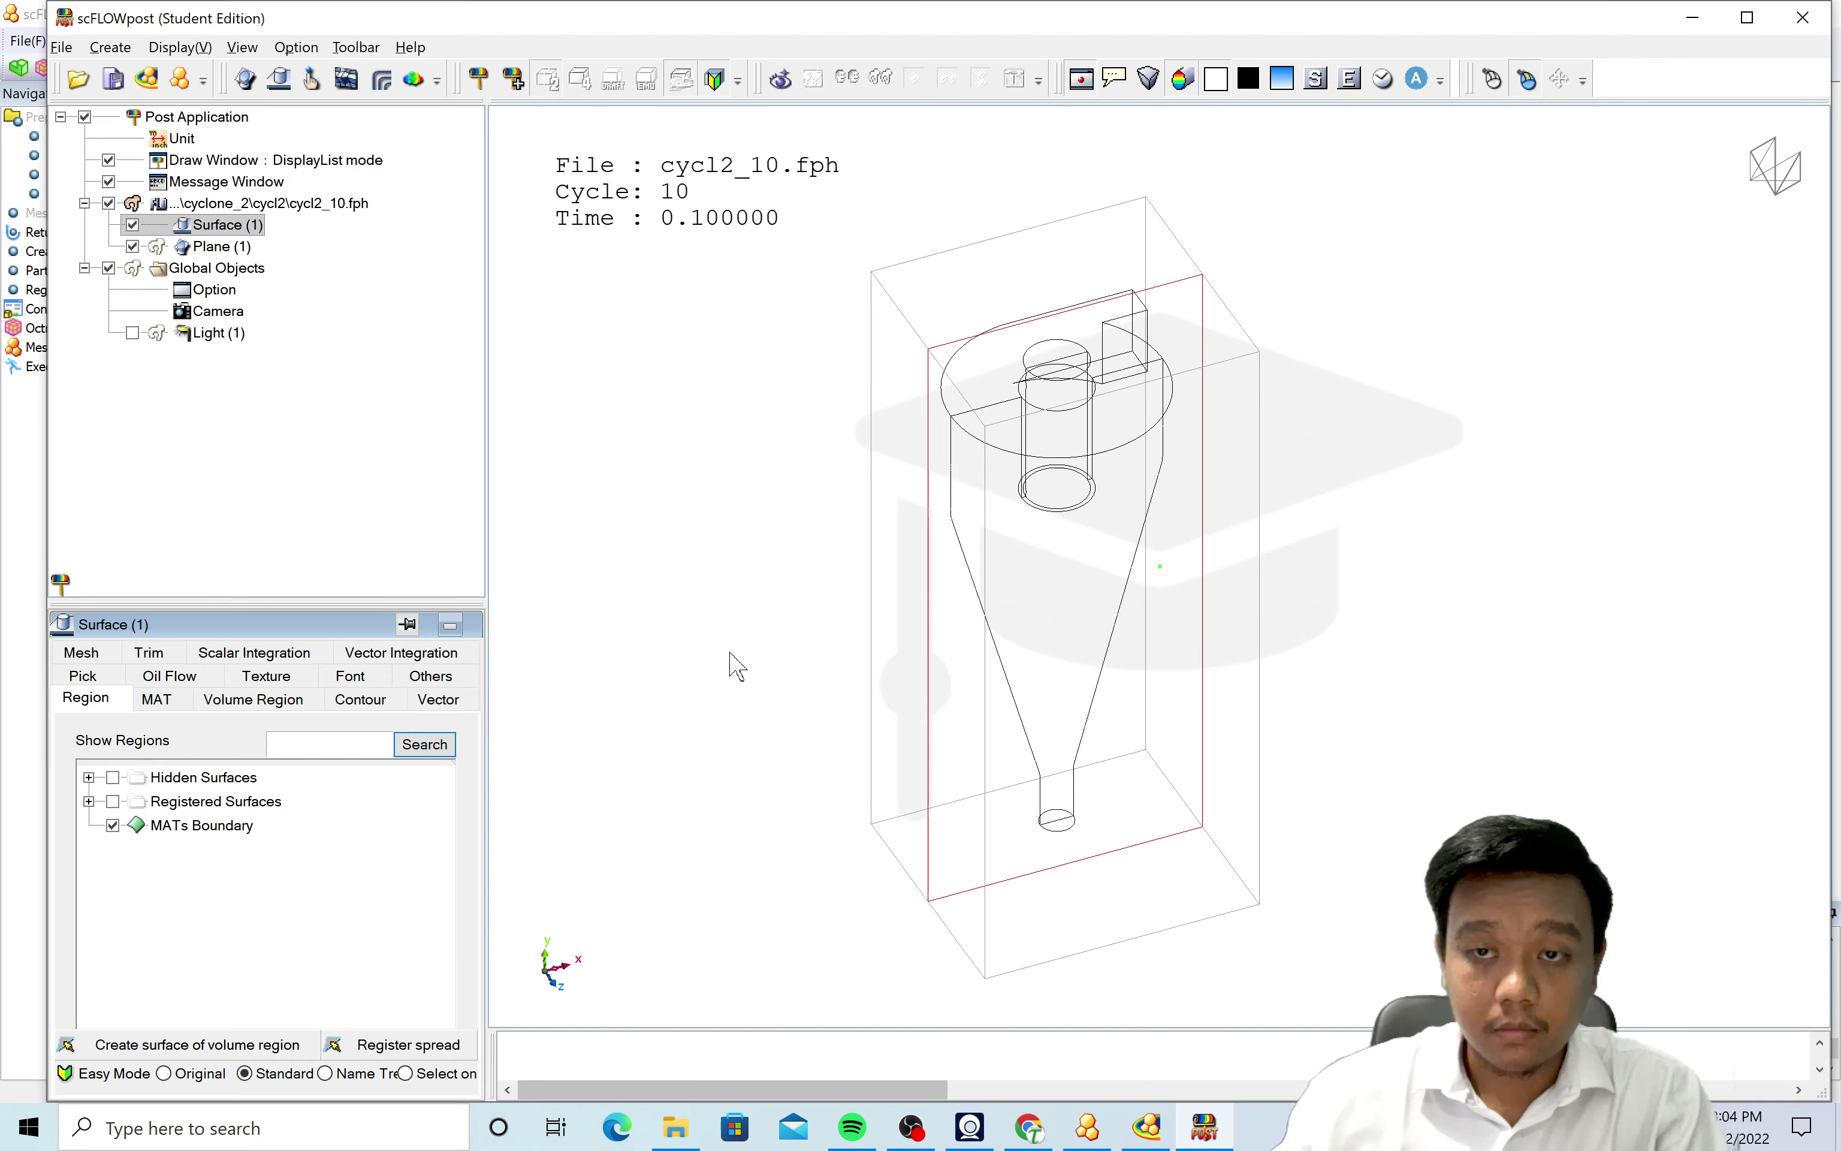
Interrupt the cycl2 job in scMonitor and review the inlet's dust generation settings under Particle Tracking in scFLOWpre.
{"action": "key", "text": "alt+Tab"}
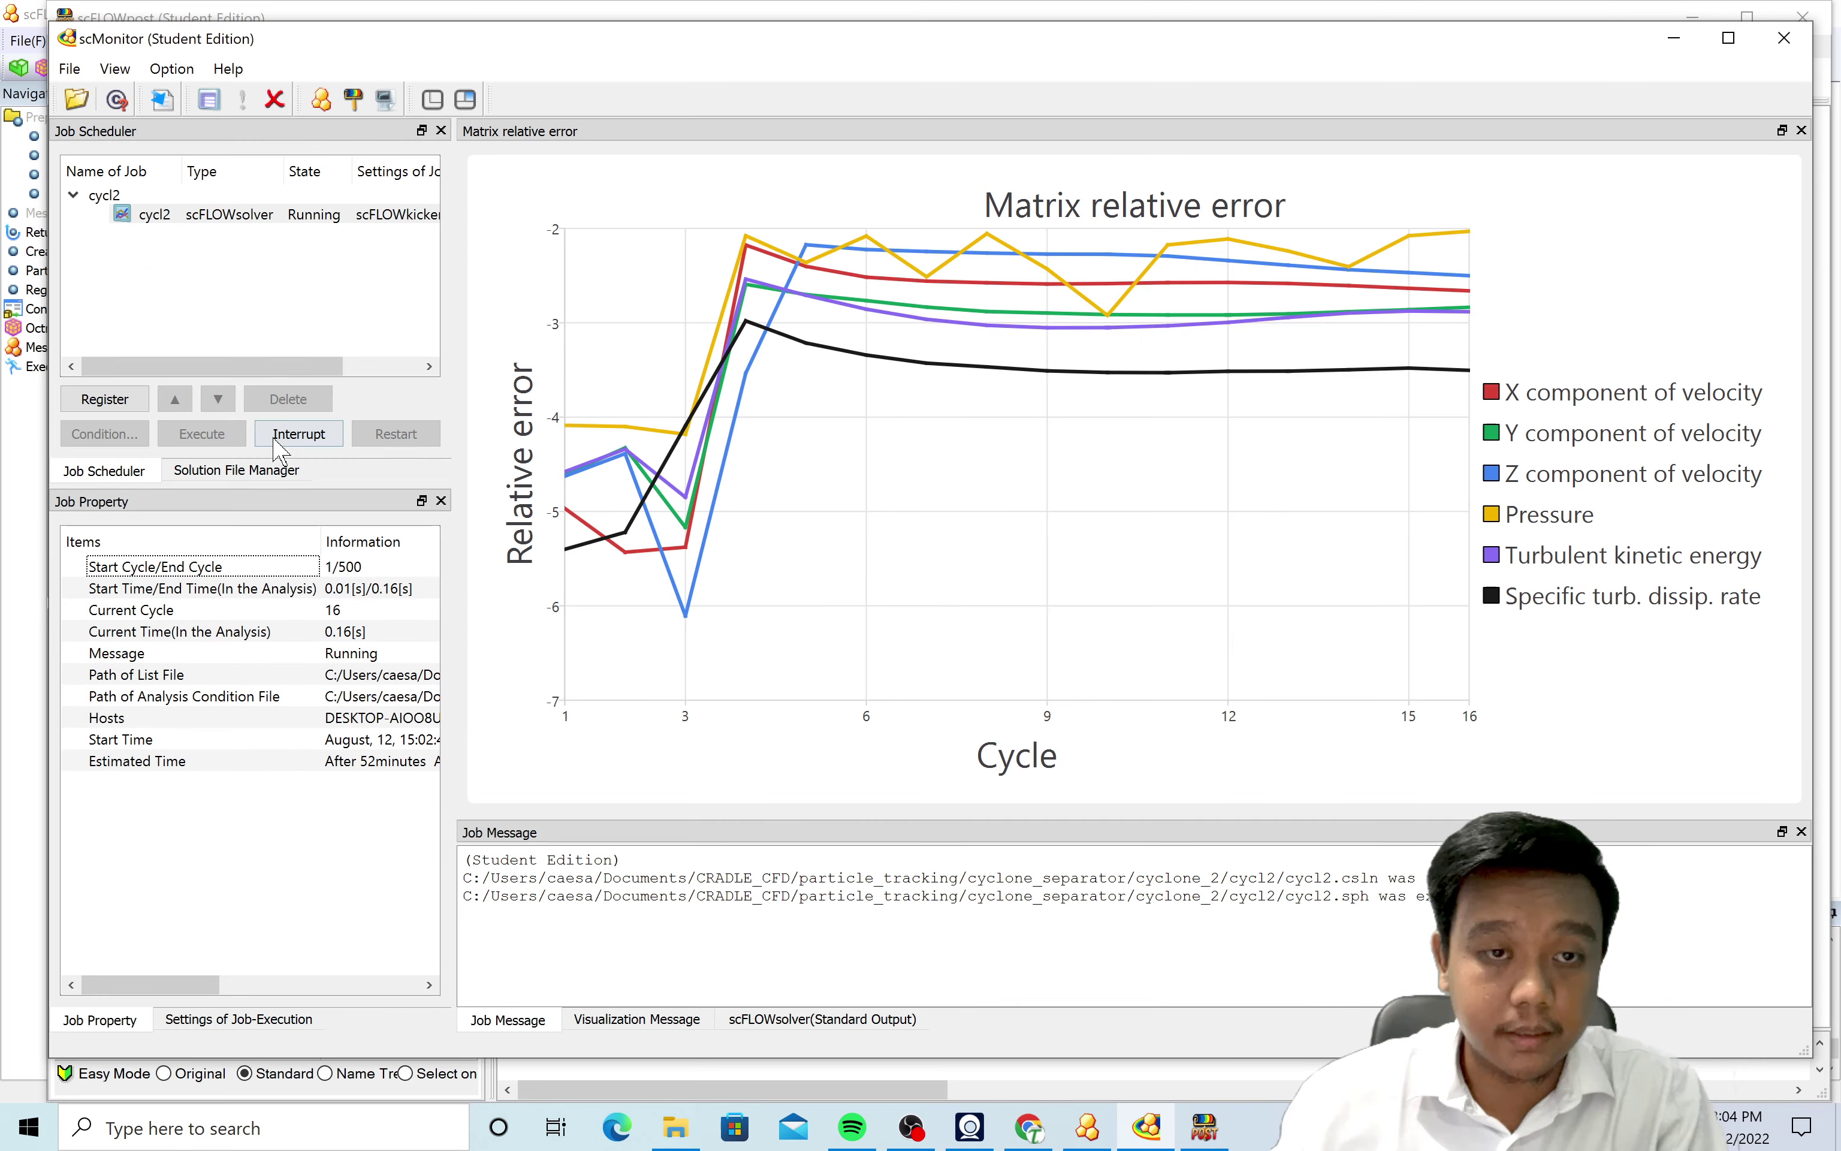
{"action": "key", "text": "alt+Tab"}
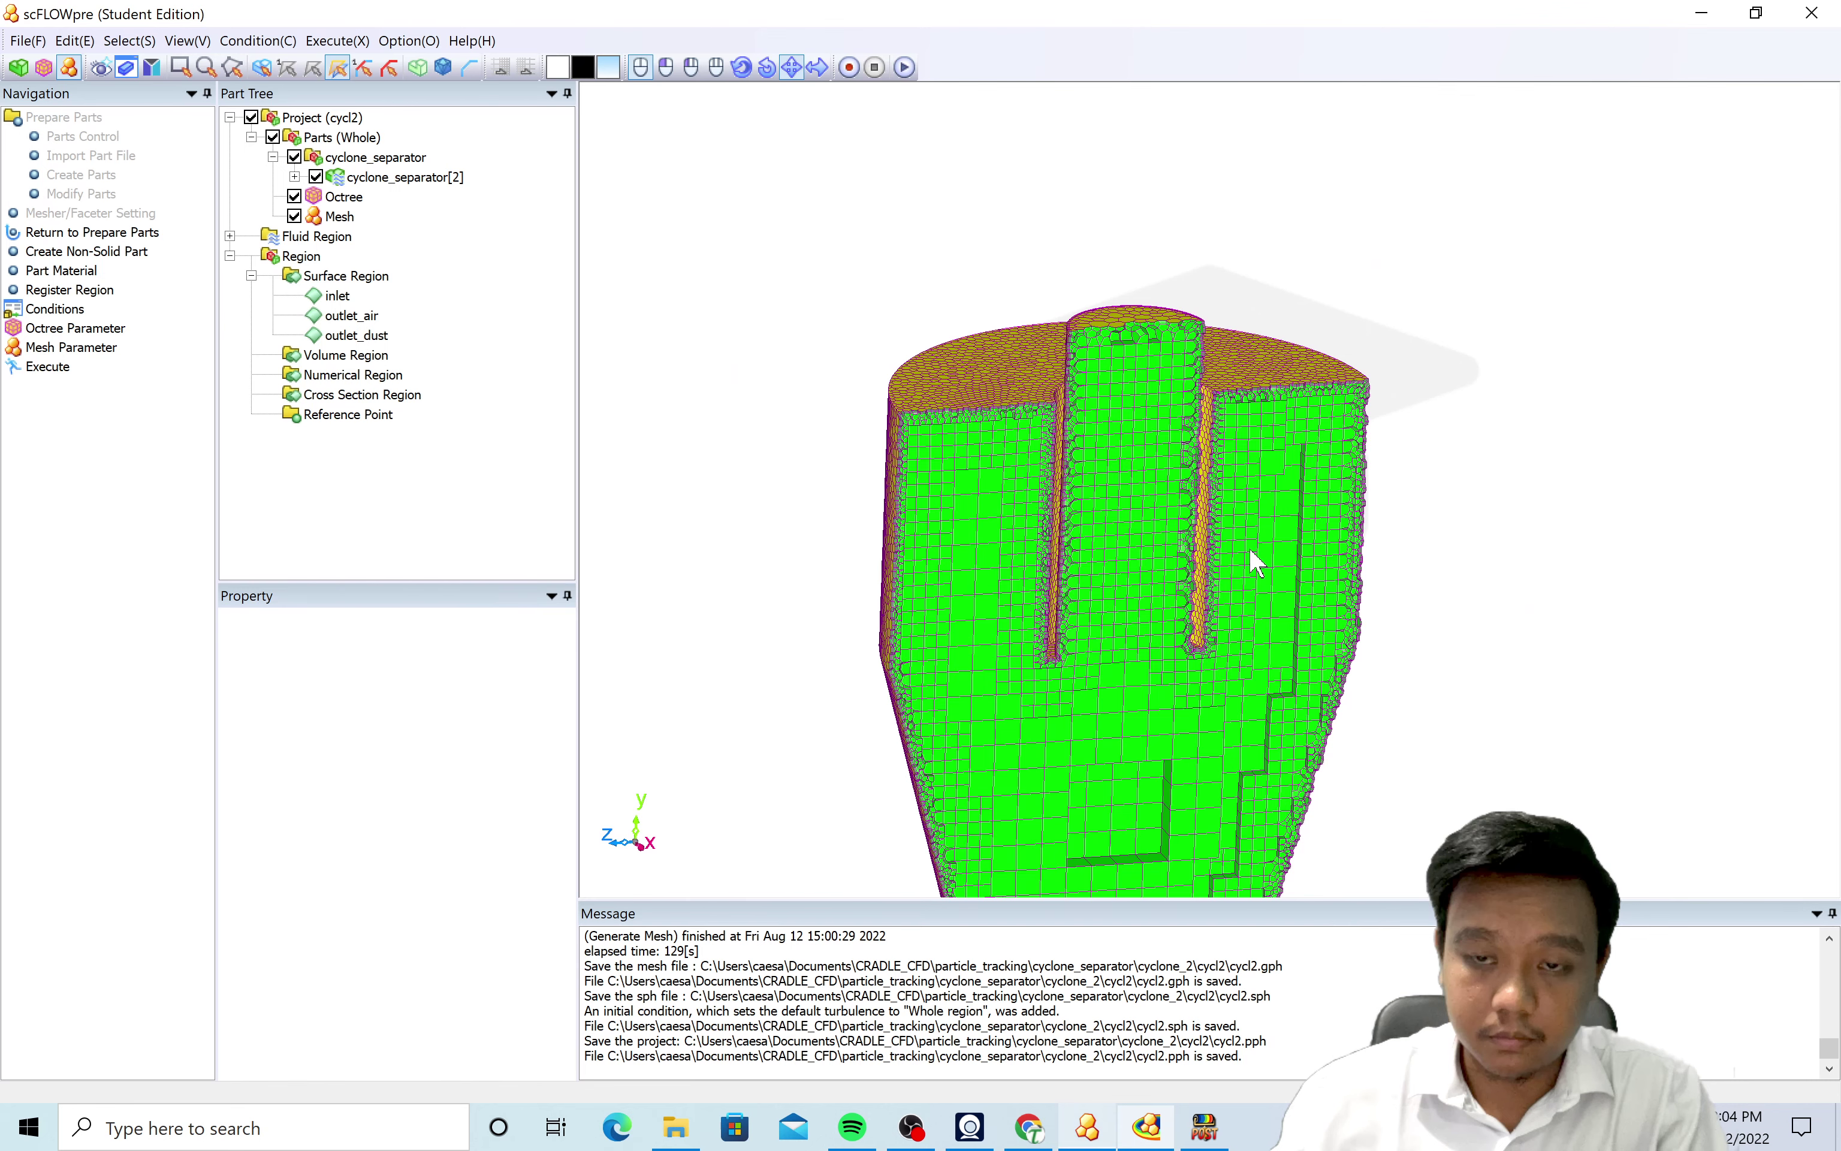
{"action": "left_click", "coordinate": [55, 308]}
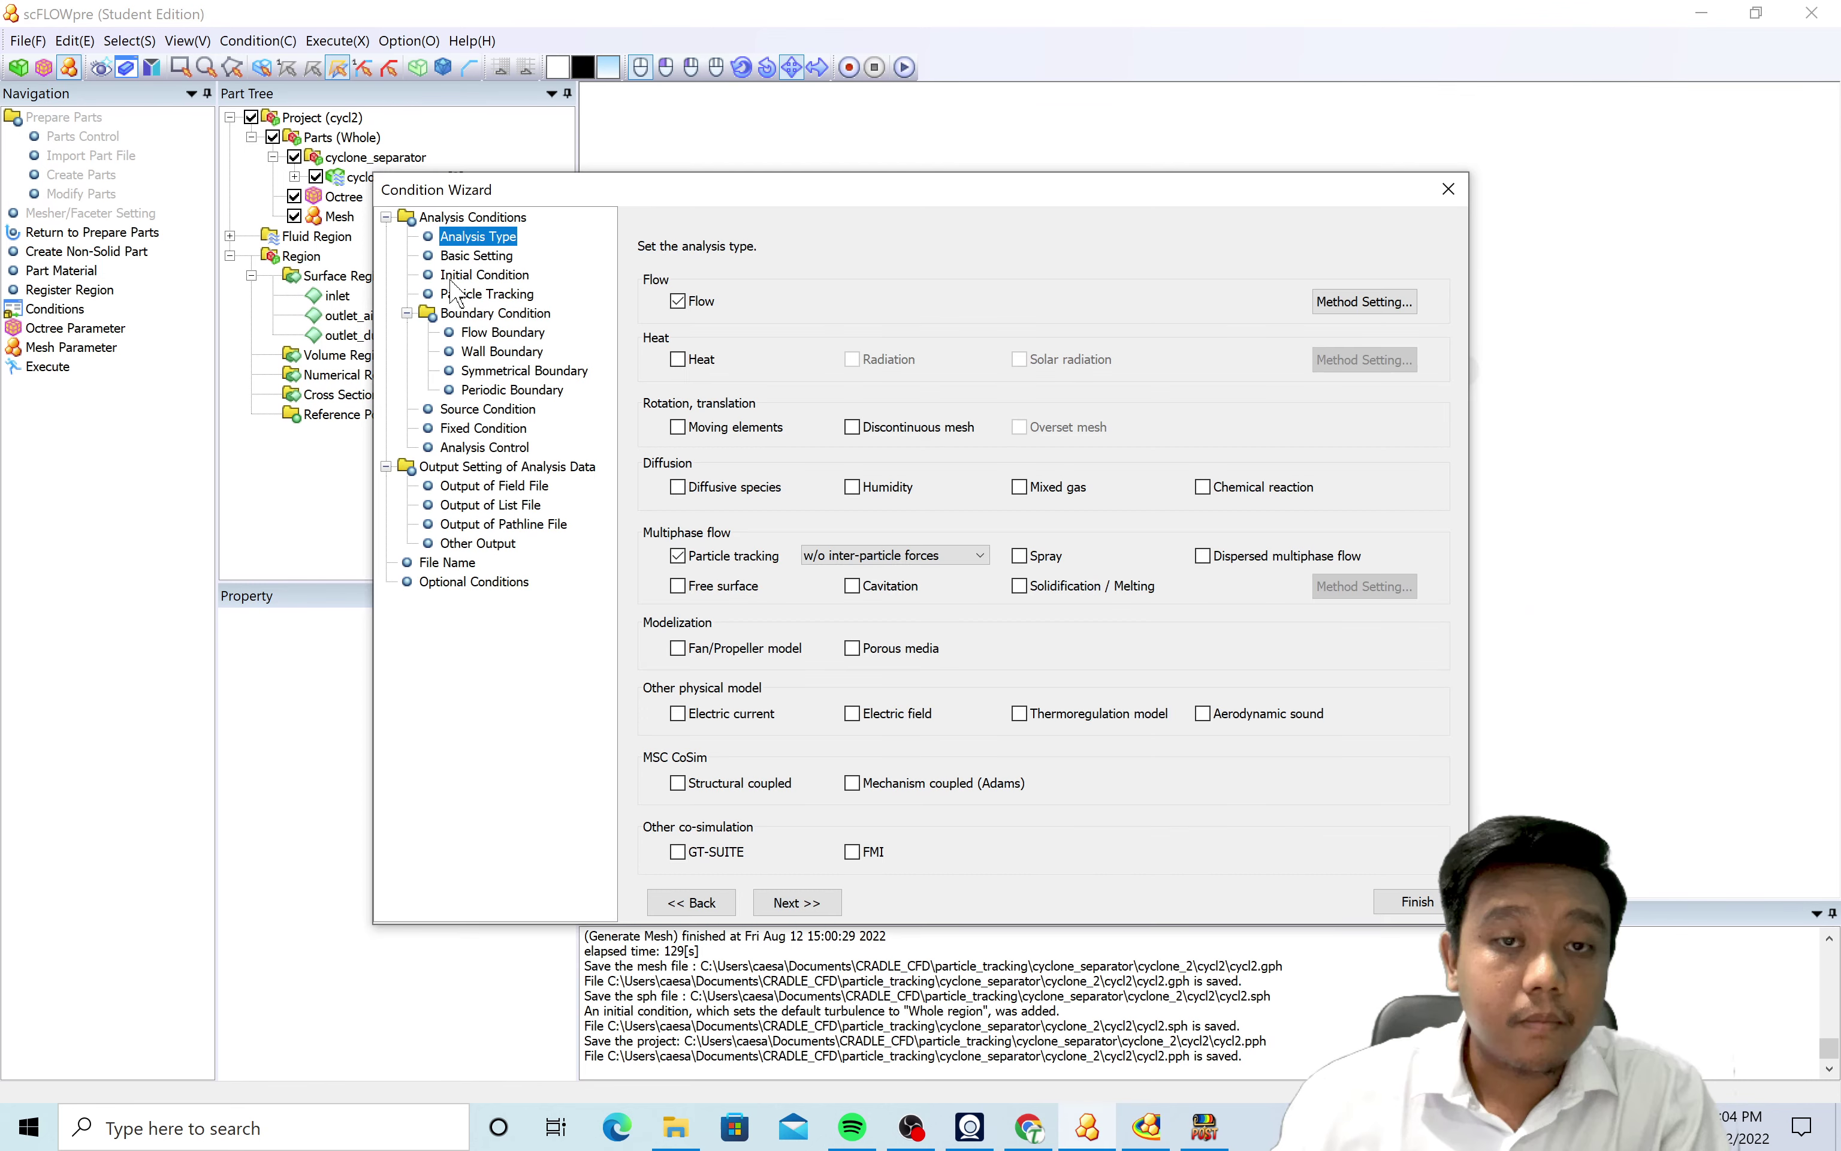
{"action": "left_click", "coordinate": [456, 293]}
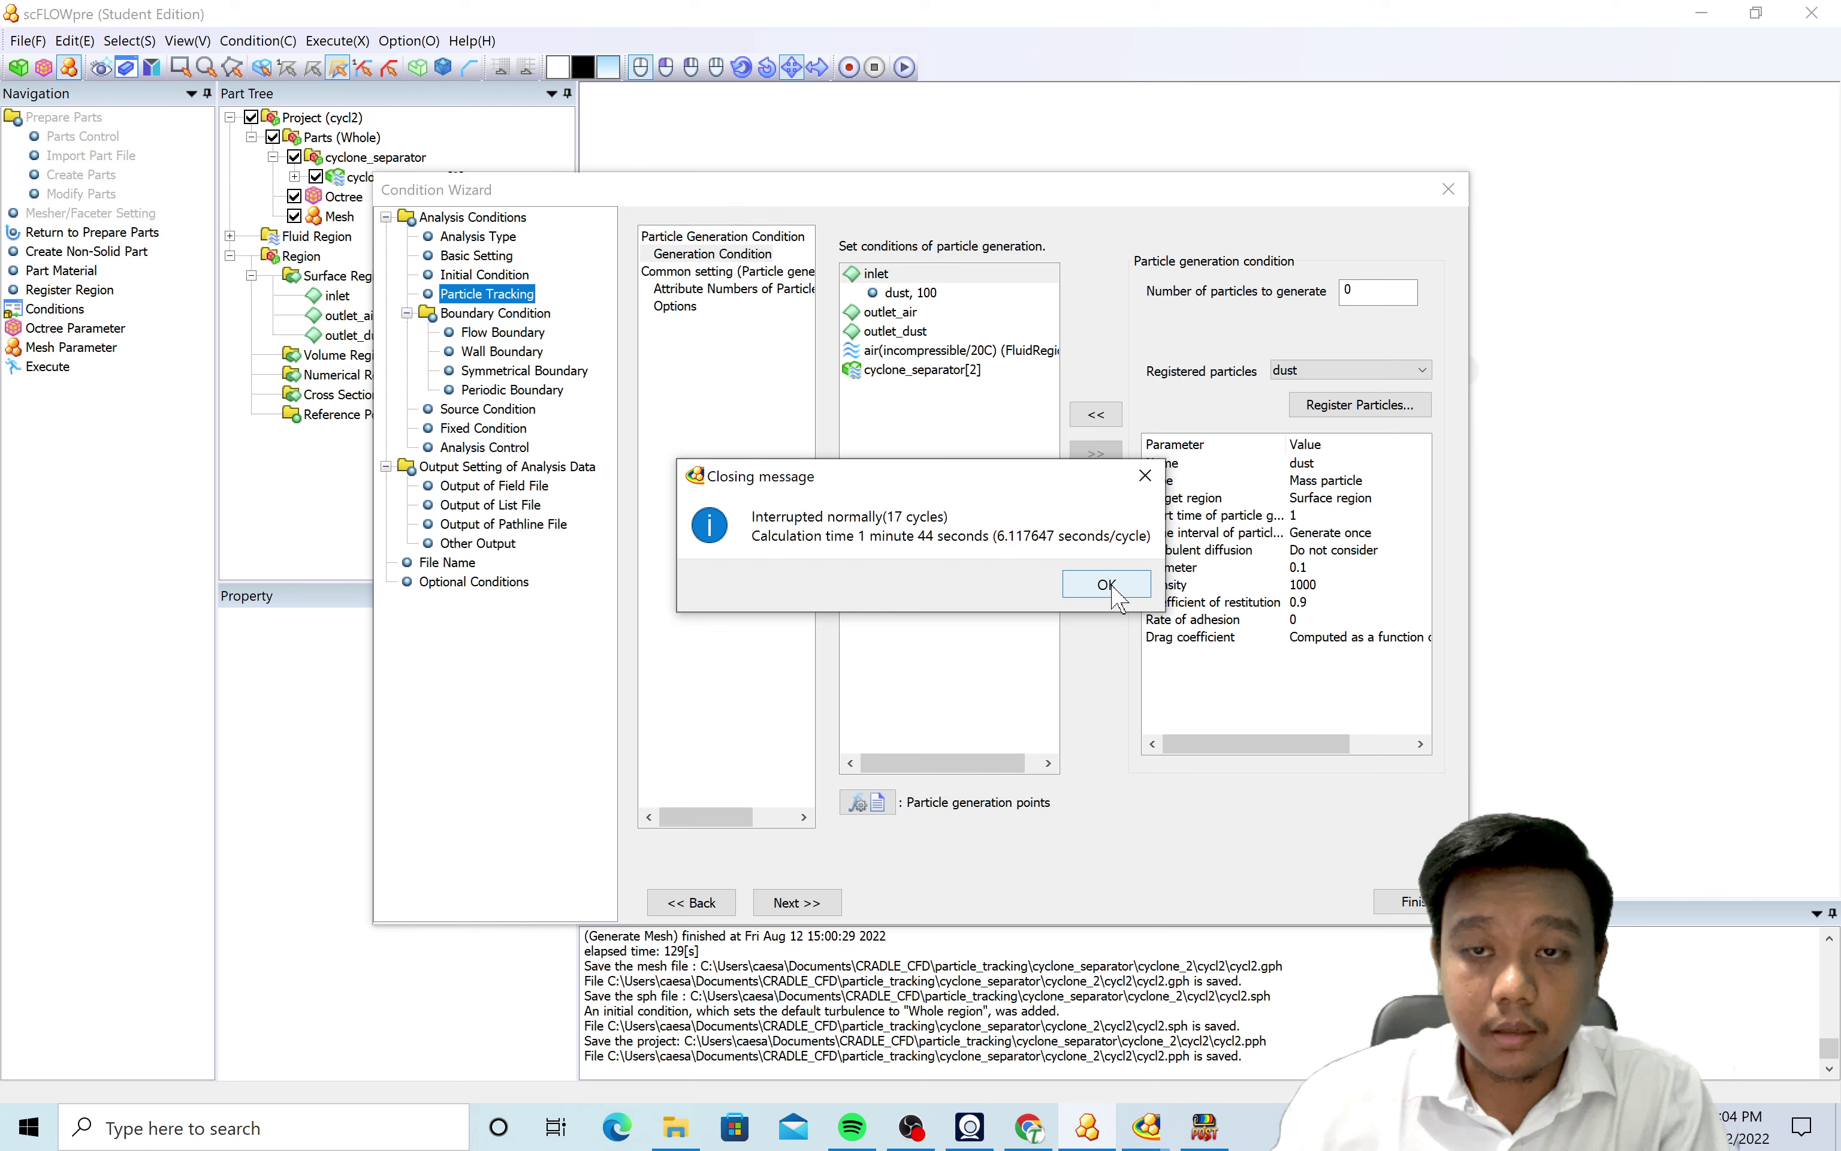
{"action": "left_click", "coordinate": [1107, 584]}
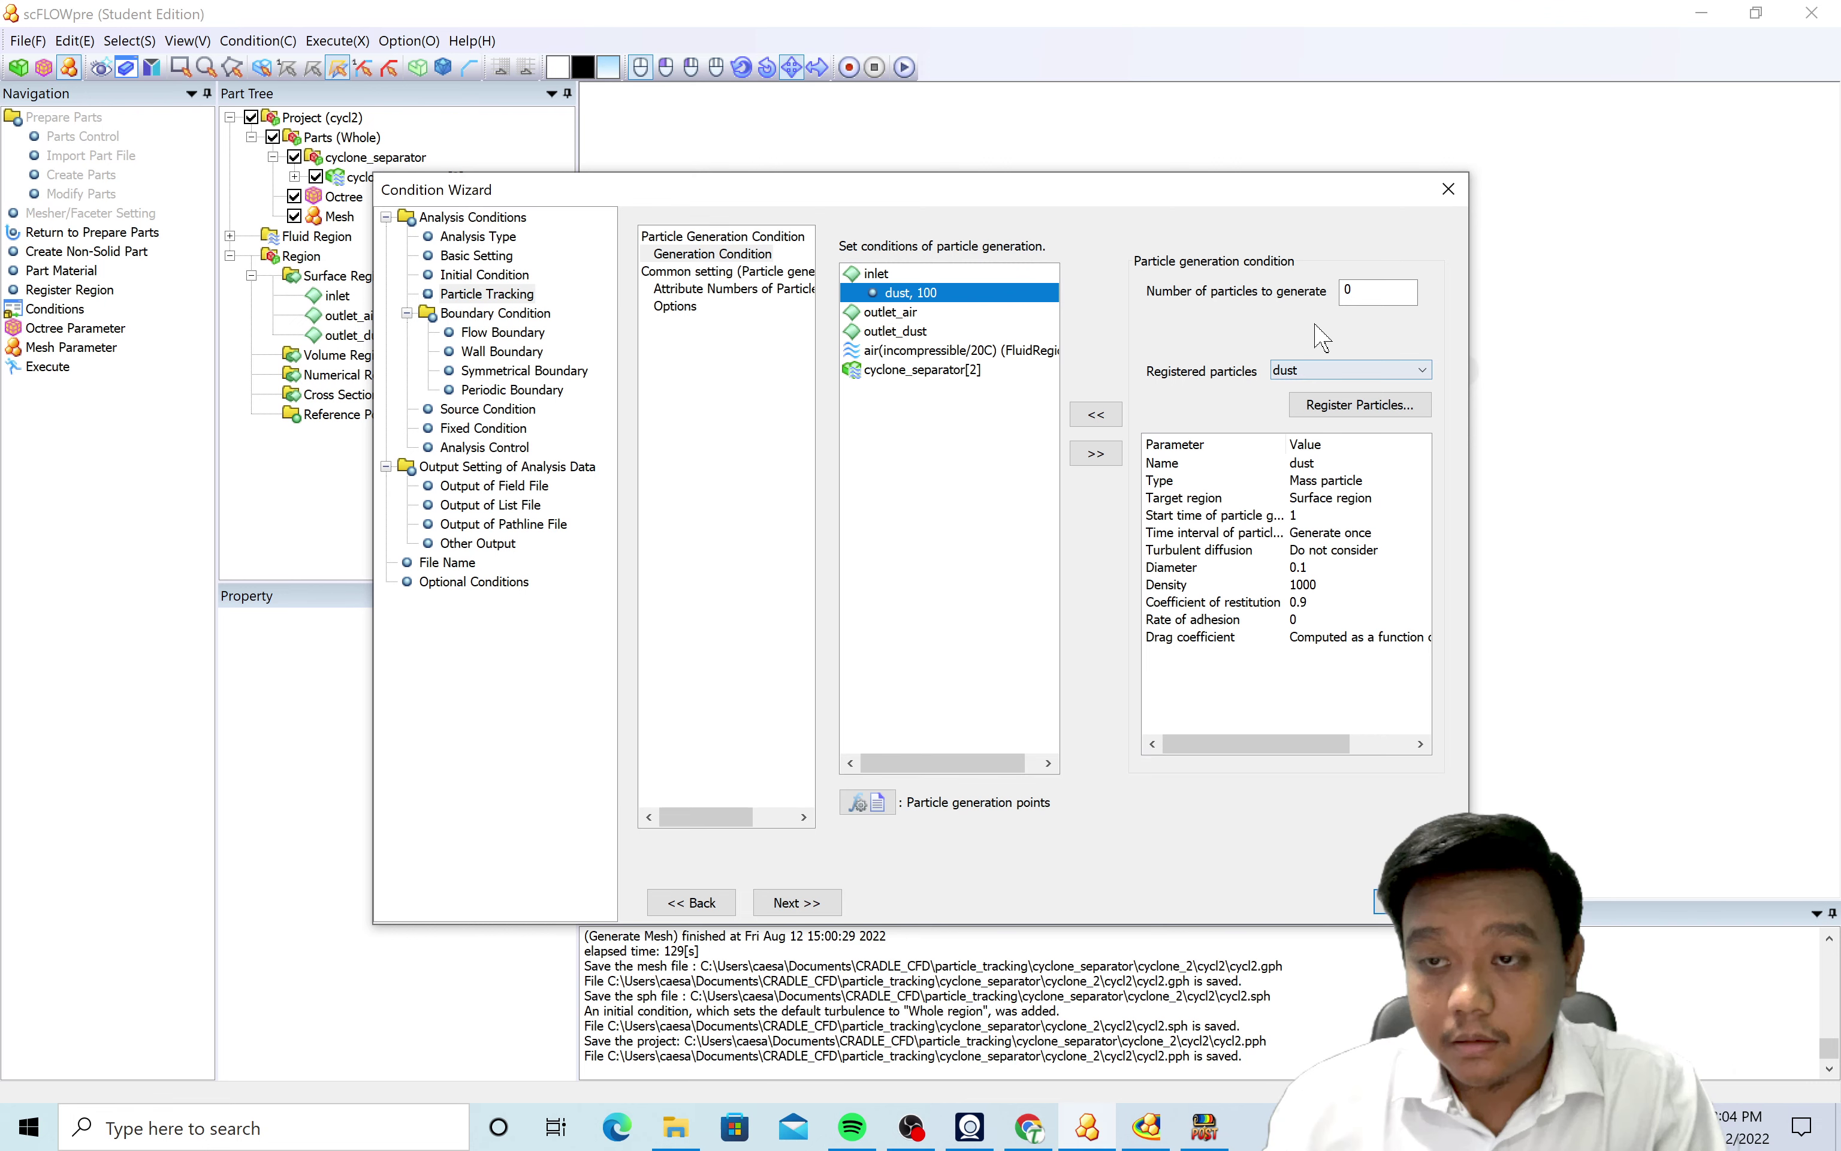
Switch to scFLOWpost and check the cycles available for the loaded cycl2_10.fph field file.
{"action": "key", "text": "alt+Tab"}
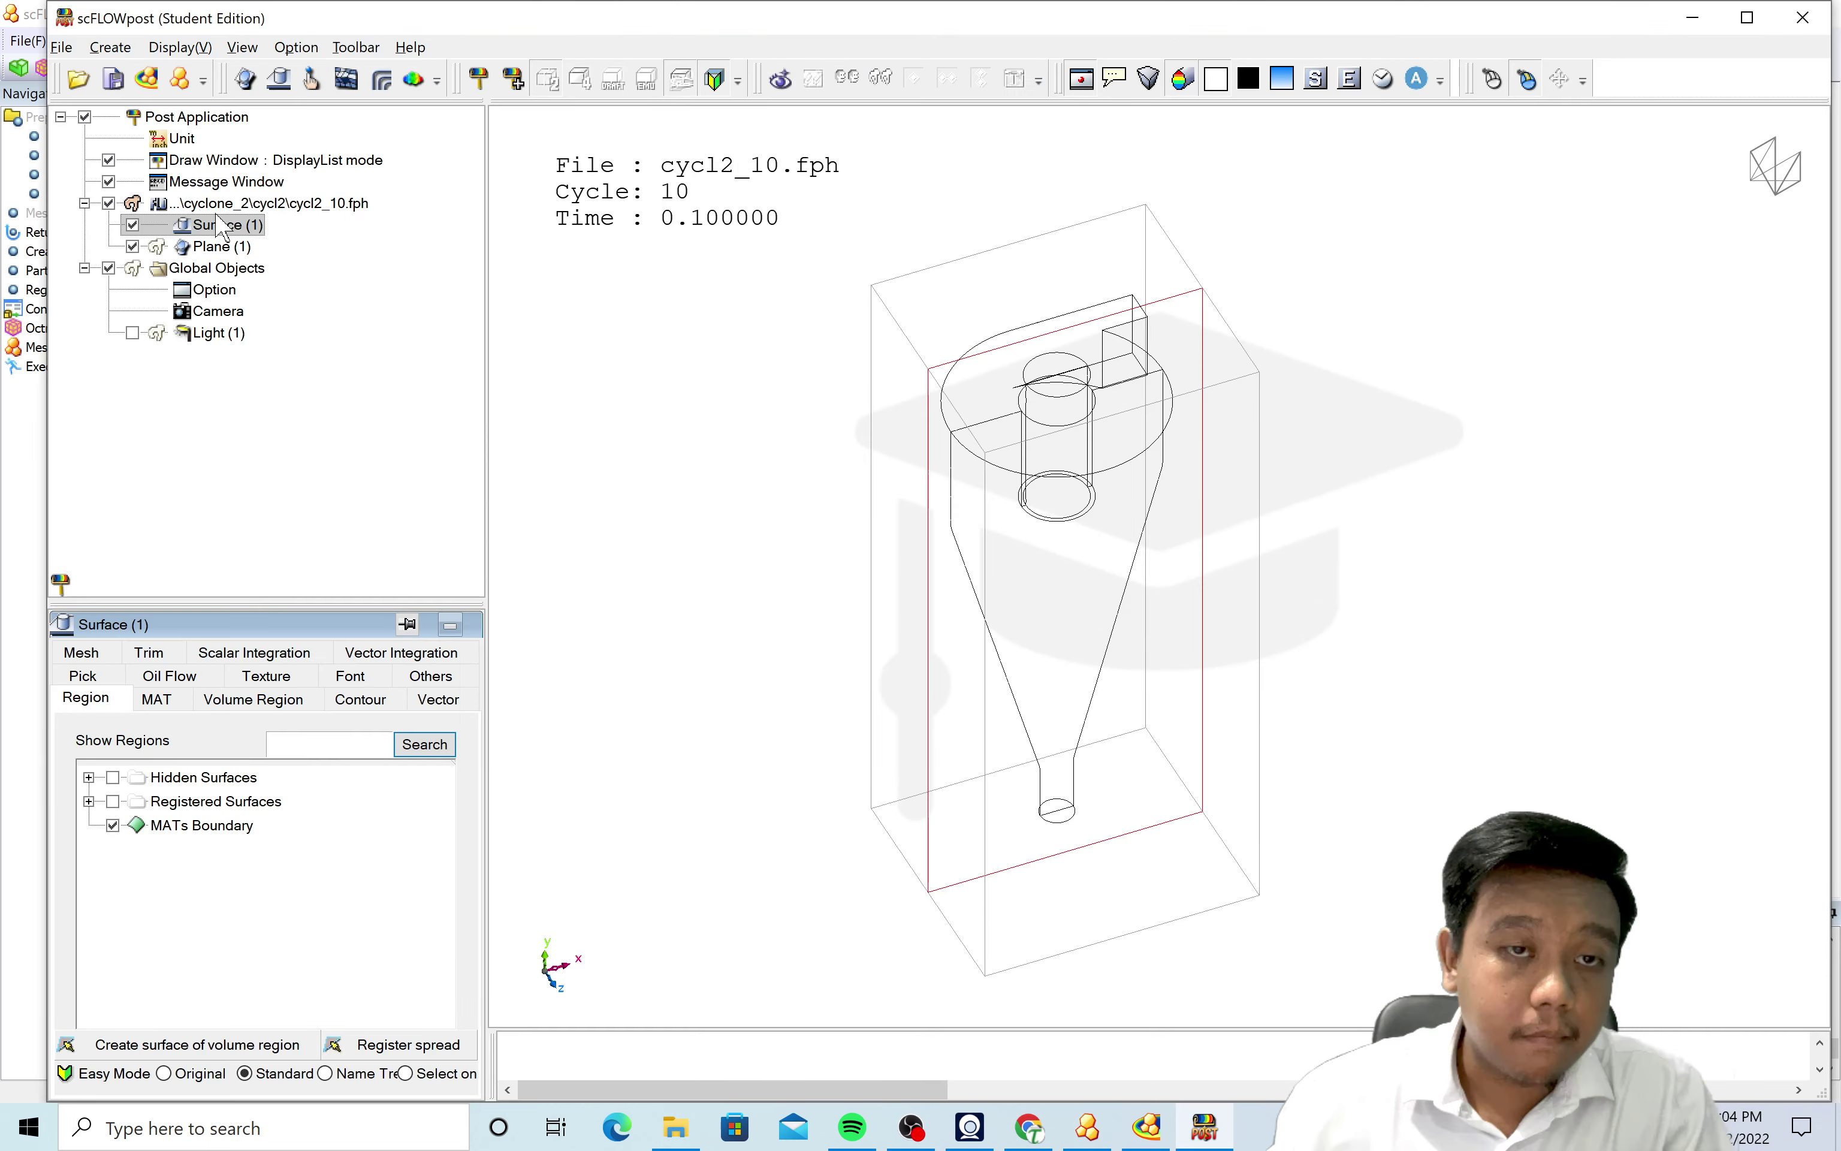
{"action": "left_click", "coordinate": [220, 206]}
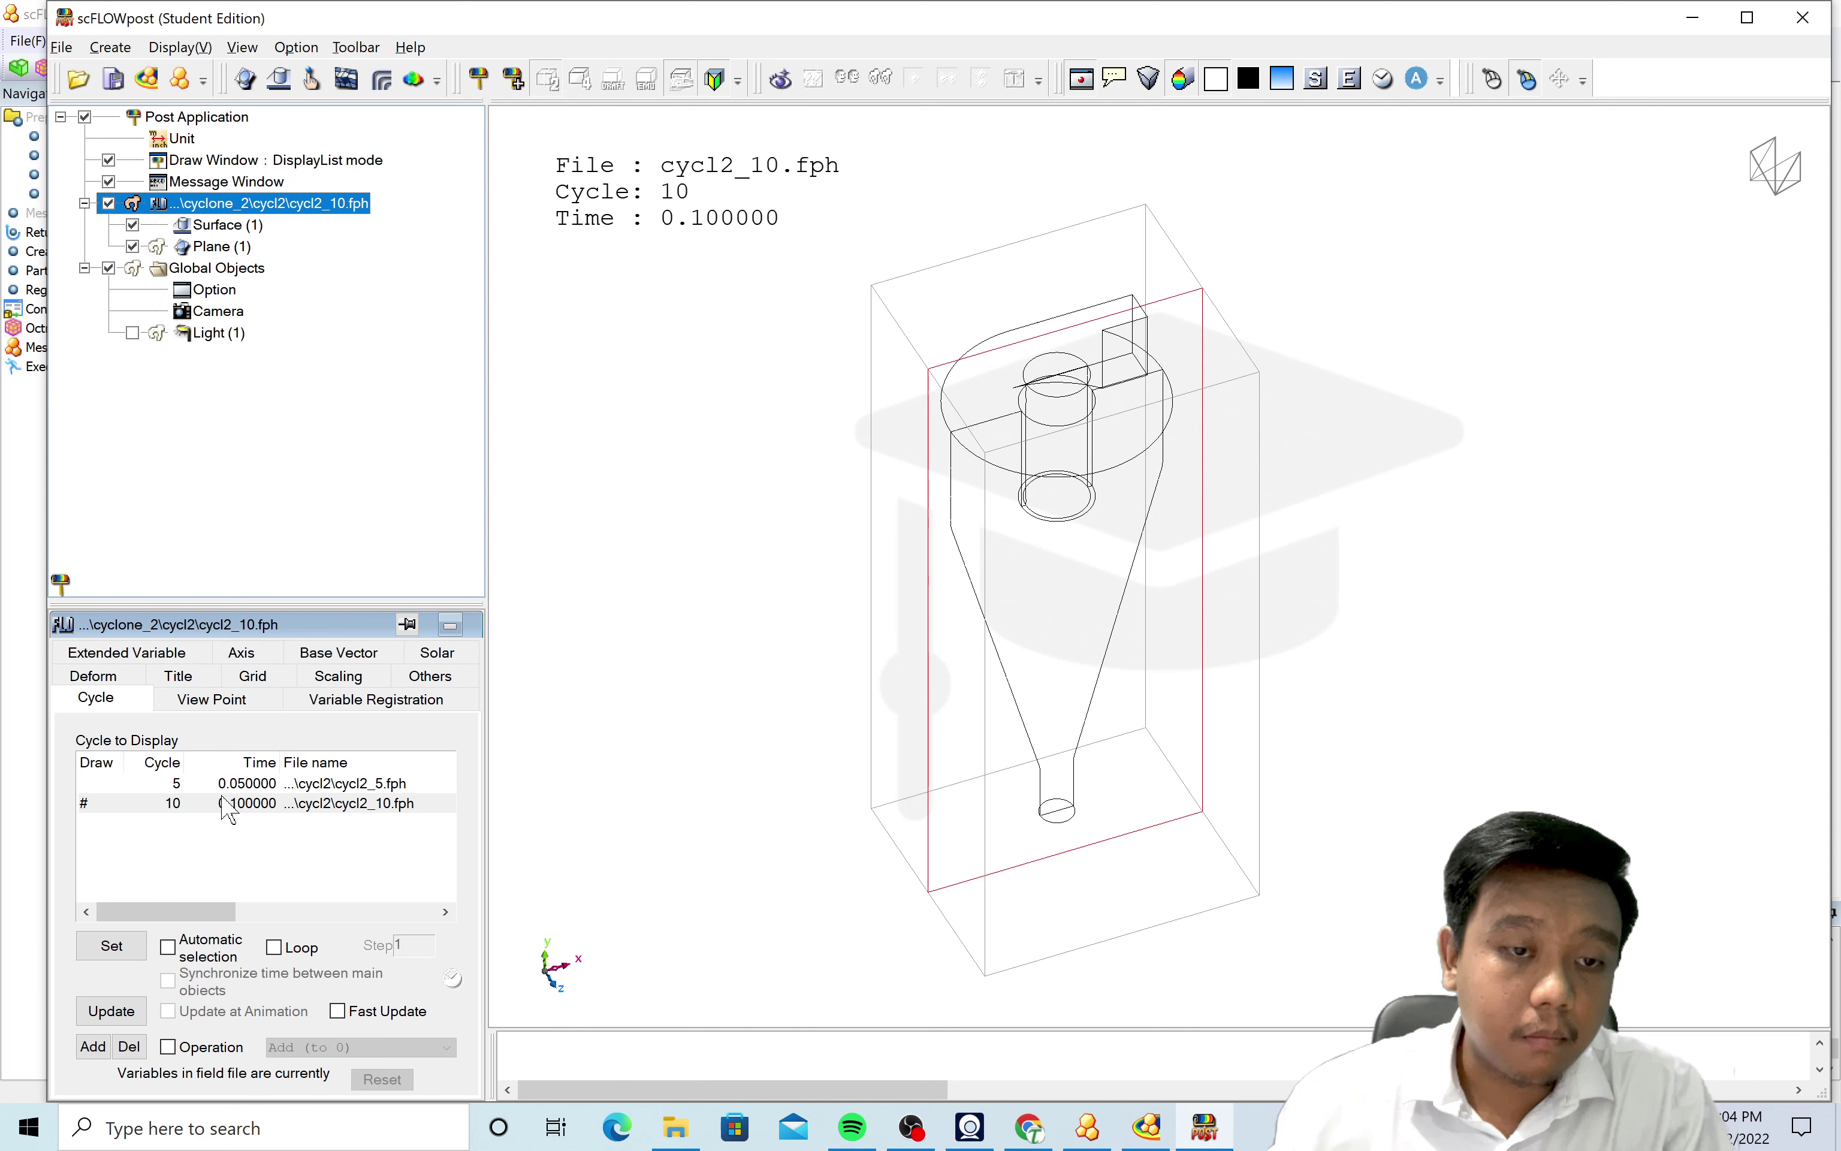
{"action": "left_click", "coordinate": [222, 790]}
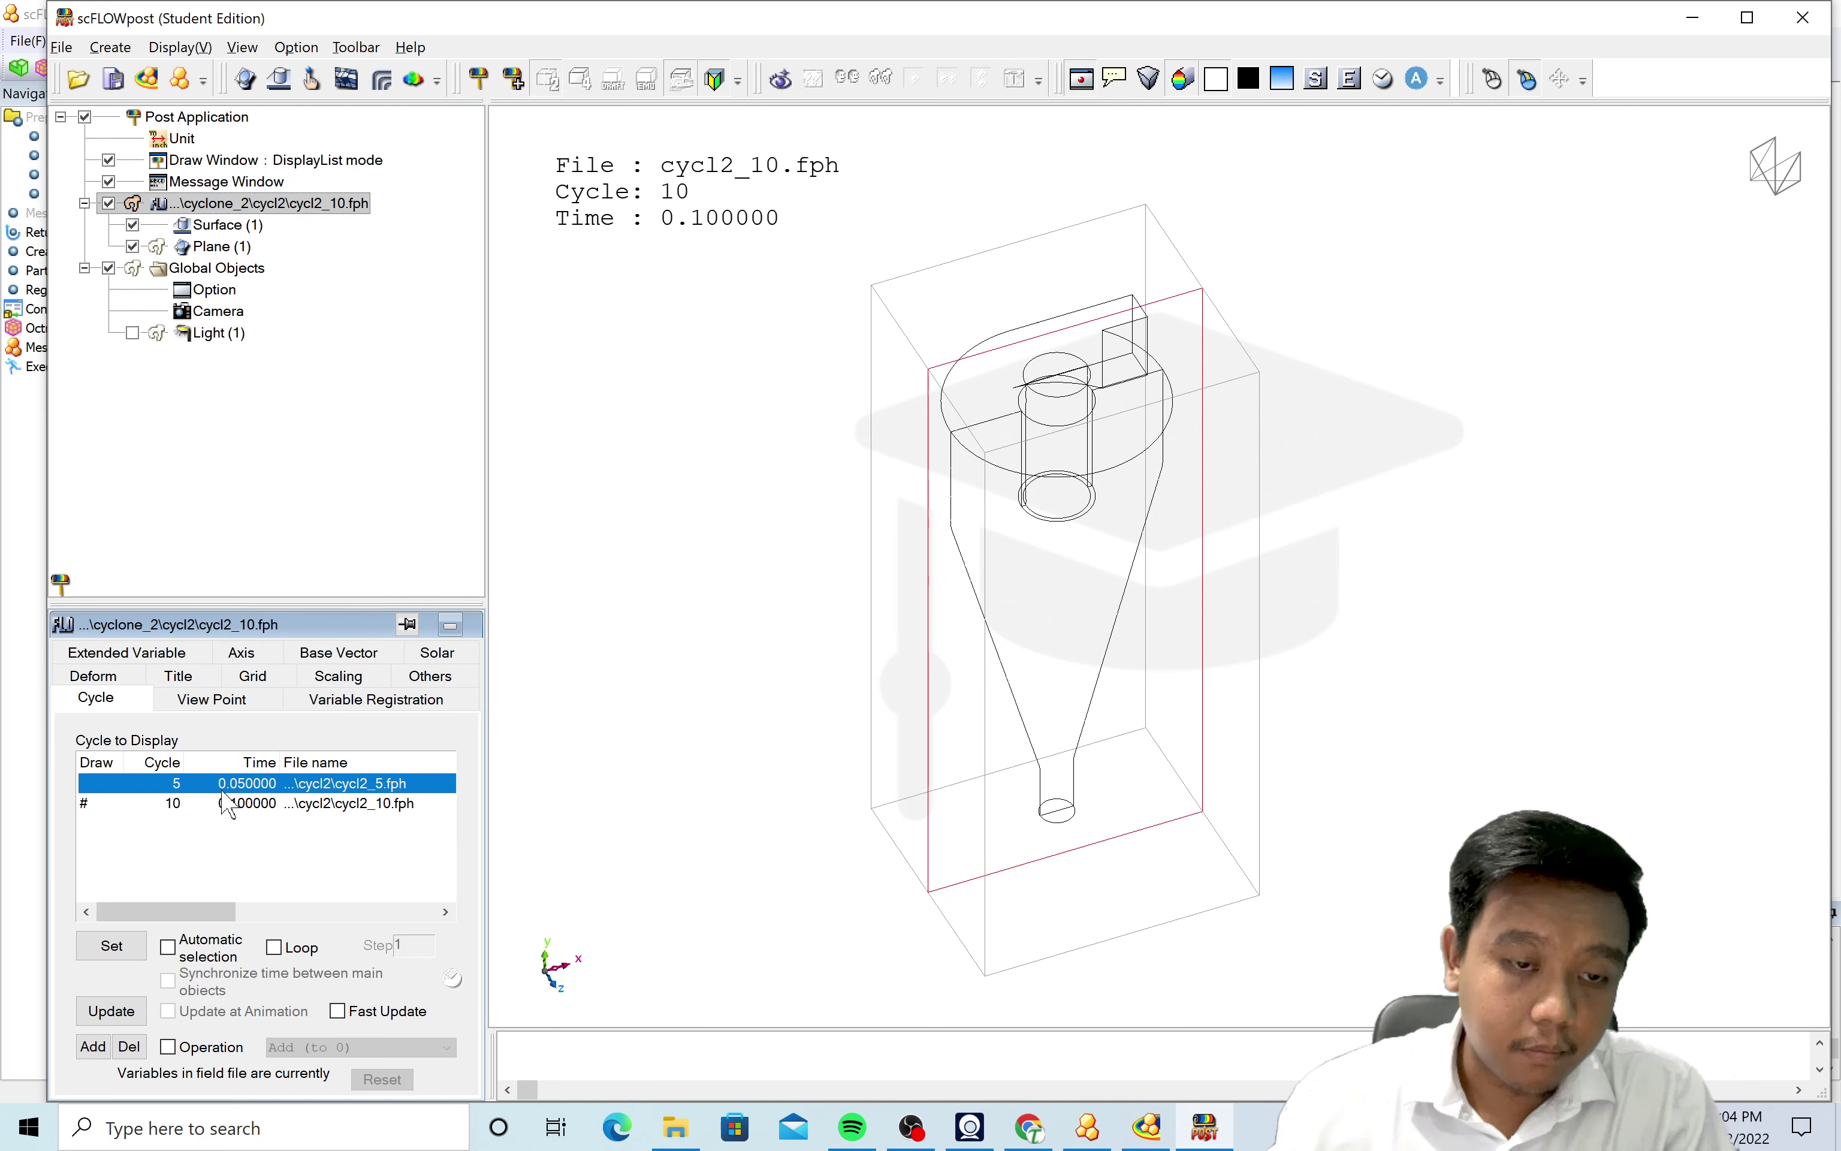
{"action": "double_click", "coordinate": [223, 792]}
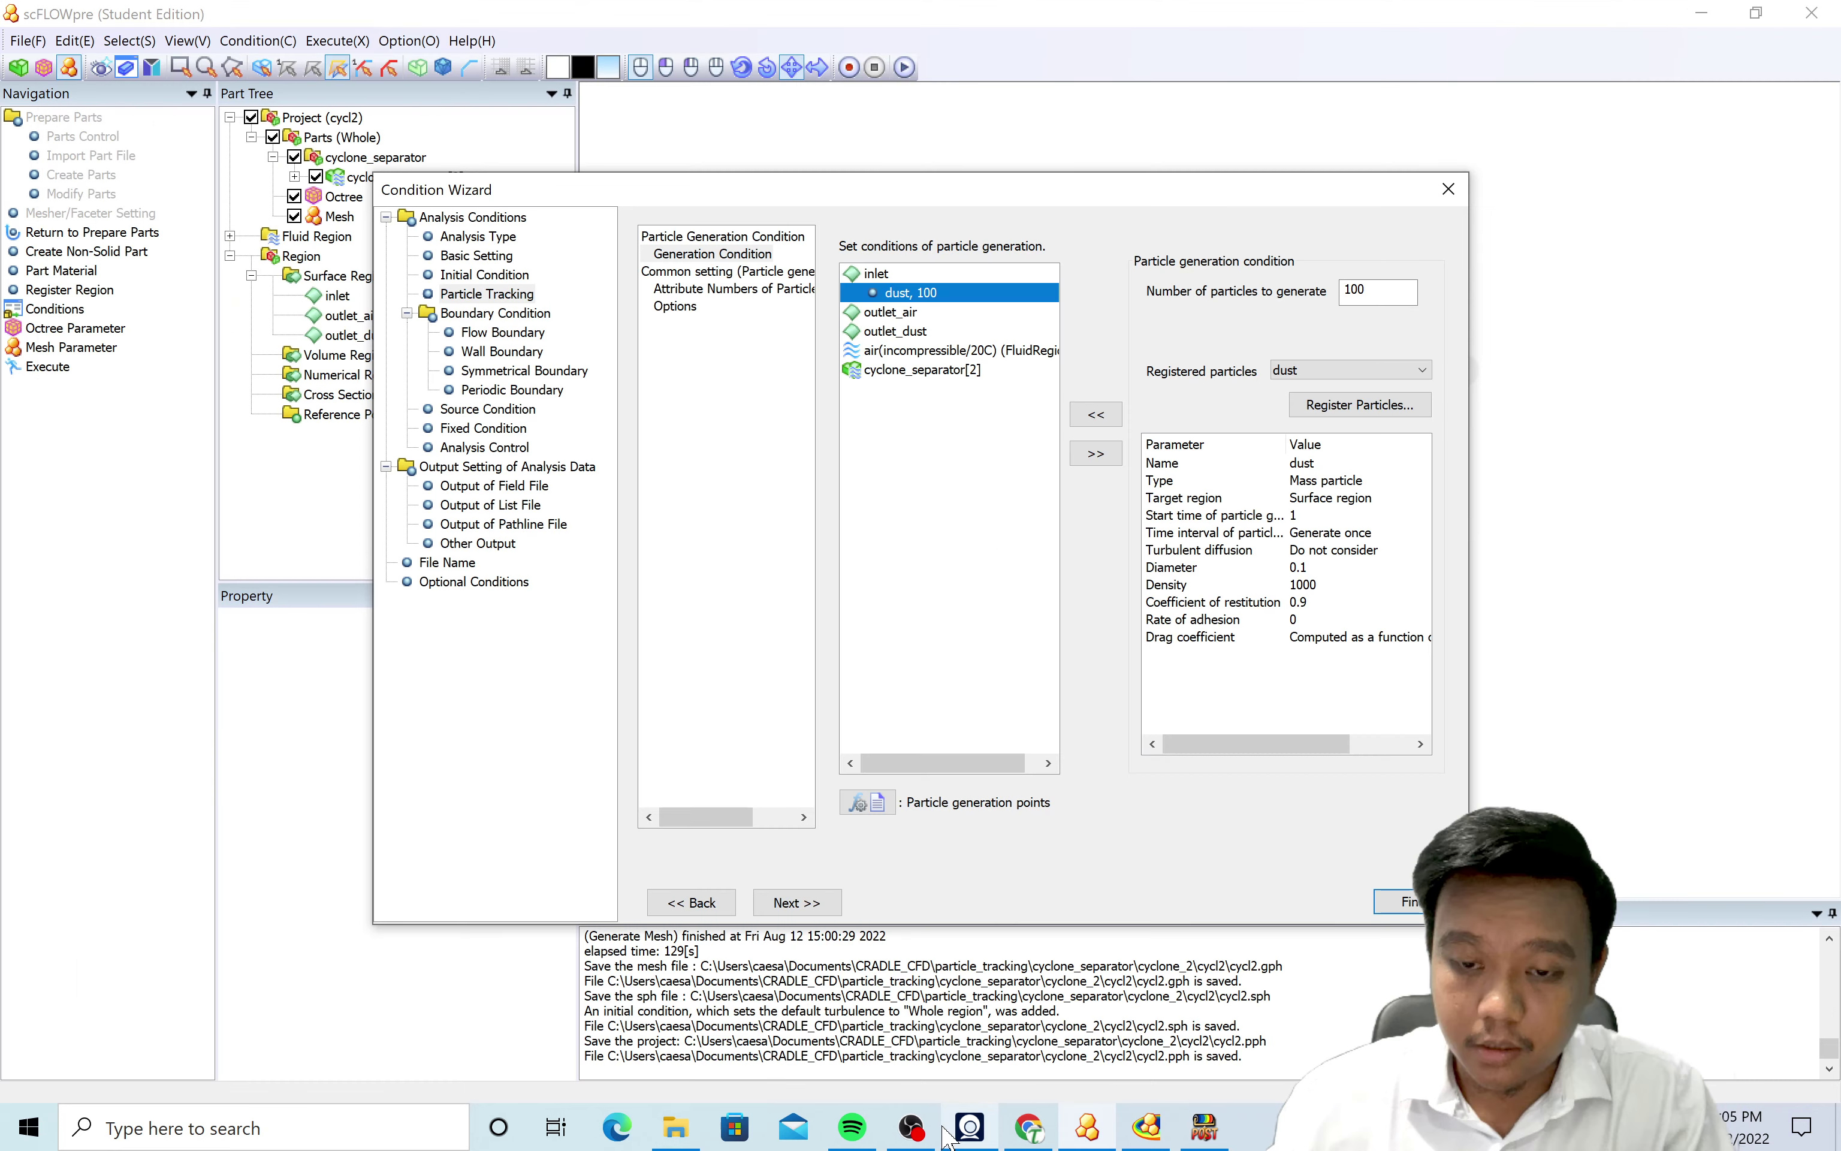
{"action": "left_click", "coordinate": [969, 1126]}
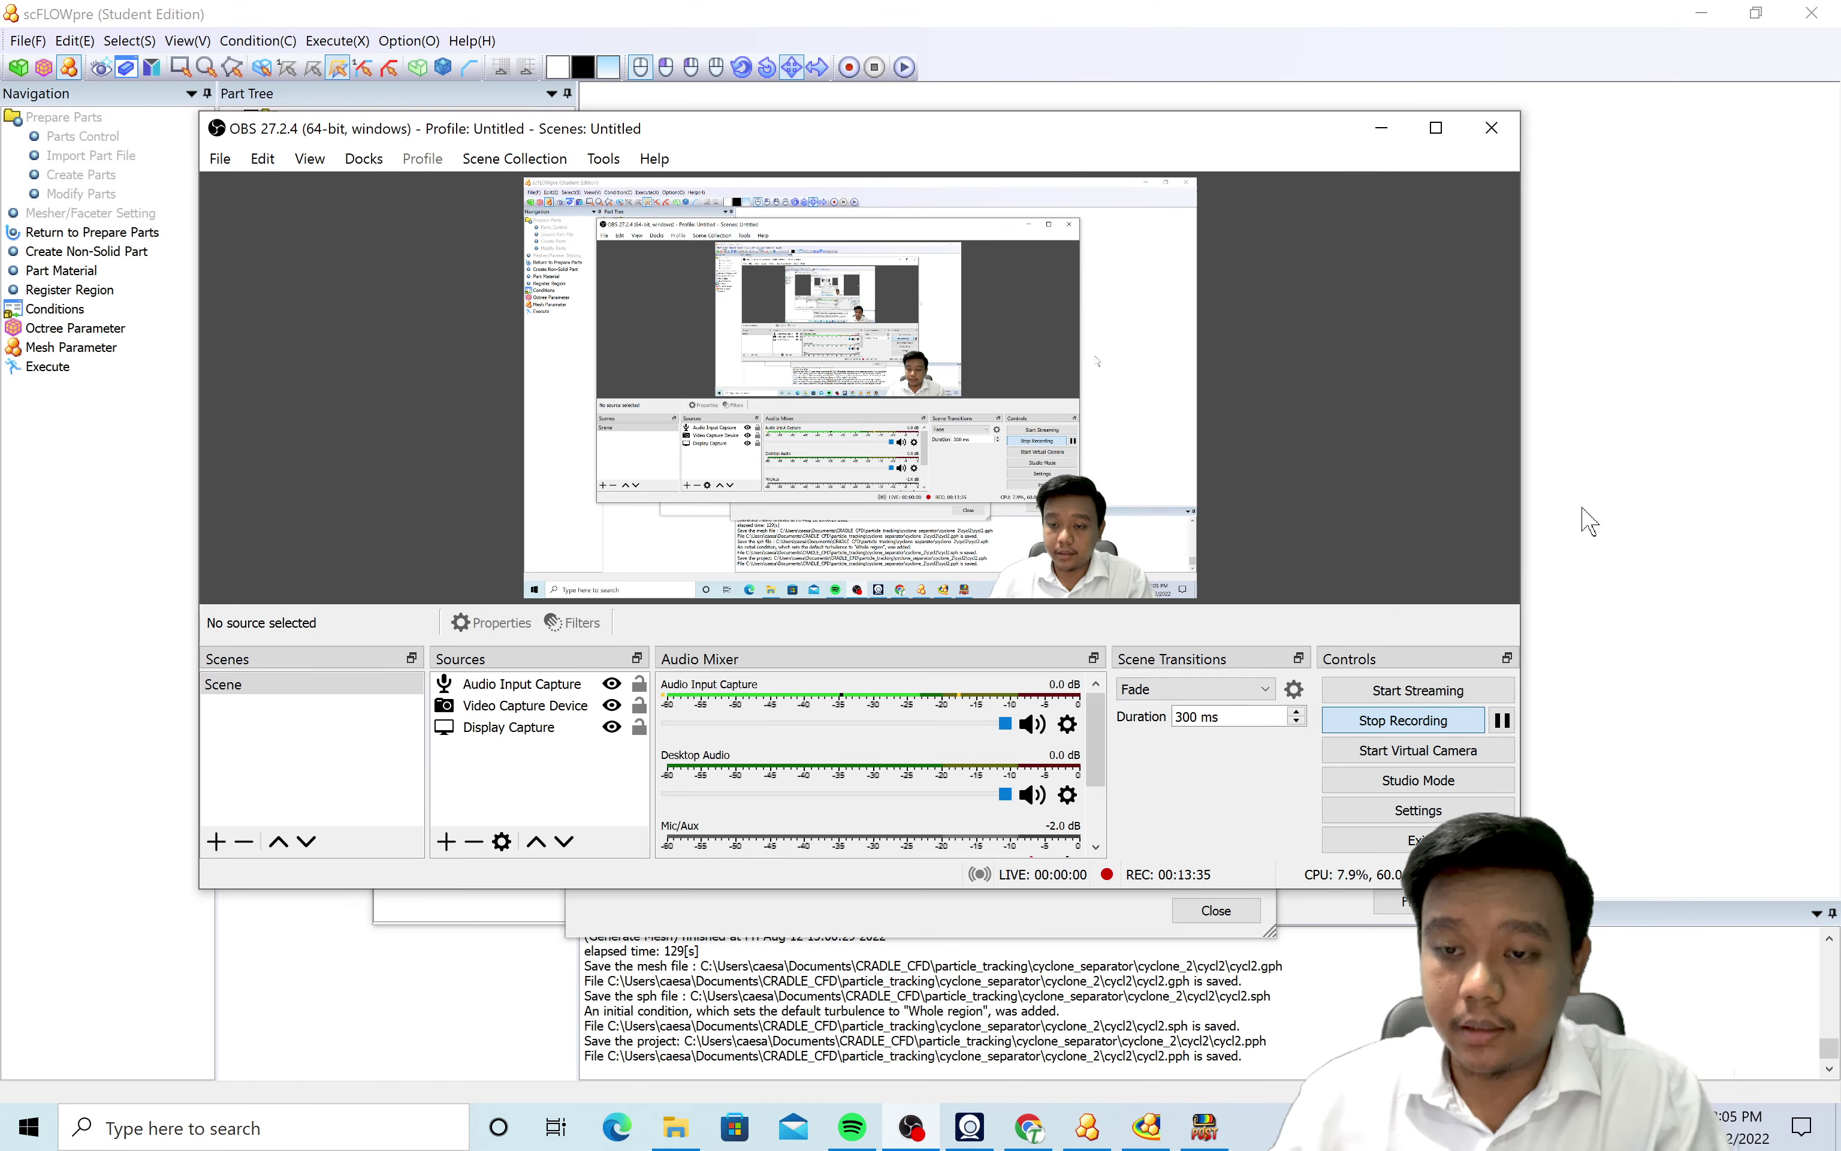
{"action": "left_click", "coordinate": [1666, 523]}
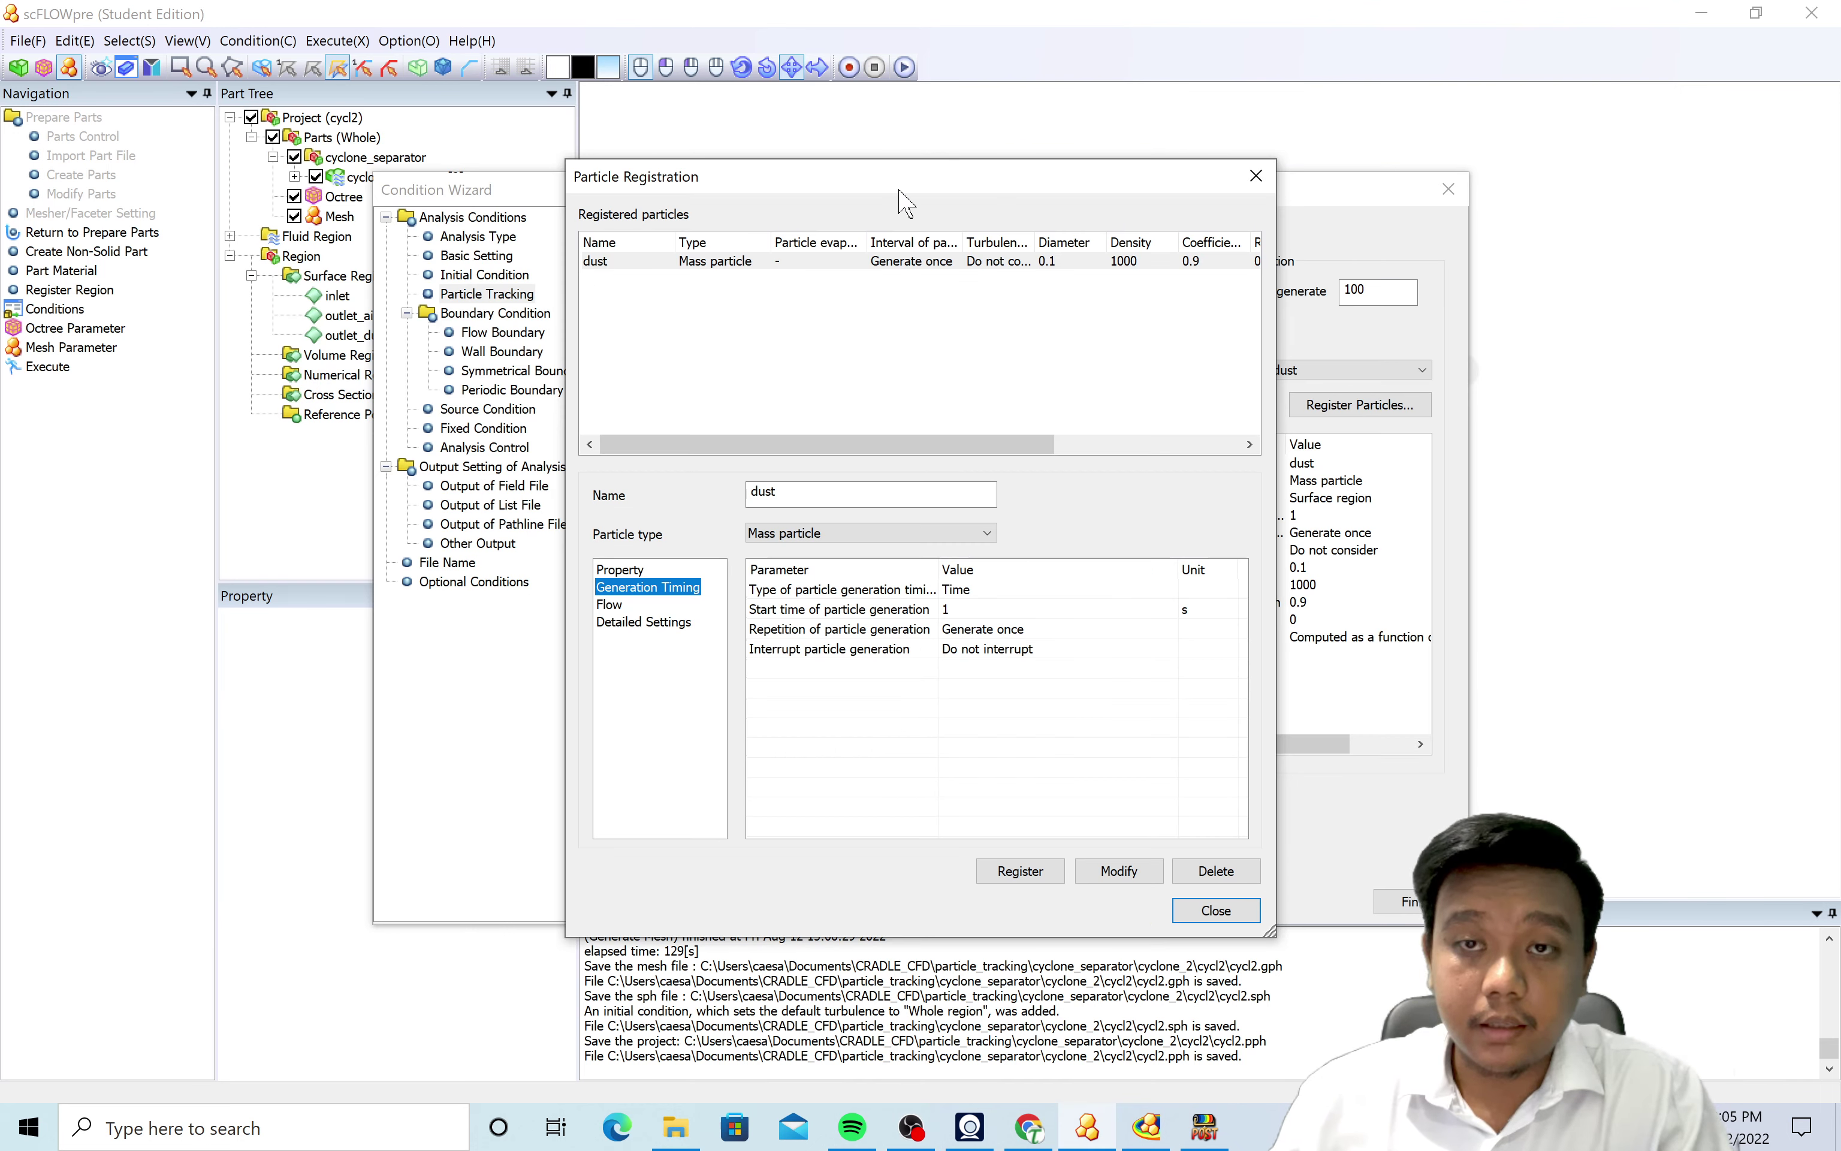
Set the dust particle's generation timing to Cycle, starting at cycle 10 with repeated generation.
{"action": "left_click_drag", "start_coordinate": [903, 203], "coordinate": [1093, 209]}
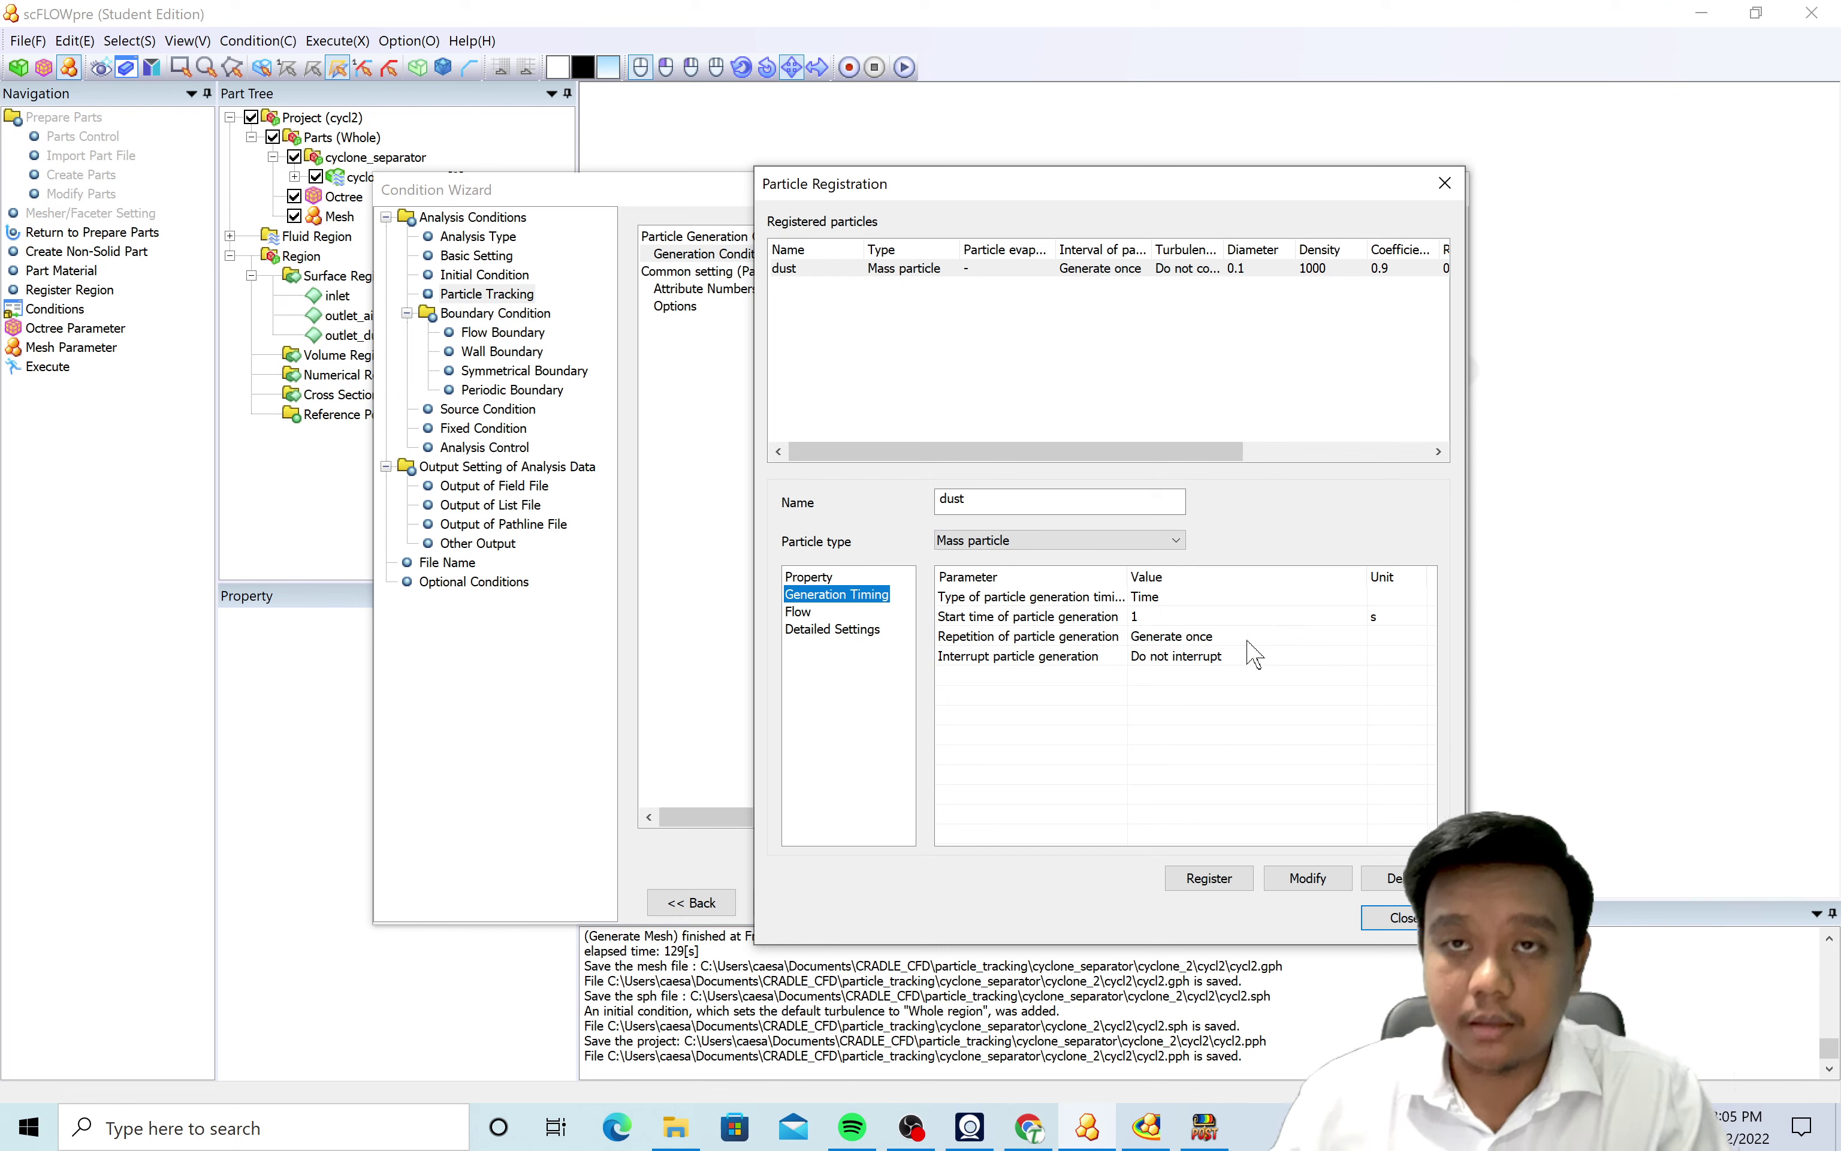
{"action": "left_click", "coordinate": [1172, 598]}
{"action": "left_click", "coordinate": [1186, 628]}
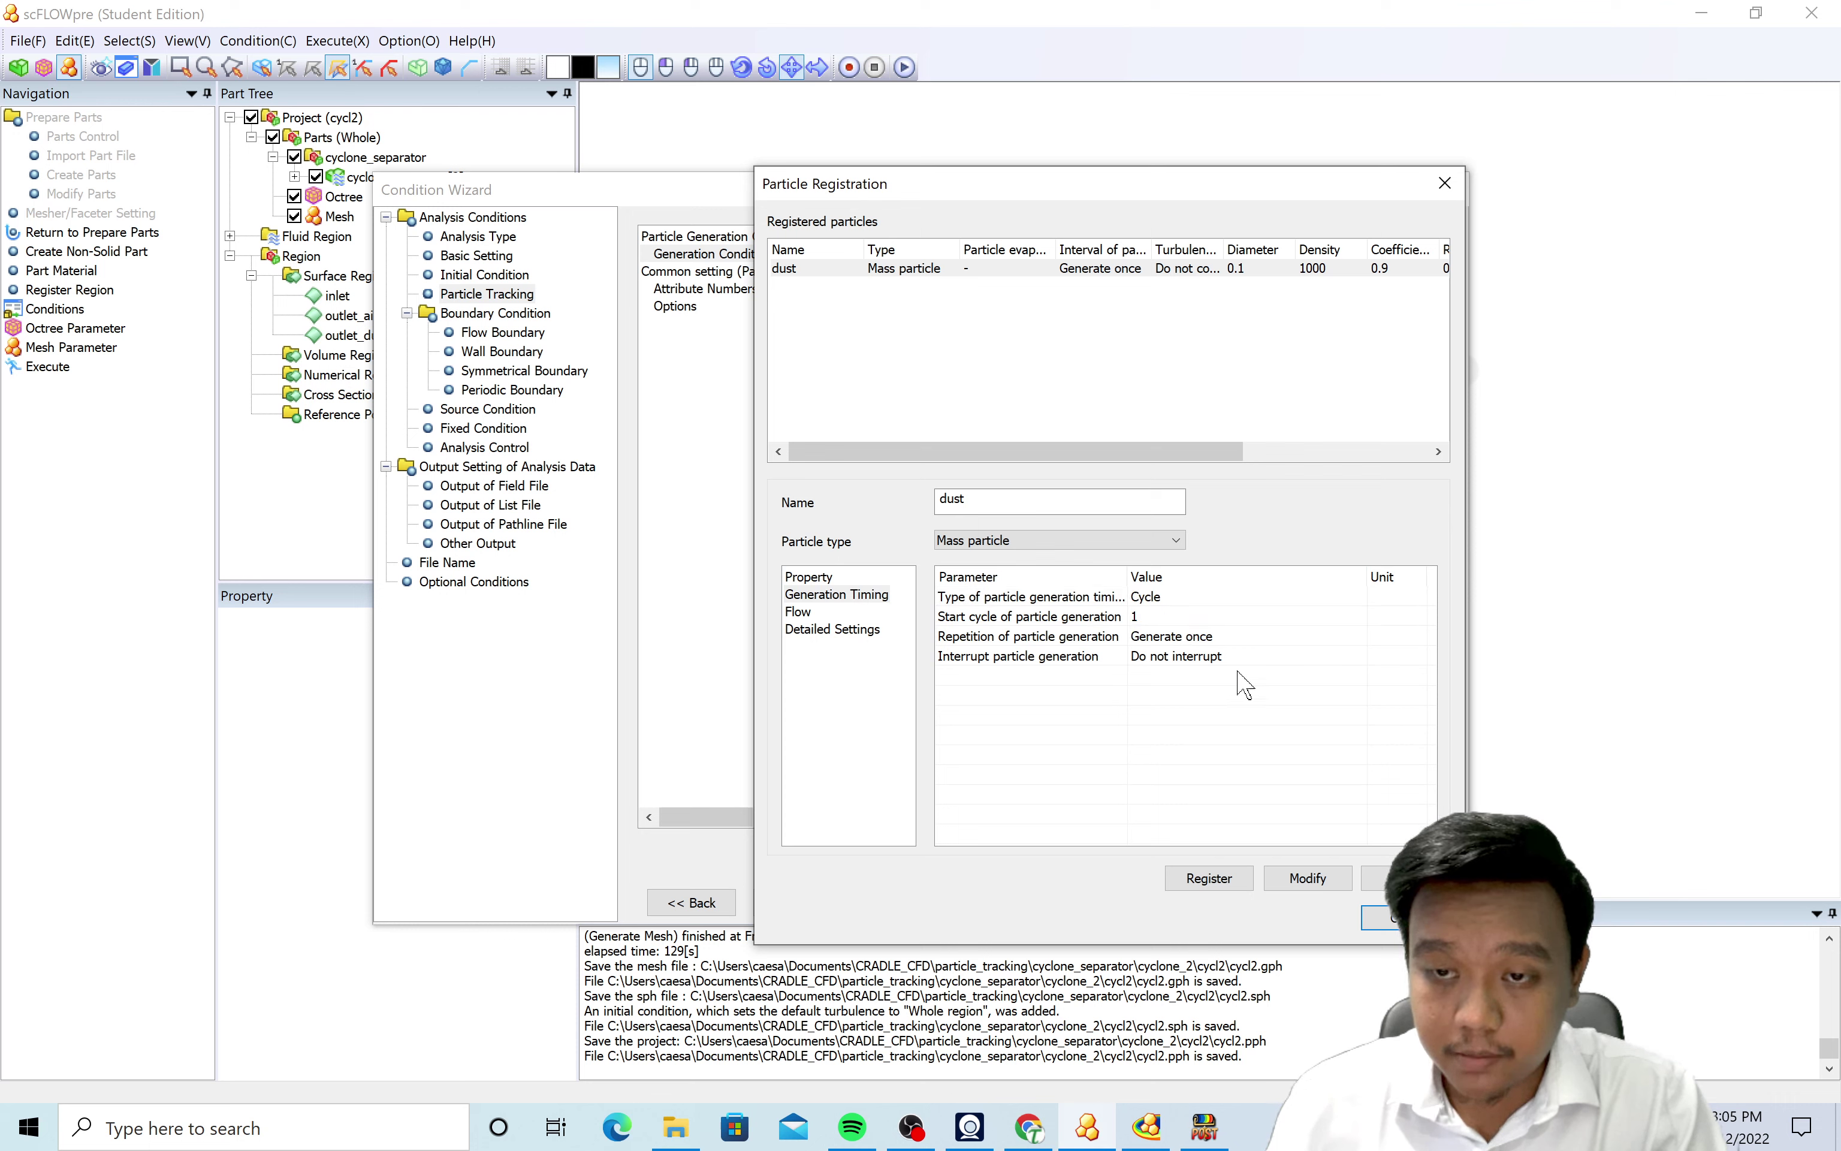
{"action": "left_click", "coordinate": [1157, 617]}
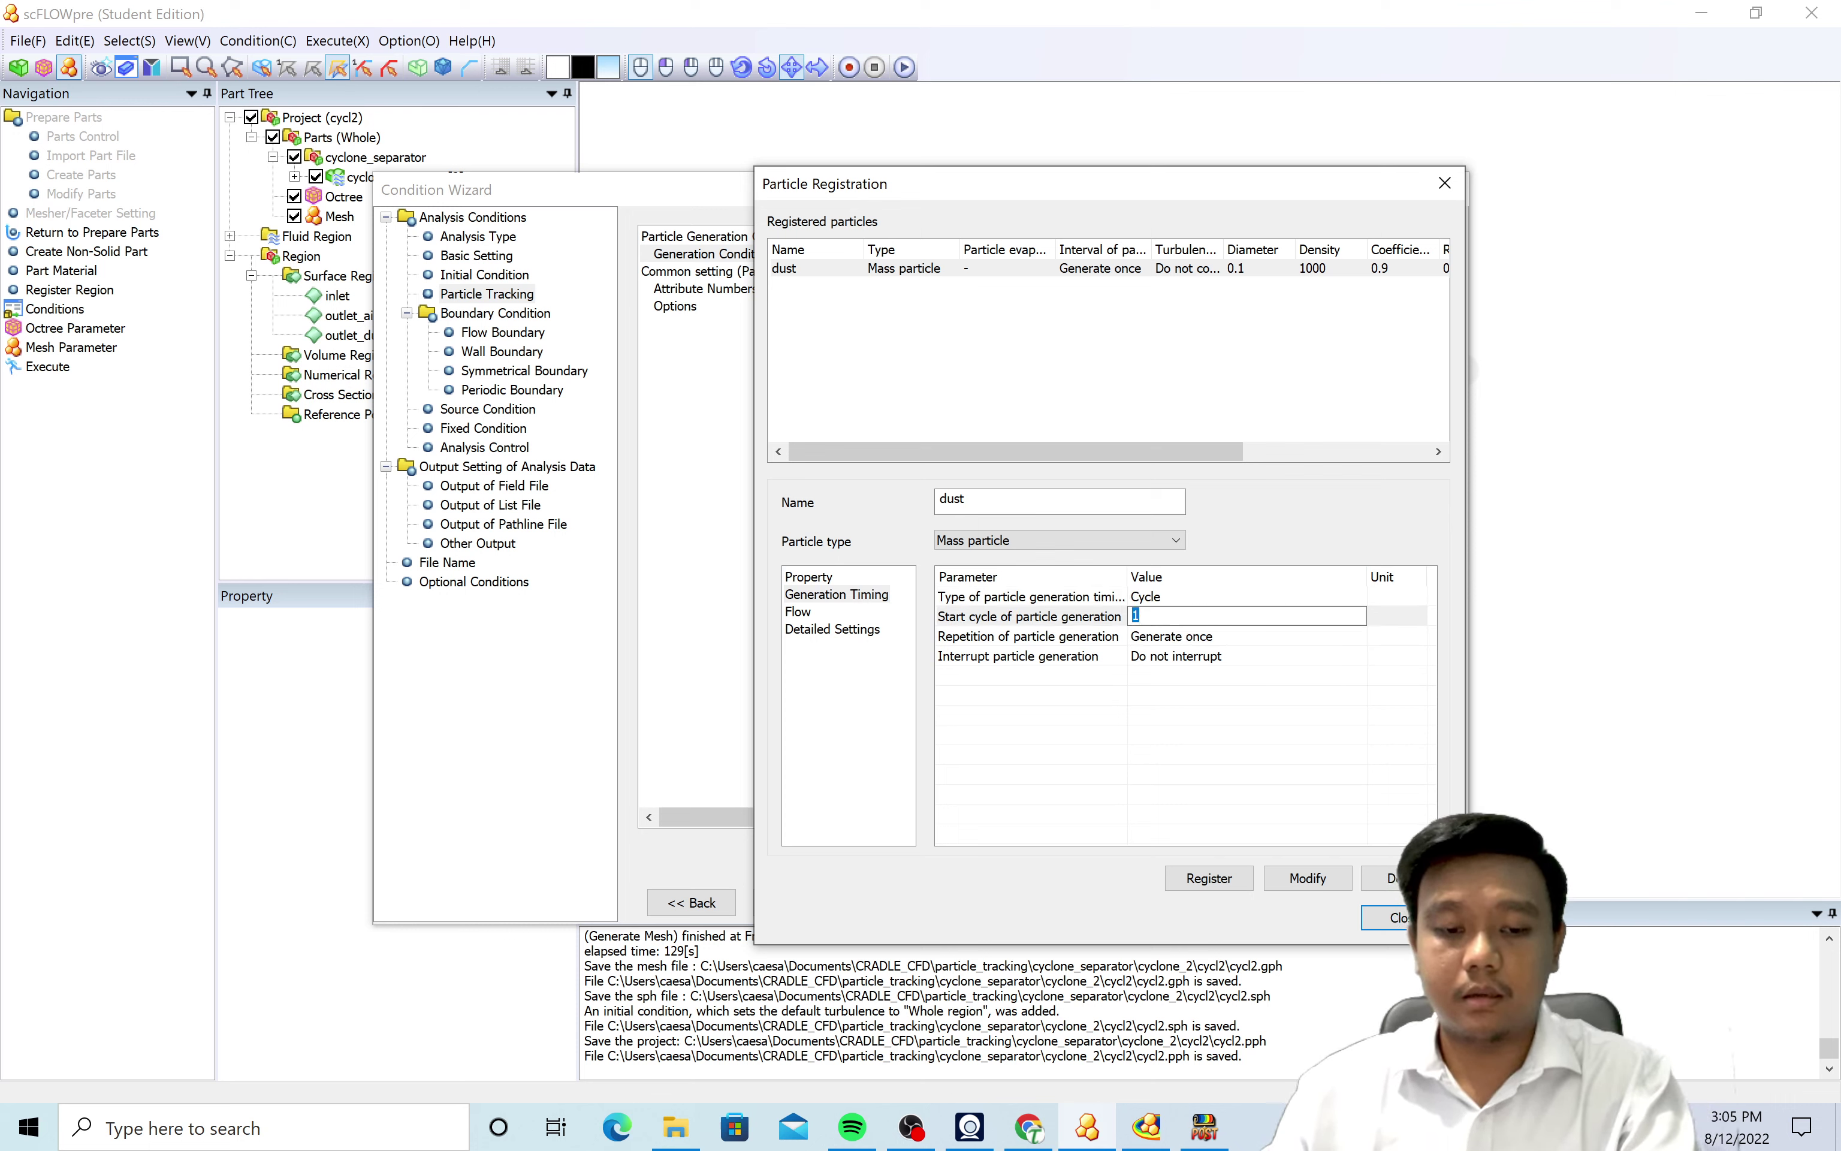
{"action": "key", "text": "Return"}
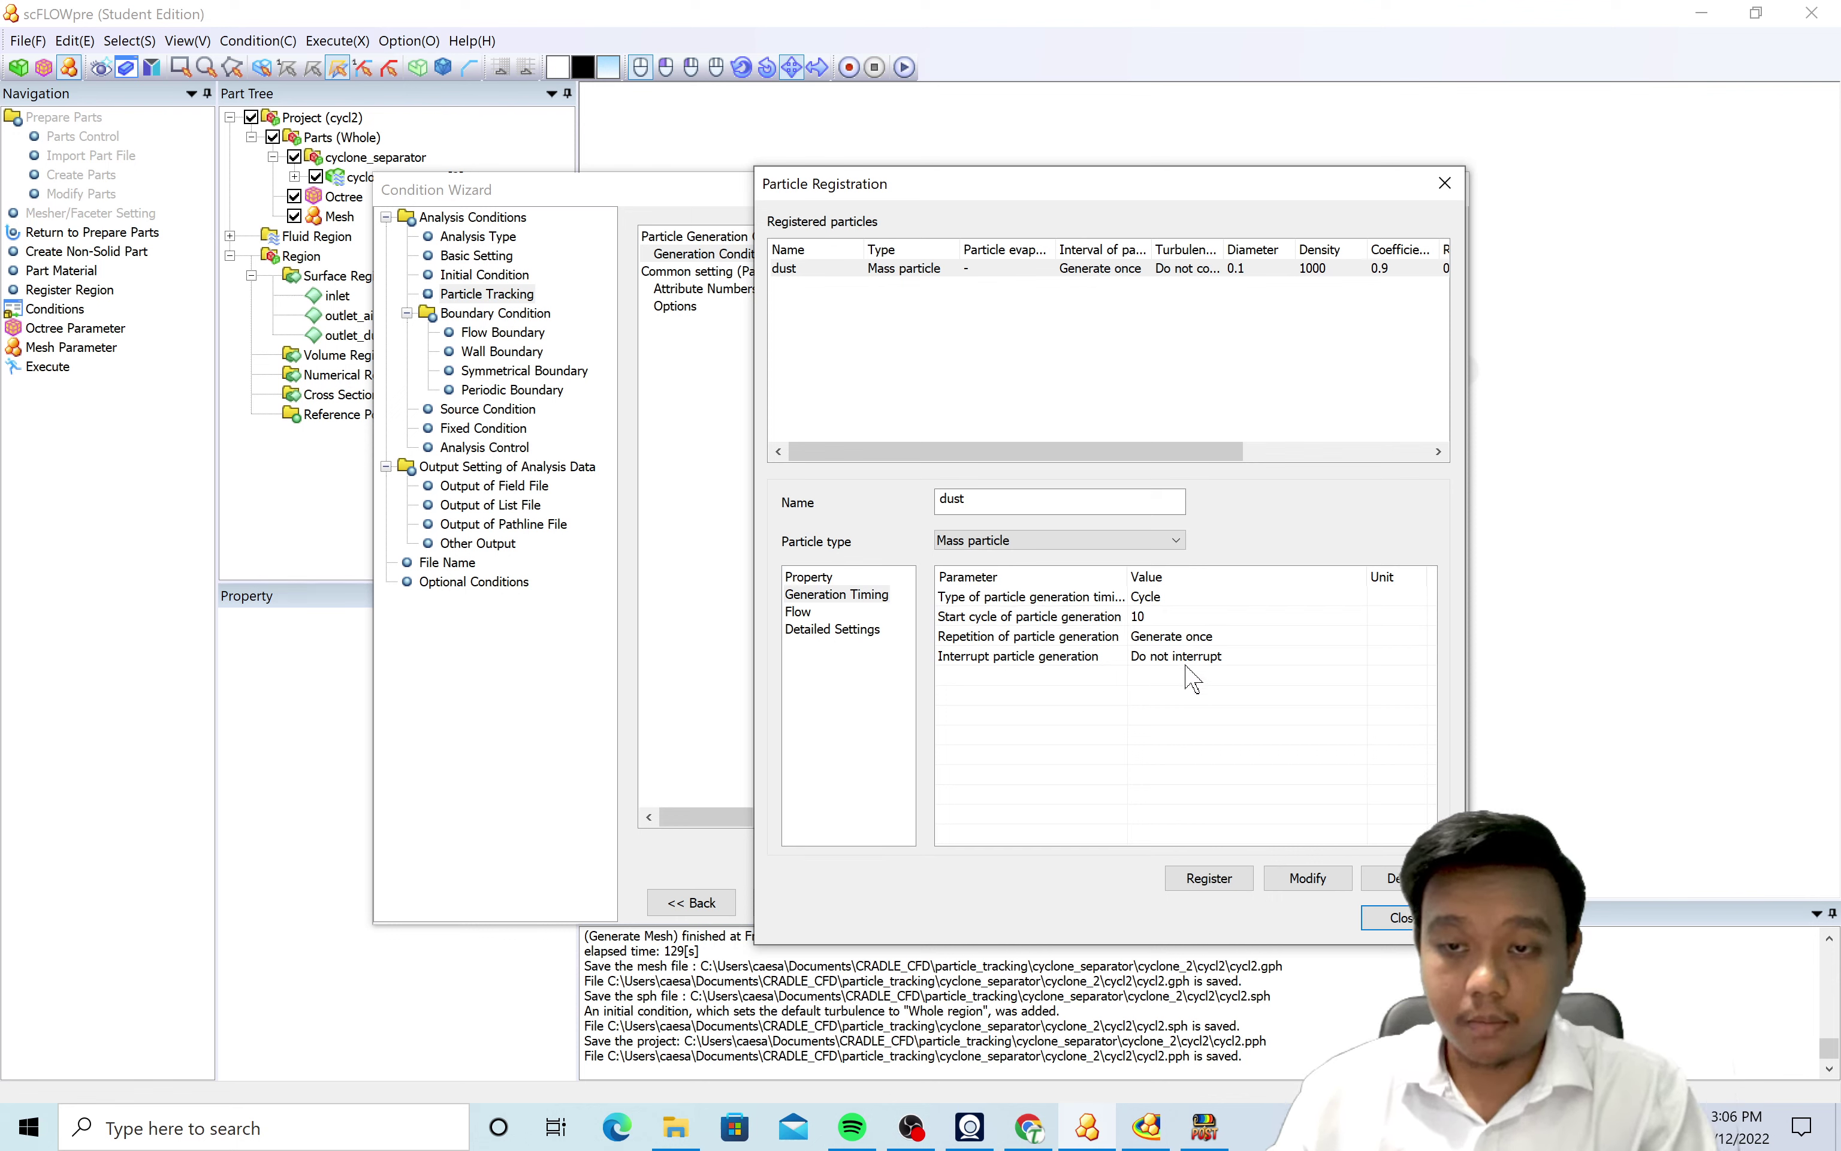
{"action": "left_click", "coordinate": [1191, 638]}
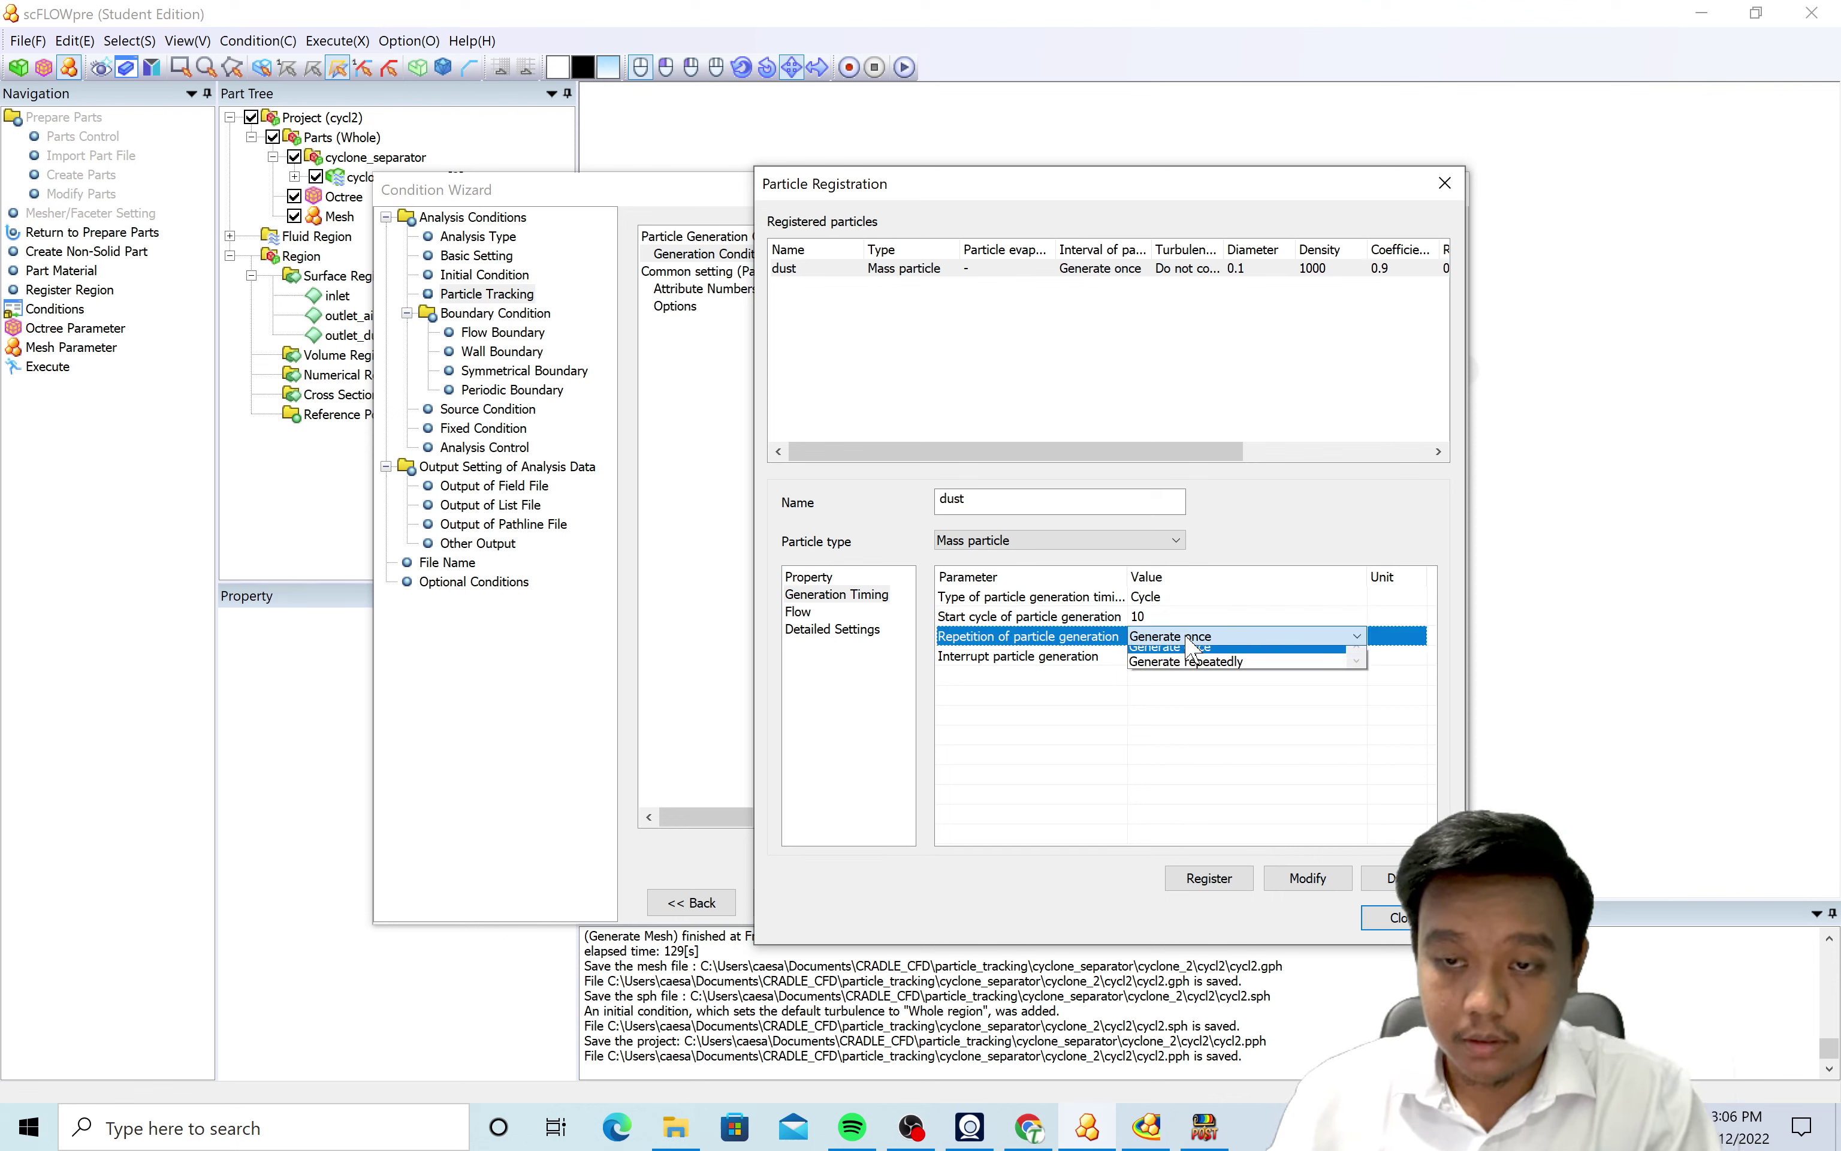
{"action": "left_click", "coordinate": [1240, 670]}
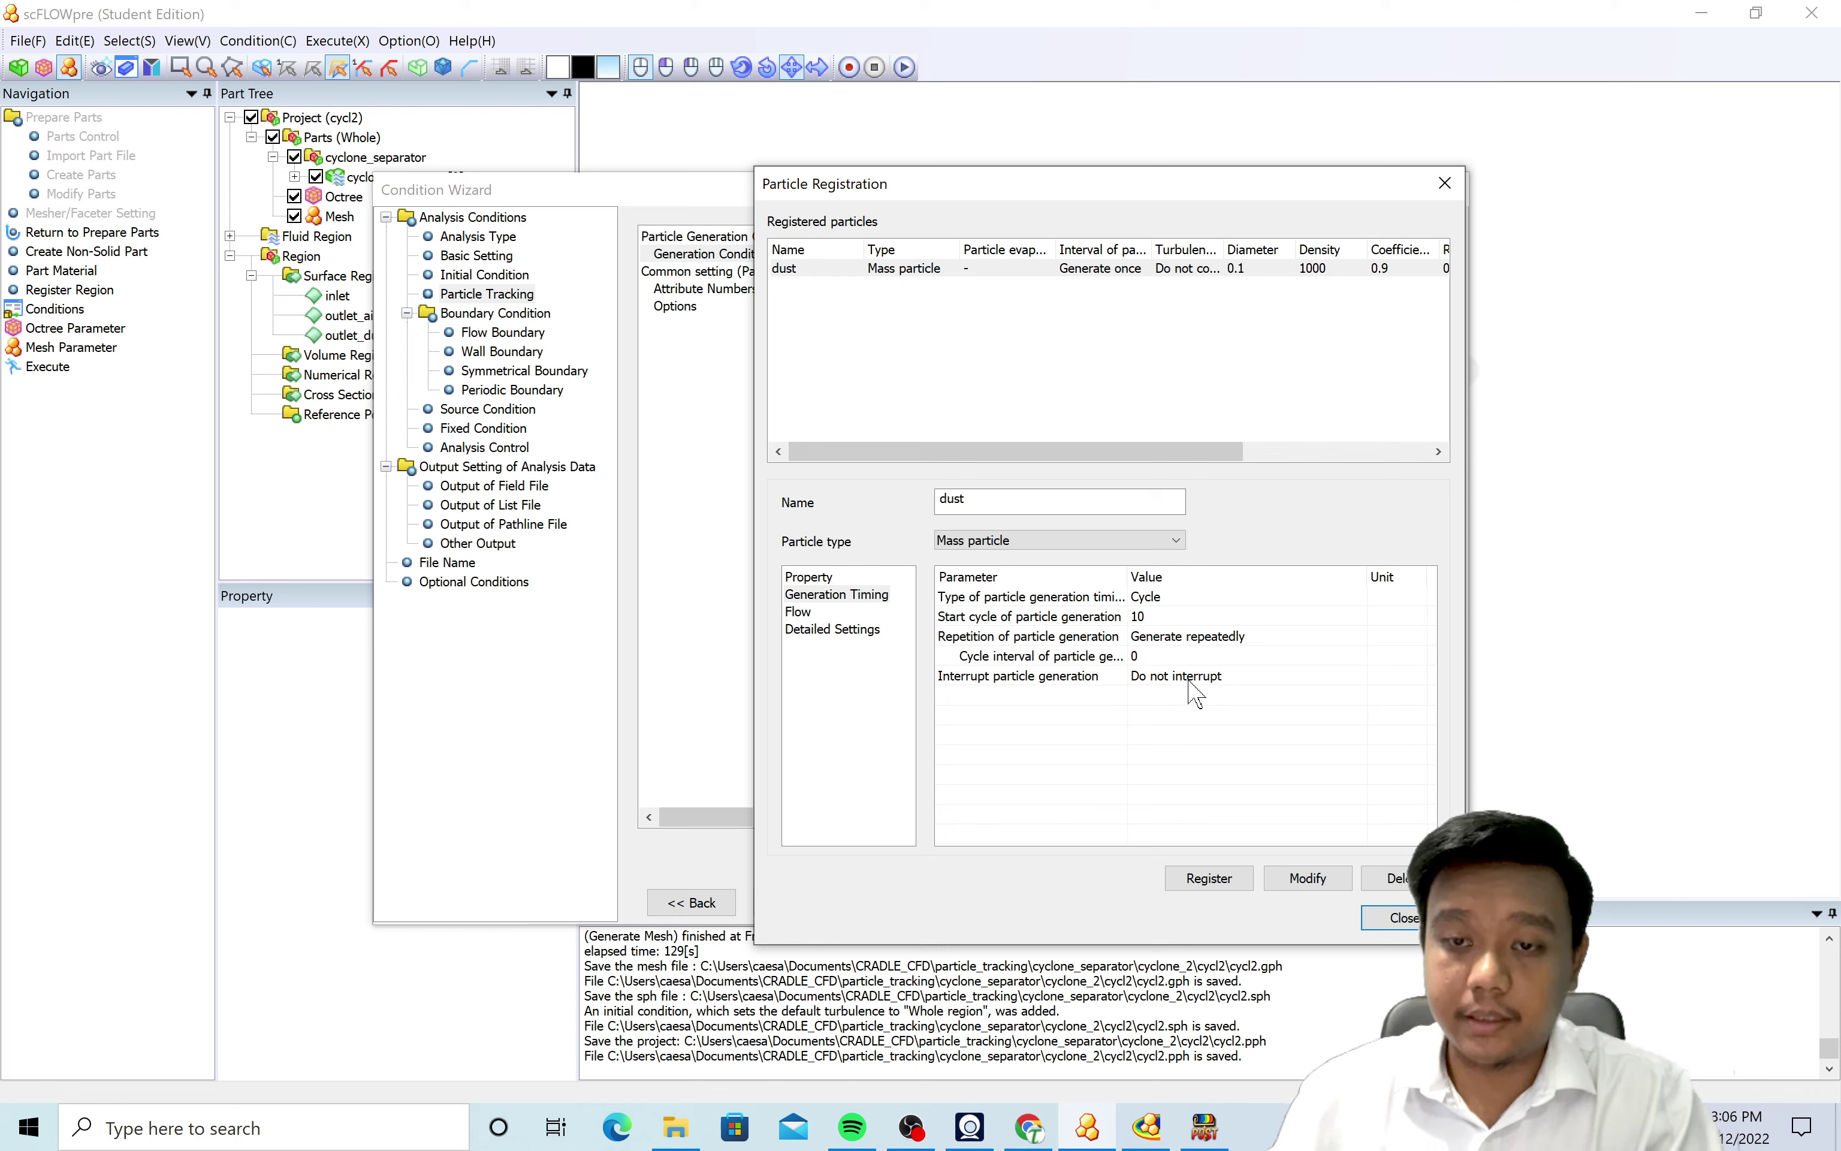
Change the dust's start cycle to 1 and set the cycle interval of particle generation to 10.
{"action": "left_click", "coordinate": [1206, 616]}
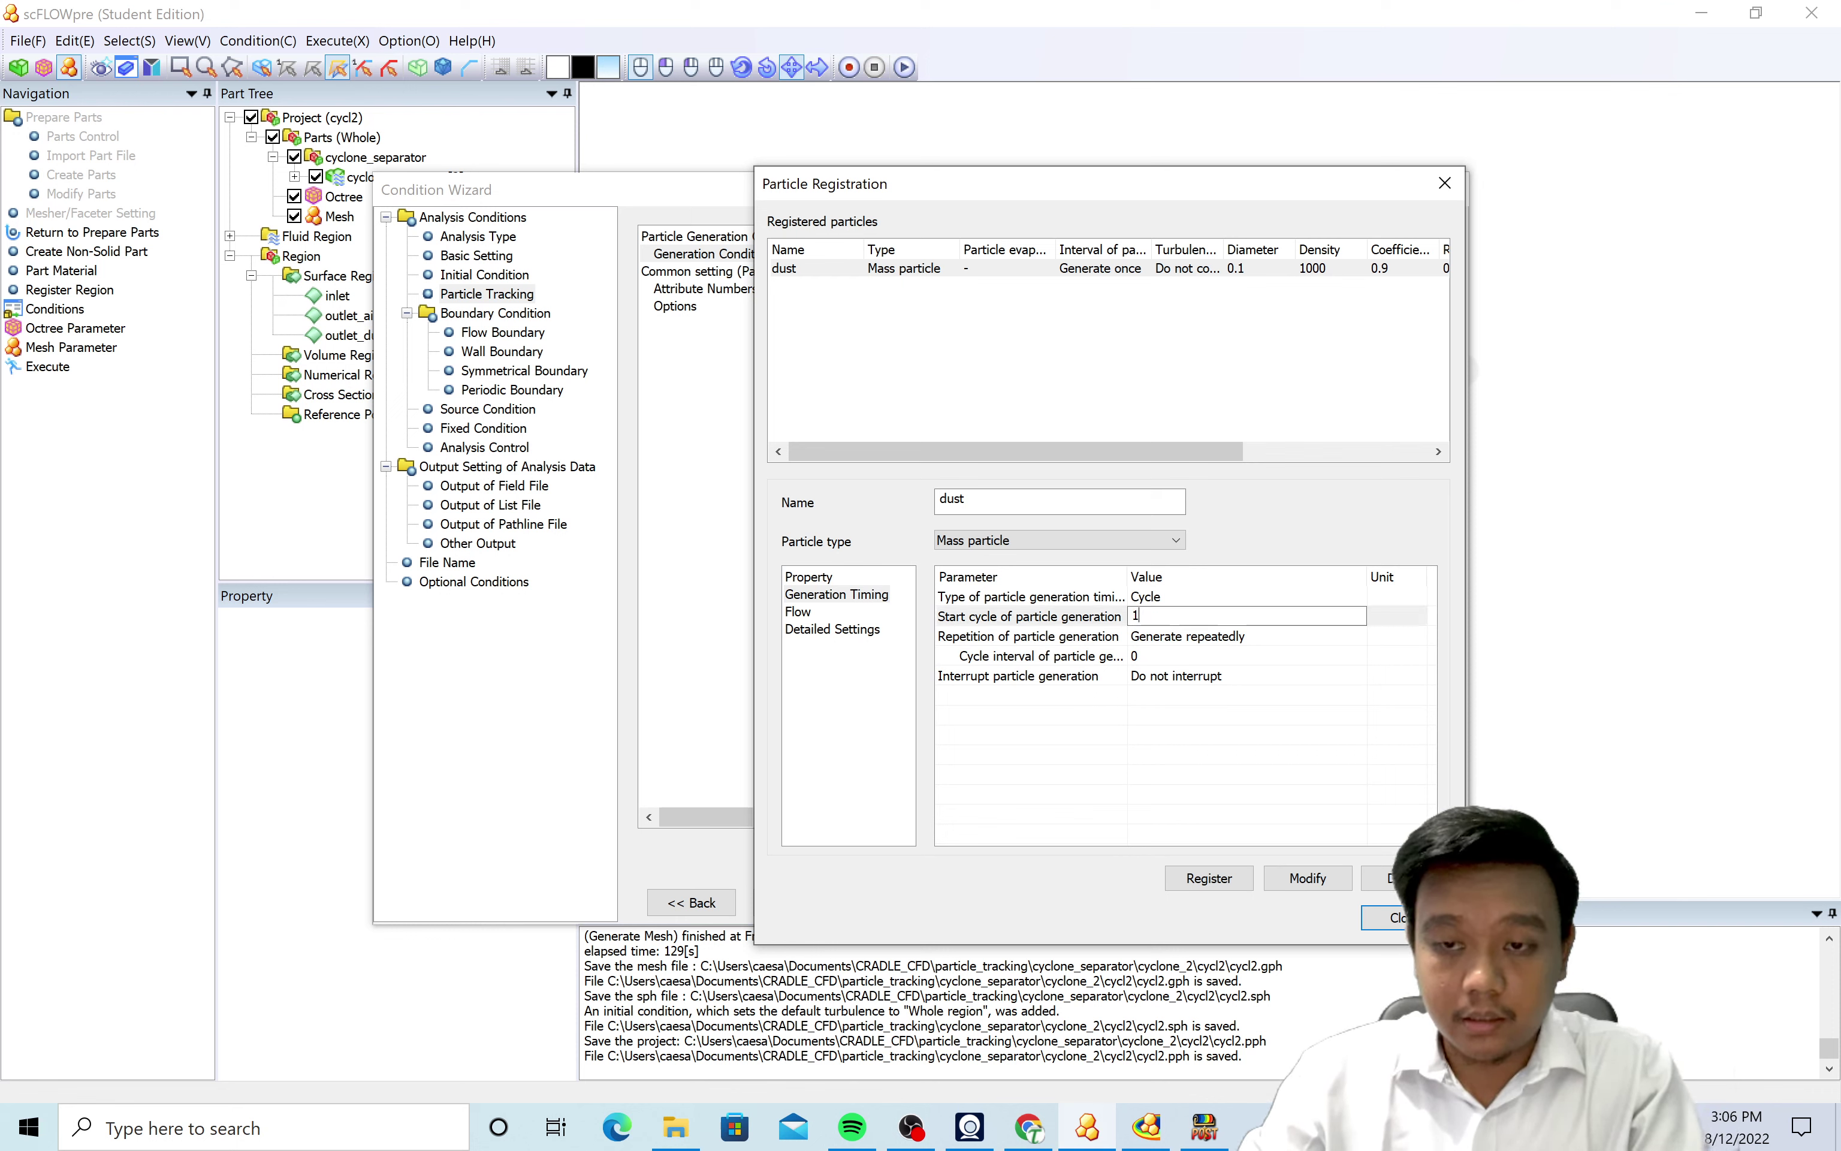
{"action": "key", "text": "Return"}
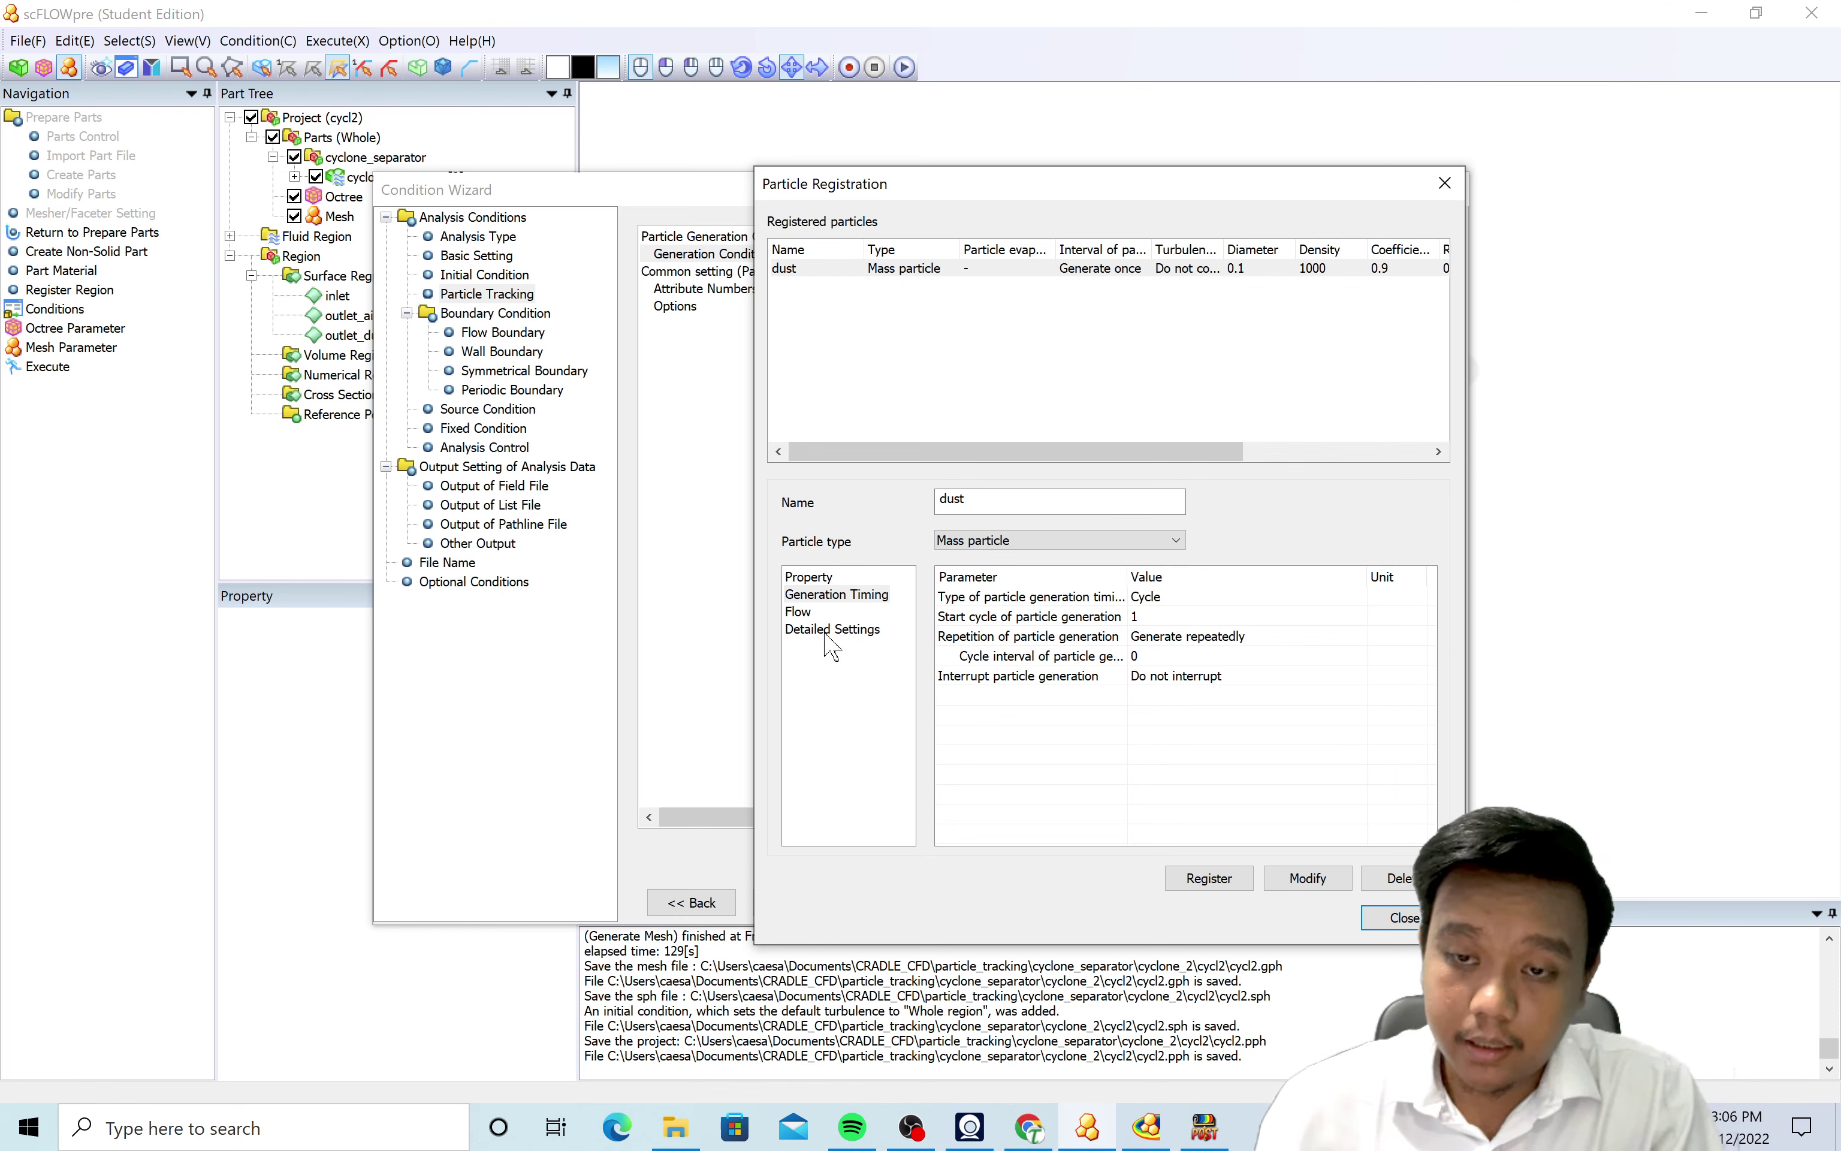
{"action": "left_click_drag", "start_coordinate": [1129, 576], "coordinate": [1178, 572]}
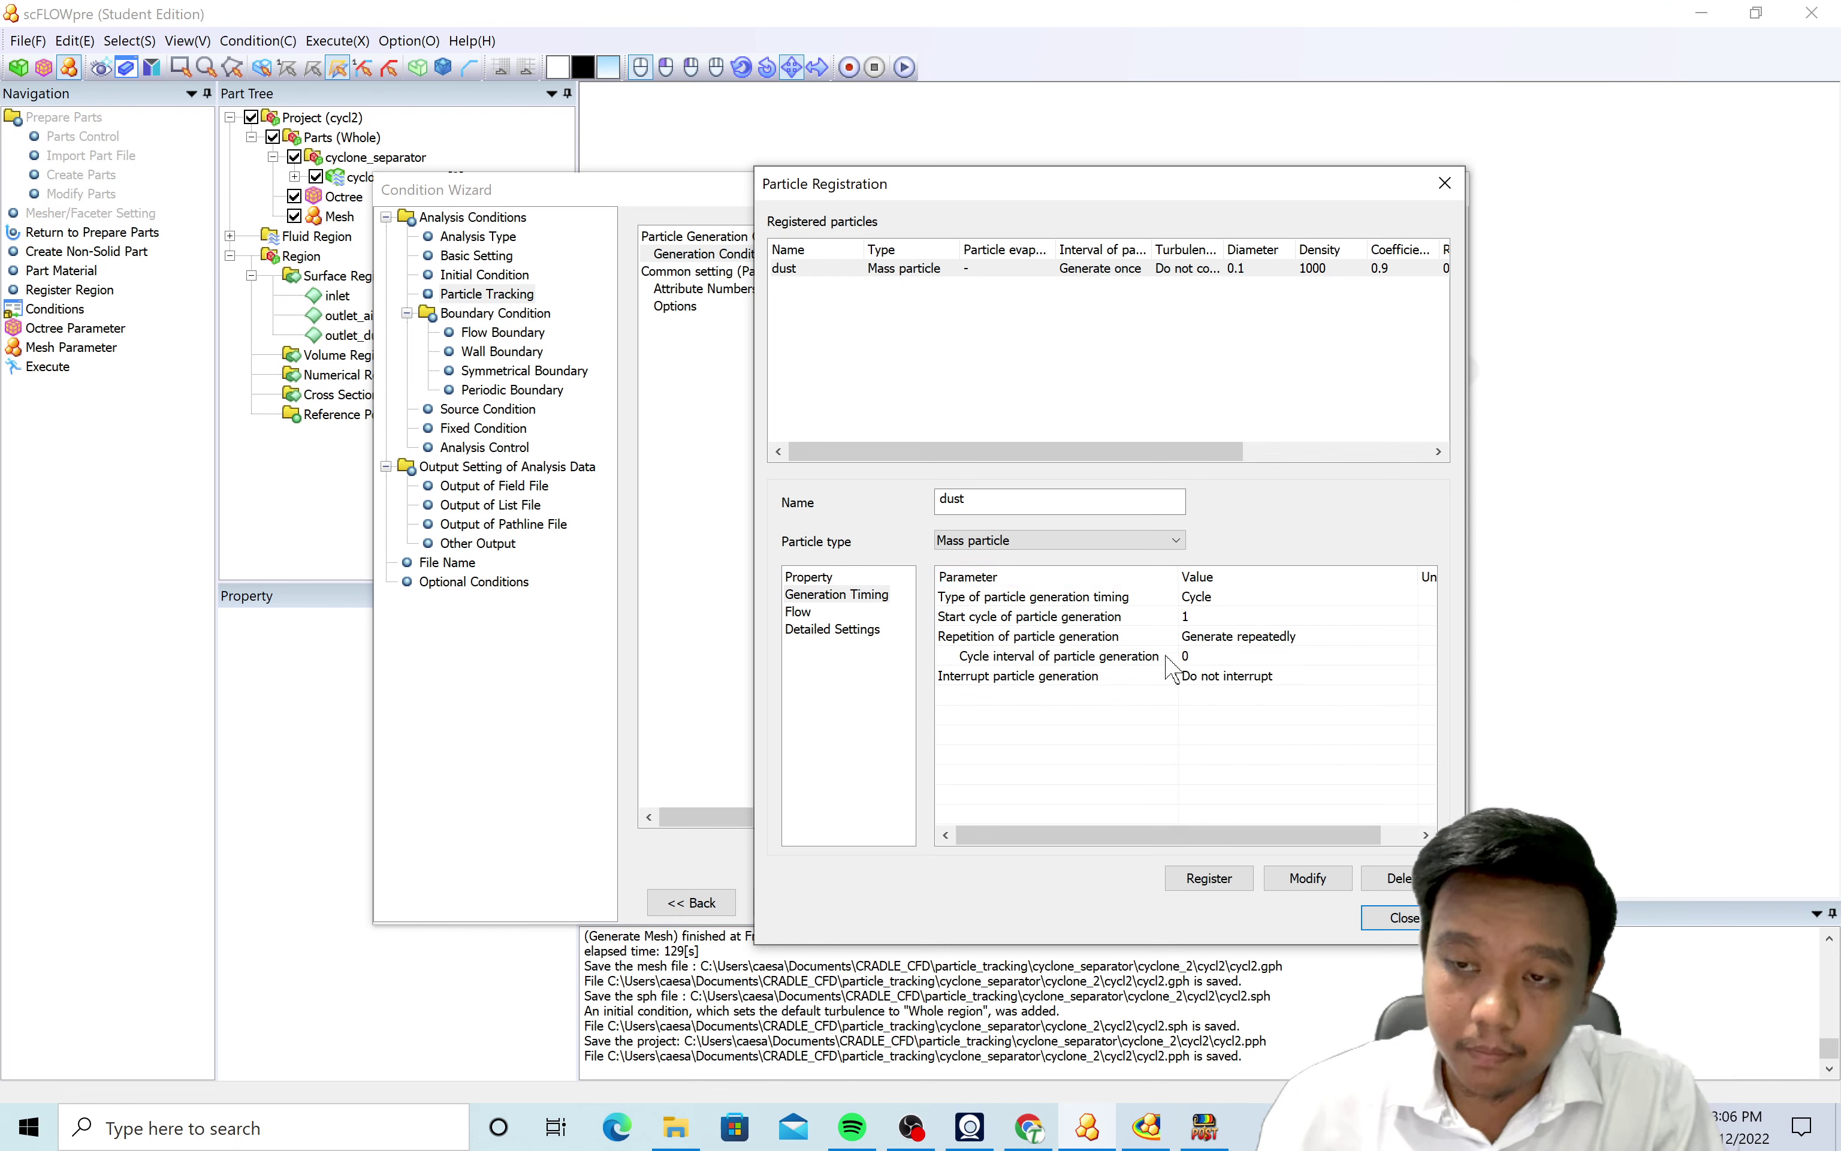
{"action": "left_click", "coordinate": [1216, 657]}
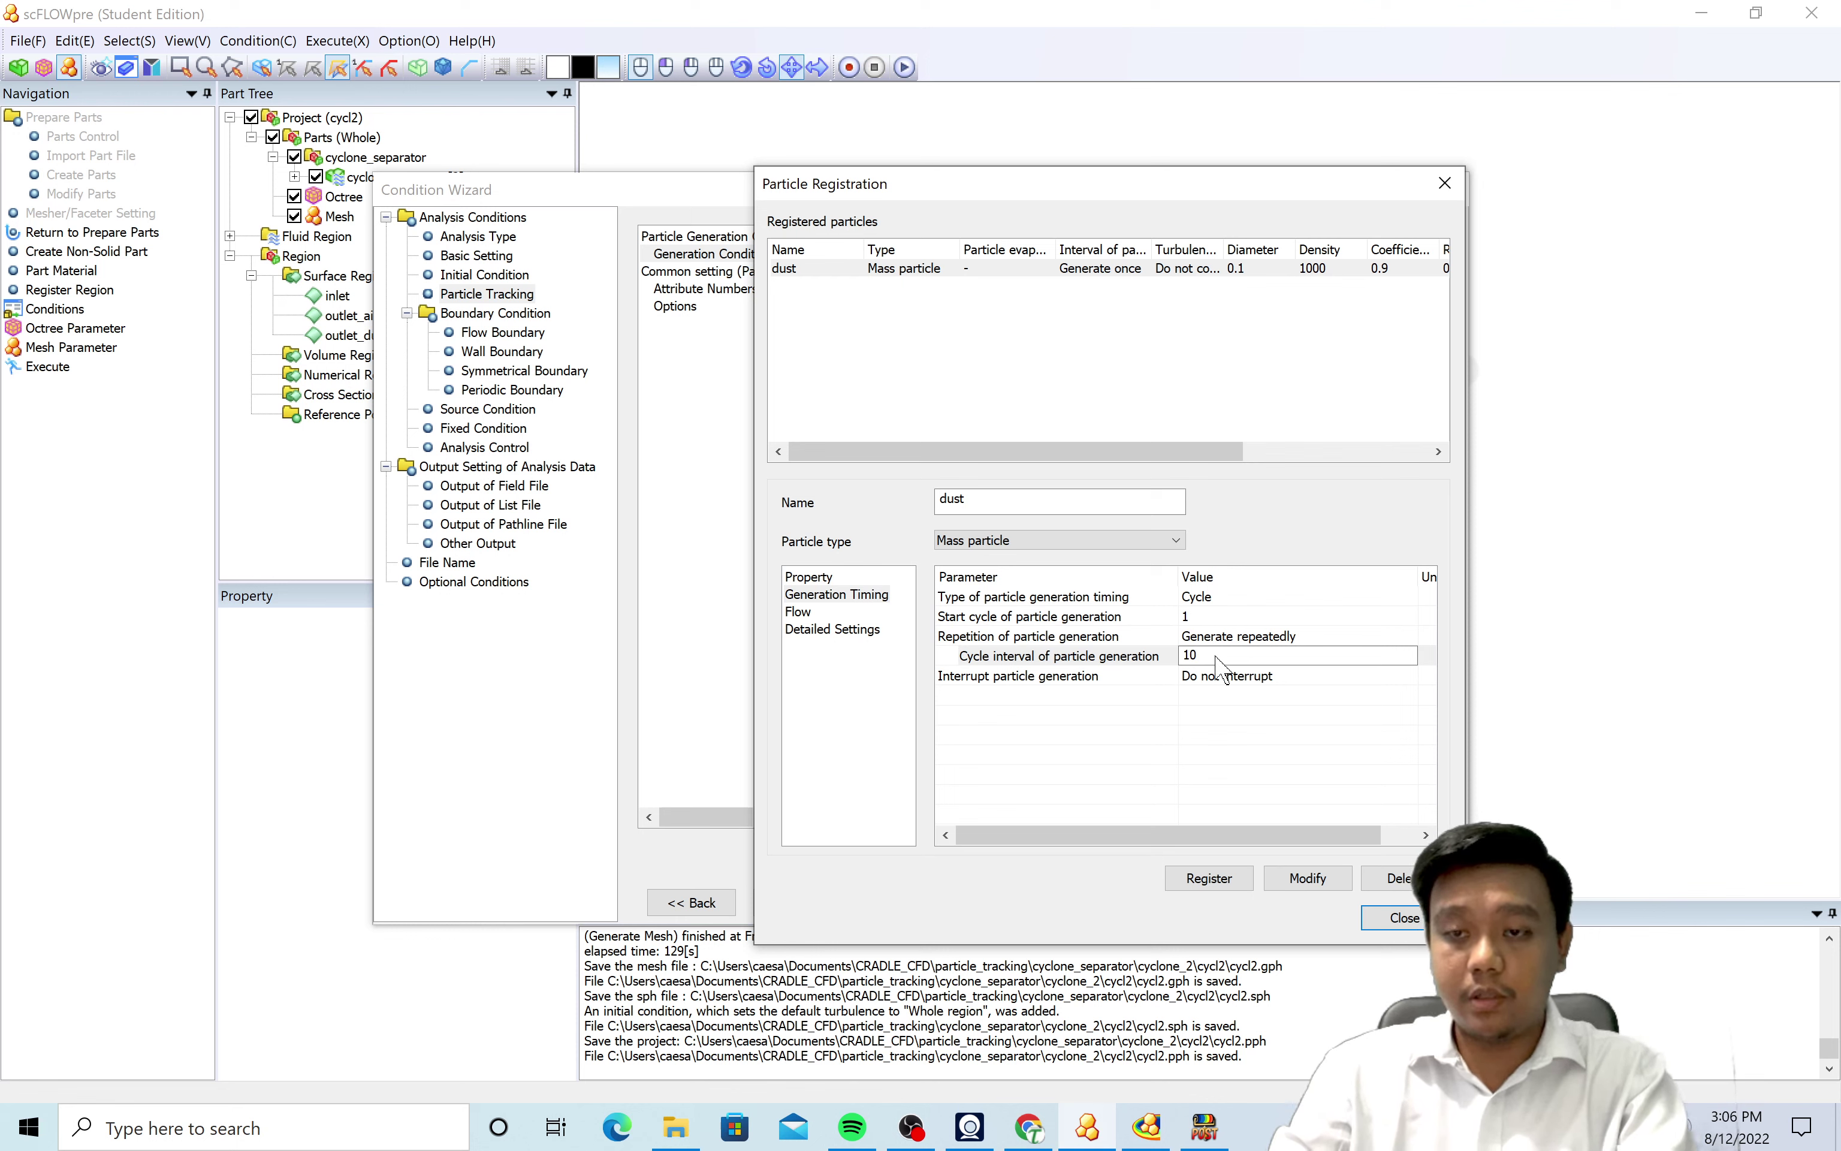
{"action": "key", "text": "Return"}
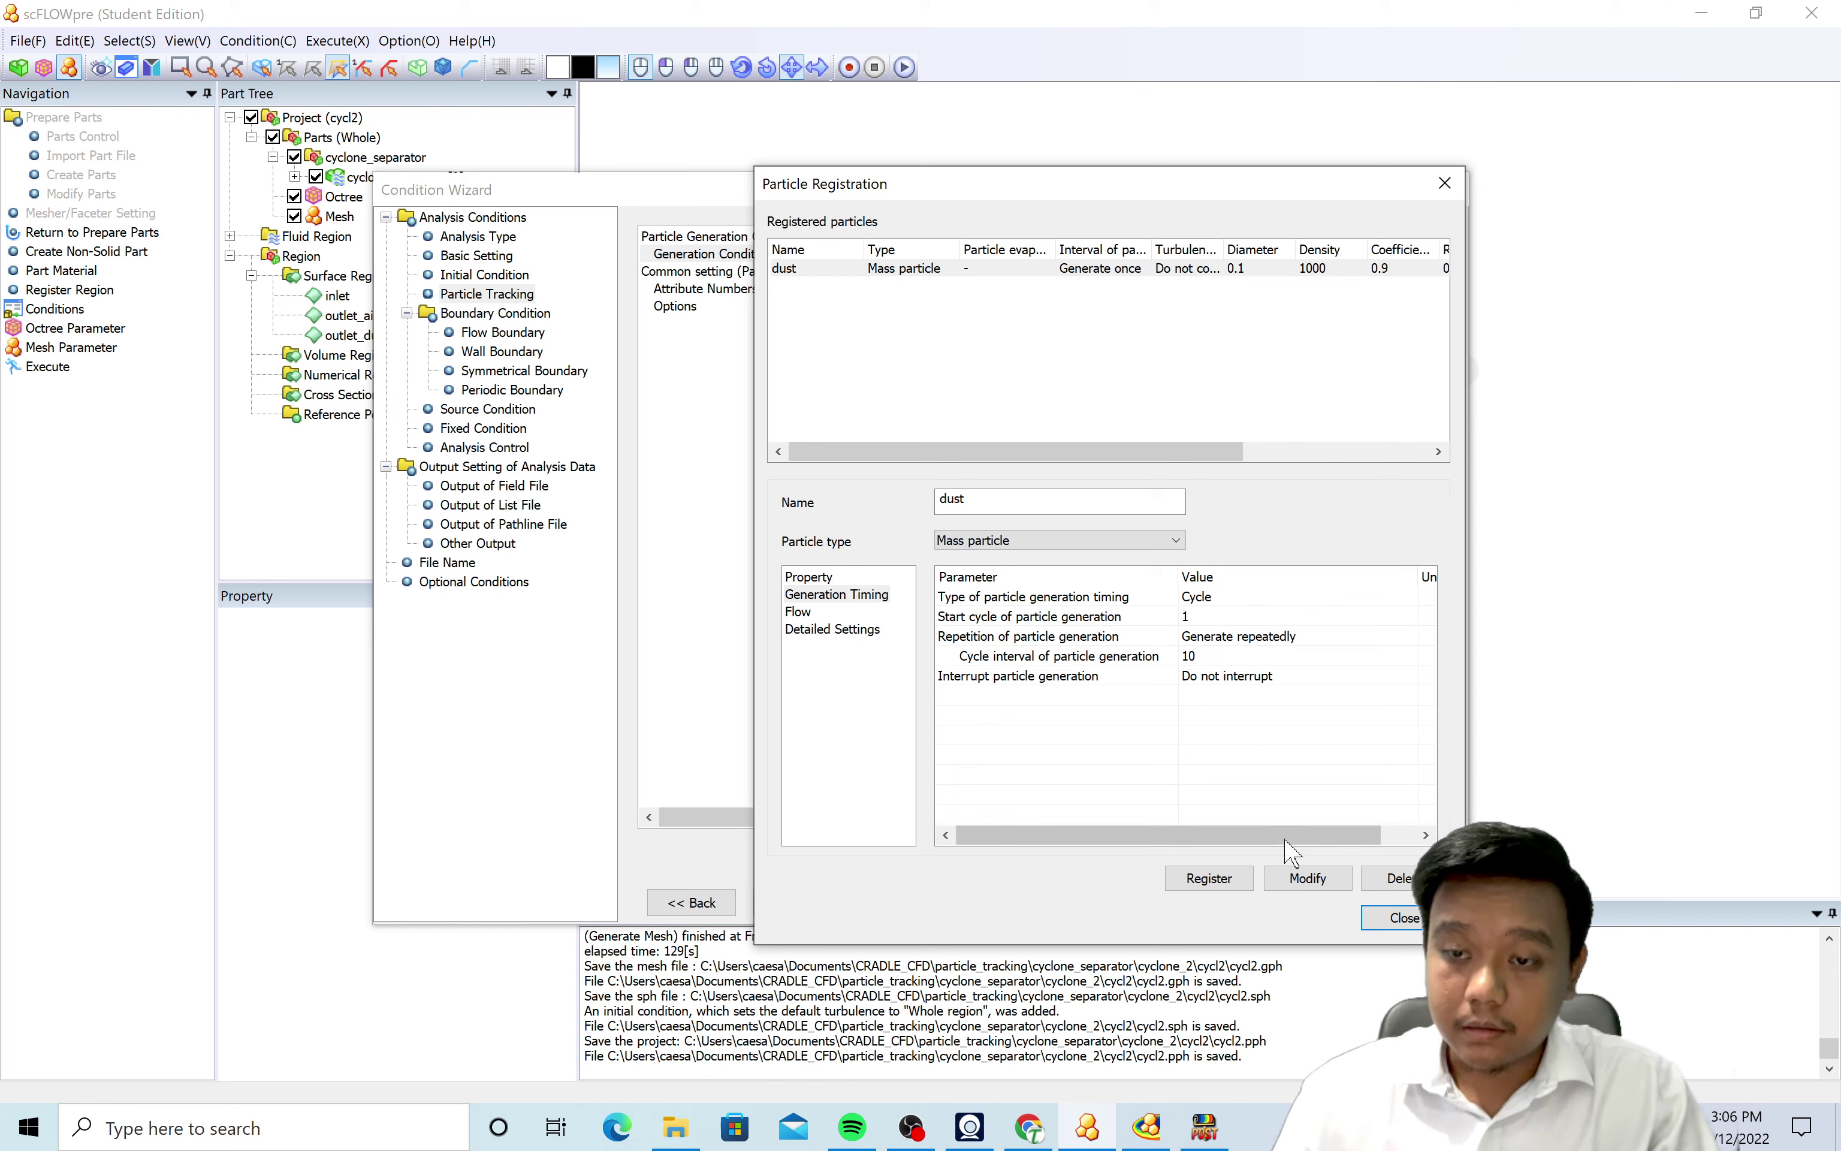
Set the dust's generation timing type to Time with a start time of 0 s.
{"action": "left_click", "coordinate": [1244, 602]}
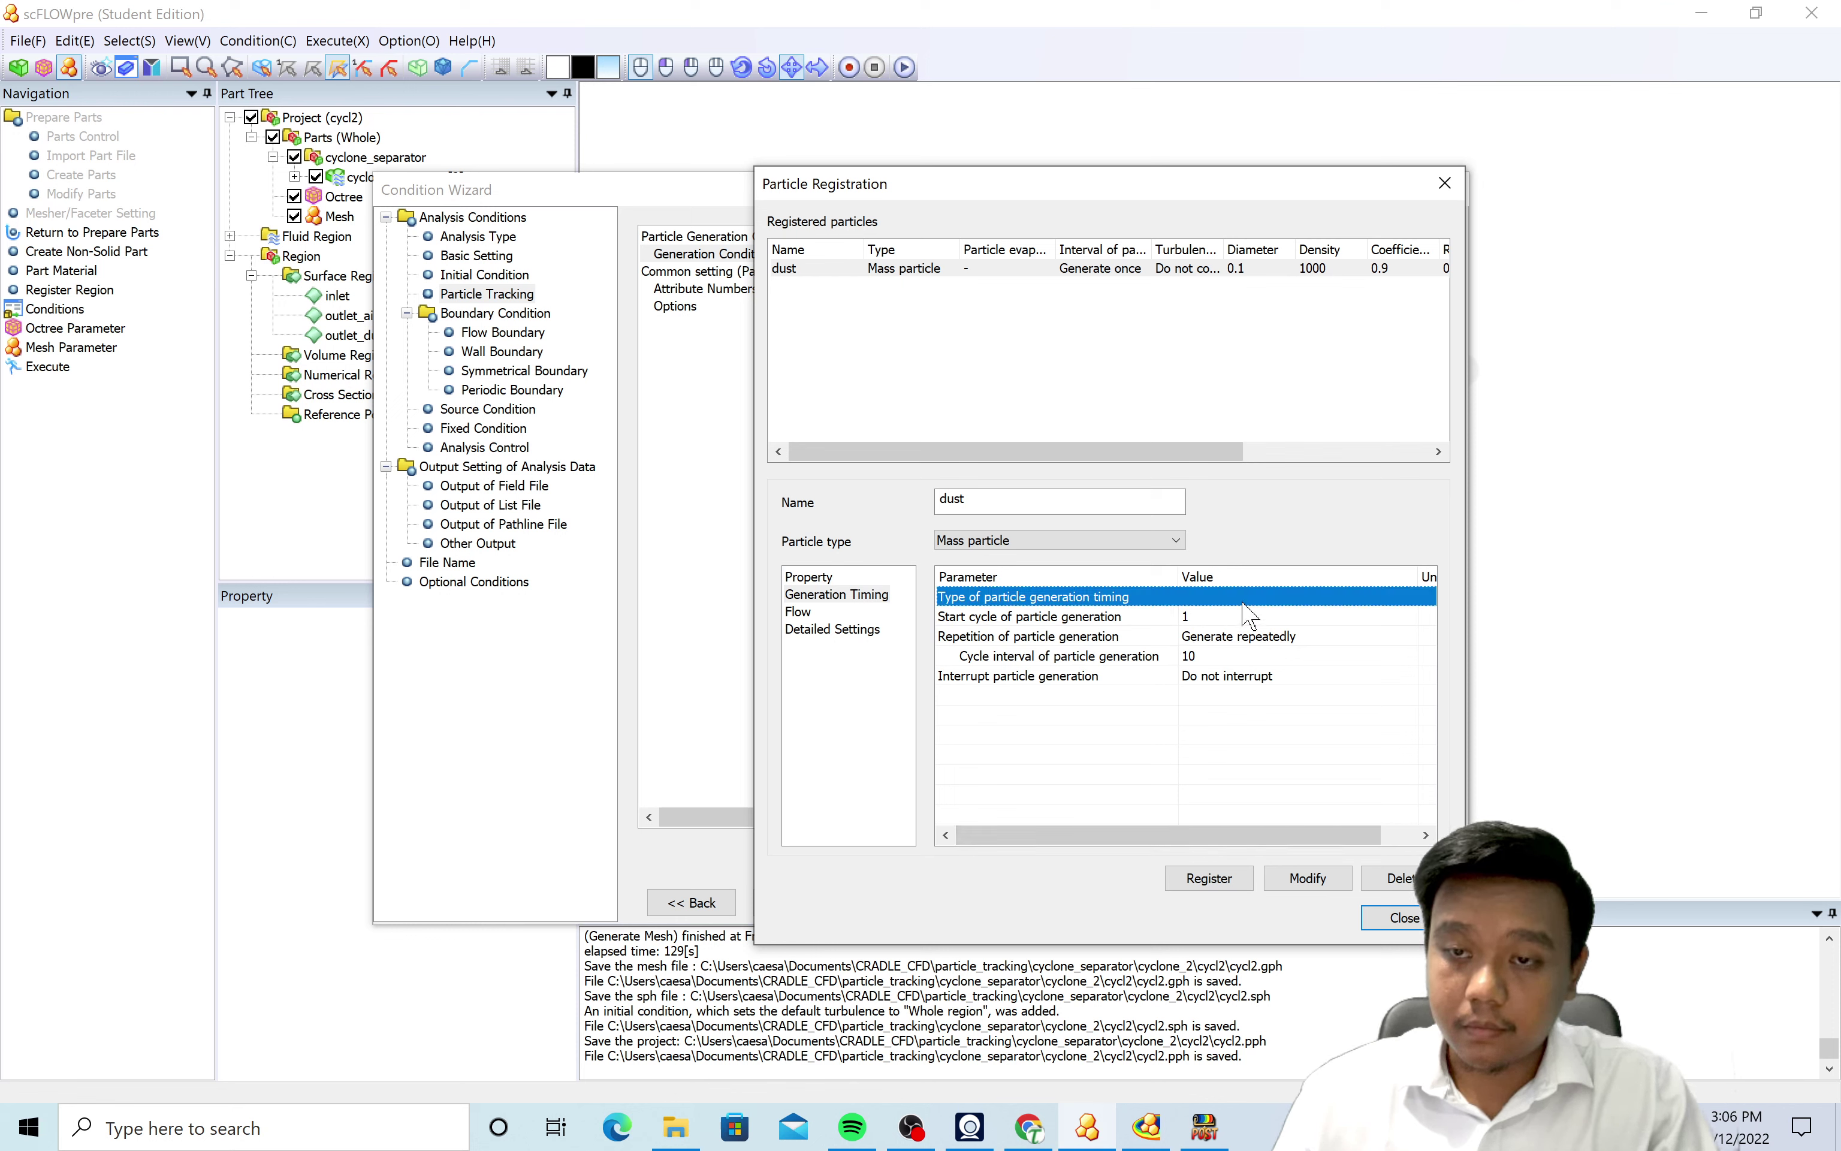
{"action": "left_click", "coordinate": [1242, 601]}
{"action": "left_click", "coordinate": [1223, 630]}
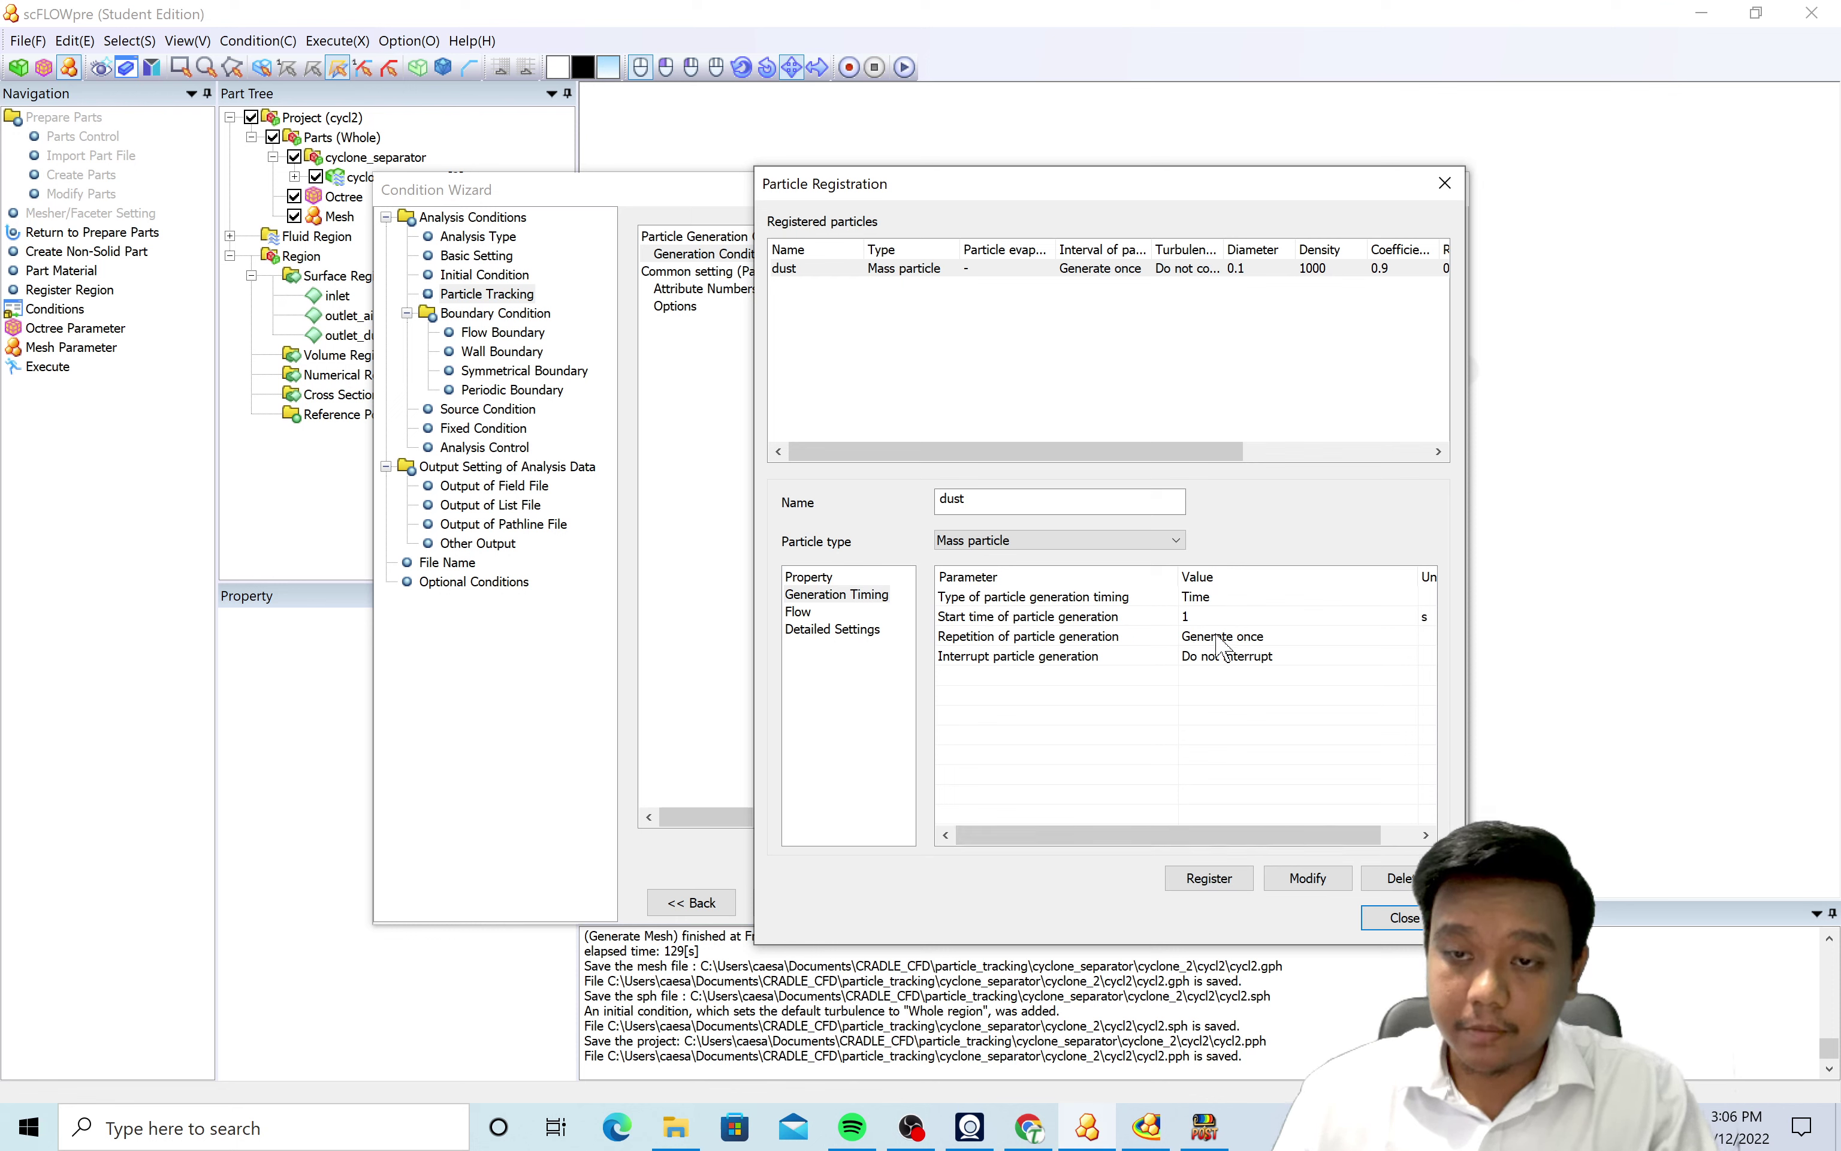
{"action": "left_click", "coordinate": [1217, 616]}
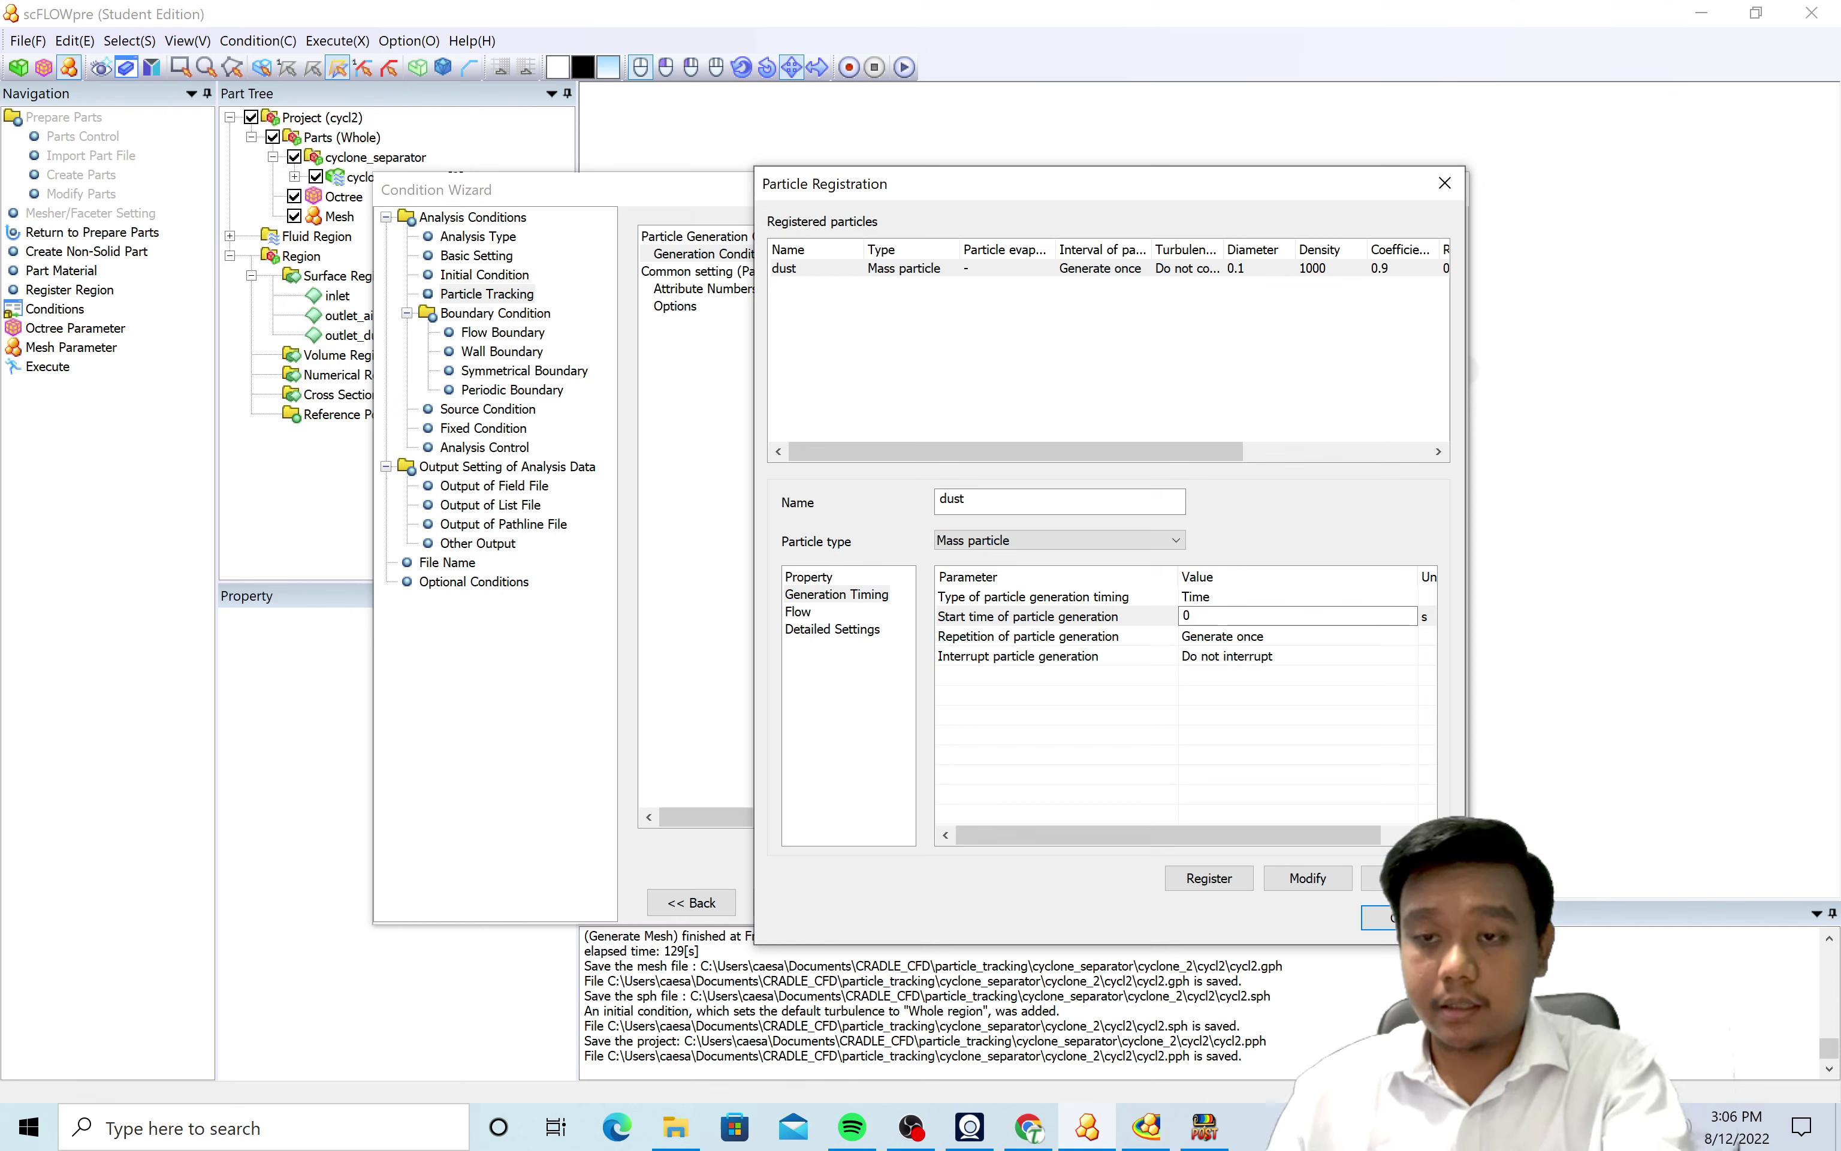
{"action": "key", "text": "Return"}
Make the dust generate repeatedly at a 1 s time interval and save the modification to the registered particle.
{"action": "left_click", "coordinate": [1224, 636]}
{"action": "left_click", "coordinate": [1225, 636]}
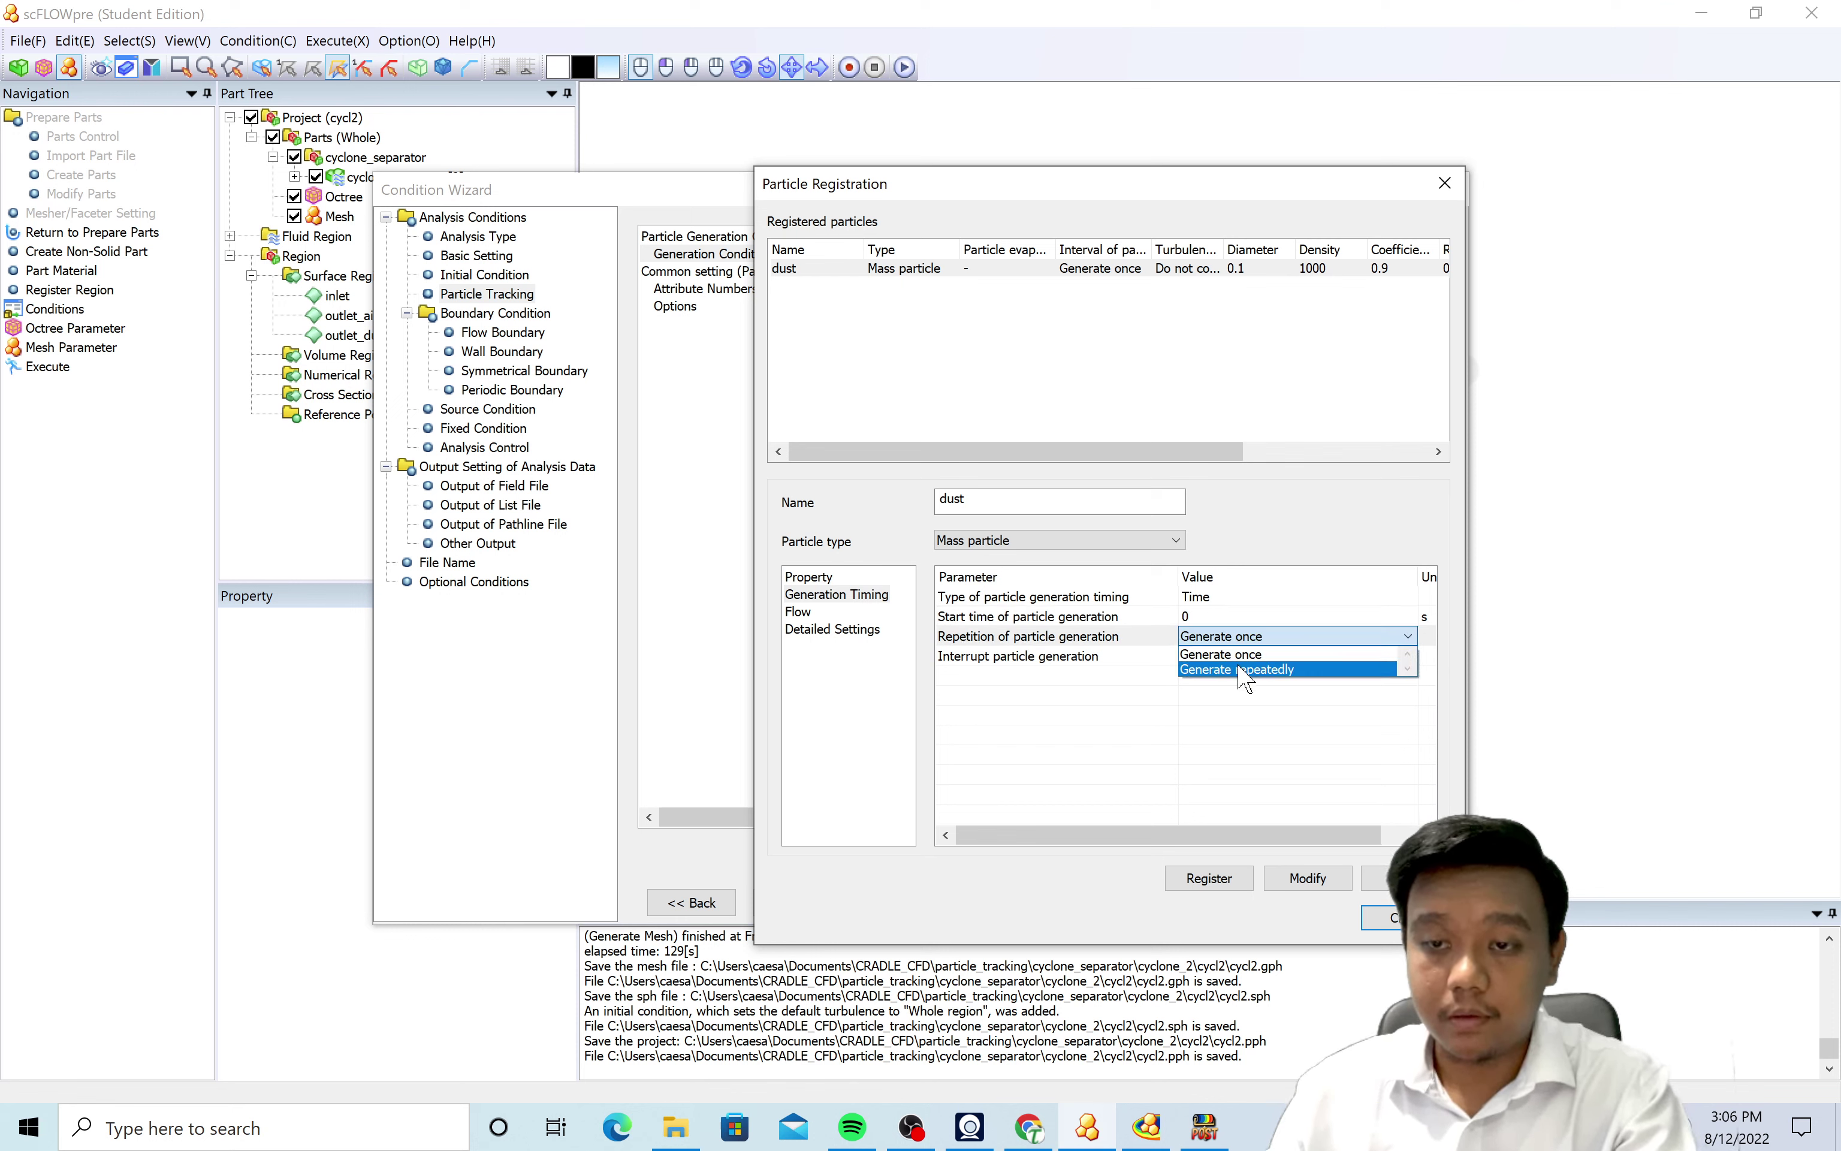
{"action": "left_click", "coordinate": [1232, 669]}
{"action": "left_click", "coordinate": [1217, 656]}
{"action": "type", "text": "1"}
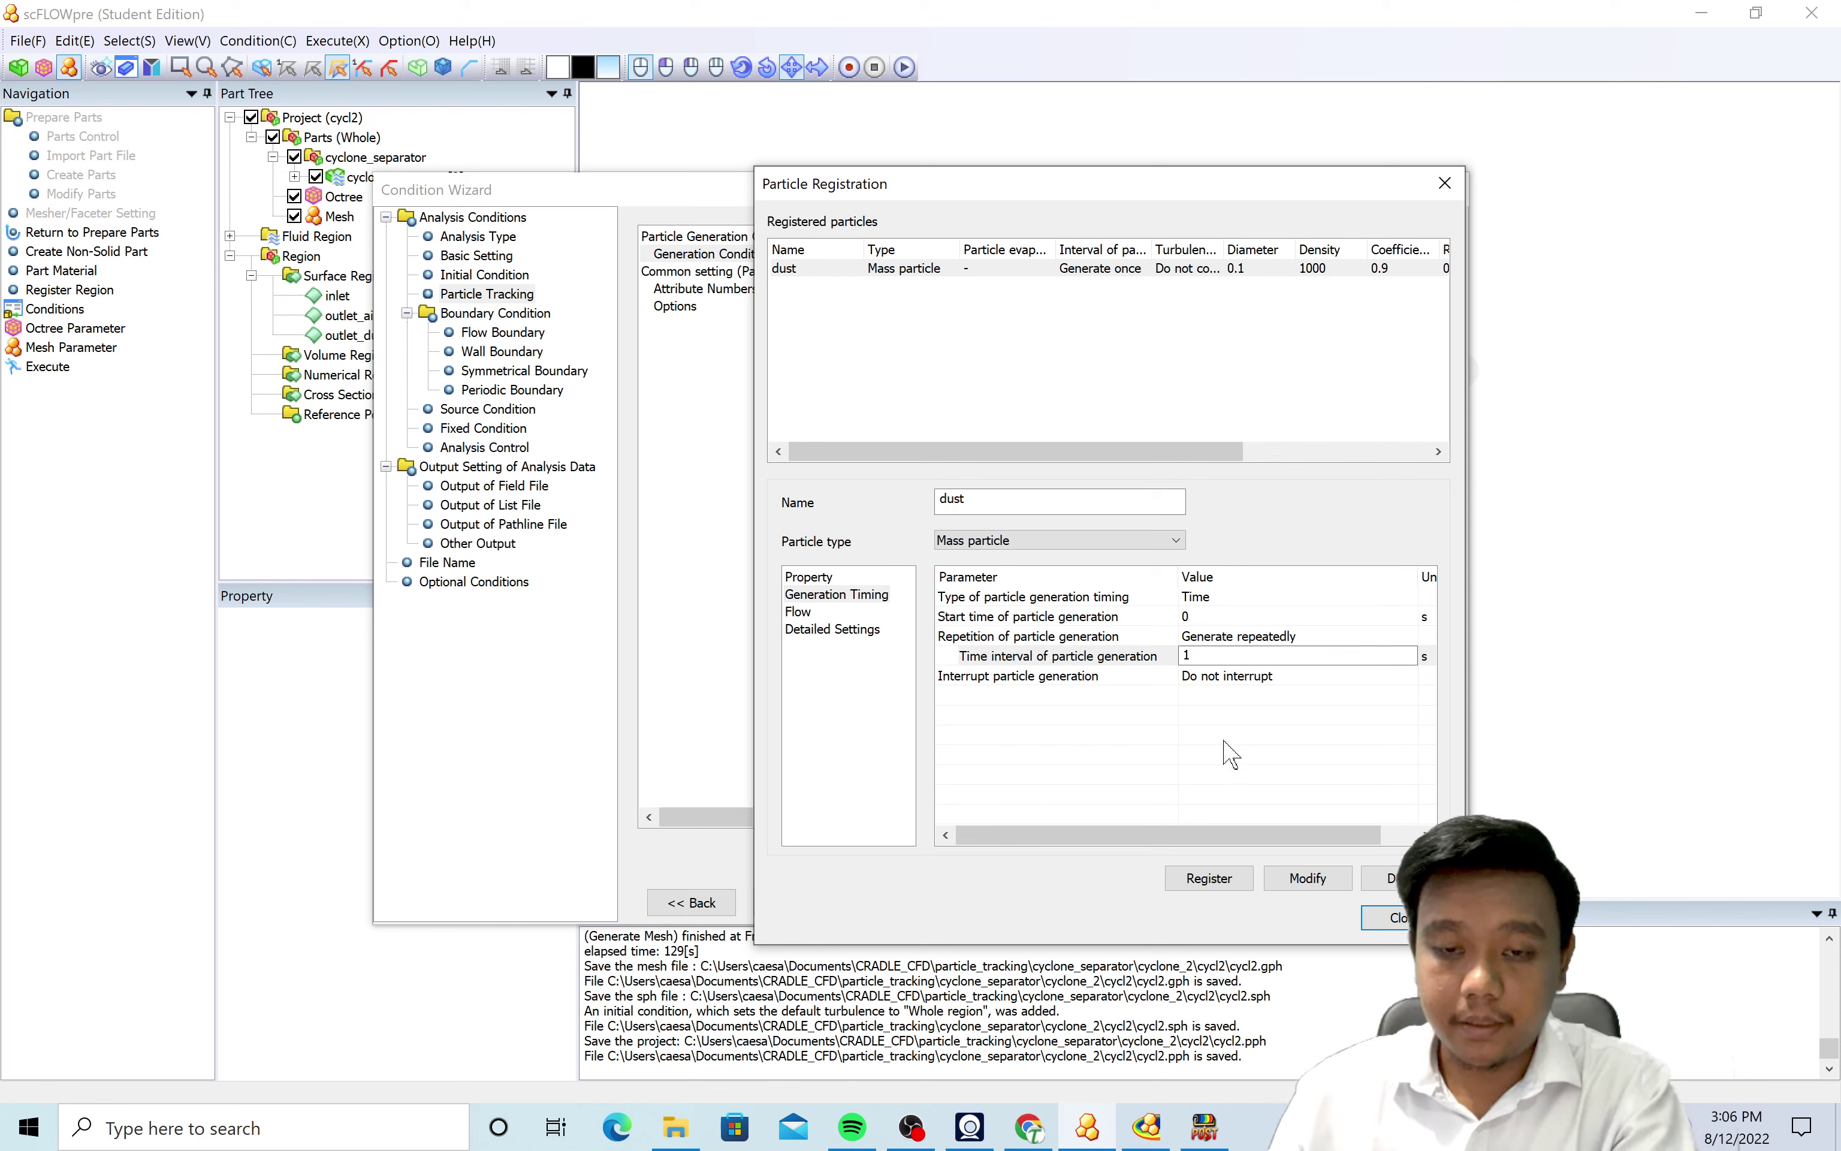
{"action": "key", "text": "Return"}
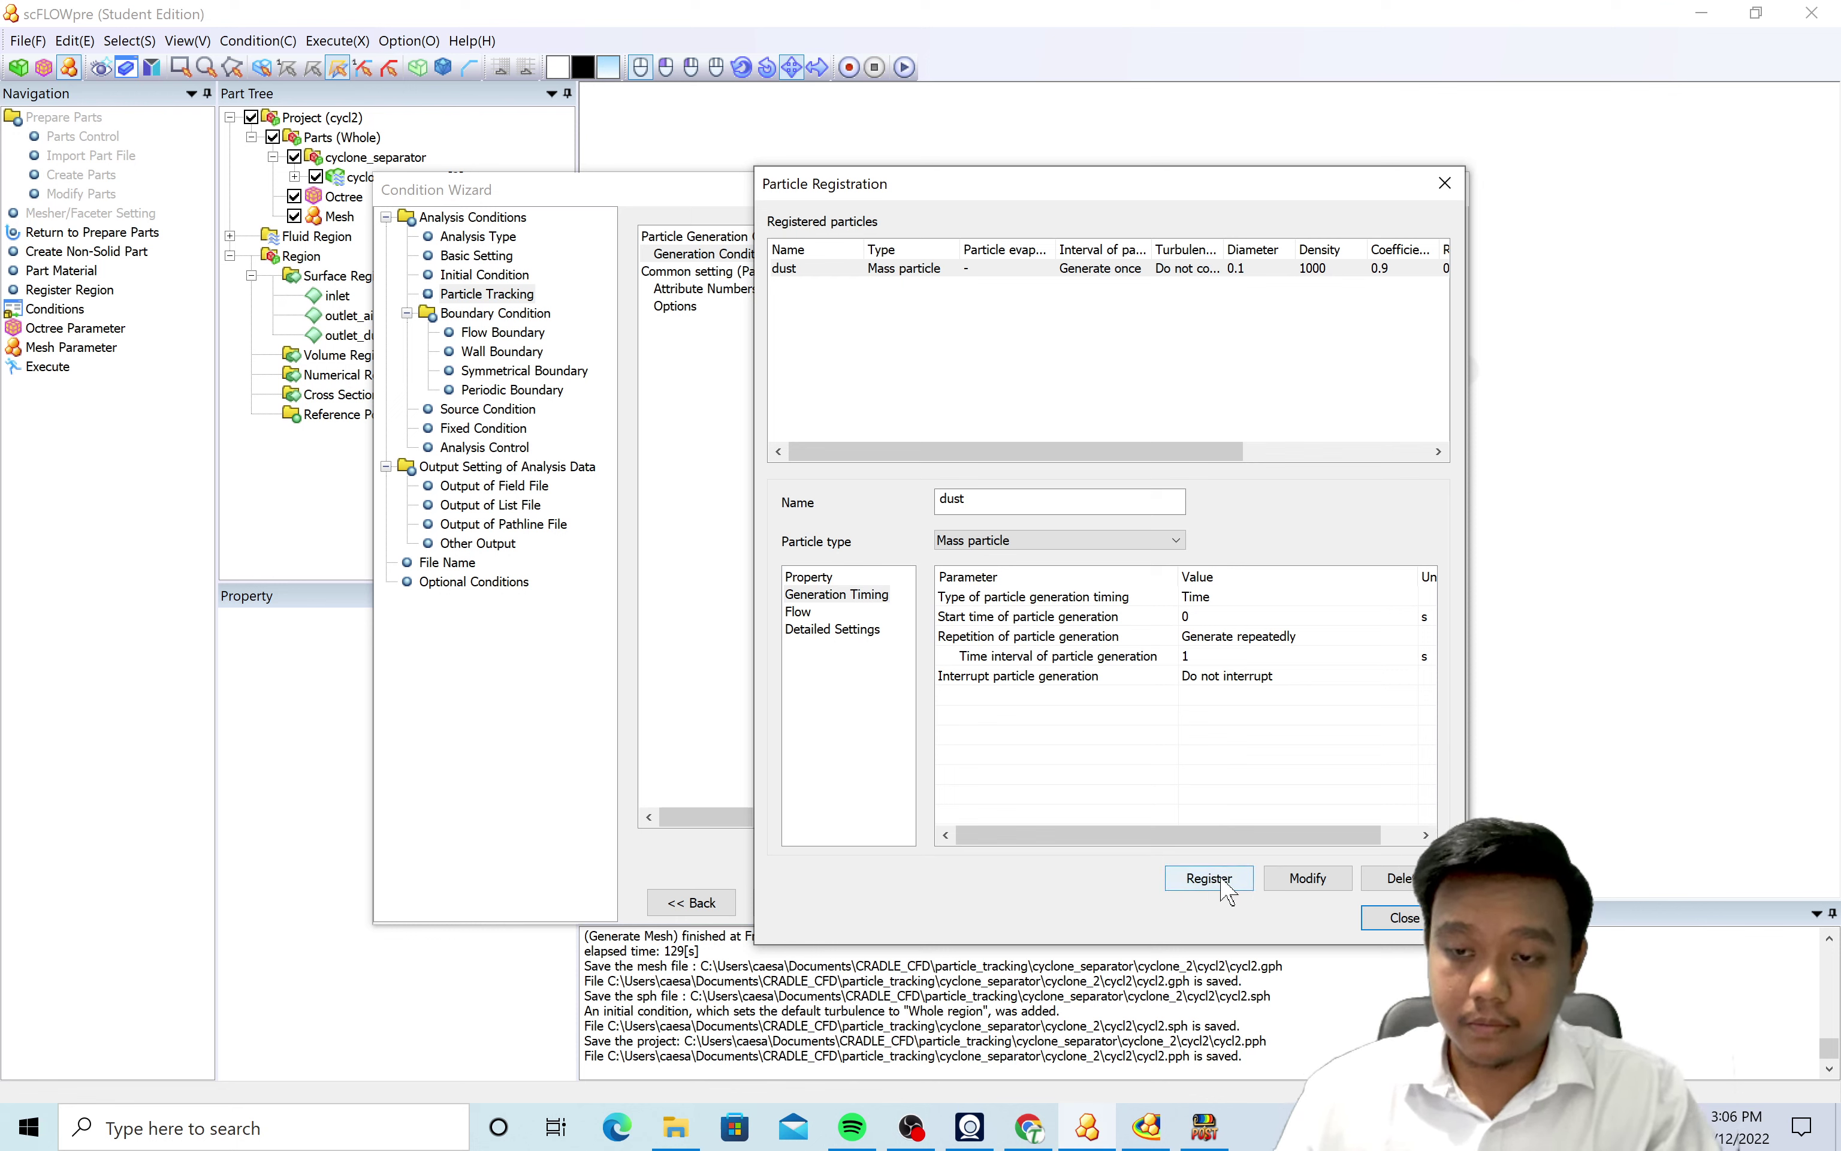
{"action": "left_click", "coordinate": [1321, 881]}
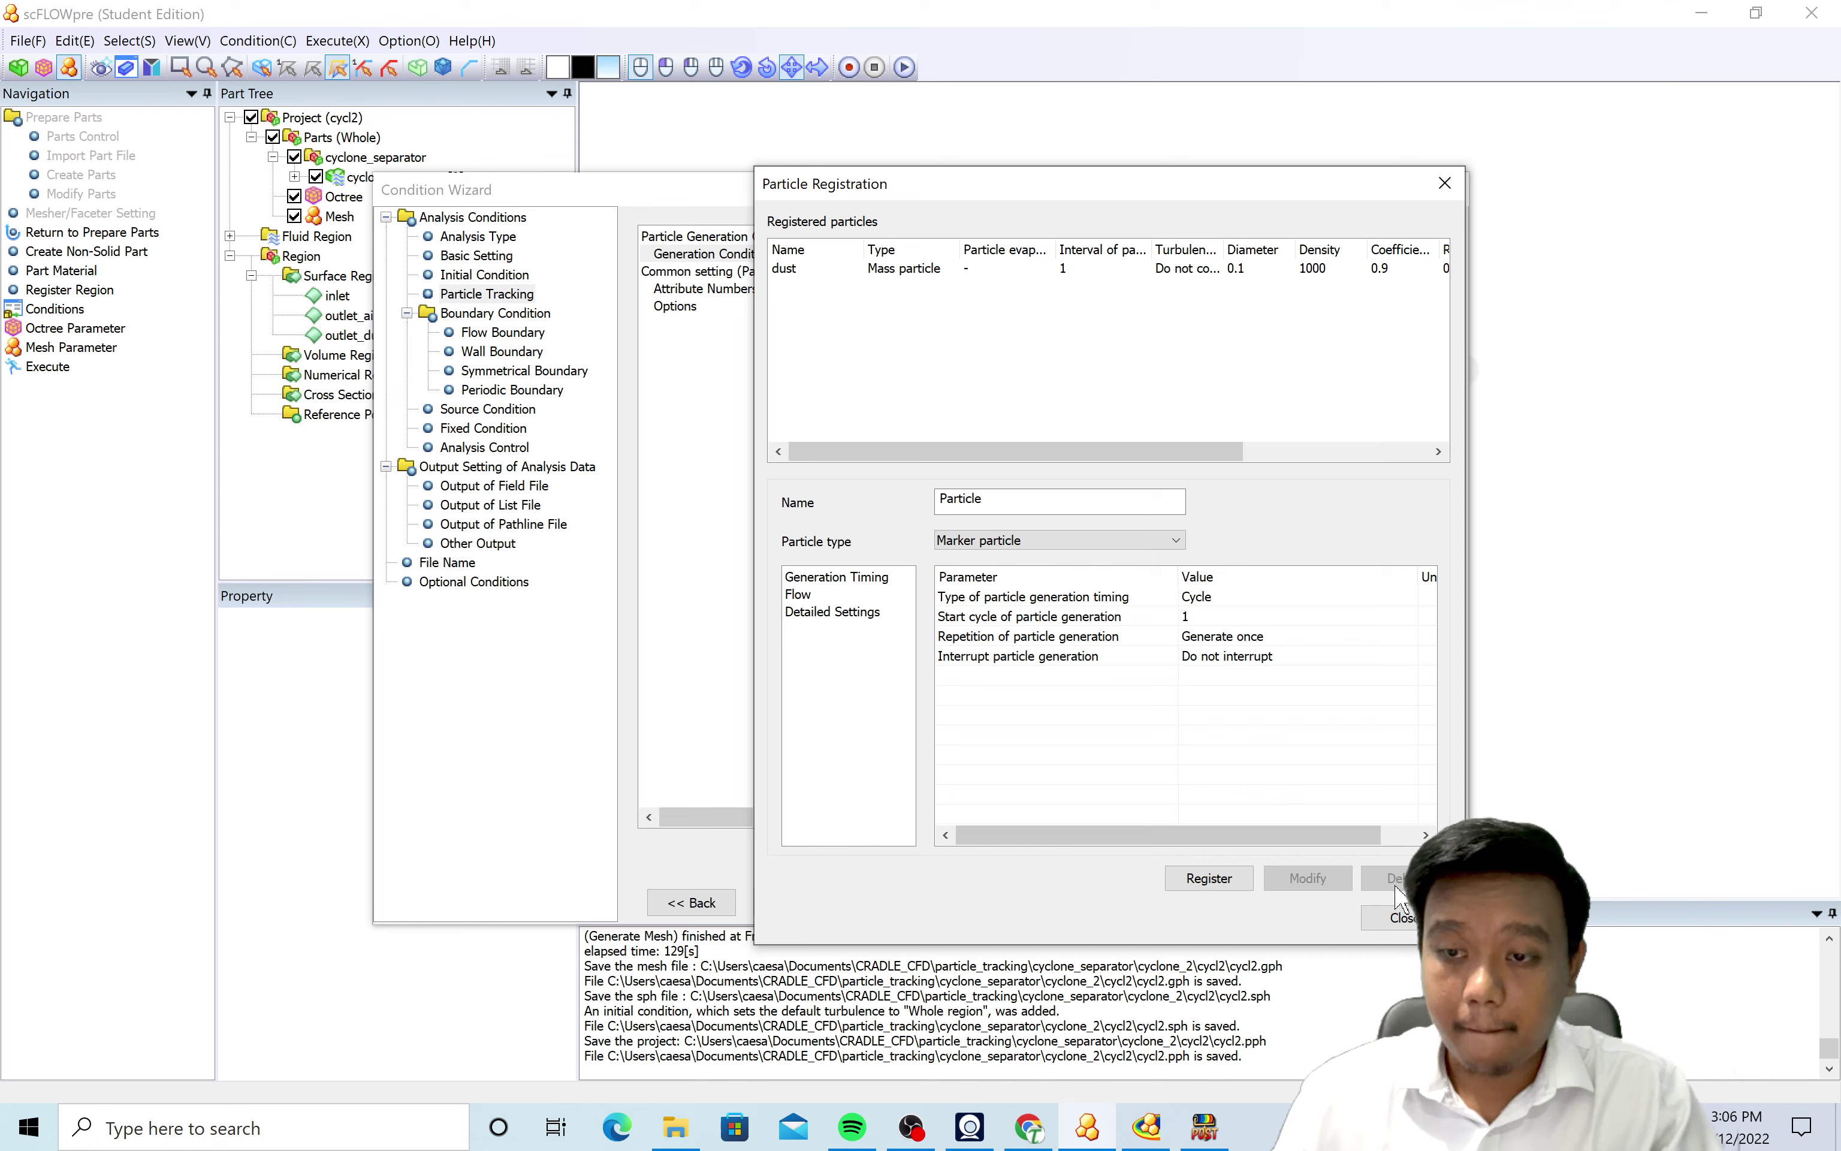
{"action": "left_click", "coordinate": [1403, 922]}
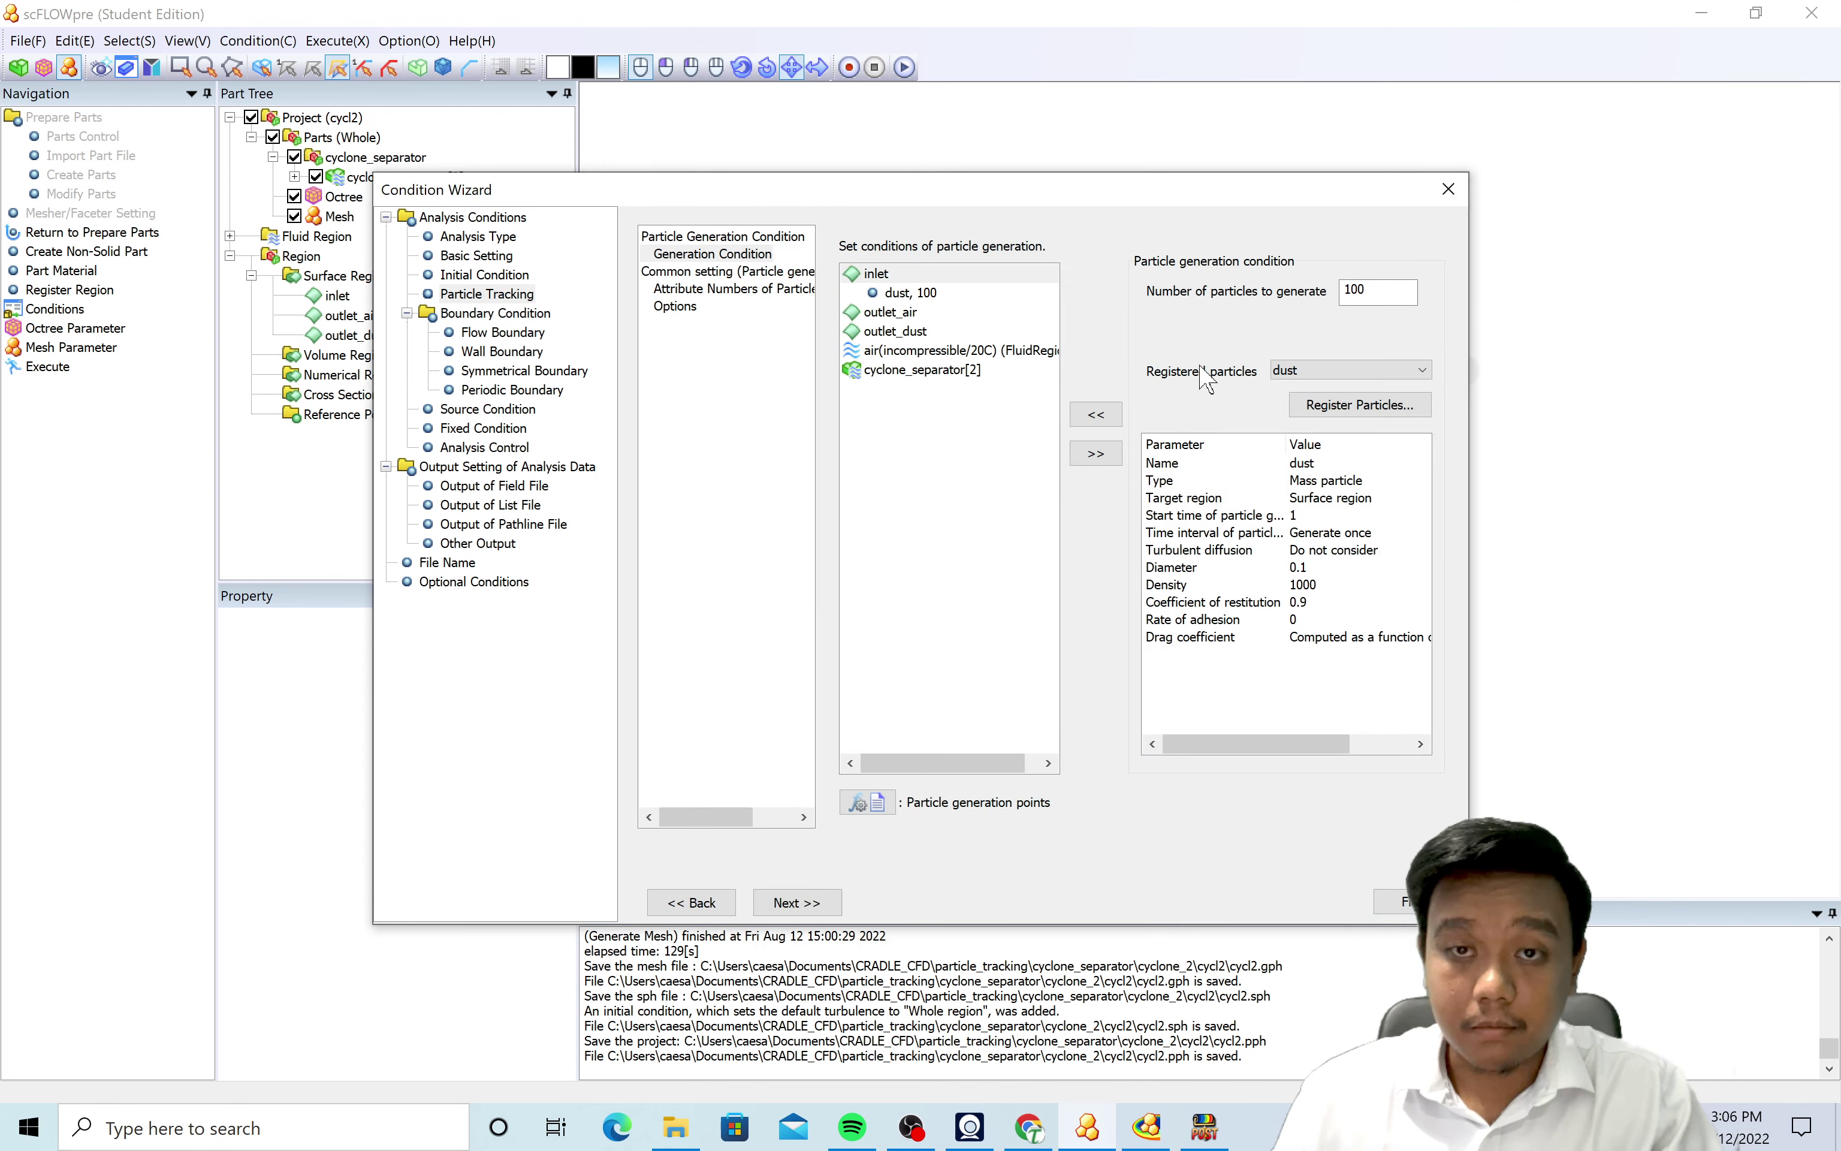
Apply the updated dust condition of 100 particles to the inlet, and save the mesh, analysis condition and project files without executing the solver.
{"action": "left_click", "coordinate": [929, 294]}
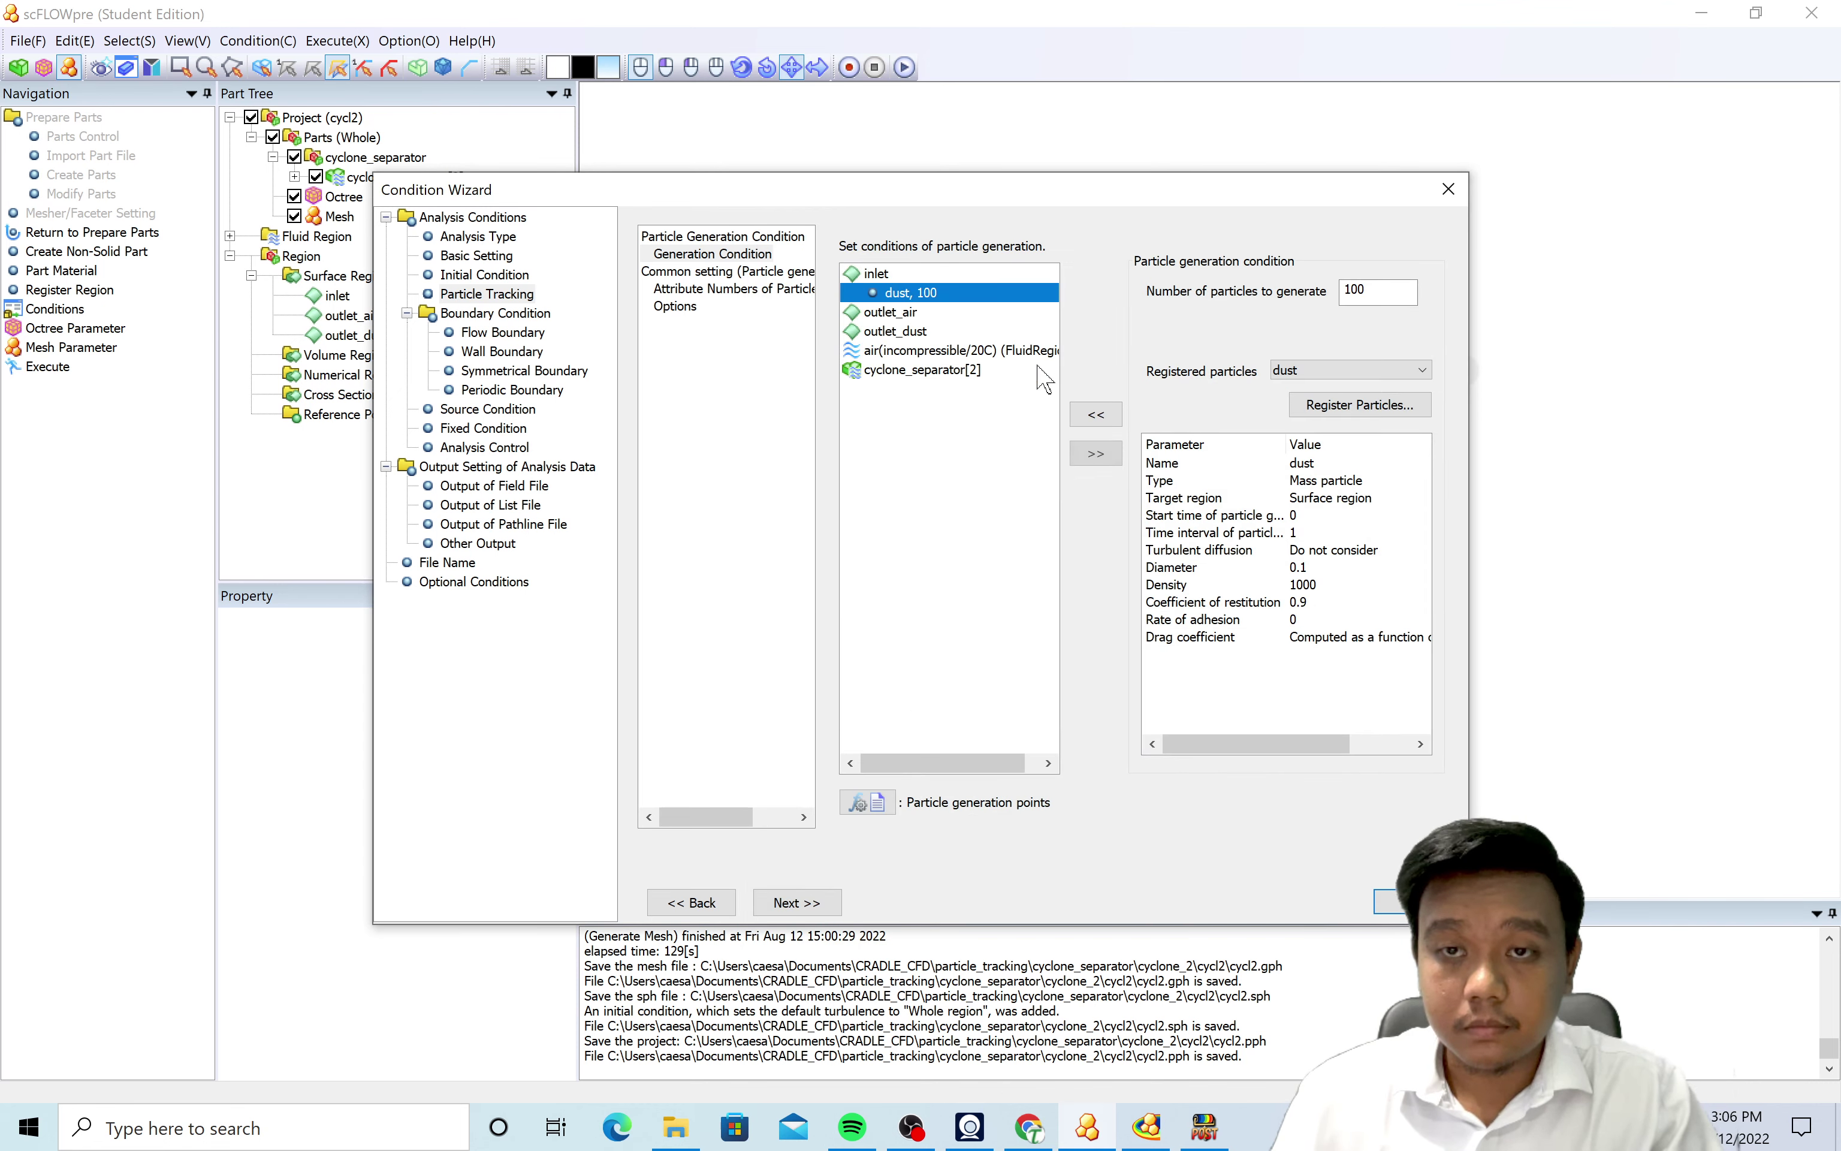
{"action": "left_click", "coordinate": [1096, 415]}
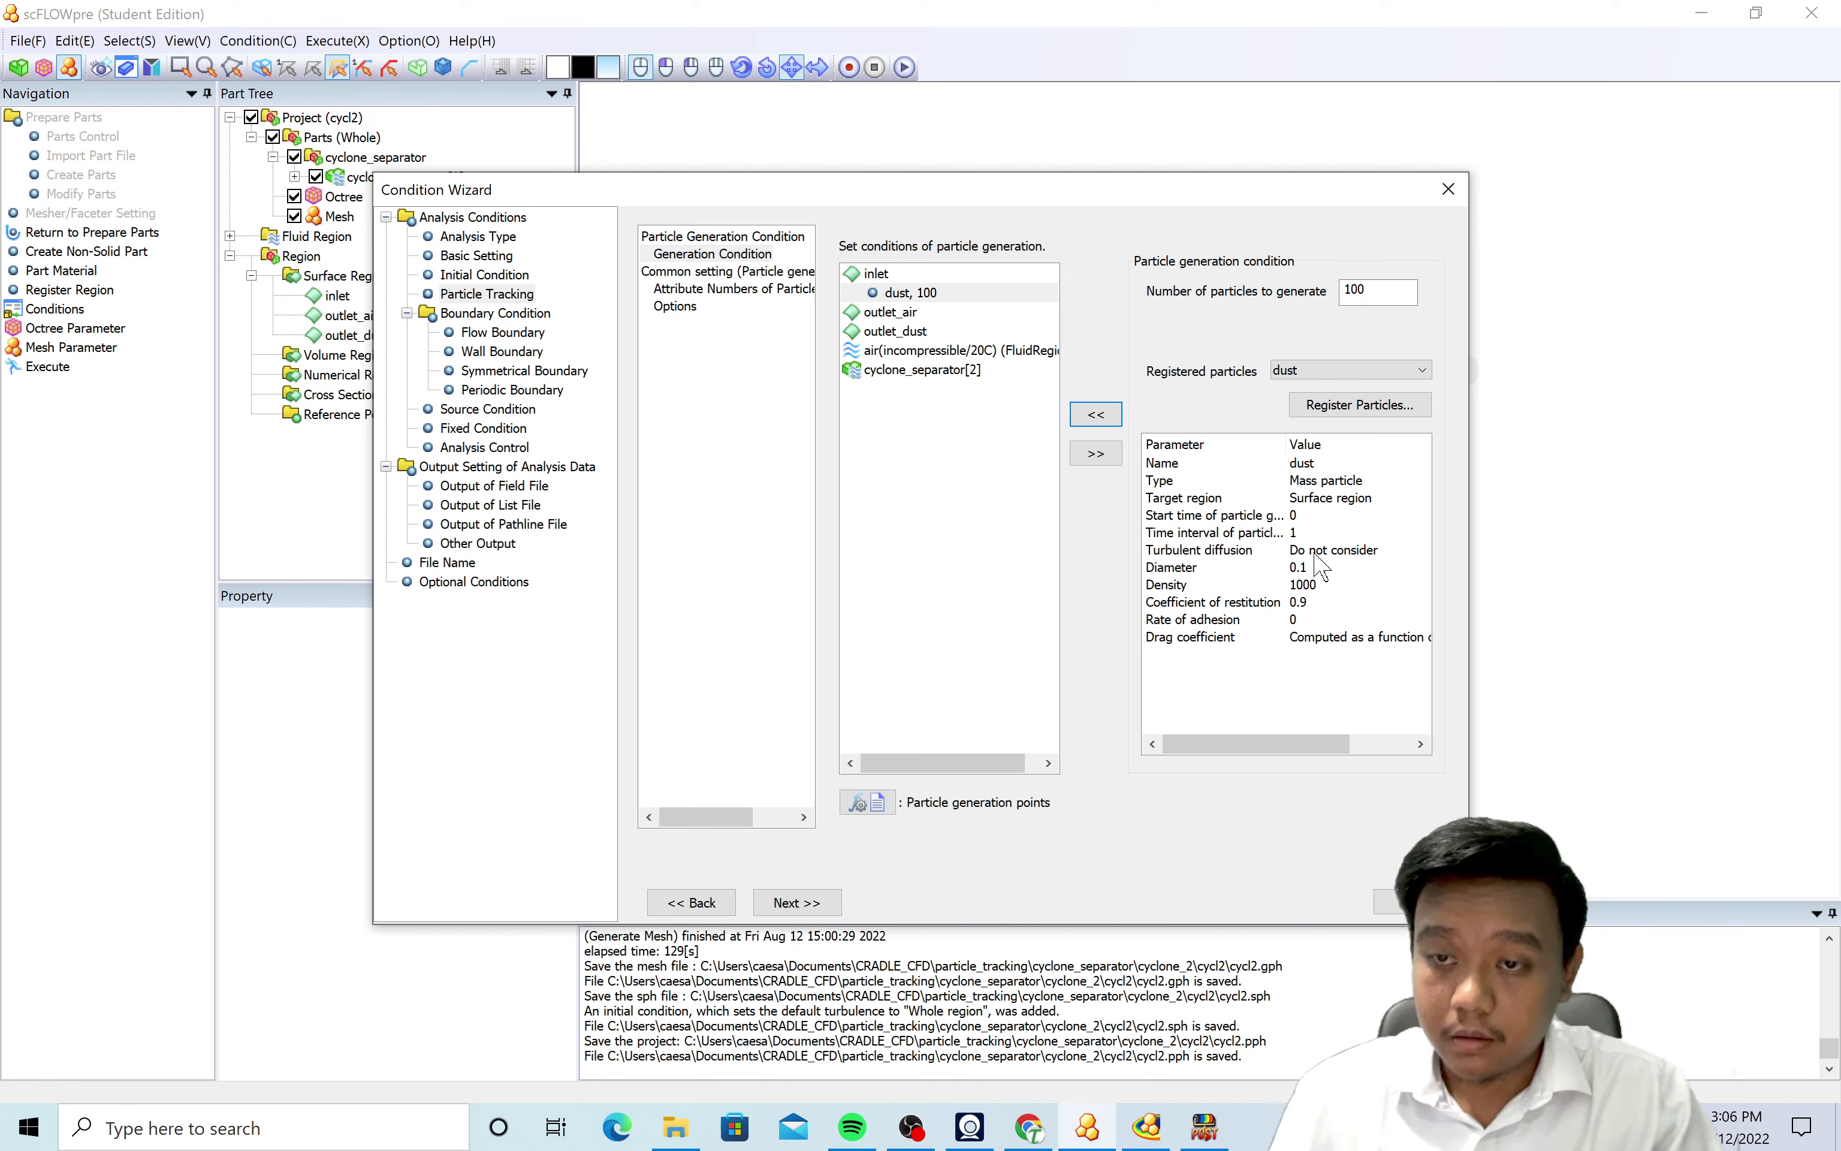
{"action": "left_click", "coordinate": [1407, 902]}
{"action": "double_click", "coordinate": [47, 367]}
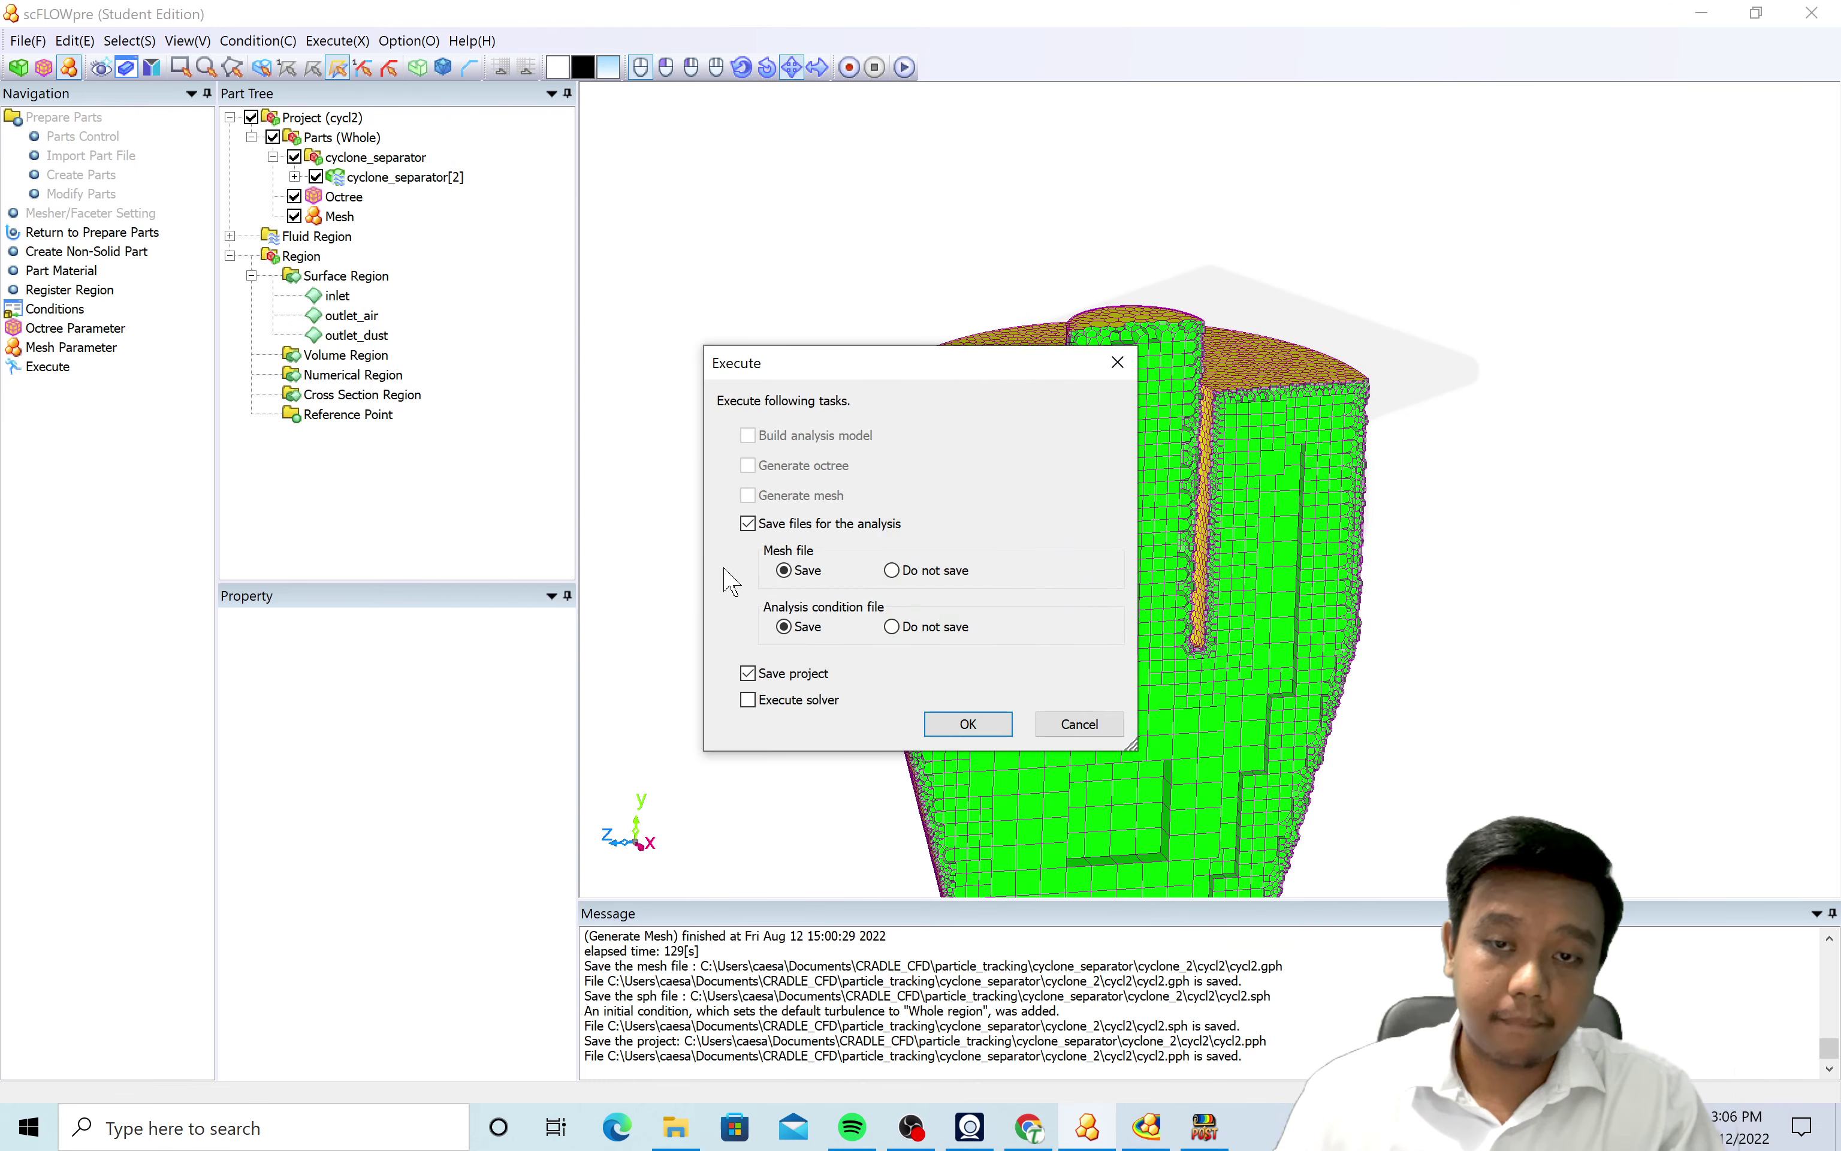
{"action": "left_click", "coordinate": [944, 724]}
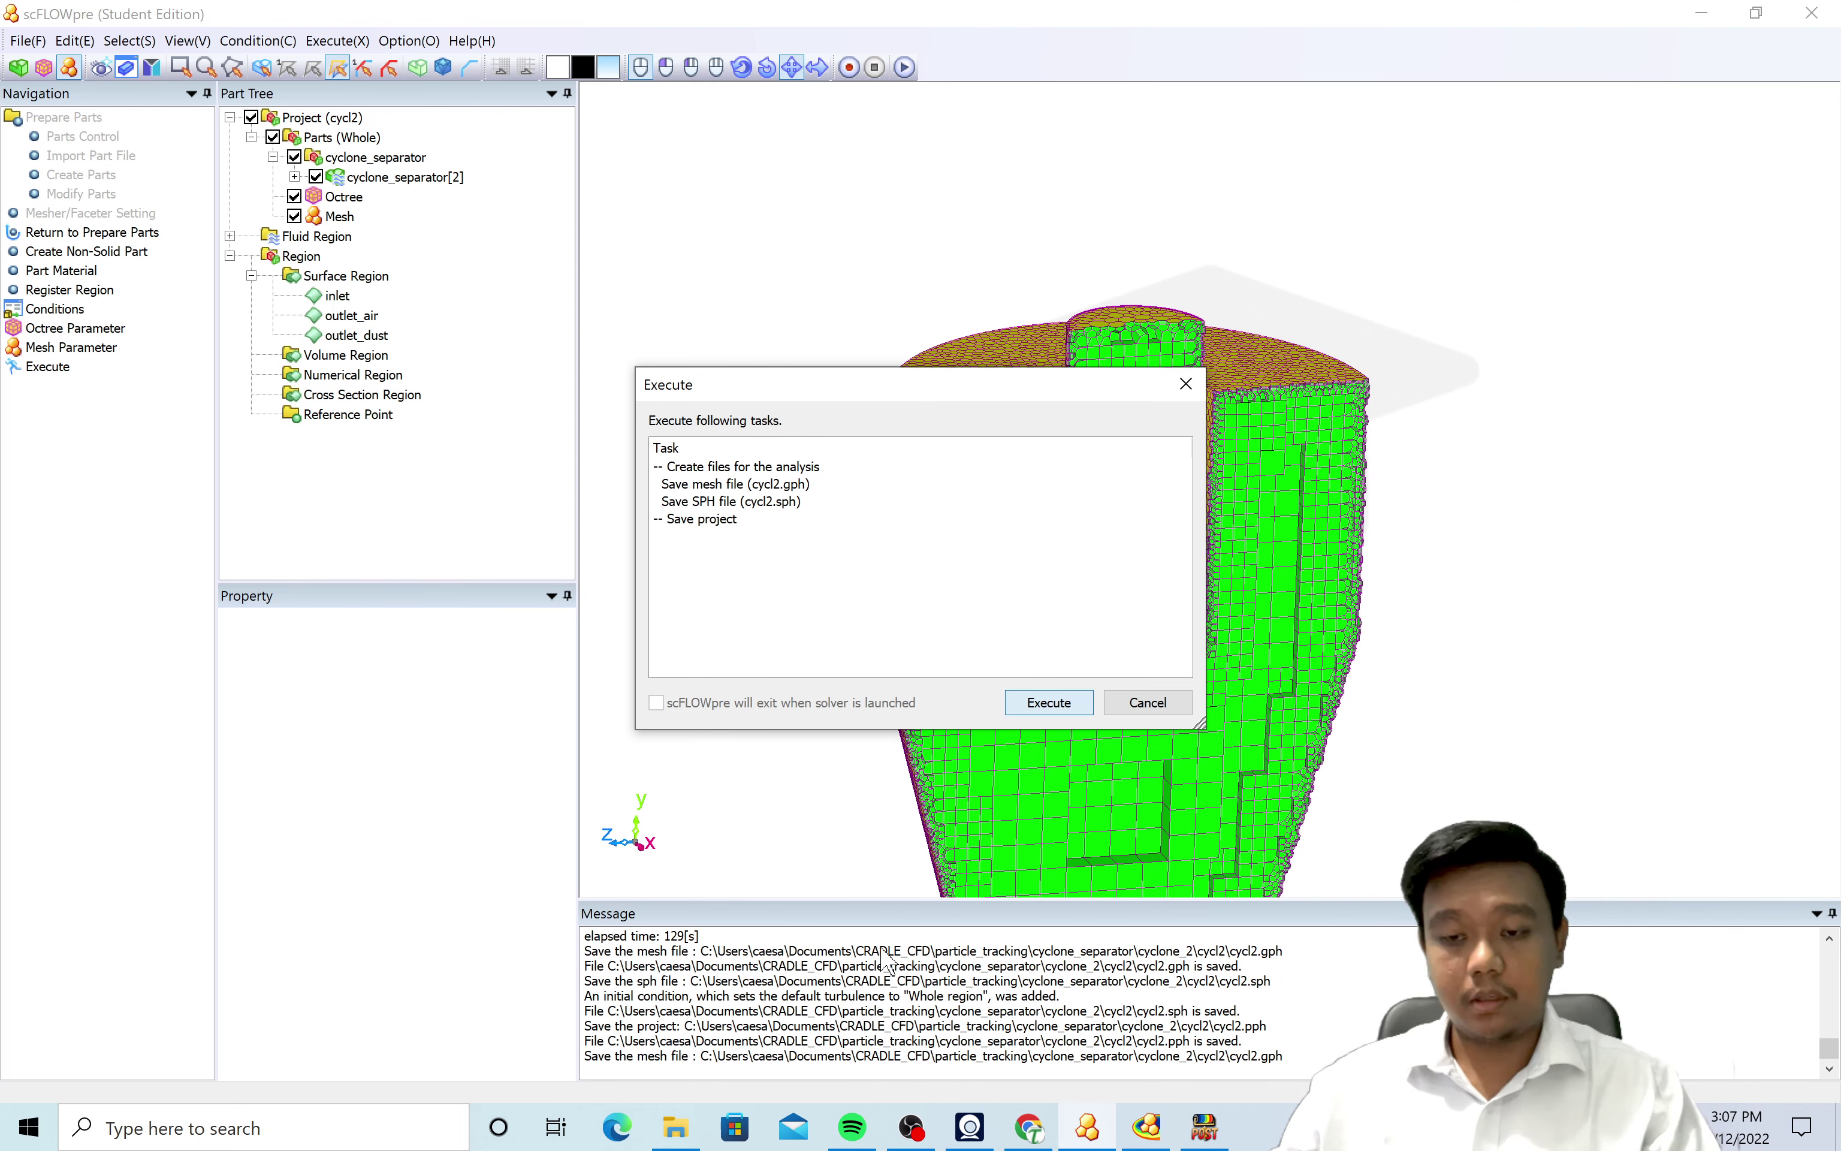
Delete the old result files cycl2_5.fph through cycl2_17.rph from the cycl2 folder in File Explorer.
{"action": "left_click", "coordinate": [675, 1126]}
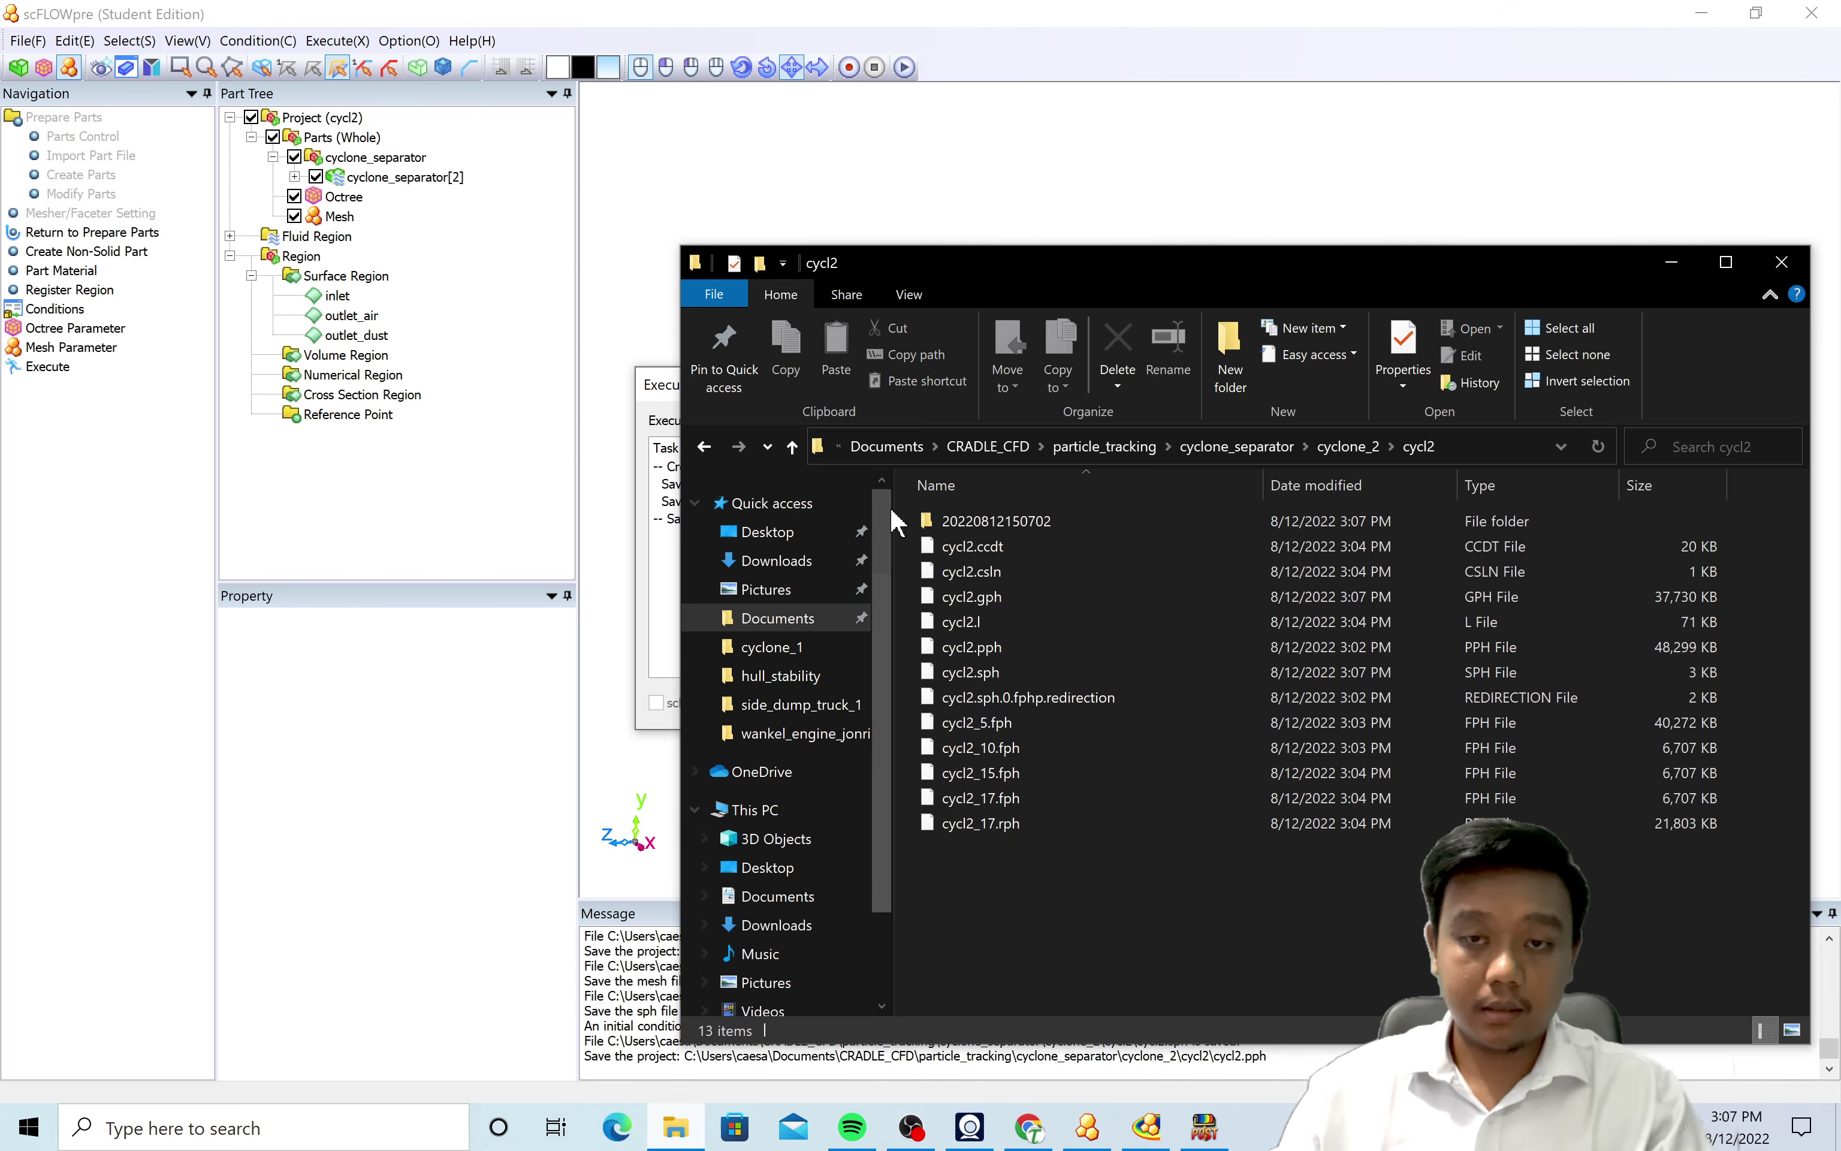
{"action": "left_click", "coordinate": [1006, 731]}
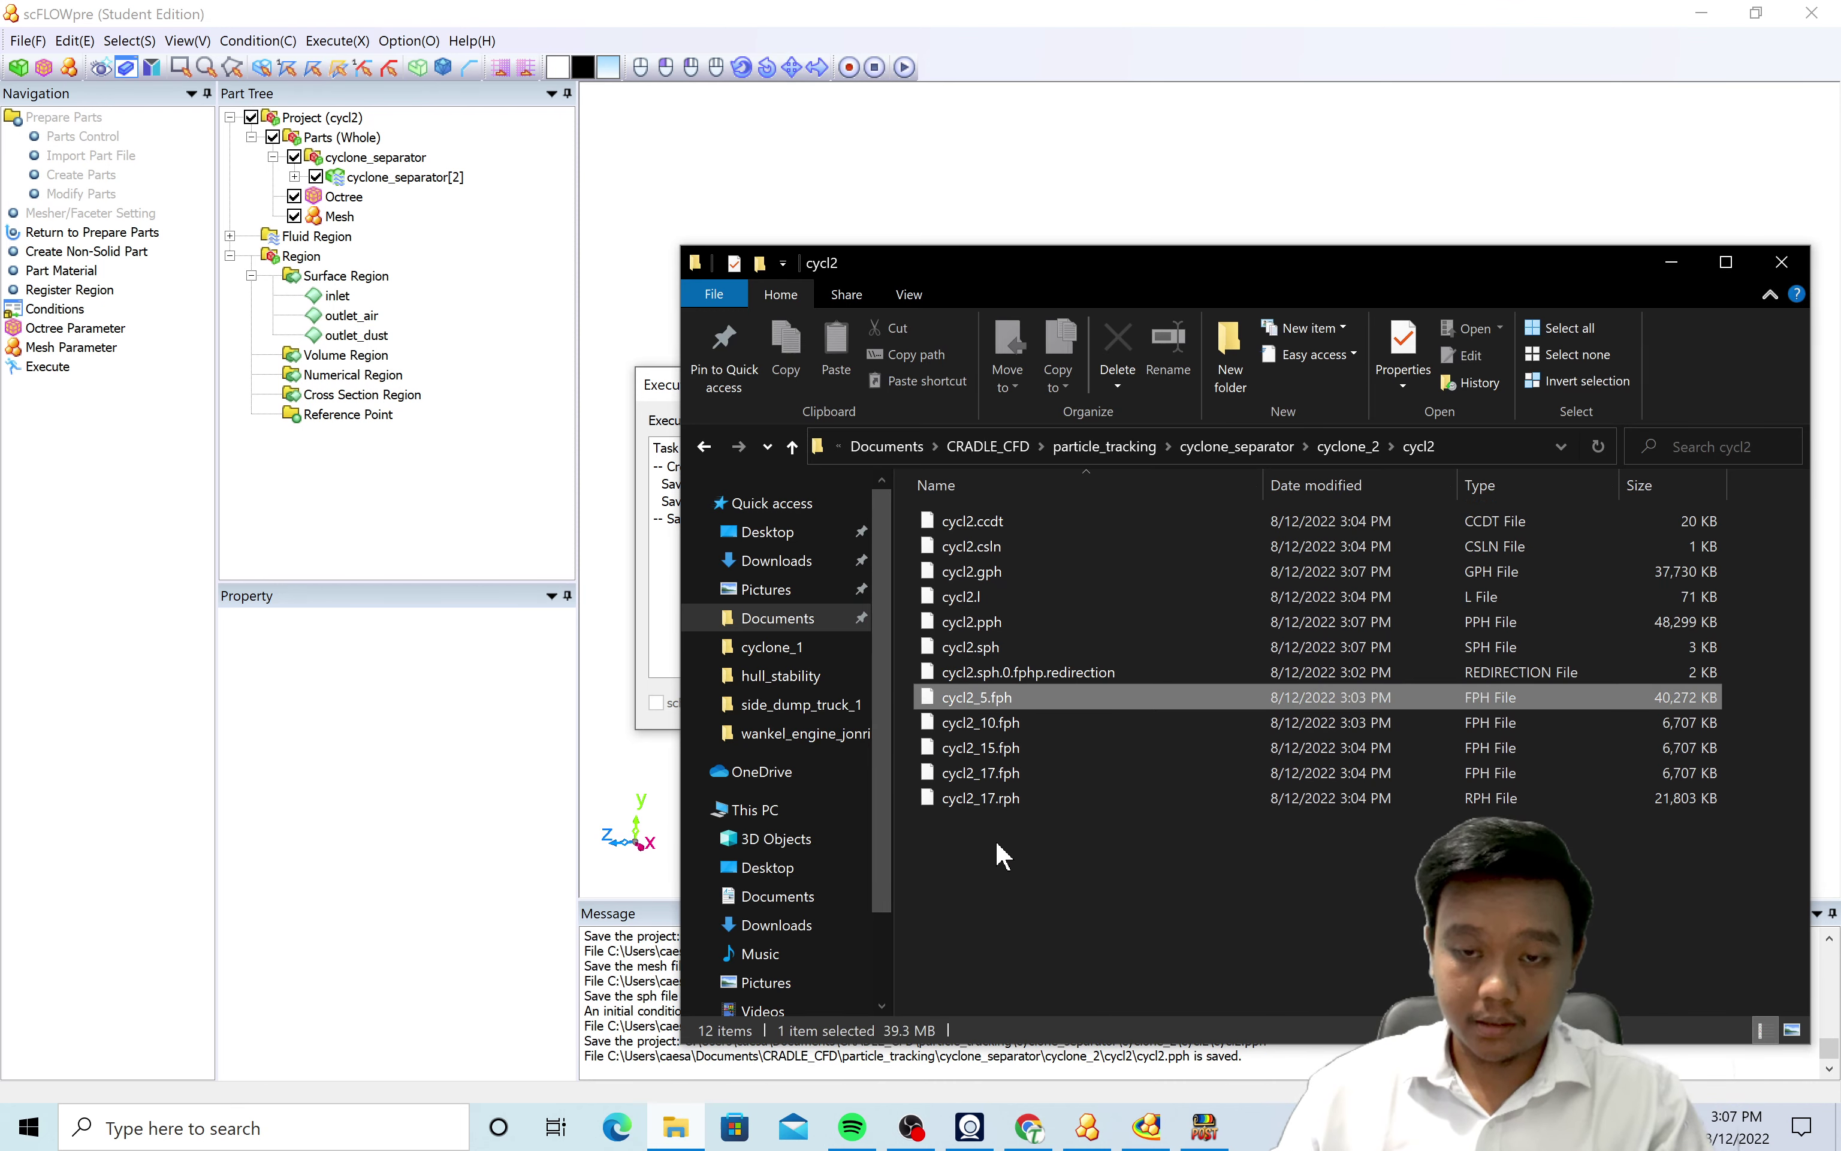
{"action": "left_click", "coordinate": [1003, 804], "text": "shift"}
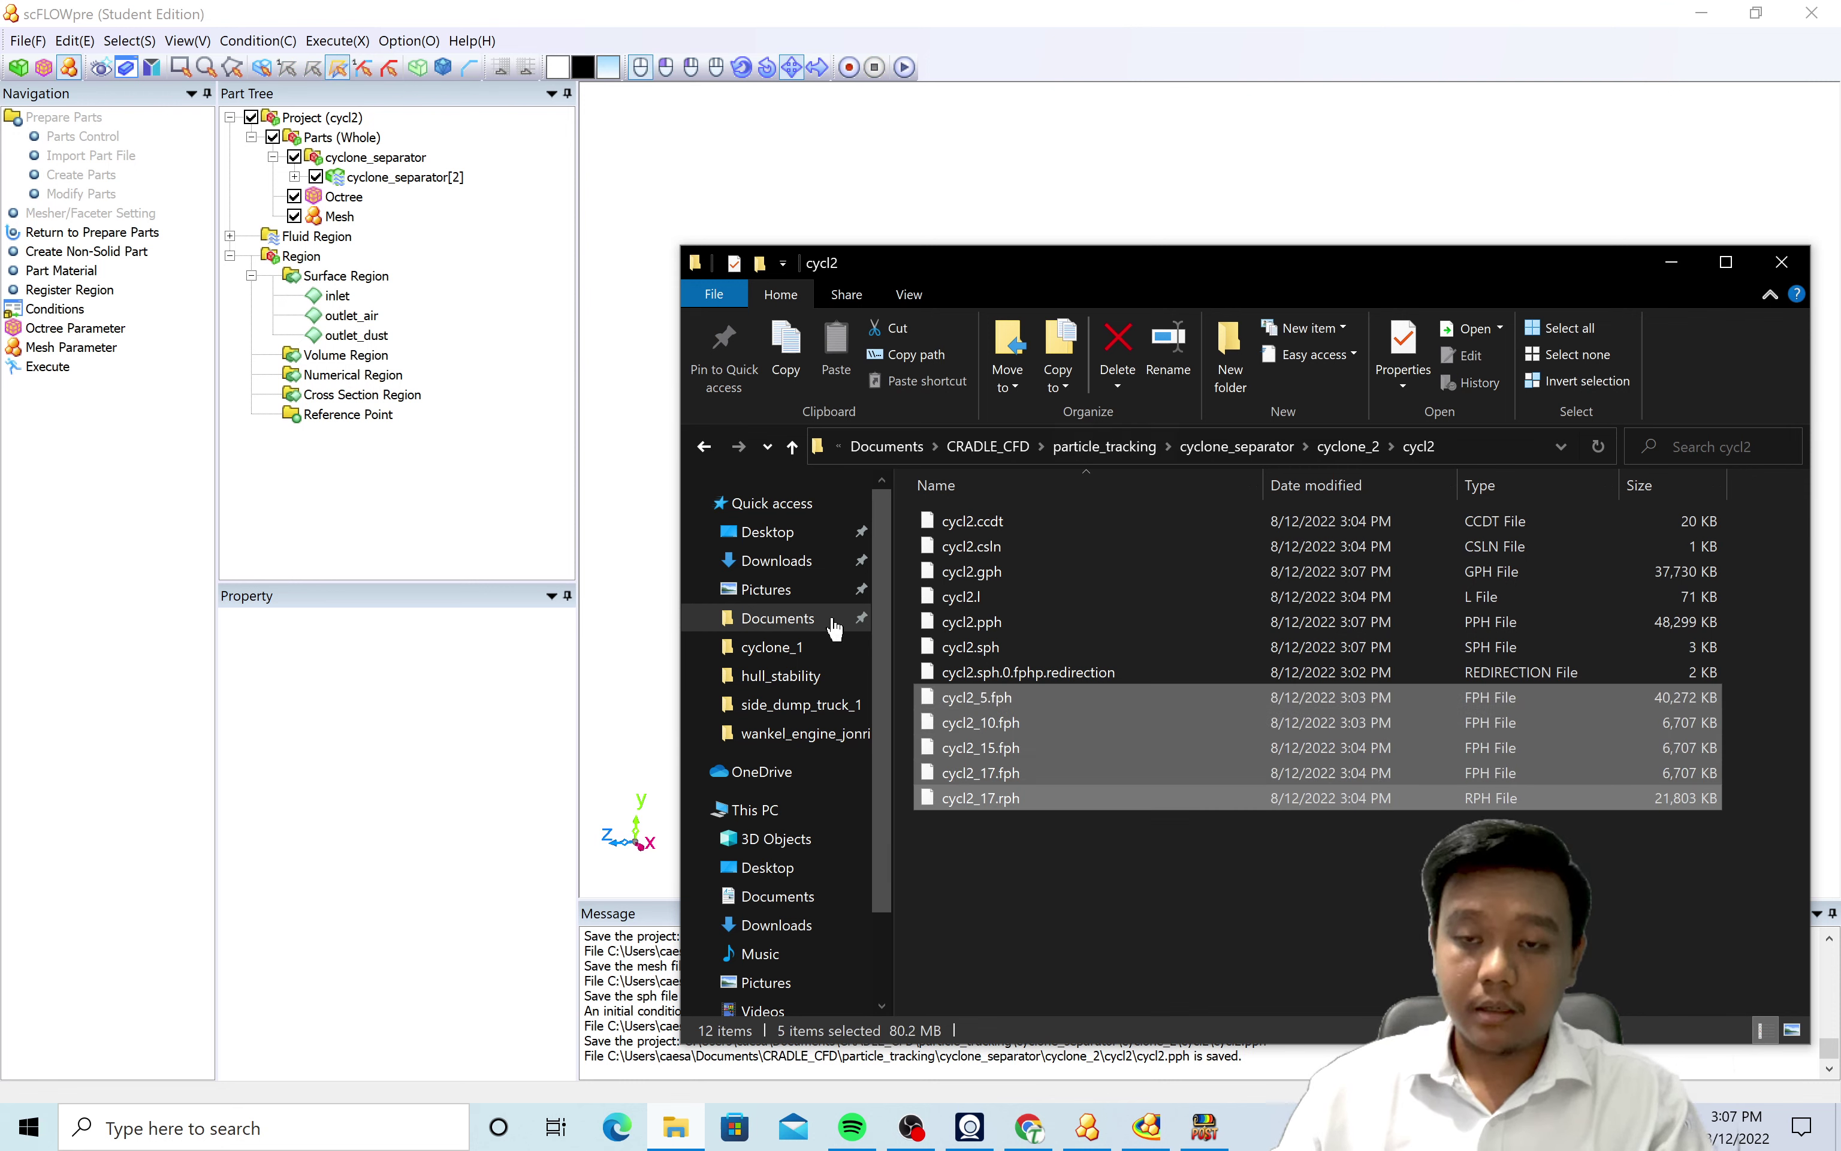
{"action": "left_click", "coordinate": [1115, 354]}
{"action": "left_click", "coordinate": [1104, 78]}
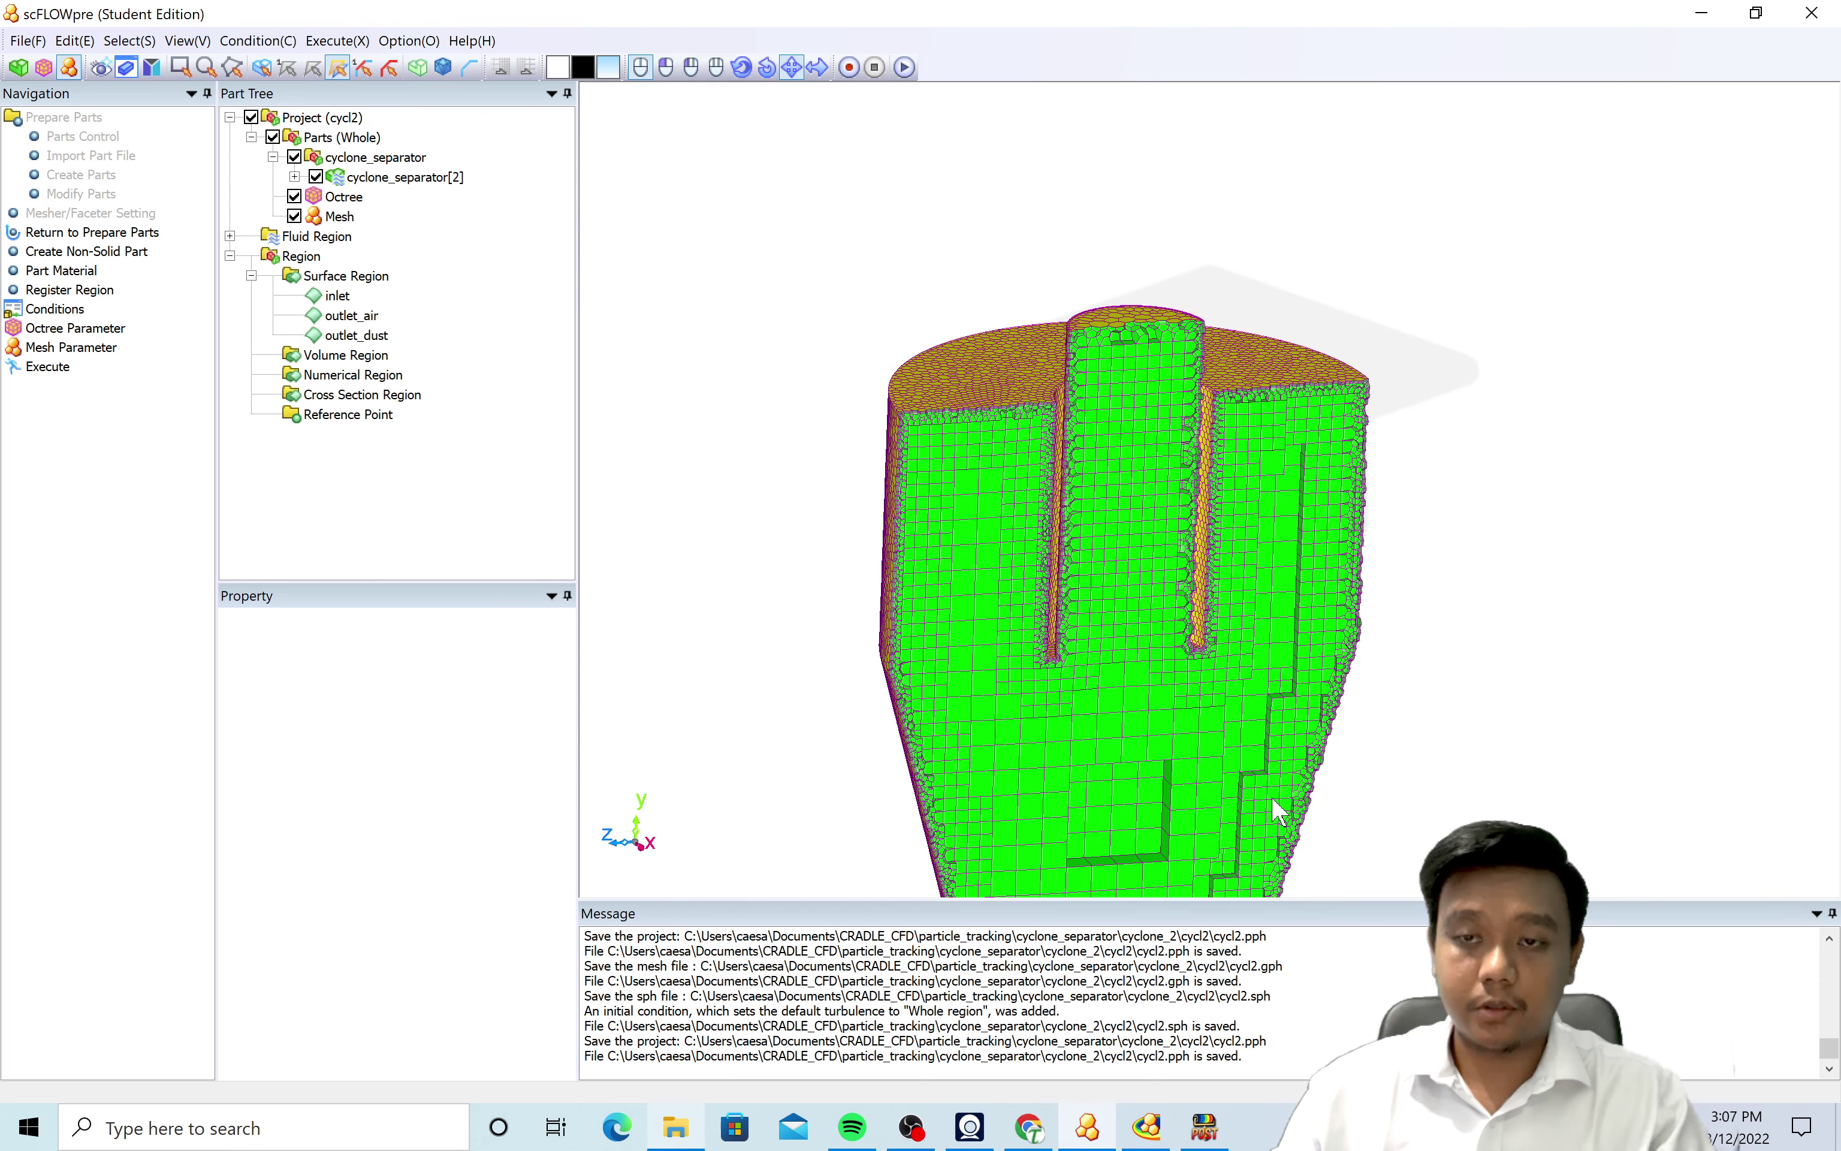
Switch to scMonitor and delete the interrupted cycl2 job from the job scheduler.
{"action": "left_click", "coordinate": [1147, 1126]}
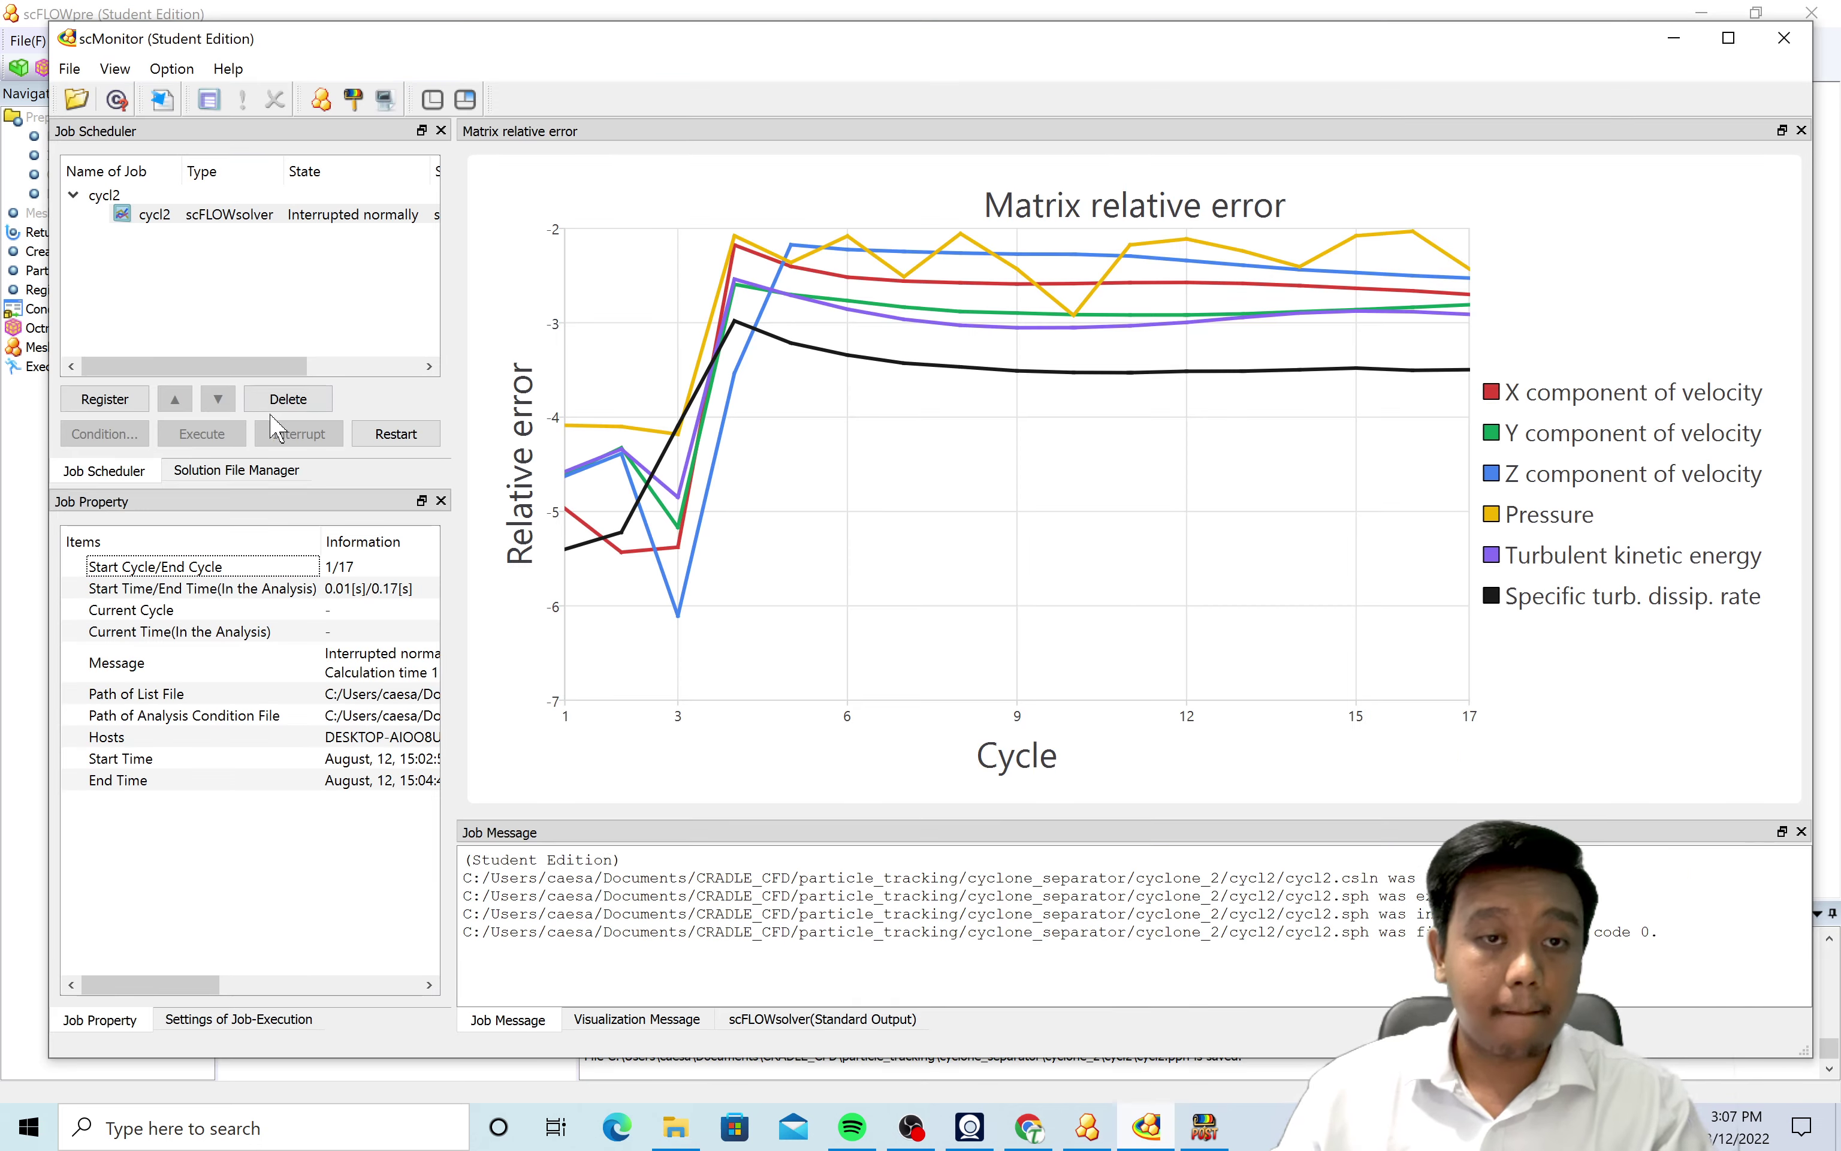
{"action": "left_click", "coordinate": [288, 398]}
{"action": "left_click", "coordinate": [958, 578]}
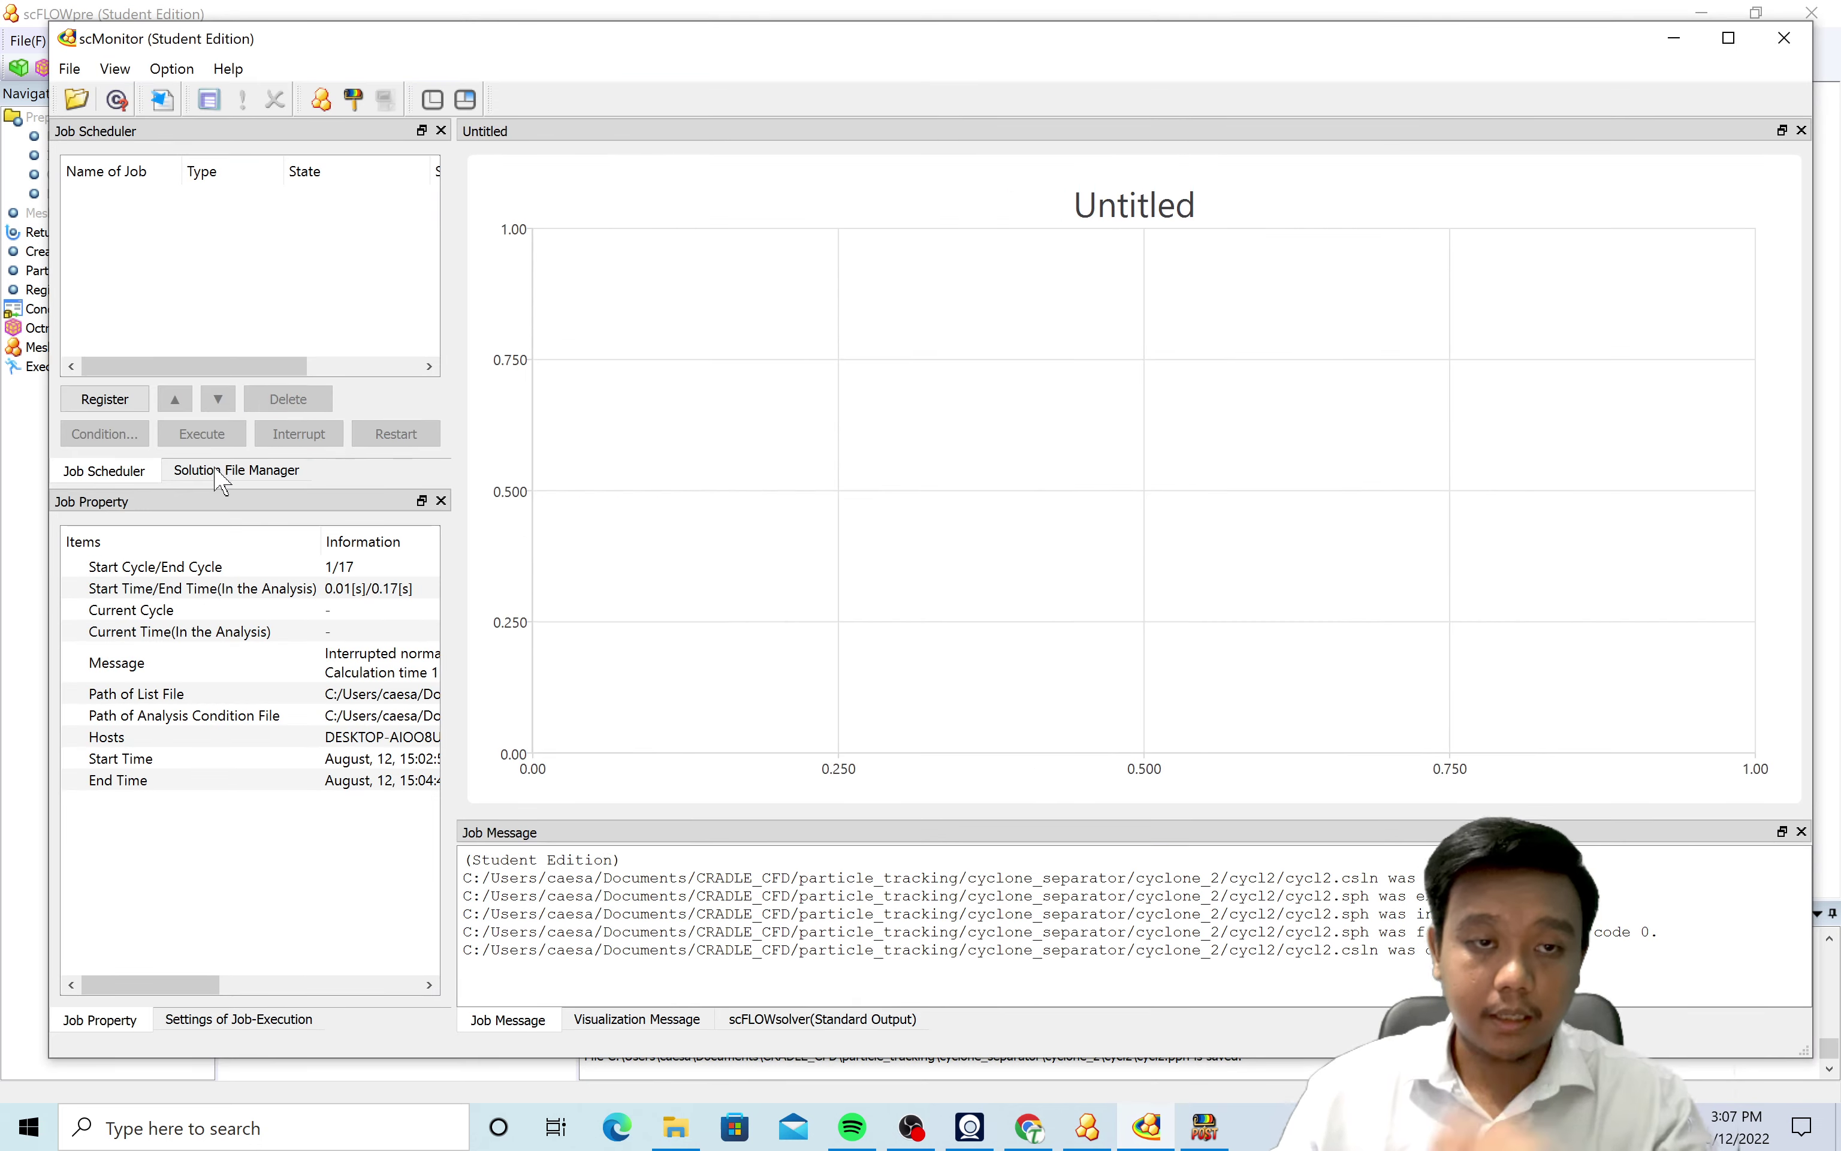
{"action": "left_click", "coordinate": [105, 399]}
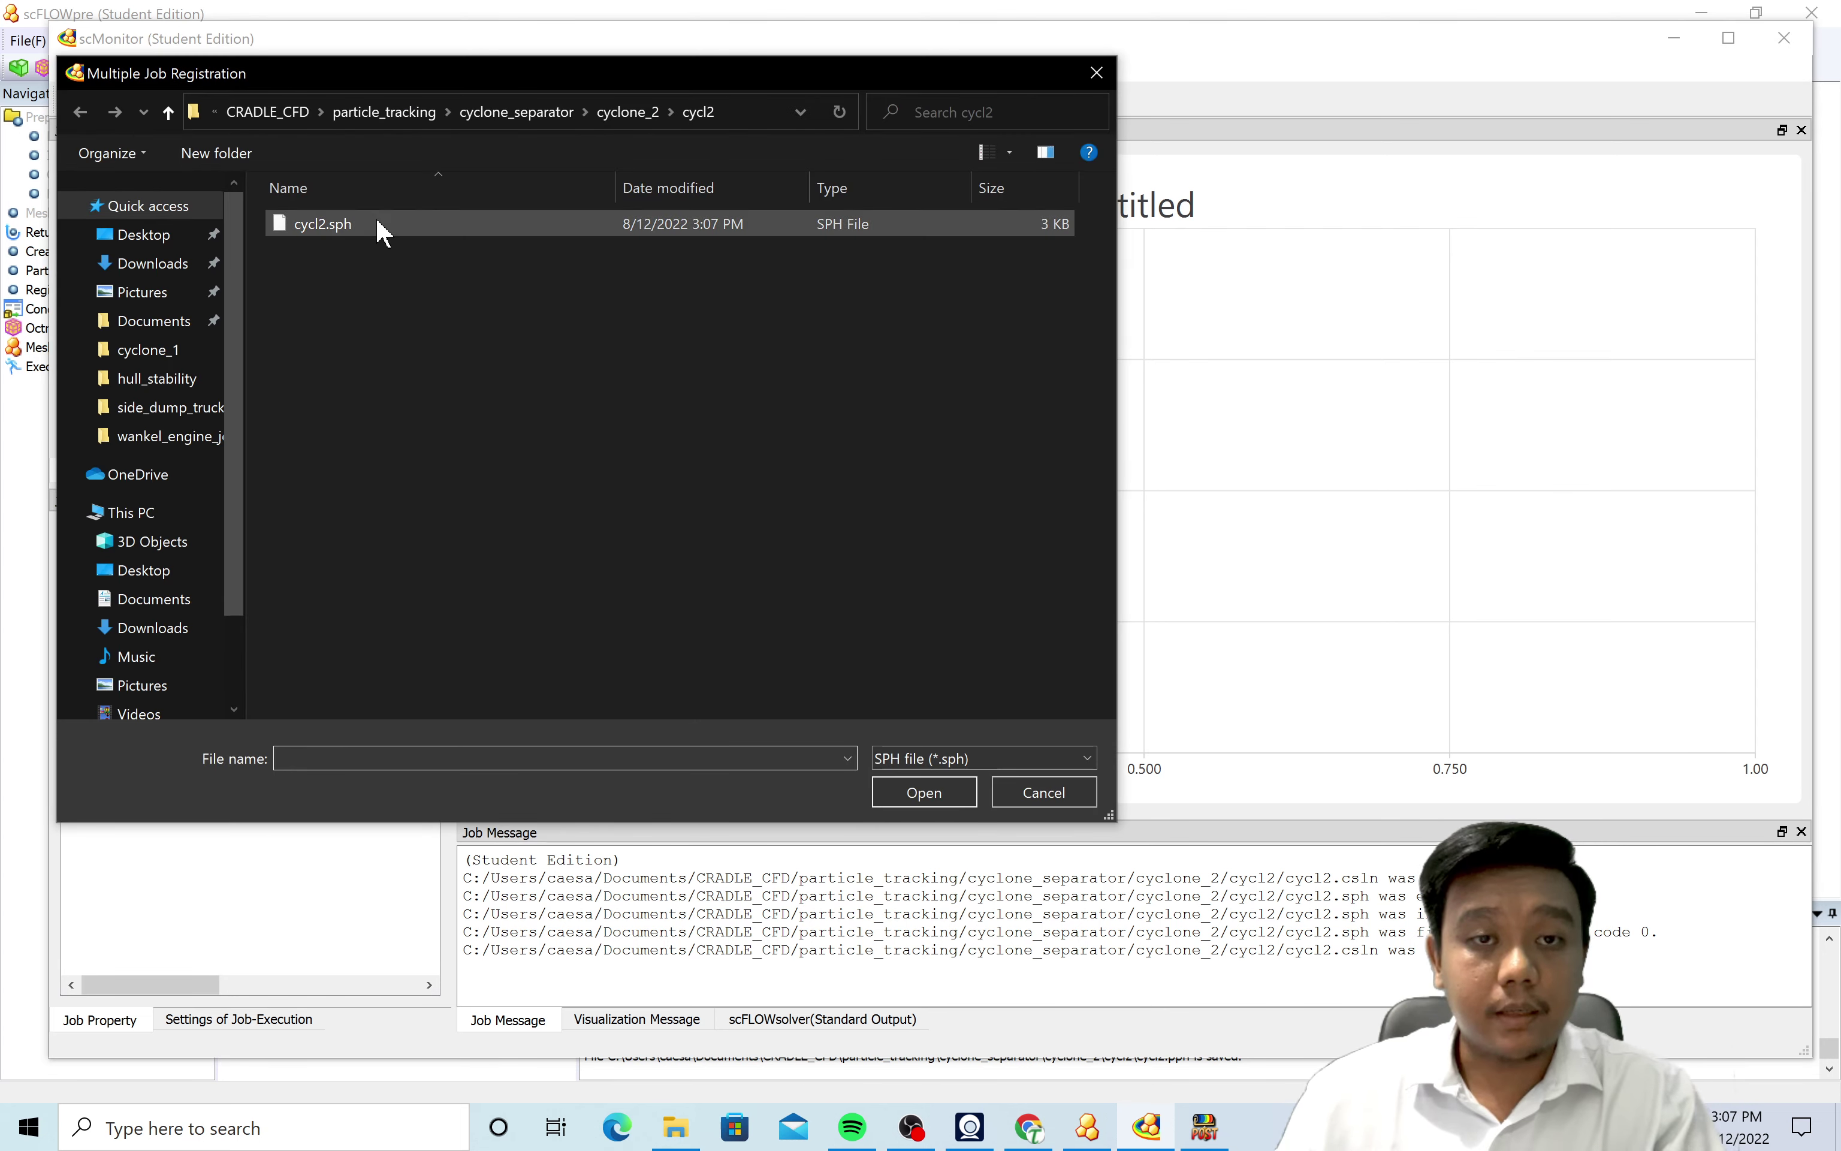
{"action": "double_click", "coordinate": [375, 223]}
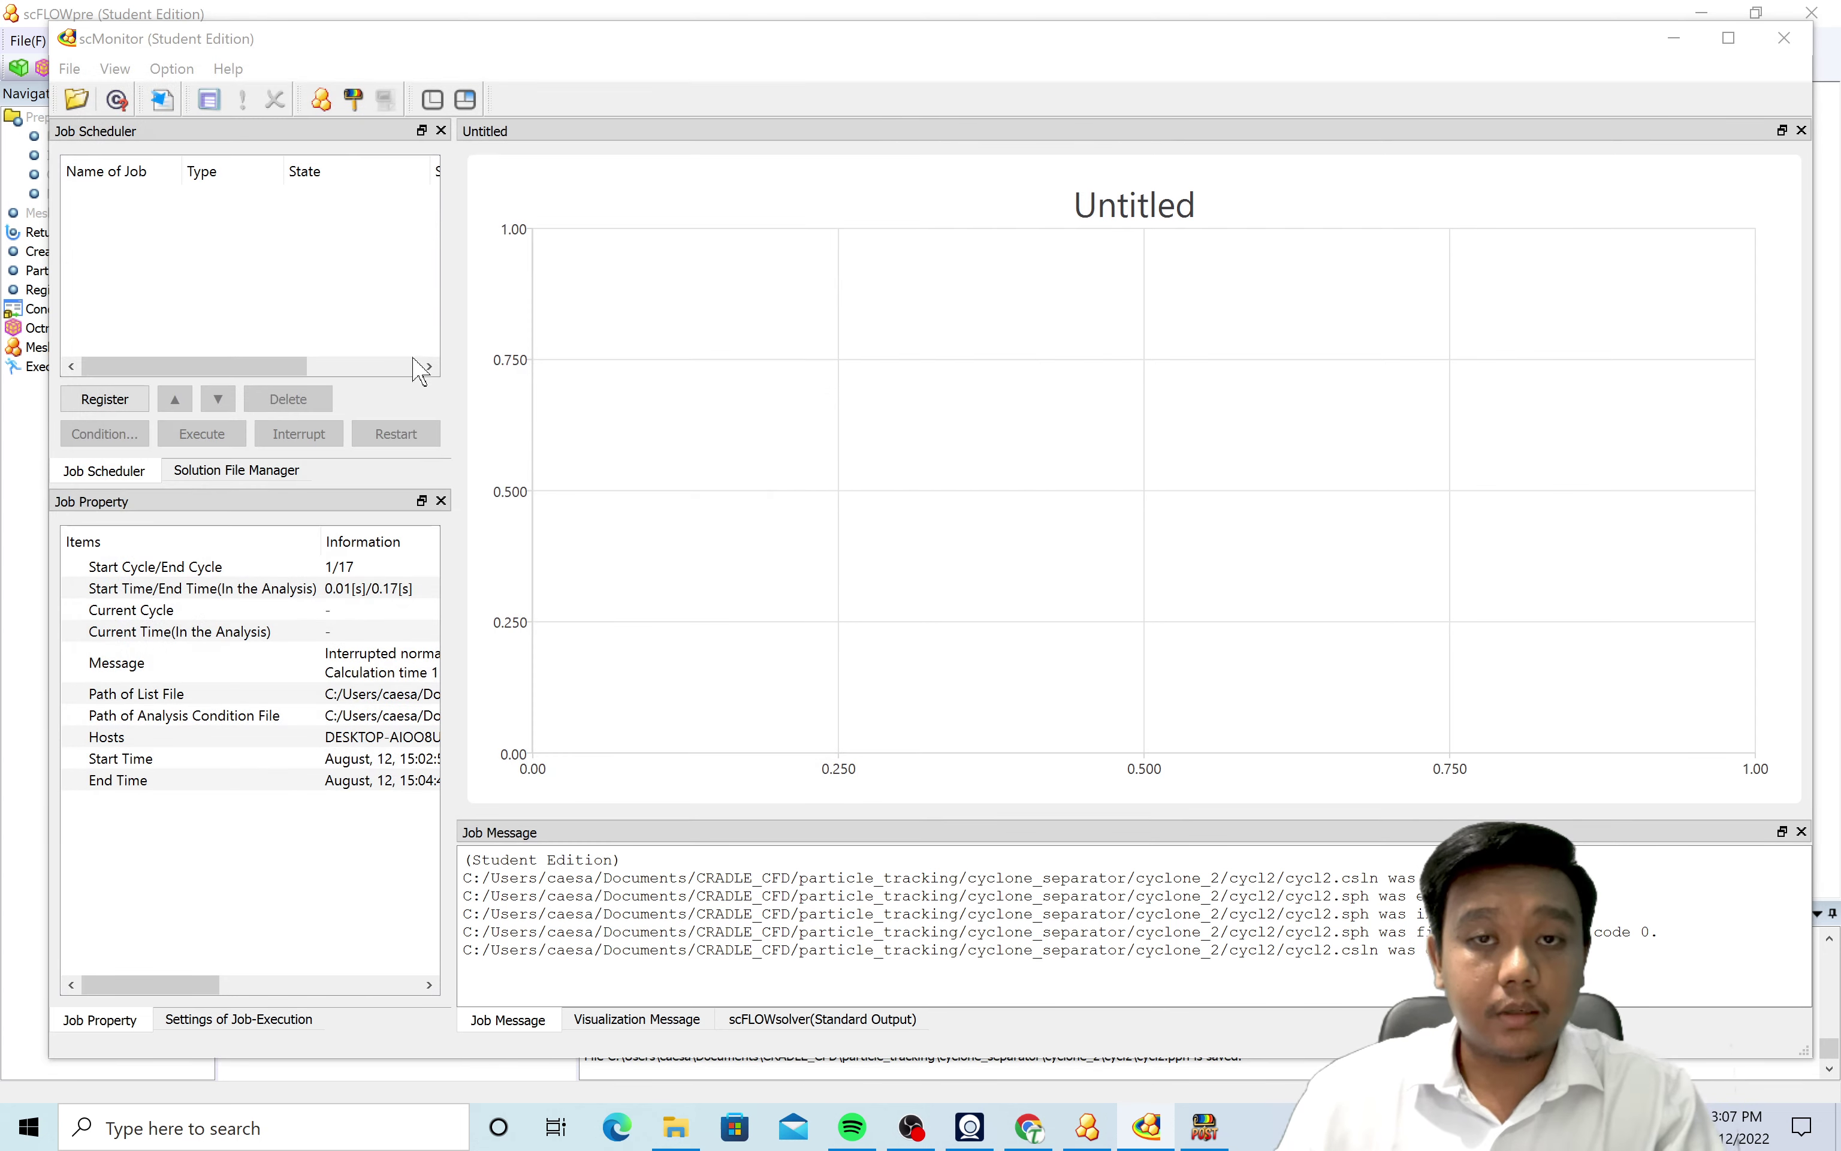
{"action": "left_click", "coordinate": [106, 399]}
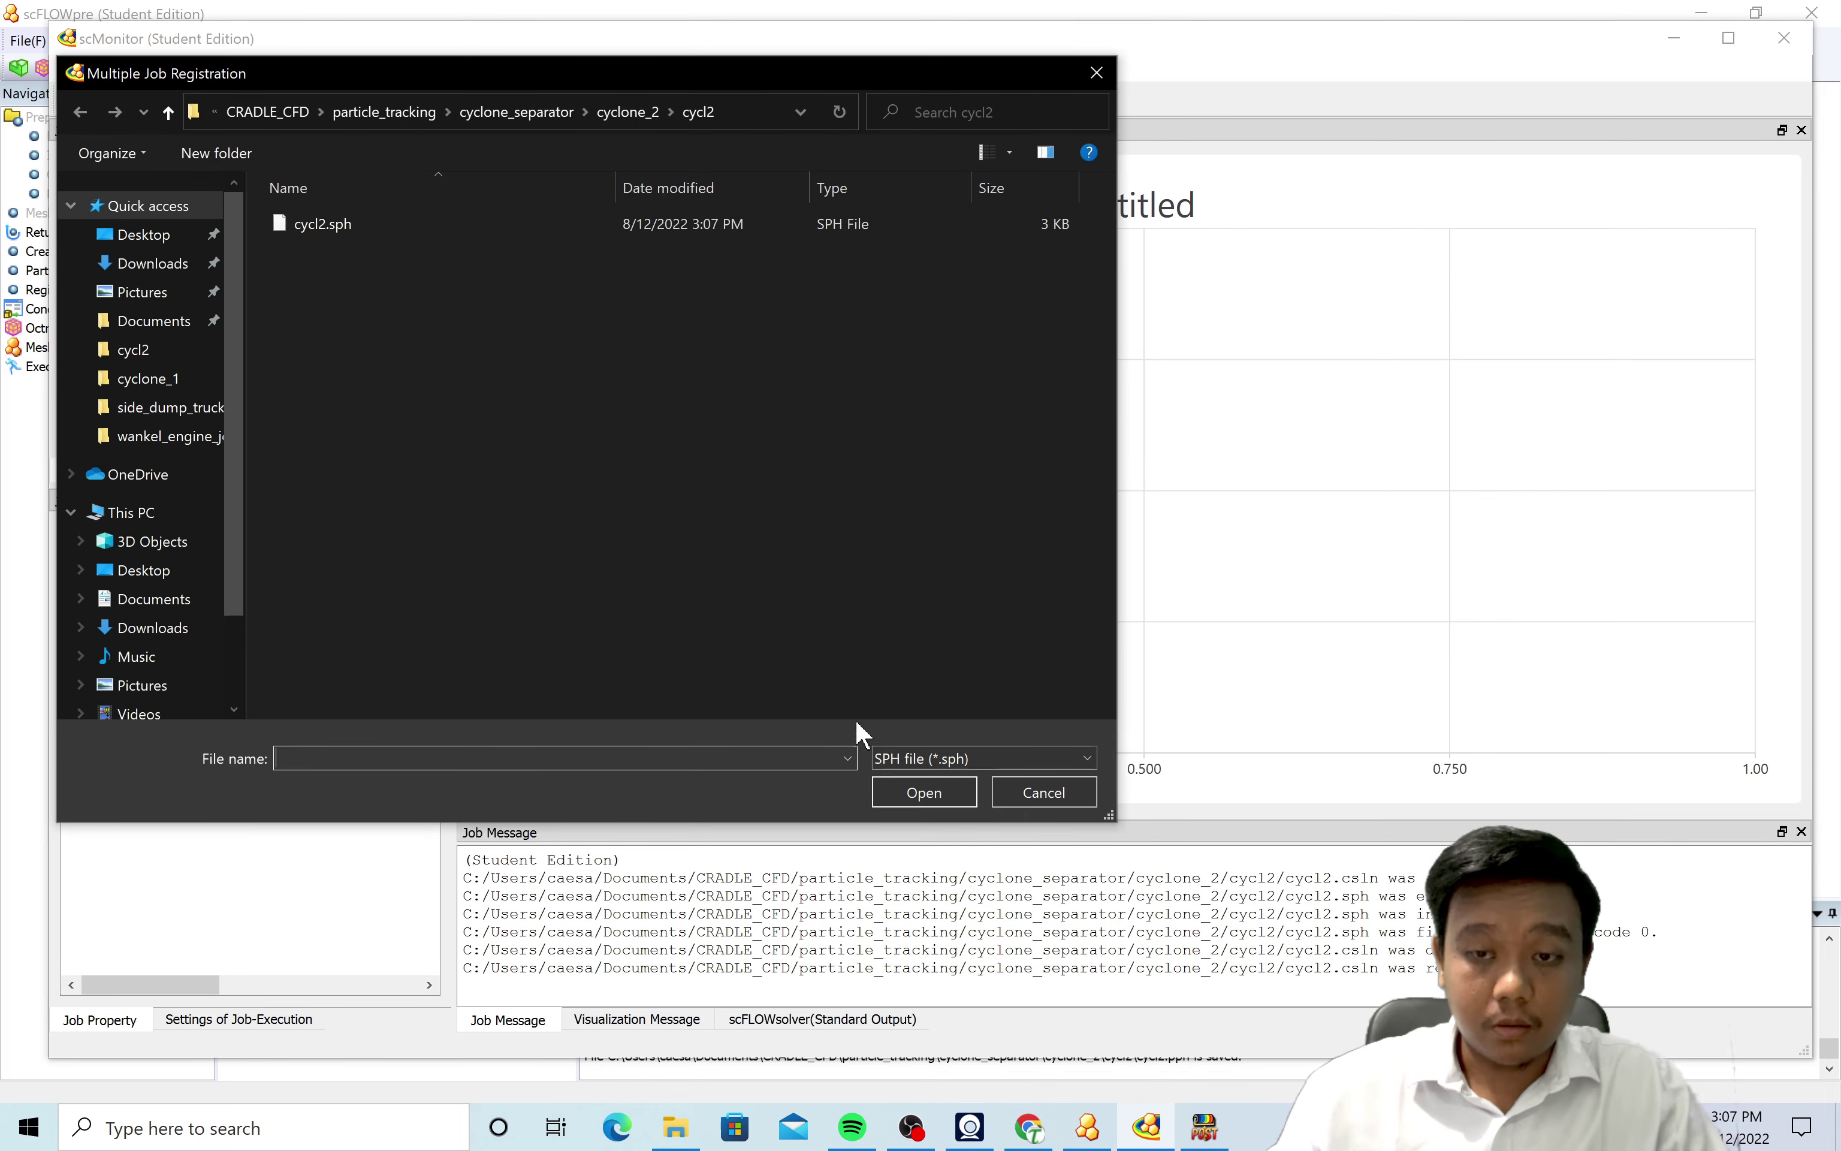
{"action": "left_click", "coordinate": [1096, 73]}
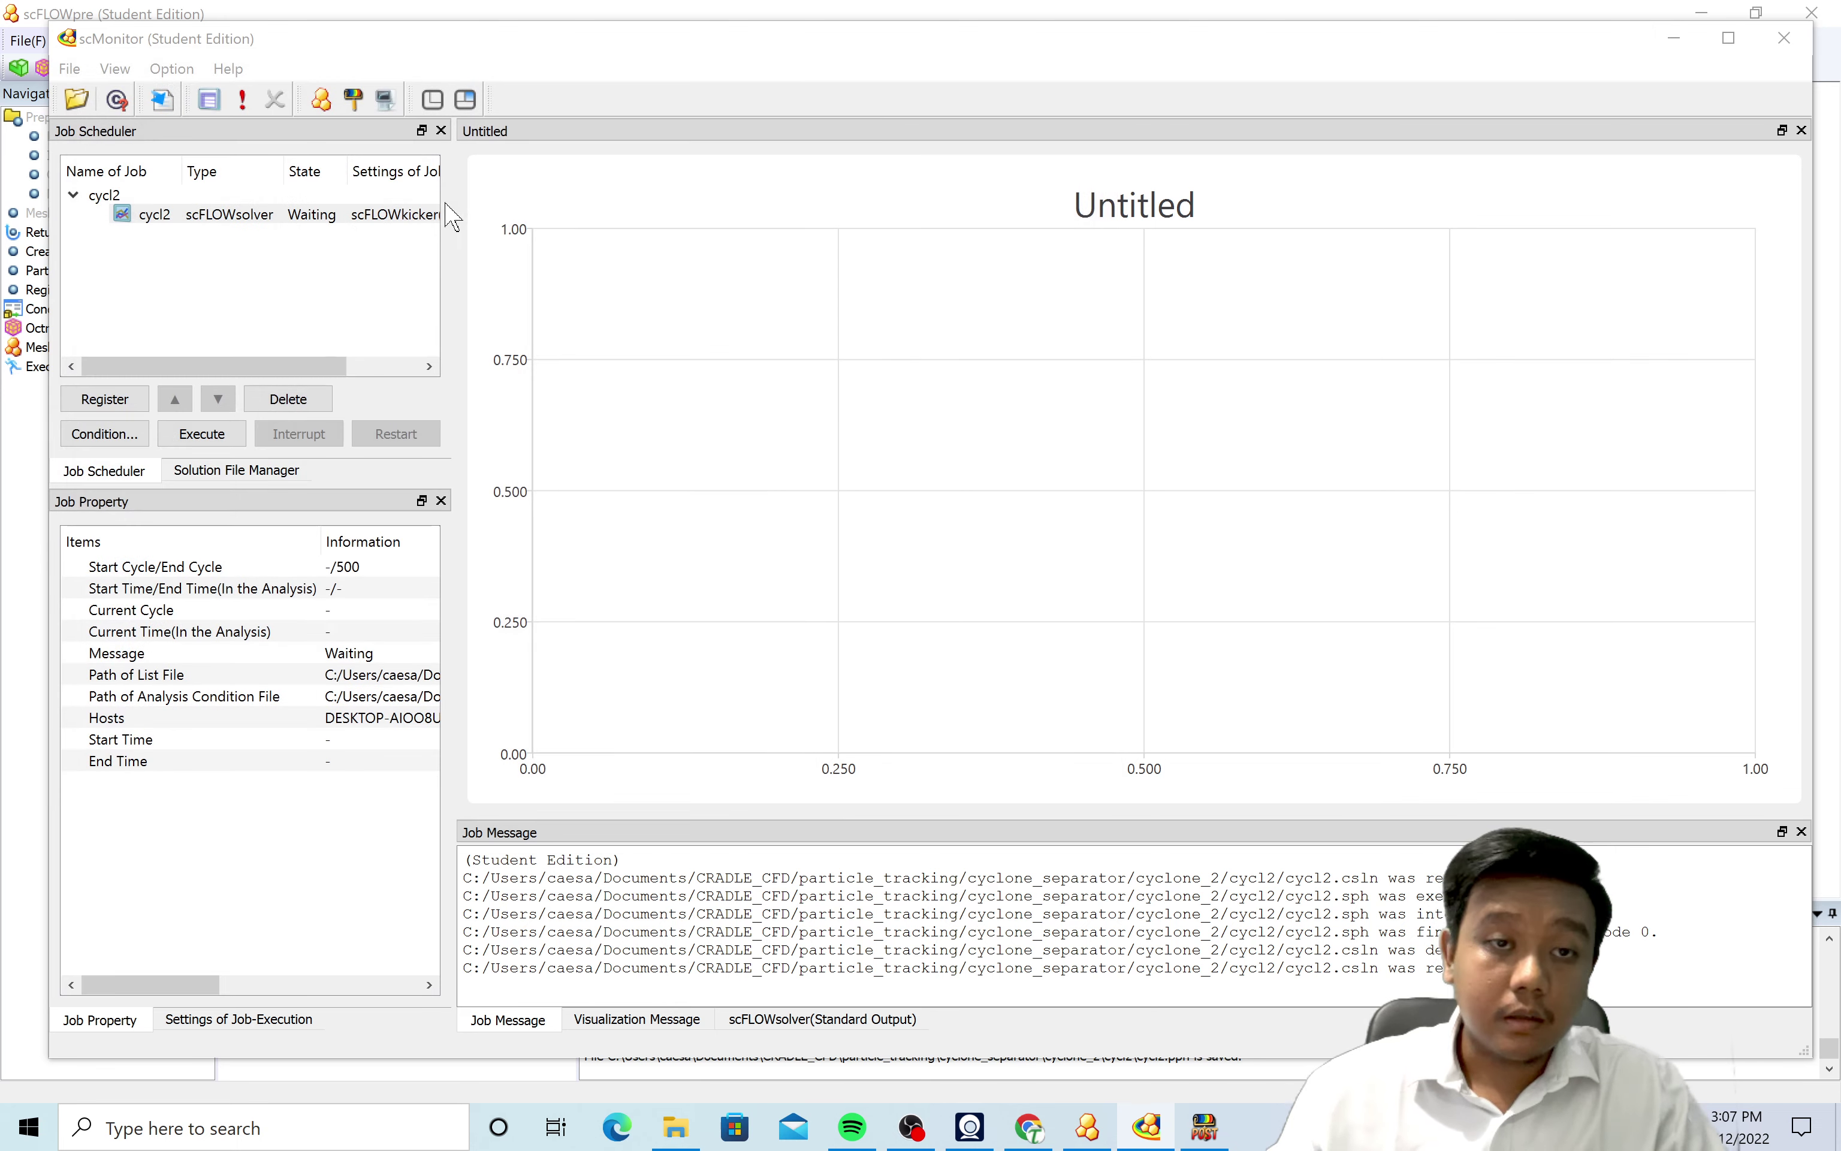
{"action": "left_click", "coordinate": [228, 214]}
{"action": "left_click", "coordinate": [288, 398]}
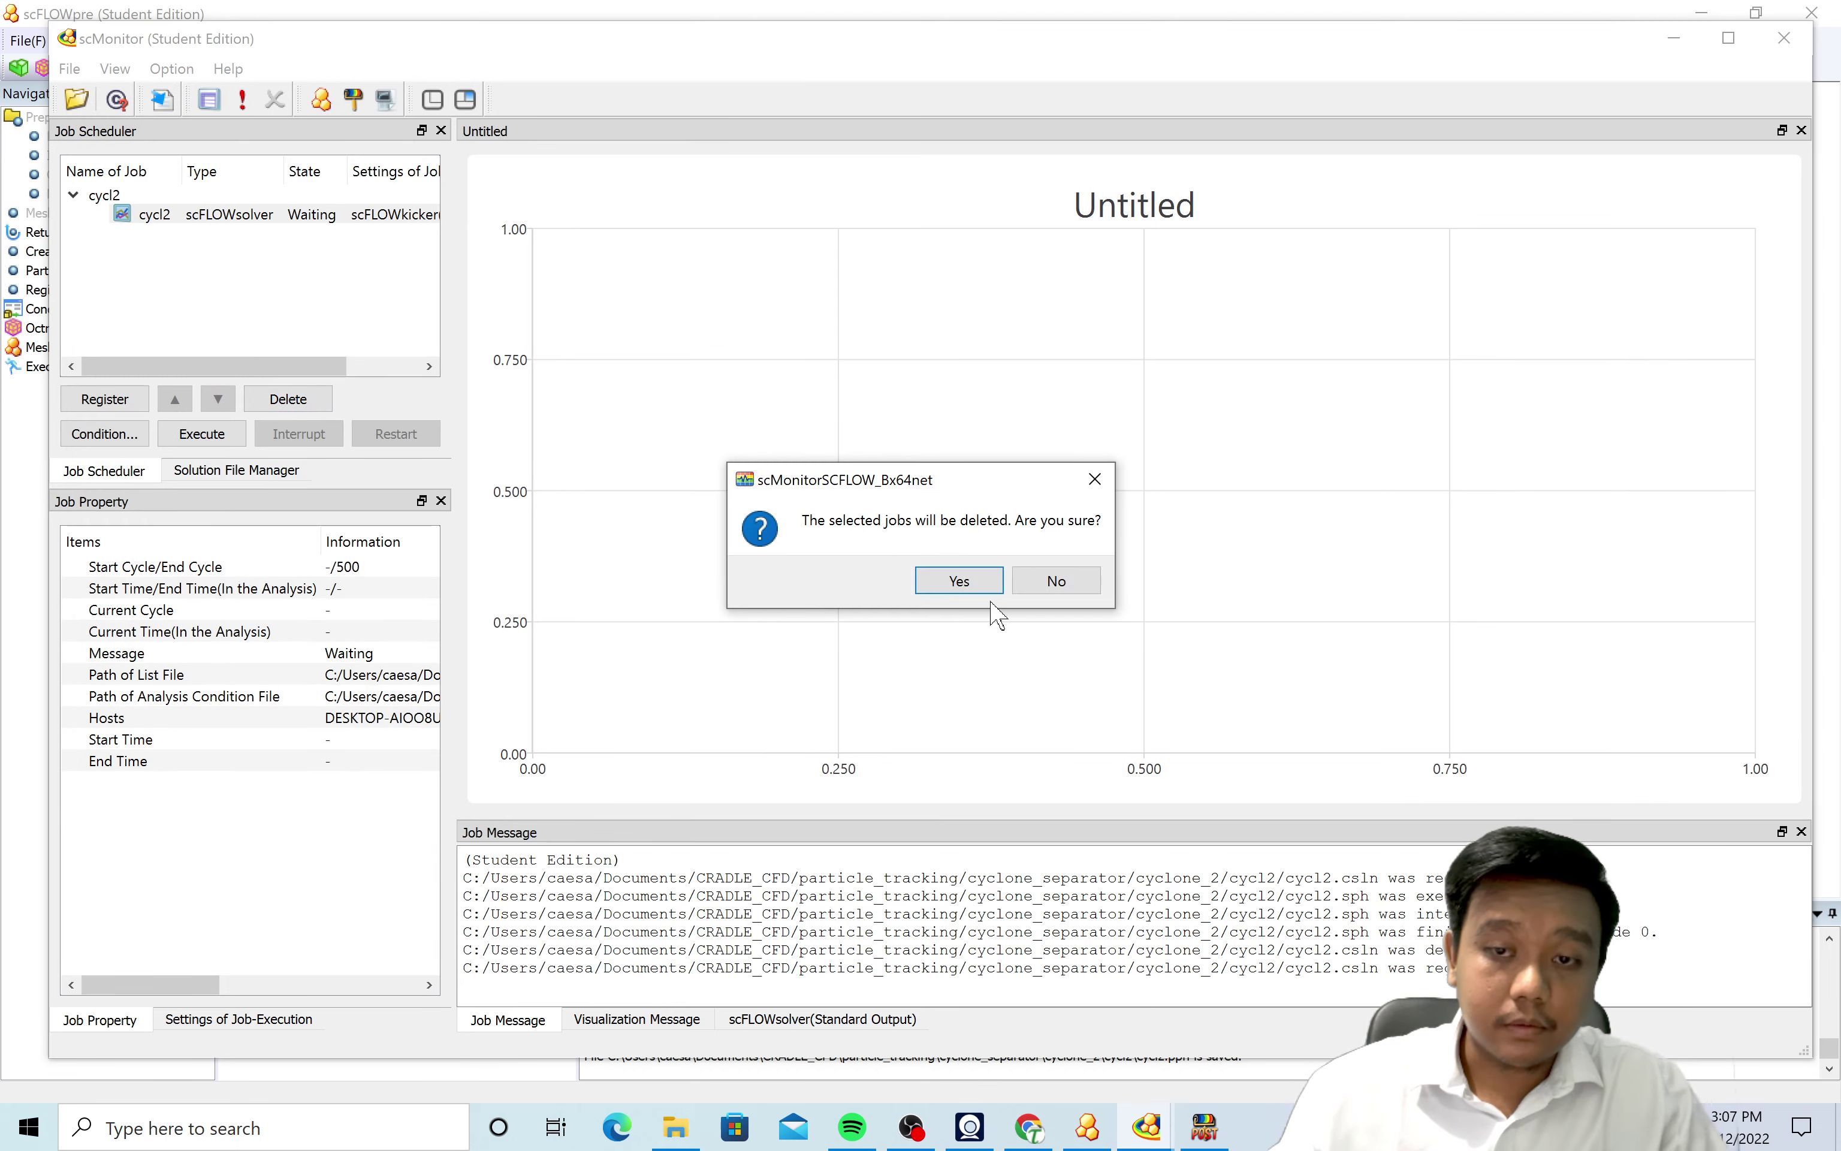
{"action": "left_click", "coordinate": [976, 587]}
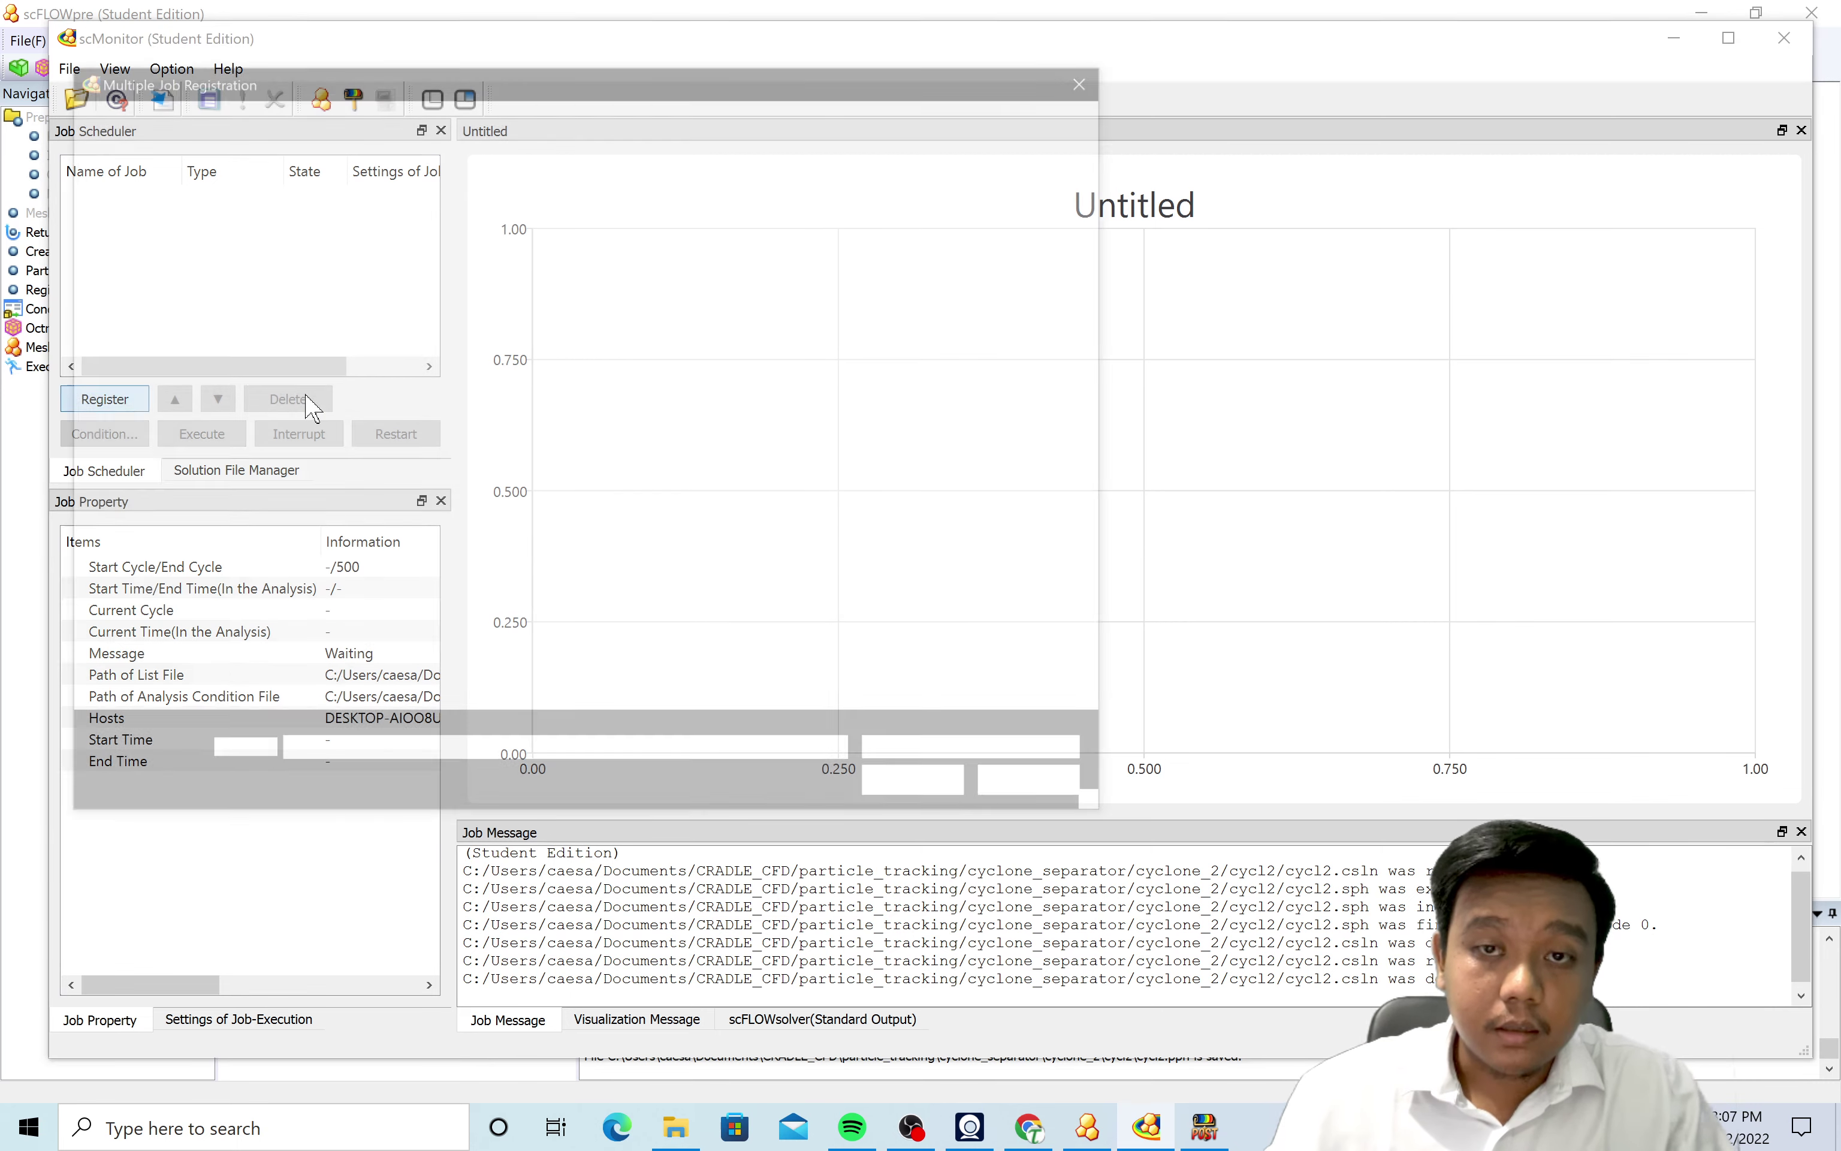
Register cycl2.sph from the cycl2 folder as a solver job and execute it.
{"action": "double_click", "coordinate": [378, 242]}
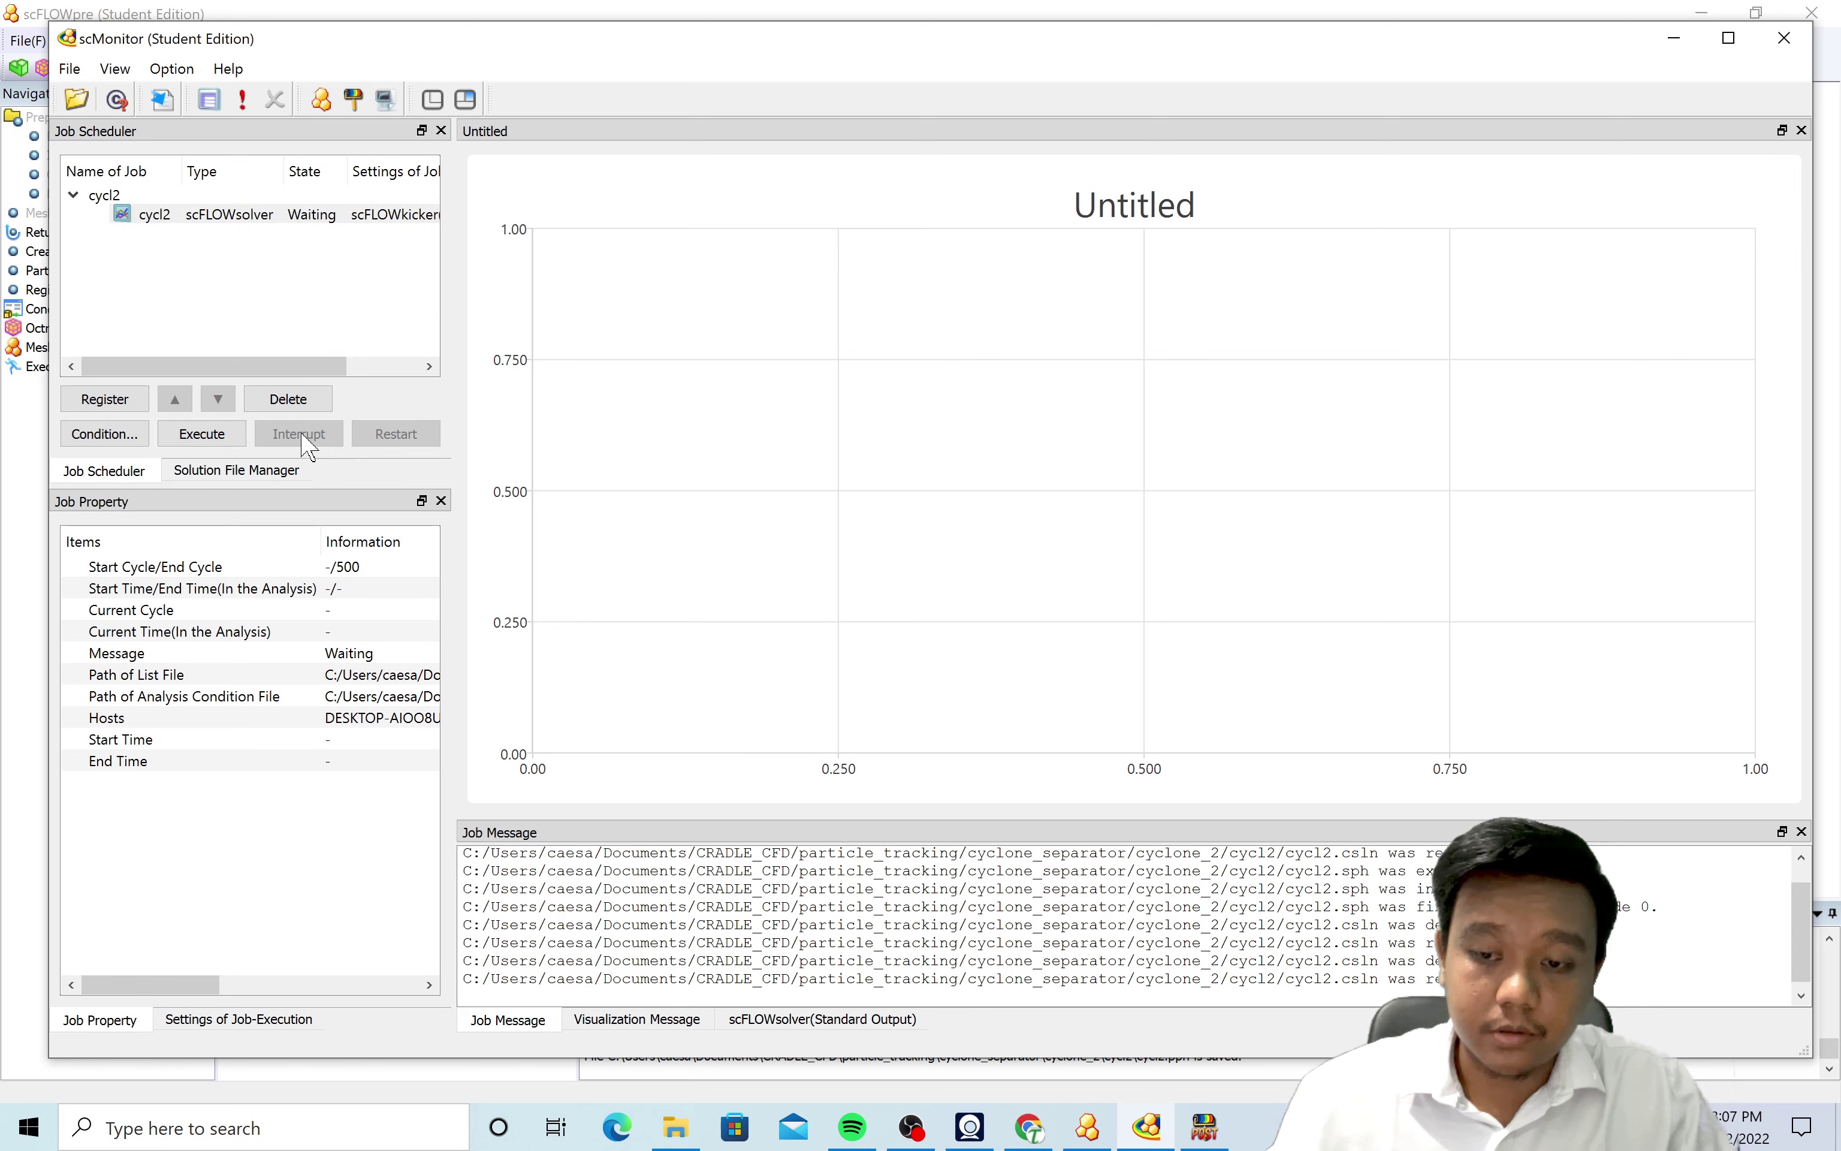
{"action": "left_click", "coordinate": [202, 434]}
{"action": "left_click", "coordinate": [928, 589]}
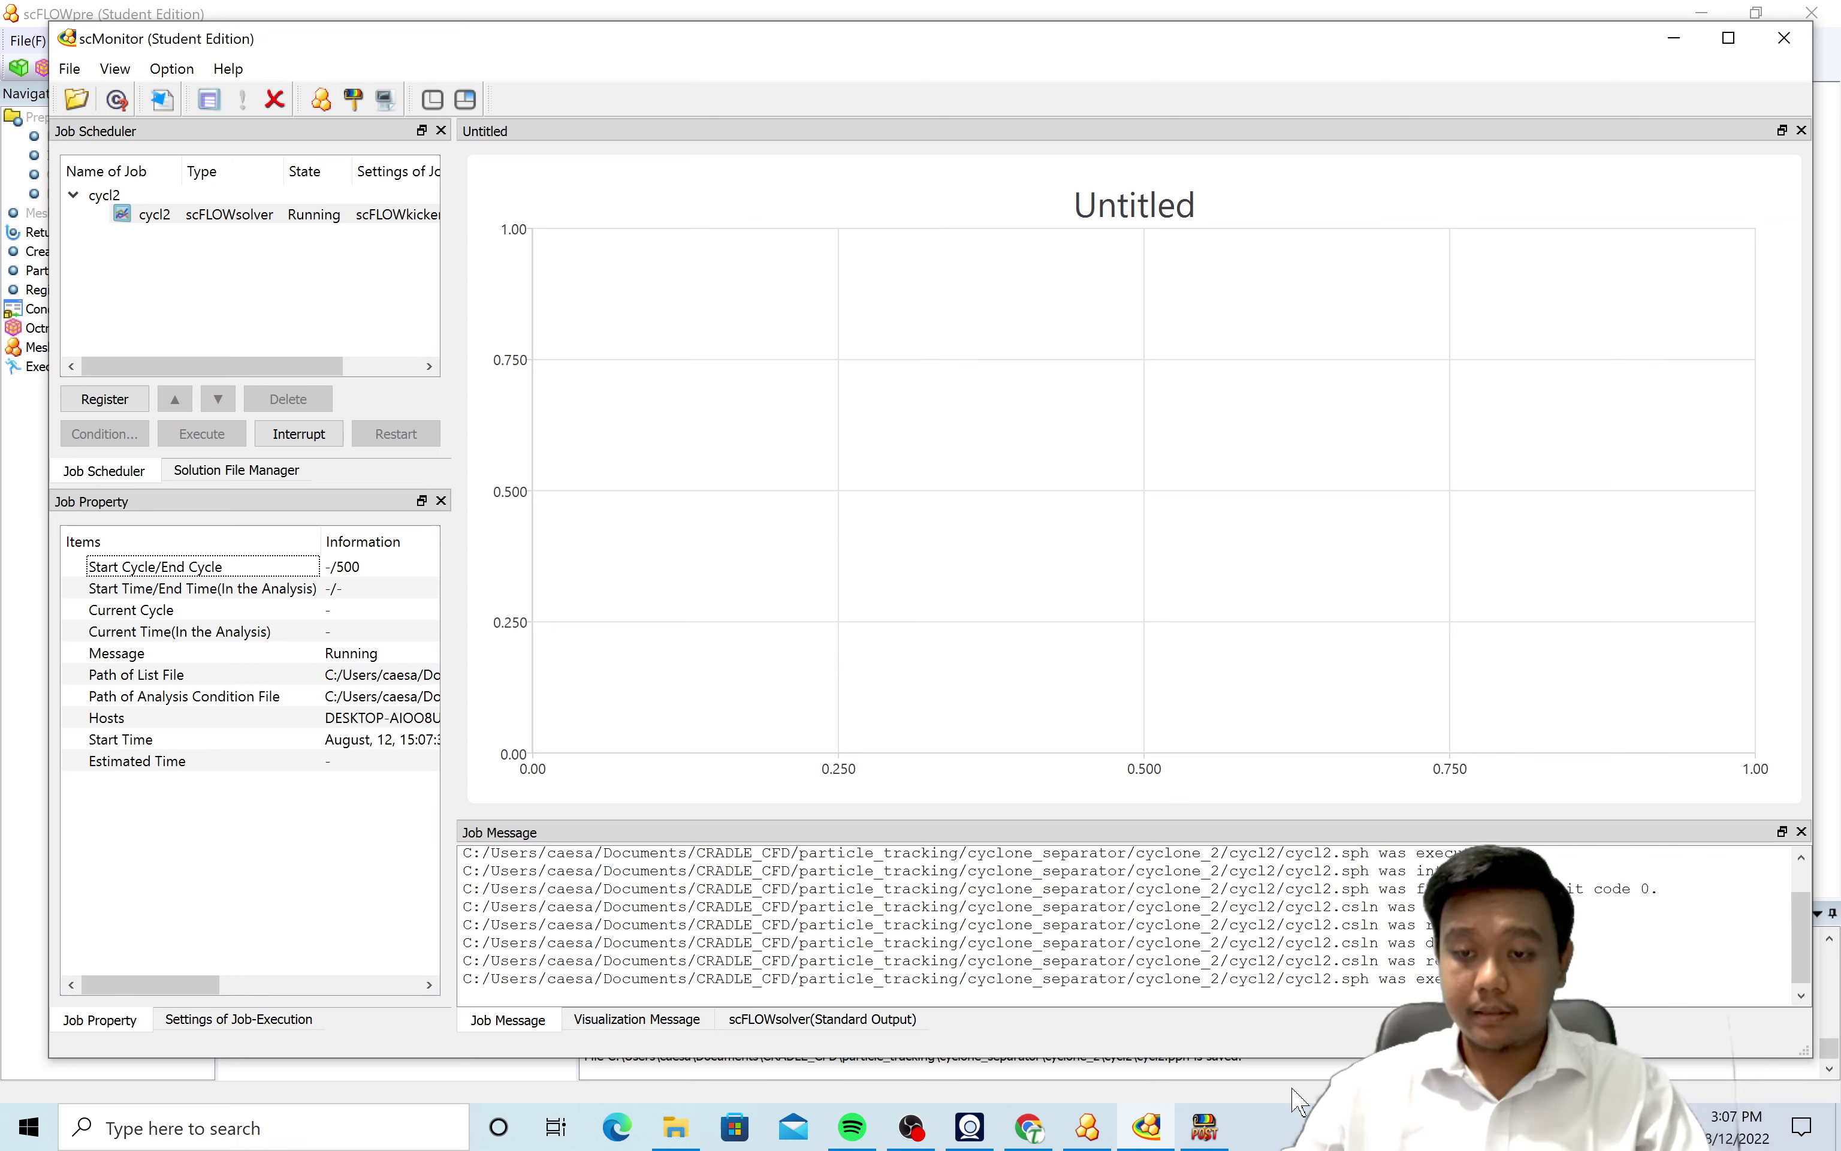
Switch to scFLOWpost and close the old cycl2_5.fph result file.
{"action": "left_click", "coordinate": [1204, 1126]}
{"action": "right_click", "coordinate": [228, 203]}
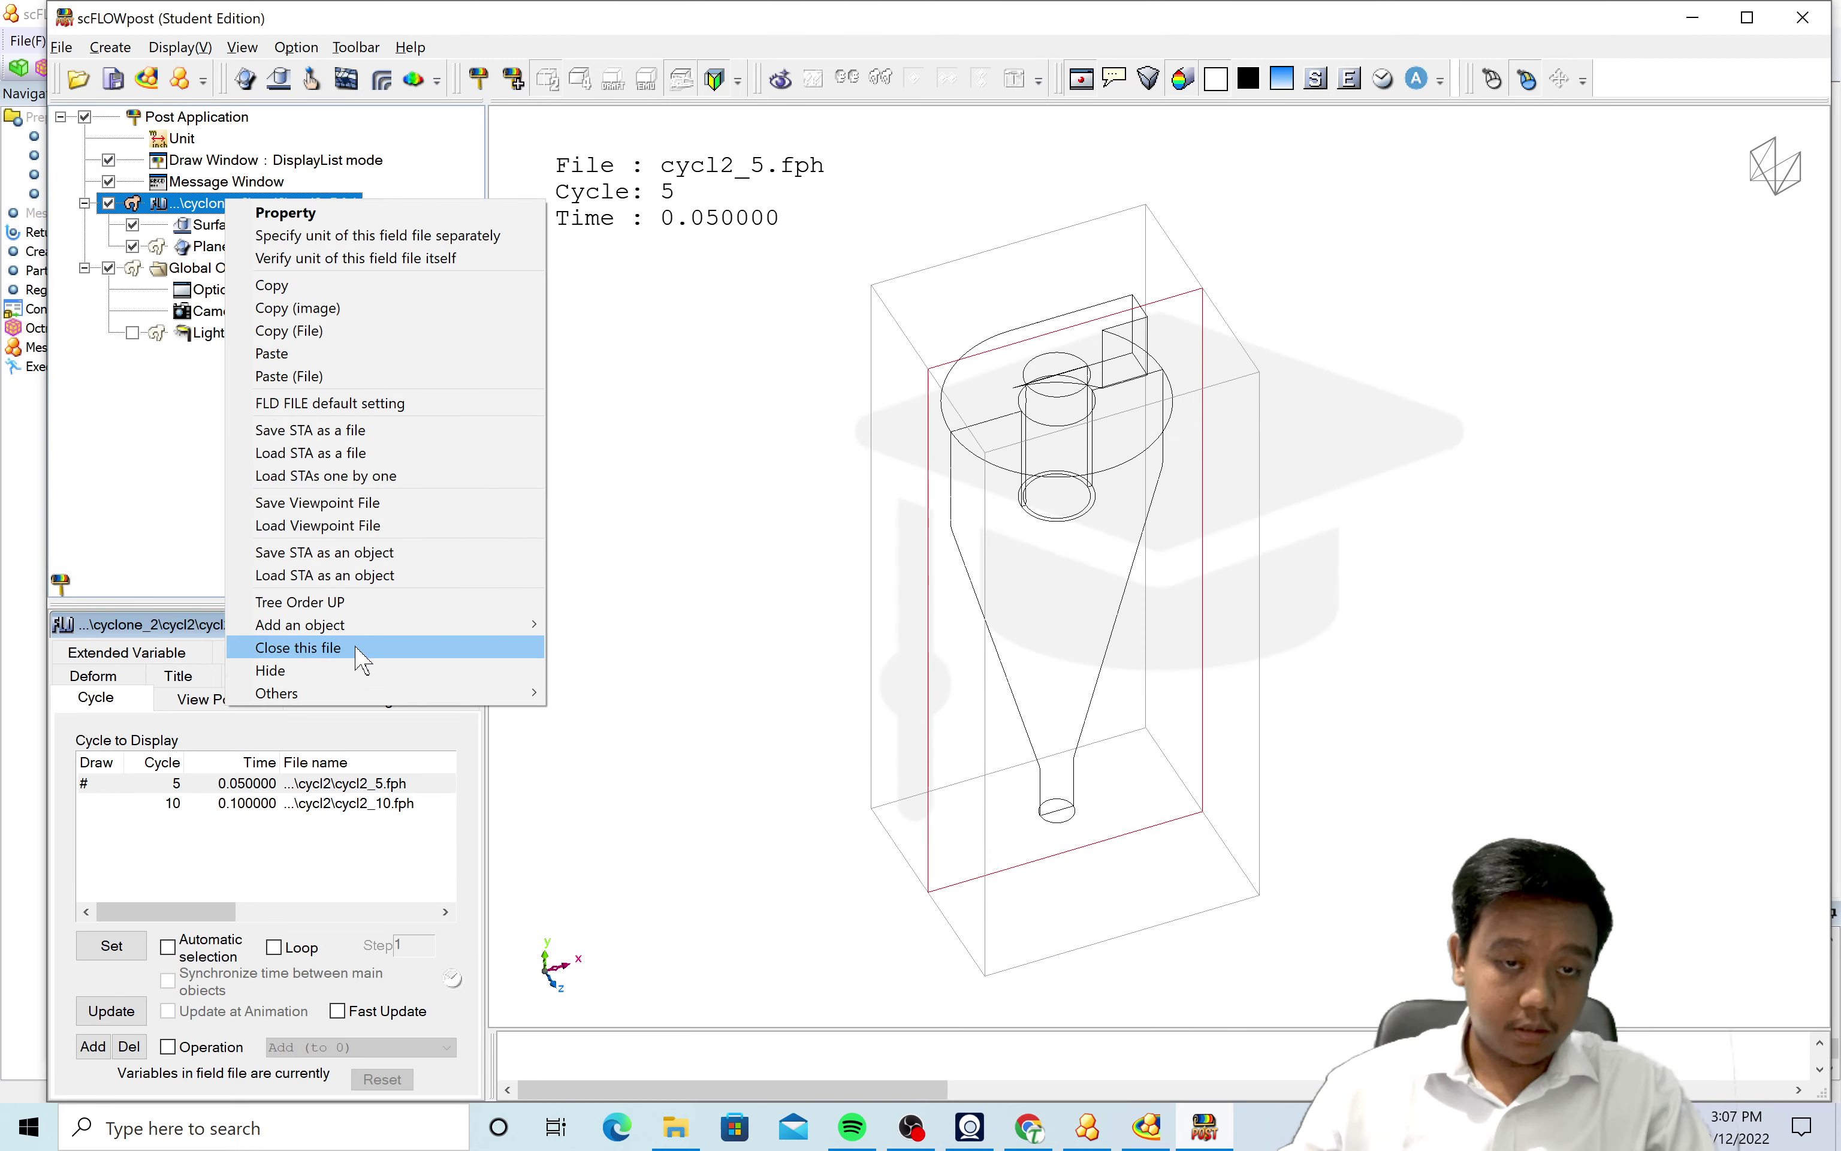
{"action": "left_click", "coordinate": [357, 649]}
{"action": "left_click", "coordinate": [1042, 631]}
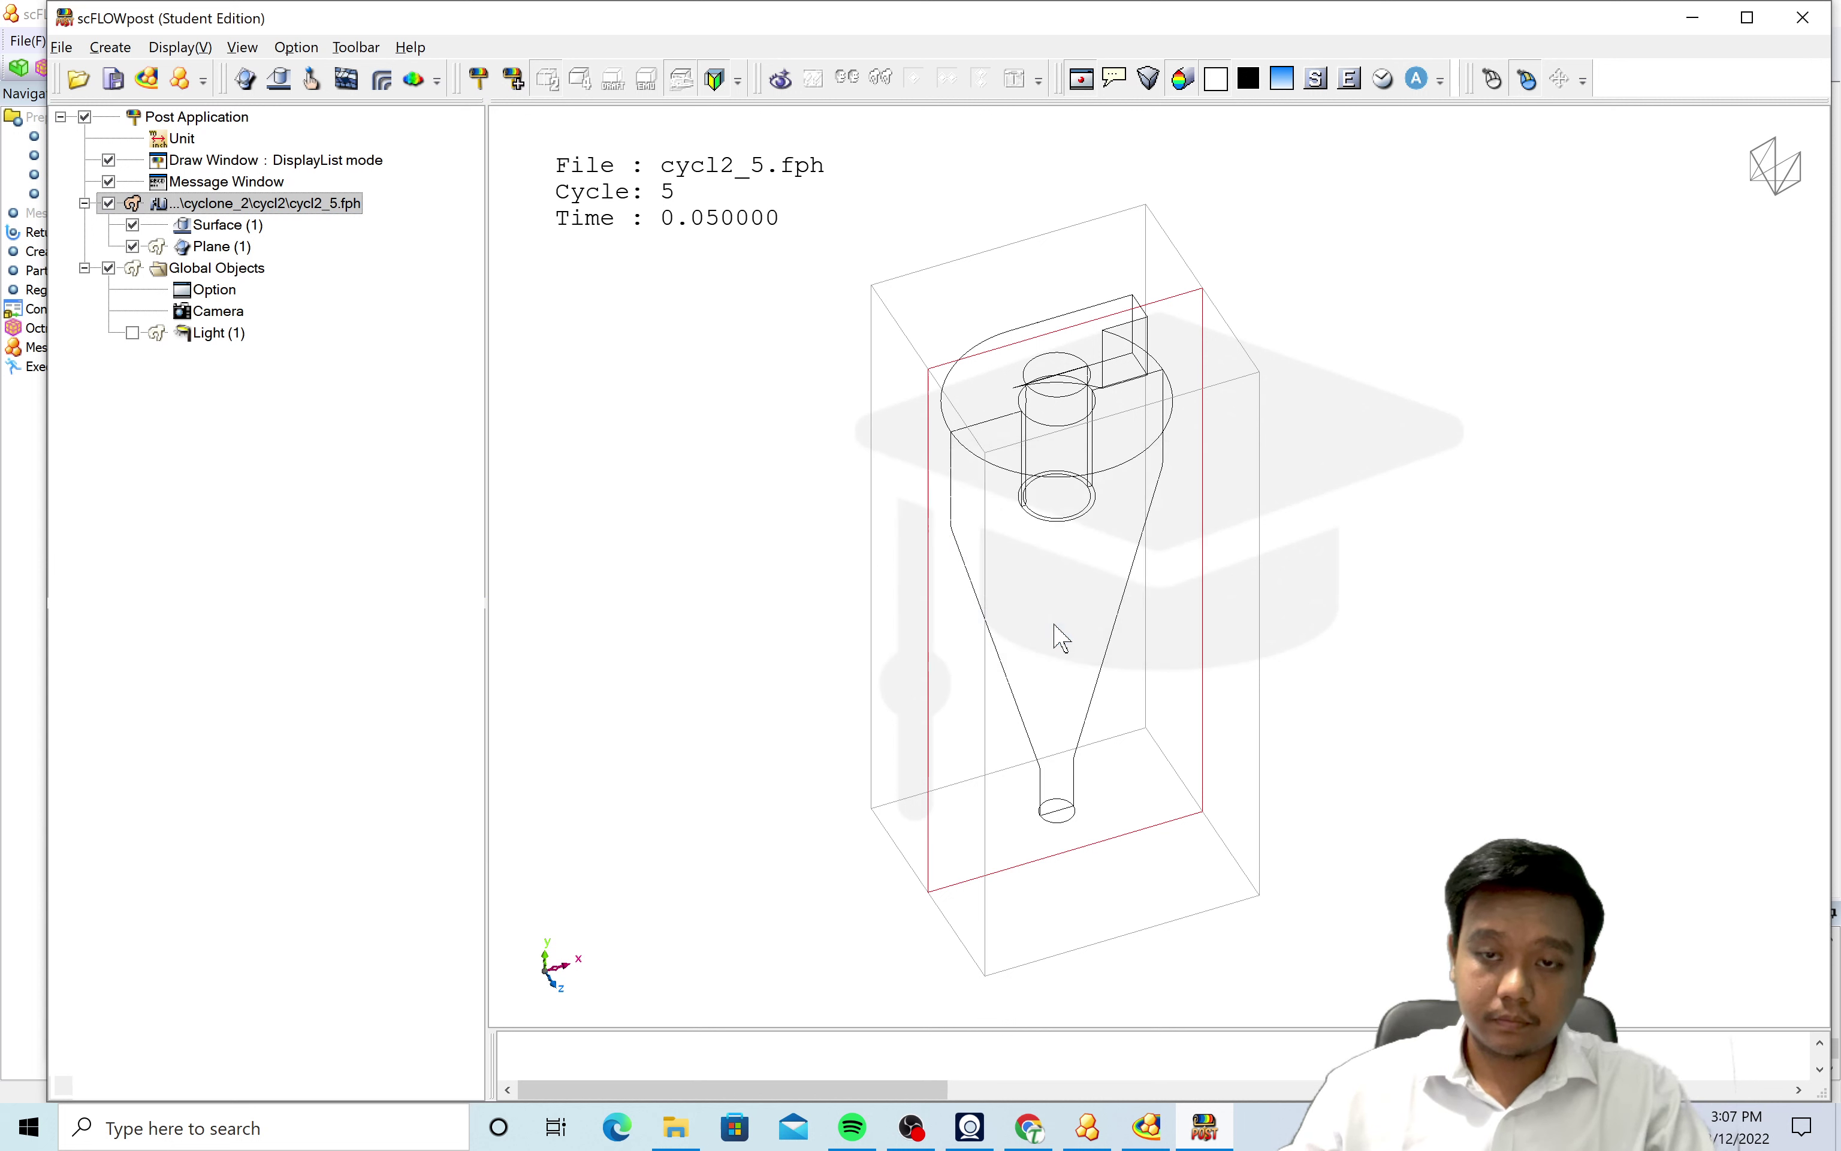